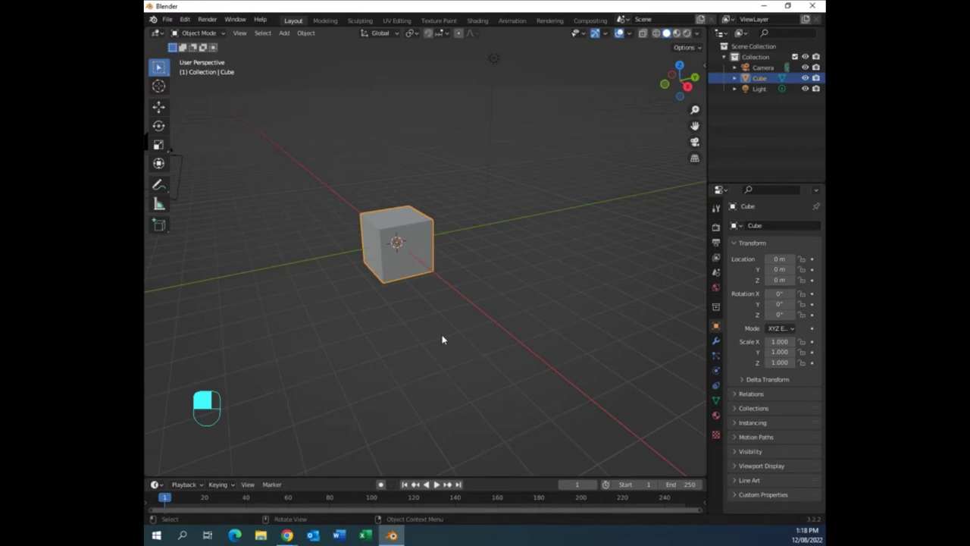
Delete the default cube from the scene.
{"action": "middle_click_drag", "start_coordinate": [556, 324], "coordinate": [459, 318]}
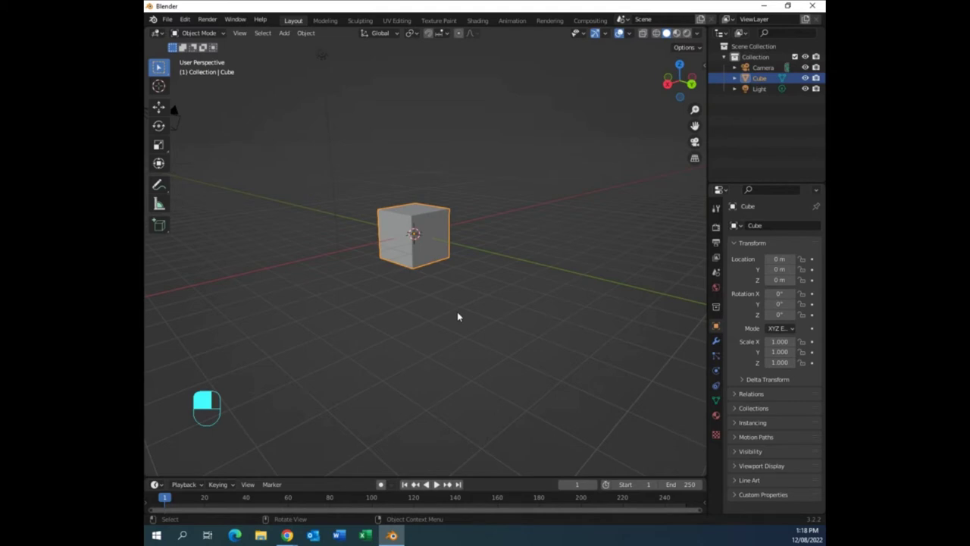
{"action": "middle_click_drag", "start_coordinate": [400, 329], "coordinate": [461, 325]}
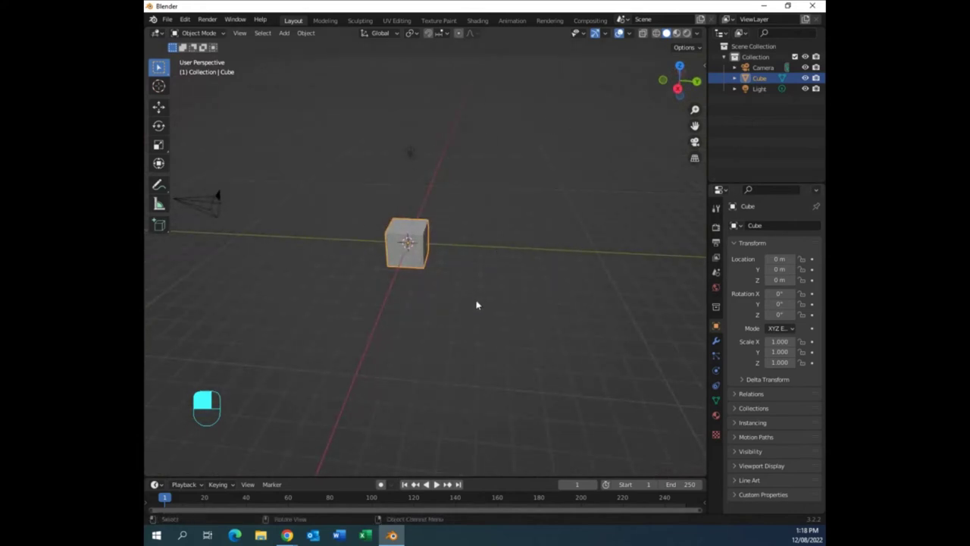
{"action": "middle_click_drag", "start_coordinate": [475, 306], "coordinate": [506, 312]}
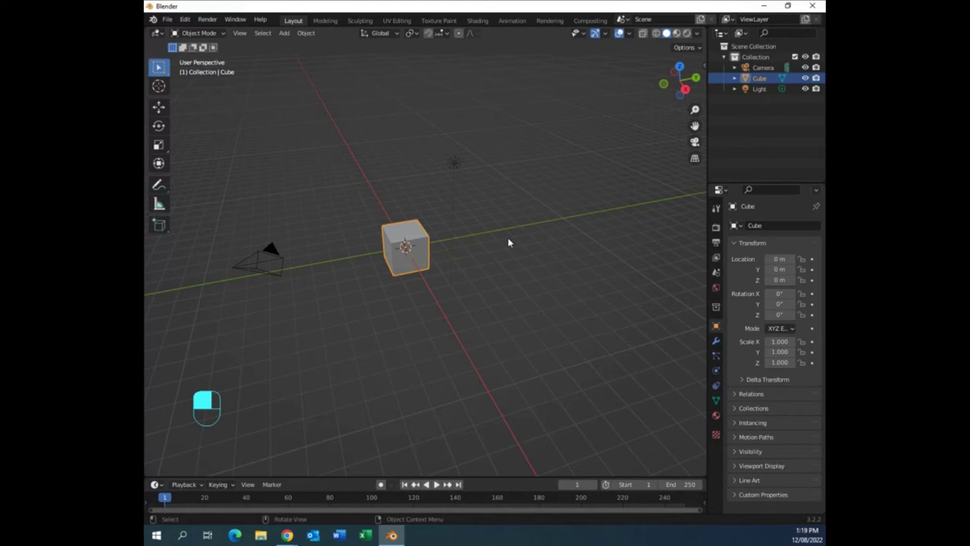
{"action": "middle_click_drag", "start_coordinate": [478, 270], "coordinate": [466, 275]}
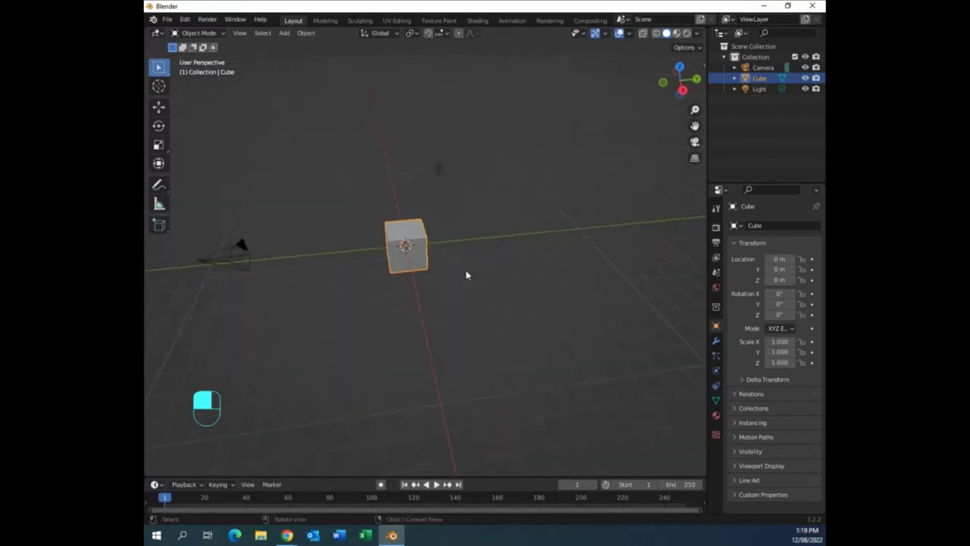
{"action": "key", "text": "x"}
{"action": "left_click", "coordinate": [416, 264]}
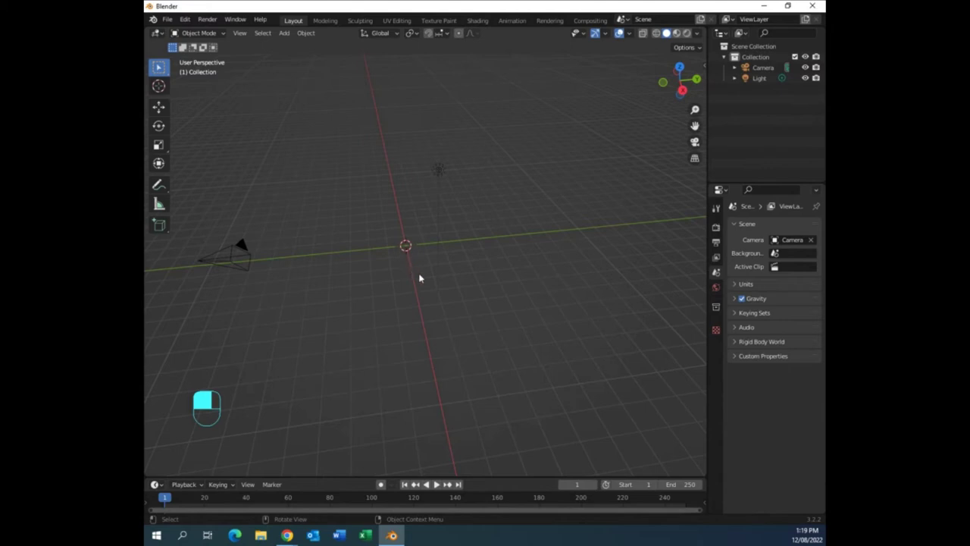
Add a cylinder mesh at the scene's origin.
{"action": "key", "text": "shift+a"}
{"action": "mouse_move", "coordinate": [419, 274]}
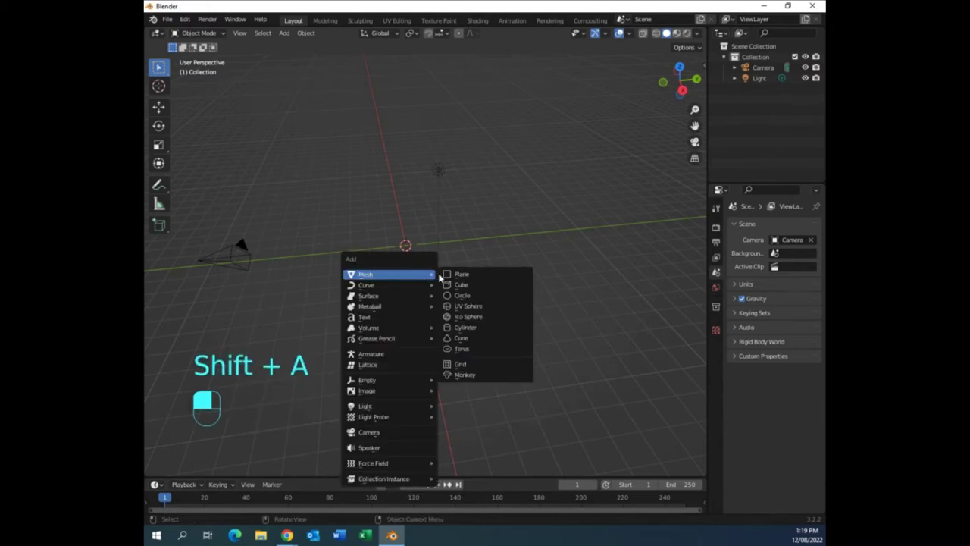
{"action": "left_click", "coordinate": [473, 328]}
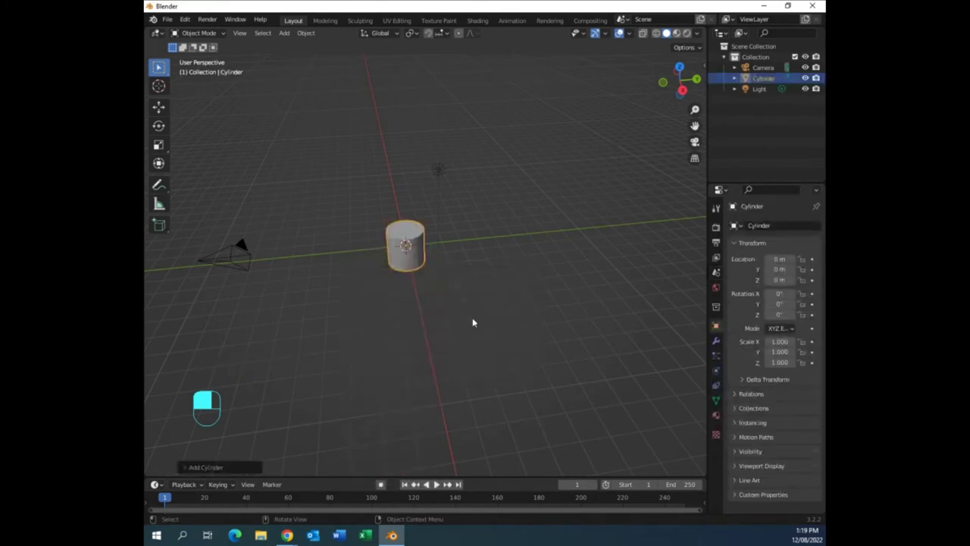
In Edit Mode, move all of the cylinder's geometry up 1 m along Z, leaving its origin point in place, and return to Object Mode.
{"action": "key", "text": "KP_1"}
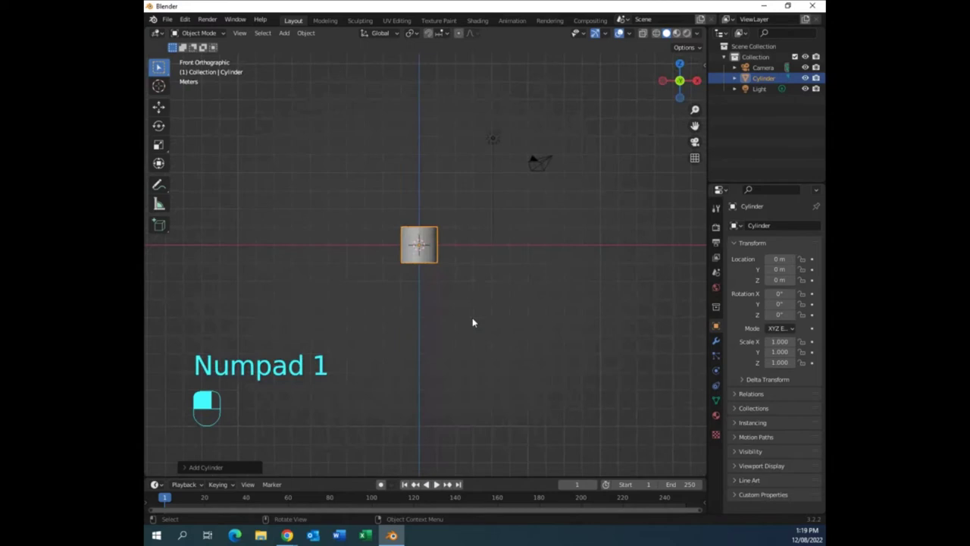
{"action": "scroll", "coordinate": [501, 311], "scroll_direction": "up", "scroll_amount": 7}
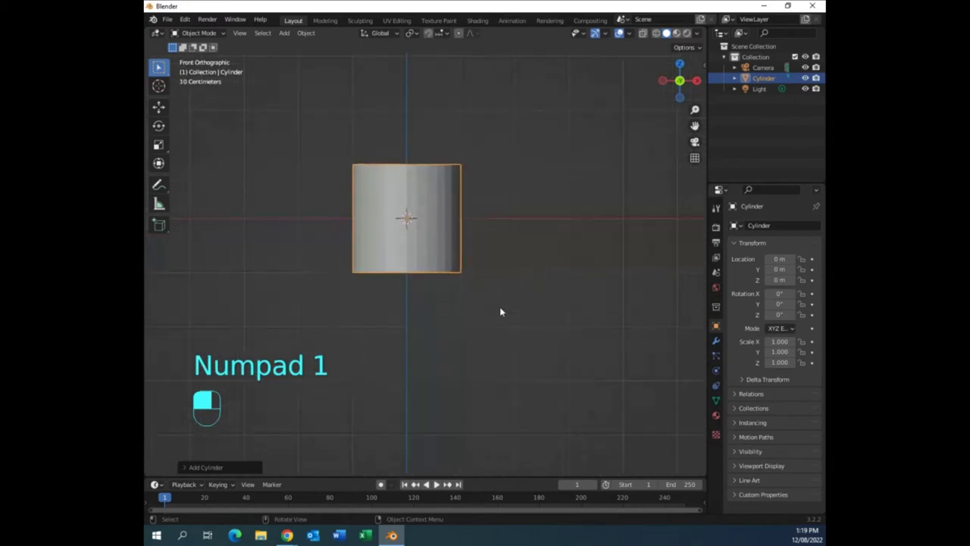
{"action": "middle_click_drag", "start_coordinate": [500, 309], "coordinate": [552, 362], "text": "shift"}
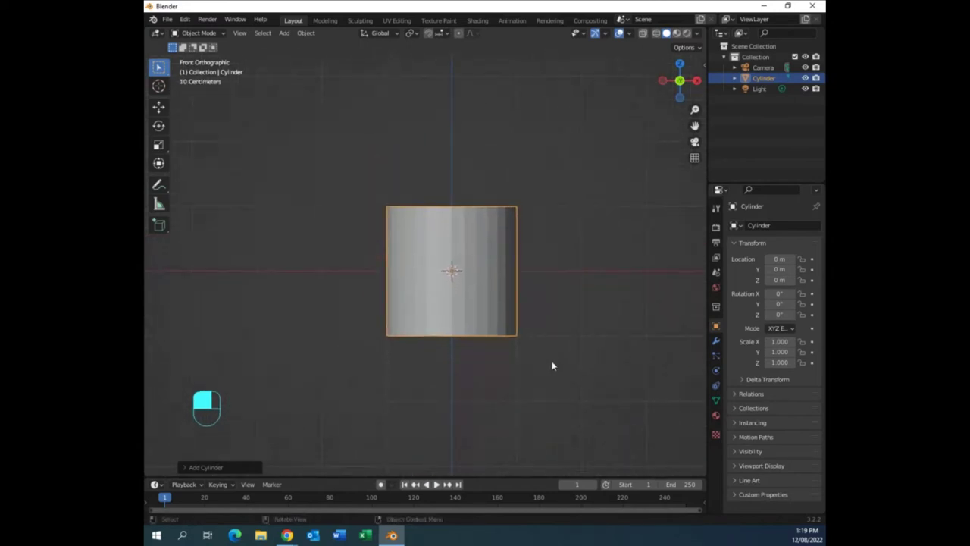
{"action": "scroll", "coordinate": [552, 364], "scroll_direction": "up", "scroll_amount": 1}
{"action": "scroll", "coordinate": [551, 366], "scroll_direction": "down", "scroll_amount": 1}
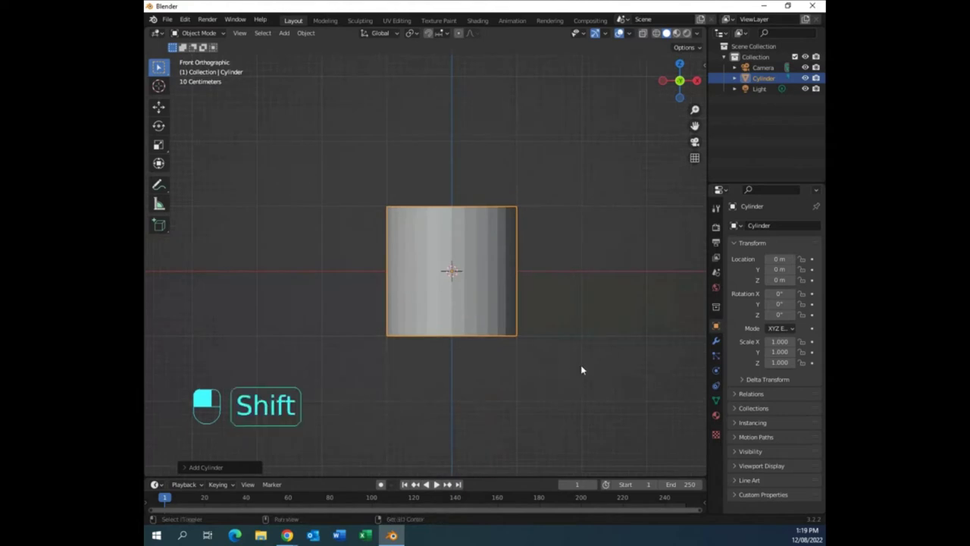
{"action": "middle_click_drag", "start_coordinate": [580, 368], "coordinate": [553, 387], "text": "shift"}
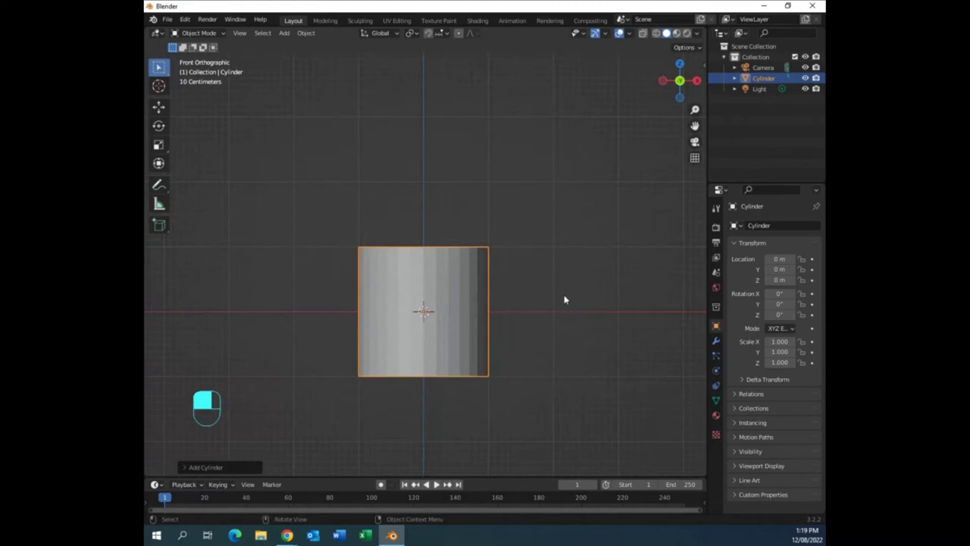
{"action": "middle_click_drag", "start_coordinate": [563, 299], "coordinate": [543, 321]}
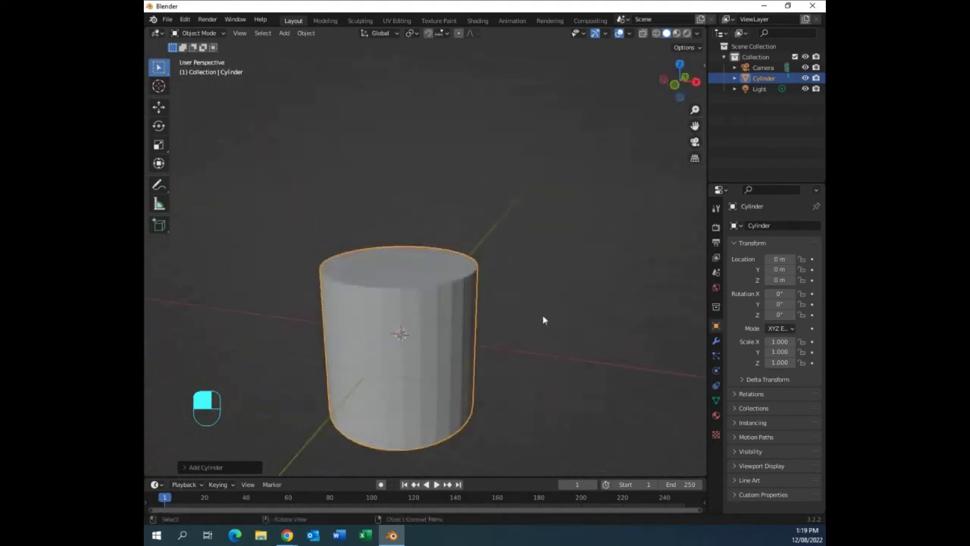
{"action": "key", "text": "KP_1"}
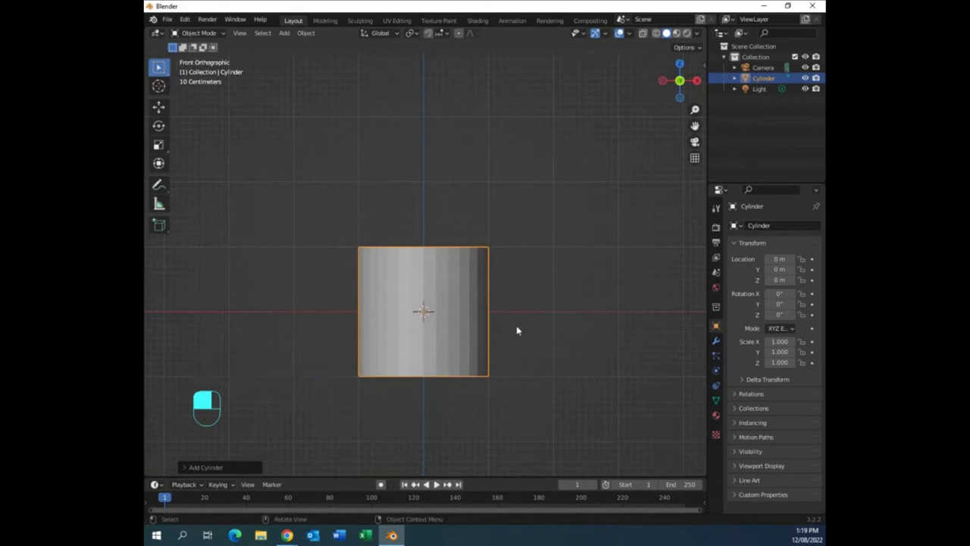
{"action": "key", "text": "Tab"}
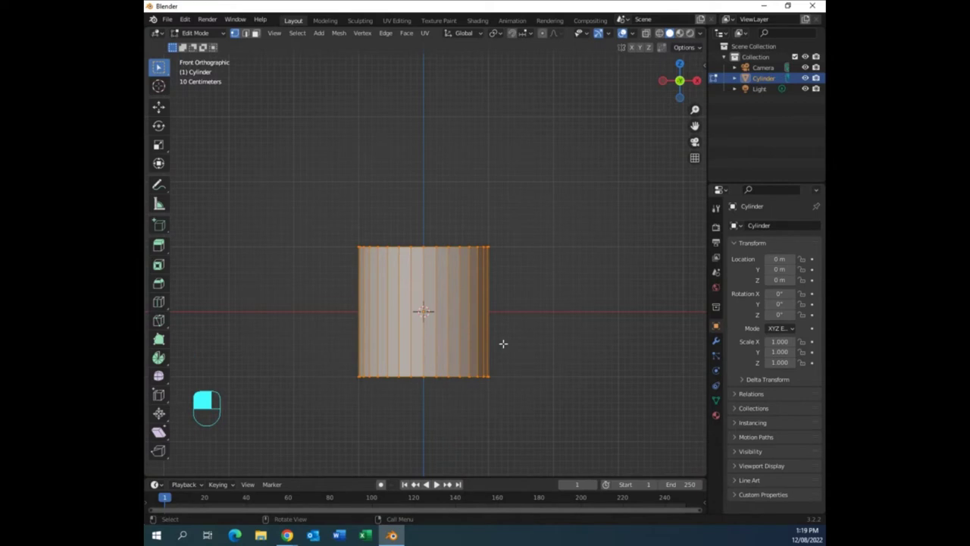
{"action": "key", "text": "g"}
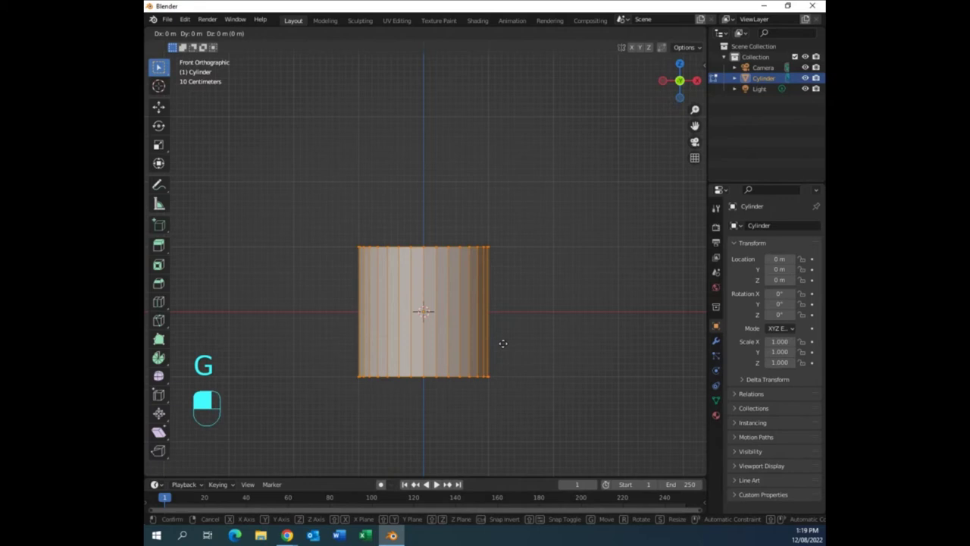
{"action": "key", "text": "z"}
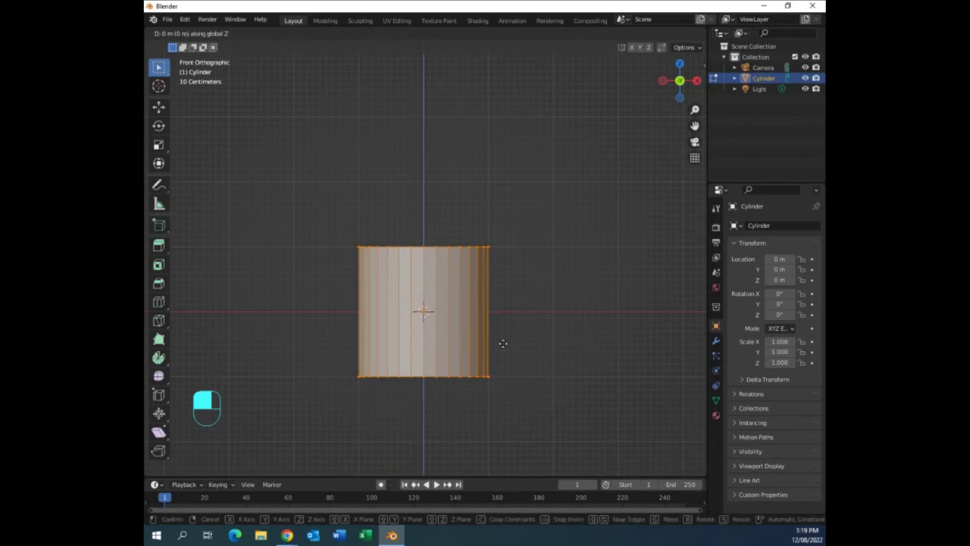
{"action": "key", "text": "1"}
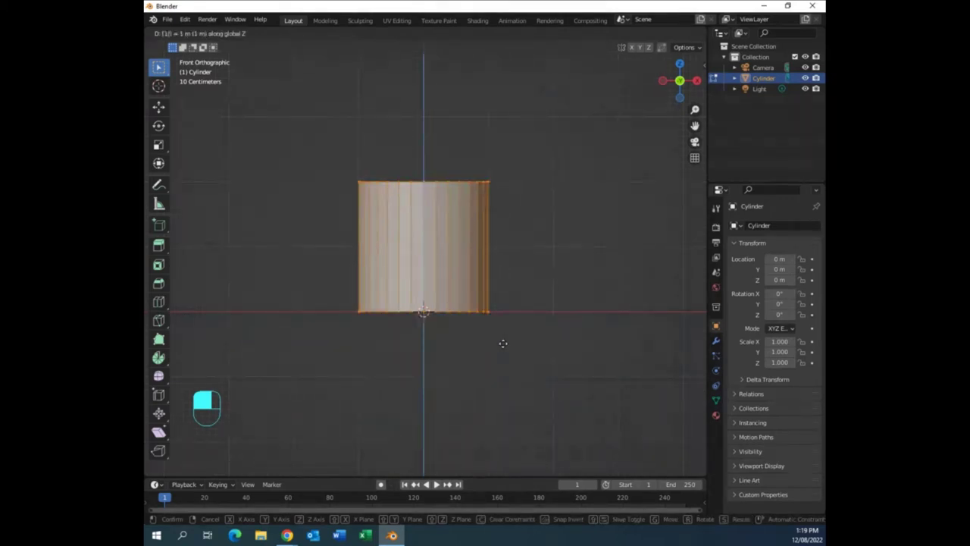
{"action": "key", "text": "Return"}
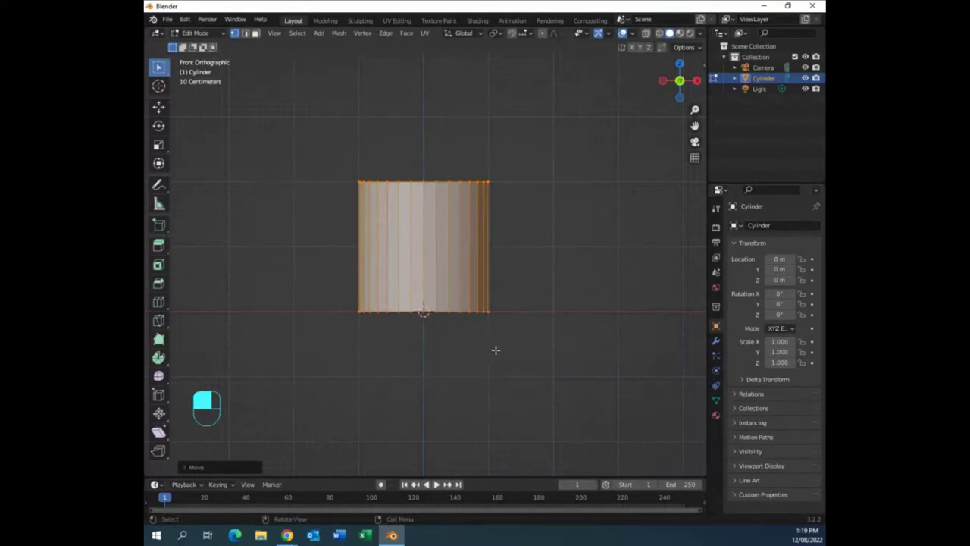
{"action": "middle_click_drag", "start_coordinate": [495, 348], "coordinate": [432, 306]}
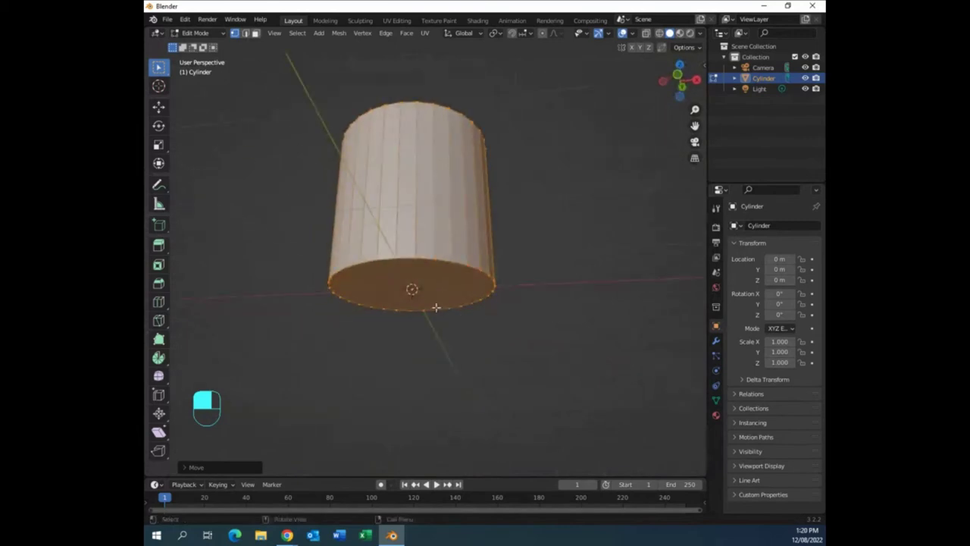
{"action": "key", "text": "Tab"}
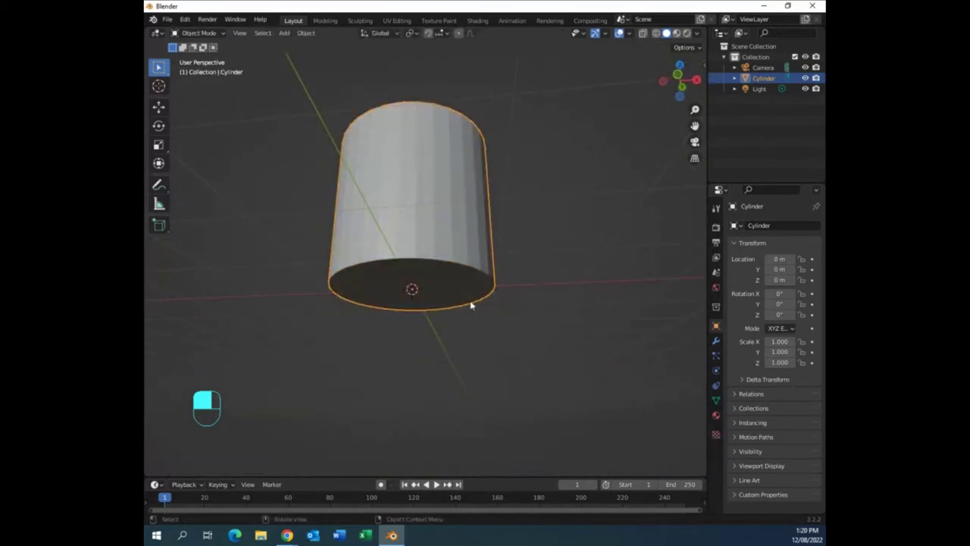
Scale the cylinder along the Z axis by a factor of 0.5.
{"action": "middle_click_drag", "start_coordinate": [470, 301], "coordinate": [401, 310]}
{"action": "key", "text": "KP_1"}
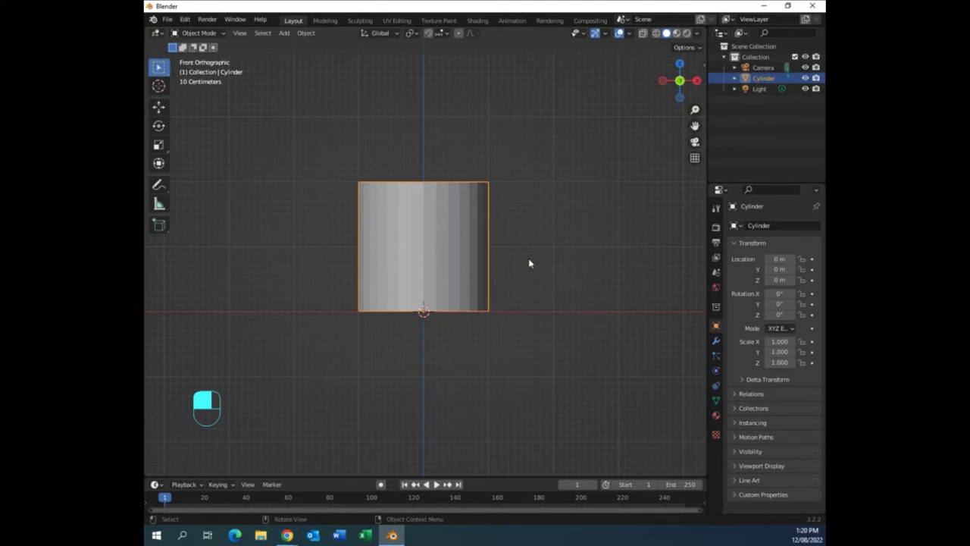
{"action": "key", "text": "s"}
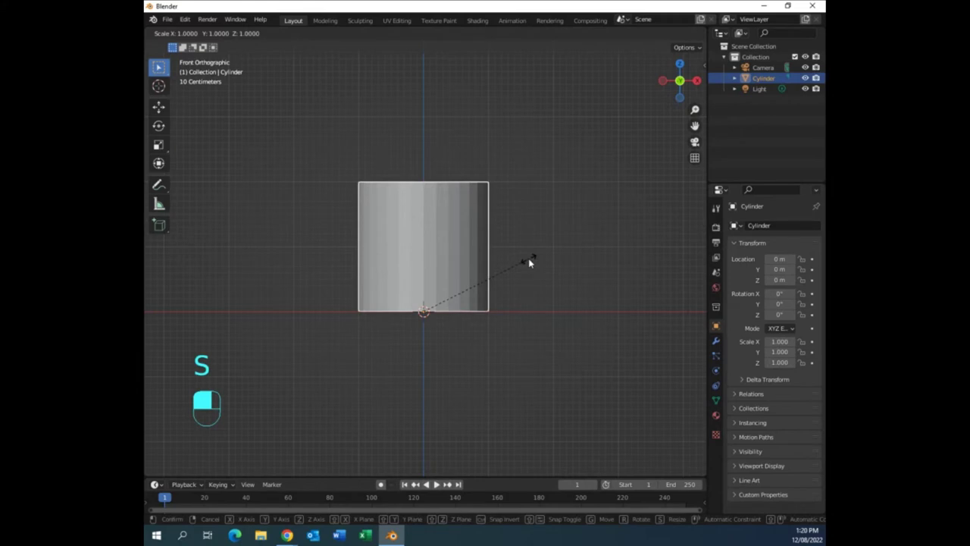
{"action": "key", "text": "z"}
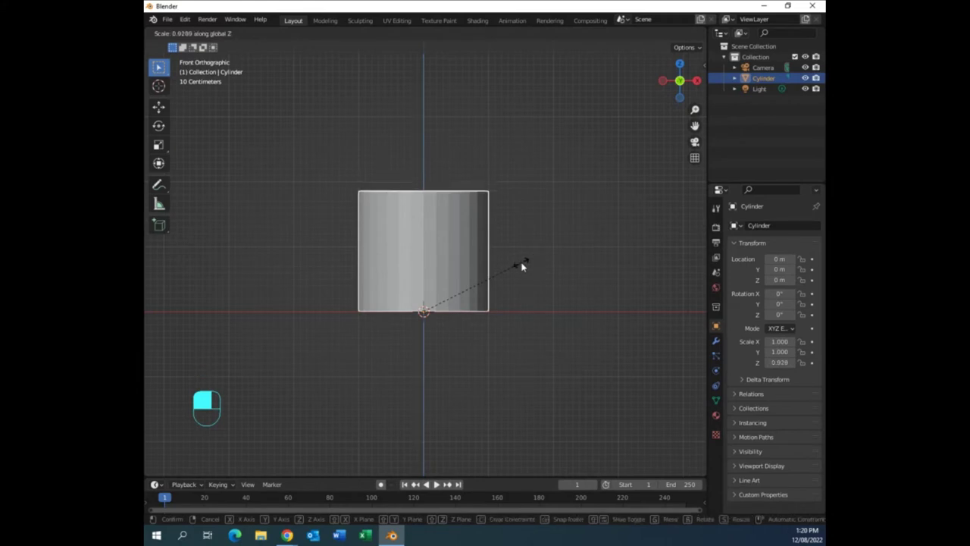
{"action": "type", "text": ".5"}
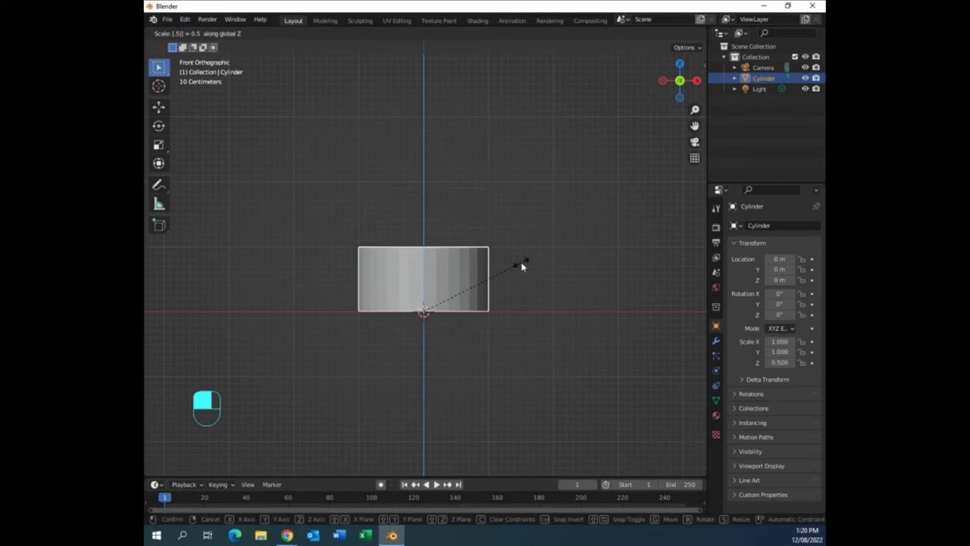
{"action": "key", "text": "Return"}
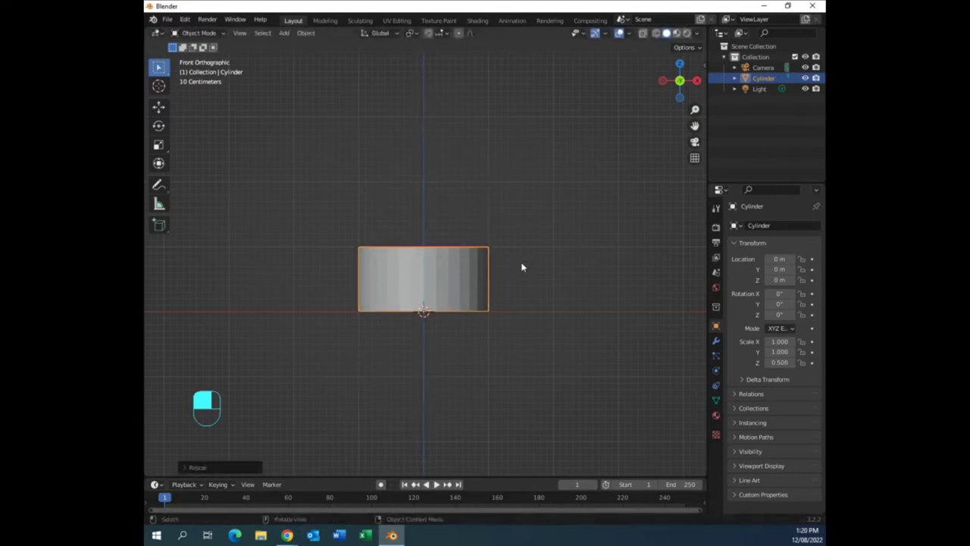
{"action": "middle_click_drag", "start_coordinate": [636, 158], "coordinate": [619, 189]}
{"action": "key", "text": "KP_1"}
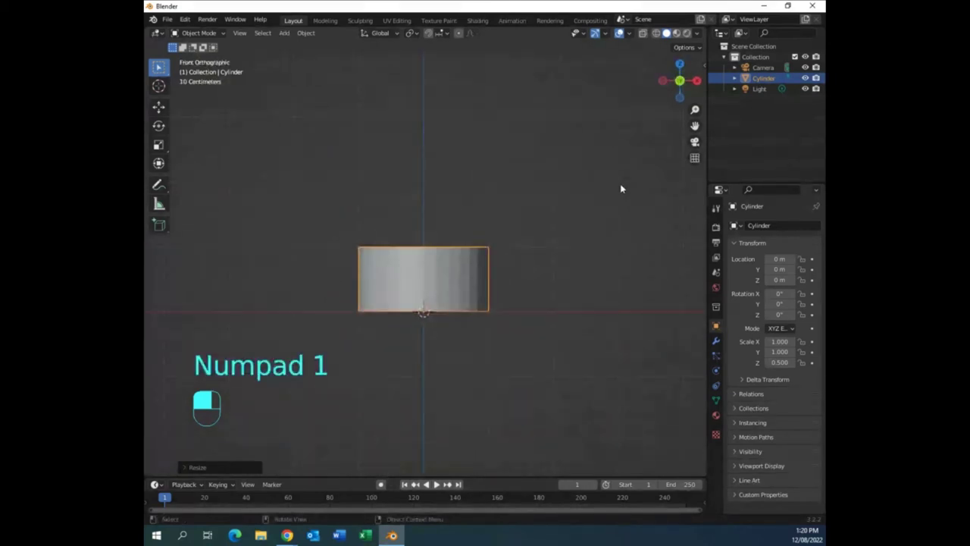
Enter Edit Mode on the flattened cylinder and select only its top face using face selection.
{"action": "middle_click_drag", "start_coordinate": [551, 206], "coordinate": [523, 223]}
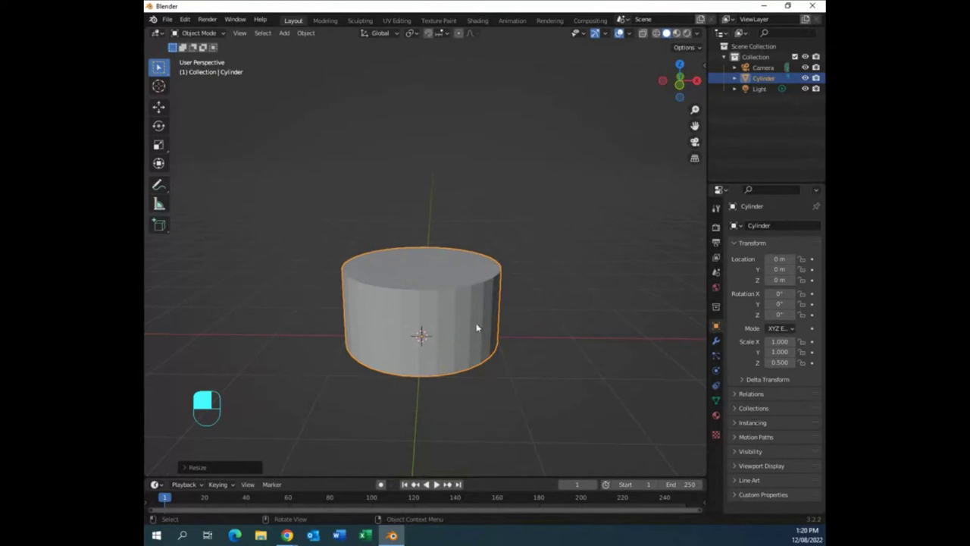
{"action": "key", "text": "Tab"}
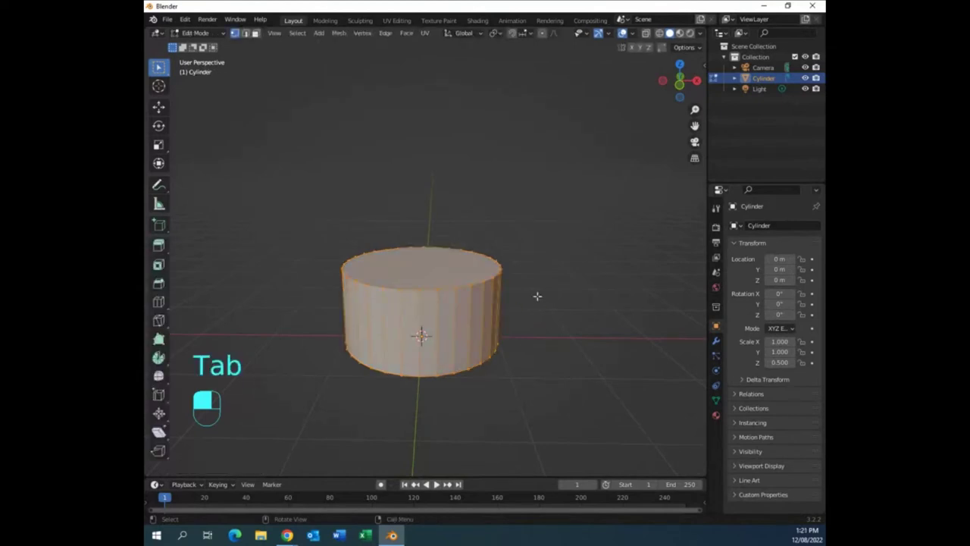
{"action": "key", "text": "3"}
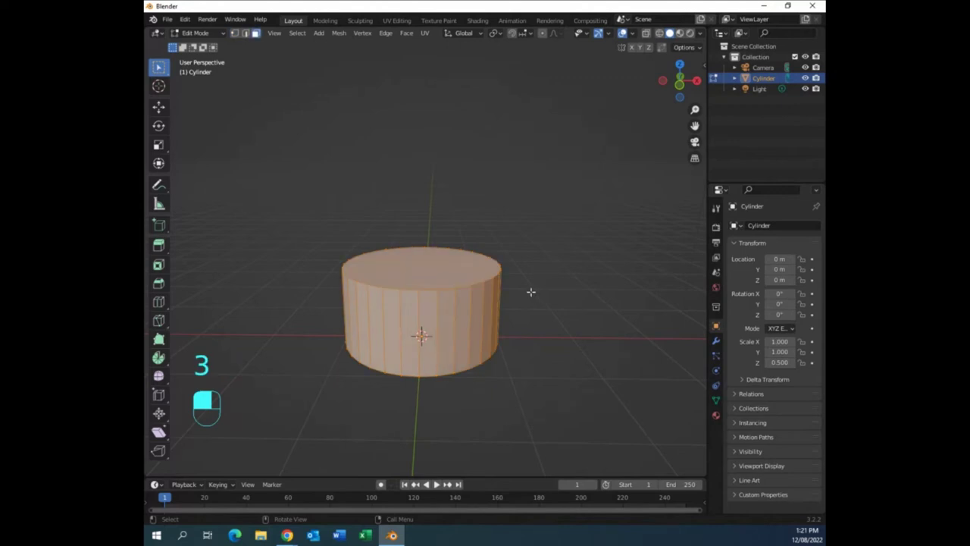
{"action": "left_click", "coordinate": [424, 273]}
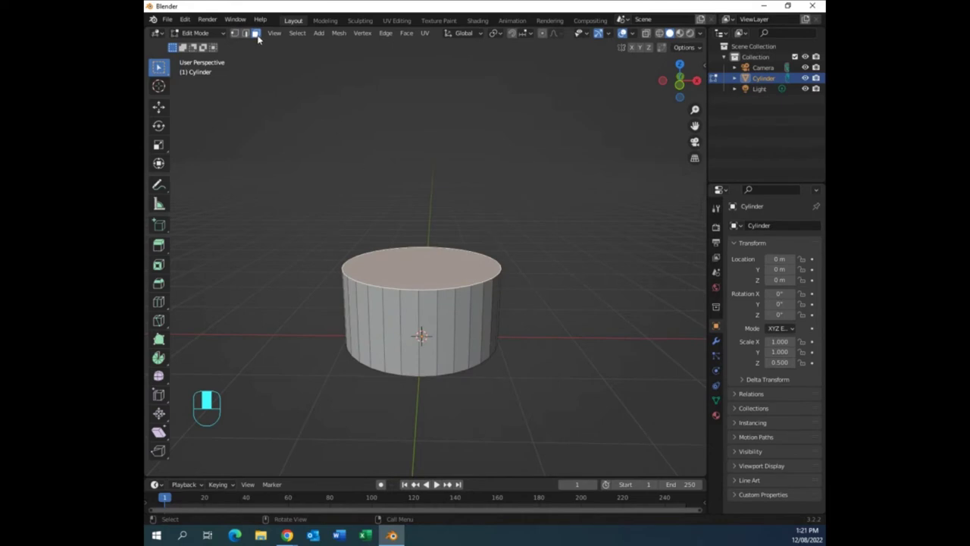
Try the vertex, edge and face selection modes on the cylinder's top face, singly and combined, ending in vertex selection only.
{"action": "left_click", "coordinate": [235, 34]}
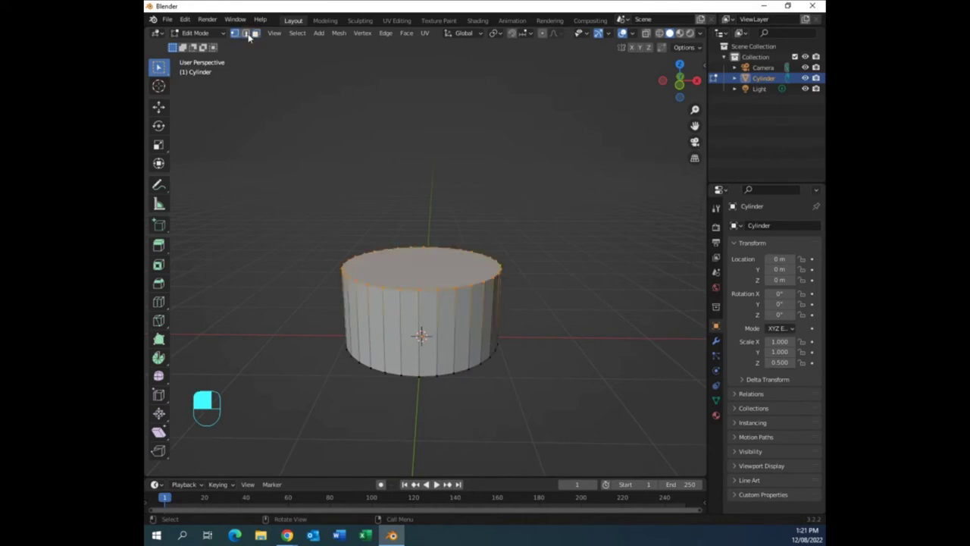
{"action": "left_click", "coordinate": [256, 34]}
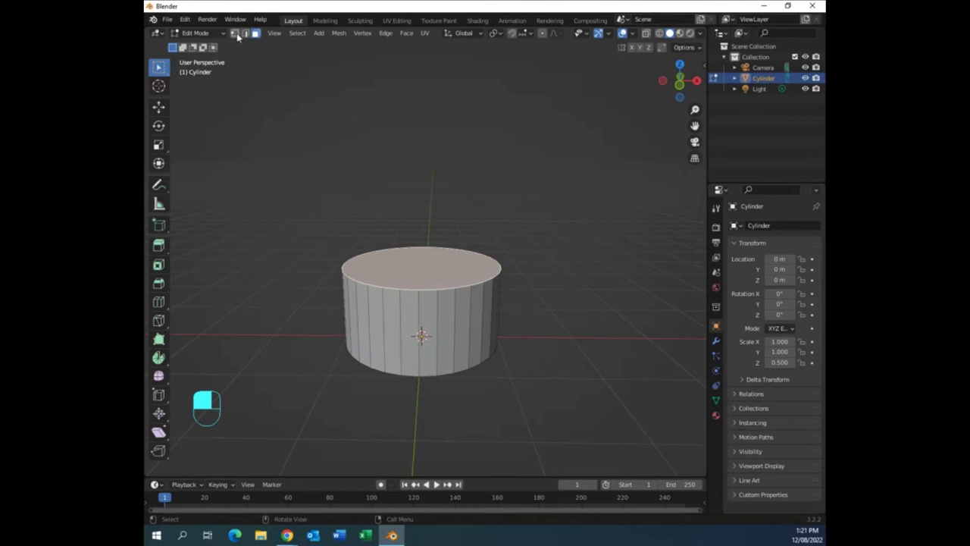
{"action": "left_click", "coordinate": [236, 33]}
{"action": "left_click", "coordinate": [256, 34], "text": "shift"}
{"action": "left_click", "coordinate": [256, 34]}
{"action": "left_click", "coordinate": [247, 34]}
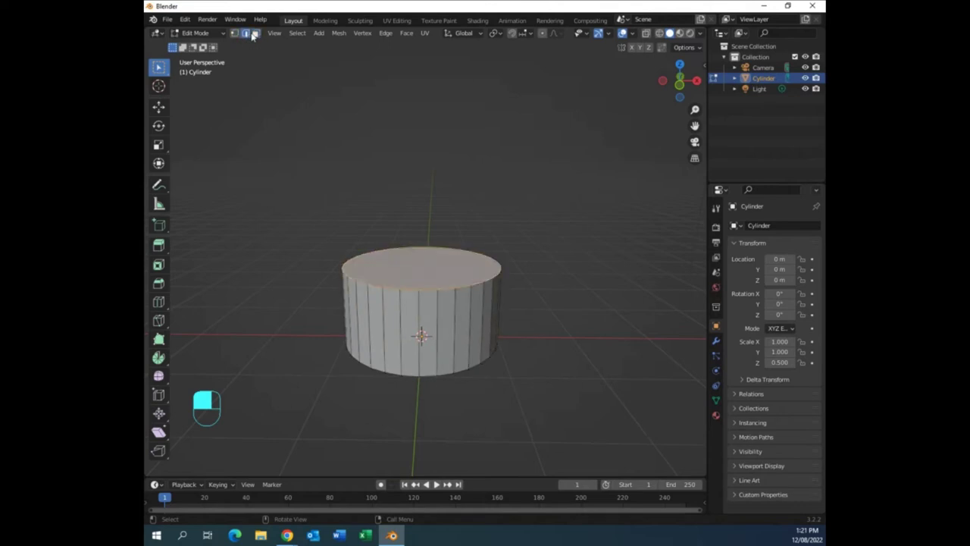
{"action": "left_click", "coordinate": [256, 34], "text": "shift"}
{"action": "key", "text": "1"}
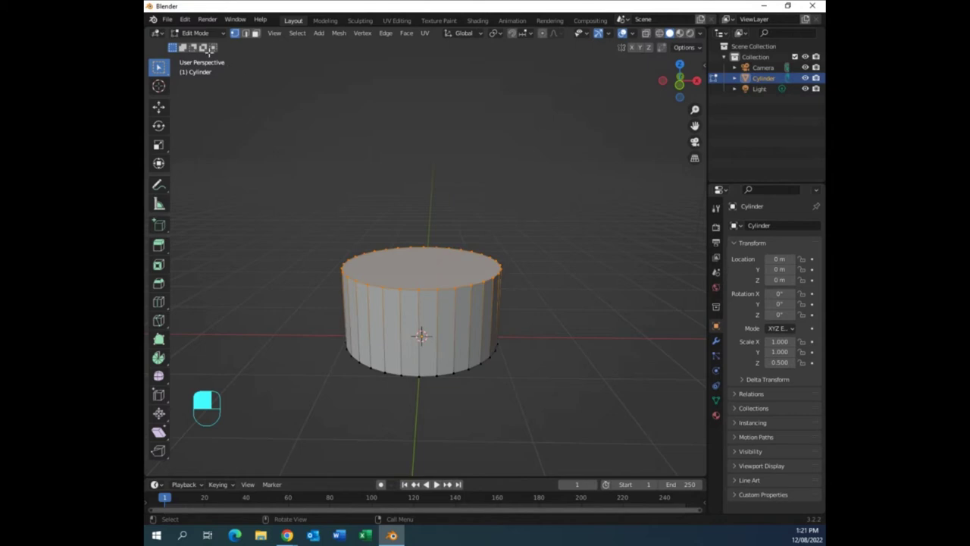
Switch back and forth between vertex, edge and face selection on the cylinder's top, ending in face selection only.
{"action": "key", "text": "2"}
{"action": "key", "text": "3"}
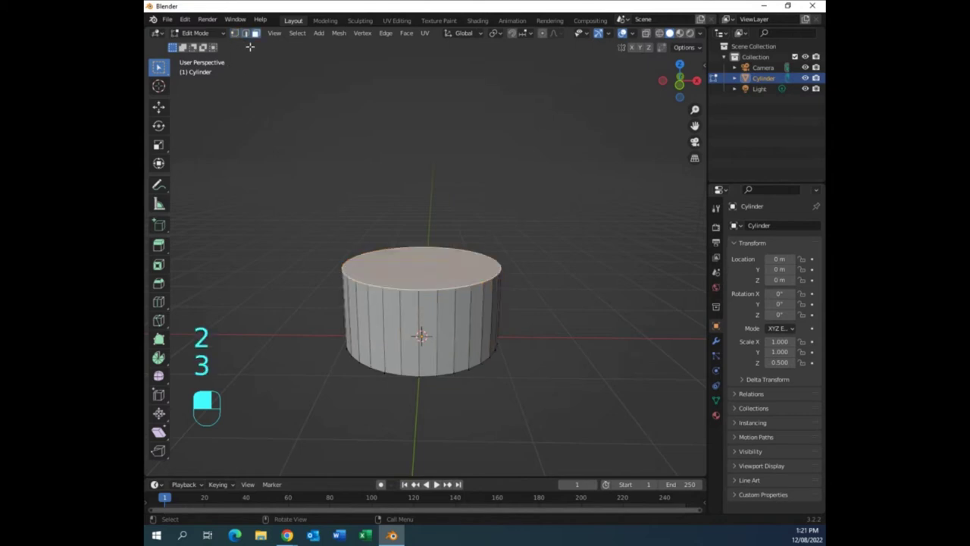
{"action": "key", "text": "2"}
{"action": "key", "text": "1"}
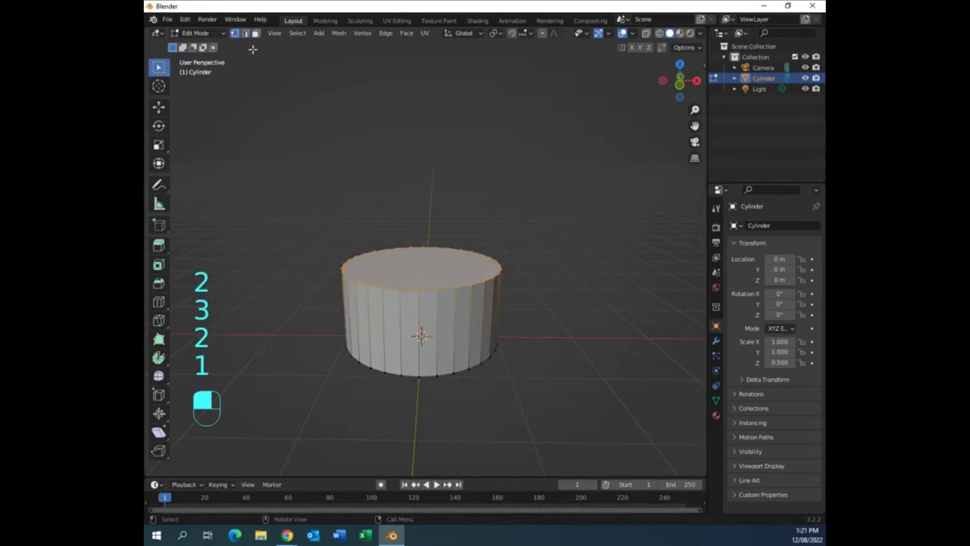
{"action": "key", "text": "2"}
{"action": "key", "text": "3"}
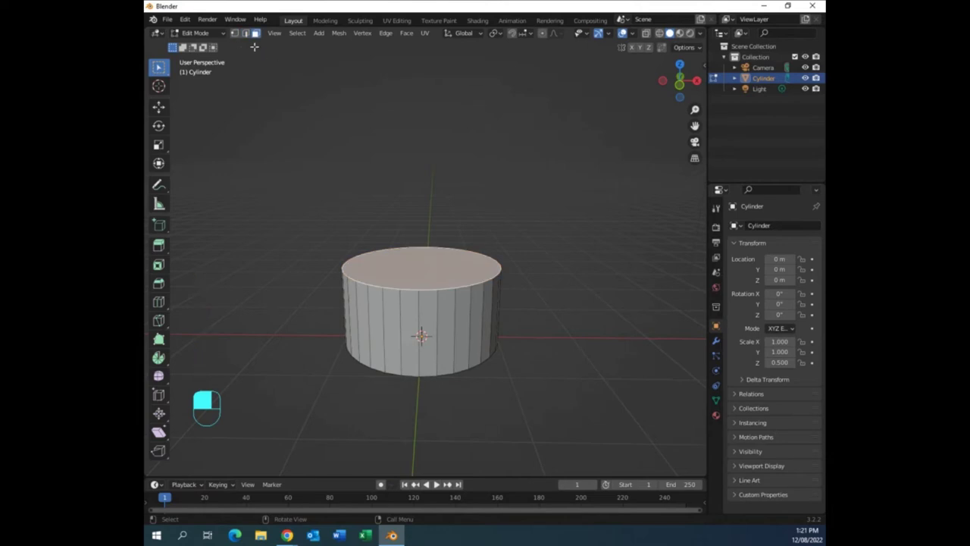
{"action": "key", "text": "3"}
Extrude the top face upward about 0.39 m and scale it inward to taper the new section.
{"action": "middle_click_drag", "start_coordinate": [522, 328], "coordinate": [517, 327]}
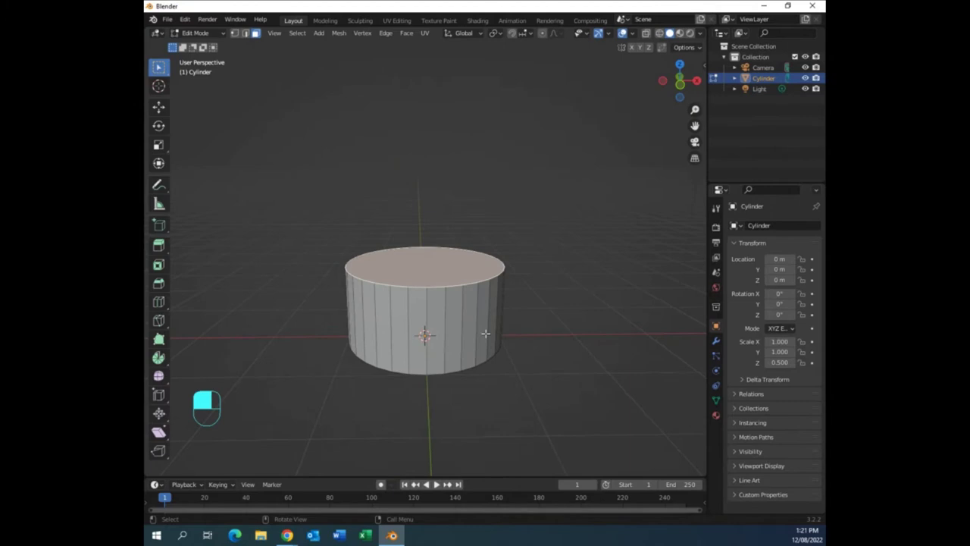
{"action": "key", "text": "e"}
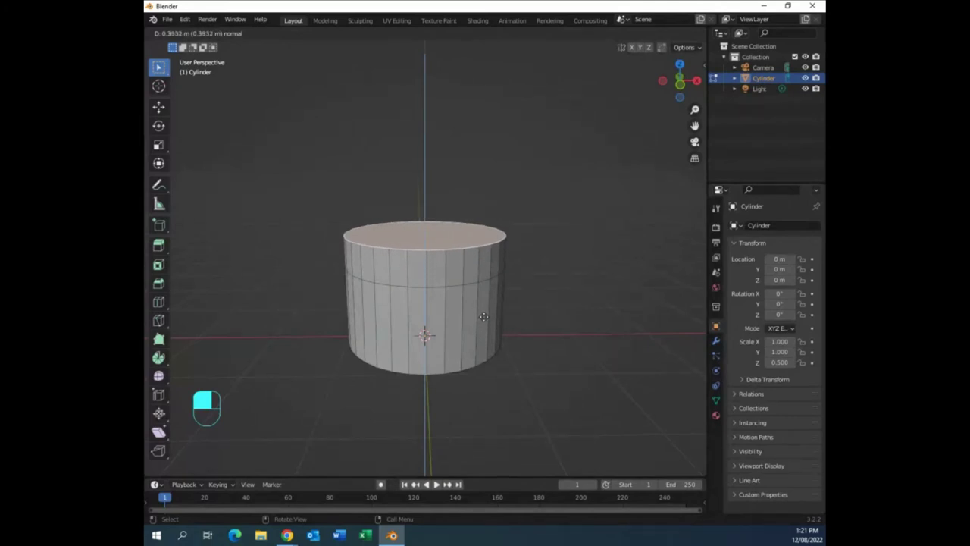
{"action": "left_click", "coordinate": [484, 316]}
{"action": "middle_click_drag", "start_coordinate": [481, 316], "coordinate": [508, 339]}
{"action": "key", "text": "s"}
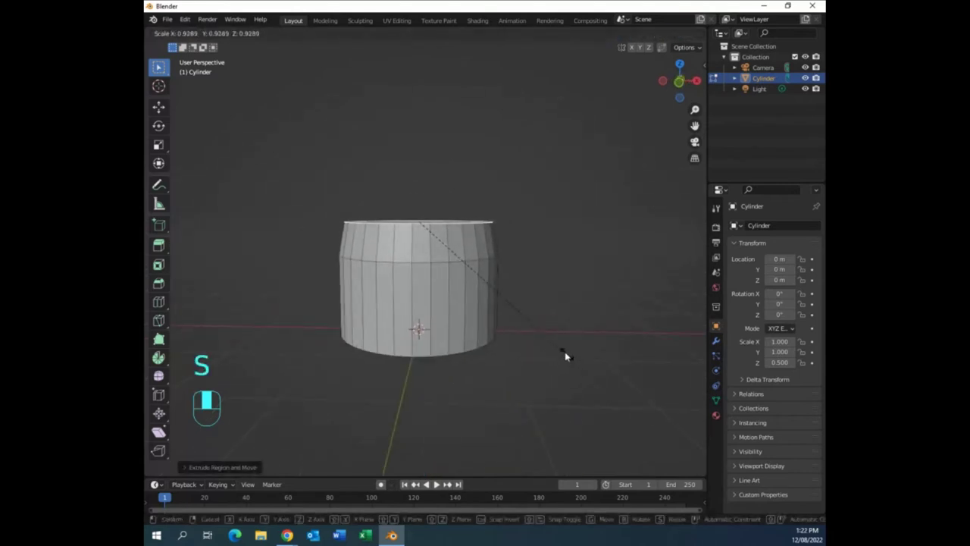
{"action": "left_click", "coordinate": [532, 319]}
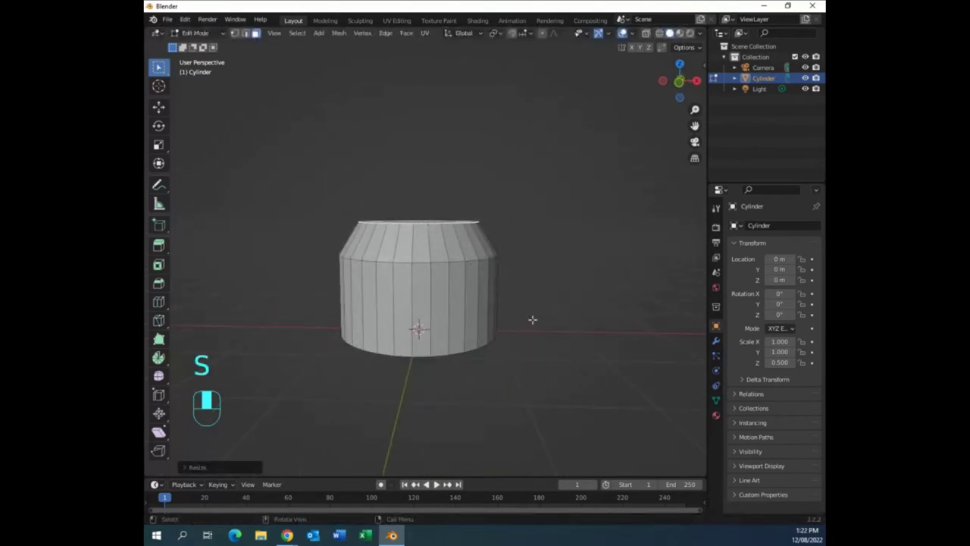
In the front view, lower the narrowed top face about 0.19 m along Z to flatten the taper.
{"action": "key", "text": "KP_1"}
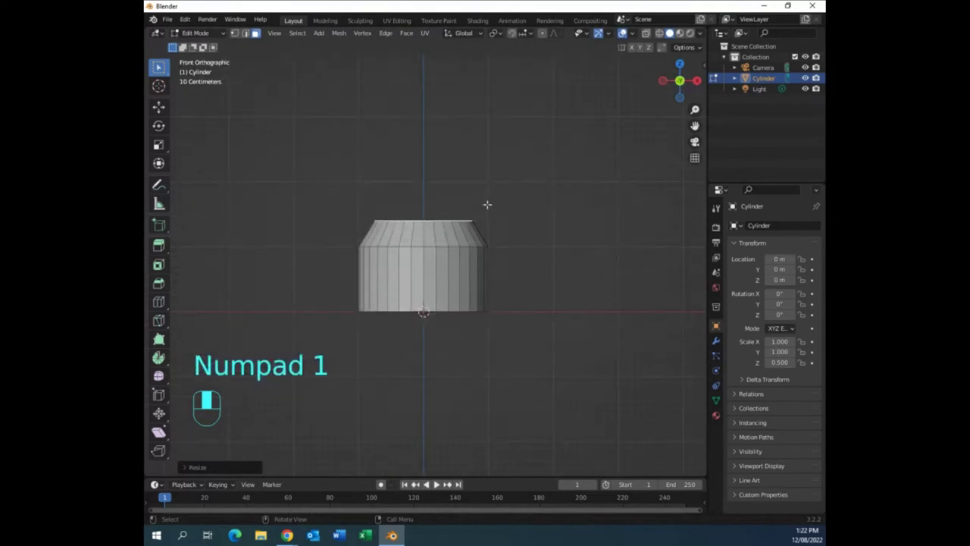
{"action": "key", "text": "g"}
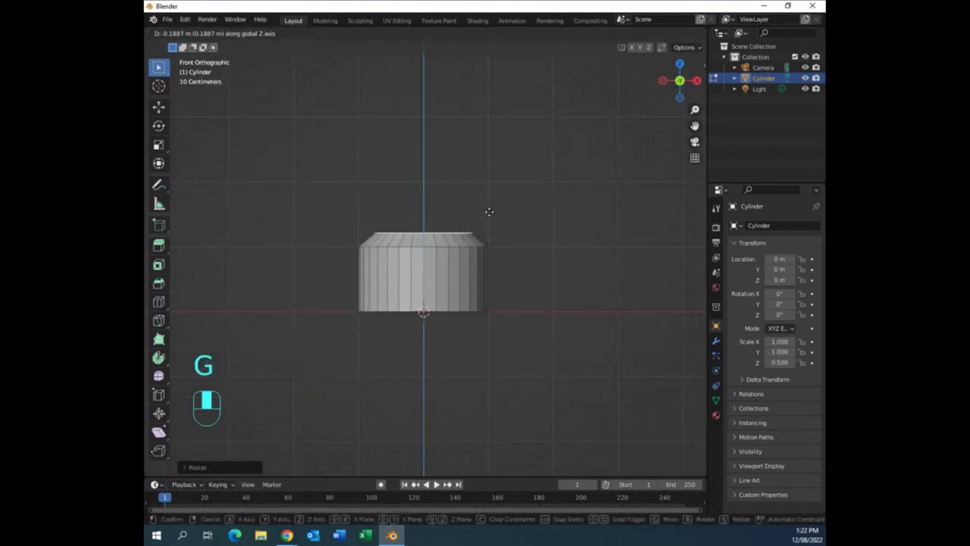
{"action": "left_click", "coordinate": [489, 211]}
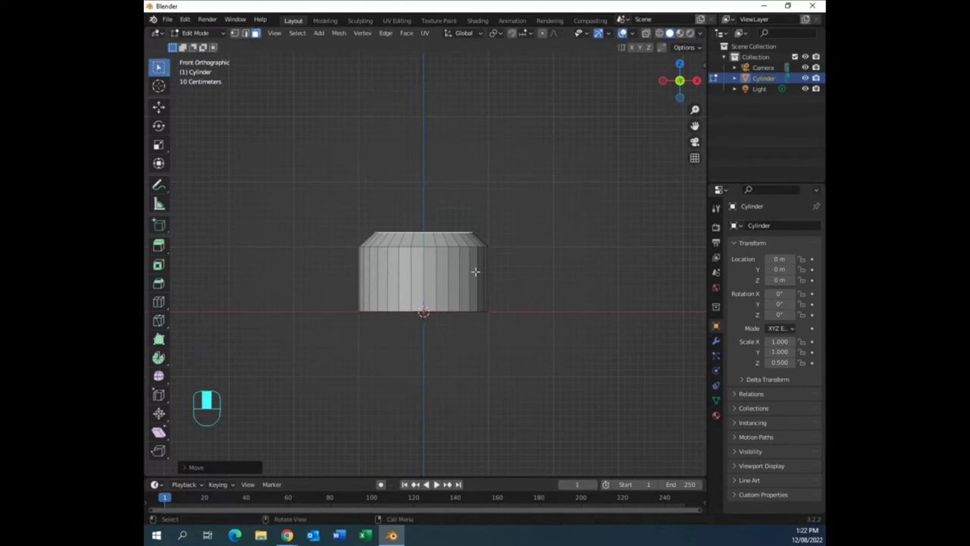
Extrude the top face slightly upward again and scale it to about 0.52 for a second, flatter roof tier.
{"action": "key", "text": "e"}
{"action": "left_click", "coordinate": [482, 260]}
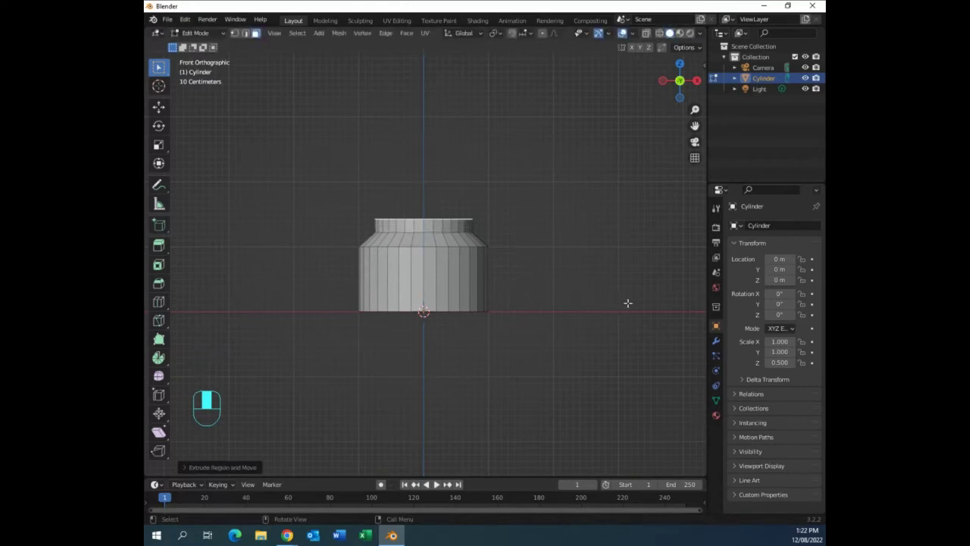
{"action": "key", "text": "s"}
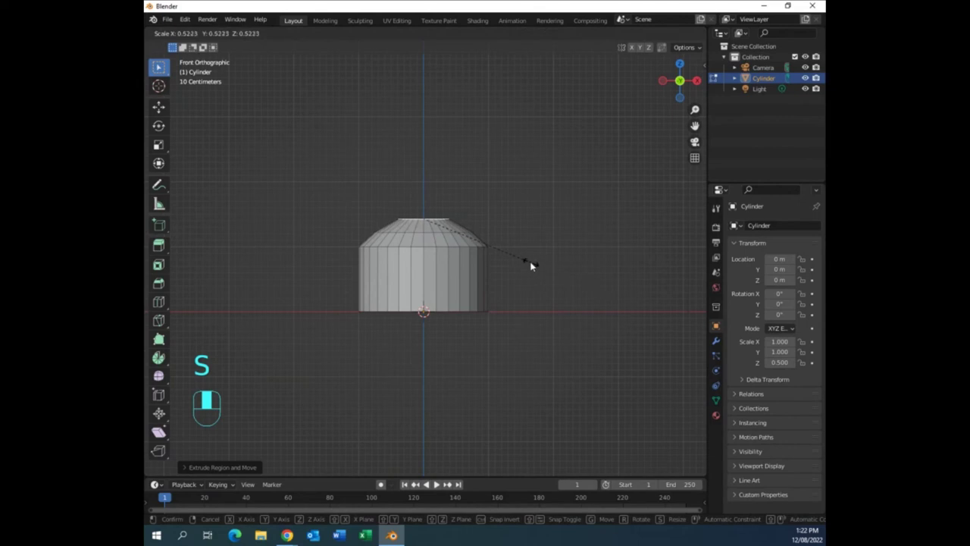
{"action": "left_click", "coordinate": [529, 266]}
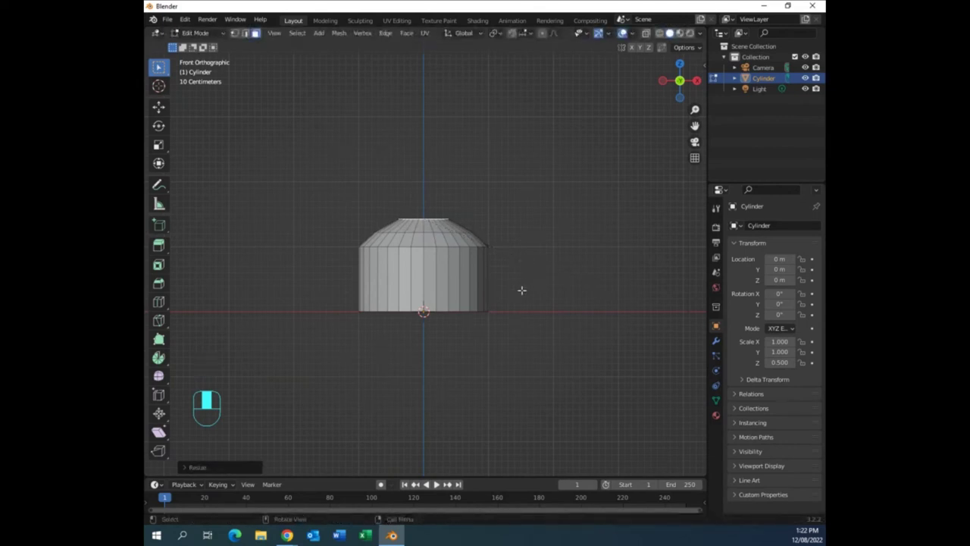
Extrude the top face in place, raise it about 0.2 m along Z and scale it to about 0.45.
{"action": "key", "text": "e"}
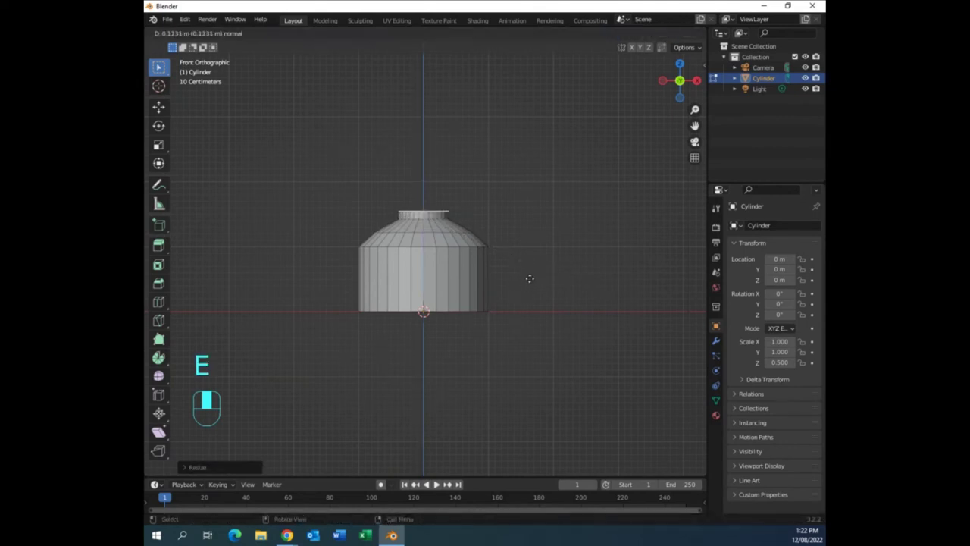
{"action": "right_click", "coordinate": [531, 273]}
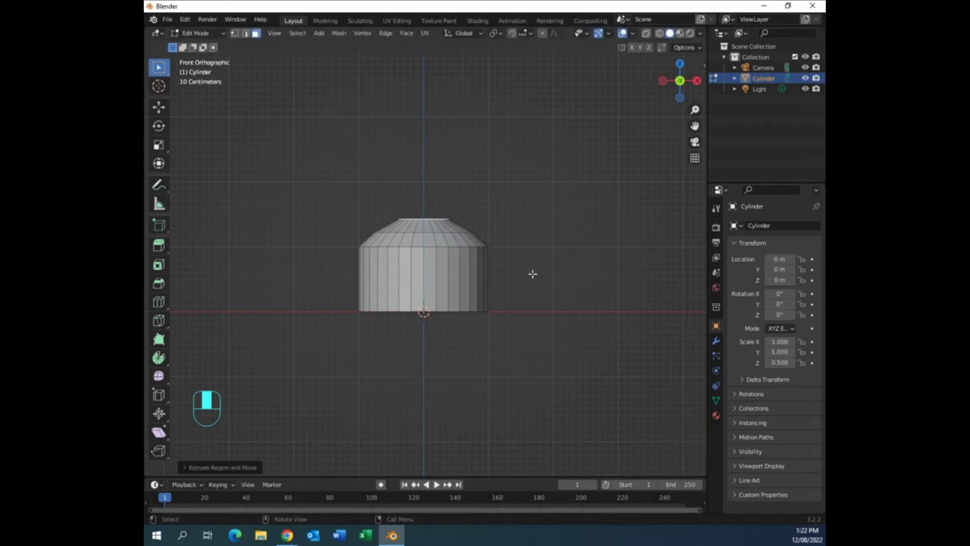
{"action": "key", "text": "g"}
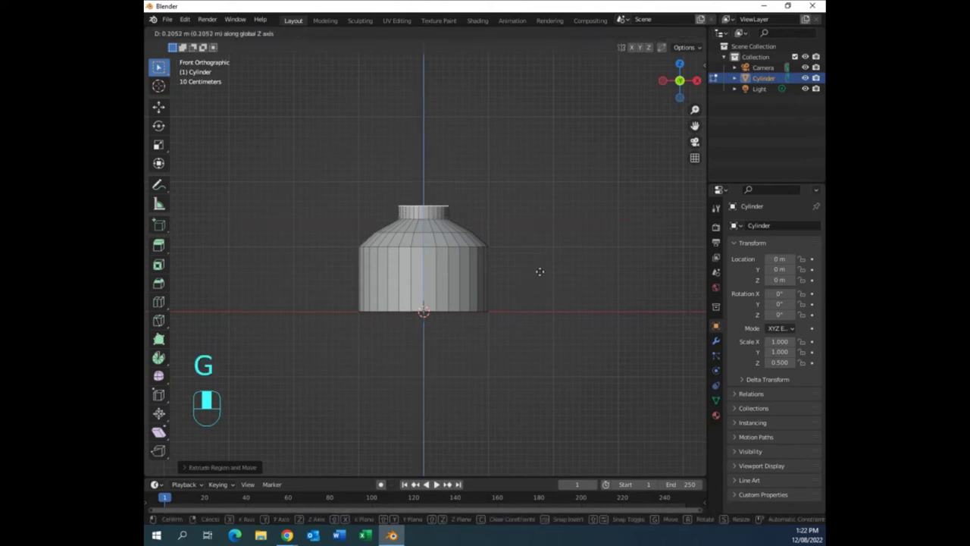
{"action": "left_click", "coordinate": [544, 279]}
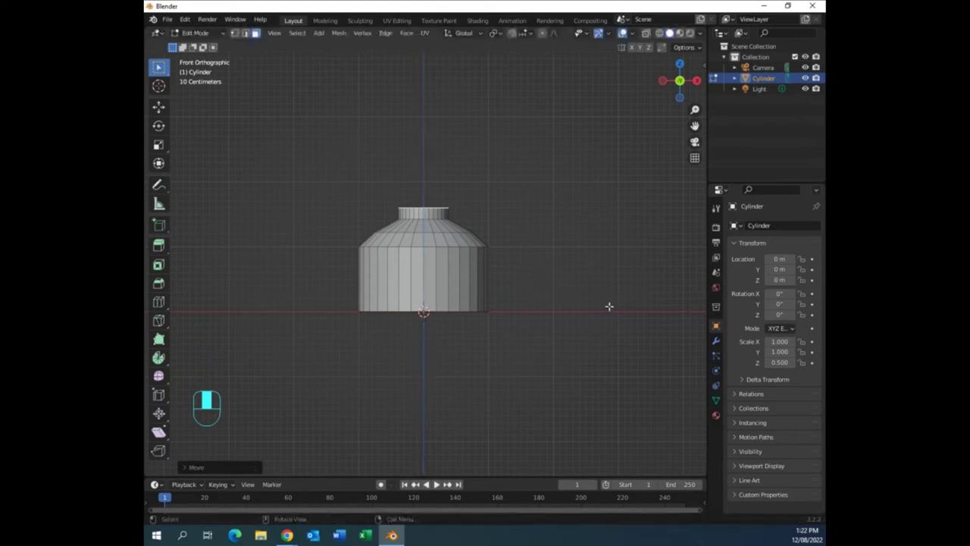
{"action": "key", "text": "s"}
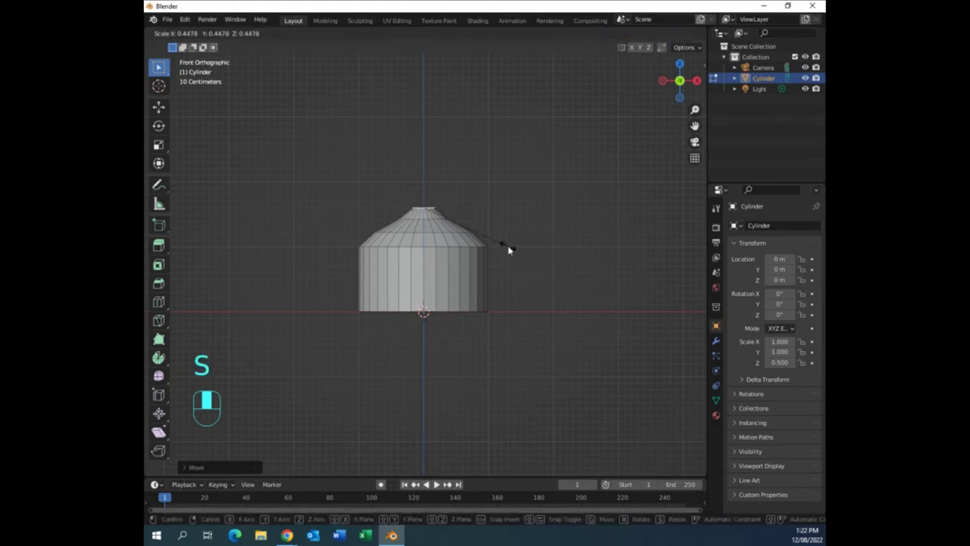
{"action": "left_click", "coordinate": [508, 248]}
Lower the small top face about 0.1 m along Z to round off the domed roof.
{"action": "key", "text": "g"}
{"action": "key", "text": "z"}
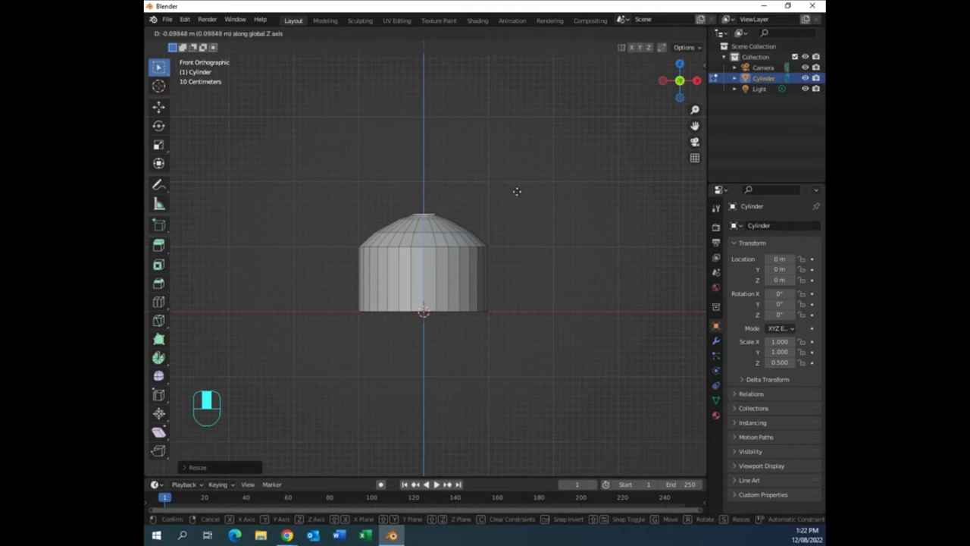
{"action": "left_click", "coordinate": [517, 191]}
In edge selection, select the edge loop where wall meets roof together with the loop around the bottom rim.
{"action": "middle_click_drag", "start_coordinate": [565, 234], "coordinate": [522, 295]}
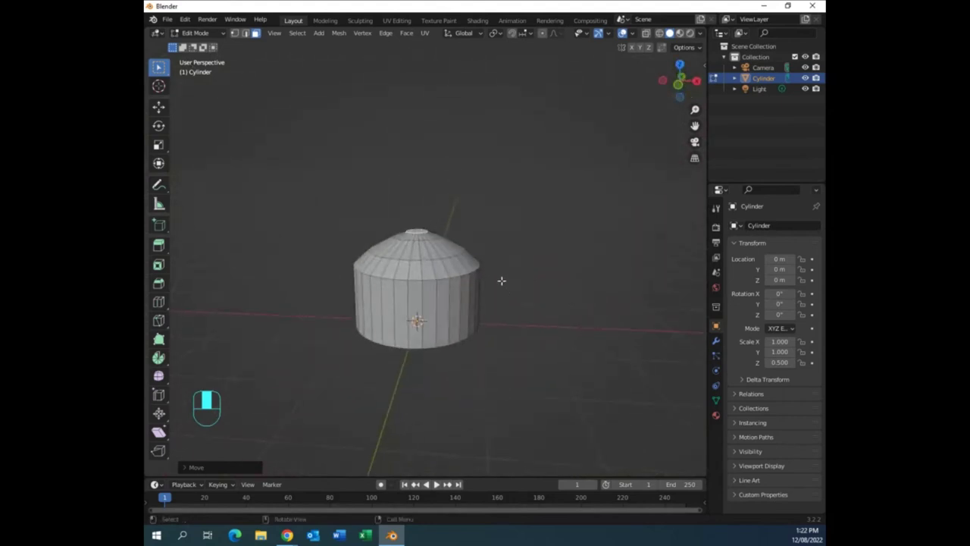
{"action": "key", "text": "1"}
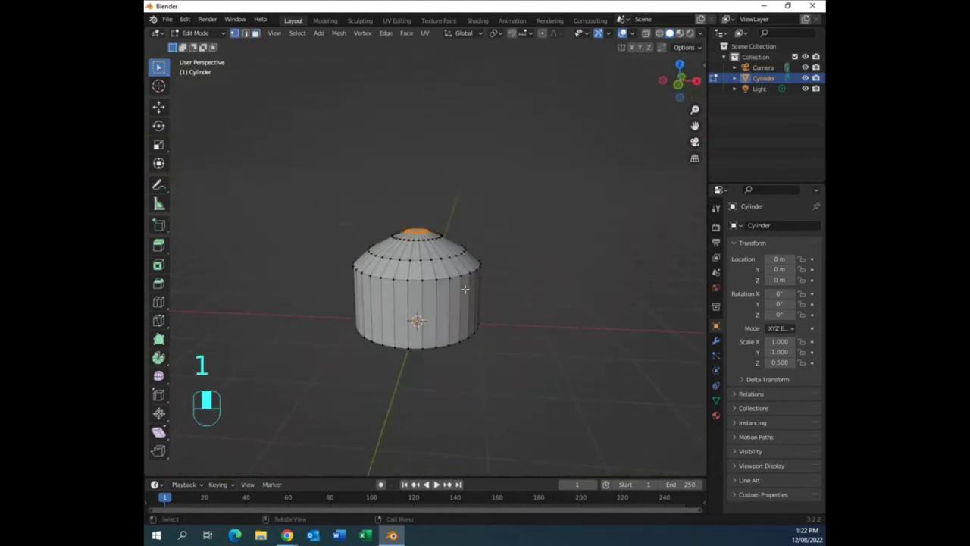
{"action": "key", "text": "2"}
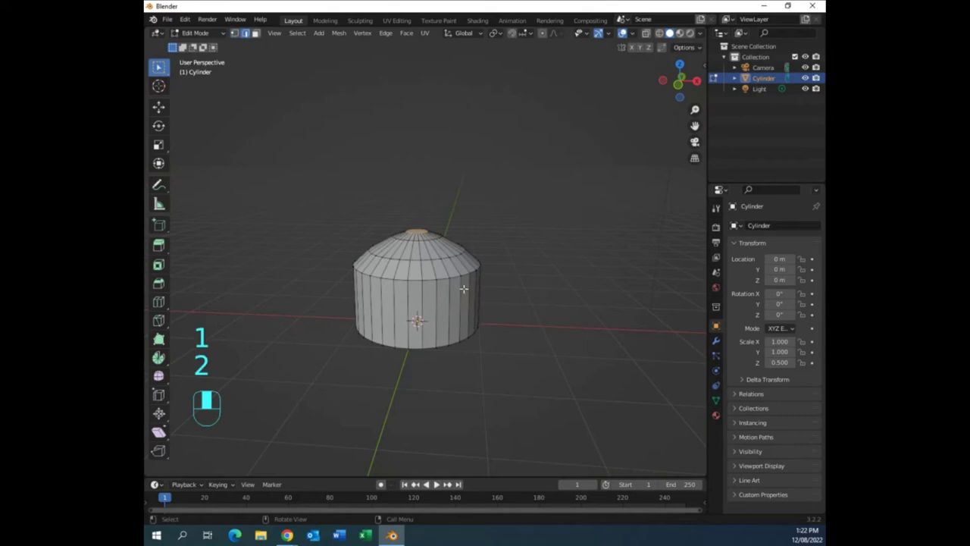
{"action": "middle_click_drag", "start_coordinate": [463, 288], "coordinate": [547, 280]}
{"action": "scroll", "coordinate": [466, 316], "scroll_direction": "up", "scroll_amount": 1}
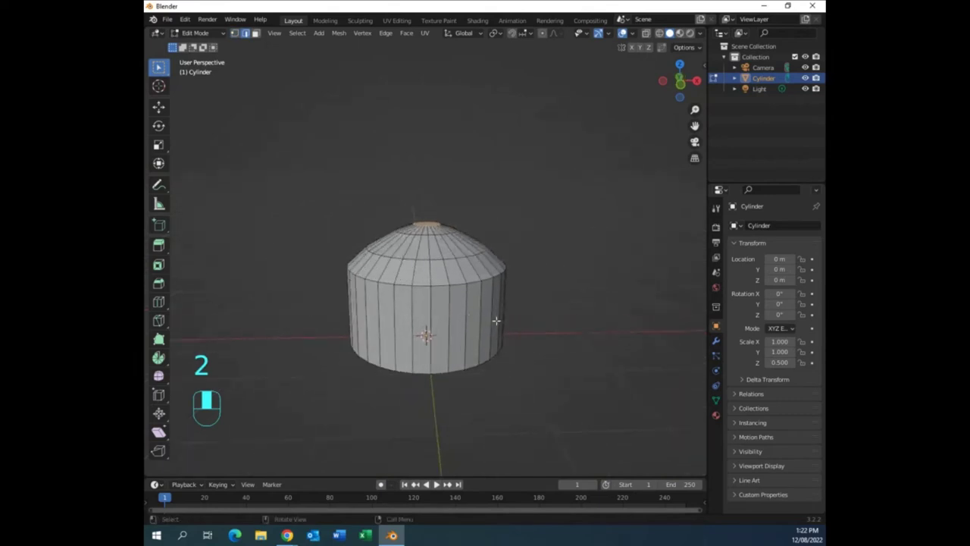
{"action": "left_click", "coordinate": [443, 286]}
{"action": "left_click", "coordinate": [443, 286], "text": "alt"}
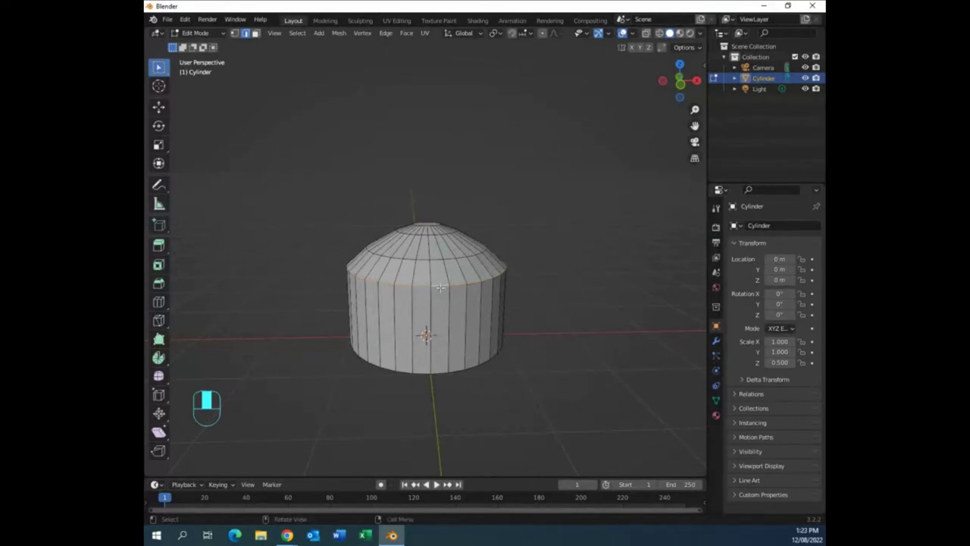
{"action": "left_click", "coordinate": [440, 372], "text": "alt+shift"}
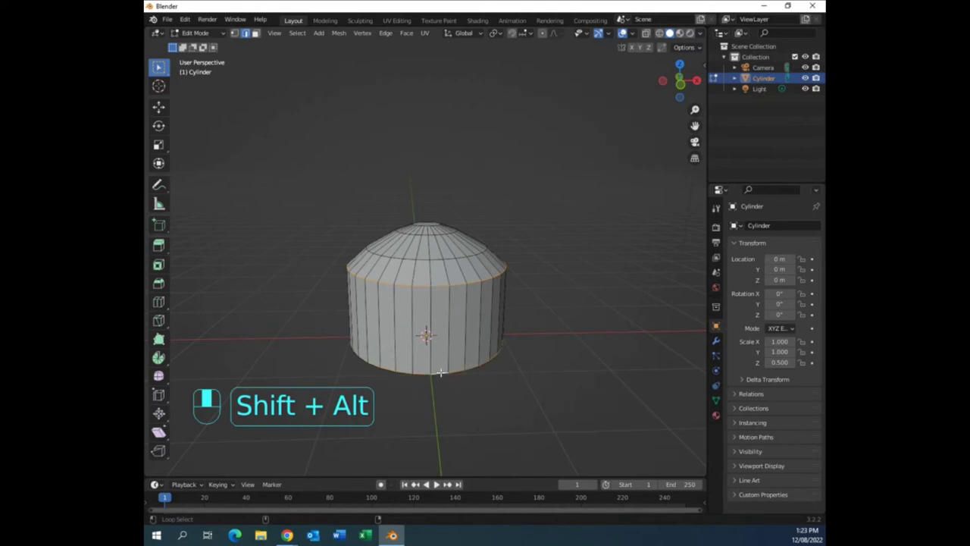
Add a single vertical wall edge joining the upper and lower loops to the edge selection.
{"action": "middle_click_drag", "start_coordinate": [580, 391], "coordinate": [503, 392]}
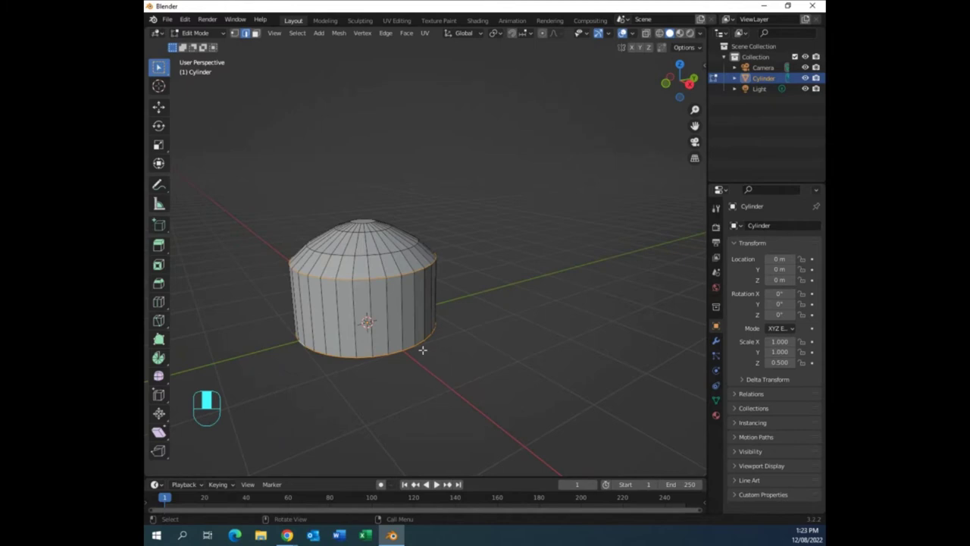
{"action": "key", "text": "shift"}
{"action": "left_click", "coordinate": [402, 330], "text": "shift"}
{"action": "middle_click_drag", "start_coordinate": [407, 345], "coordinate": [568, 368]}
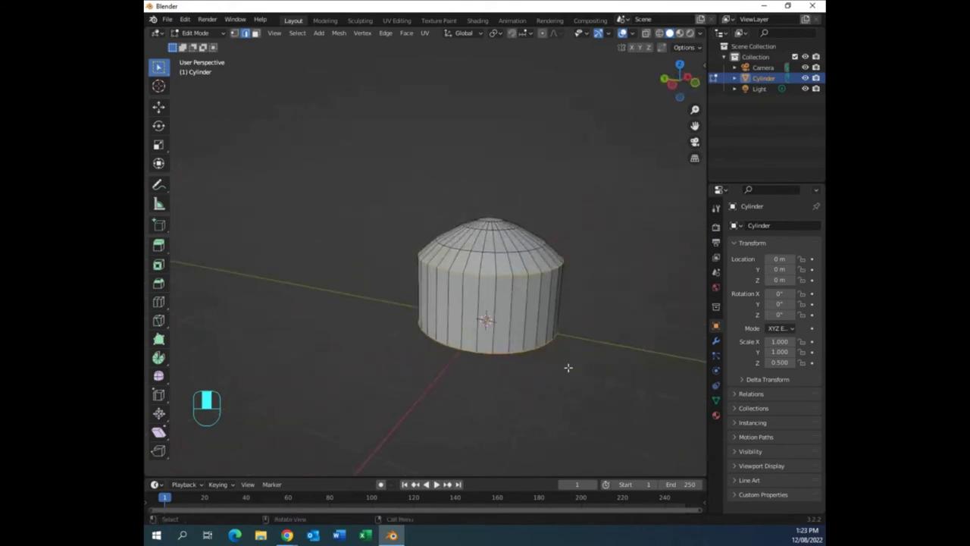
{"action": "left_click", "coordinate": [463, 345], "text": "shift"}
{"action": "middle_click_drag", "start_coordinate": [463, 345], "coordinate": [505, 368]}
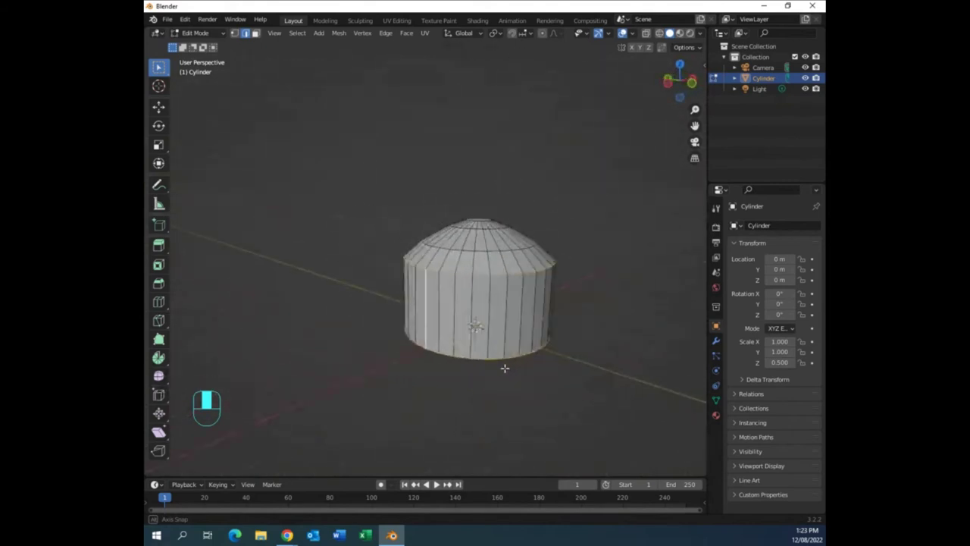
Mark the two selected edge loops and the vertical wall edge as seams, and clear the selection.
{"action": "right_click", "coordinate": [515, 185]}
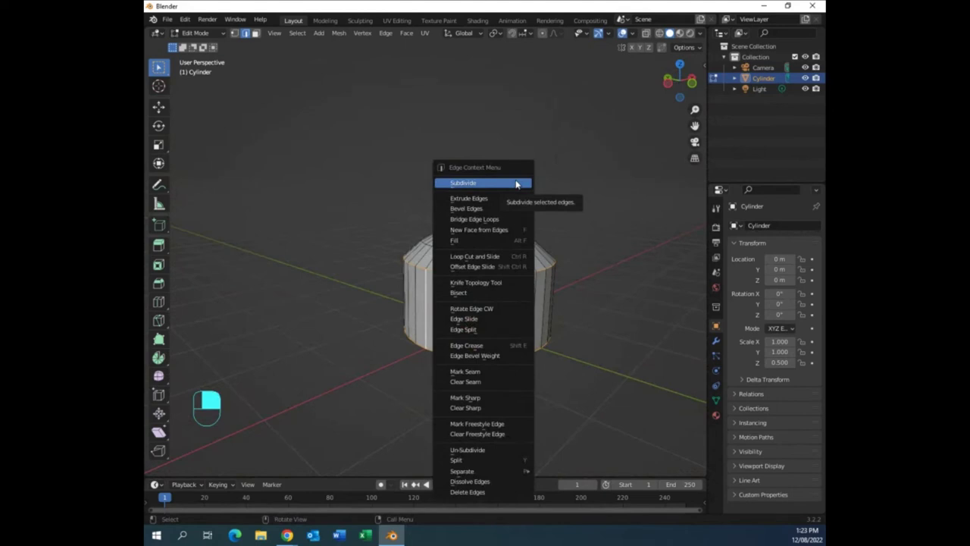
{"action": "left_click", "coordinate": [489, 373]}
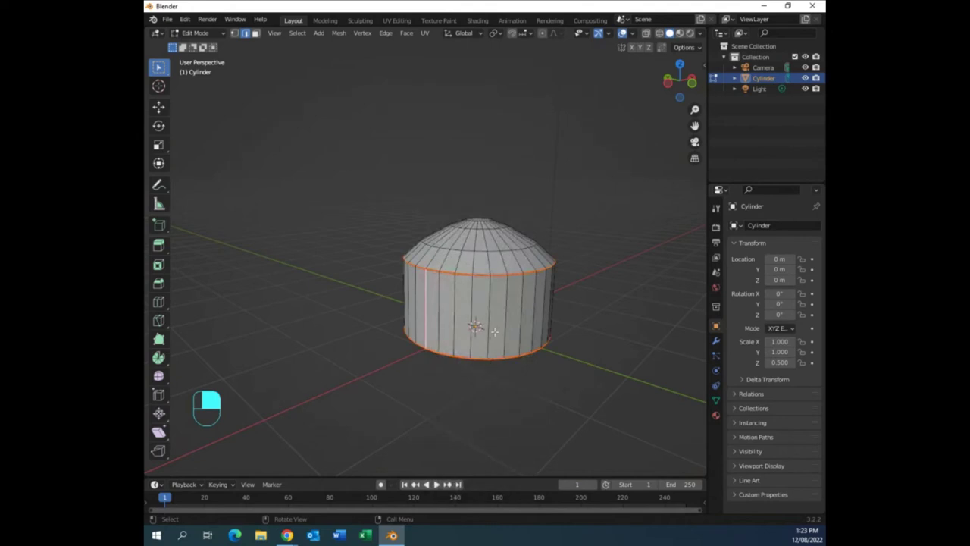
{"action": "key", "text": "a"}
{"action": "key", "text": "a"}
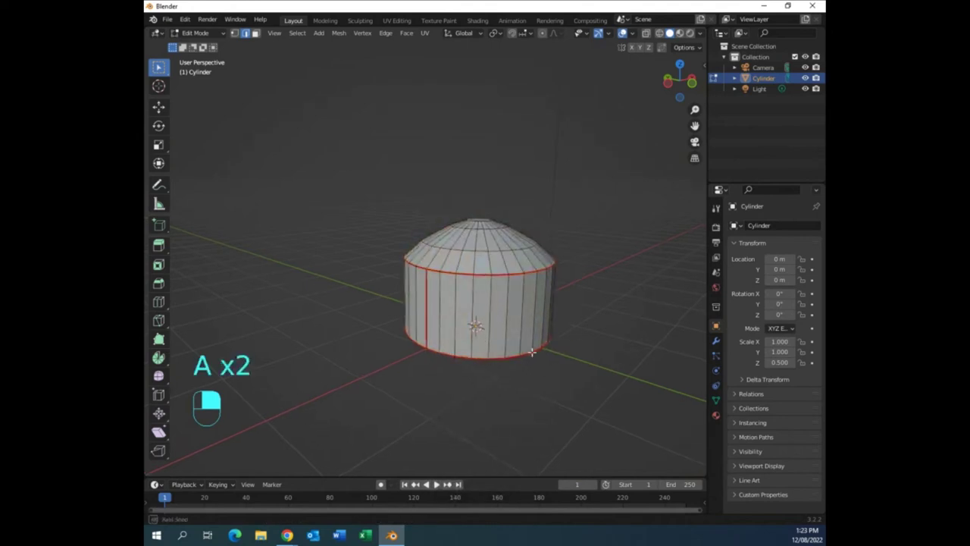
Check the marked seams from below and around the wall, and switch to the UV Editing workspace.
{"action": "middle_click_drag", "start_coordinate": [532, 352], "coordinate": [525, 325]}
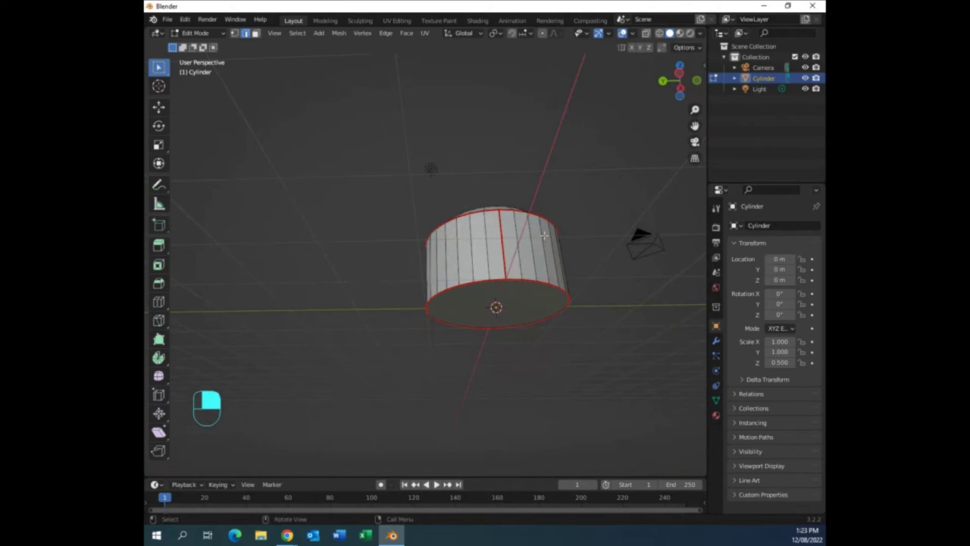
{"action": "middle_click_drag", "start_coordinate": [541, 327], "coordinate": [469, 327]}
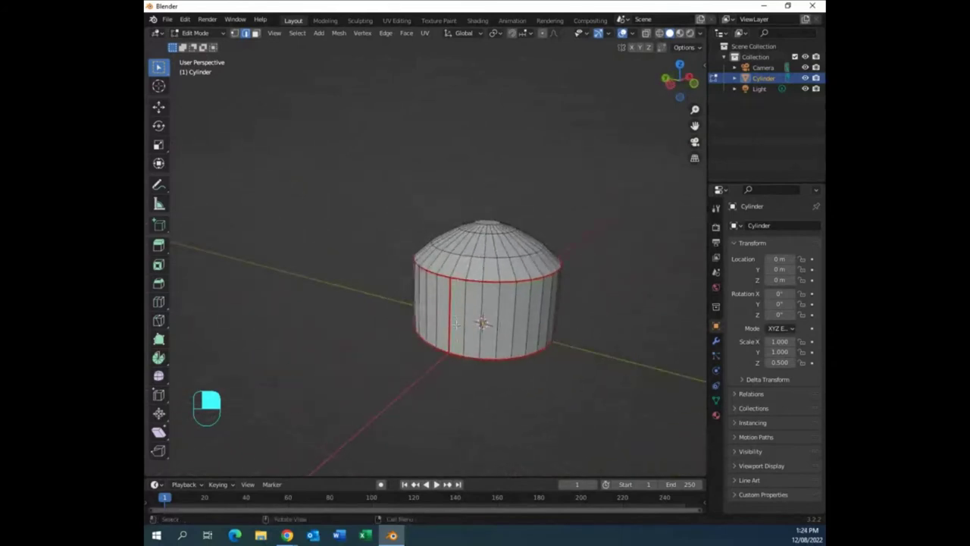
{"action": "middle_click_drag", "start_coordinate": [552, 386], "coordinate": [480, 381]}
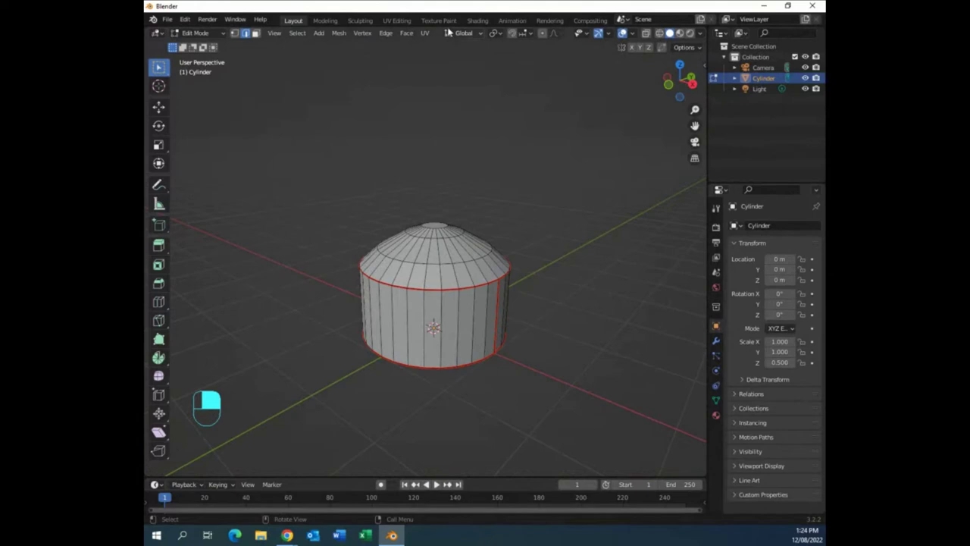
{"action": "left_click", "coordinate": [396, 21]}
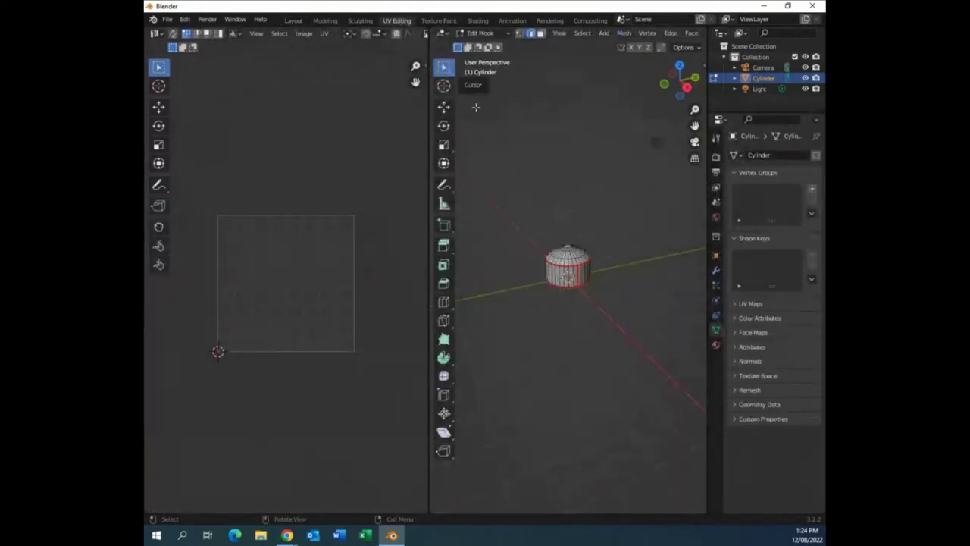
Enable the Screencast Keys overlay for the 3D view and hide its settings sidebar.
{"action": "middle_click_drag", "start_coordinate": [546, 162], "coordinate": [580, 162]}
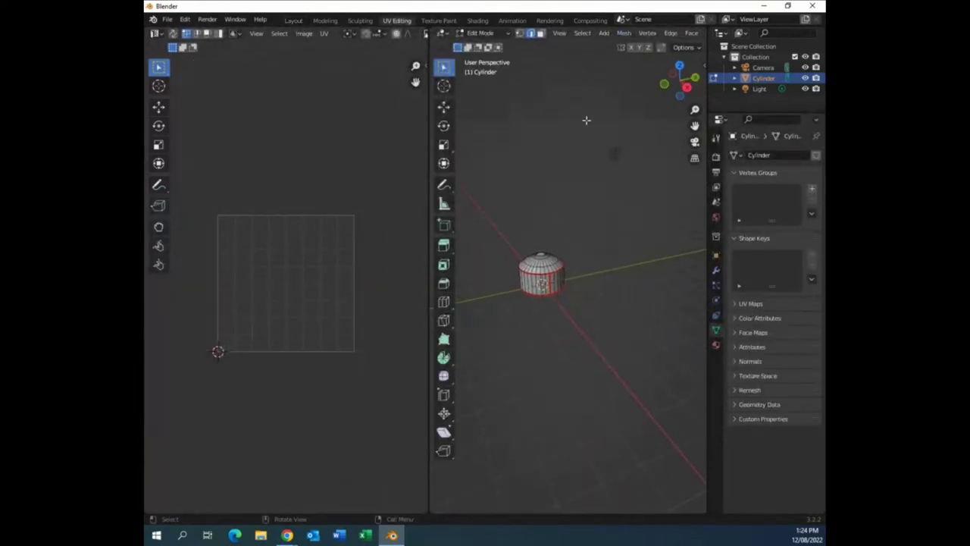
{"action": "left_click", "coordinate": [703, 67]}
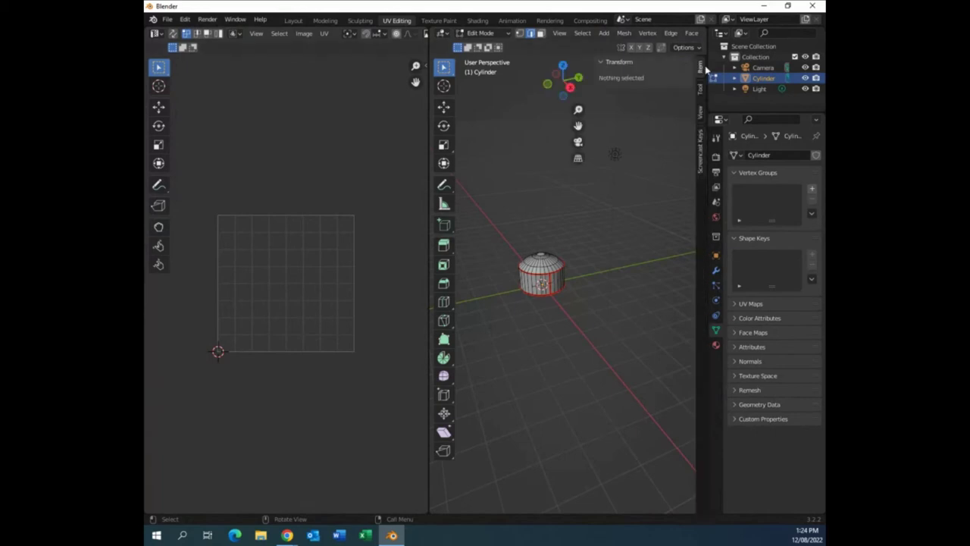
{"action": "left_click", "coordinate": [701, 150]}
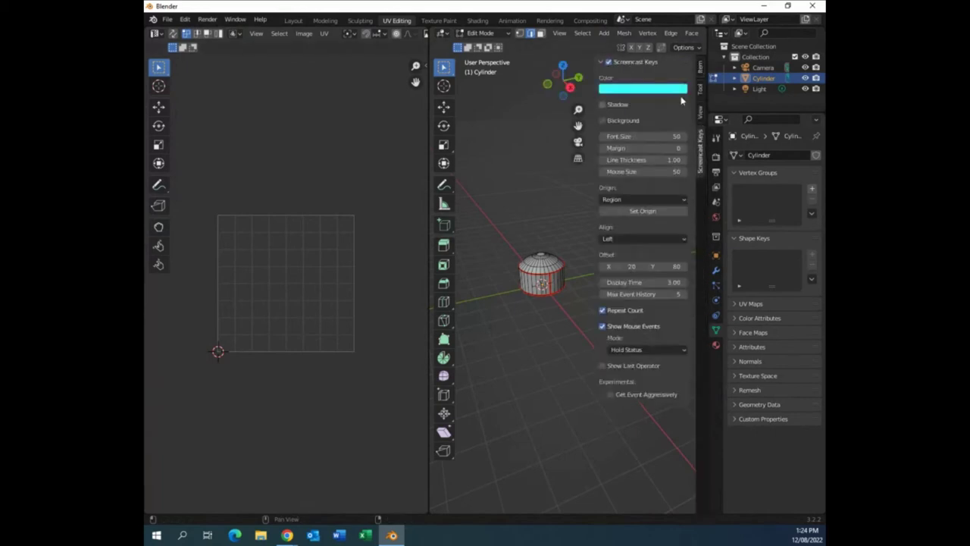
{"action": "left_click", "coordinate": [609, 62]}
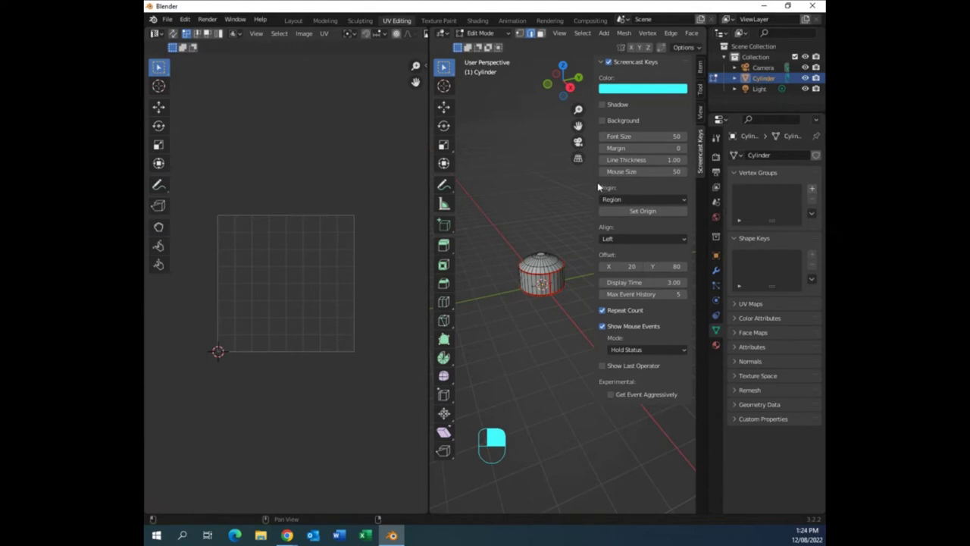
{"action": "key", "text": "n"}
Select the entire cylinder mesh and unwrap it along the marked seams.
{"action": "scroll", "coordinate": [614, 259], "scroll_direction": "up", "scroll_amount": 5}
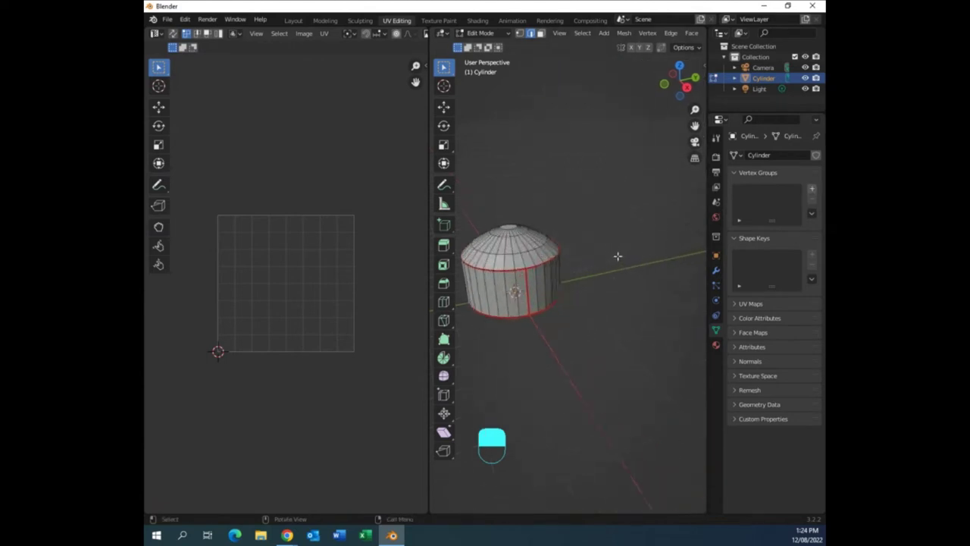
{"action": "middle_click_drag", "start_coordinate": [617, 256], "coordinate": [625, 207], "text": "shift"}
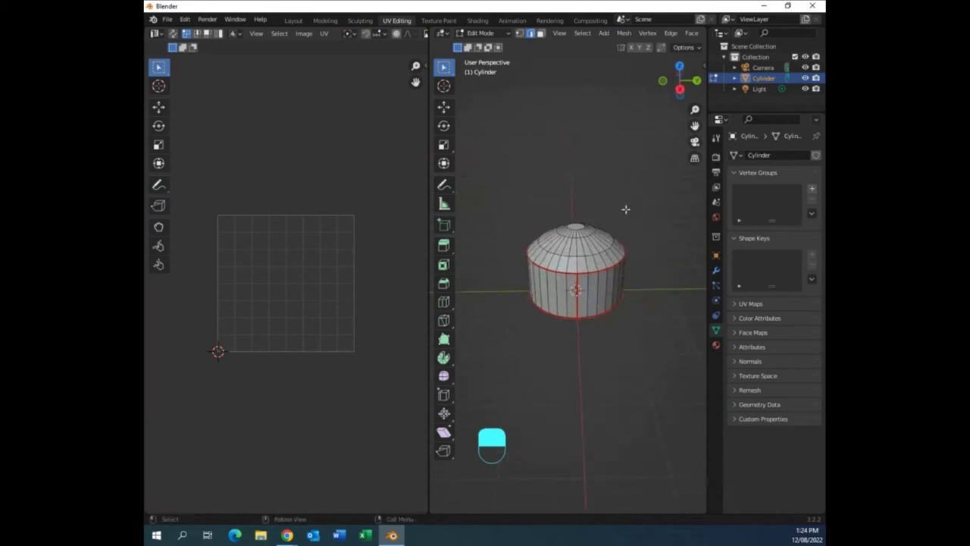
{"action": "key", "text": "a"}
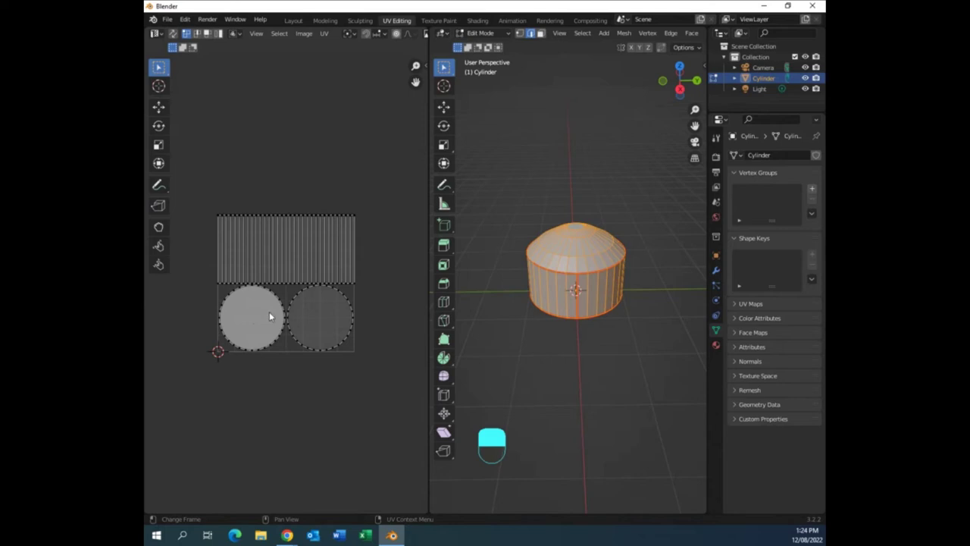
{"action": "middle_click_drag", "start_coordinate": [302, 370], "coordinate": [313, 338]}
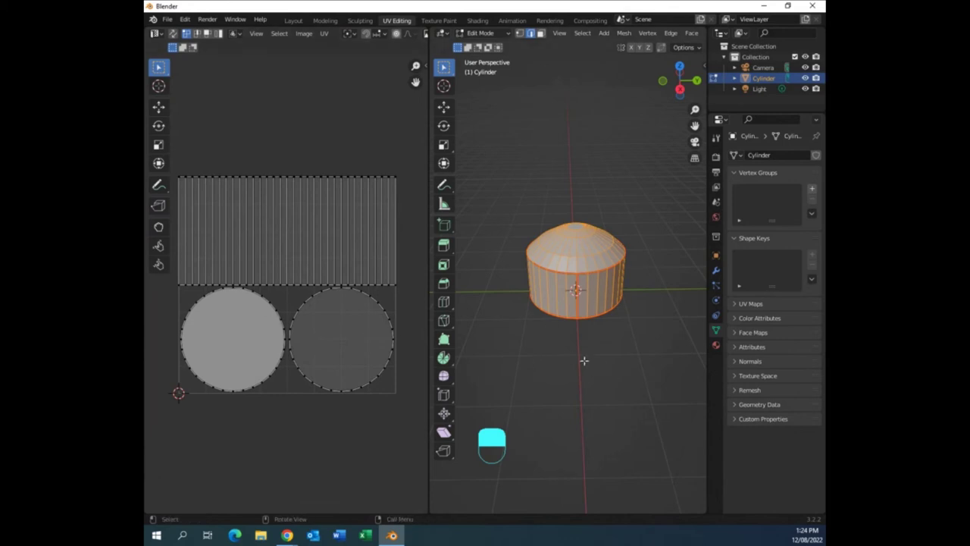
{"action": "scroll", "coordinate": [584, 361], "scroll_direction": "down", "scroll_amount": 2}
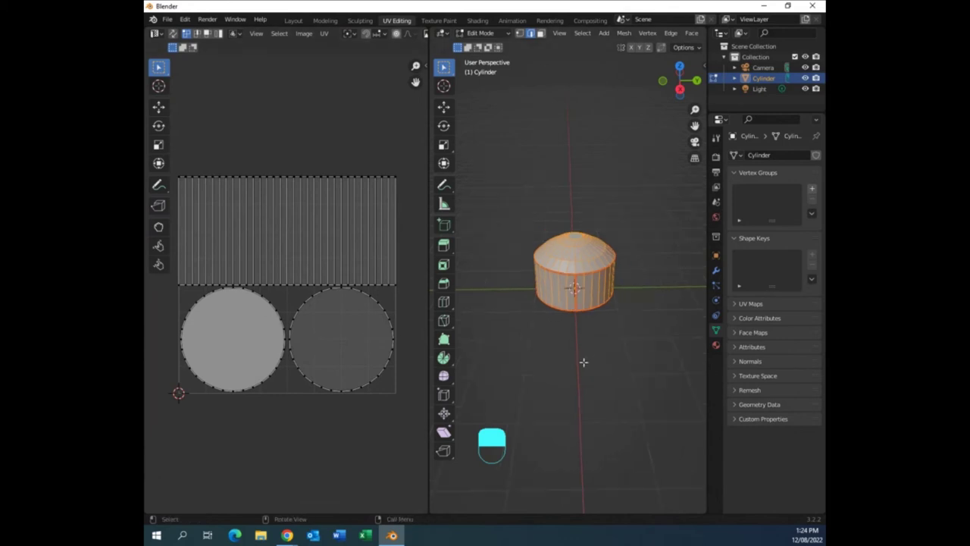
{"action": "key", "text": "u"}
{"action": "left_click", "coordinate": [598, 312]}
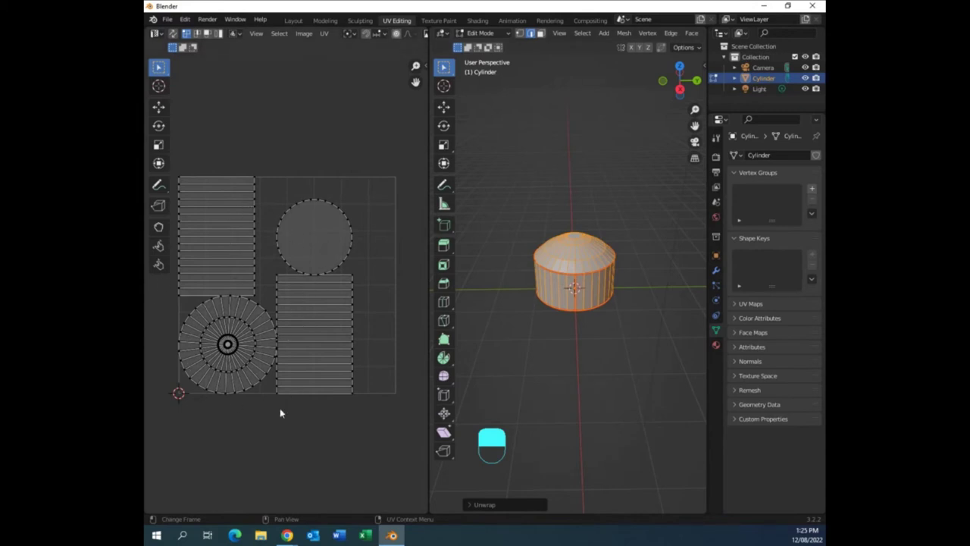
Examine the unwrapped UV islands of the roof, wall and bottom face.
{"action": "scroll", "coordinate": [284, 413], "scroll_direction": "up", "scroll_amount": 1}
{"action": "scroll", "coordinate": [258, 421], "scroll_direction": "up", "scroll_amount": 1}
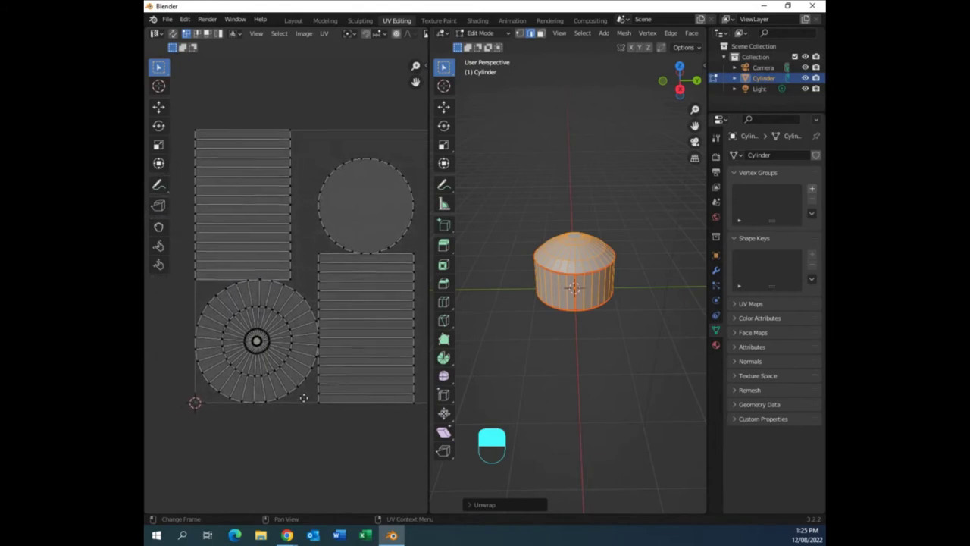
{"action": "scroll", "coordinate": [326, 349], "scroll_direction": "down", "scroll_amount": 2, "text": "shift"}
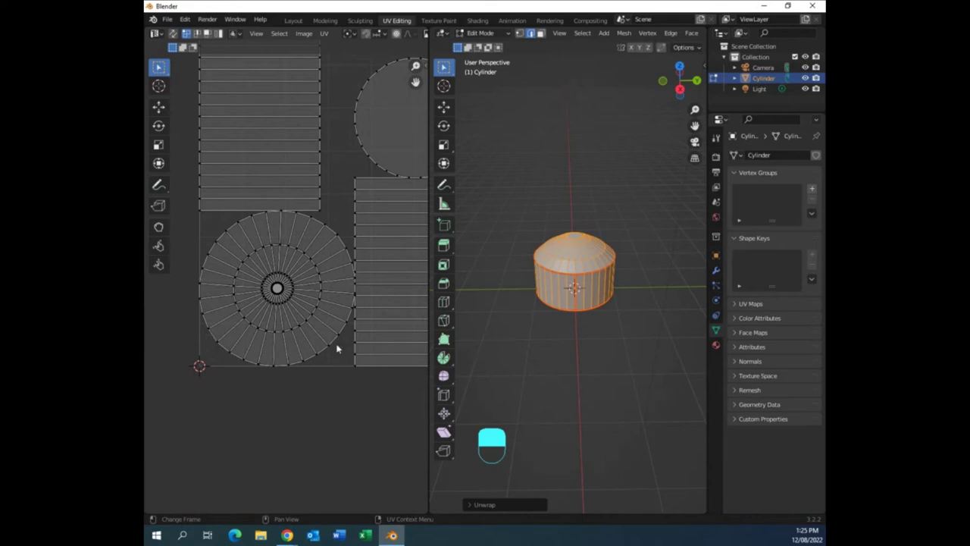
{"action": "scroll", "coordinate": [345, 311], "scroll_direction": "down", "scroll_amount": 3}
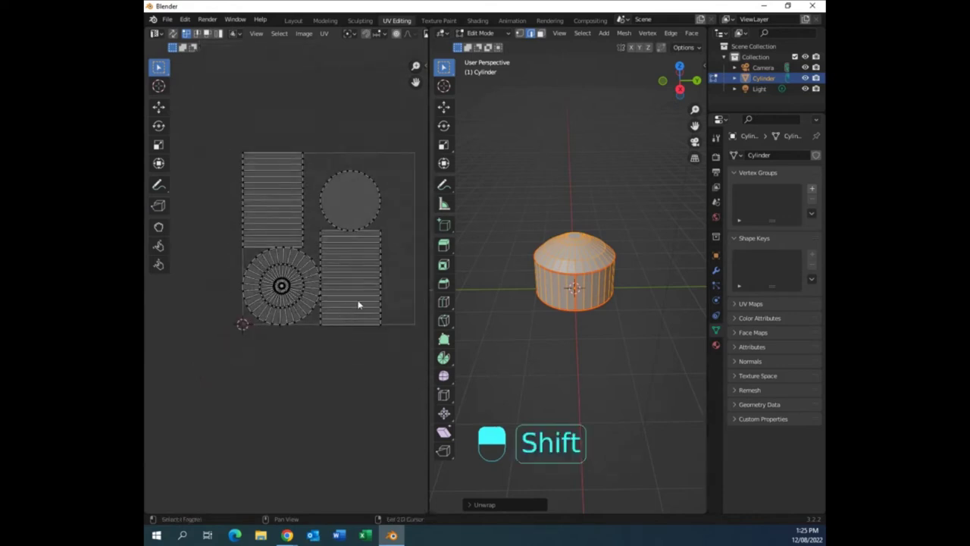
{"action": "scroll", "coordinate": [358, 305], "scroll_direction": "up", "scroll_amount": 6}
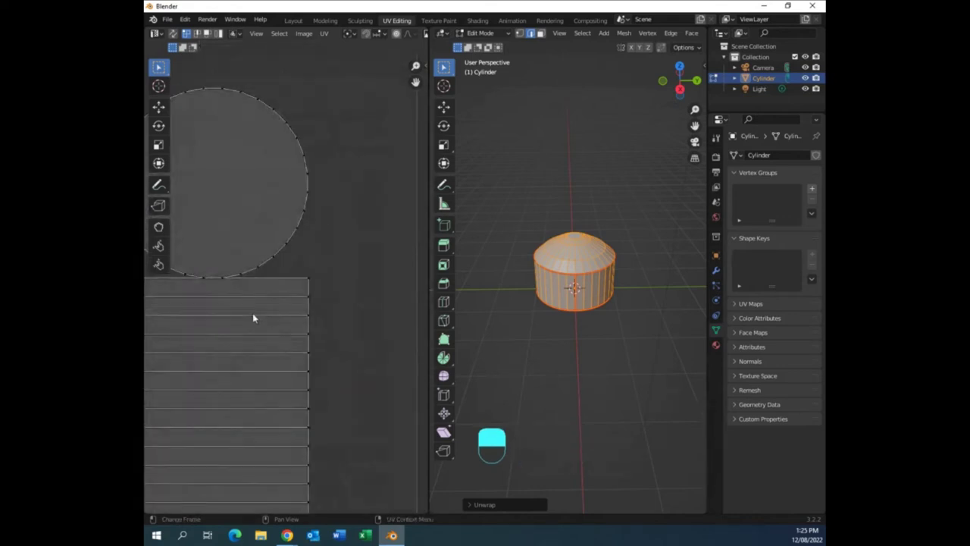
{"action": "scroll", "coordinate": [278, 311], "scroll_direction": "down", "scroll_amount": 4}
{"action": "scroll", "coordinate": [362, 306], "scroll_direction": "up", "scroll_amount": 2}
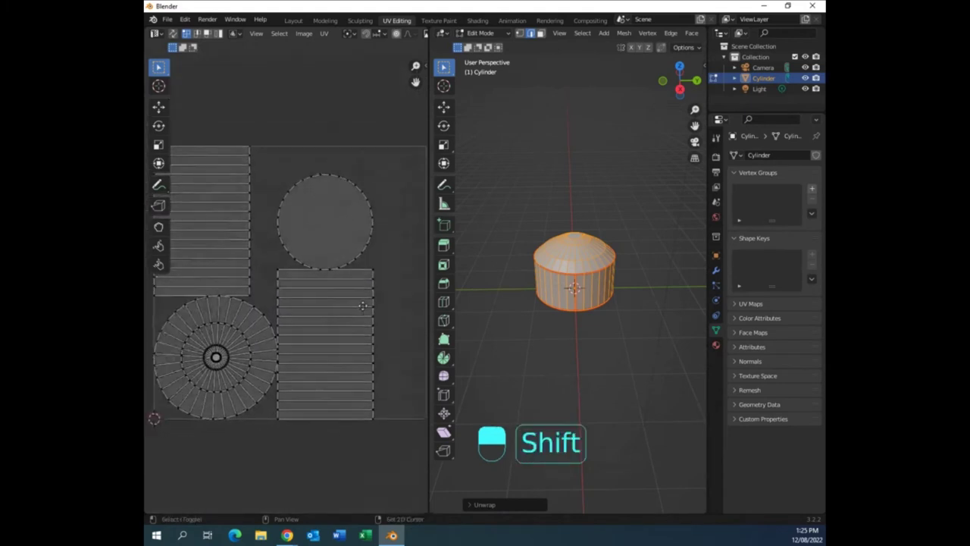
{"action": "scroll", "coordinate": [362, 306], "scroll_direction": "down", "scroll_amount": 1, "text": "shift"}
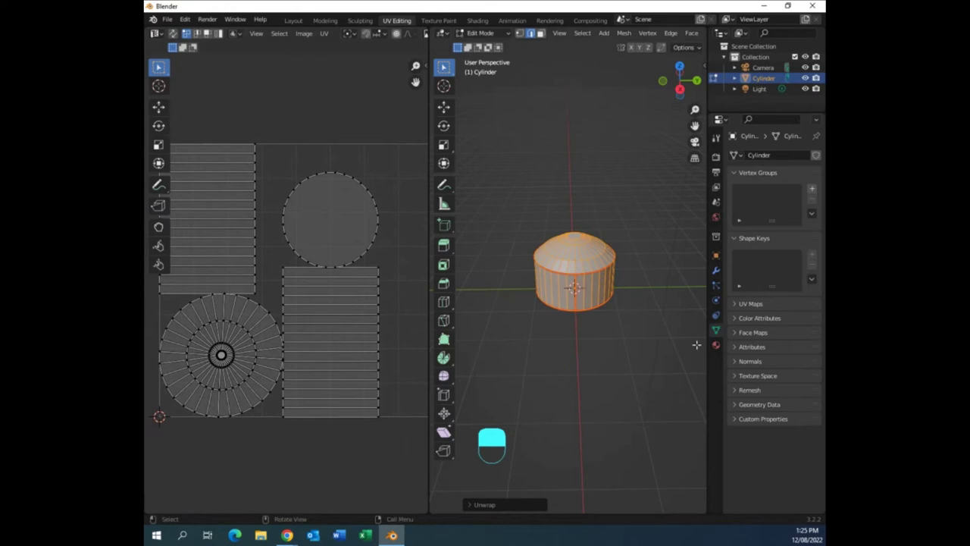
In face selection, select only the roof's small top face and grow the selection ring by ring to cover the whole roof.
{"action": "left_click", "coordinate": [577, 237]}
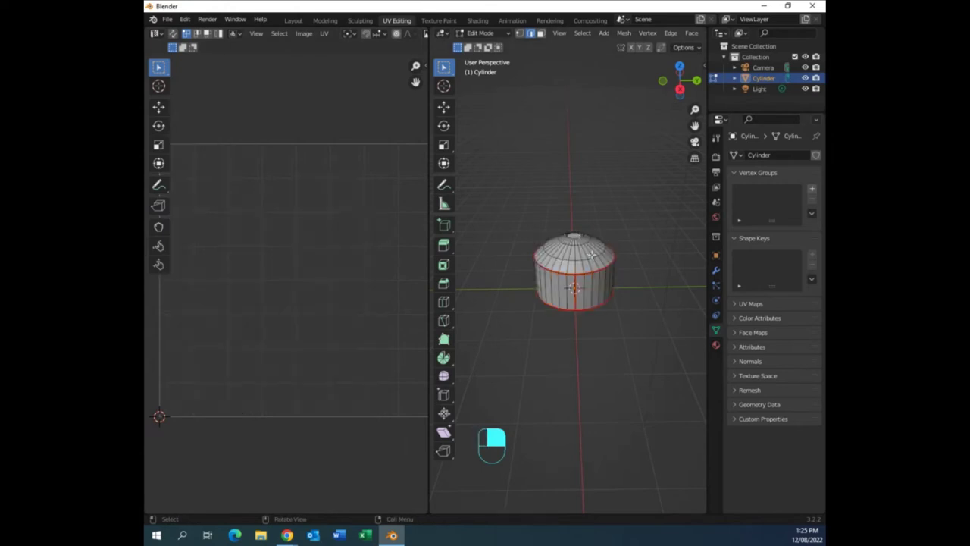
{"action": "key", "text": "3"}
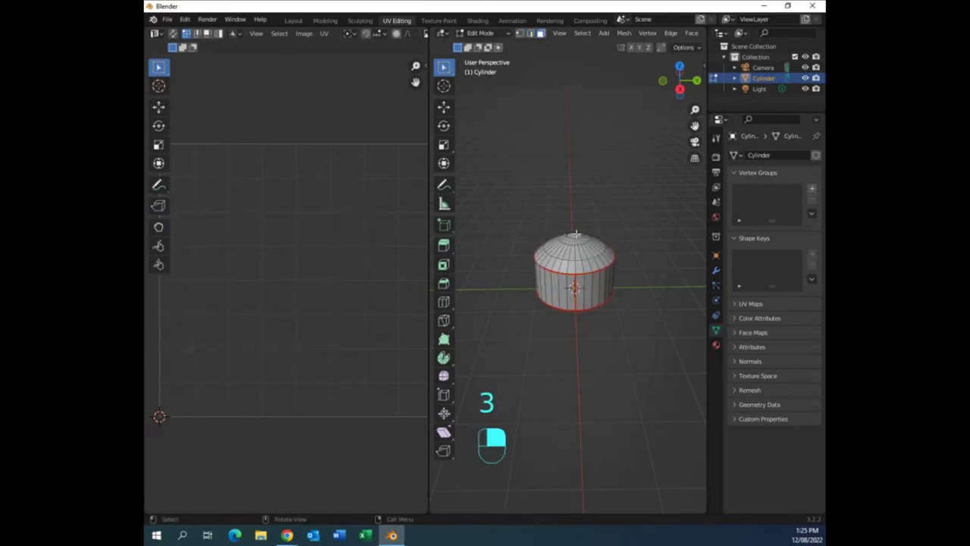
{"action": "mouse_move", "coordinate": [629, 330]}
{"action": "middle_mouse_down"}
{"action": "mouse_move", "coordinate": [626, 357]}
{"action": "mouse_move", "coordinate": [627, 346]}
{"action": "middle_mouse_up"}
{"action": "key", "text": "ctrl+KP_Add"}
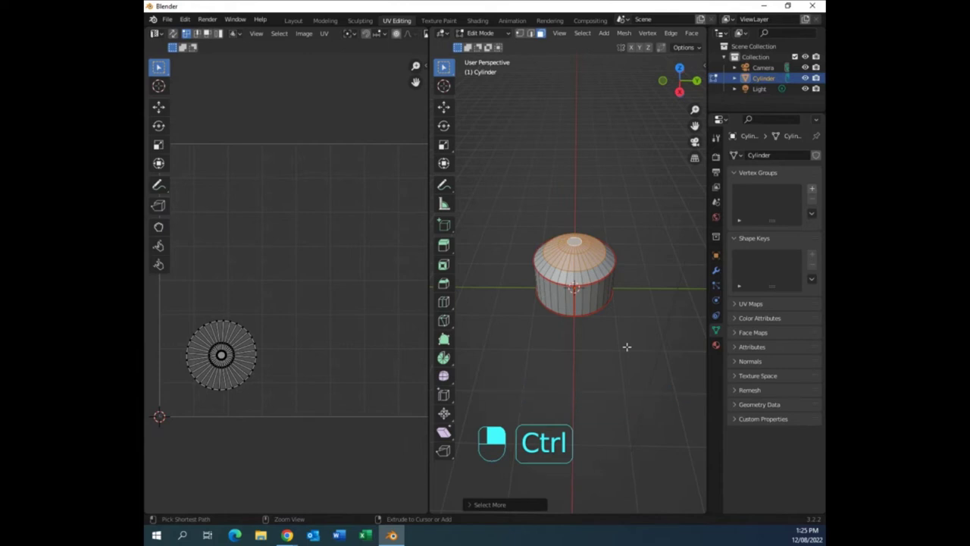
{"action": "key", "text": "ctrl+KP_Add"}
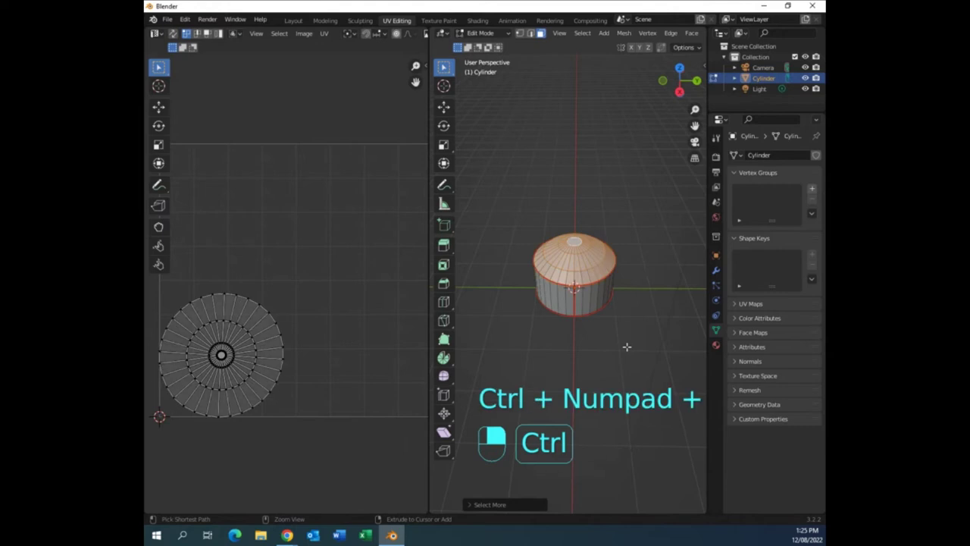
Try growing the face selection onto the wall, shrink it back towards the top, and regrow it to the roof's edge.
{"action": "key", "text": "ctrl+KP_Add"}
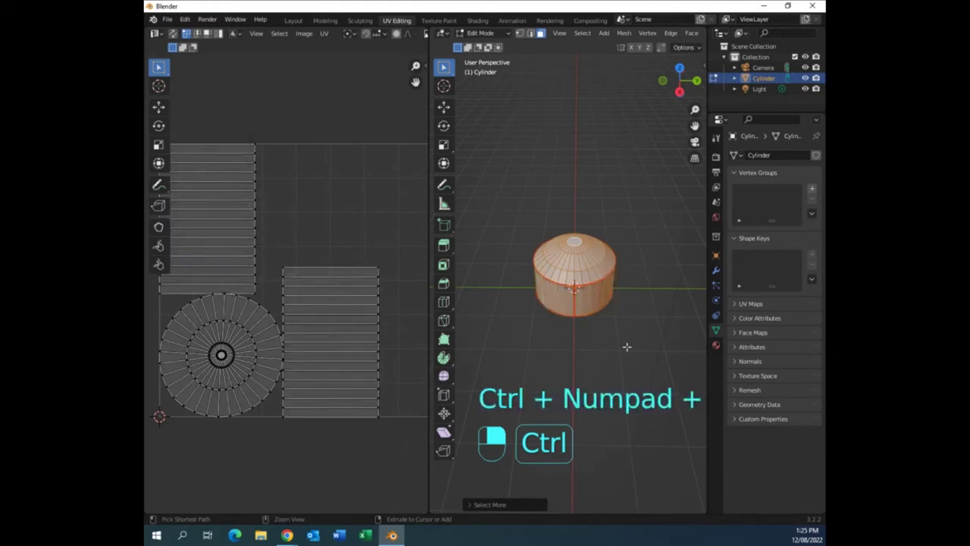
{"action": "key", "text": "ctrl+KP_Subtract"}
{"action": "key", "text": "ctrl+KP_Subtract"}
{"action": "key", "text": "ctrl+KP_Subtract"}
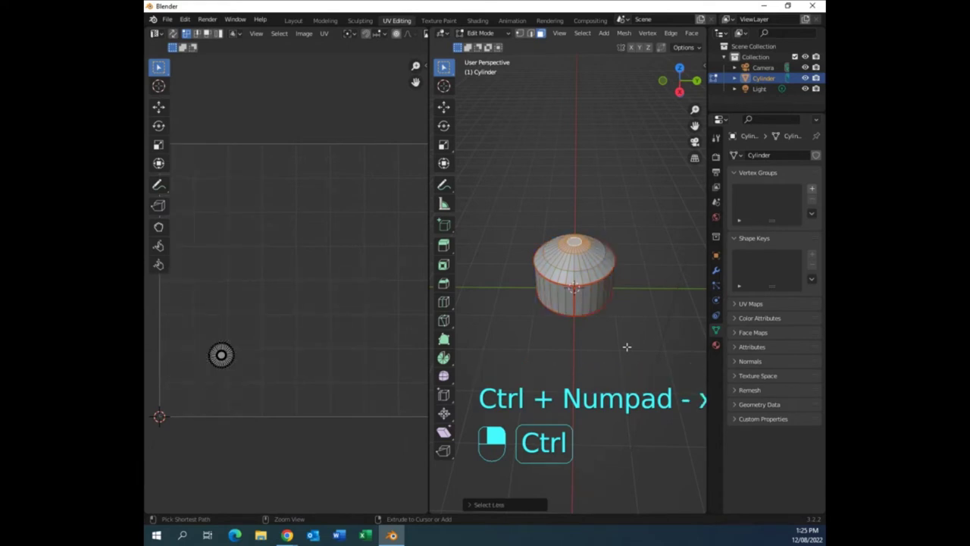
{"action": "key", "text": "ctrl+KP_Add"}
{"action": "key", "text": "ctrl+KP_Add"}
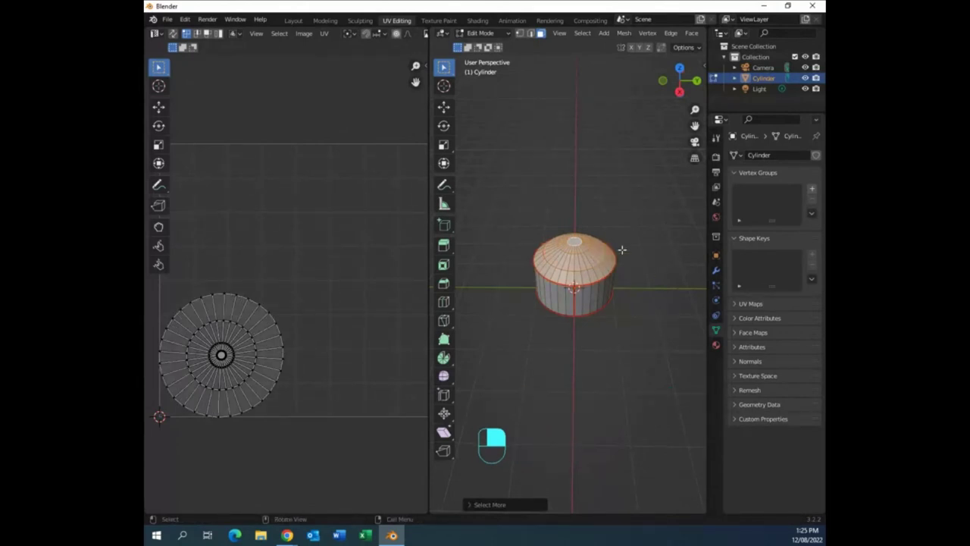
View the model from directly above and compare perspective with orthographic projection, ending in orthographic.
{"action": "key", "text": "KP_7"}
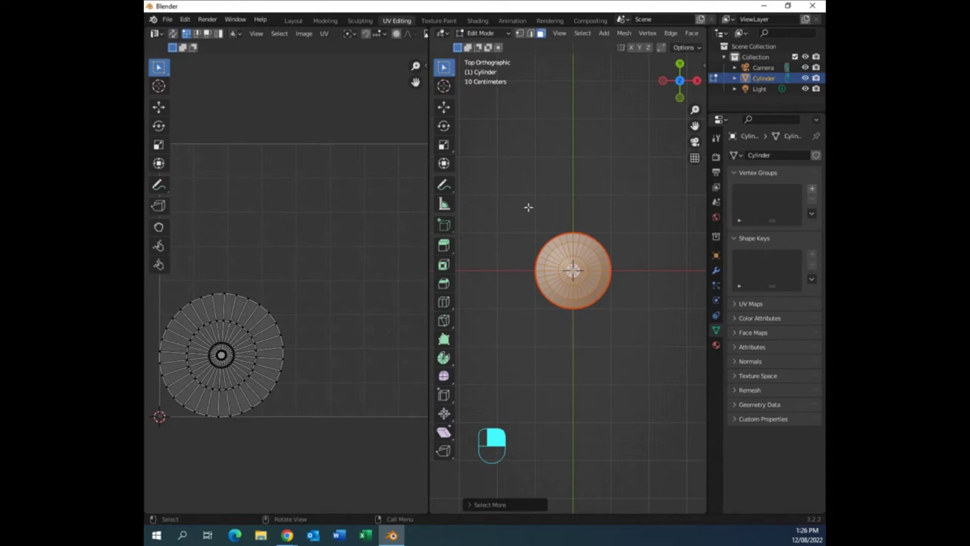
{"action": "key", "text": "KP_5"}
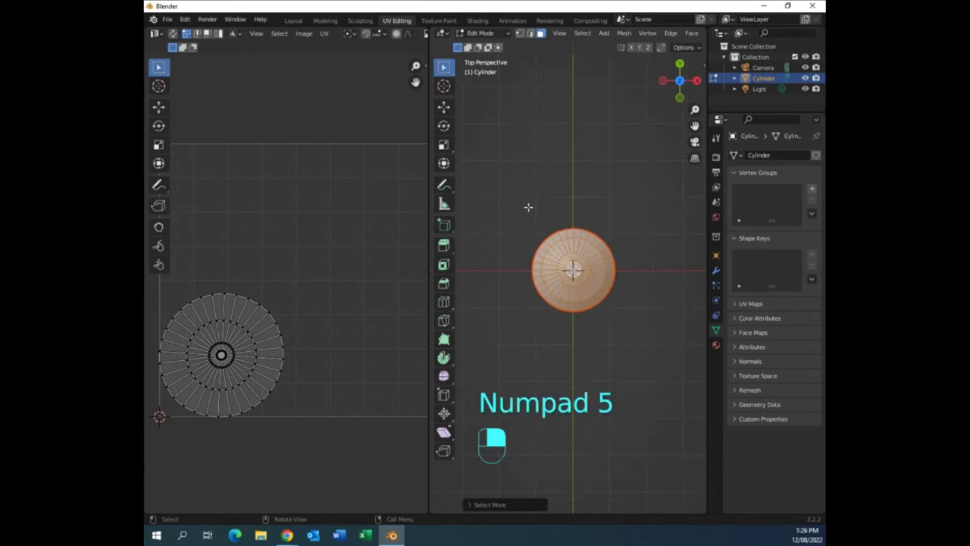
{"action": "key", "text": "KP_5"}
{"action": "key", "text": "KP_5"}
{"action": "key", "text": "KP_5"}
{"action": "key", "text": "KP_5"}
{"action": "key", "text": "KP_5"}
{"action": "key", "text": "KP_5"}
{"action": "key", "text": "KP_5"}
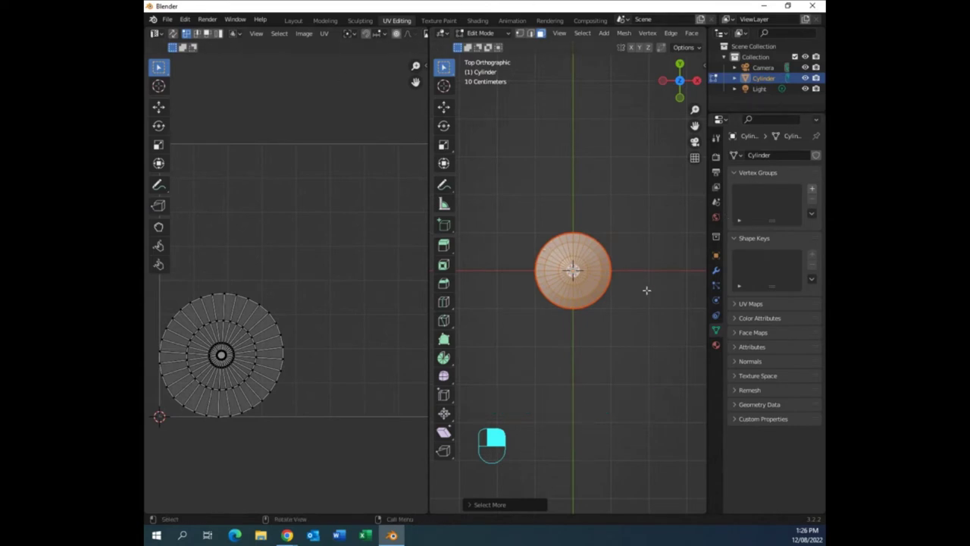
Project the roof faces' UVs from the top view and move the whole island outside the UV square, just below its lower-left corner.
{"action": "key", "text": "u"}
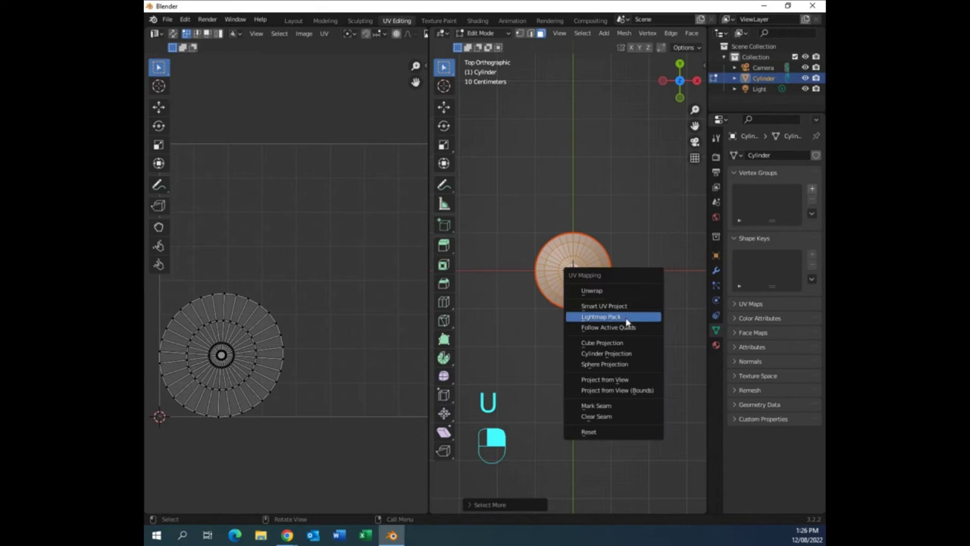
{"action": "left_click", "coordinate": [635, 380]}
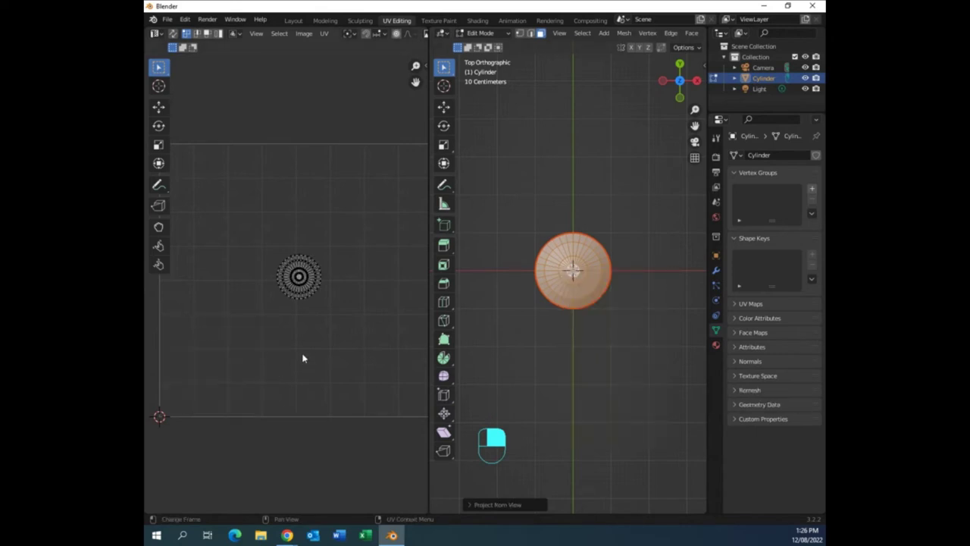
{"action": "key", "text": "a"}
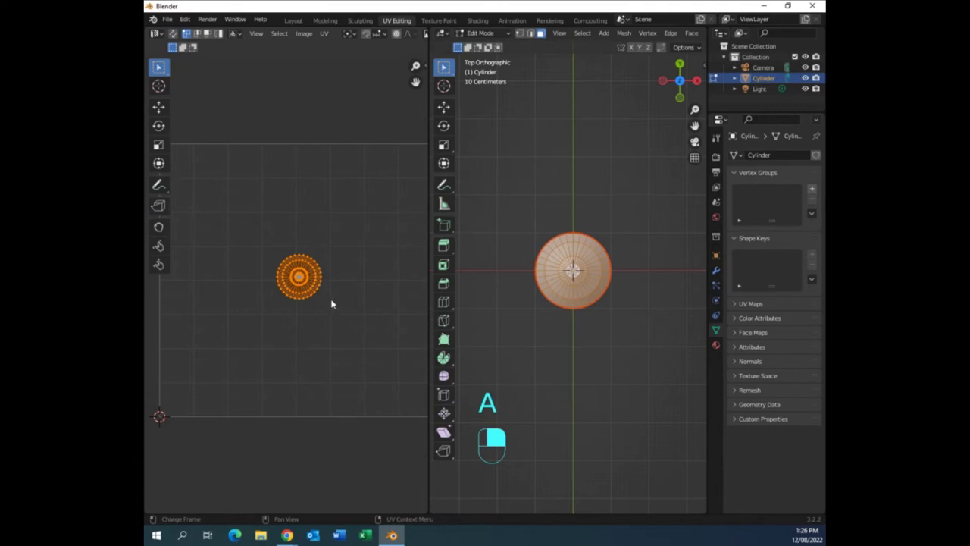
{"action": "scroll", "coordinate": [338, 275], "scroll_direction": "down", "scroll_amount": 2}
{"action": "scroll", "coordinate": [335, 281], "scroll_direction": "down", "scroll_amount": 2, "text": "shift"}
{"action": "middle_click_drag", "start_coordinate": [335, 282], "coordinate": [344, 257]}
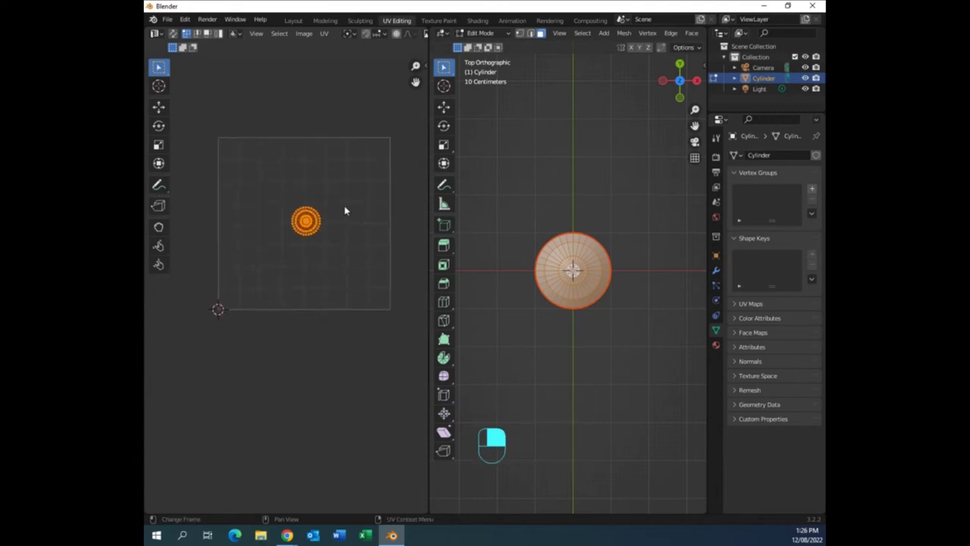
{"action": "key", "text": "g"}
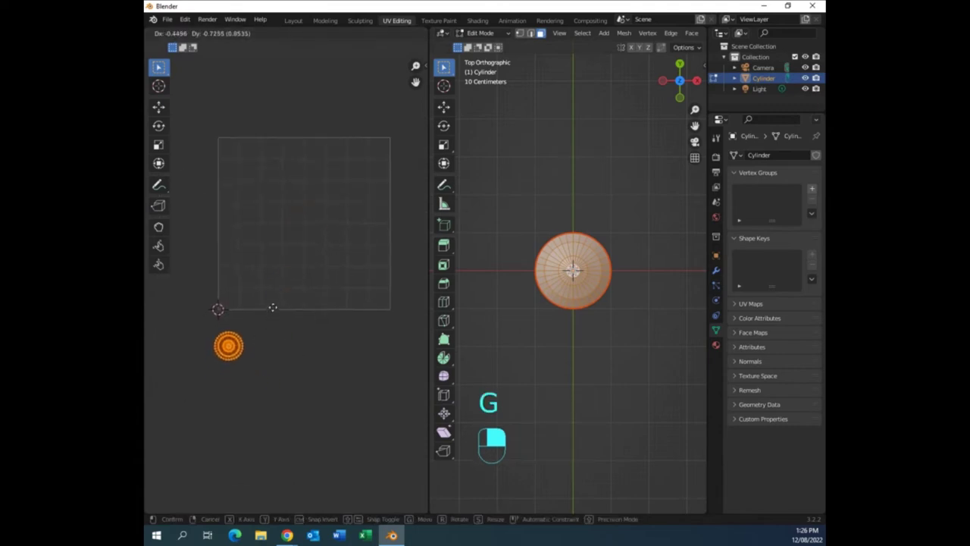
{"action": "left_click", "coordinate": [275, 309]}
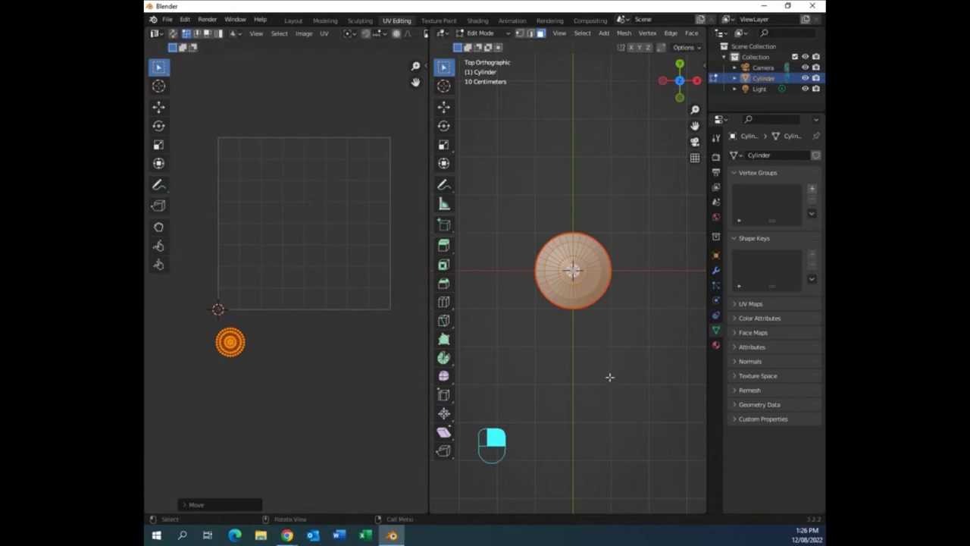
Hide the selected roof faces and view the exposed bottom face from directly above in orthographic projection.
{"action": "middle_click_drag", "start_coordinate": [609, 374], "coordinate": [608, 308]}
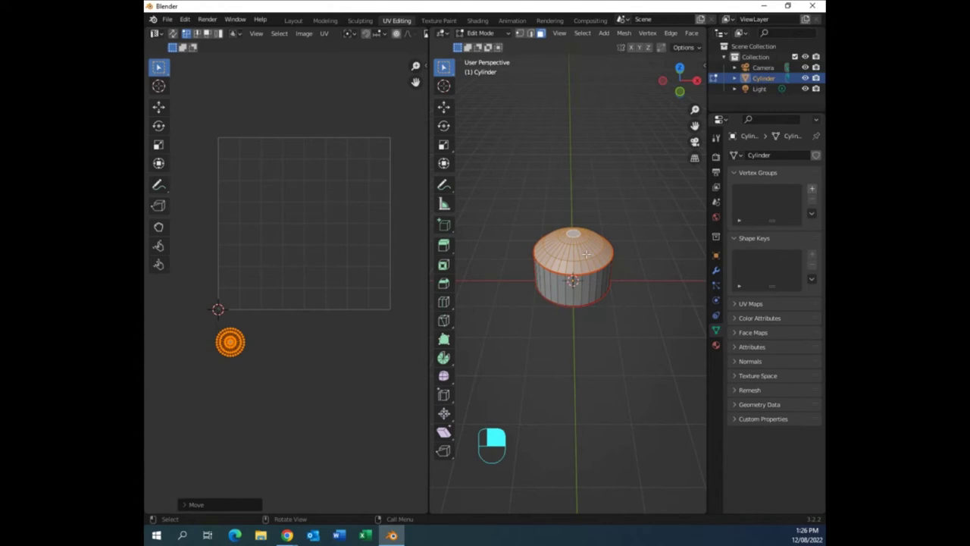
{"action": "key", "text": "h"}
{"action": "mouse_move", "coordinate": [626, 329]}
{"action": "middle_mouse_down"}
{"action": "mouse_move", "coordinate": [632, 295]}
{"action": "mouse_move", "coordinate": [621, 349]}
{"action": "mouse_move", "coordinate": [628, 304]}
{"action": "mouse_move", "coordinate": [615, 336]}
{"action": "middle_mouse_up"}
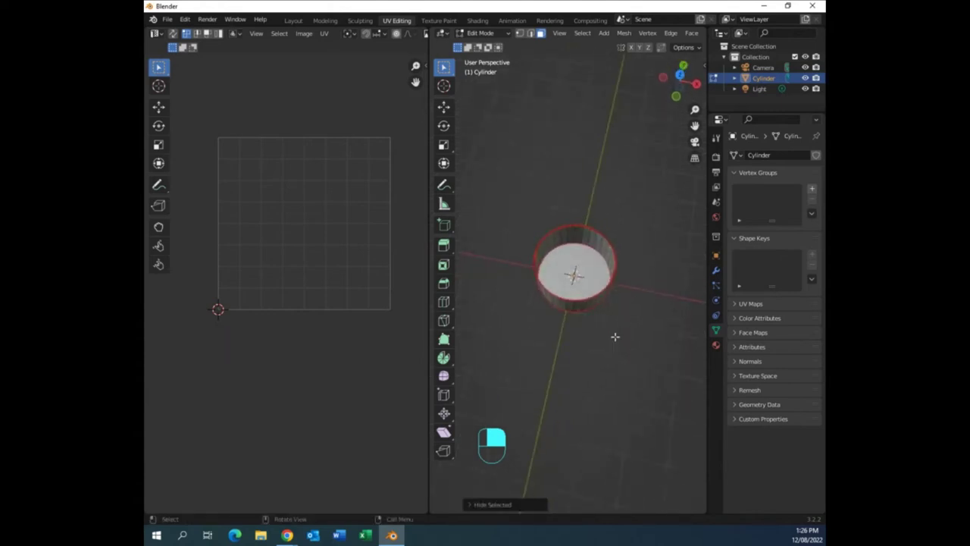
{"action": "key", "text": "KP_7"}
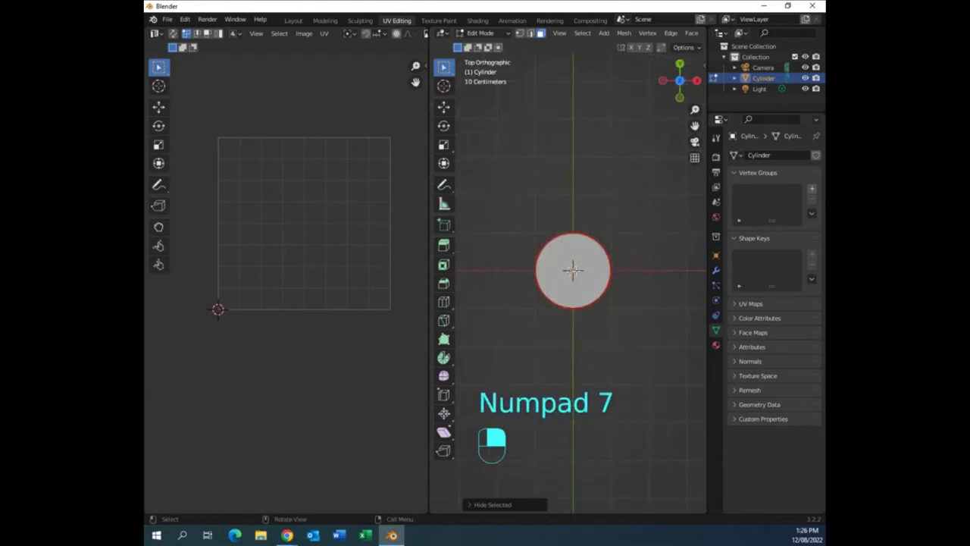
Project the bottom face's UVs from the top view and move its round island just below the UV square, near the lower-right corner.
{"action": "left_click", "coordinate": [589, 282]}
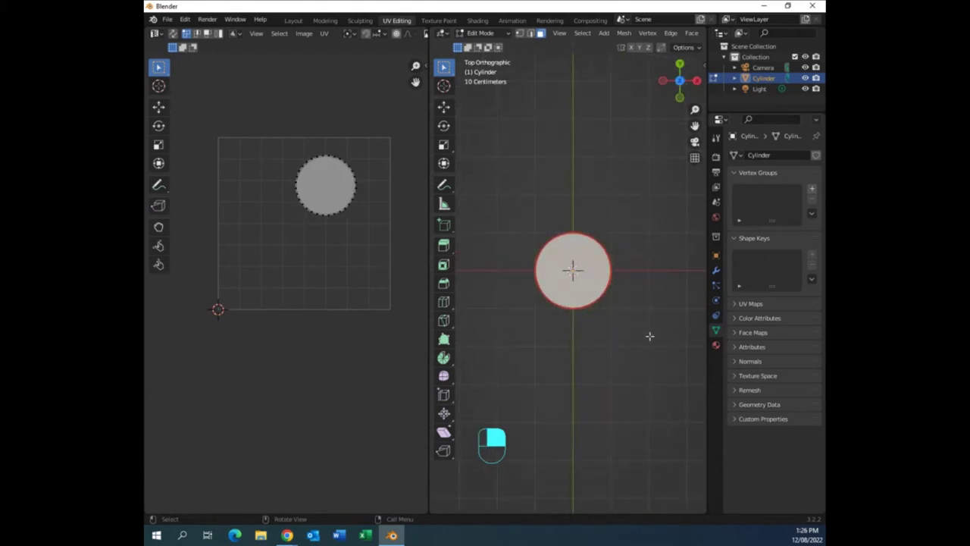
{"action": "key", "text": "u"}
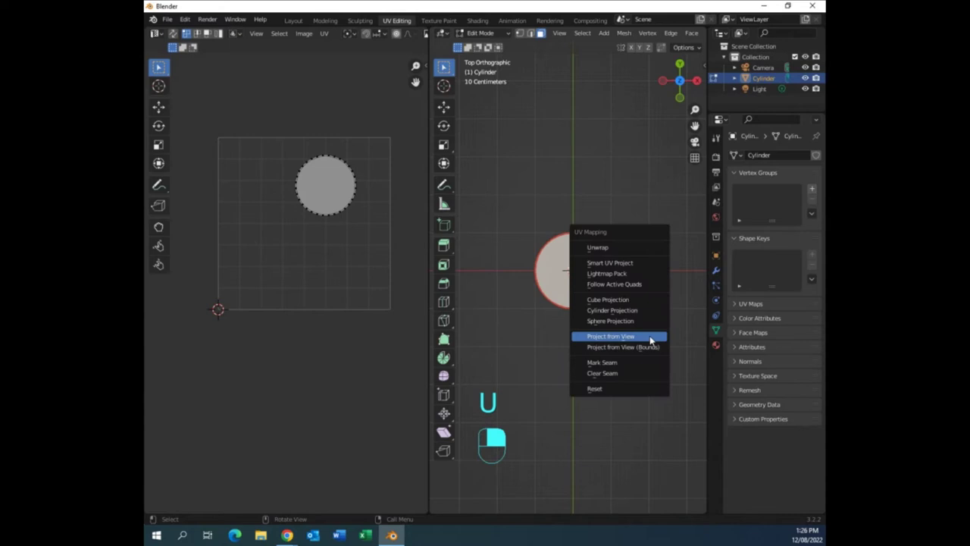
{"action": "left_click", "coordinate": [650, 339]}
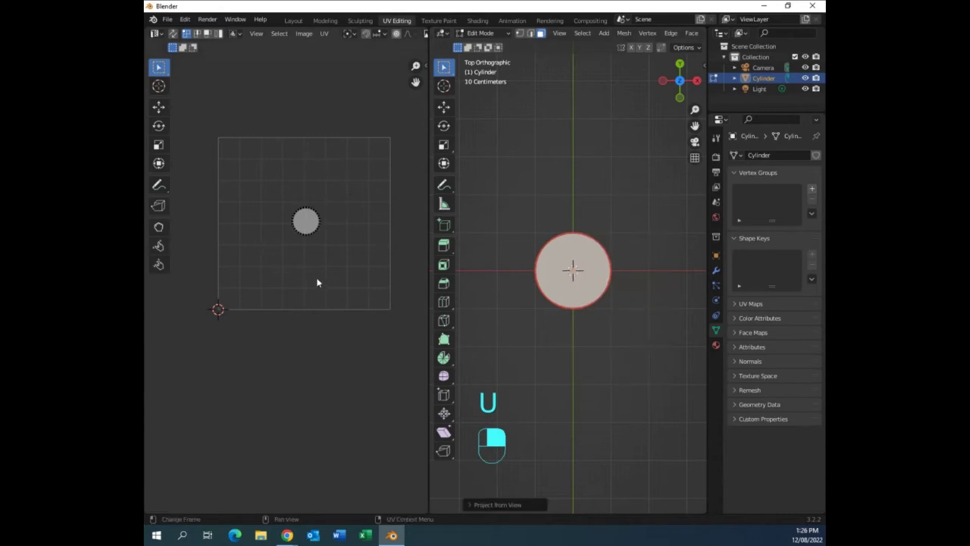
{"action": "key", "text": "a"}
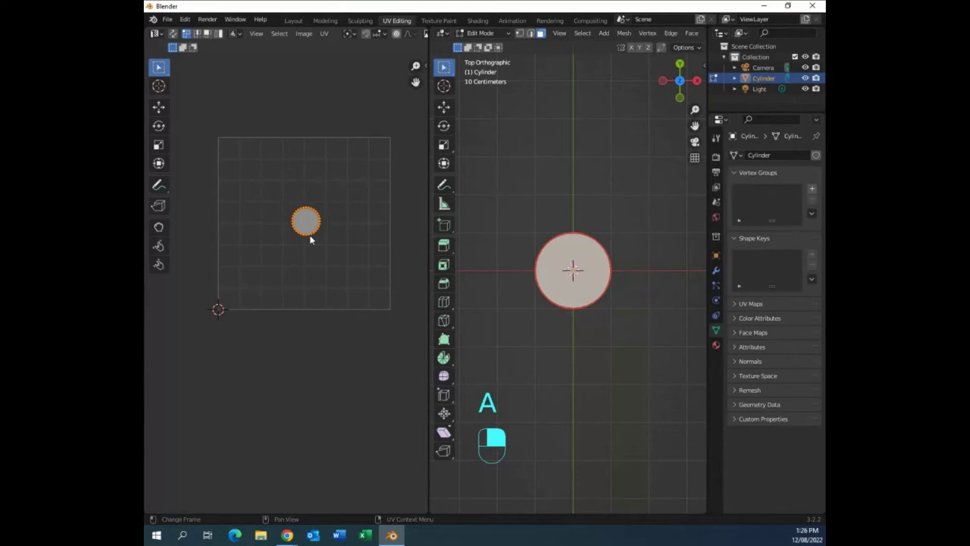
{"action": "key", "text": "g"}
{"action": "left_click", "coordinate": [362, 343]}
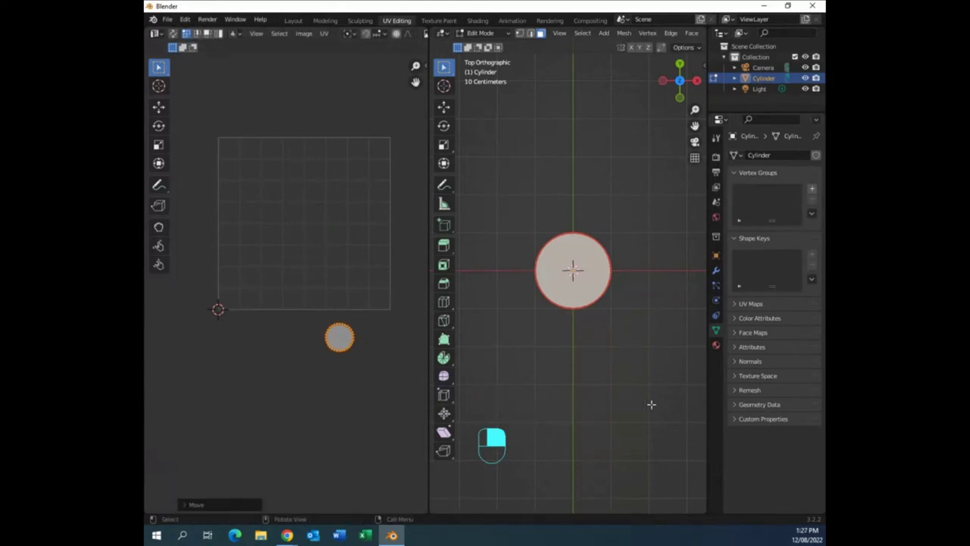
Hide the bottom face and unwrap all the remaining wall faces along their seams.
{"action": "middle_click_drag", "start_coordinate": [649, 402], "coordinate": [628, 333]}
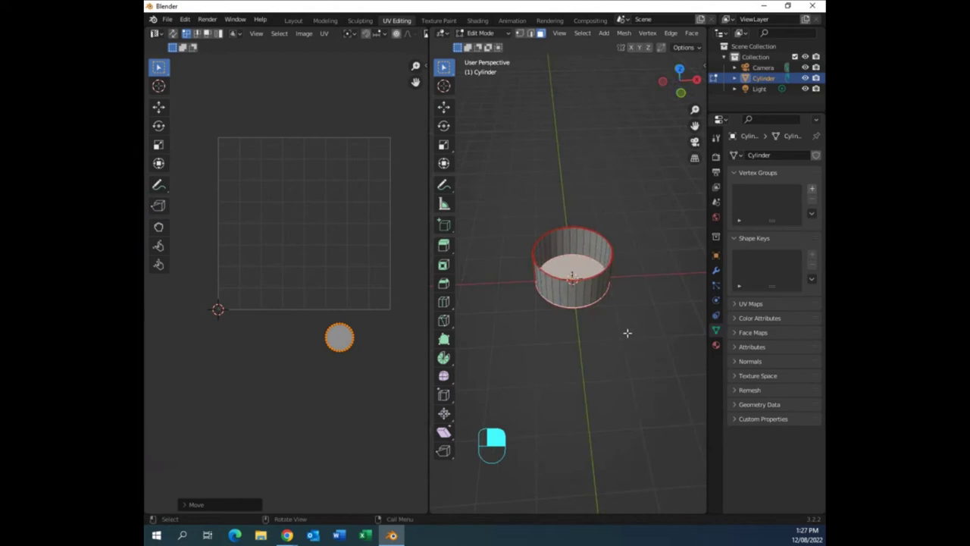
{"action": "key", "text": "h"}
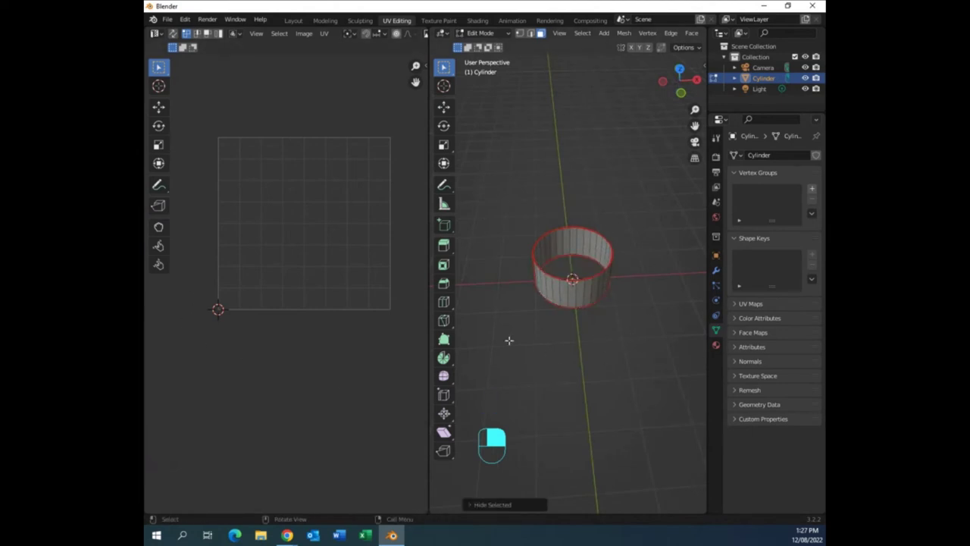
{"action": "middle_click_drag", "start_coordinate": [574, 389], "coordinate": [636, 388]}
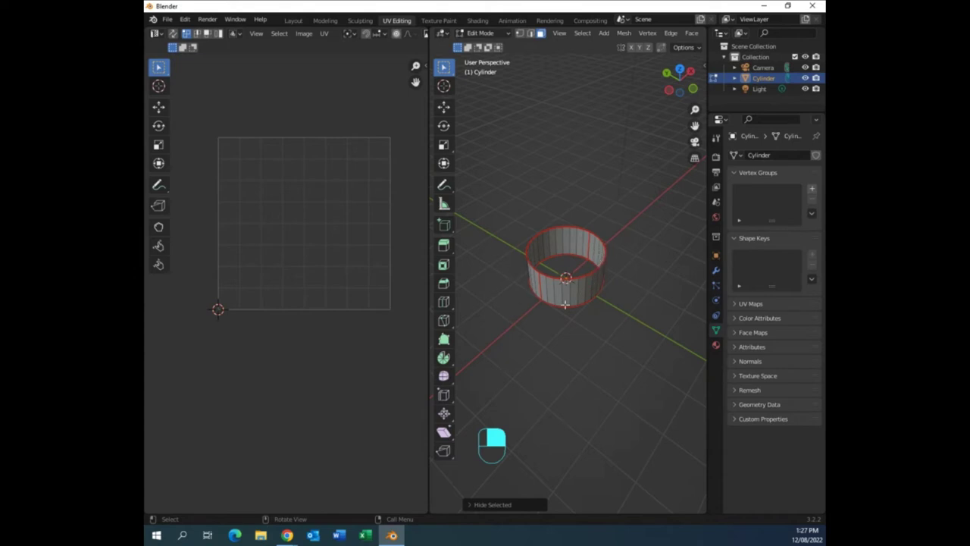
{"action": "key", "text": "a"}
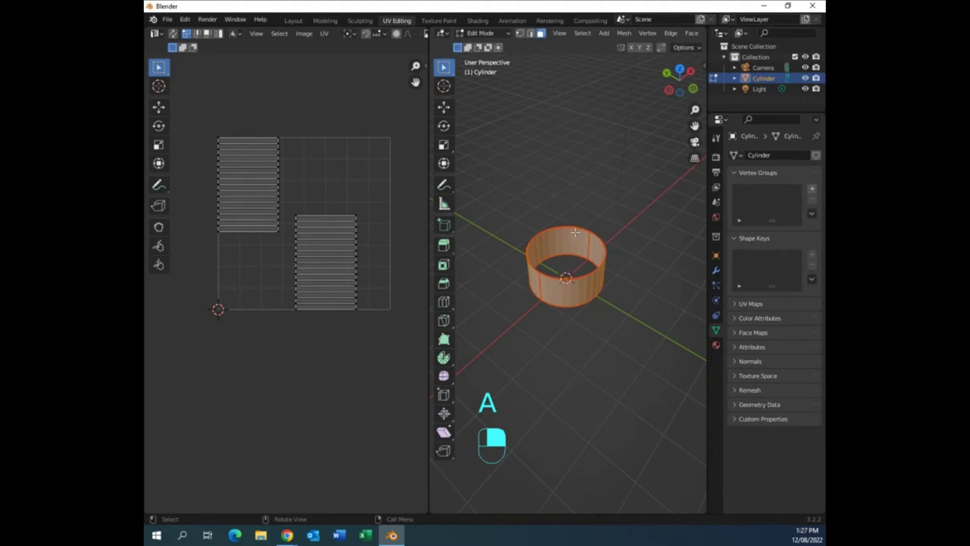
{"action": "key", "text": "u"}
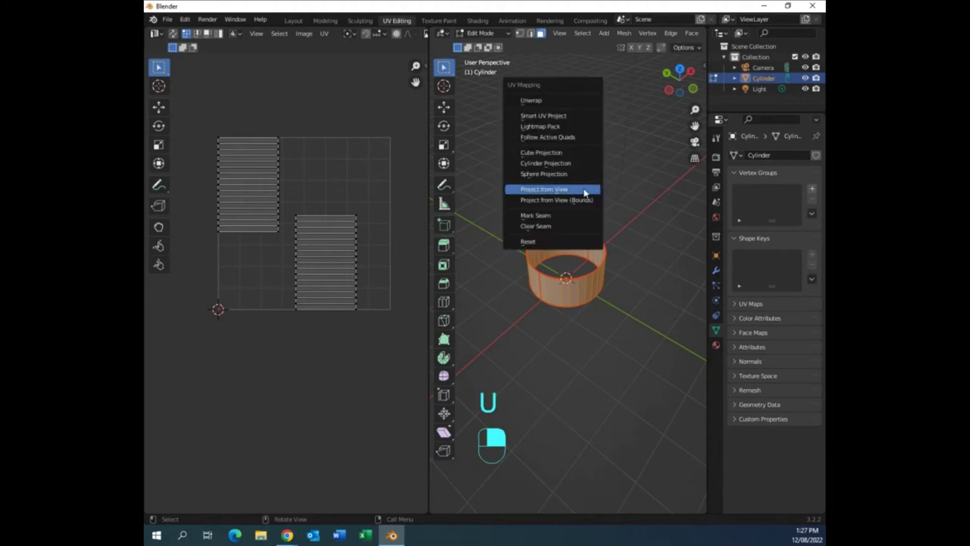
{"action": "left_click", "coordinate": [560, 101]}
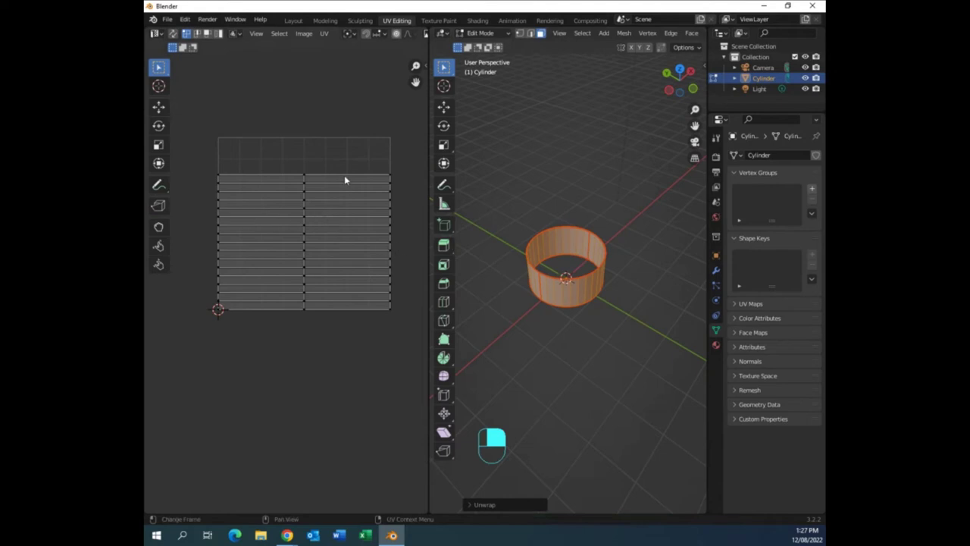
Rotate the right-hand wall UV island by 90 degrees.
{"action": "left_click", "coordinate": [391, 249]}
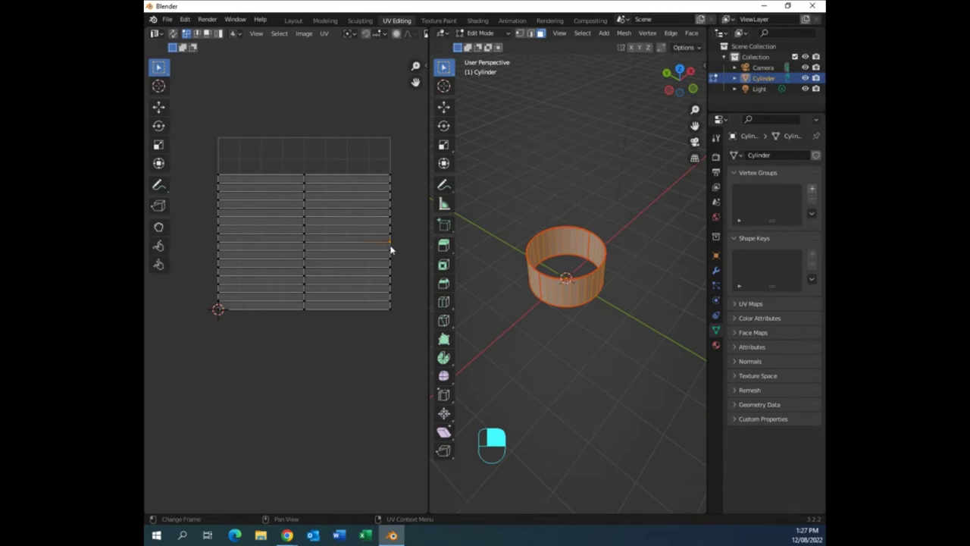
{"action": "key", "text": "l"}
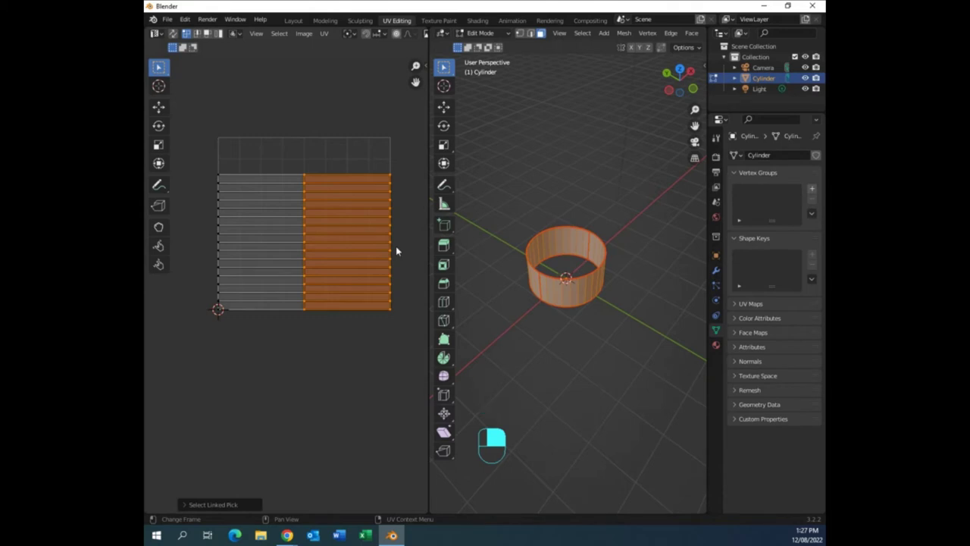
{"action": "key", "text": "r"}
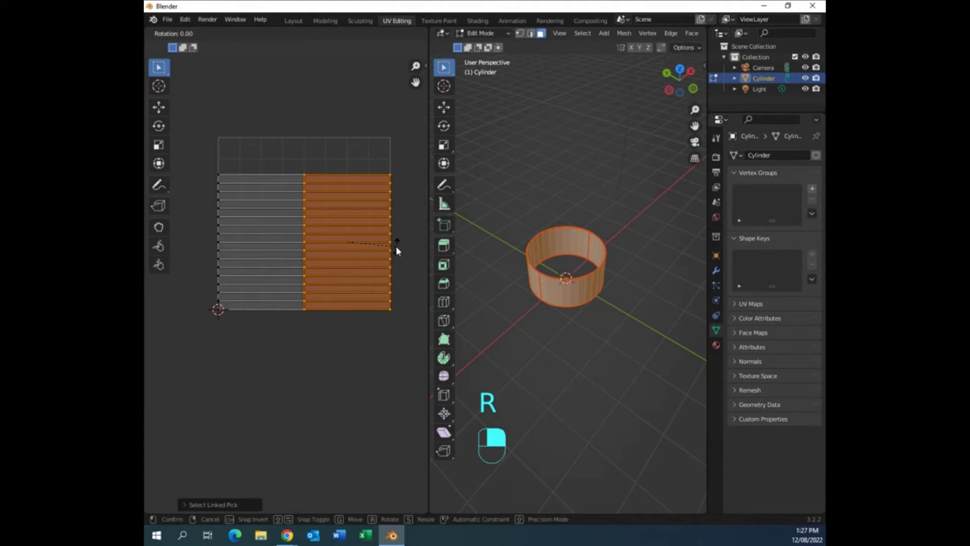
{"action": "key", "text": "9"}
{"action": "key", "text": "0"}
{"action": "key", "text": "Return"}
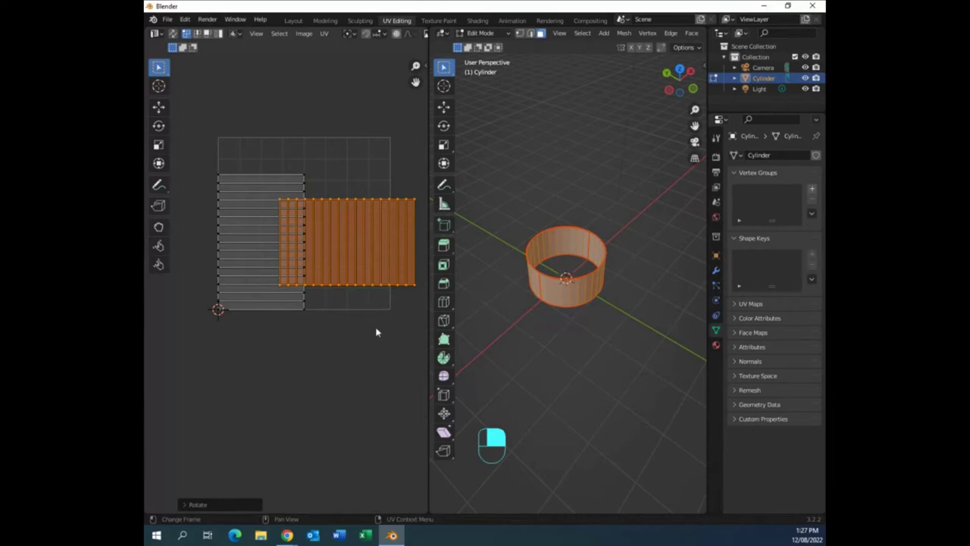
Place the rotated wall island just right of the other wall island, with their bottom edges aligned.
{"action": "middle_click_drag", "start_coordinate": [377, 331], "coordinate": [330, 327], "text": "shift"}
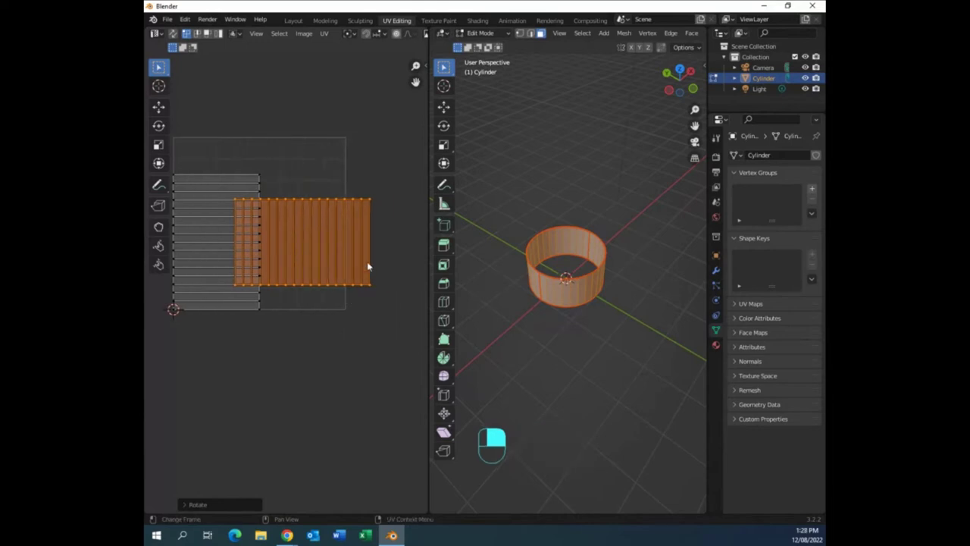
{"action": "key", "text": "g"}
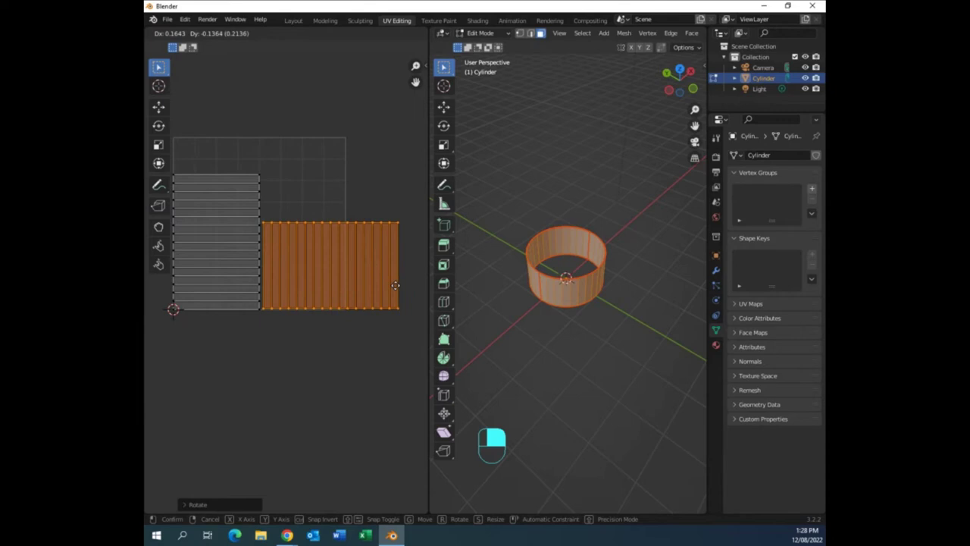
{"action": "left_click", "coordinate": [395, 285]}
{"action": "scroll", "coordinate": [378, 326], "scroll_direction": "up", "scroll_amount": 2}
{"action": "scroll", "coordinate": [371, 345], "scroll_direction": "up", "scroll_amount": 1}
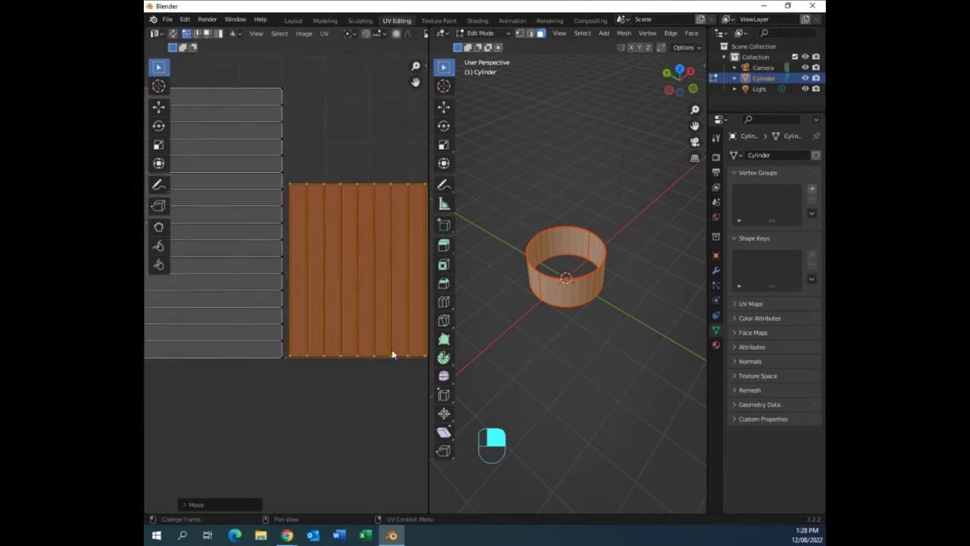
{"action": "scroll", "coordinate": [333, 370], "scroll_direction": "up", "scroll_amount": 2}
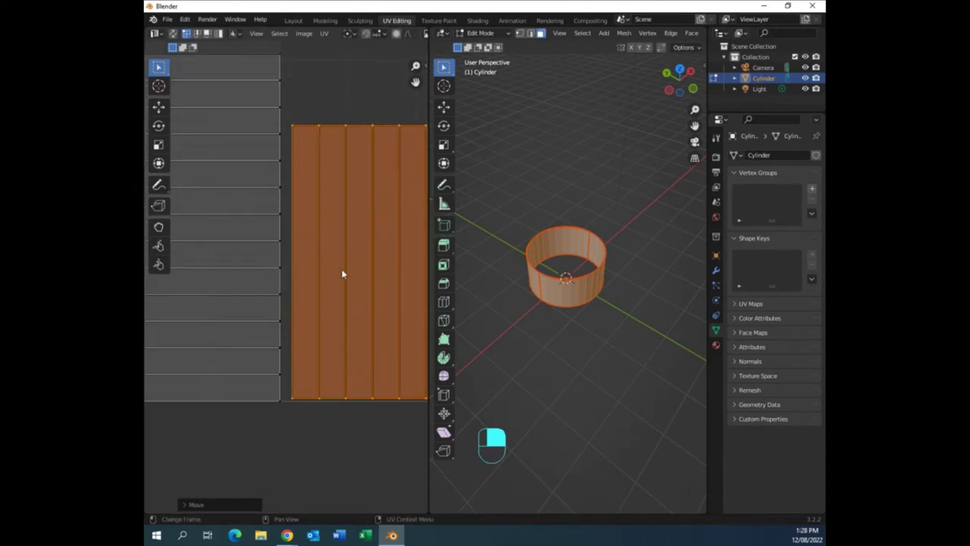
{"action": "key", "text": "g"}
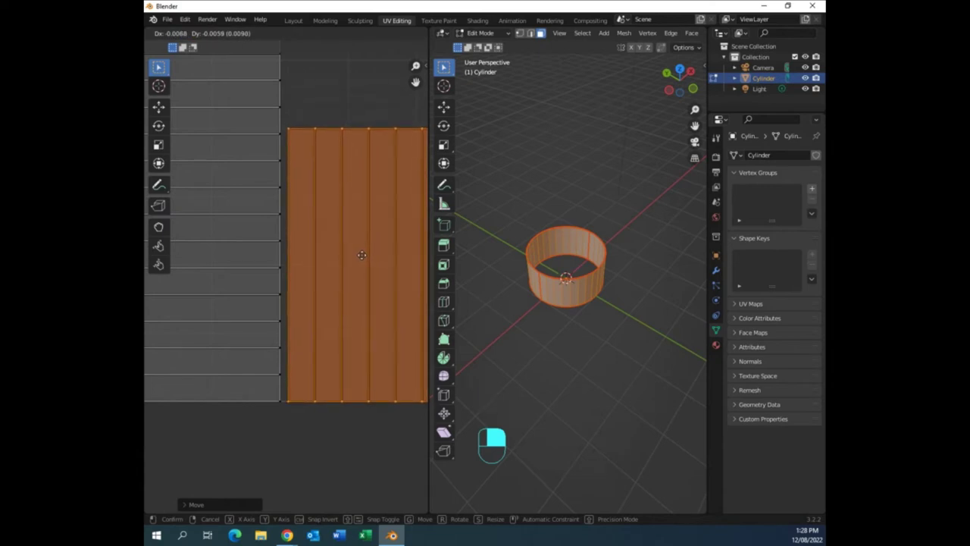
{"action": "left_click", "coordinate": [361, 254]}
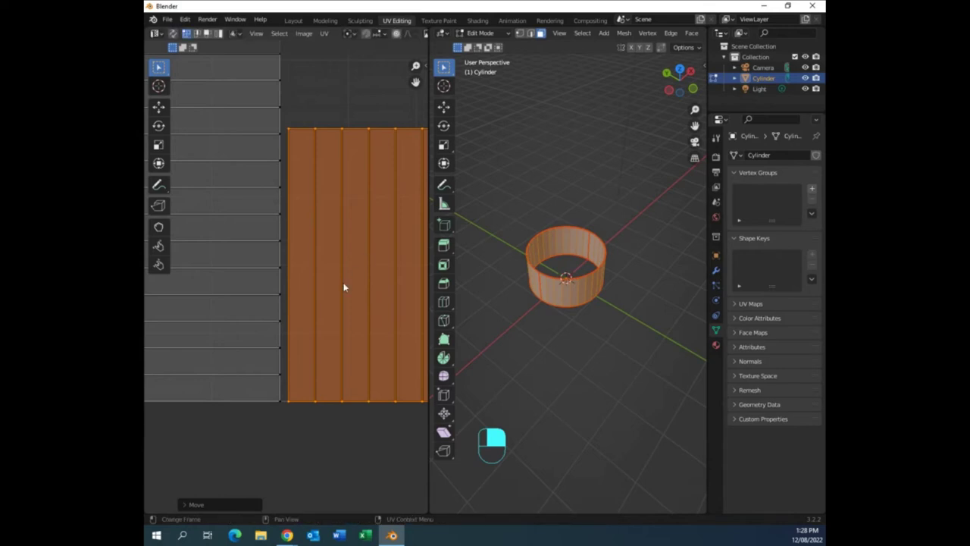
Set the UV pivot to the 2D Cursor and scale both wall islands to about 0.75 so they fit inside the UV square.
{"action": "scroll", "coordinate": [346, 304], "scroll_direction": "down", "scroll_amount": 3}
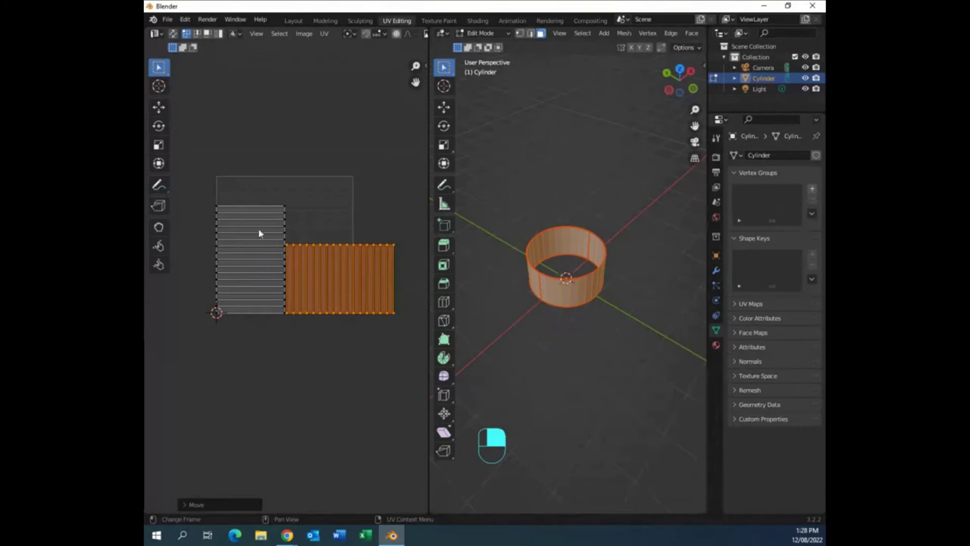
{"action": "left_click", "coordinate": [349, 33]}
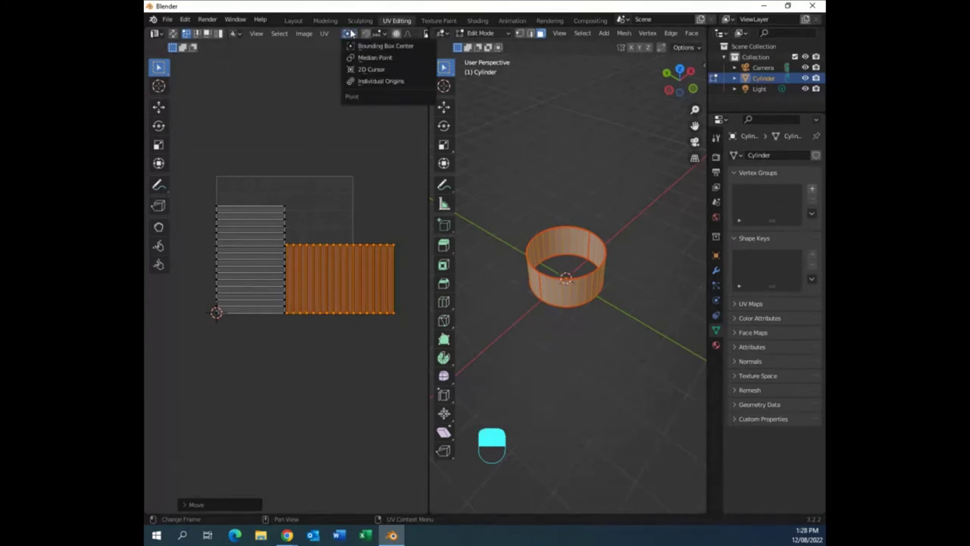
{"action": "left_click", "coordinate": [361, 72]}
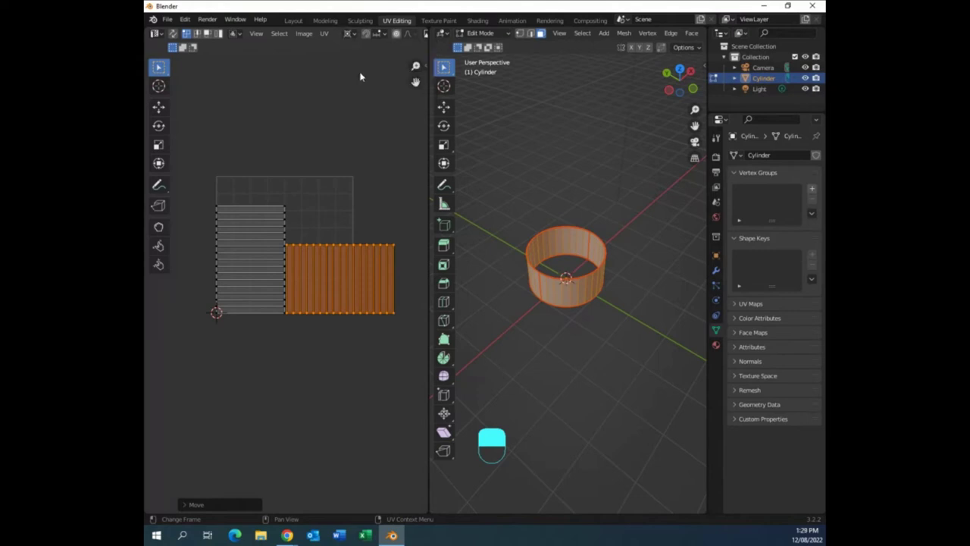
{"action": "key", "text": "a"}
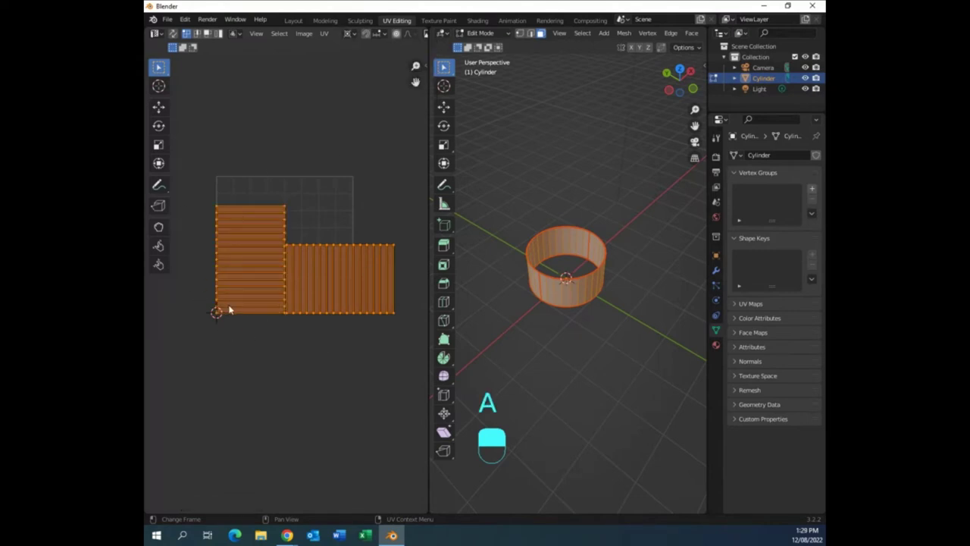
{"action": "key", "text": "s"}
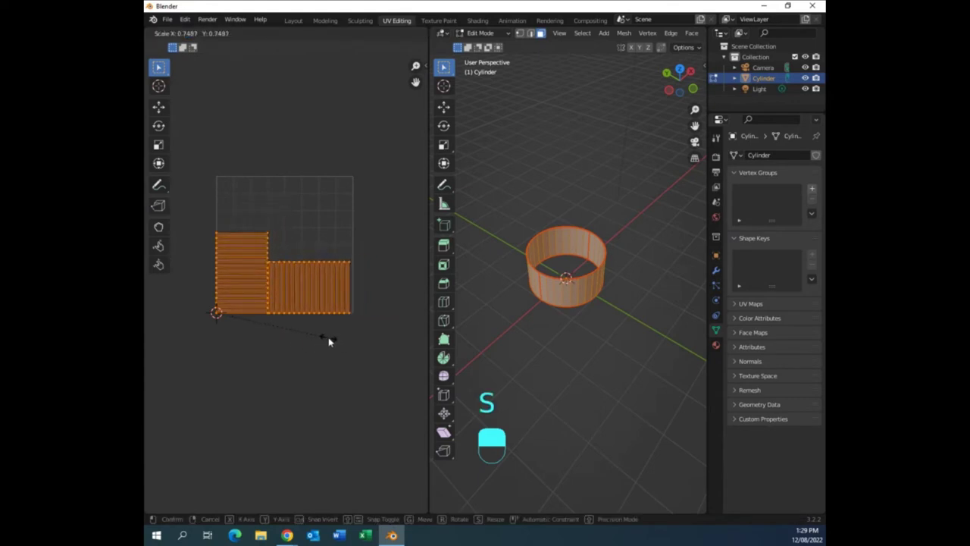
{"action": "left_click", "coordinate": [330, 341]}
Shift both wall islands slightly up and right, leaving a small margin inside the UV square's left and bottom edges.
{"action": "scroll", "coordinate": [331, 346], "scroll_direction": "up", "scroll_amount": 3}
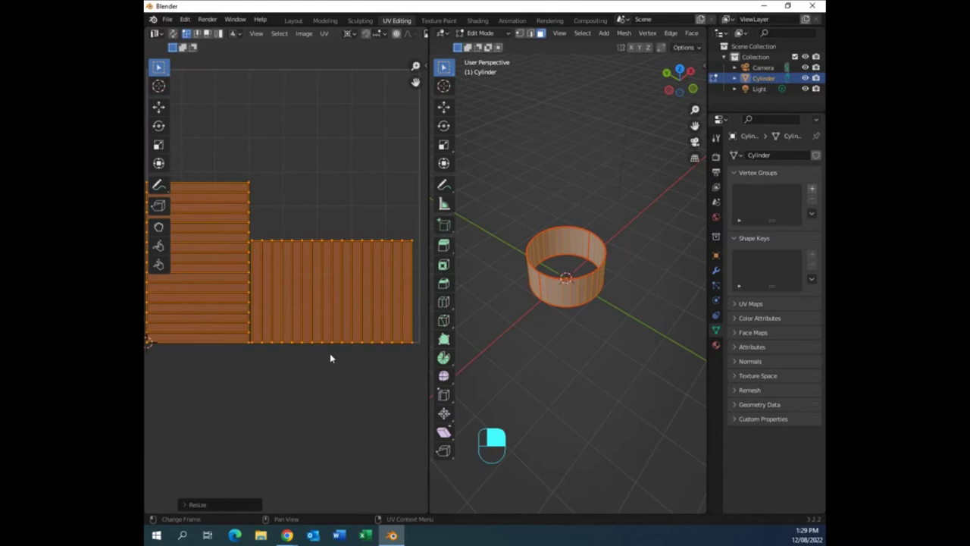
{"action": "middle_click_drag", "start_coordinate": [330, 354], "coordinate": [334, 332], "text": "shift"}
{"action": "scroll", "coordinate": [334, 332], "scroll_direction": "down", "scroll_amount": 1}
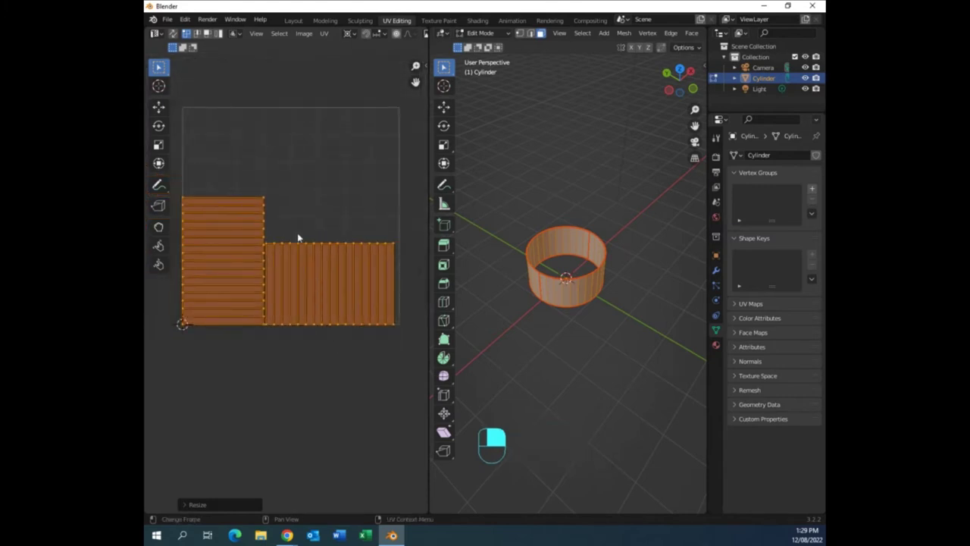
{"action": "key", "text": "g"}
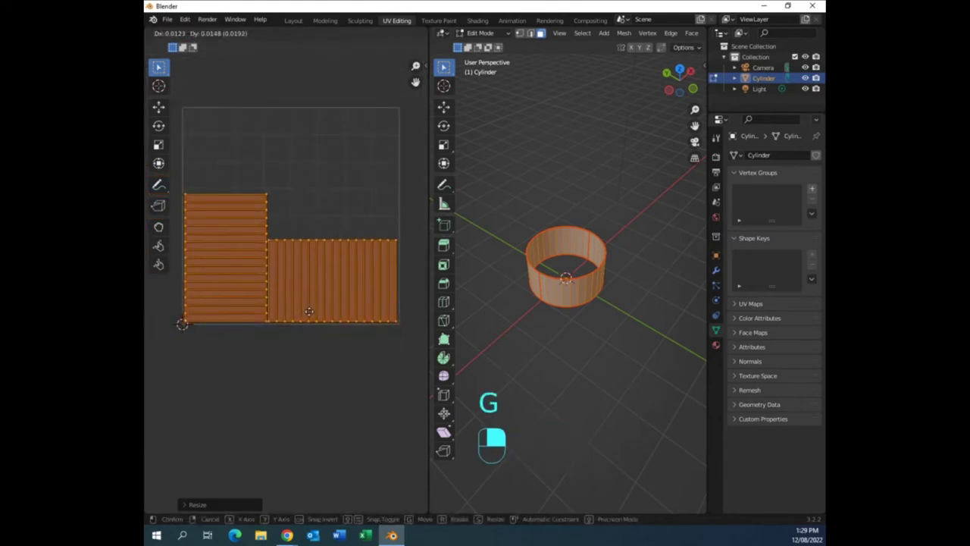
{"action": "left_click", "coordinate": [308, 311]}
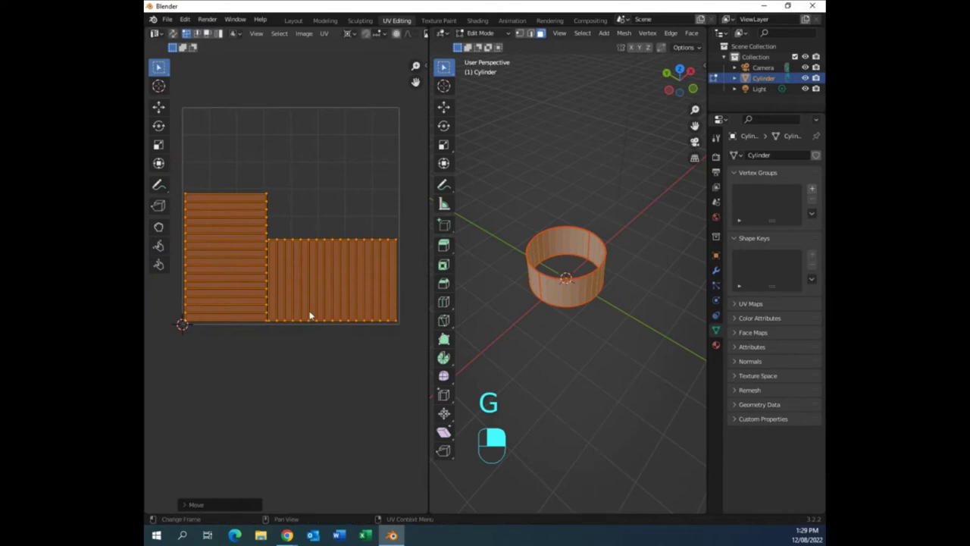
{"action": "scroll", "coordinate": [318, 335], "scroll_direction": "down", "scroll_amount": 2}
{"action": "middle_click_drag", "start_coordinate": [346, 325], "coordinate": [350, 347], "text": "shift"}
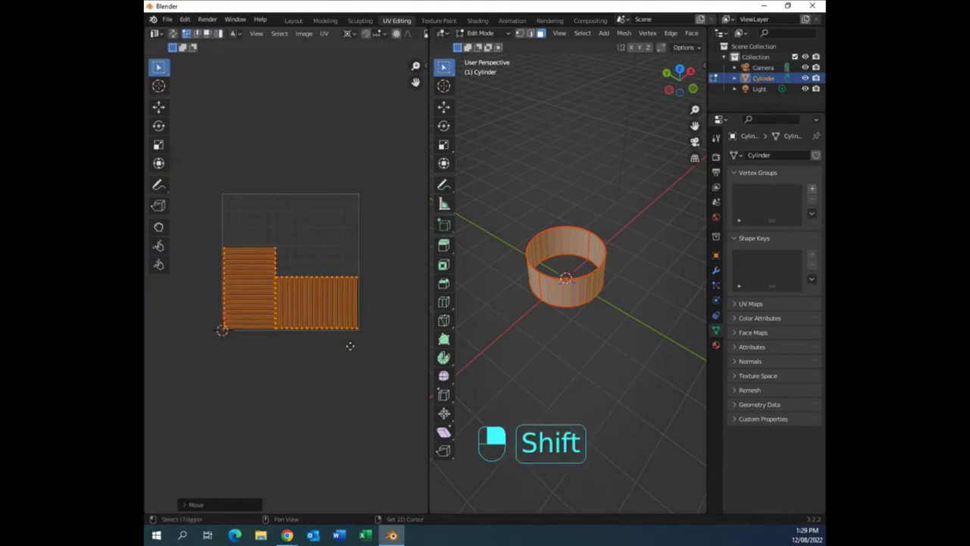
{"action": "scroll", "coordinate": [307, 337], "scroll_direction": "up", "scroll_amount": 3}
{"action": "scroll", "coordinate": [306, 337], "scroll_direction": "down", "scroll_amount": 2}
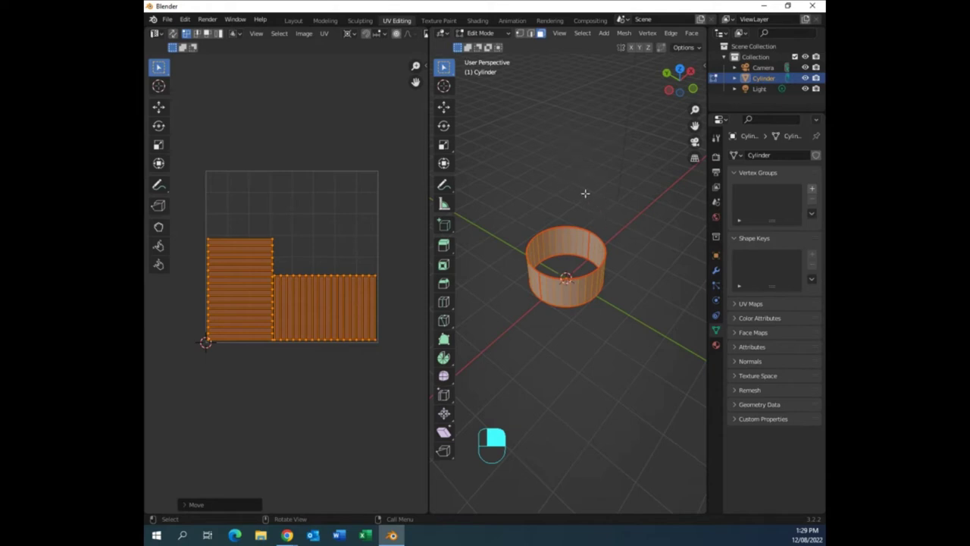
Reveal the hidden roof and bottom faces and clear the UV selection.
{"action": "key", "text": "alt"}
{"action": "key", "text": "alt+h"}
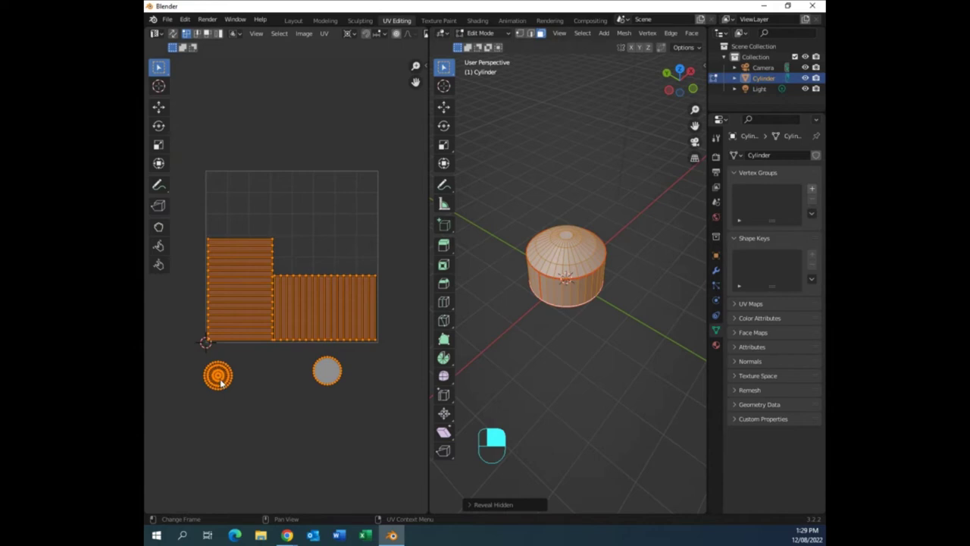
{"action": "left_click", "coordinate": [312, 411]}
Select the whole plain circular bottom island and move it into the empty area above the right-hand wall island.
{"action": "left_click", "coordinate": [335, 399]}
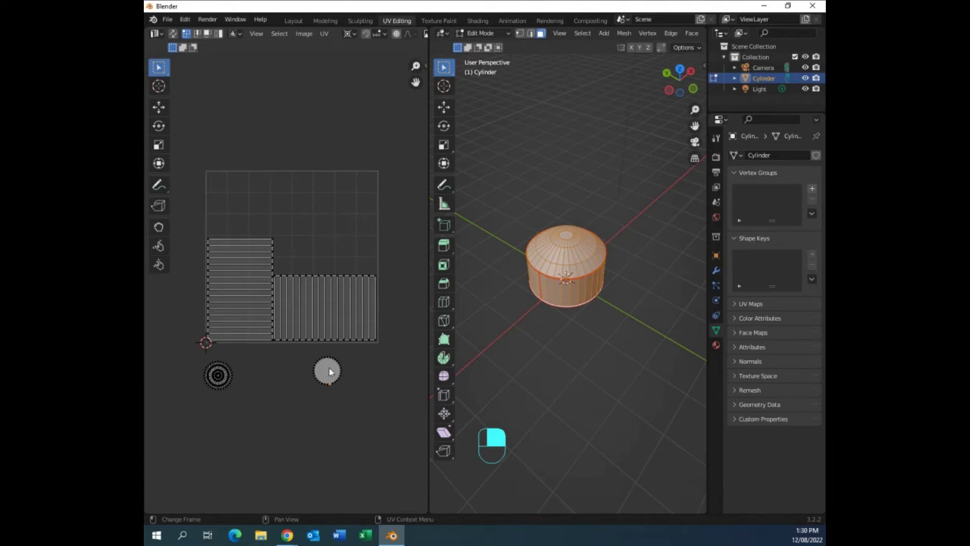
{"action": "key", "text": "l"}
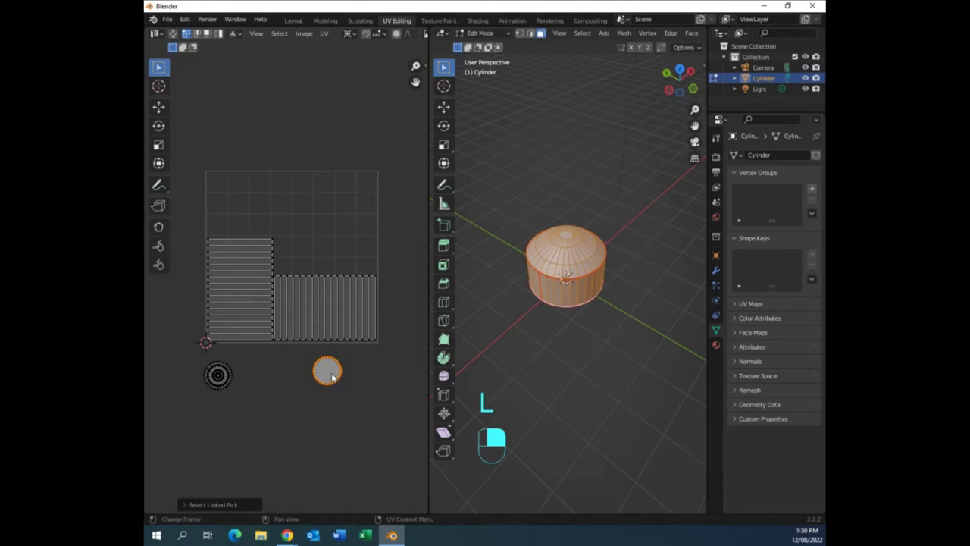
{"action": "left_click", "coordinate": [340, 392]}
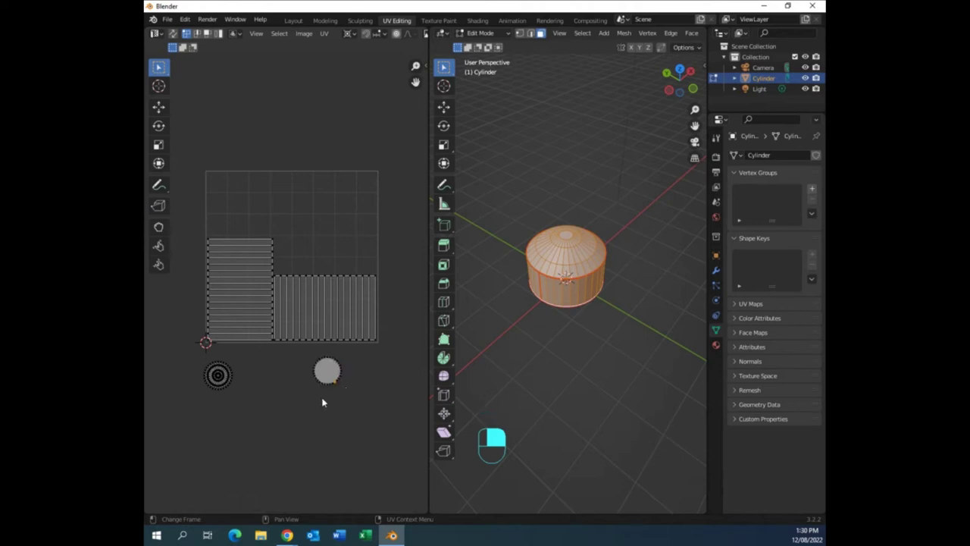
{"action": "key", "text": "a"}
{"action": "key", "text": "a"}
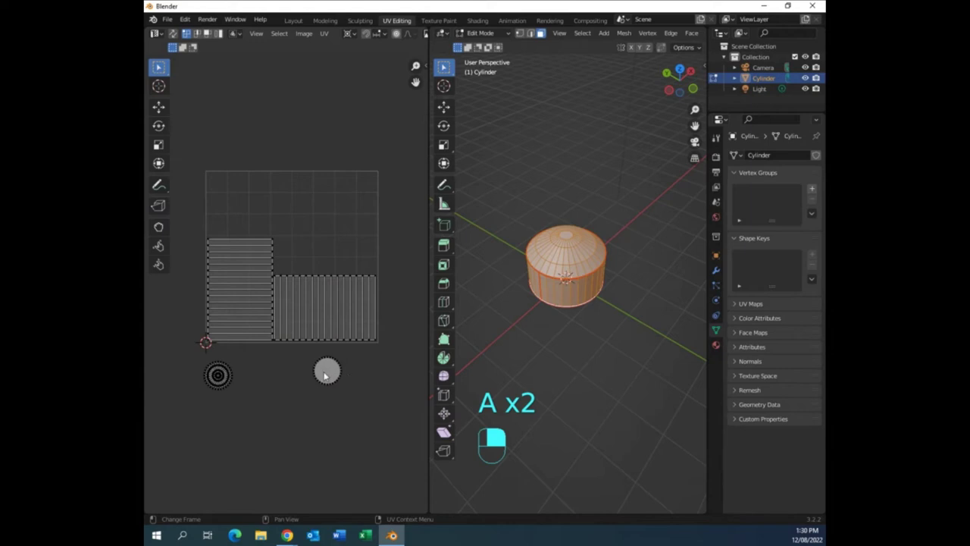
{"action": "key", "text": "l"}
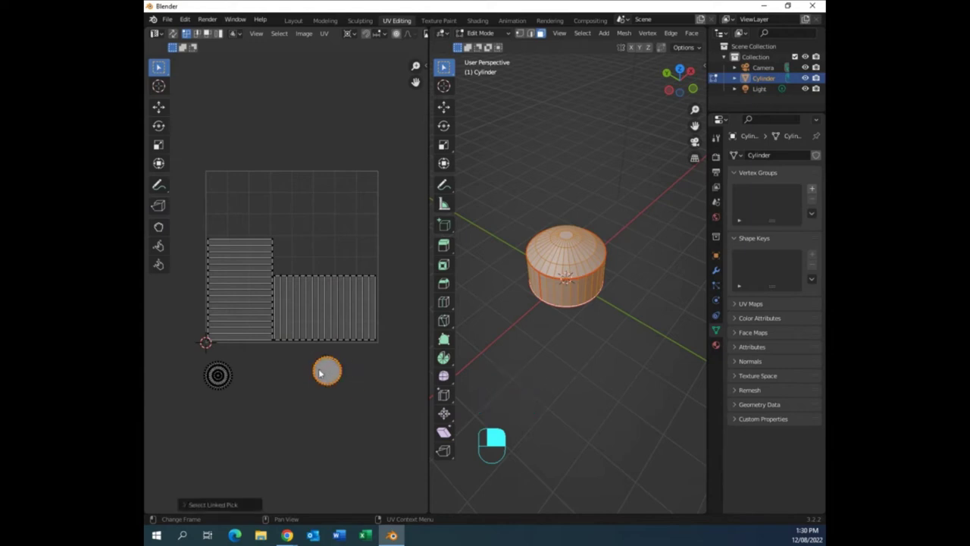
{"action": "left_click", "coordinate": [328, 390]}
{"action": "key", "text": "l"}
{"action": "key", "text": "g"}
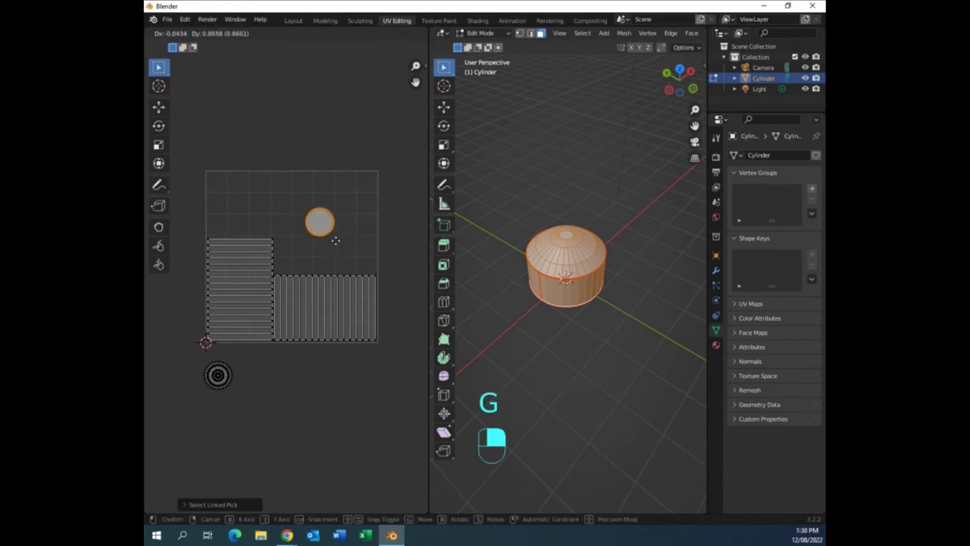
{"action": "left_click", "coordinate": [336, 239]}
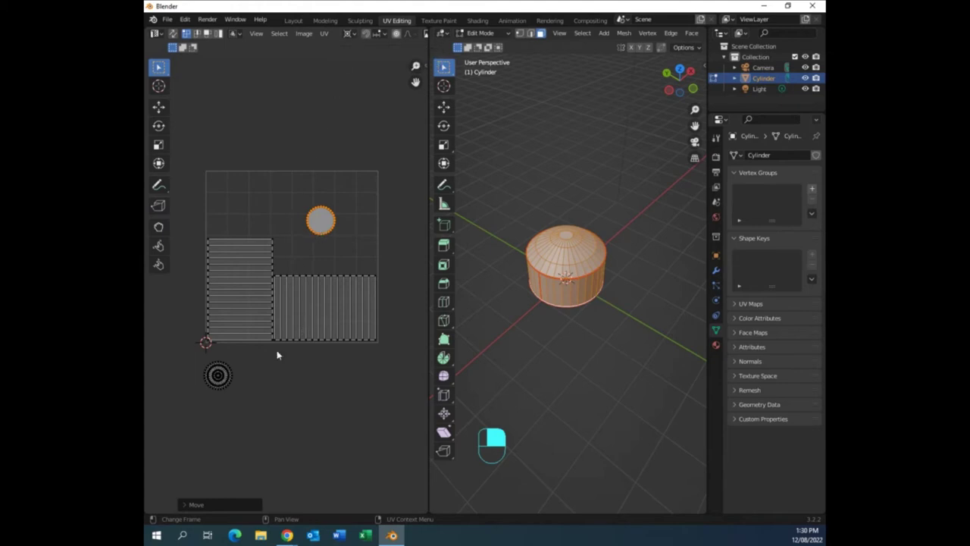
Set the UV pivot to Bounding Box Center and scale the bottom island up to about half the UV square's width.
{"action": "key", "text": "s"}
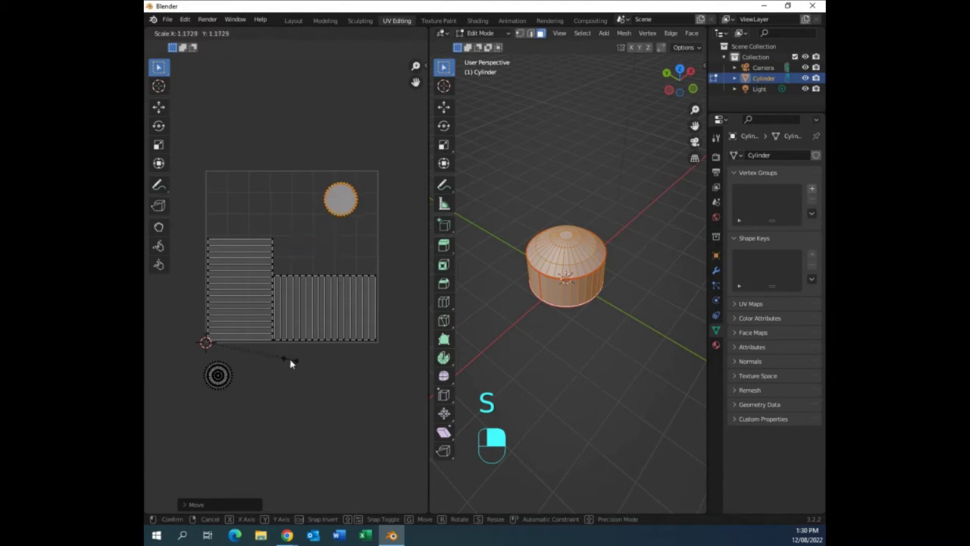
{"action": "left_click", "coordinate": [282, 364]}
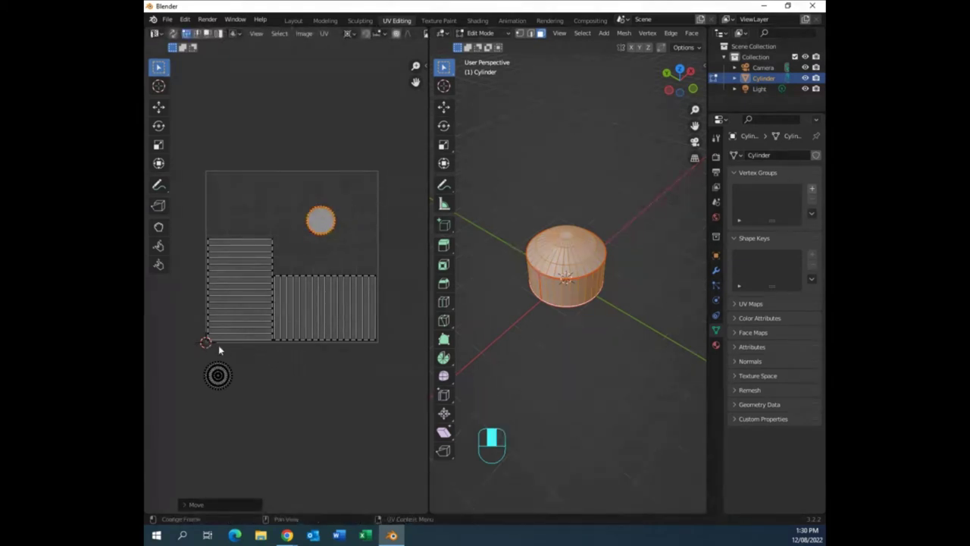
{"action": "left_click", "coordinate": [353, 36]}
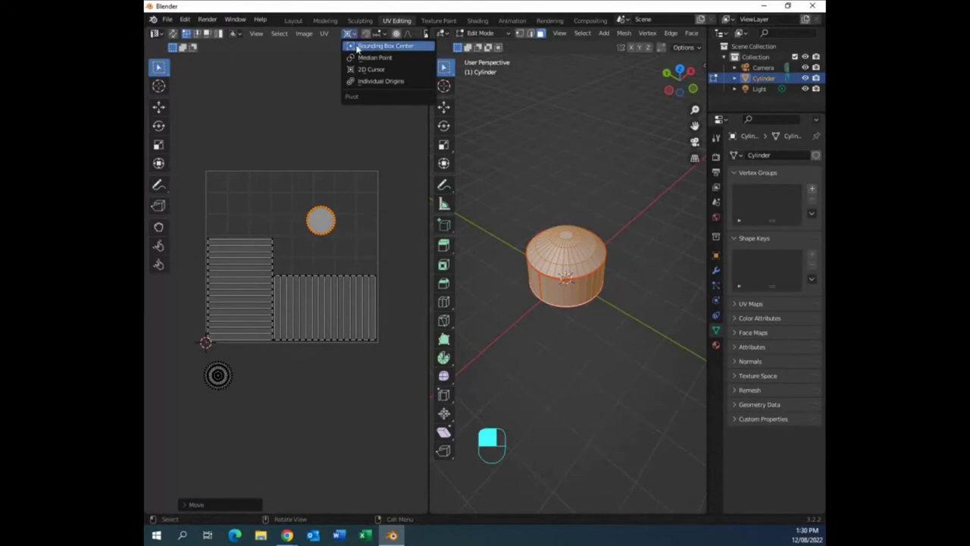
{"action": "left_click", "coordinate": [356, 49]}
{"action": "key", "text": "s"}
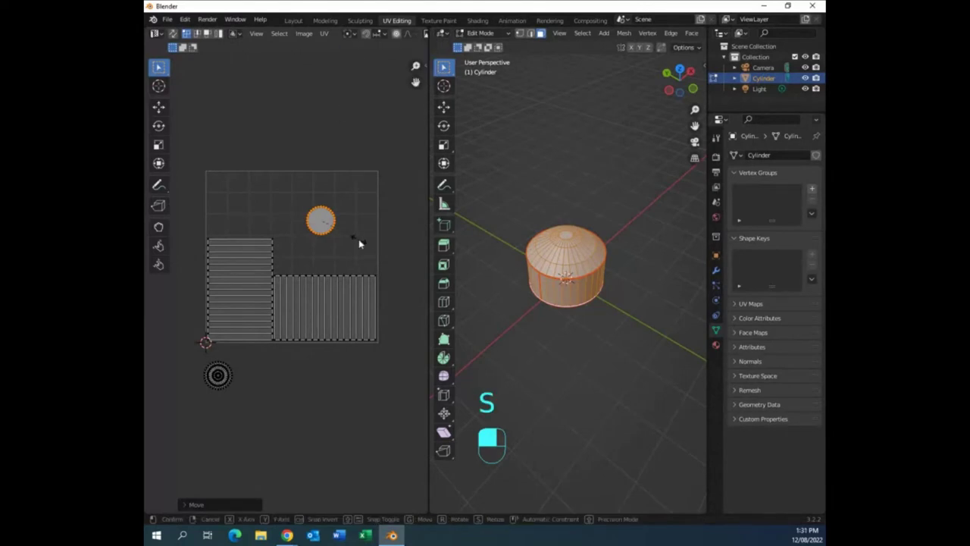
{"action": "left_click", "coordinate": [156, 286]}
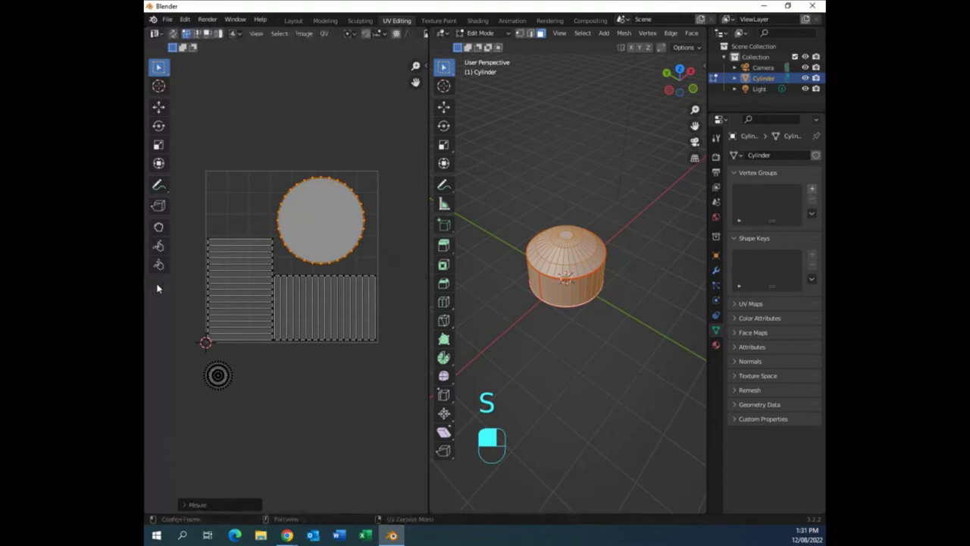
Enlarge the bottom island a little more and center it in the space above the right-hand wall island.
{"action": "key", "text": "g"}
{"action": "key", "text": "g"}
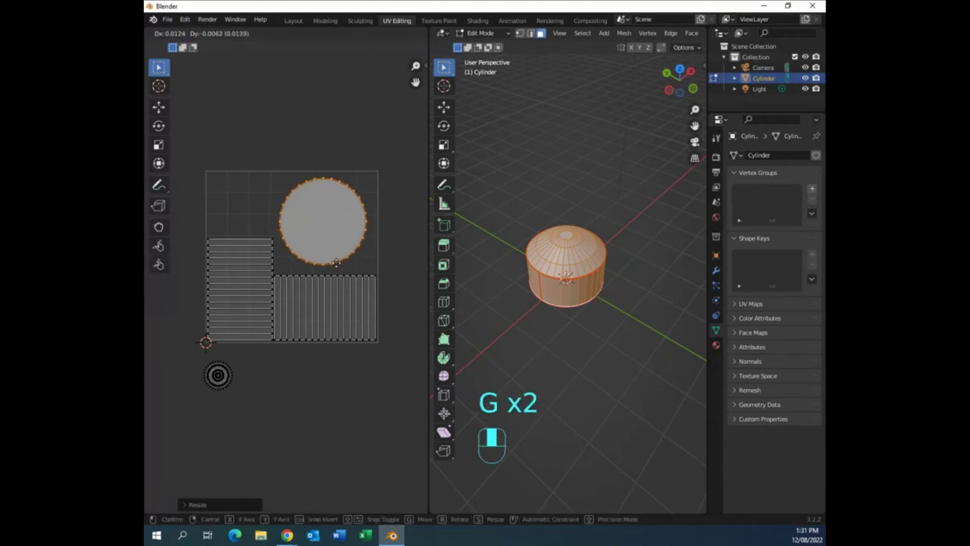
{"action": "key", "text": "s"}
{"action": "left_click", "coordinate": [346, 265]}
{"action": "key", "text": "g"}
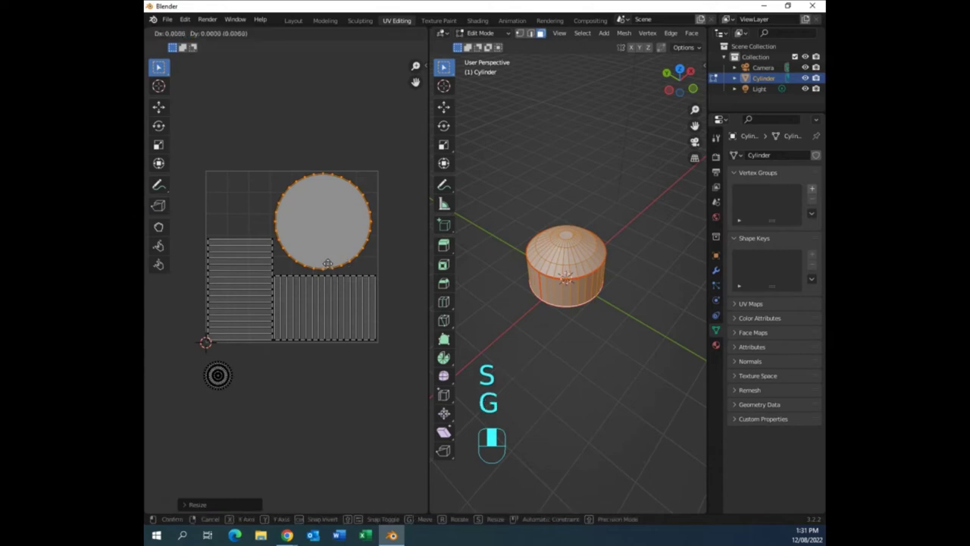
{"action": "left_click", "coordinate": [331, 266]}
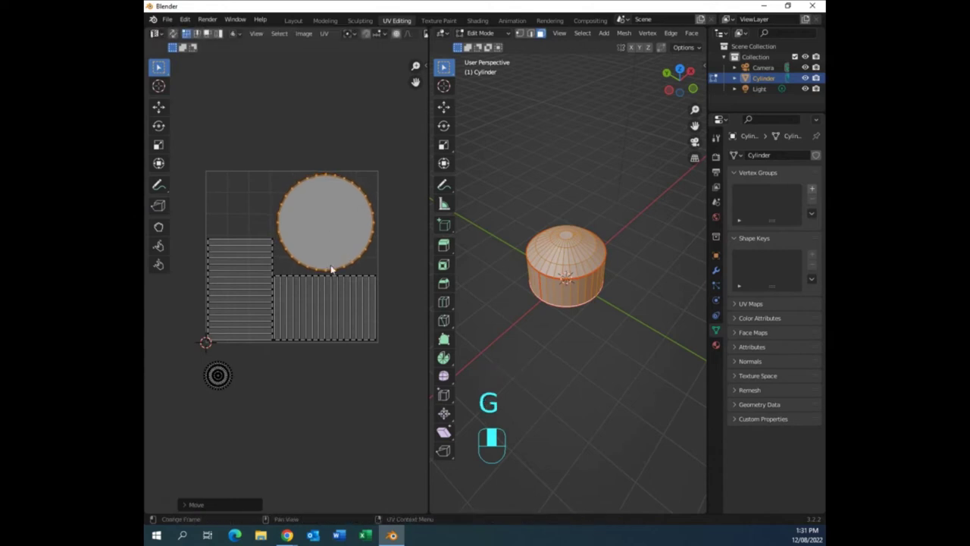
Nudge the bottom island very slightly down and left to even out its margins in the UV square's upper-right corner.
{"action": "scroll", "coordinate": [358, 318], "scroll_direction": "up", "scroll_amount": 2}
{"action": "scroll", "coordinate": [359, 318], "scroll_direction": "down", "scroll_amount": 3, "text": "shift"}
{"action": "middle_click_drag", "start_coordinate": [374, 290], "coordinate": [297, 377]}
{"action": "scroll", "coordinate": [296, 376], "scroll_direction": "up", "scroll_amount": 1}
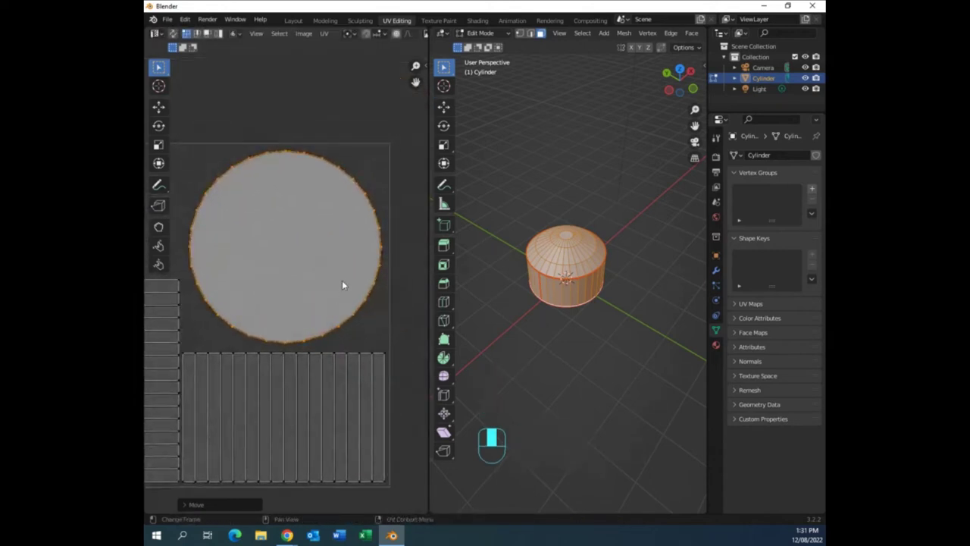
{"action": "key", "text": "g"}
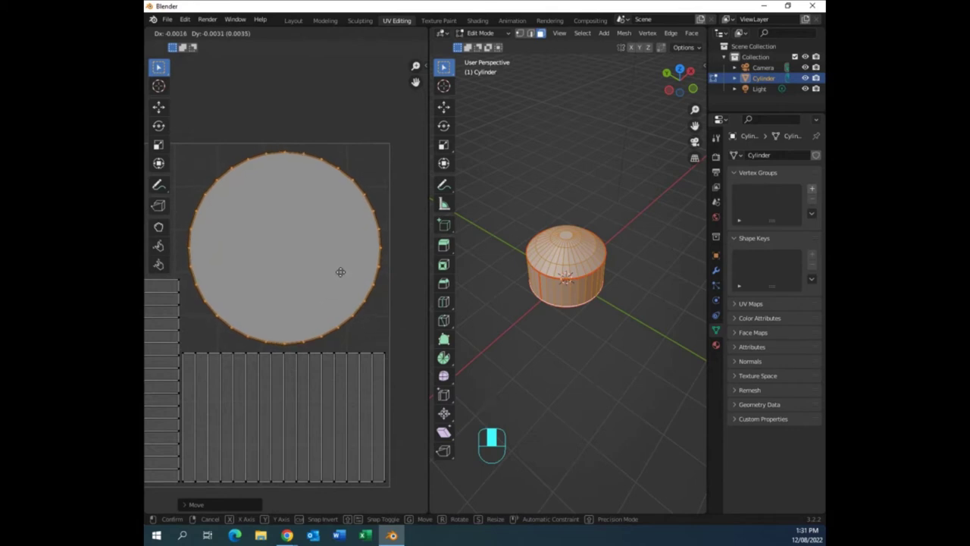
{"action": "left_click", "coordinate": [340, 272]}
Select the whole ringed roof island and move it into the empty upper-left area of the UV square.
{"action": "scroll", "coordinate": [341, 272], "scroll_direction": "down", "scroll_amount": 3}
{"action": "middle_click_drag", "start_coordinate": [307, 375], "coordinate": [370, 339], "text": "shift"}
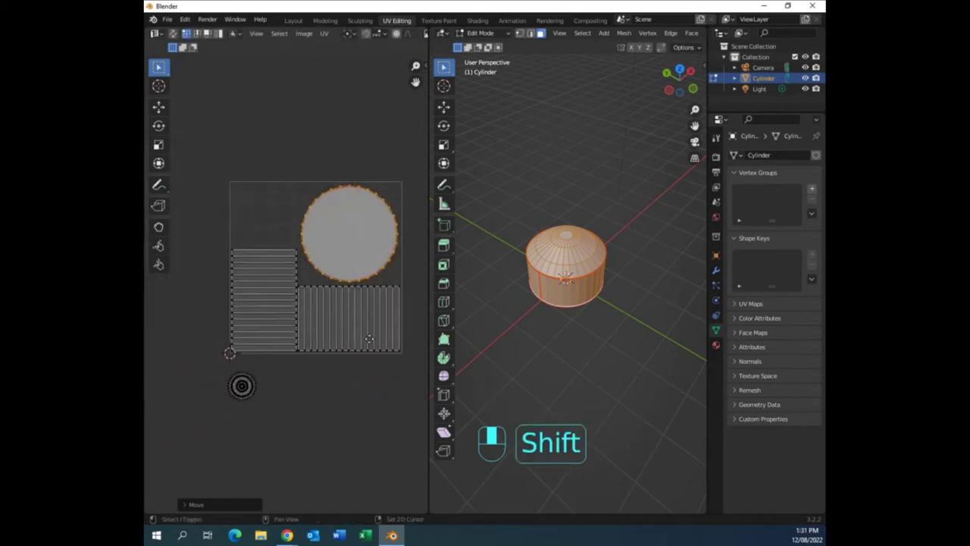
{"action": "left_click", "coordinate": [254, 400]}
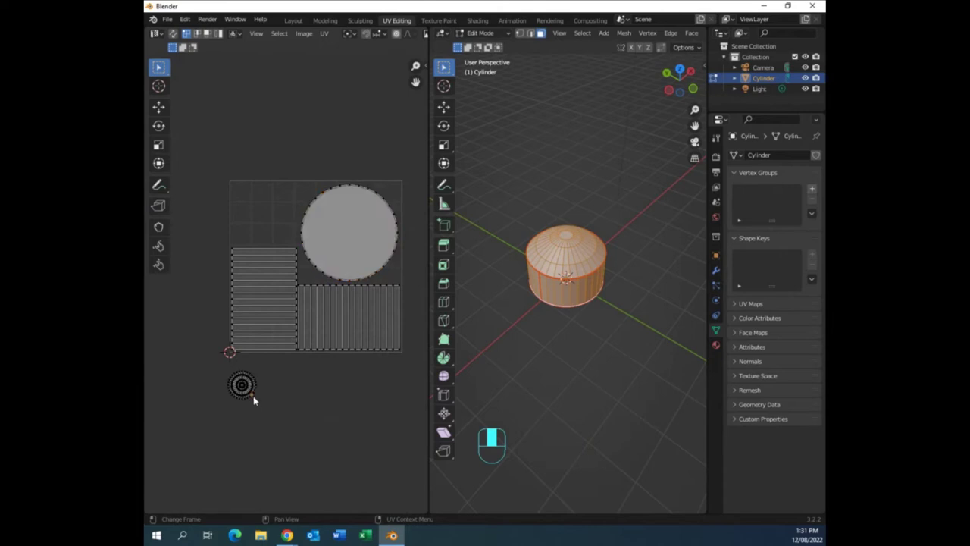
{"action": "key", "text": "l"}
{"action": "key", "text": "g"}
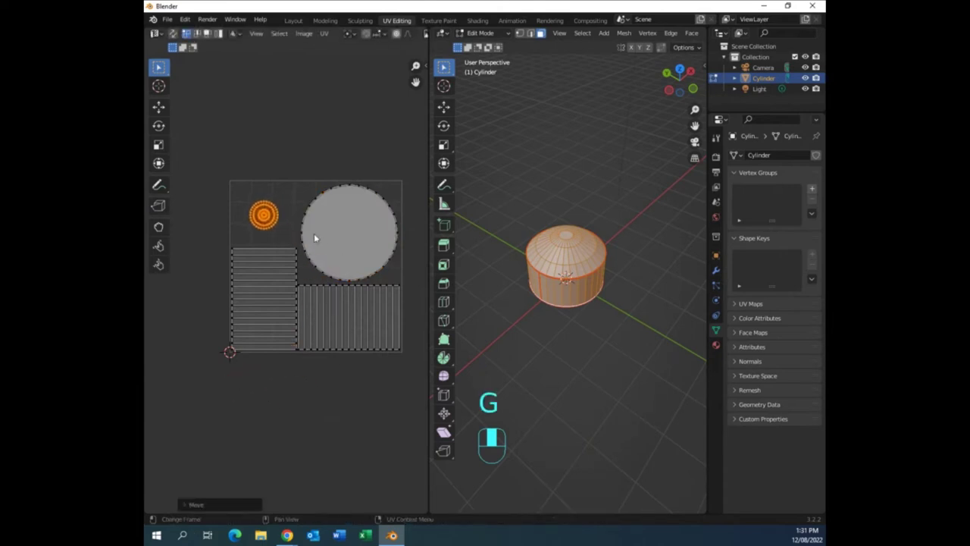
Scale the roof island up by a little over 2 and fine-tune its position to fill the space above the left-hand wall island.
{"action": "key", "text": "s"}
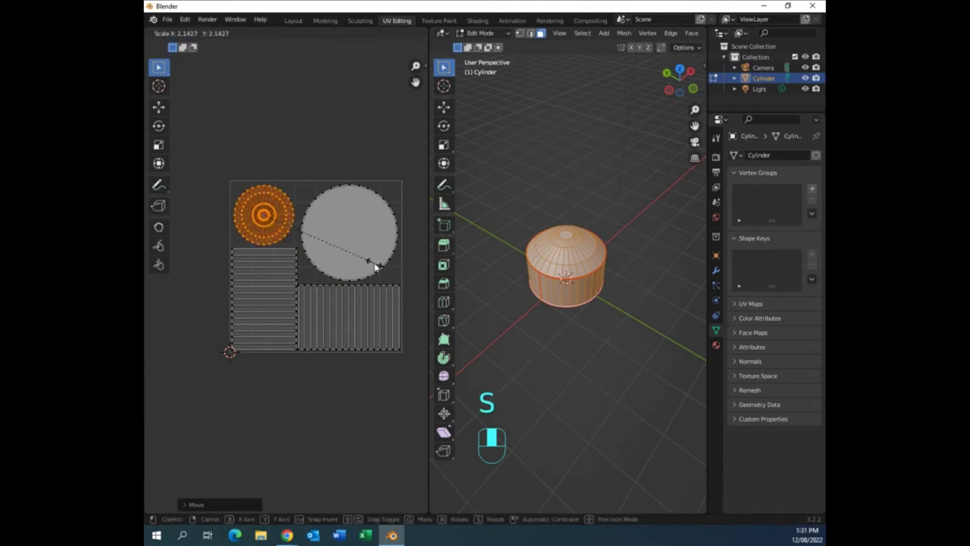
{"action": "left_click", "coordinate": [366, 284]}
{"action": "scroll", "coordinate": [347, 280], "scroll_direction": "up", "scroll_amount": 1}
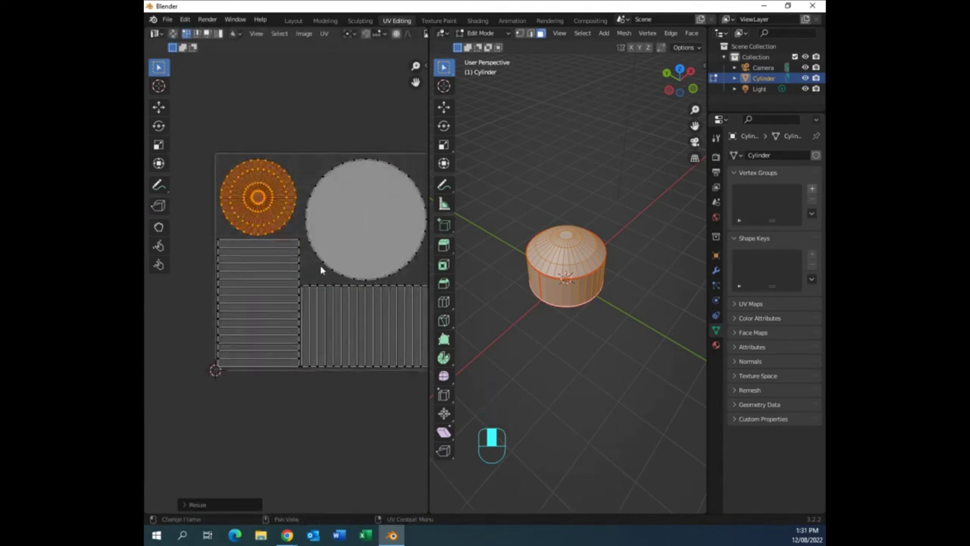
{"action": "key", "text": "g"}
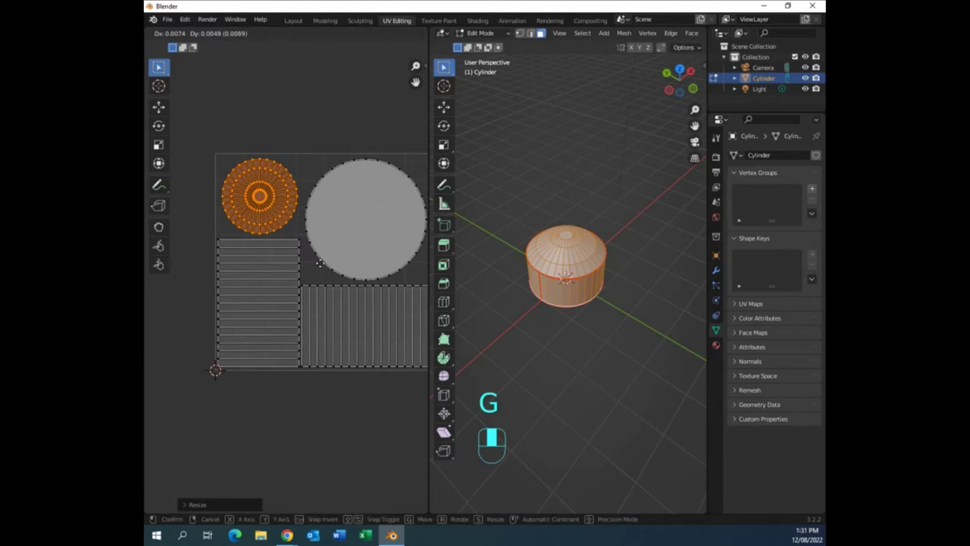
{"action": "key", "text": "s"}
{"action": "left_click", "coordinate": [331, 278]}
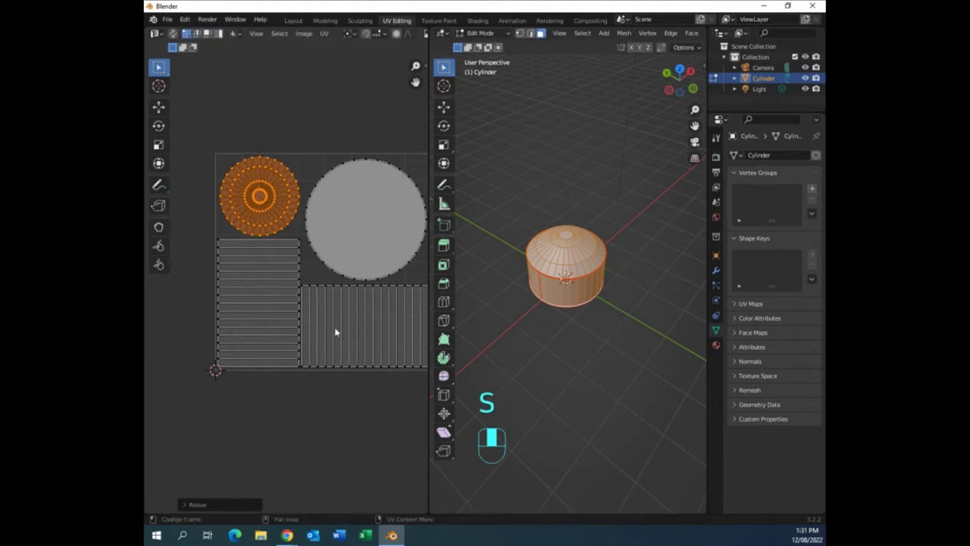
{"action": "middle_click_drag", "start_coordinate": [335, 332], "coordinate": [324, 379], "text": "shift"}
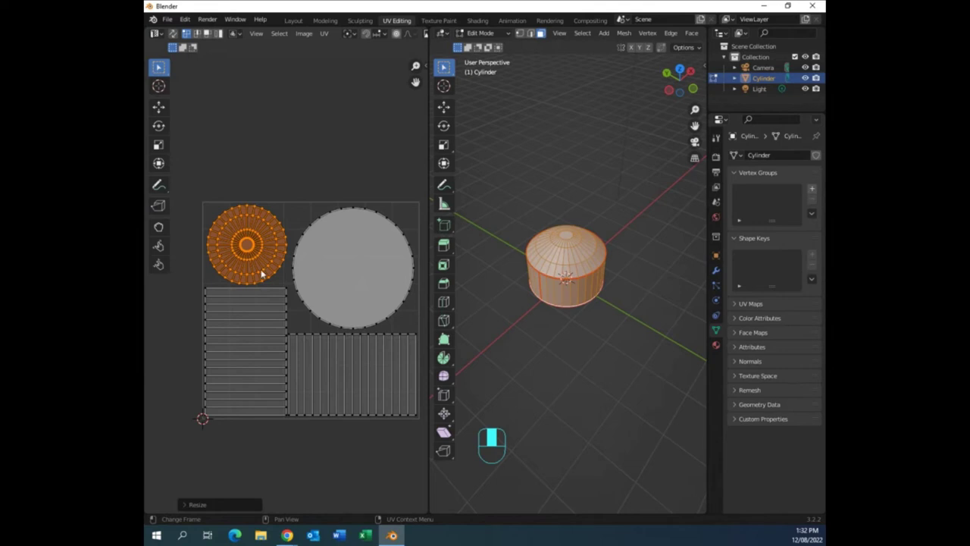
{"action": "scroll", "coordinate": [338, 315], "scroll_direction": "up", "scroll_amount": 1}
{"action": "scroll", "coordinate": [338, 315], "scroll_direction": "down", "scroll_amount": 1}
{"action": "mouse_move", "coordinate": [372, 332]}
{"action": "middle_mouse_down", "text": "shift"}
{"action": "mouse_move", "coordinate": [367, 319]}
{"action": "mouse_move", "coordinate": [377, 322]}
{"action": "middle_mouse_up", "text": "shift"}
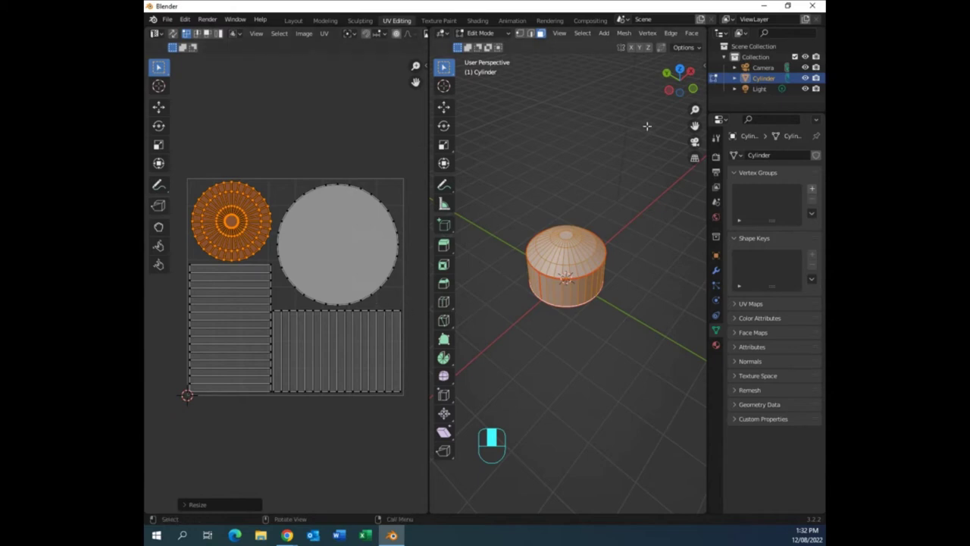
Switch the 3D viewport to Material Preview shading, comparing it briefly with Rendered shading.
{"action": "scroll", "coordinate": [657, 38], "scroll_direction": "down", "scroll_amount": 6}
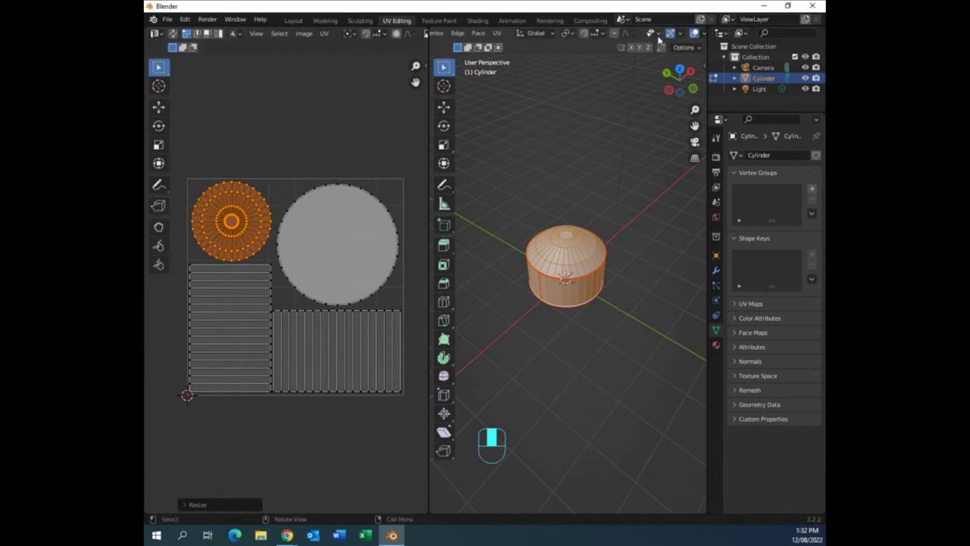
{"action": "scroll", "coordinate": [658, 38], "scroll_direction": "down", "scroll_amount": 4}
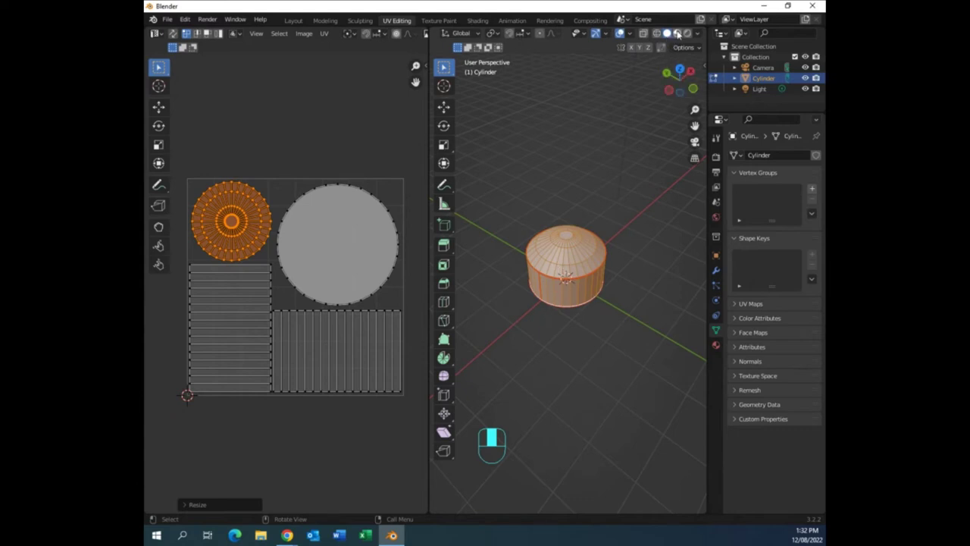
{"action": "left_click", "coordinate": [678, 35]}
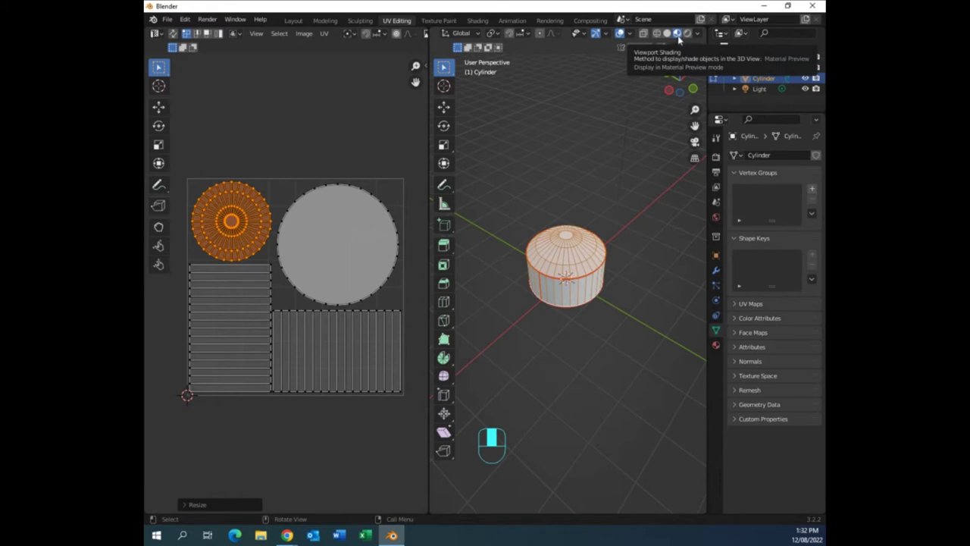
{"action": "left_click", "coordinate": [688, 35]}
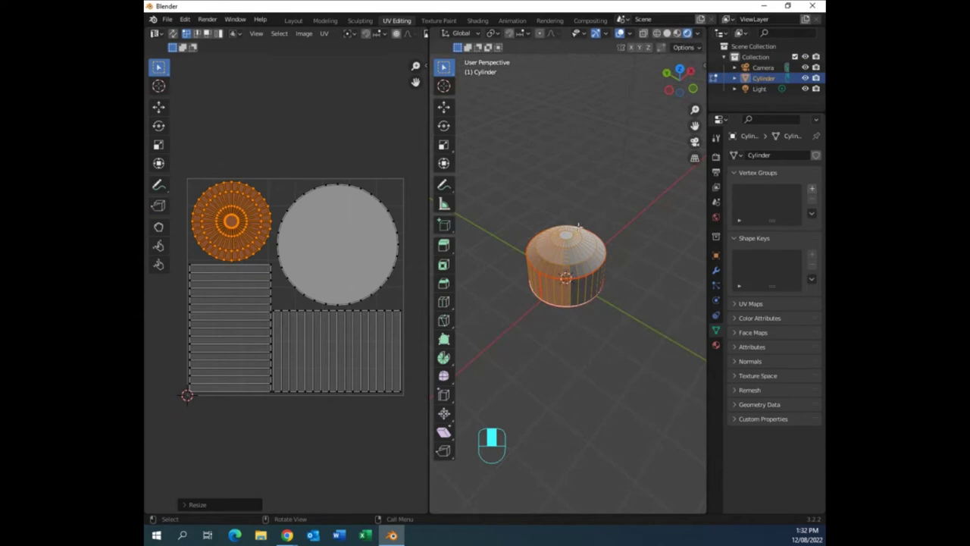
{"action": "left_click", "coordinate": [677, 34]}
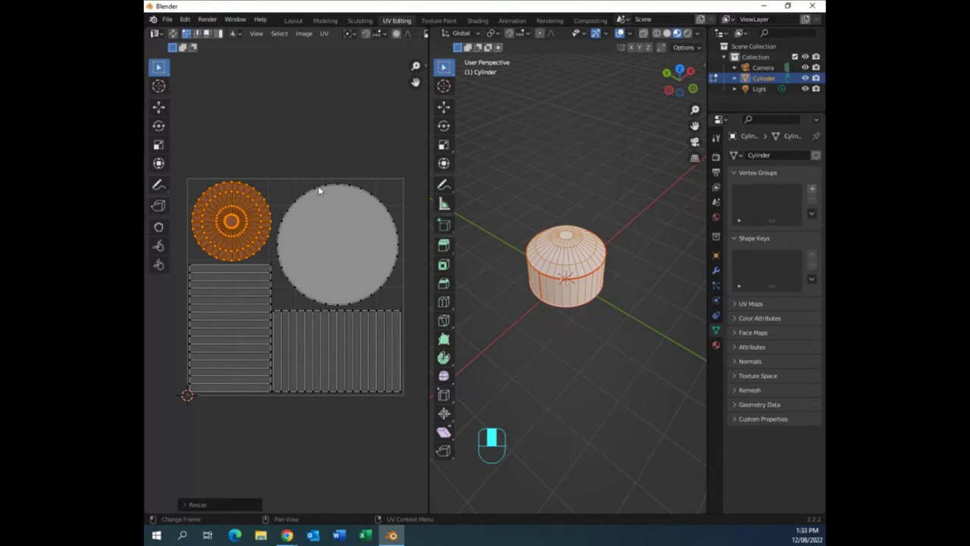
Create a new 1024 × 1024 px image in the UV editor with UV Grid as its generated type.
{"action": "left_click", "coordinate": [304, 35]}
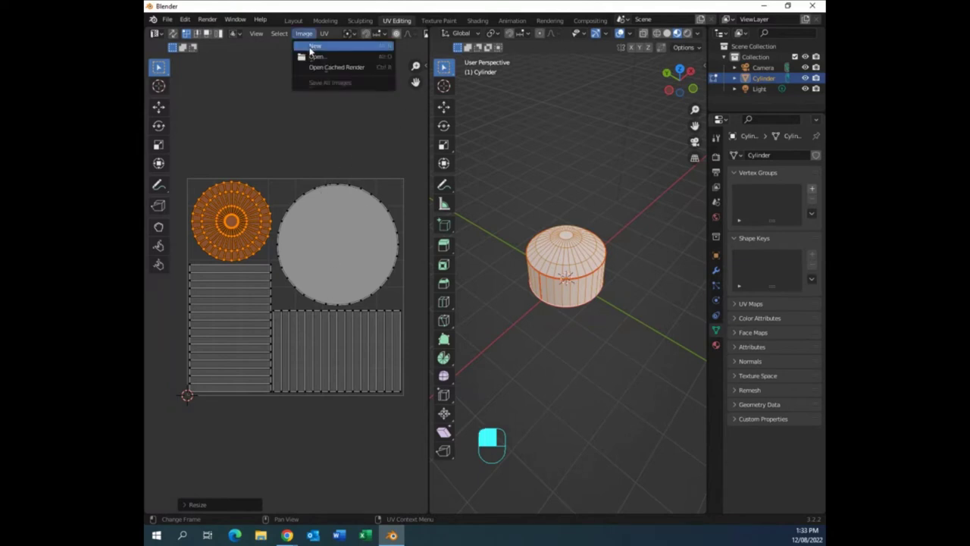
{"action": "left_click", "coordinate": [315, 47]}
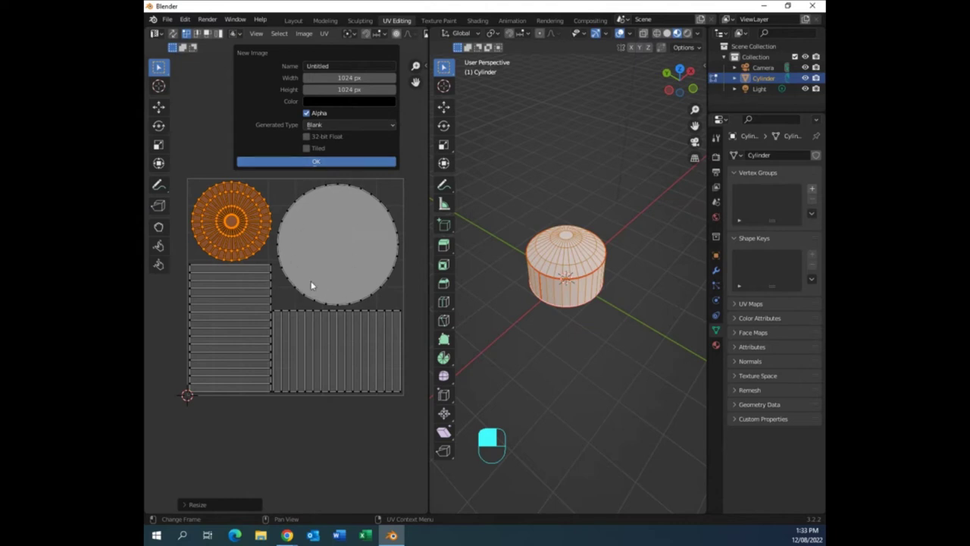
{"action": "left_click", "coordinate": [384, 127]}
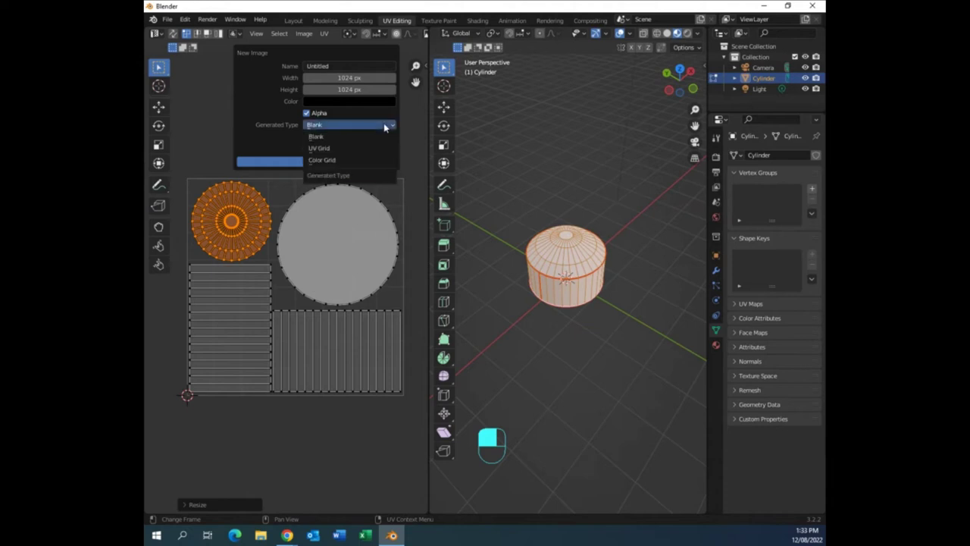
{"action": "left_click", "coordinate": [333, 148]}
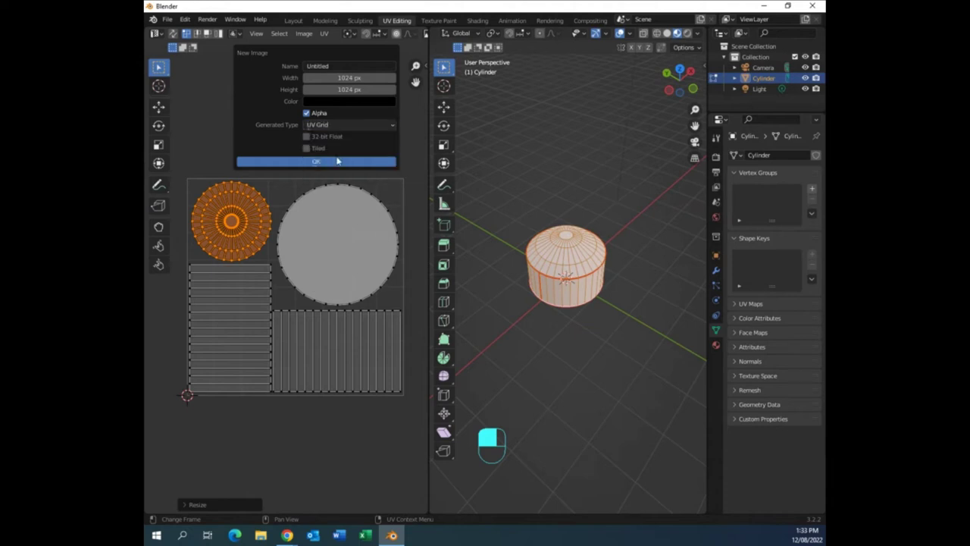
{"action": "left_click", "coordinate": [337, 161]}
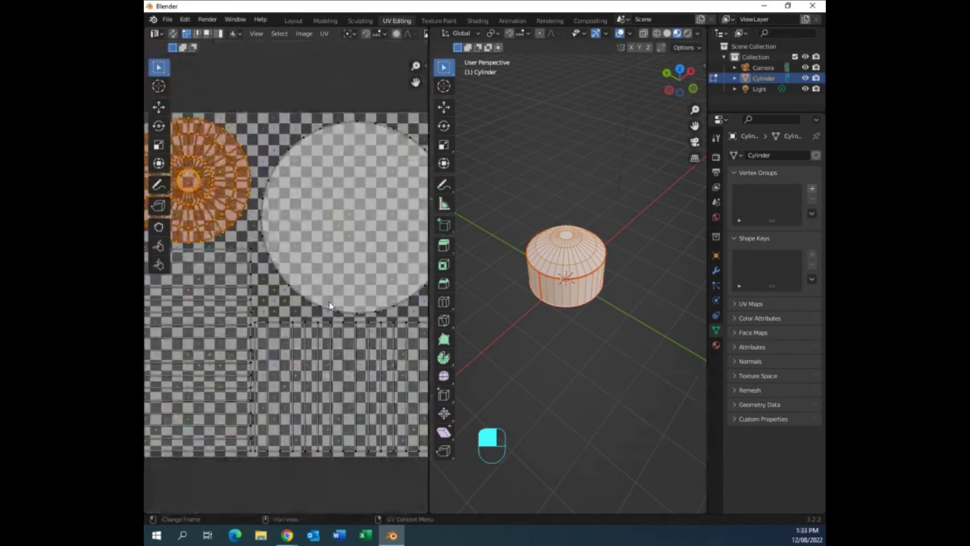
{"action": "scroll", "coordinate": [329, 304], "scroll_direction": "down", "scroll_amount": 1}
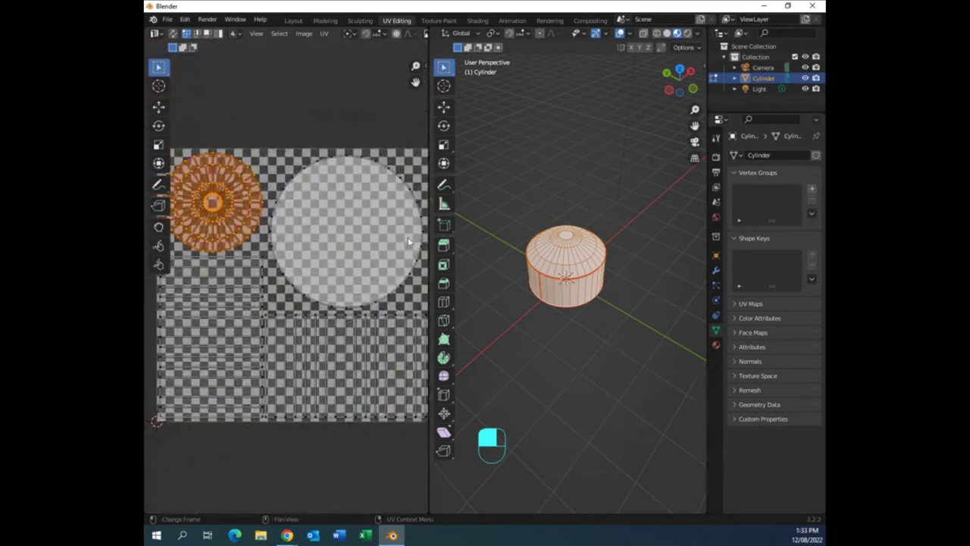
Add a new material to the cylinder and link its base color to an Image Texture using the Untitled image.
{"action": "left_click", "coordinate": [715, 345]}
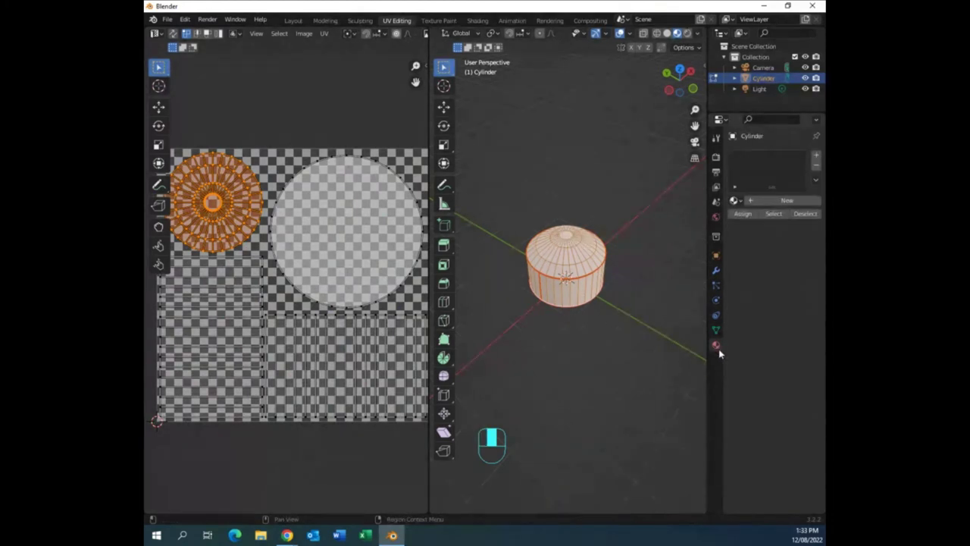
{"action": "left_click", "coordinate": [771, 202]}
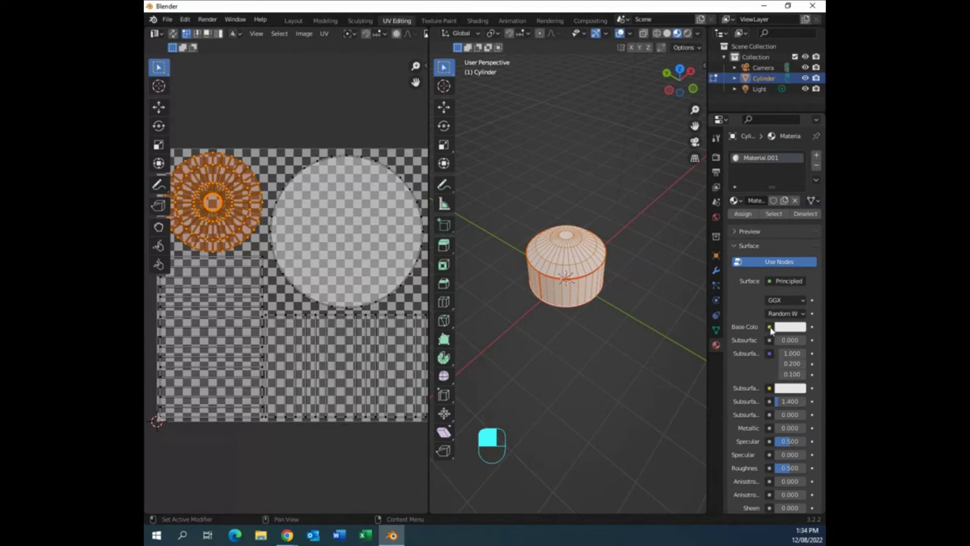
{"action": "left_click", "coordinate": [770, 327]}
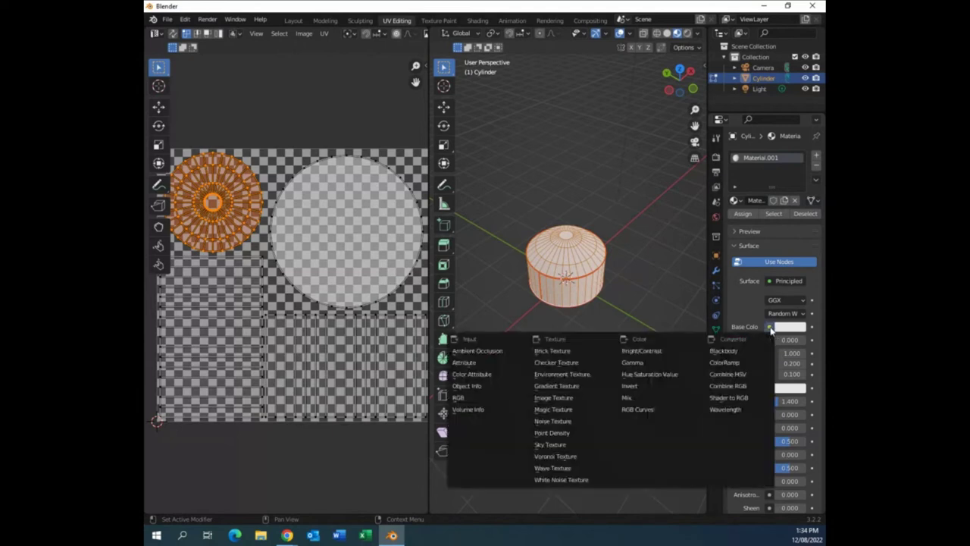
{"action": "left_click", "coordinate": [572, 399]}
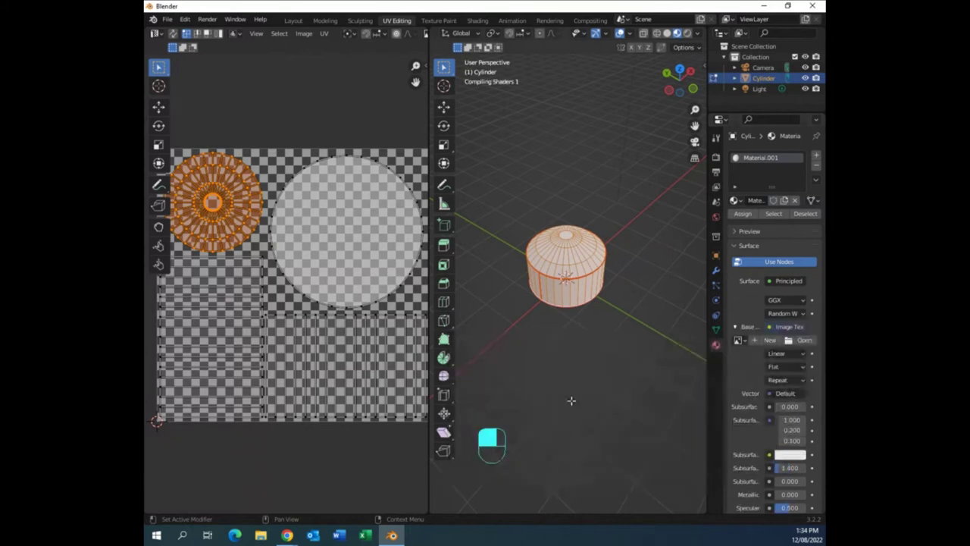
{"action": "left_click", "coordinate": [739, 341]}
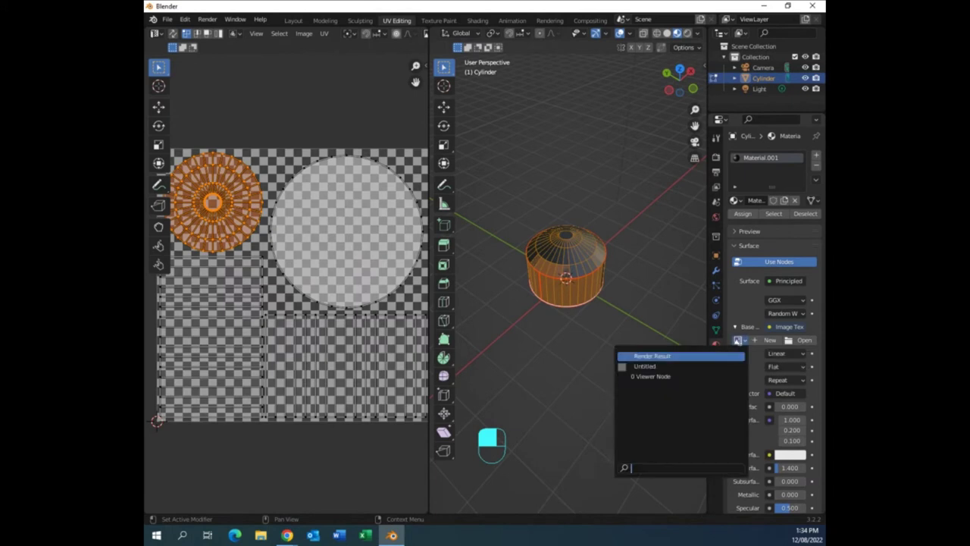
{"action": "left_click", "coordinate": [654, 367]}
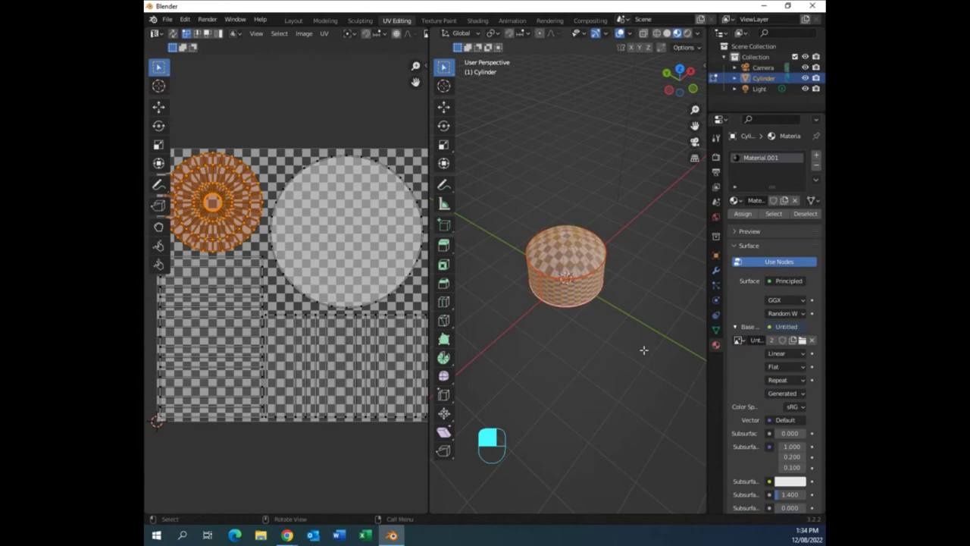
Nudge the selected roof island very slightly left over the checker pattern.
{"action": "scroll", "coordinate": [630, 366], "scroll_direction": "up", "scroll_amount": 4}
{"action": "middle_click_drag", "start_coordinate": [618, 398], "coordinate": [678, 388]}
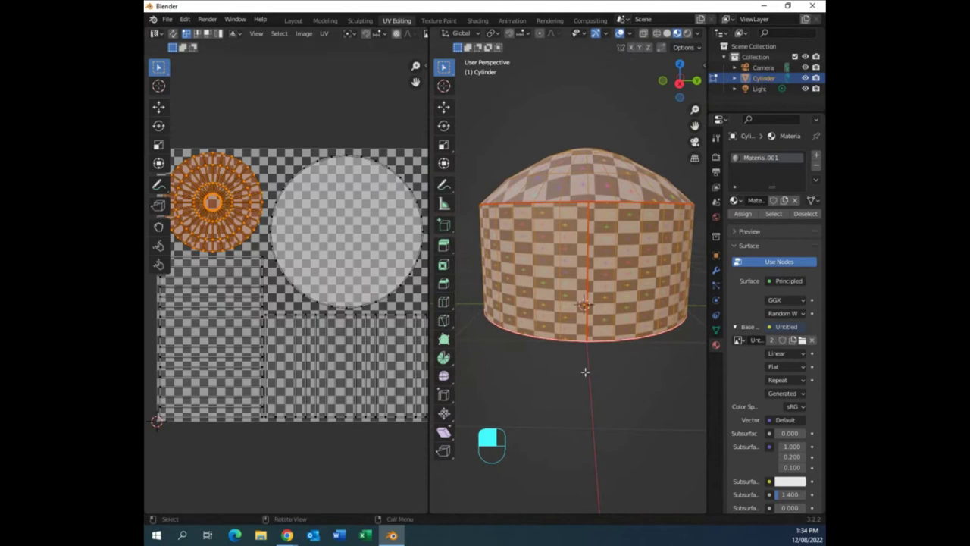
{"action": "middle_click_drag", "start_coordinate": [585, 371], "coordinate": [581, 400]}
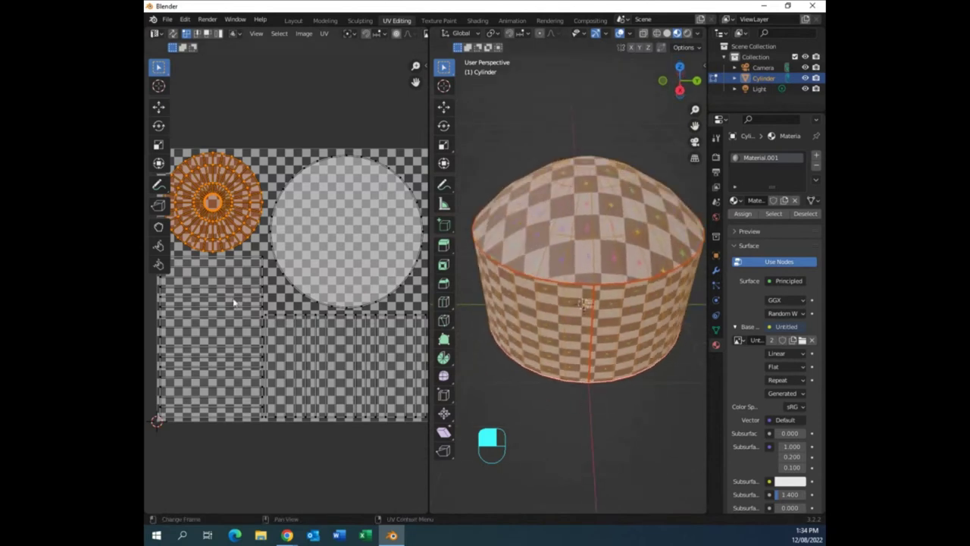
{"action": "key", "text": "g"}
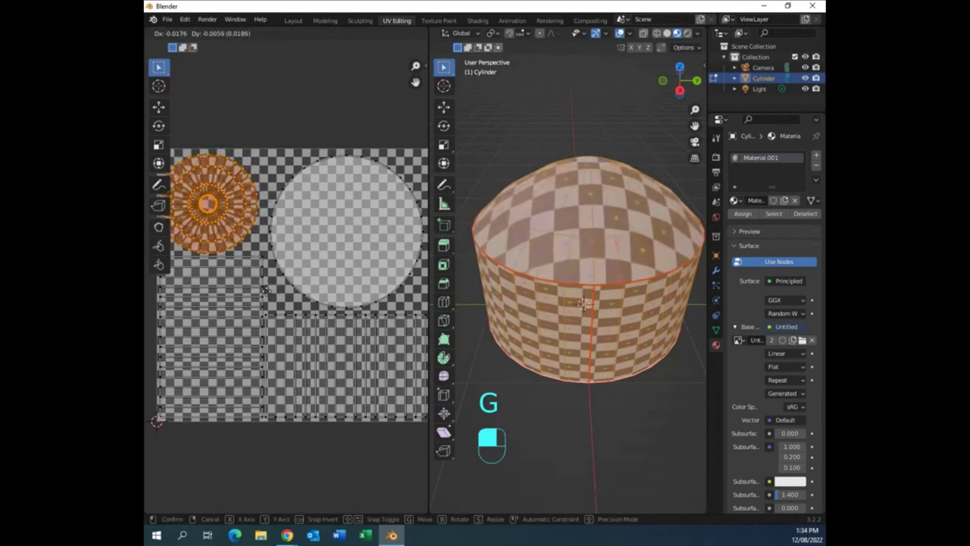
{"action": "left_click", "coordinate": [267, 289]}
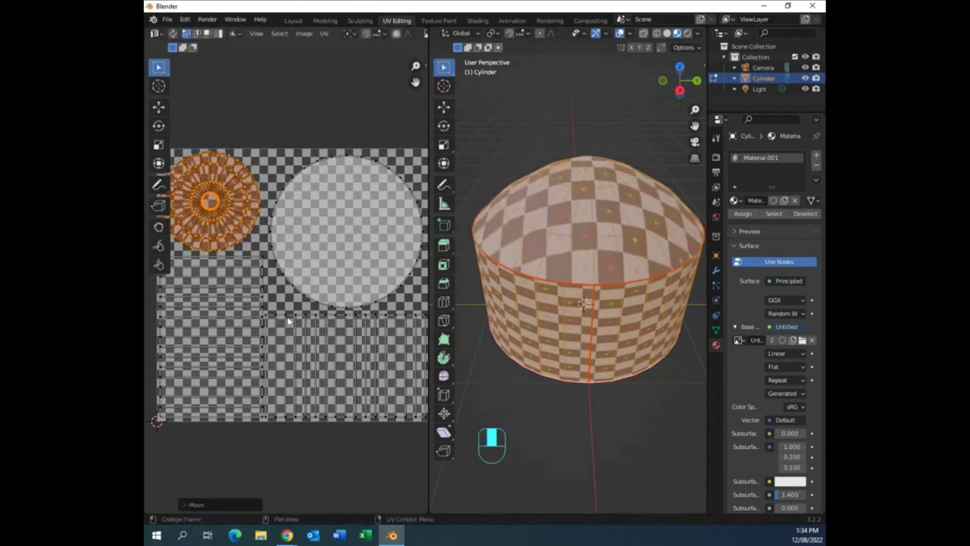
Select the wall island in the UV square's lower-right area and try shifting it slightly over the checker pattern.
{"action": "left_click", "coordinate": [297, 320]}
{"action": "key", "text": "l"}
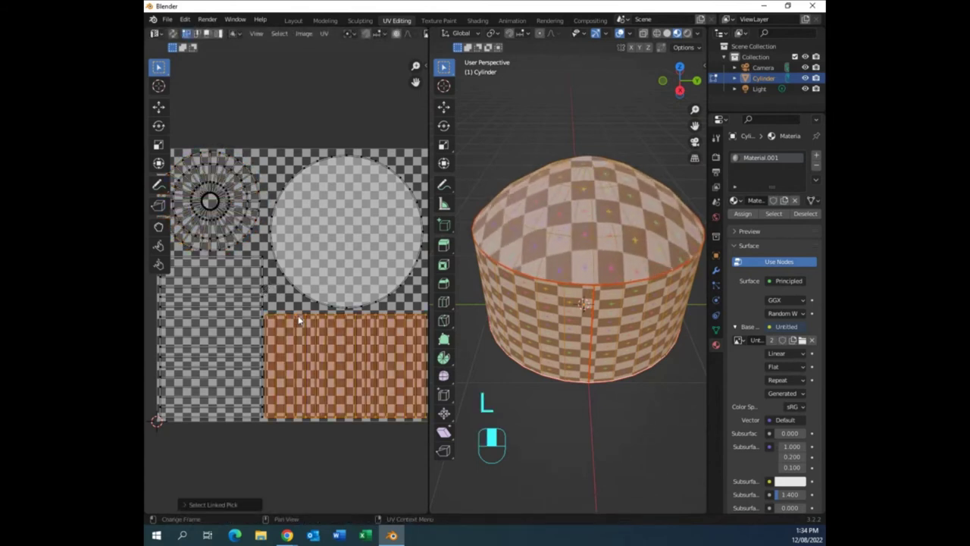
{"action": "key", "text": "g"}
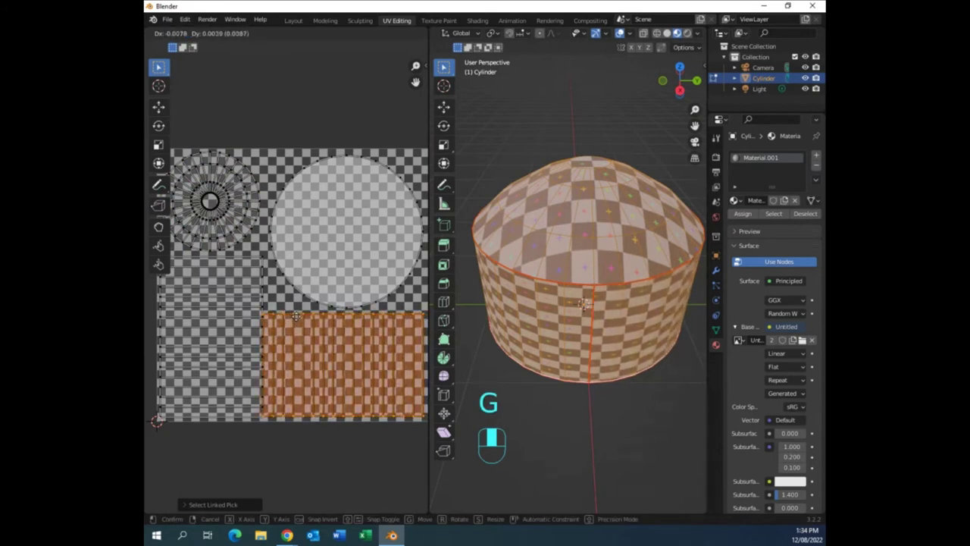
{"action": "left_click", "coordinate": [297, 318]}
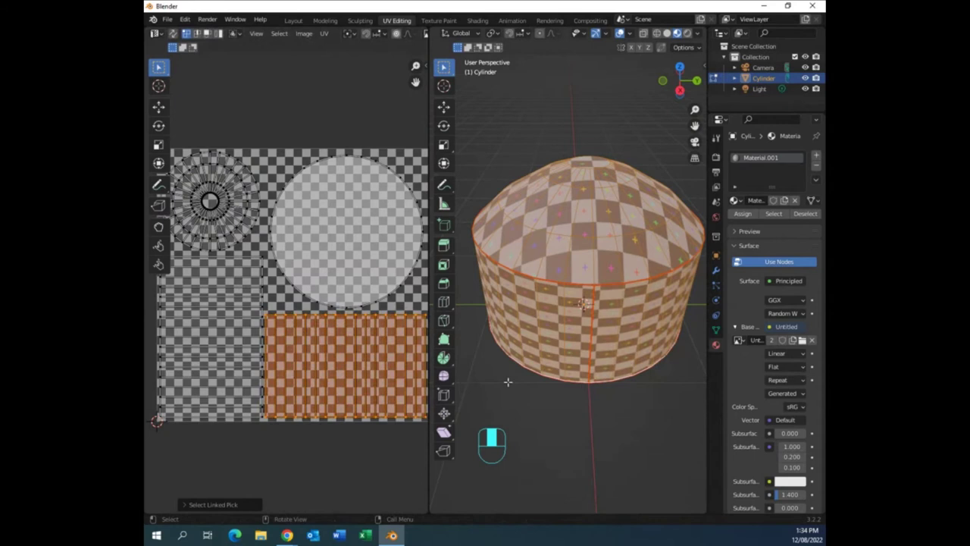
Create a second 1024 × 1024 px image of type Color Grid and assign Untitled.001 as the material's base color texture.
{"action": "middle_click_drag", "start_coordinate": [585, 393], "coordinate": [603, 246]}
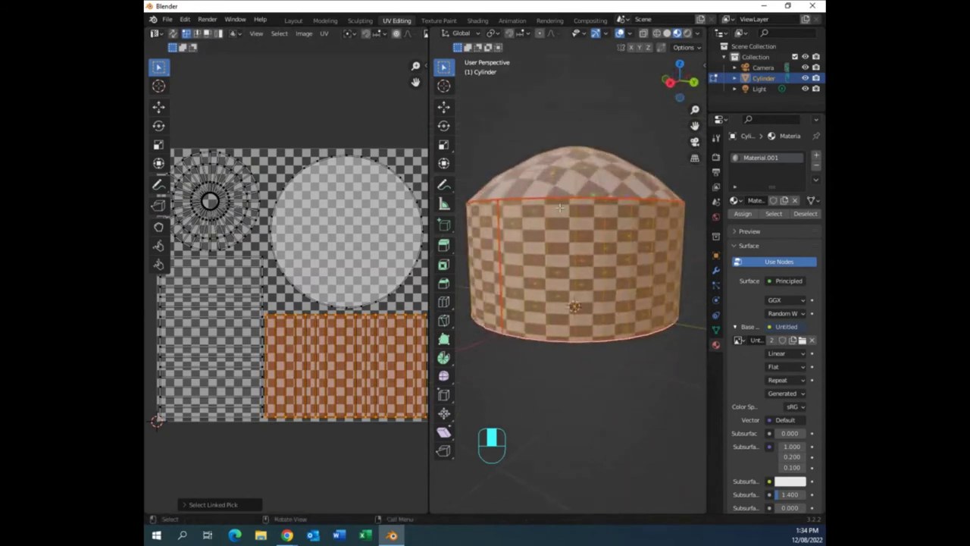
{"action": "middle_click_drag", "start_coordinate": [559, 206], "coordinate": [523, 278]}
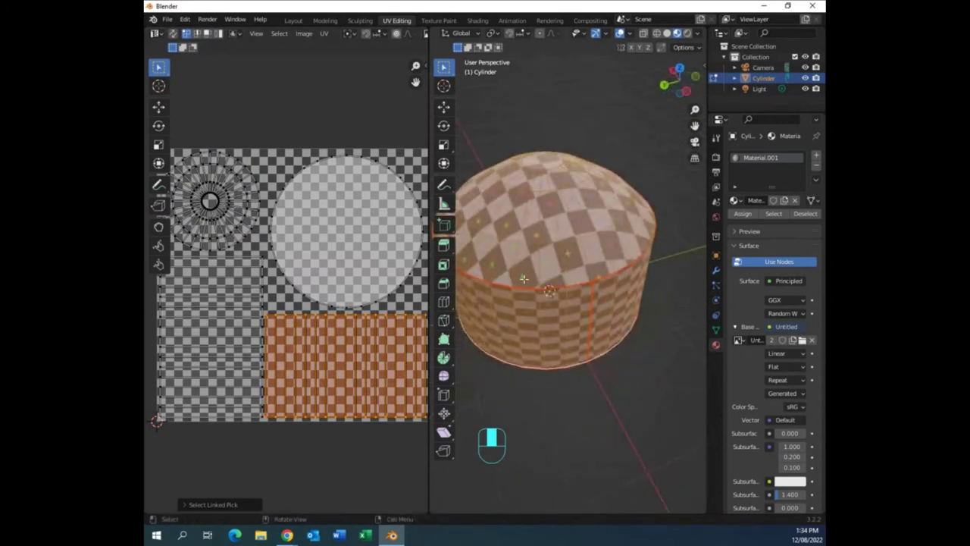
{"action": "middle_click_drag", "start_coordinate": [638, 265], "coordinate": [469, 303]}
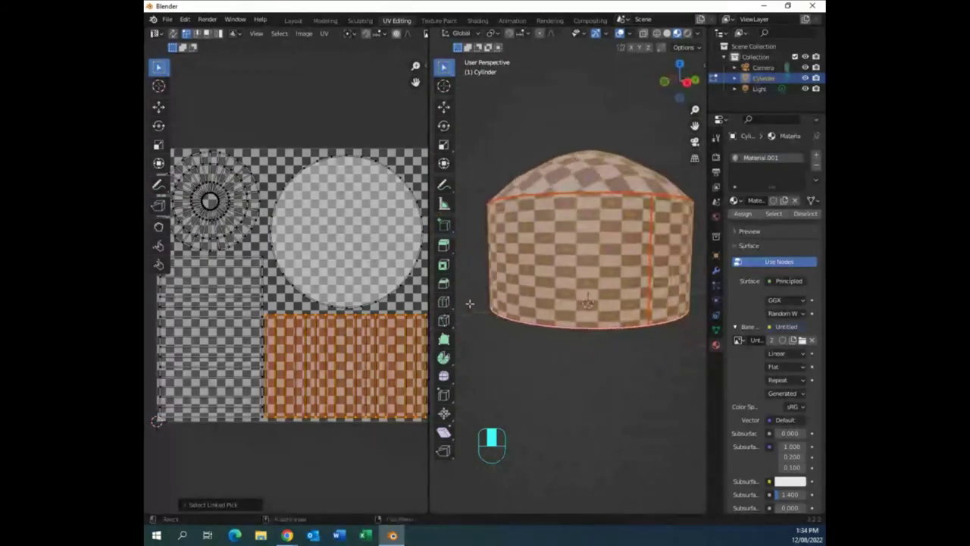
{"action": "middle_click_drag", "start_coordinate": [600, 364], "coordinate": [537, 366]}
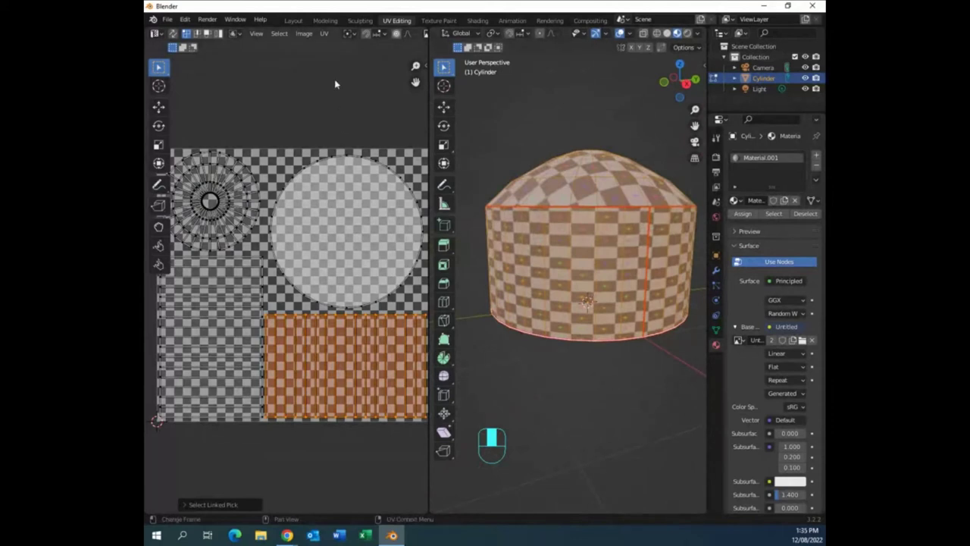
{"action": "key", "text": "Home"}
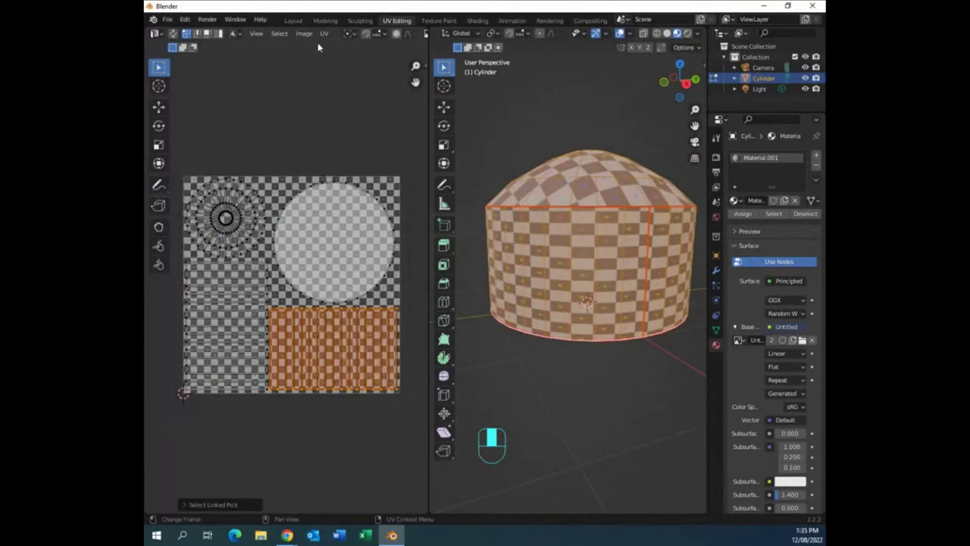
{"action": "left_click", "coordinate": [305, 34]}
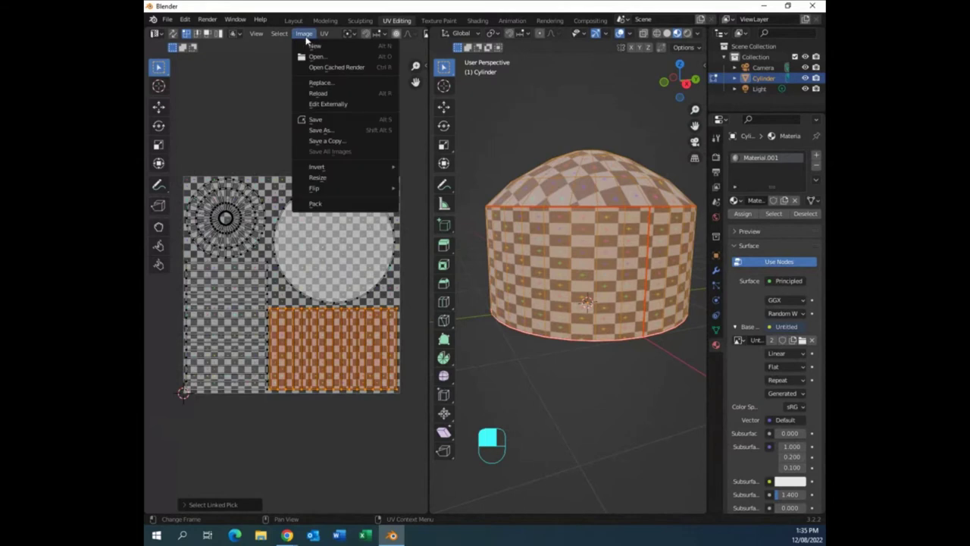
{"action": "left_click", "coordinate": [315, 47]}
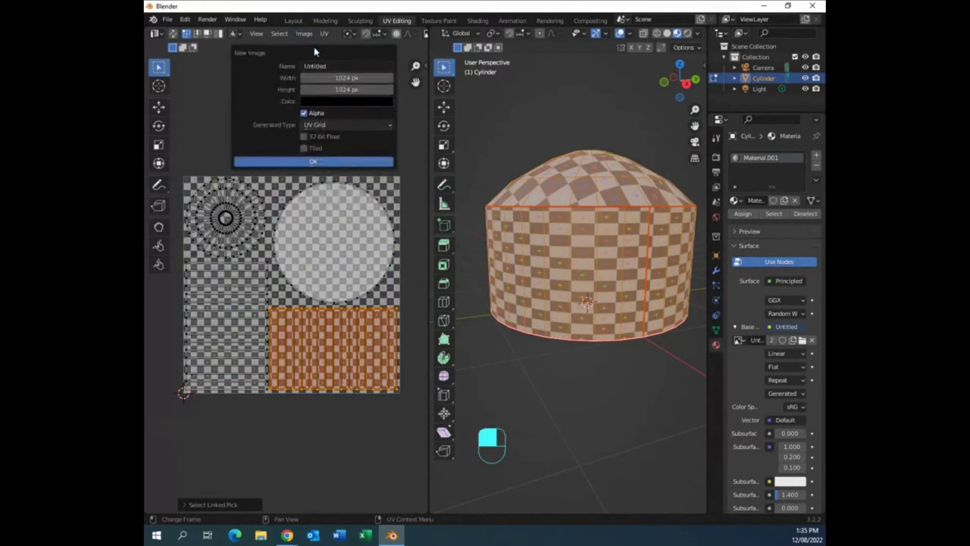
{"action": "left_click", "coordinate": [389, 126]}
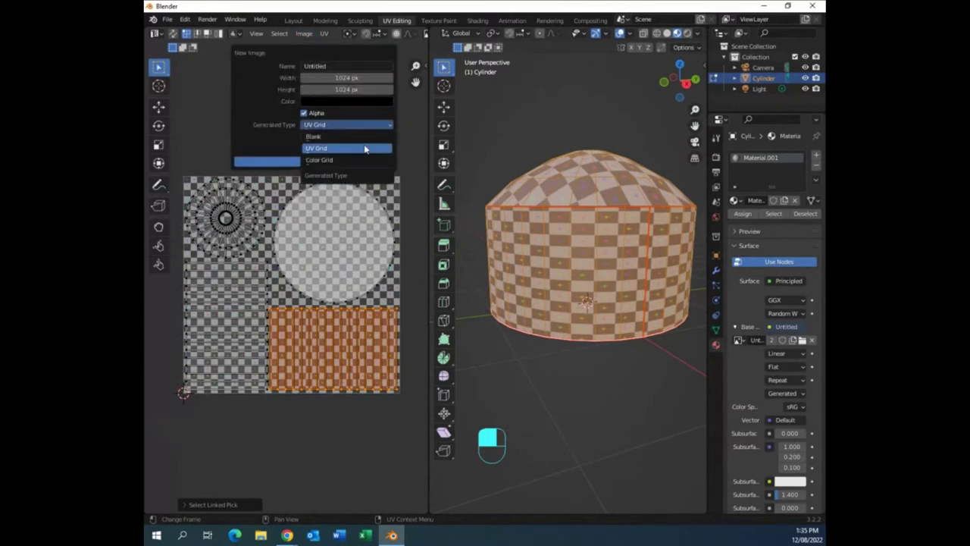
{"action": "left_click", "coordinate": [353, 160]}
{"action": "left_click", "coordinate": [324, 162]}
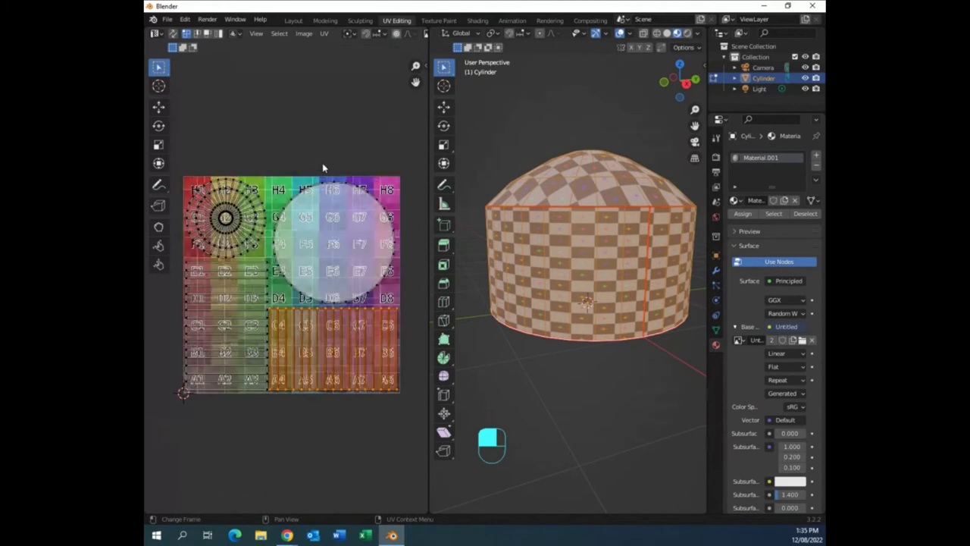
{"action": "left_click", "coordinate": [739, 340]}
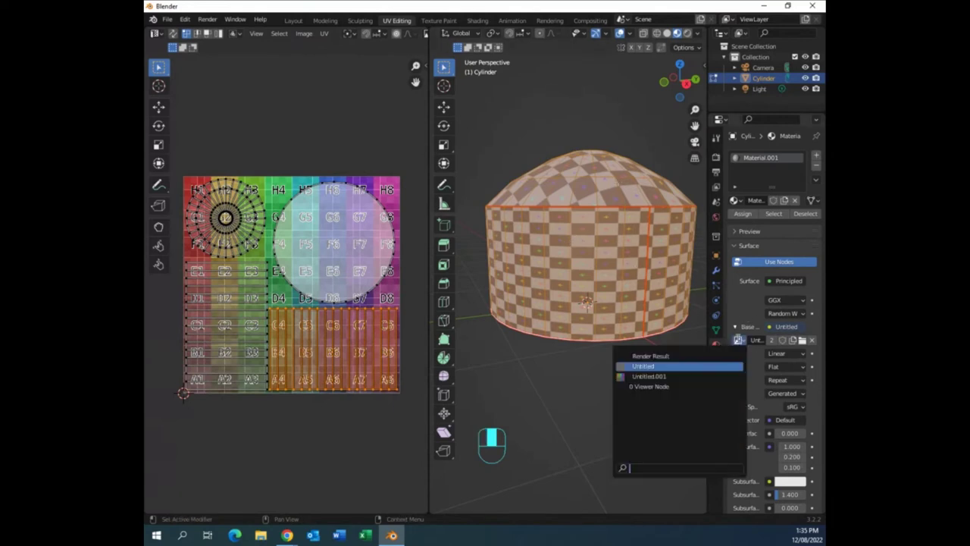
{"action": "left_click", "coordinate": [682, 376]}
Examine how the lettered color grid cells map from the UV islands onto the model's walls and roof.
{"action": "middle_click_drag", "start_coordinate": [649, 357], "coordinate": [575, 254]}
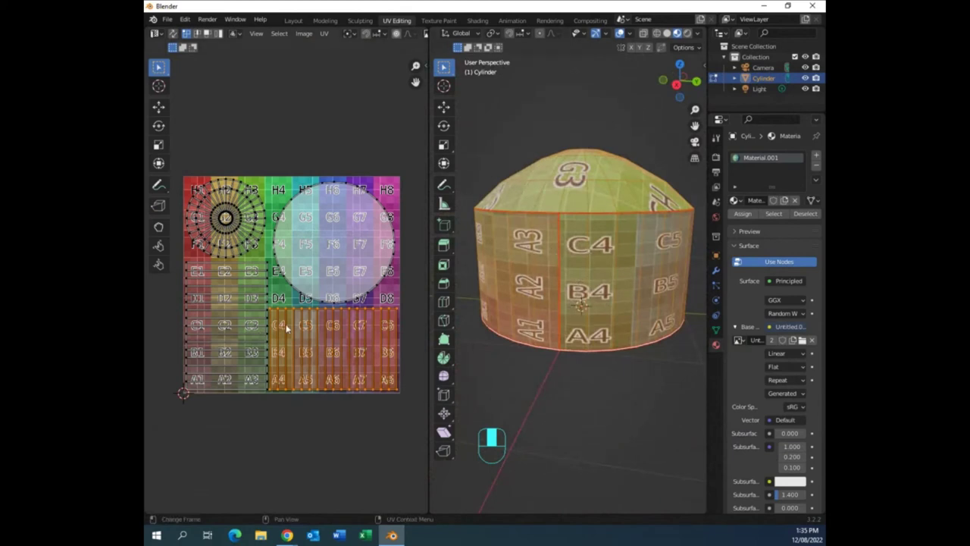
{"action": "middle_click_drag", "start_coordinate": [649, 368], "coordinate": [607, 415]}
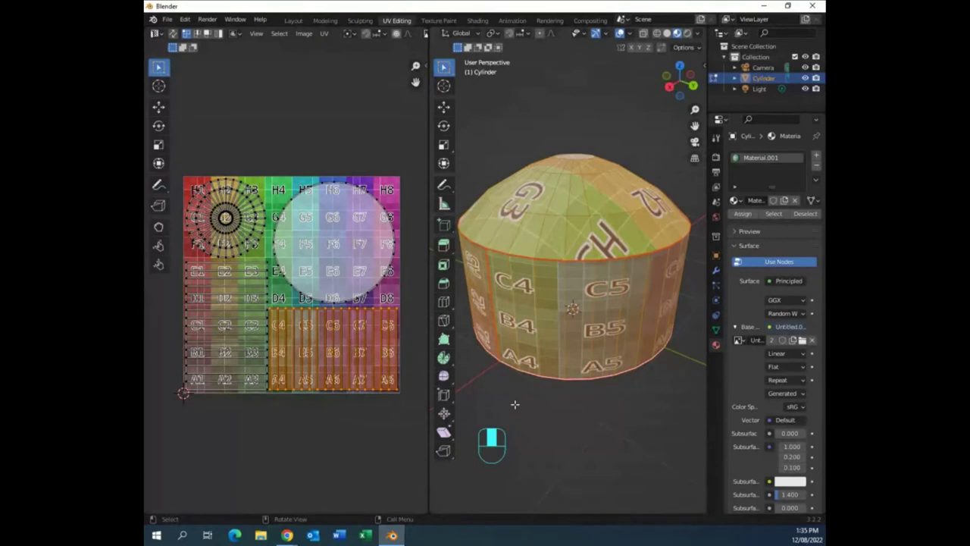
{"action": "middle_click_drag", "start_coordinate": [578, 386], "coordinate": [606, 368]}
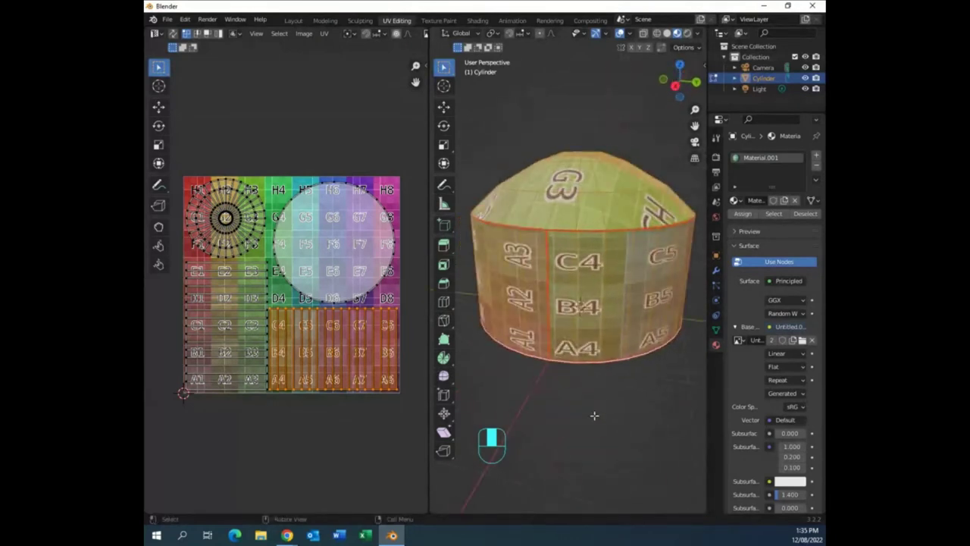
{"action": "middle_click_drag", "start_coordinate": [587, 332], "coordinate": [626, 347]}
{"action": "scroll", "coordinate": [340, 151], "scroll_direction": "up", "scroll_amount": 2}
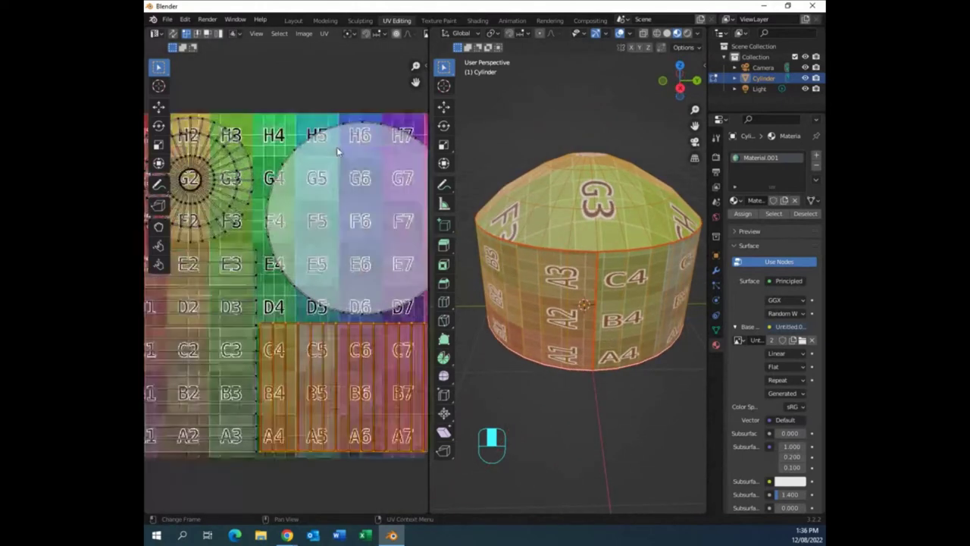
{"action": "scroll", "coordinate": [343, 137], "scroll_direction": "down", "scroll_amount": 3}
{"action": "scroll", "coordinate": [312, 36], "scroll_direction": "up", "scroll_amount": 1}
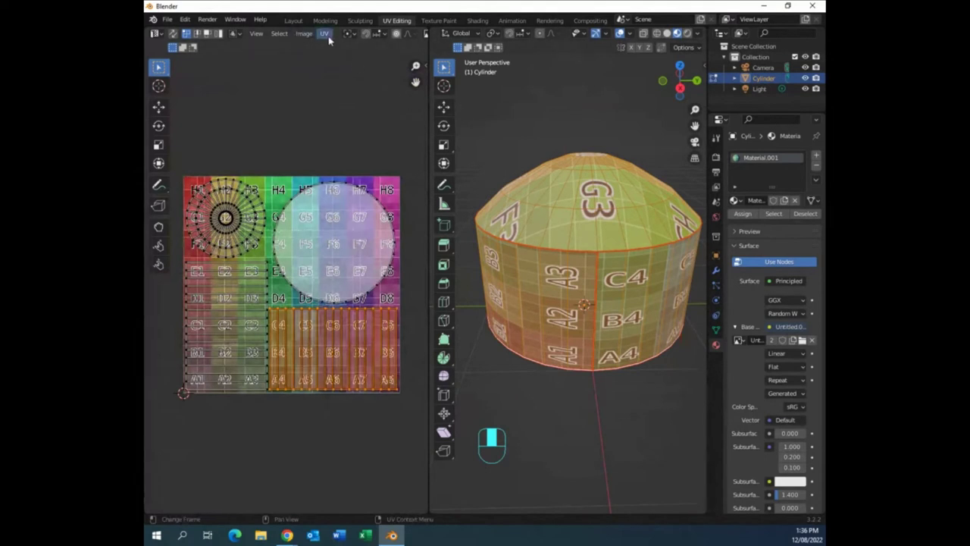
{"action": "scroll", "coordinate": [383, 106], "scroll_direction": "up", "scroll_amount": 1}
{"action": "scroll", "coordinate": [378, 102], "scroll_direction": "down", "scroll_amount": 1}
{"action": "scroll", "coordinate": [321, 34], "scroll_direction": "down", "scroll_amount": 6}
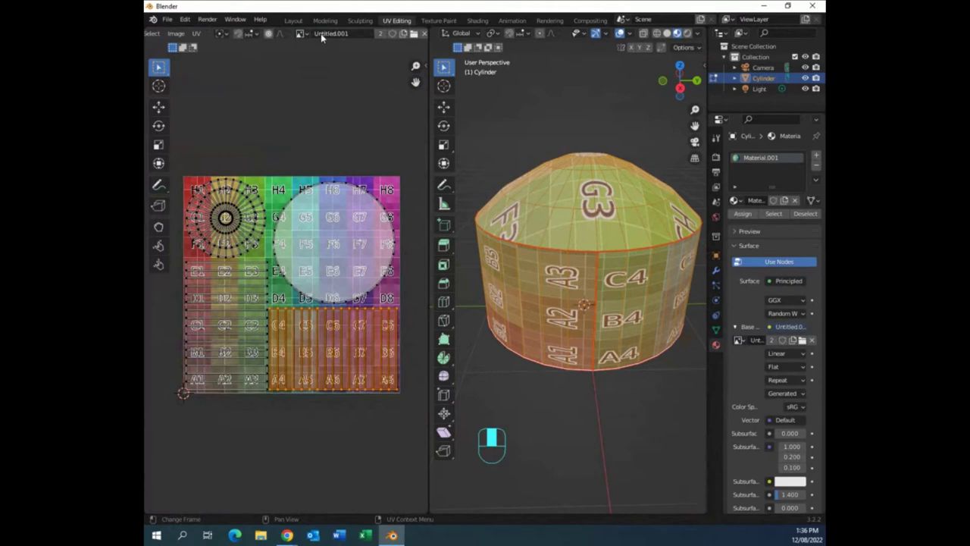
Unlink the color grid image from the UV editor and deselect all UV islands.
{"action": "left_click", "coordinate": [361, 33]}
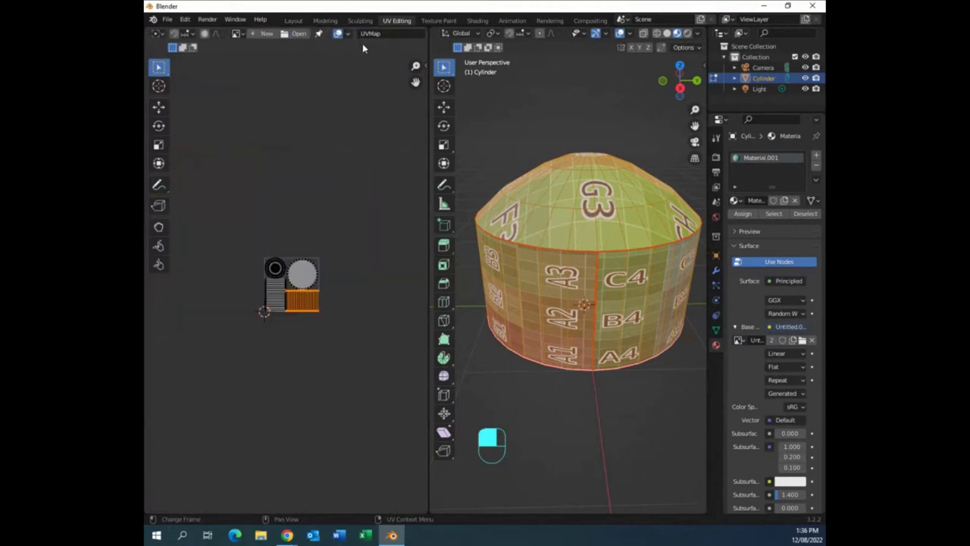
{"action": "scroll", "coordinate": [642, 336], "scroll_direction": "up", "scroll_amount": 1}
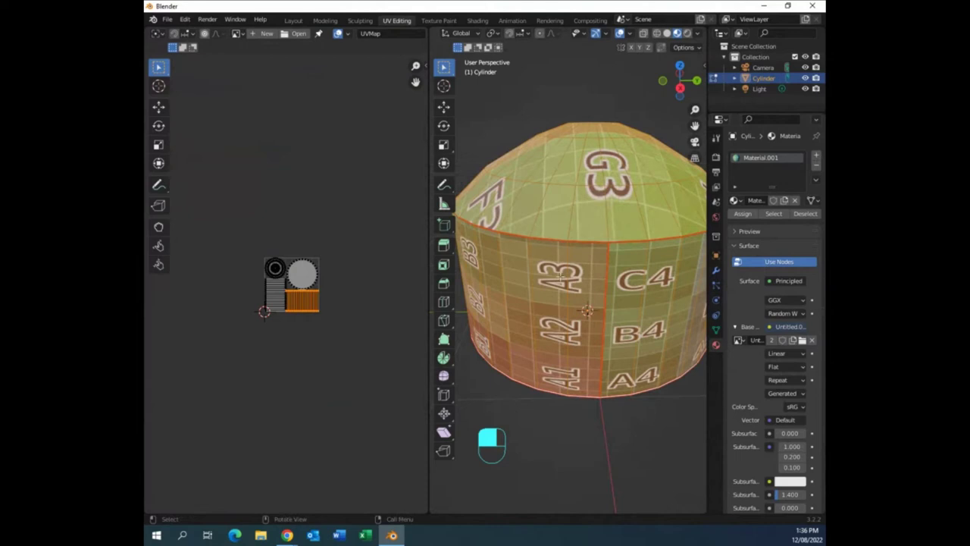
{"action": "scroll", "coordinate": [548, 312], "scroll_direction": "down", "scroll_amount": 1}
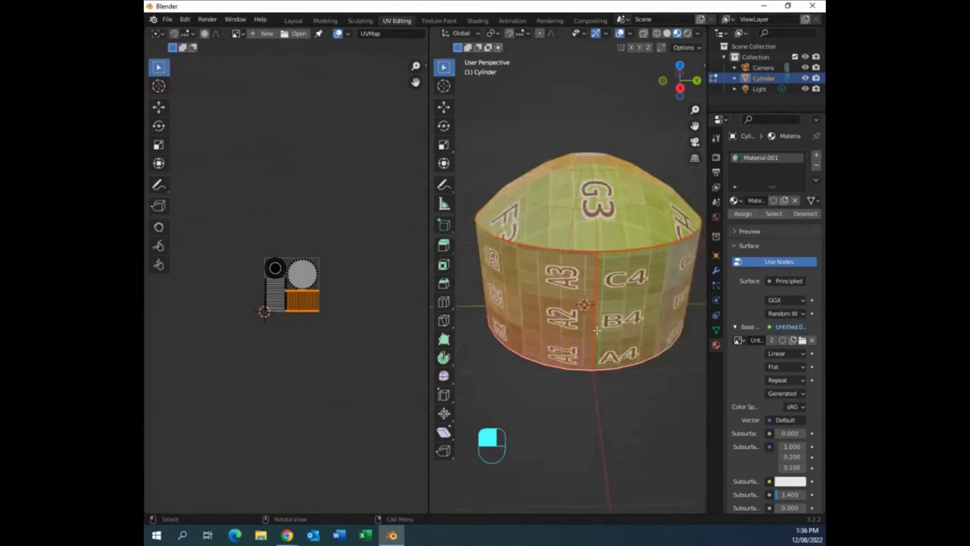
{"action": "mouse_move", "coordinate": [597, 329]}
{"action": "middle_mouse_down"}
{"action": "mouse_move", "coordinate": [637, 364]}
{"action": "mouse_move", "coordinate": [670, 292]}
{"action": "mouse_move", "coordinate": [590, 341]}
{"action": "middle_mouse_up"}
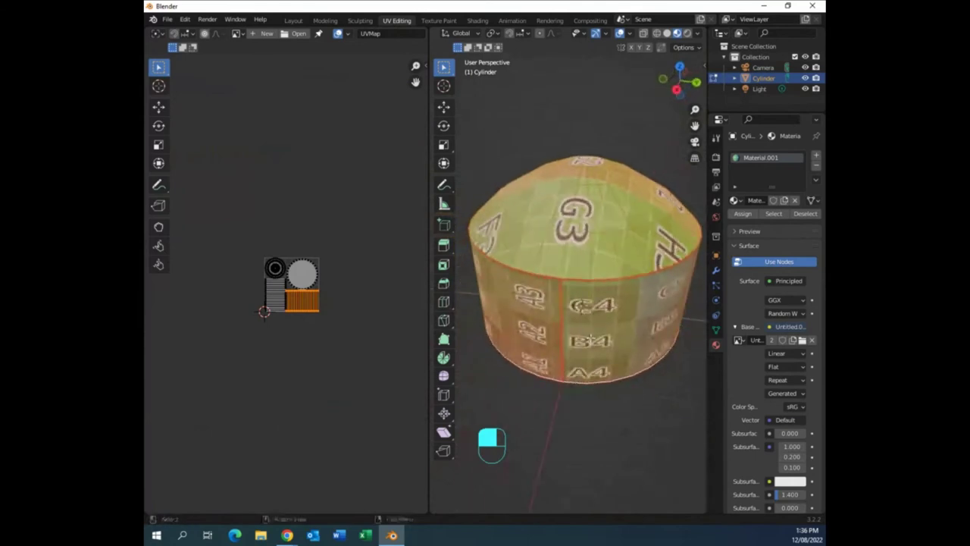
{"action": "scroll", "coordinate": [320, 372], "scroll_direction": "up", "scroll_amount": 5}
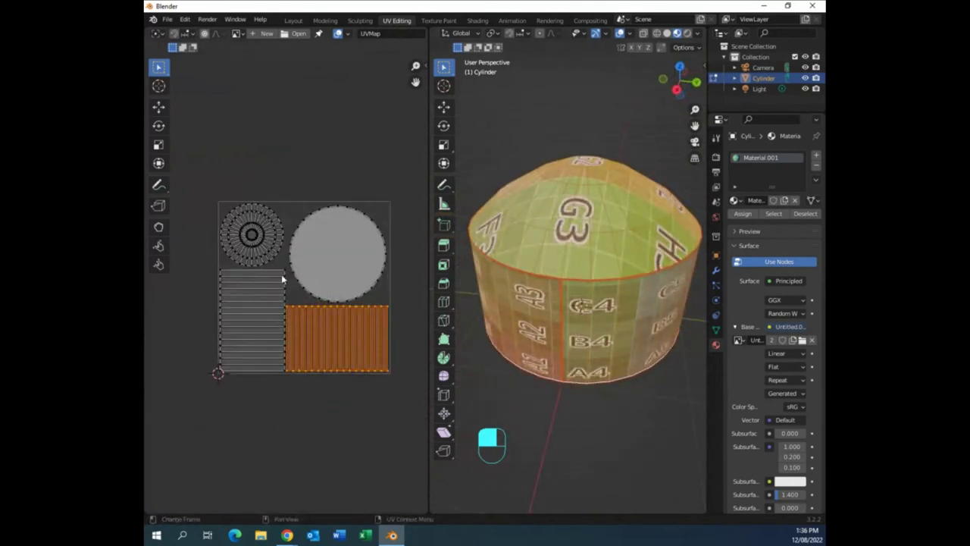
{"action": "key", "text": "a"}
{"action": "key", "text": "a"}
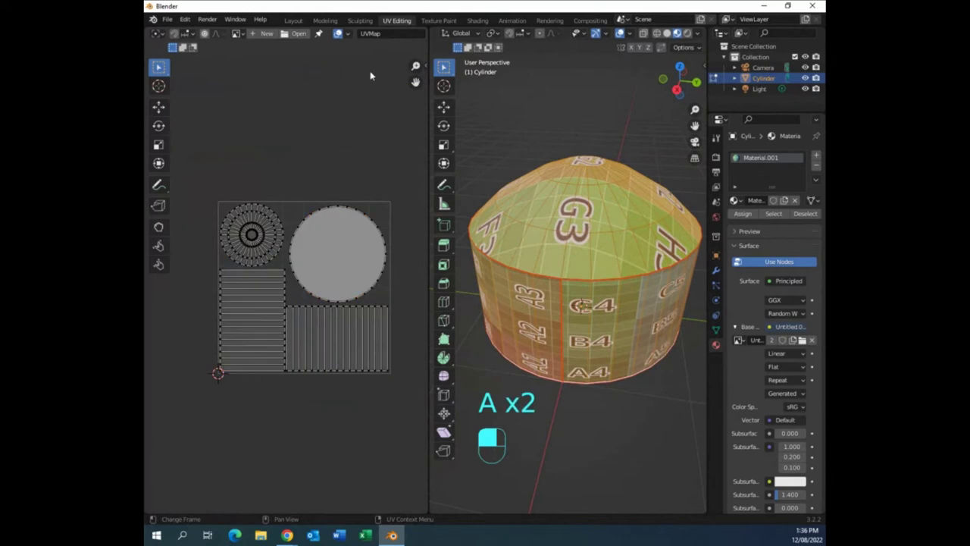
Start a UV layout export into the Skills West folder with the file name TOD_Wire.png.
{"action": "scroll", "coordinate": [264, 24], "scroll_direction": "down", "scroll_amount": 3}
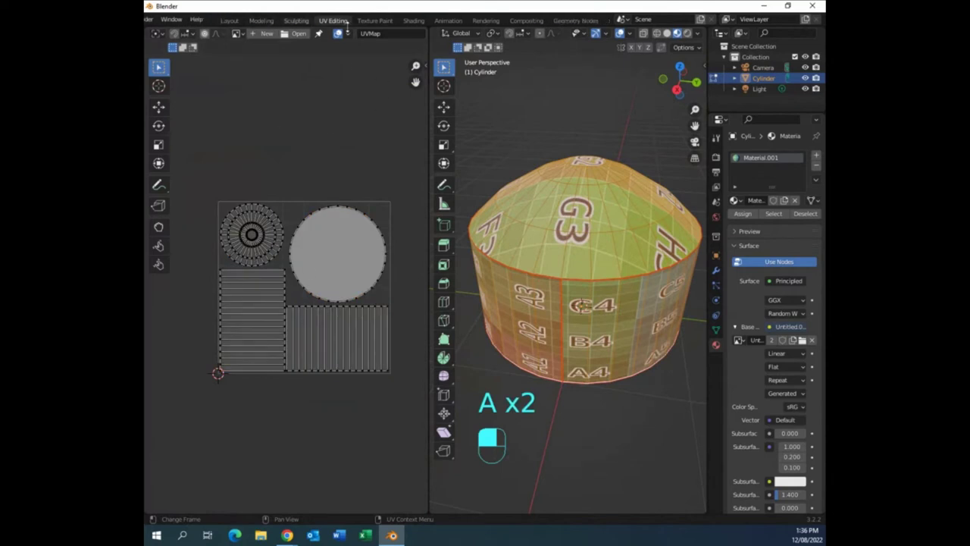
{"action": "scroll", "coordinate": [257, 36], "scroll_direction": "up", "scroll_amount": 6}
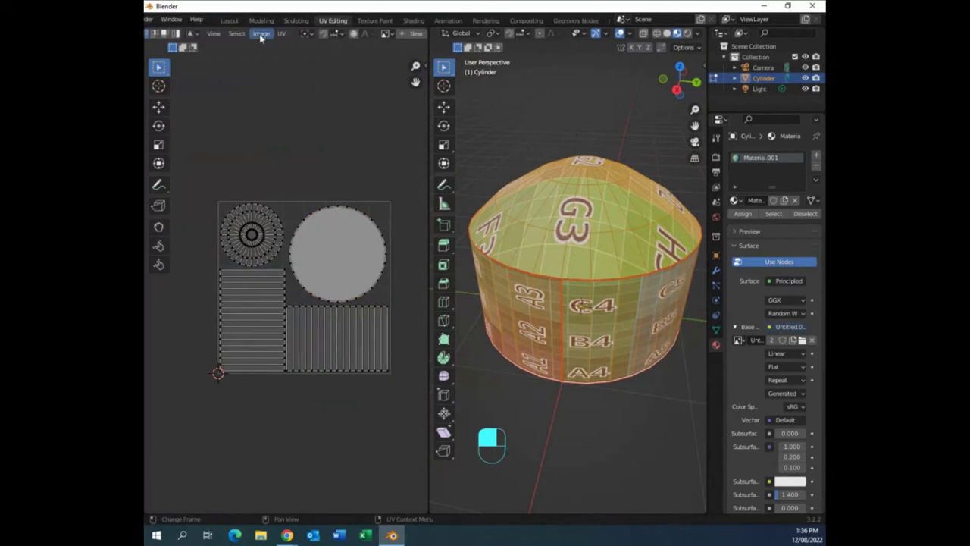
{"action": "scroll", "coordinate": [260, 37], "scroll_direction": "up", "scroll_amount": 2}
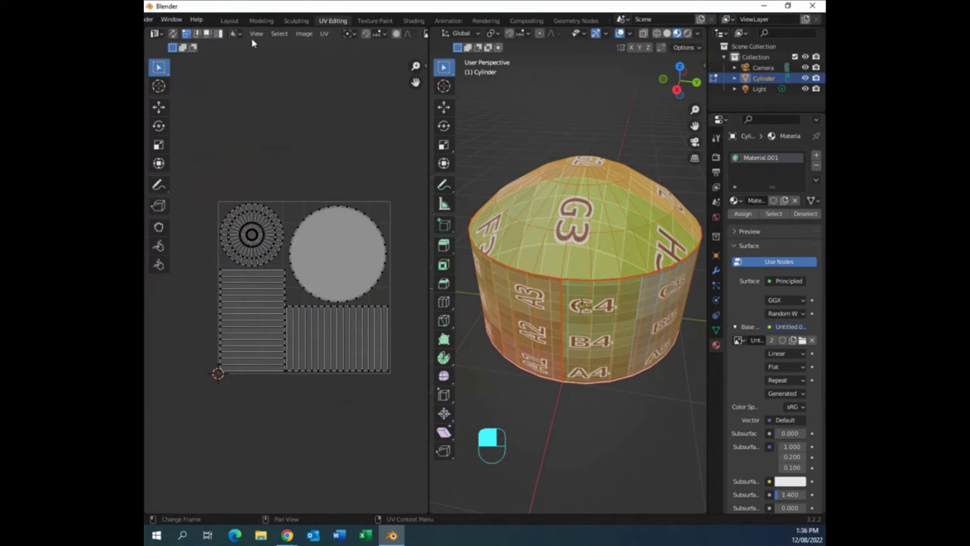
{"action": "left_click", "coordinate": [325, 35]}
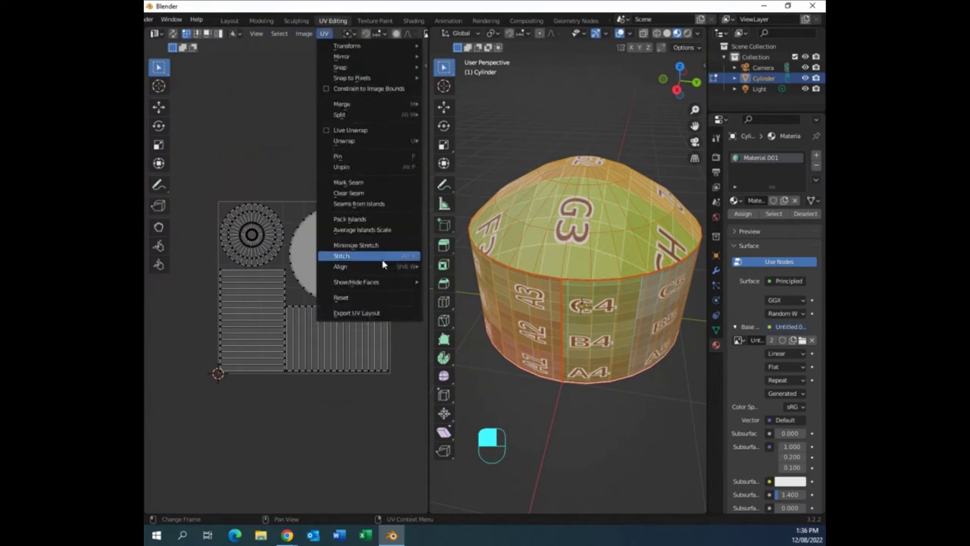
{"action": "left_click", "coordinate": [364, 313]}
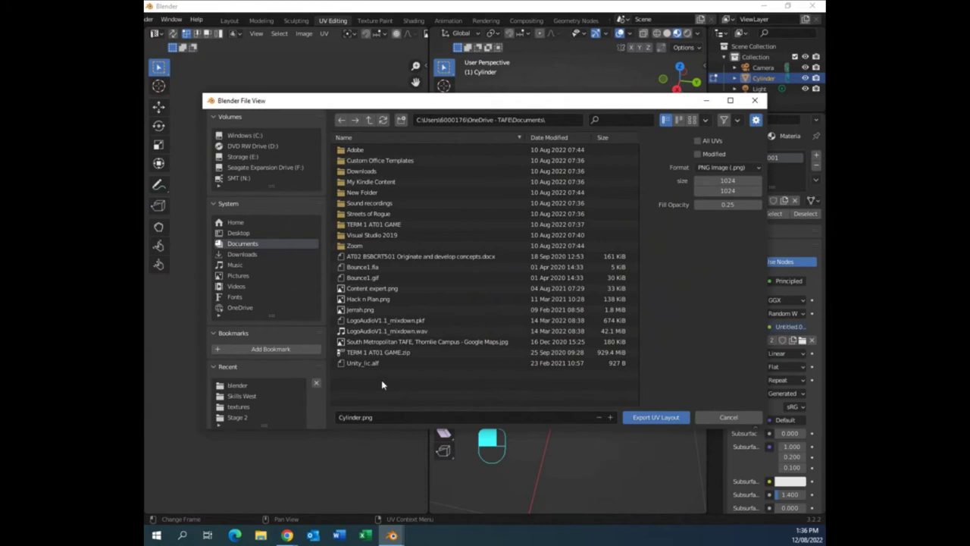
{"action": "left_click", "coordinate": [250, 398]}
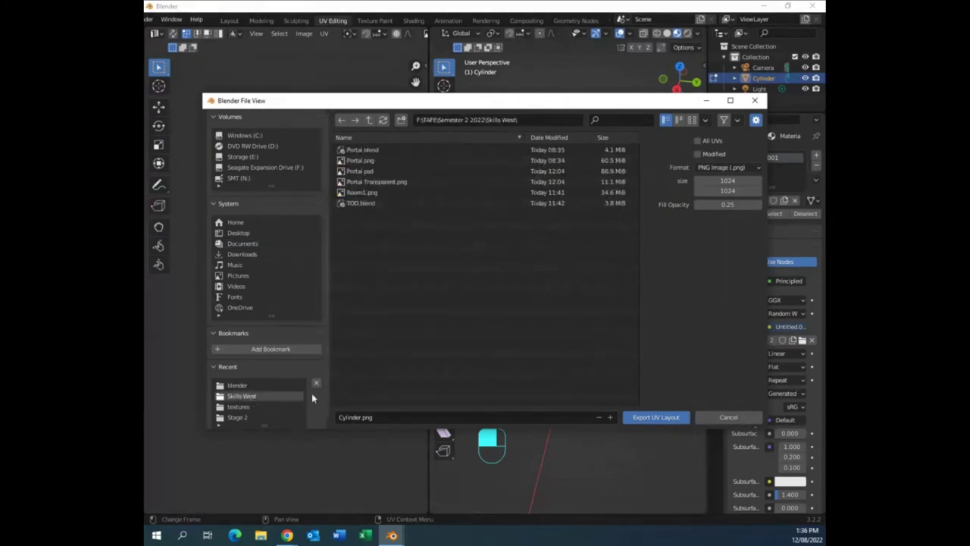
{"action": "double_click", "coordinate": [348, 417]}
{"action": "type", "text": "TOD"}
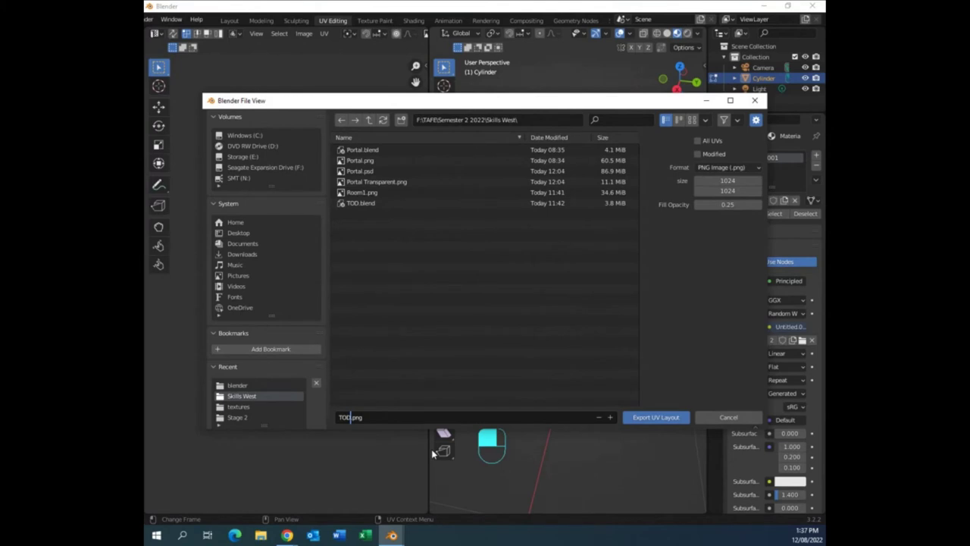
{"action": "type", "text": "_Wire"}
{"action": "left_click", "coordinate": [395, 421]}
Set the fill opacity of the exported UV layout to 0.
{"action": "left_click", "coordinate": [710, 205]}
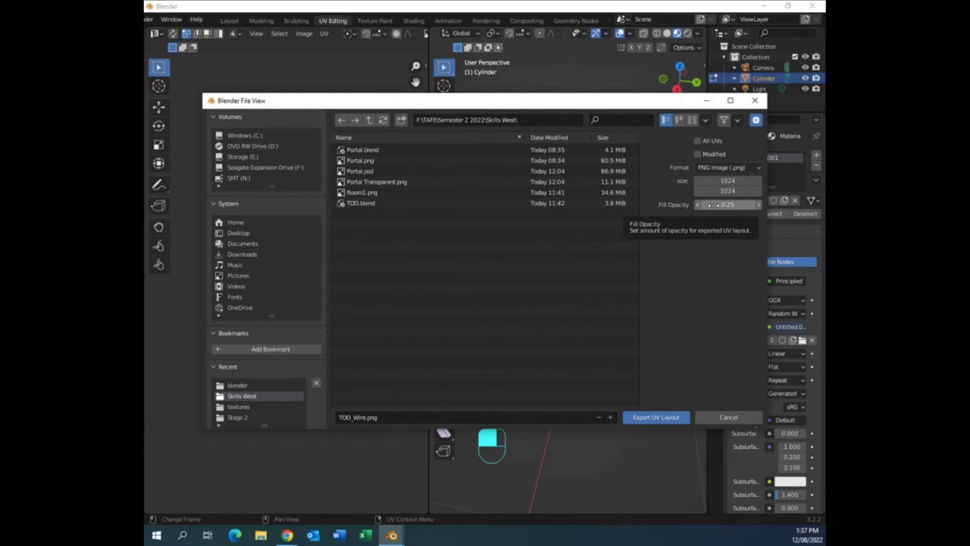
{"action": "left_click", "coordinate": [709, 205]}
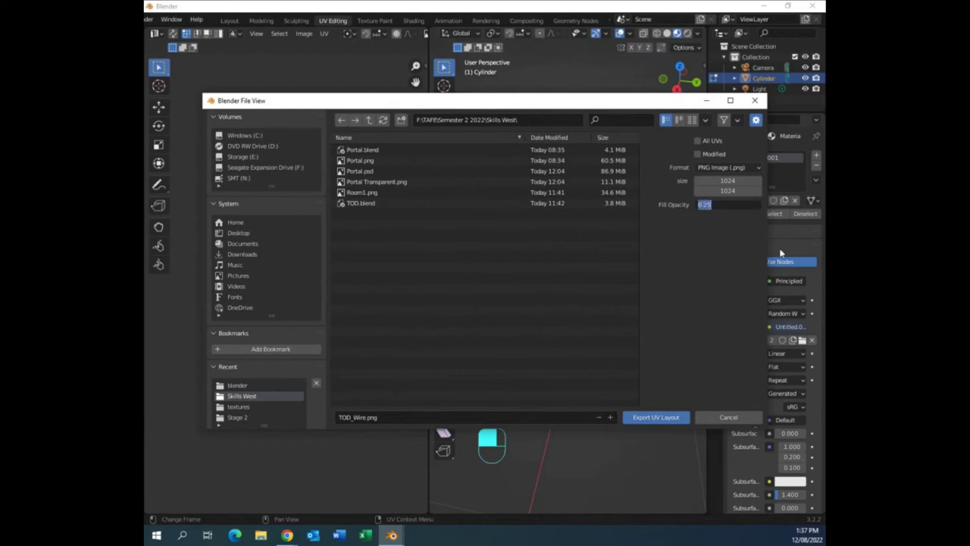
{"action": "type", "text": "0"}
{"action": "key", "text": "Return"}
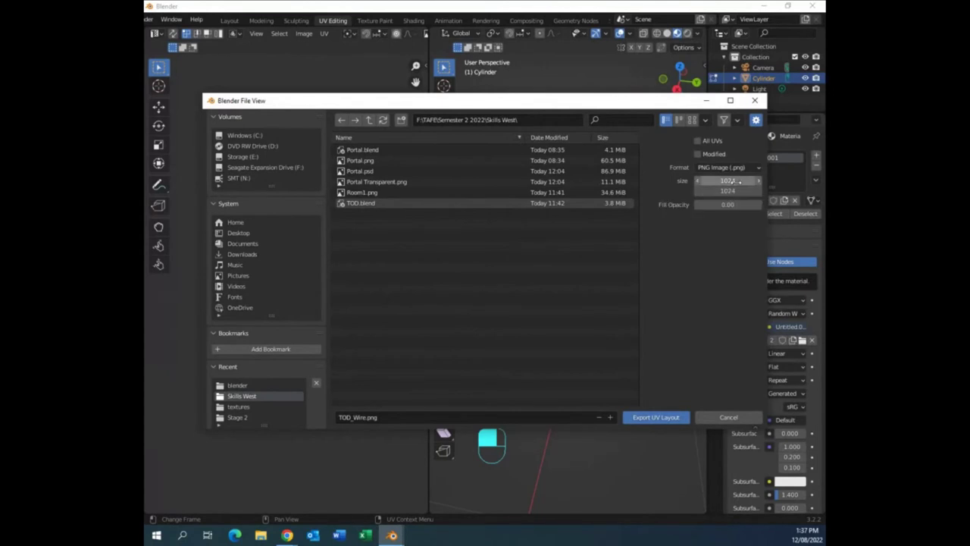
Multiply the first size value of the UV layout export by 4, making it 4096 px.
{"action": "left_click", "coordinate": [741, 180]}
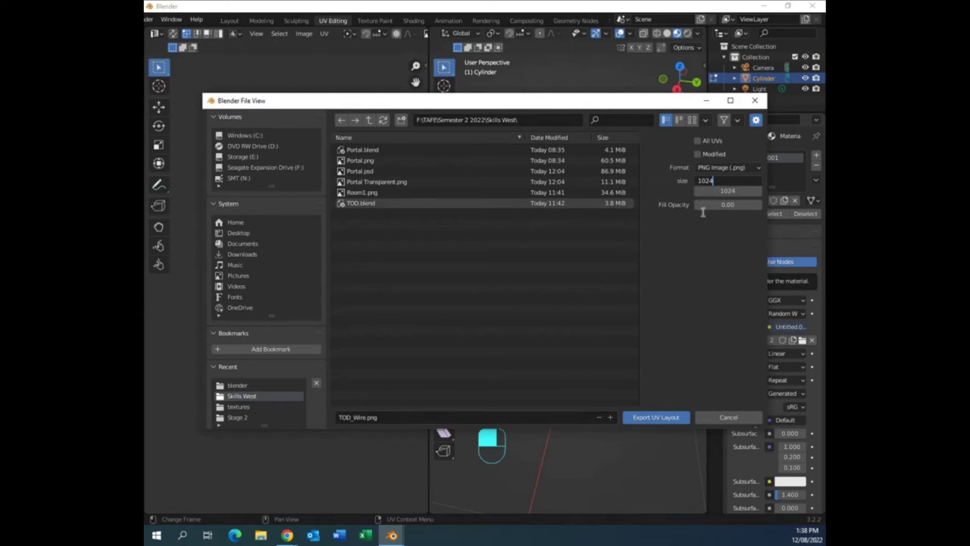
{"action": "double_click", "coordinate": [739, 181]}
{"action": "key", "text": "Return"}
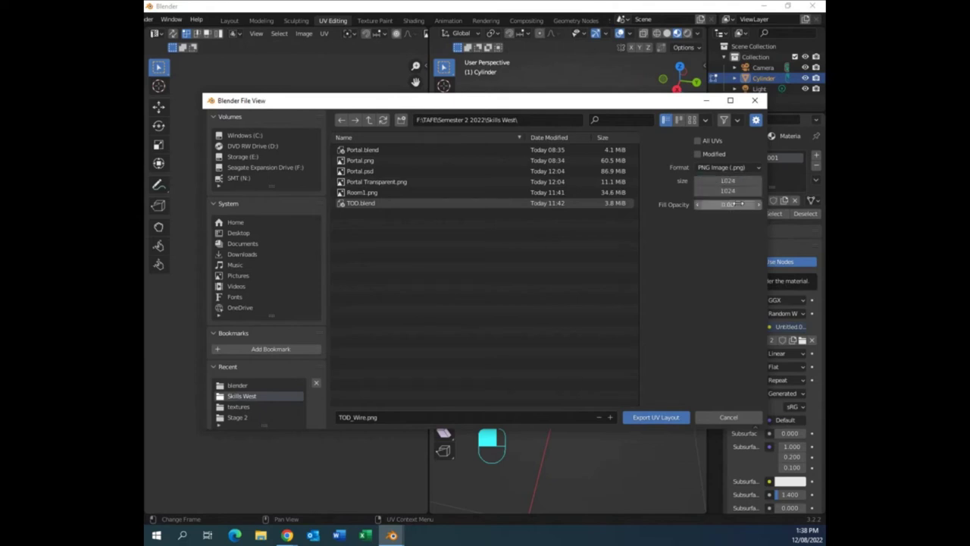
{"action": "left_click", "coordinate": [746, 180]}
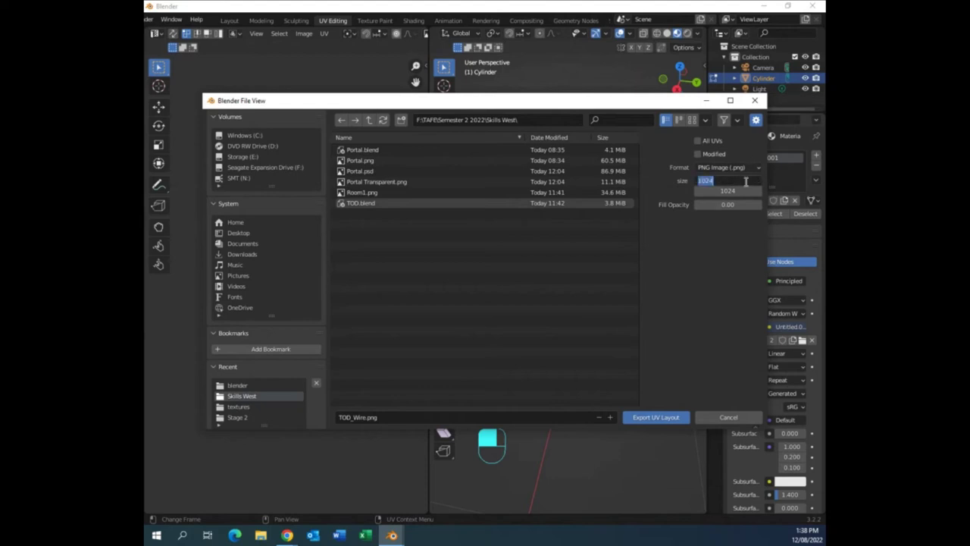
{"action": "left_click", "coordinate": [729, 184]}
{"action": "type", "text": "*4"}
{"action": "key", "text": "Return"}
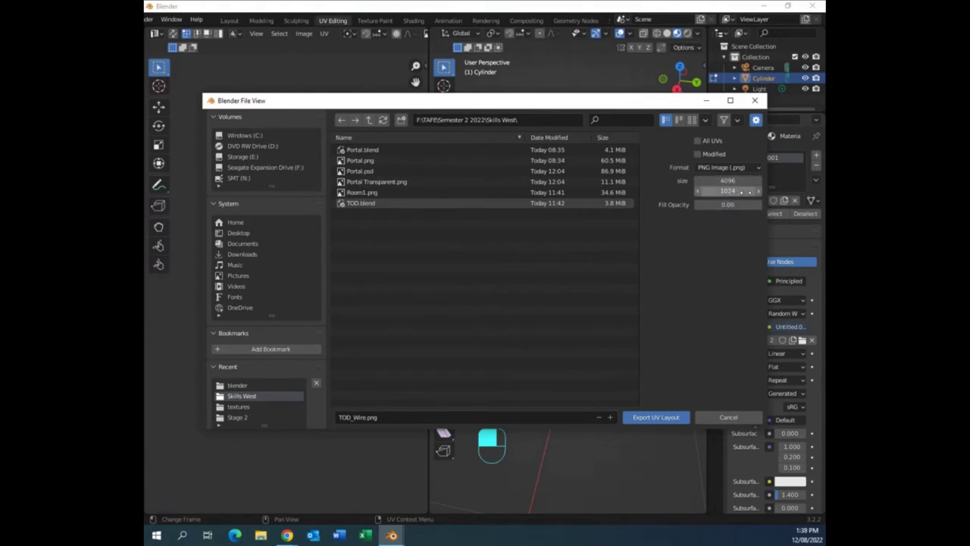
Set the second export size value to 4096 px and export the UV layout.
{"action": "left_click", "coordinate": [746, 191]}
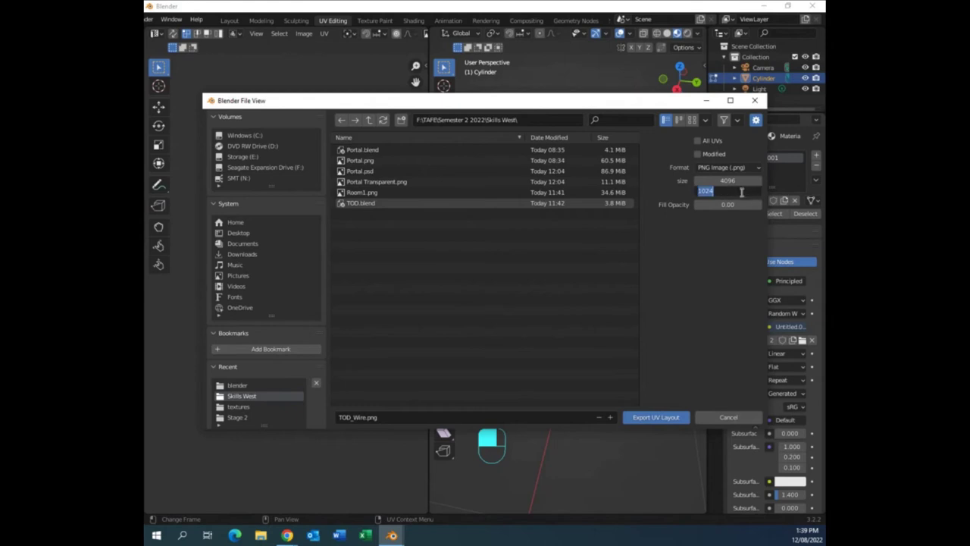
{"action": "left_click", "coordinate": [740, 191]}
{"action": "type", "text": "102"}
{"action": "key", "text": "Return"}
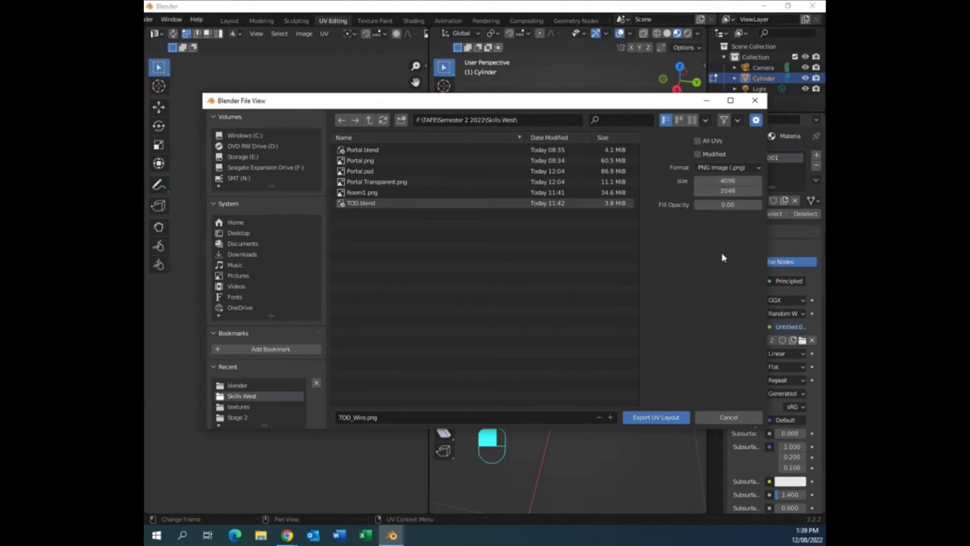
{"action": "left_click", "coordinate": [710, 192]}
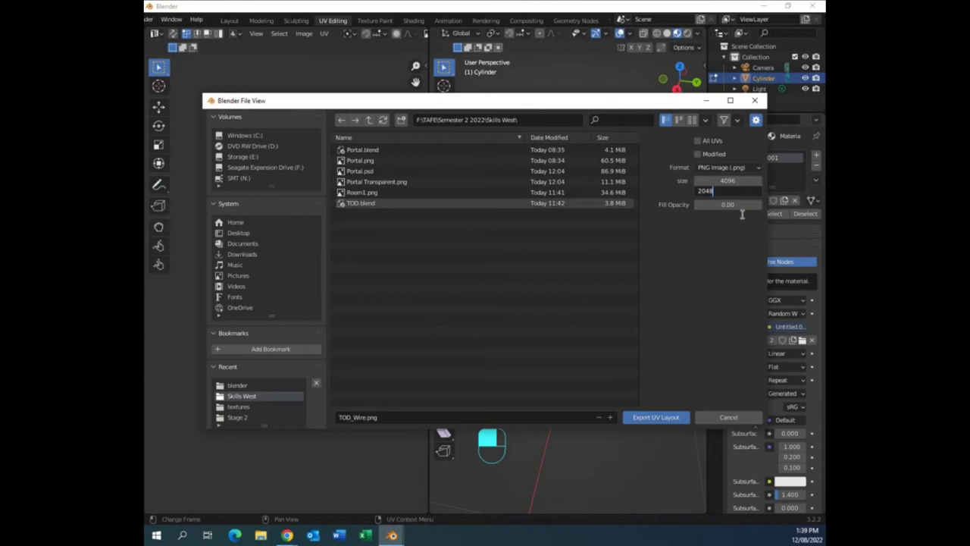
{"action": "type", "text": "*2"}
{"action": "key", "text": "Return"}
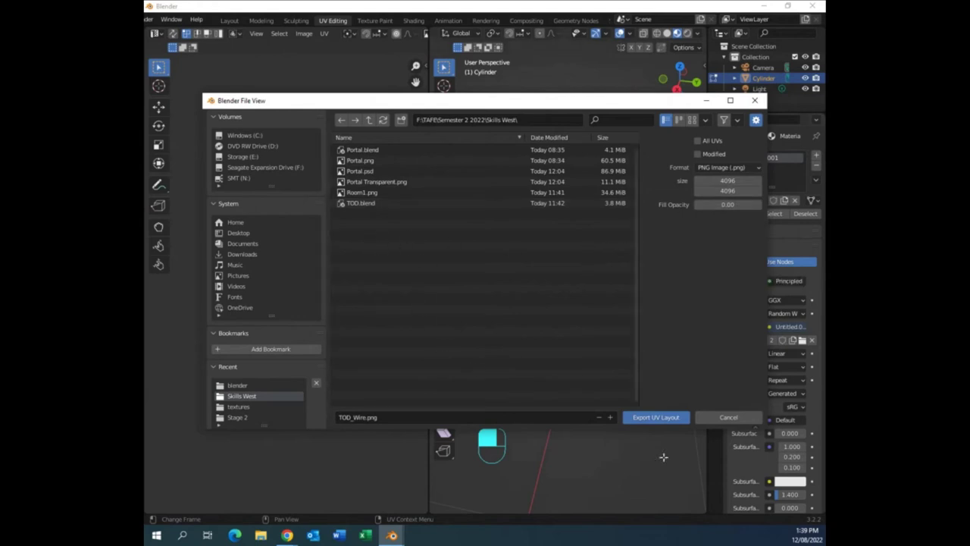
{"action": "left_click", "coordinate": [656, 417]}
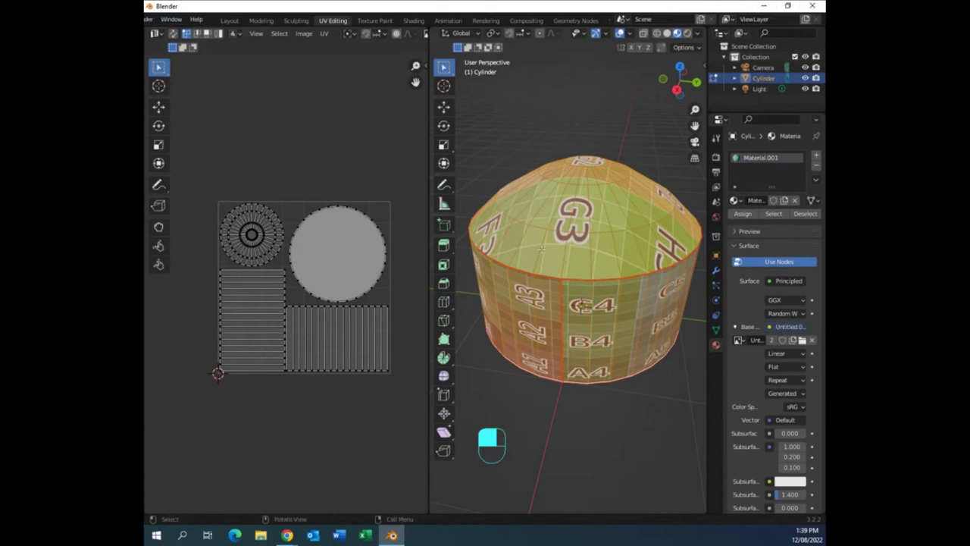
Minimize Blender and open the exported TOD_Wire.png from File Explorer's Skills West folder in Adobe Photoshop 2022.
{"action": "left_click", "coordinate": [763, 6]}
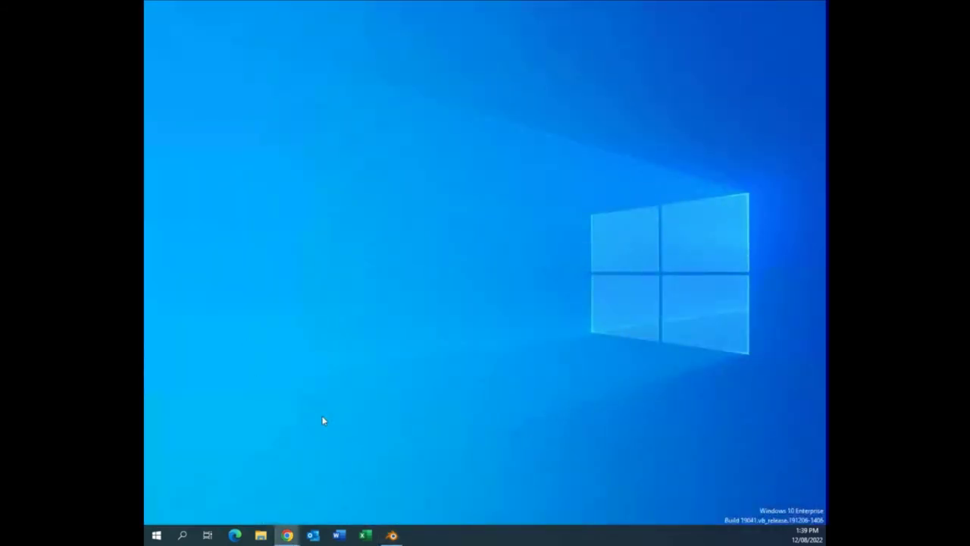
{"action": "left_click", "coordinate": [260, 535]}
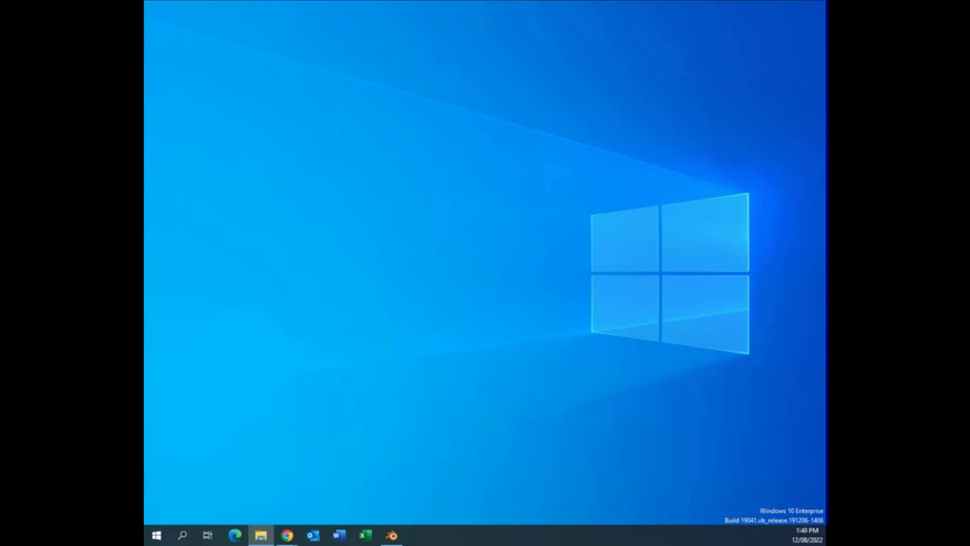
{"action": "left_click_drag", "start_coordinate": [144, 175], "coordinate": [191, 173]}
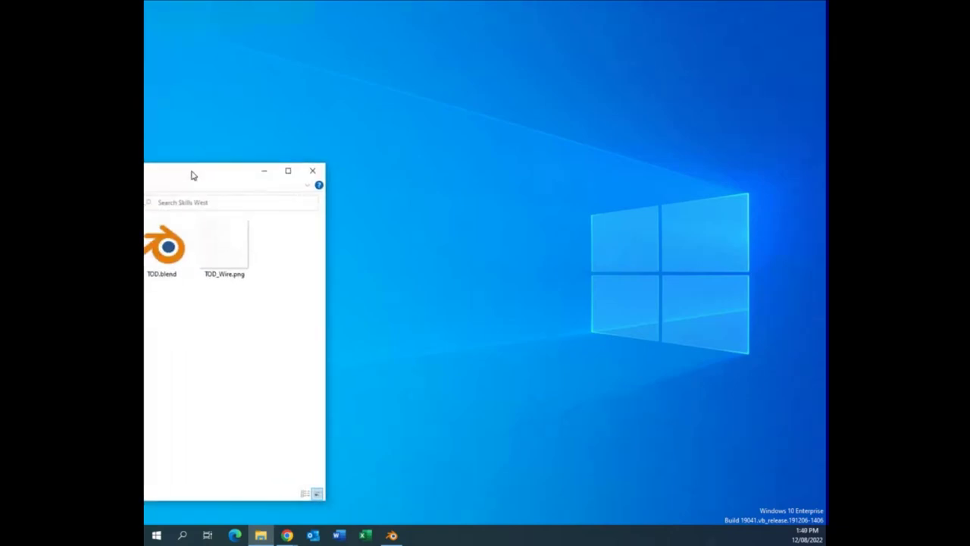
{"action": "left_click", "coordinate": [230, 251]}
{"action": "right_click", "coordinate": [230, 251]}
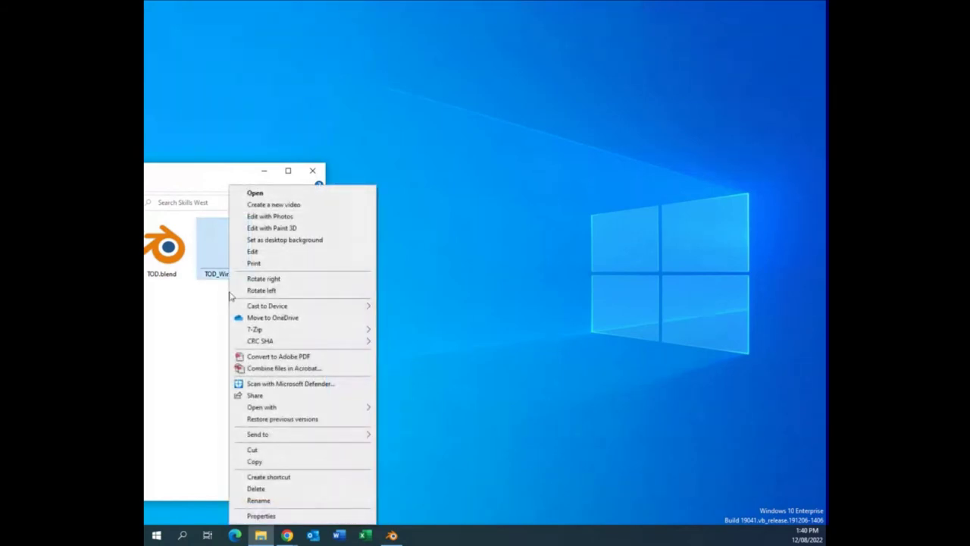
{"action": "mouse_move", "coordinate": [281, 413]}
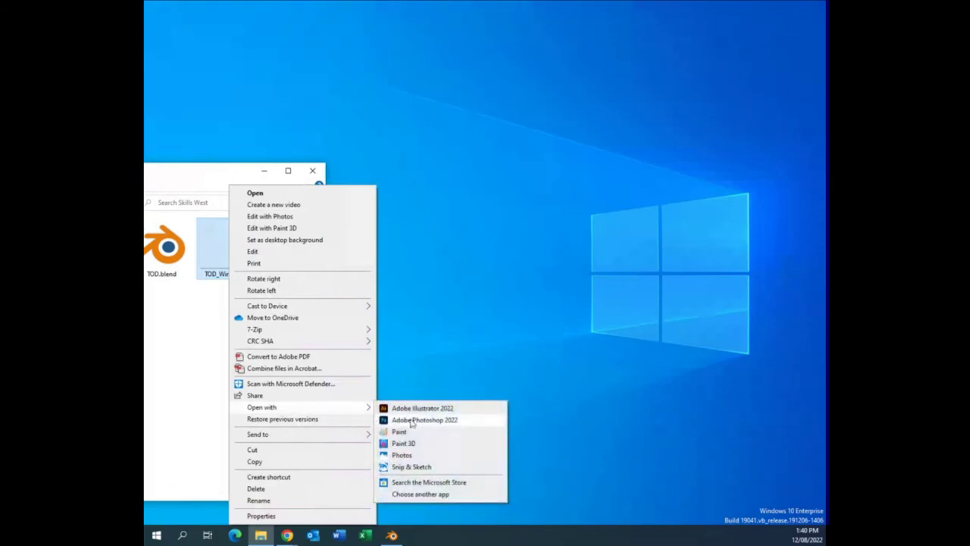
{"action": "left_click", "coordinate": [410, 418]}
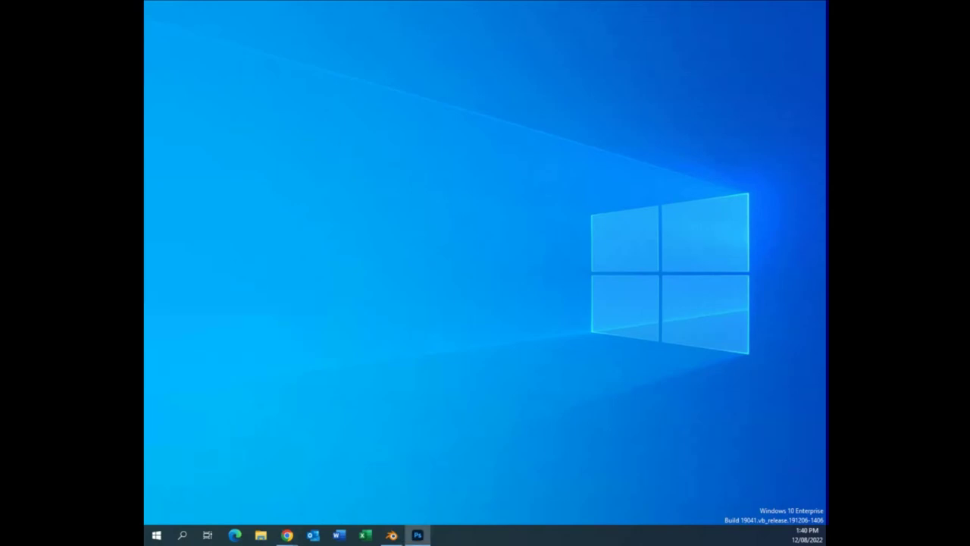
Bring the Photoshop window to the front, maximize it and collapse the History panel.
{"action": "left_click", "coordinate": [418, 535]}
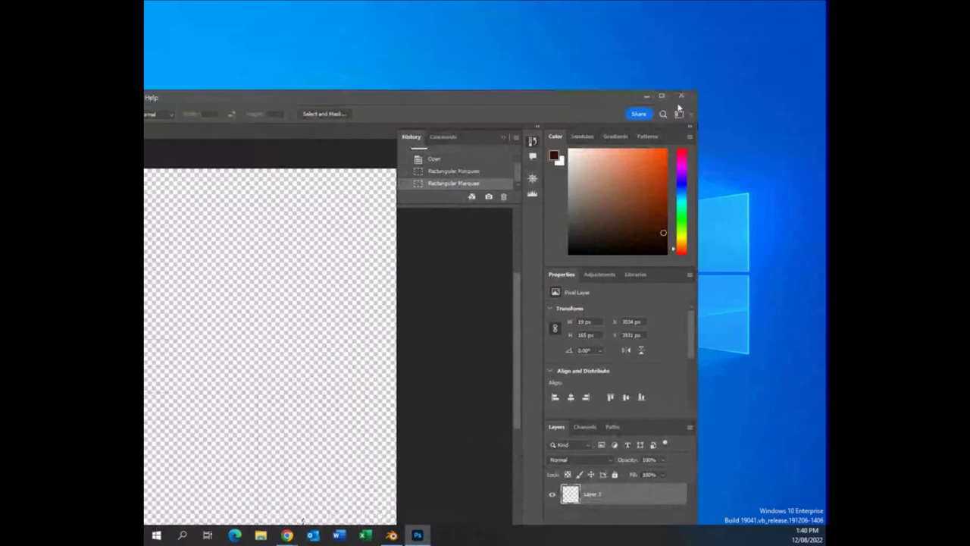
{"action": "left_click", "coordinate": [662, 97]}
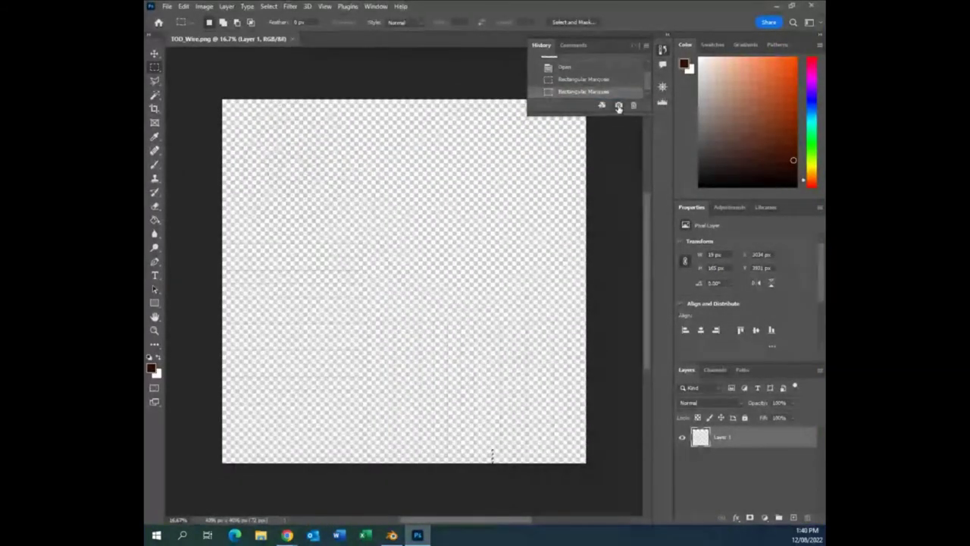
{"action": "left_click", "coordinate": [662, 49]}
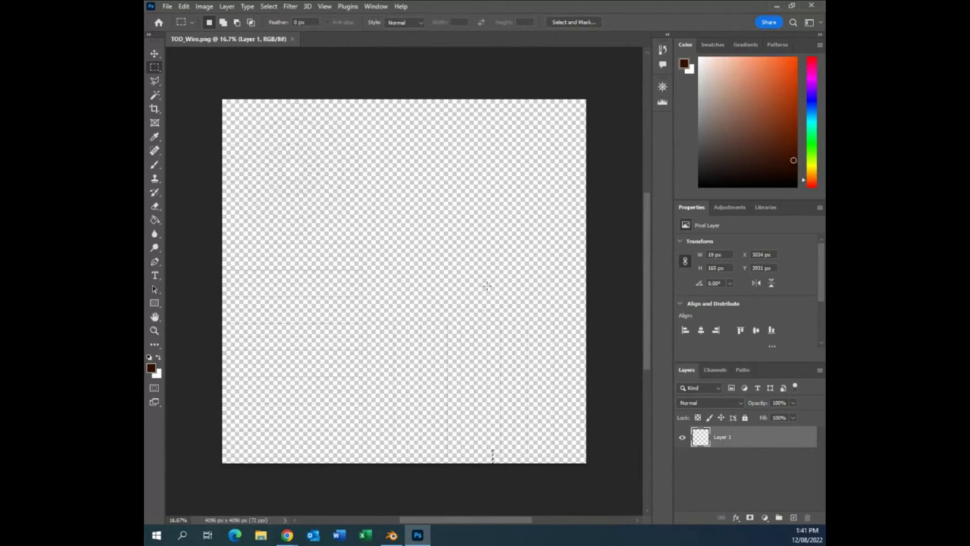
Rename Layer 1 as Wire and lock the whole layer.
{"action": "double_click", "coordinate": [721, 438]}
{"action": "type", "text": "Wire"}
{"action": "left_click", "coordinate": [744, 418]}
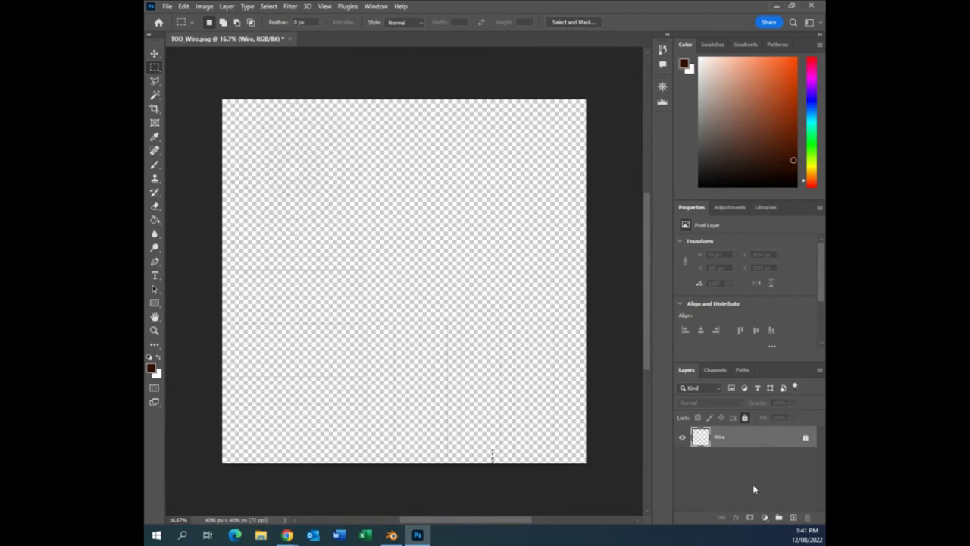
Switch to Blender, rename the Cylinder object as TOD in the scene collection, and minimize Blender again.
{"action": "left_click", "coordinate": [390, 536]}
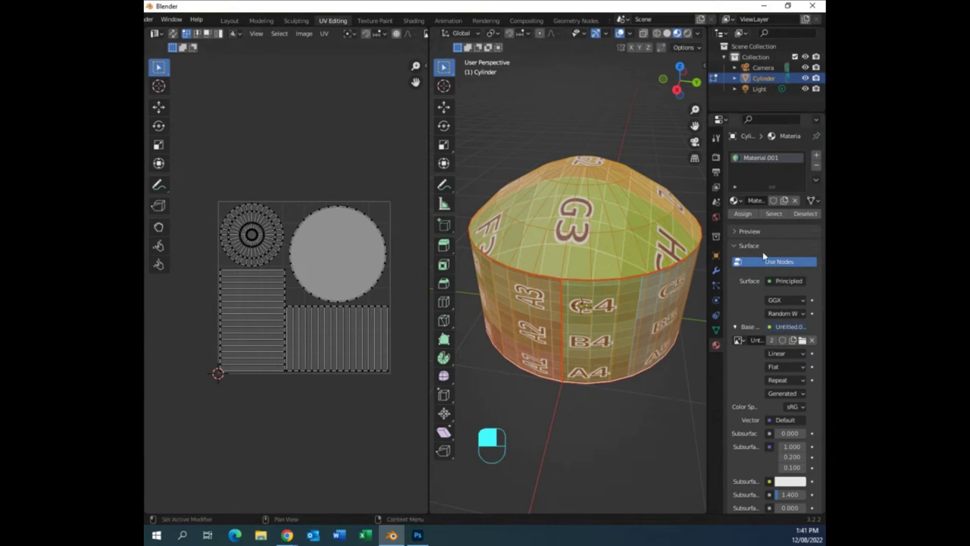
{"action": "double_click", "coordinate": [766, 79]}
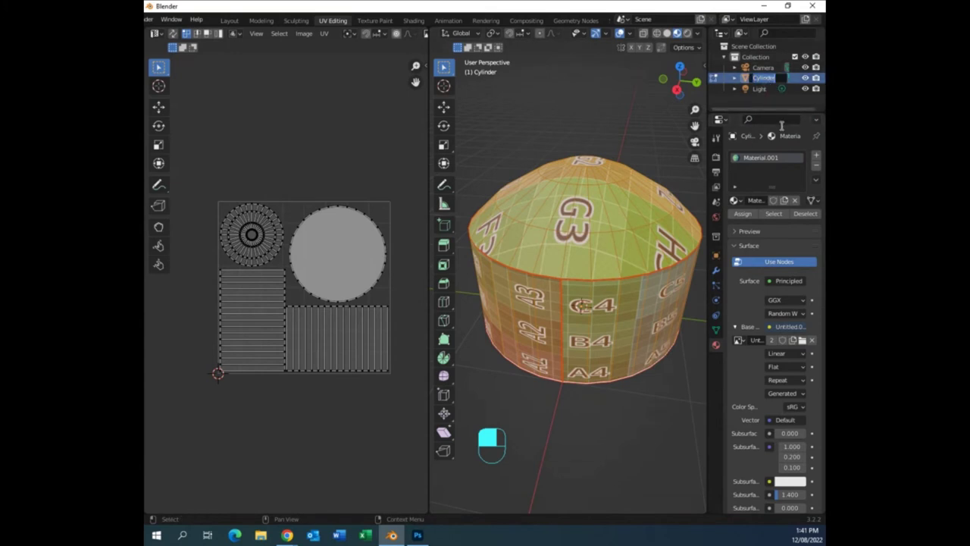
{"action": "type", "text": "TC"}
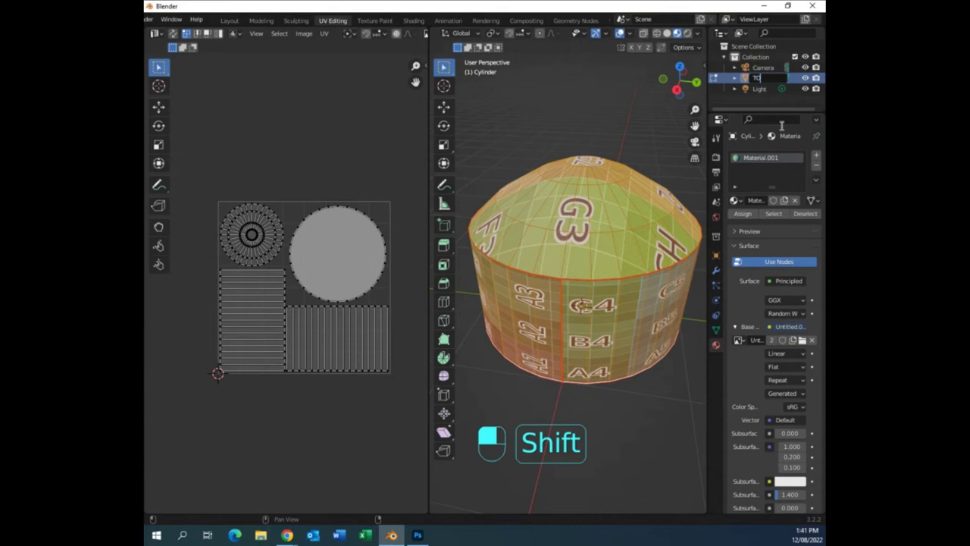
{"action": "type", "text": "D"}
{"action": "key", "text": "Return"}
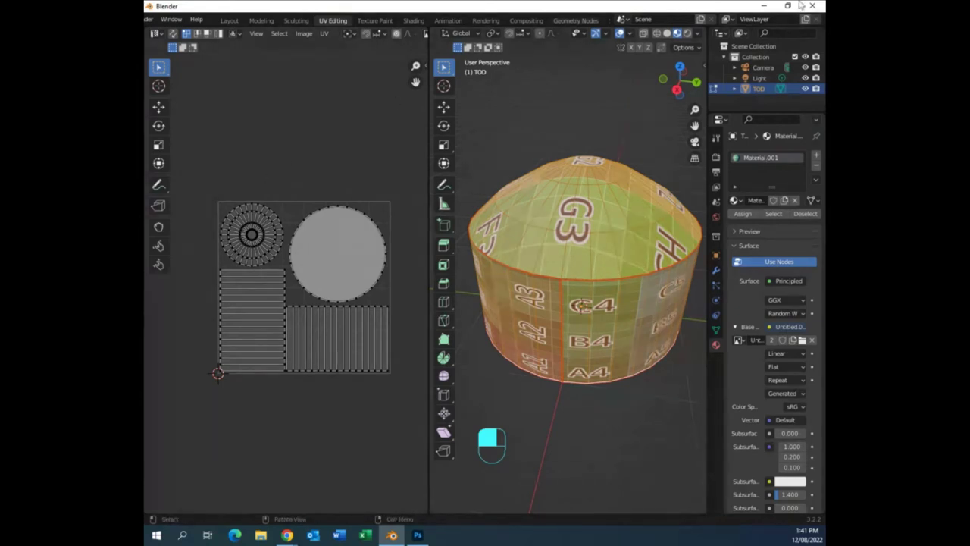
{"action": "left_click", "coordinate": [763, 5]}
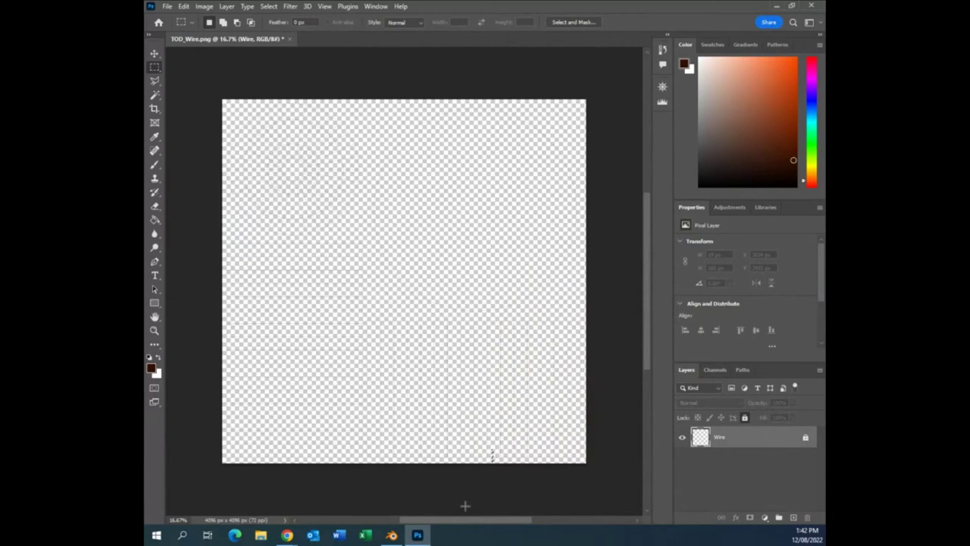
Switch to File Explorer's Textures folder, look through its Ground subfolder, and return to Textures.
{"action": "mouse_move", "coordinate": [287, 533]}
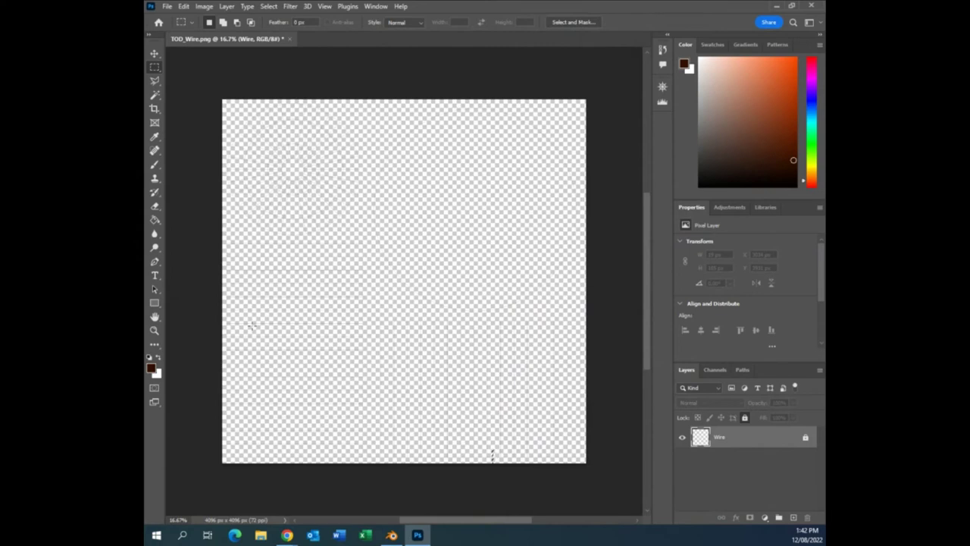
{"action": "left_click", "coordinate": [262, 537]}
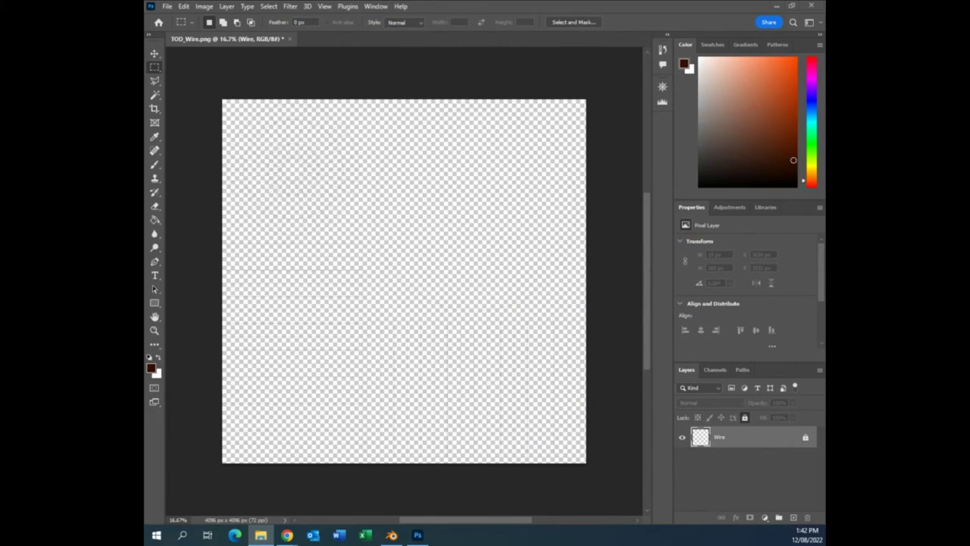
{"action": "left_click", "coordinate": [261, 535]}
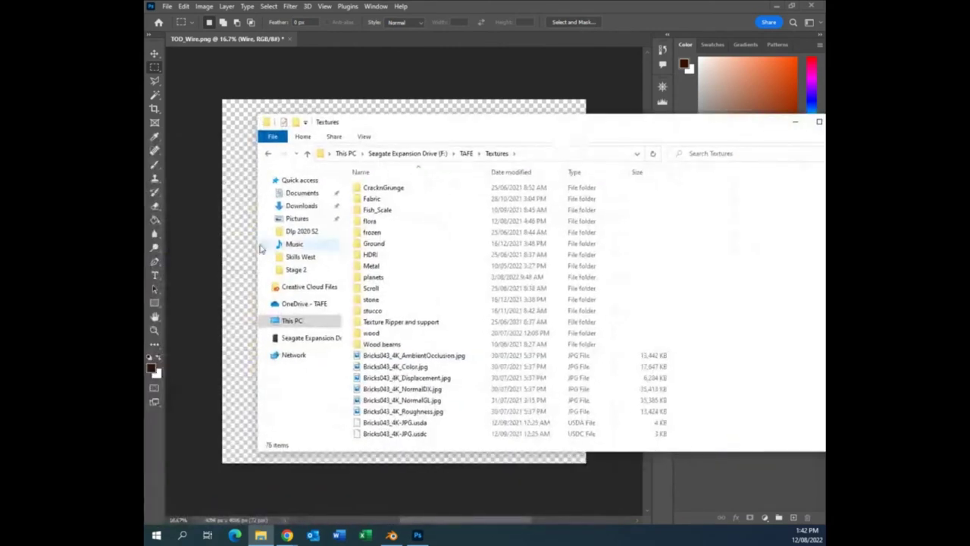
{"action": "double_click", "coordinate": [381, 244]}
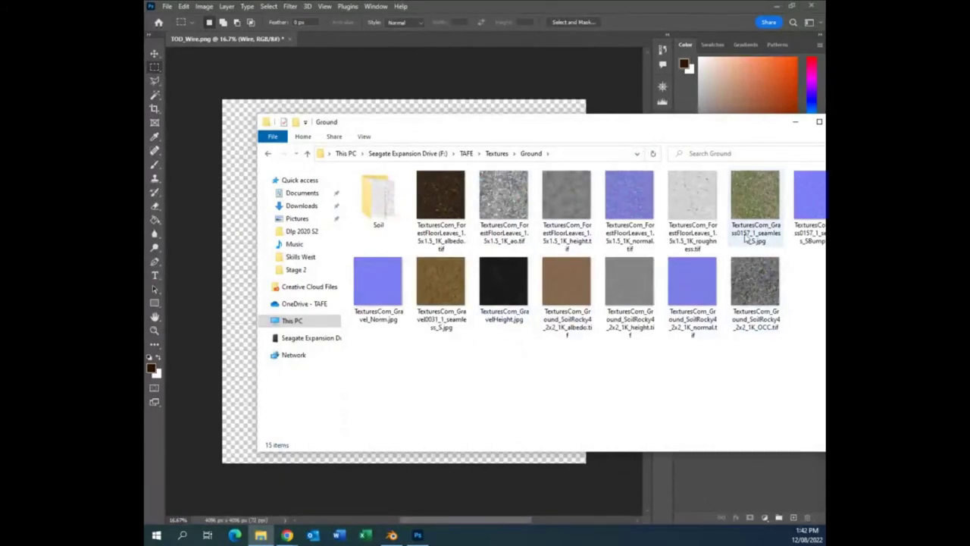
{"action": "left_click_drag", "start_coordinate": [604, 134], "coordinate": [586, 154]}
{"action": "left_click", "coordinate": [478, 174]}
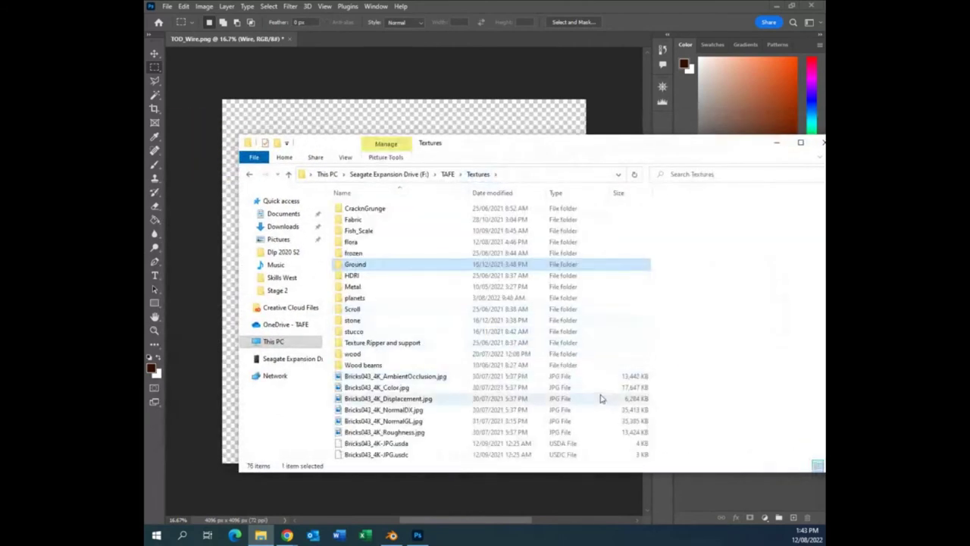
Display the contents of the Textures folder as large icons.
{"action": "scroll", "coordinate": [588, 391], "scroll_direction": "down", "scroll_amount": 2}
{"action": "scroll", "coordinate": [589, 385], "scroll_direction": "down", "scroll_amount": 12}
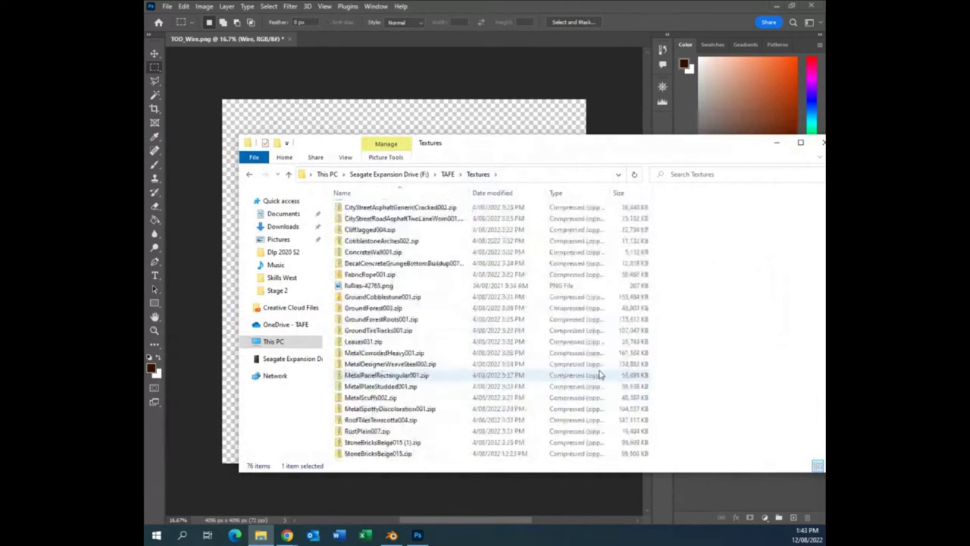
{"action": "right_click", "coordinate": [745, 291]}
{"action": "mouse_move", "coordinate": [744, 295]}
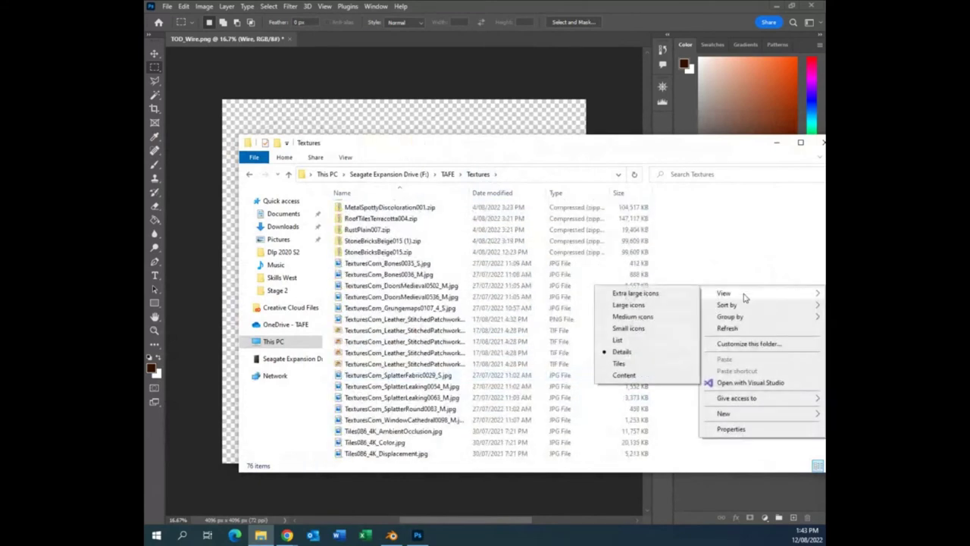
{"action": "left_click", "coordinate": [662, 307]}
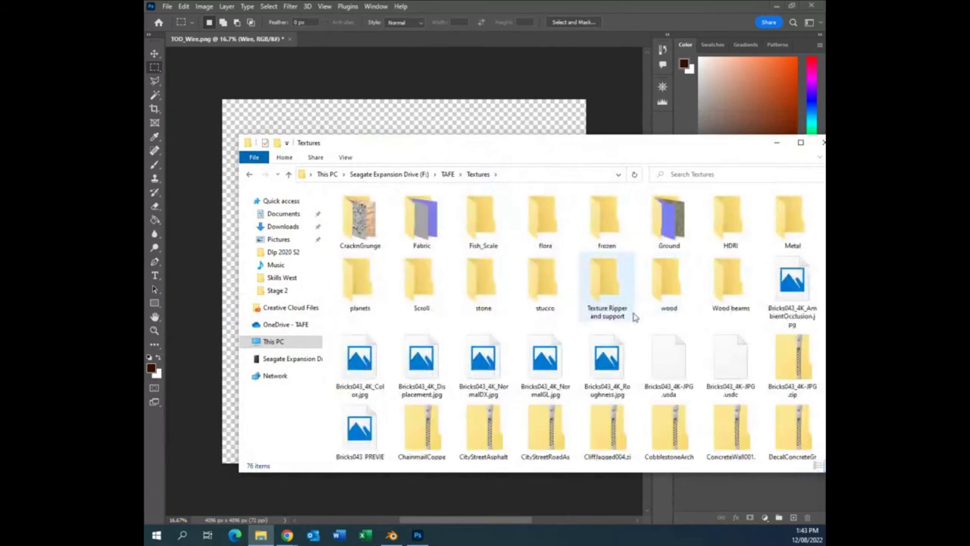
Extract Tiles086_4K-JPG.zip into the current Textures folder with 7-Zip.
{"action": "scroll", "coordinate": [633, 318], "scroll_direction": "down", "scroll_amount": 3}
{"action": "scroll", "coordinate": [633, 318], "scroll_direction": "down", "scroll_amount": 3}
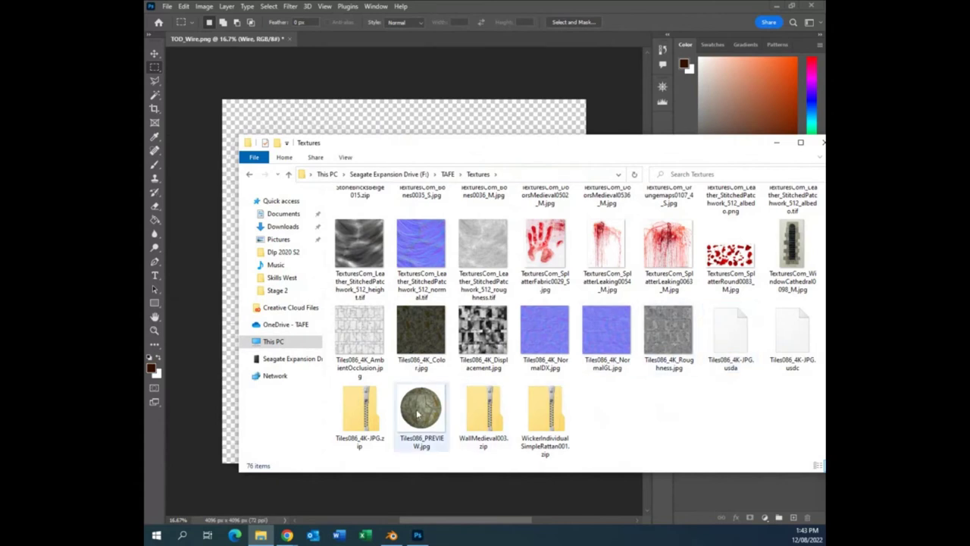
{"action": "left_click", "coordinate": [360, 409]}
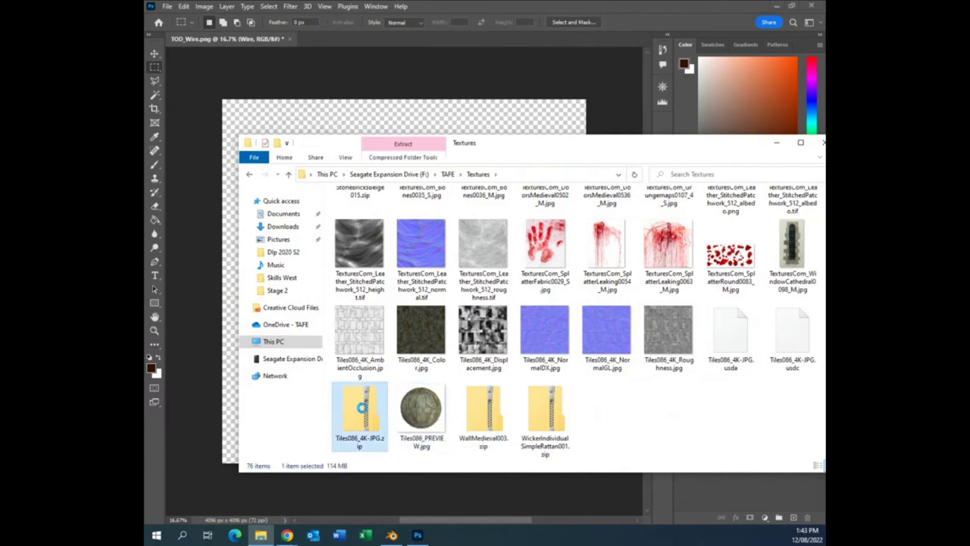
{"action": "right_click", "coordinate": [360, 408]}
{"action": "mouse_move", "coordinate": [423, 236]}
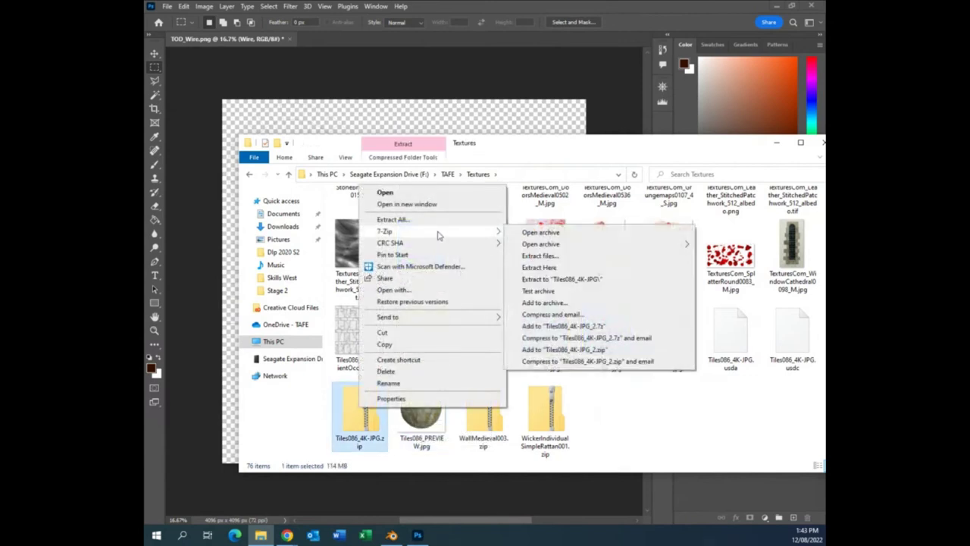
{"action": "left_click", "coordinate": [553, 270]}
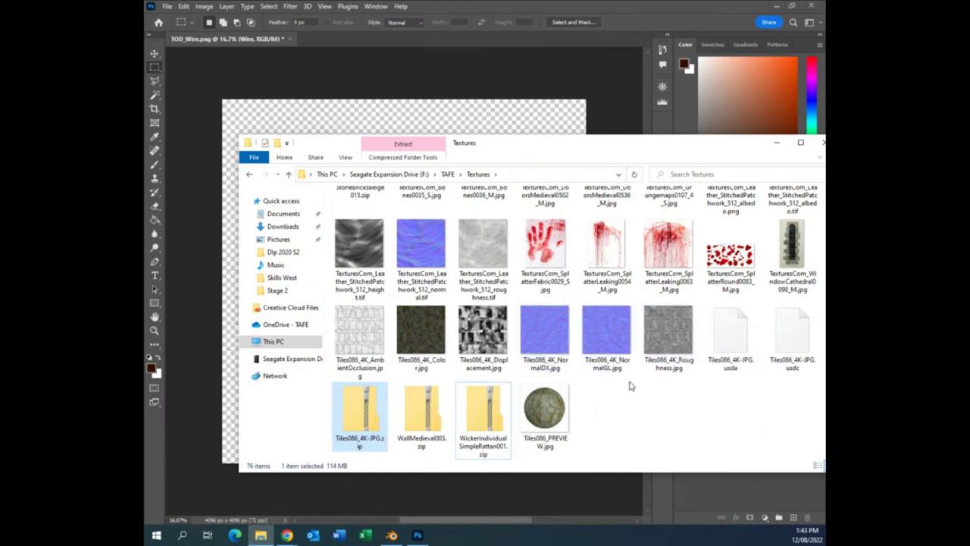
Browse the Textures folder's thumbnails for suitable stone textures, checking the Bricks043 images, Tiles086_4K_Color.jpg and the texture subfolders.
{"action": "scroll", "coordinate": [631, 385], "scroll_direction": "up", "scroll_amount": 5}
{"action": "scroll", "coordinate": [629, 386], "scroll_direction": "down", "scroll_amount": 3}
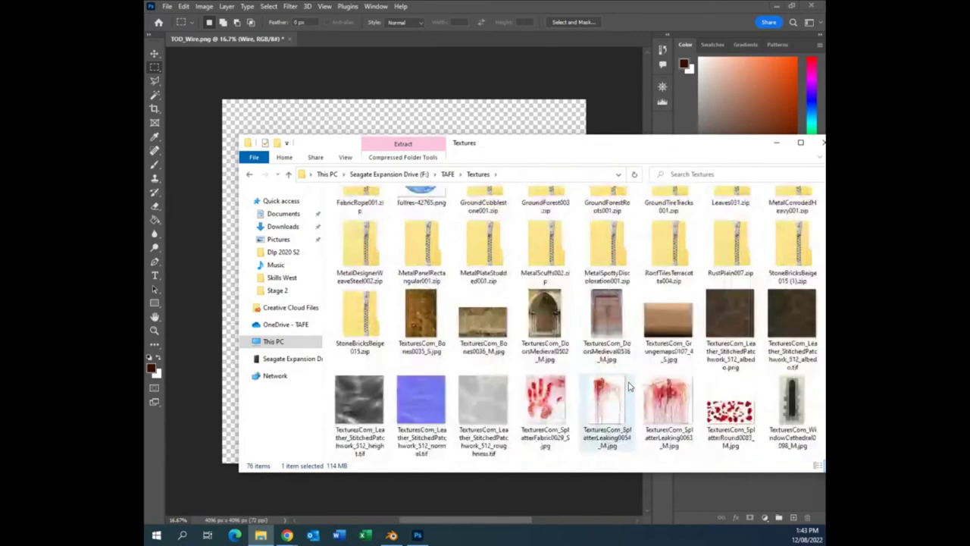
{"action": "scroll", "coordinate": [629, 386], "scroll_direction": "up", "scroll_amount": 5}
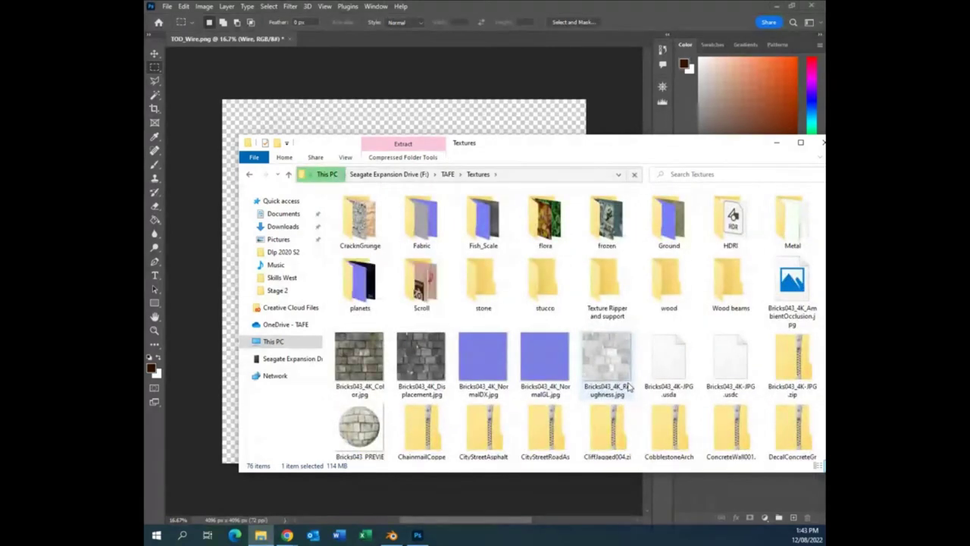
{"action": "scroll", "coordinate": [627, 386], "scroll_direction": "down", "scroll_amount": 1}
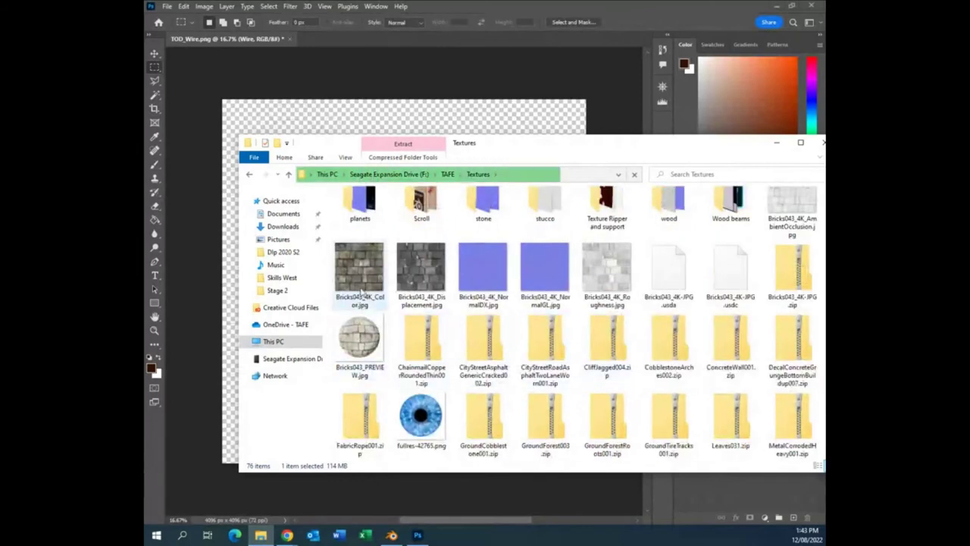
{"action": "scroll", "coordinate": [700, 435], "scroll_direction": "up", "scroll_amount": 1}
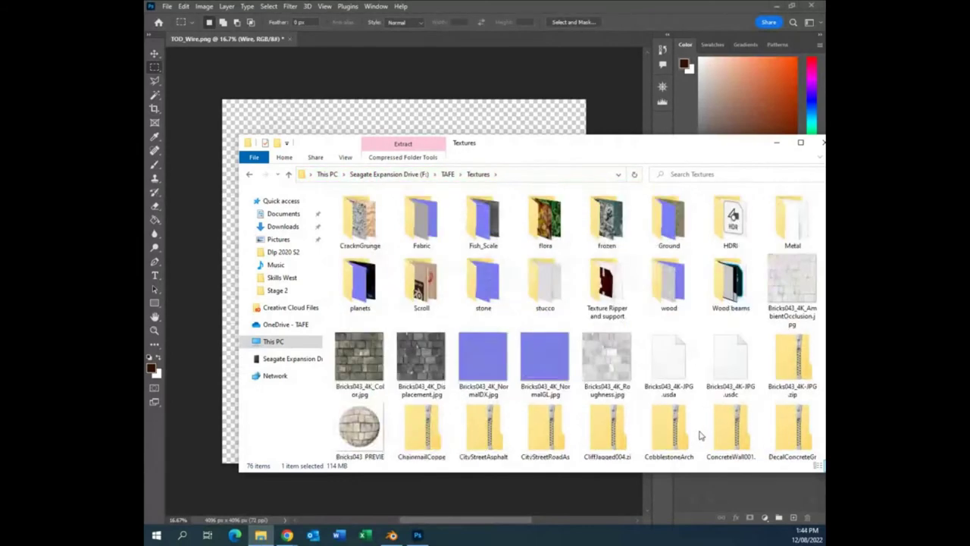
{"action": "scroll", "coordinate": [700, 435], "scroll_direction": "down", "scroll_amount": 5}
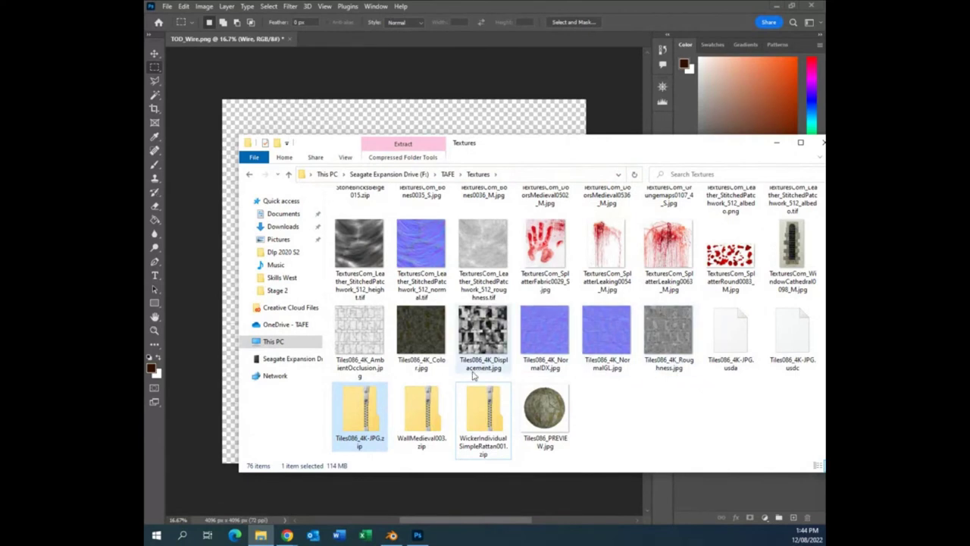
{"action": "left_click", "coordinate": [419, 339]}
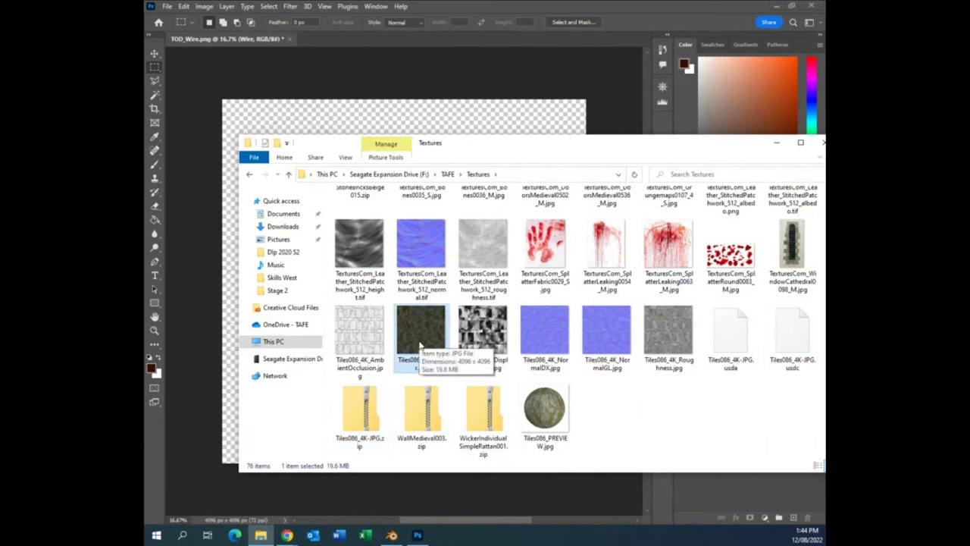
{"action": "scroll", "coordinate": [669, 406], "scroll_direction": "up", "scroll_amount": 3}
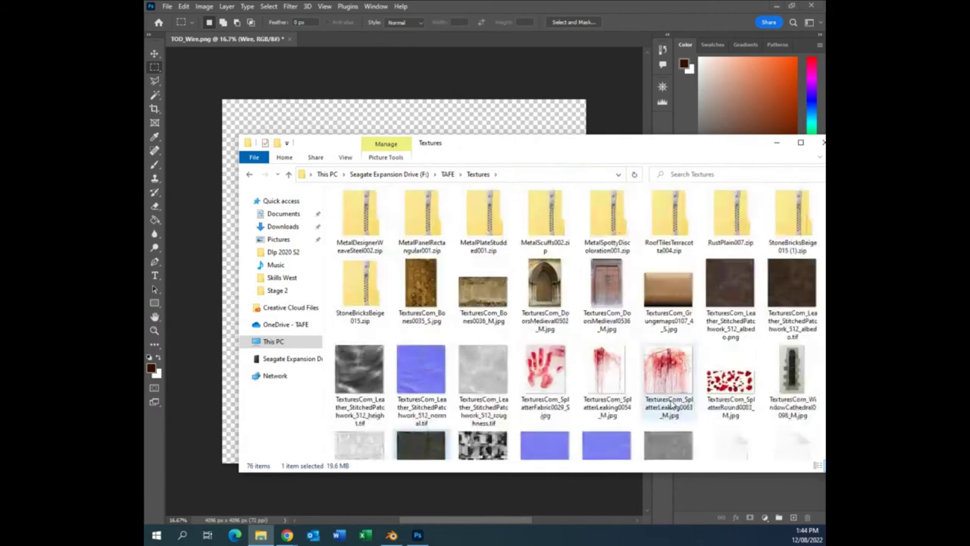
{"action": "scroll", "coordinate": [670, 406], "scroll_direction": "up", "scroll_amount": 6}
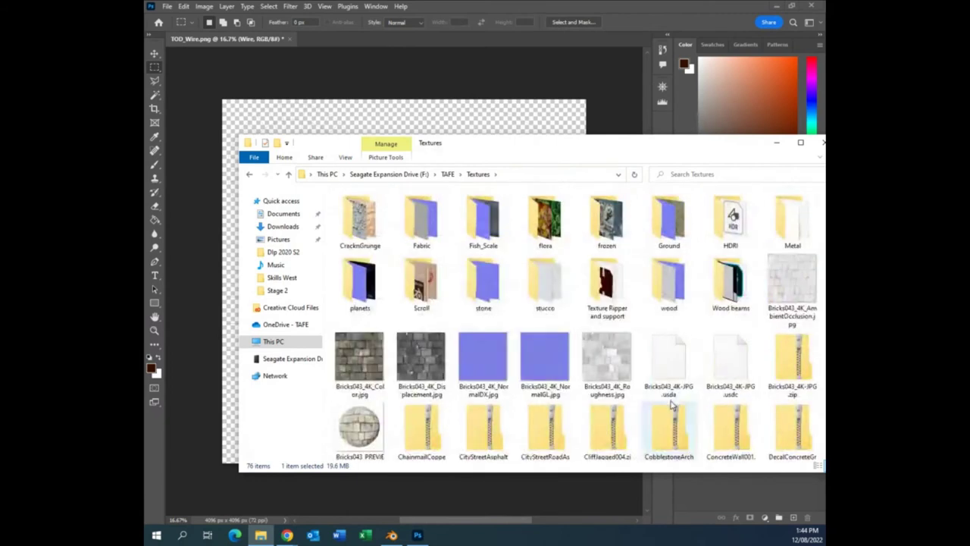
{"action": "scroll", "coordinate": [670, 406], "scroll_direction": "down", "scroll_amount": 2}
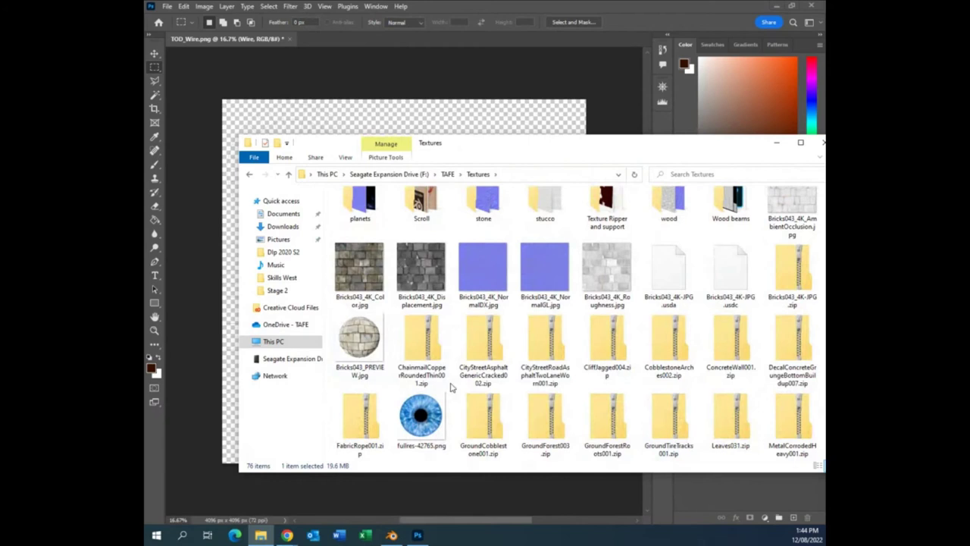
{"action": "scroll", "coordinate": [451, 387], "scroll_direction": "up", "scroll_amount": 2}
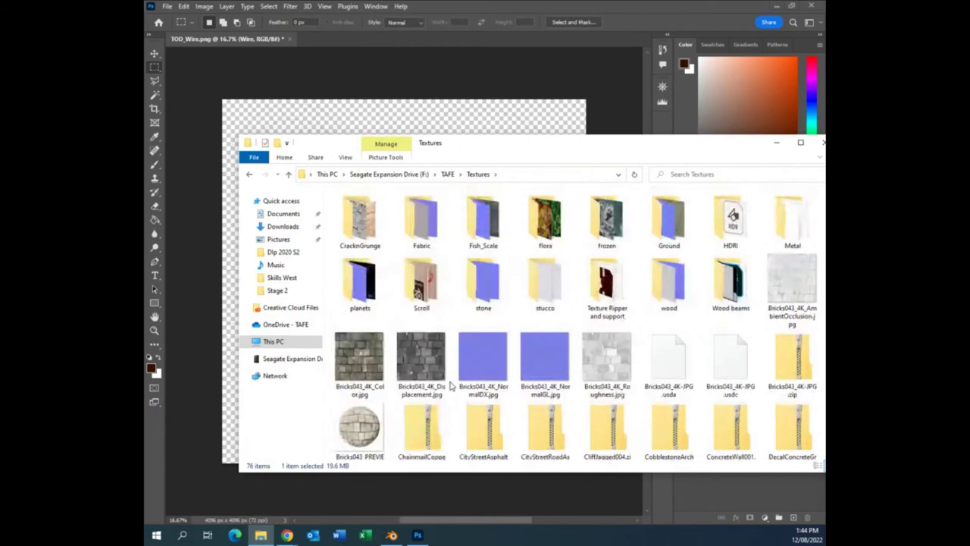
{"action": "scroll", "coordinate": [450, 386], "scroll_direction": "down", "scroll_amount": 5}
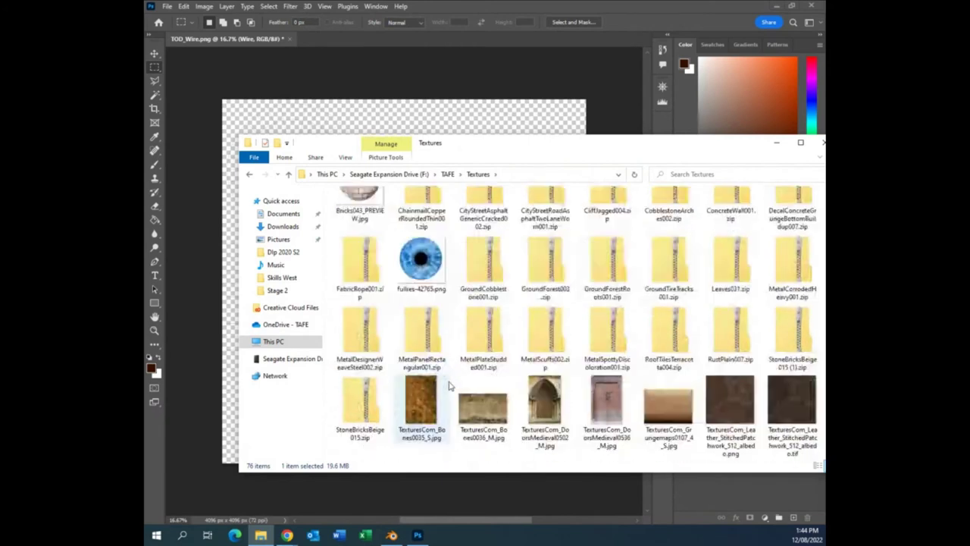
{"action": "scroll", "coordinate": [448, 386], "scroll_direction": "up", "scroll_amount": 3}
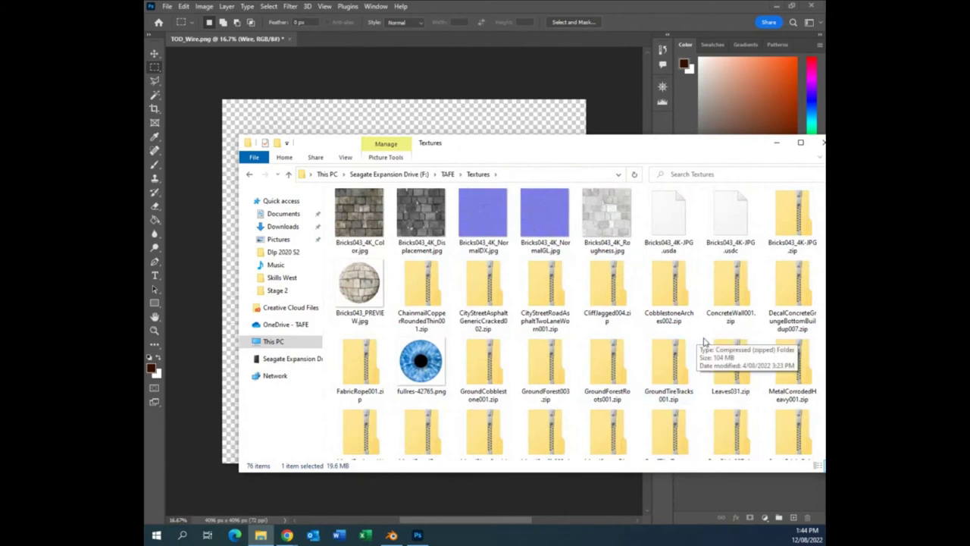
{"action": "scroll", "coordinate": [714, 378], "scroll_direction": "up", "scroll_amount": 2}
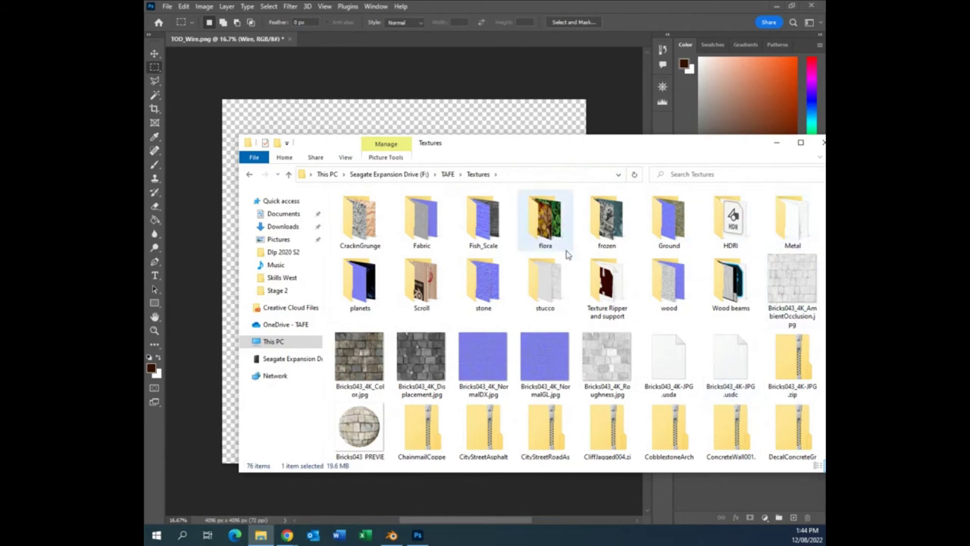
Open the MixedCobblestone7 albedo TIF from the Cobble subfolder of the stone textures in Adobe Photoshop 2022.
{"action": "double_click", "coordinate": [483, 287]}
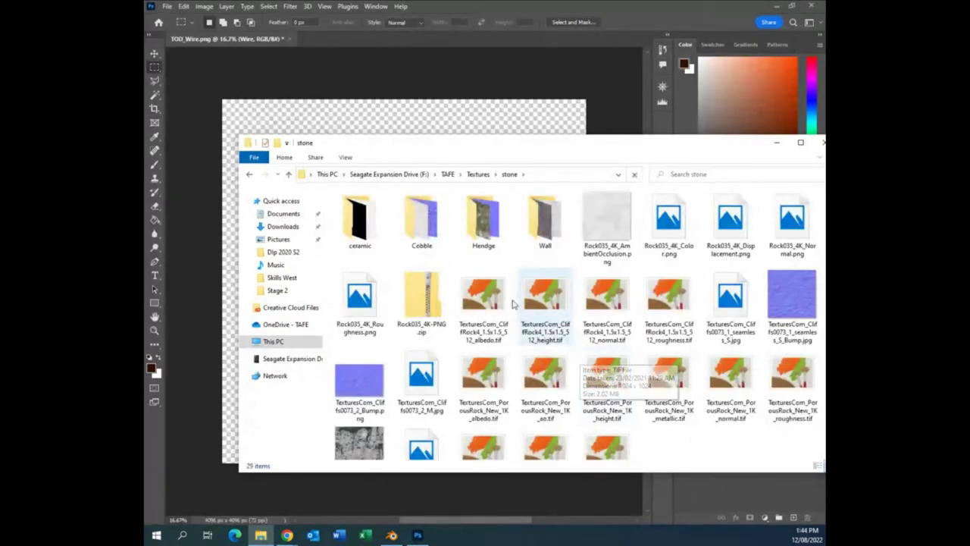
{"action": "left_click", "coordinate": [414, 231]}
{"action": "double_click", "coordinate": [415, 231]}
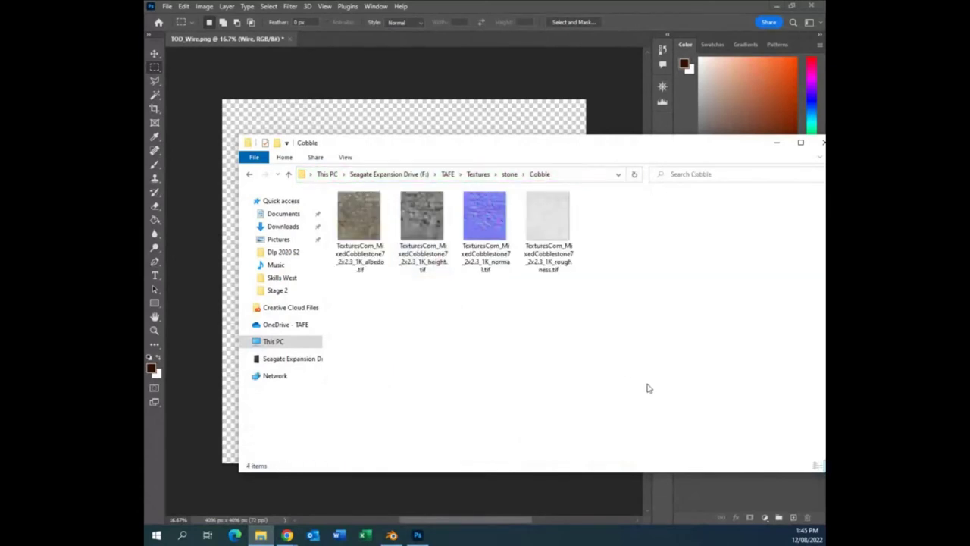
{"action": "left_click", "coordinate": [366, 226]}
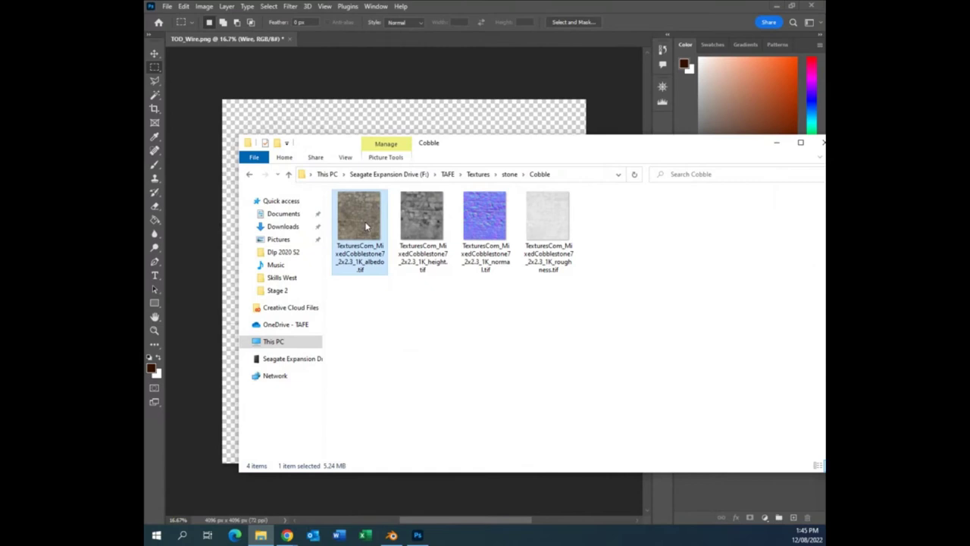
{"action": "right_click", "coordinate": [364, 223]}
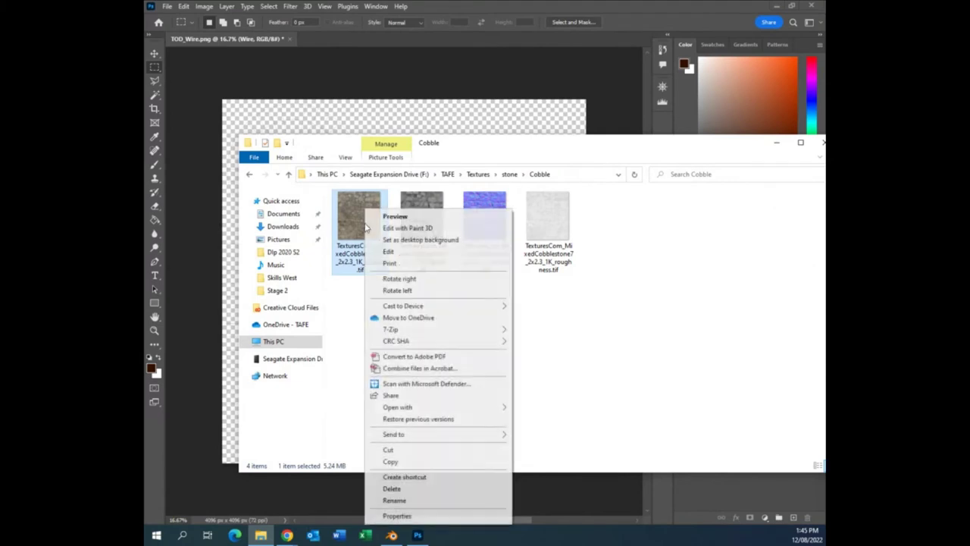
{"action": "mouse_move", "coordinate": [417, 410]}
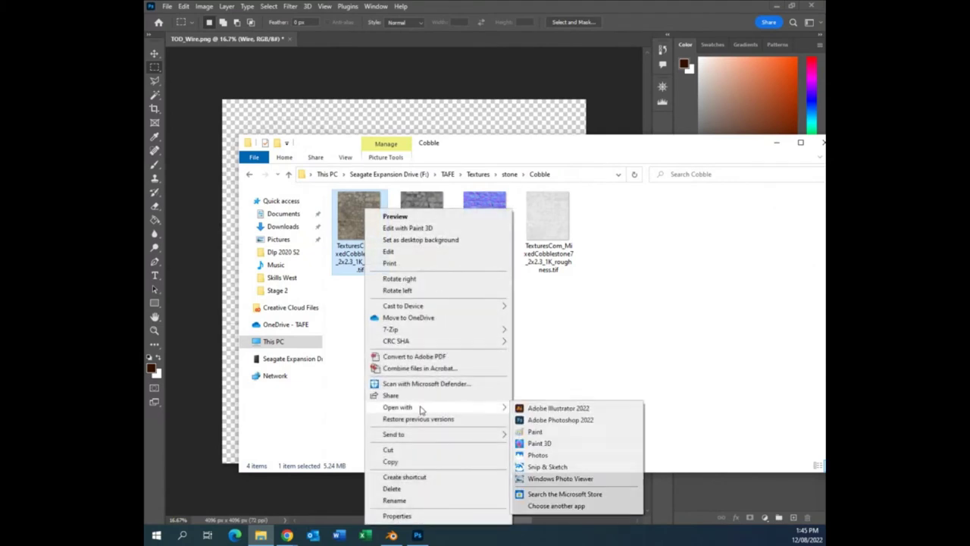
{"action": "left_click", "coordinate": [567, 423]}
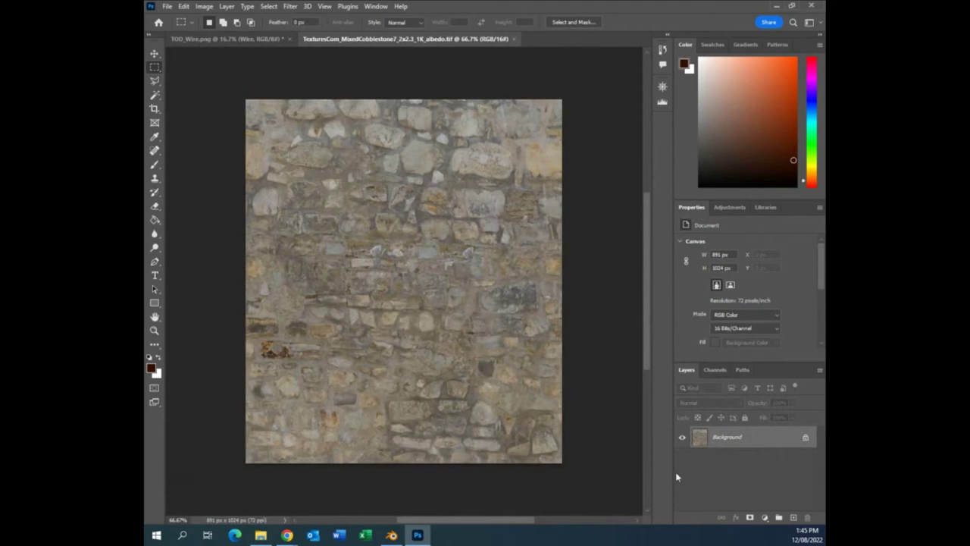
Duplicate the cobblestone image's Background layer as Background copy within the same document.
{"action": "right_click", "coordinate": [747, 446]}
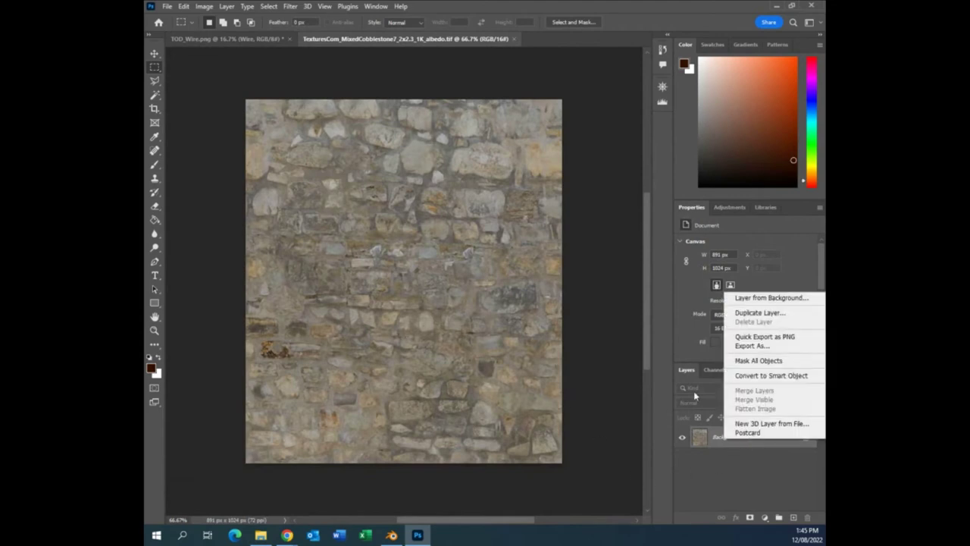
{"action": "left_click", "coordinate": [747, 315]}
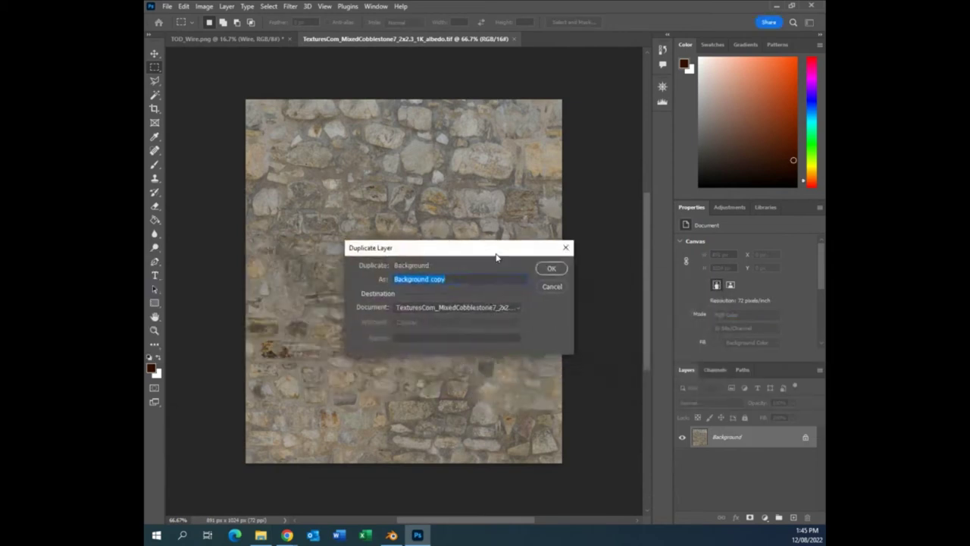
{"action": "left_click", "coordinate": [558, 274]}
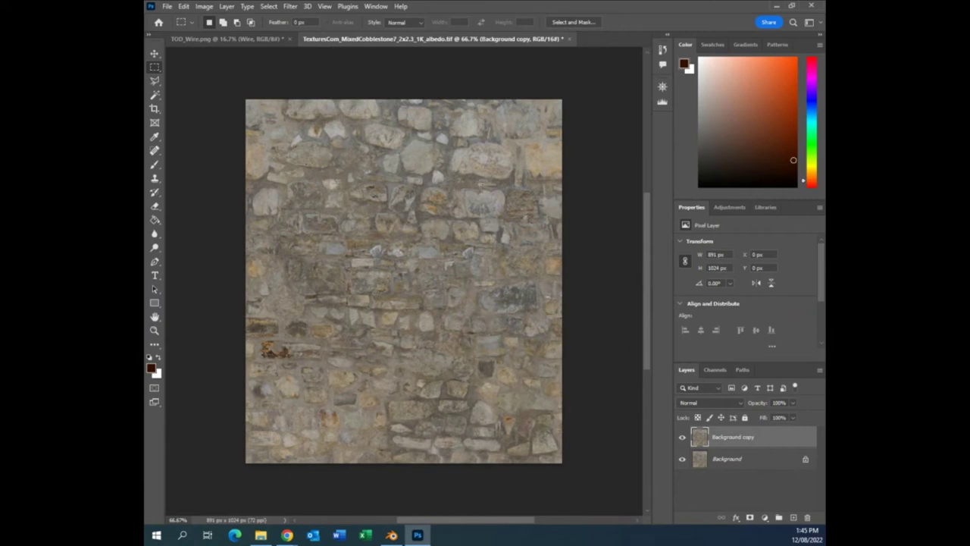
Apply the Offset filter to Background copy with Wrap Around, 337 pixels right and 581 pixels down.
{"action": "left_click", "coordinate": [290, 7]}
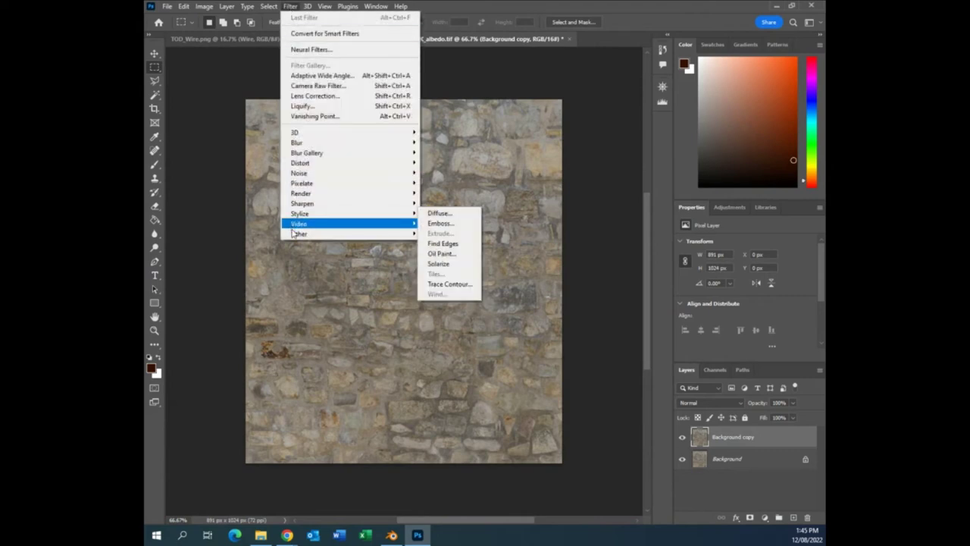
{"action": "mouse_move", "coordinate": [302, 235]}
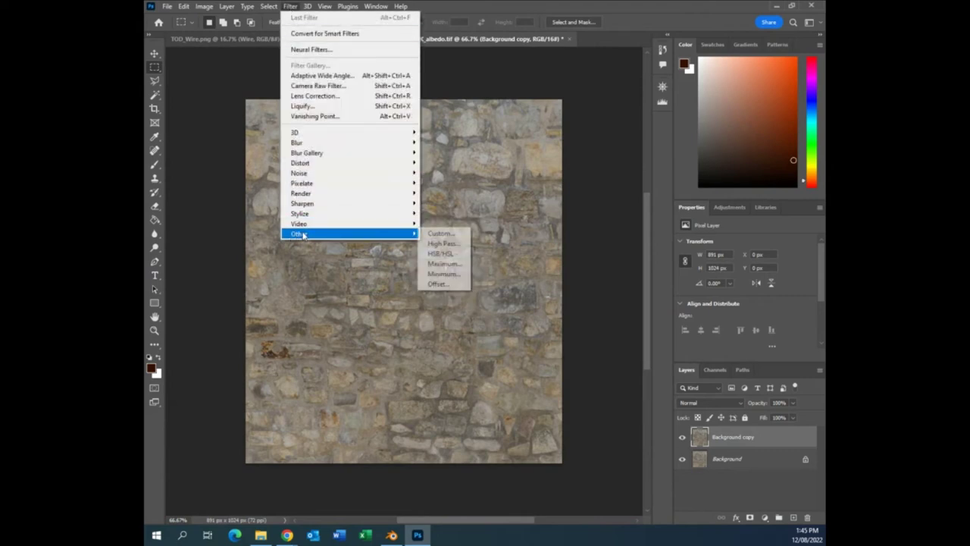
{"action": "left_click", "coordinate": [437, 283]}
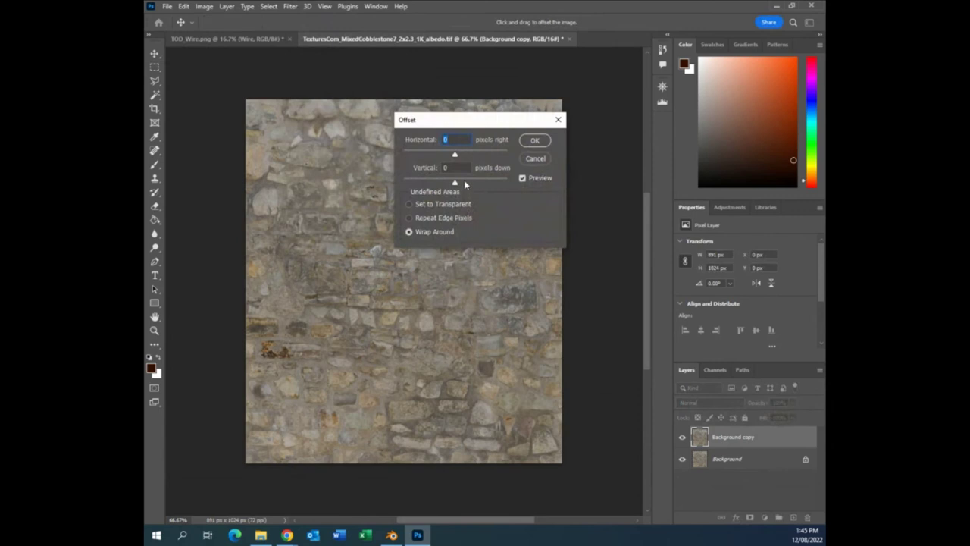
{"action": "left_click_drag", "start_coordinate": [456, 184], "coordinate": [472, 189]}
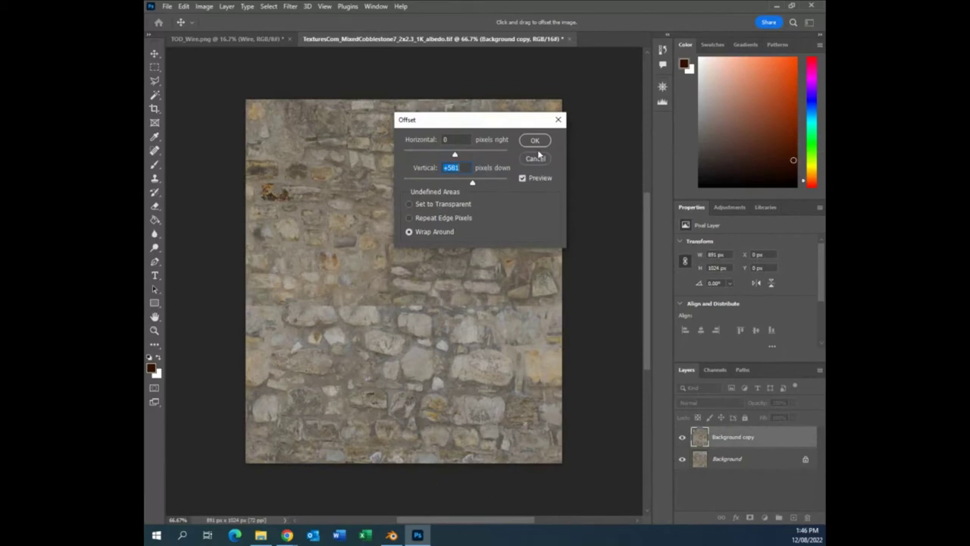
{"action": "left_click_drag", "start_coordinate": [453, 157], "coordinate": [469, 159]}
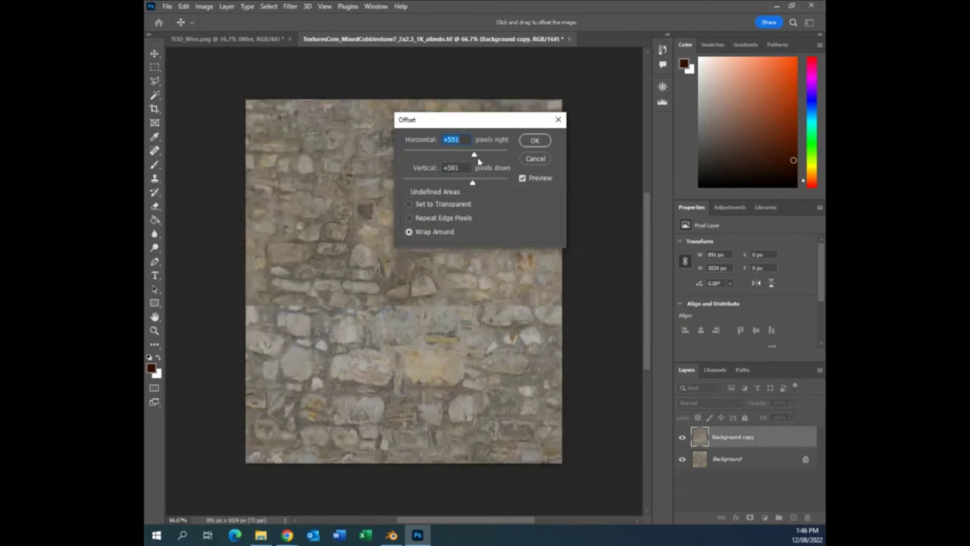
{"action": "left_click_drag", "start_coordinate": [479, 157], "coordinate": [685, 233]}
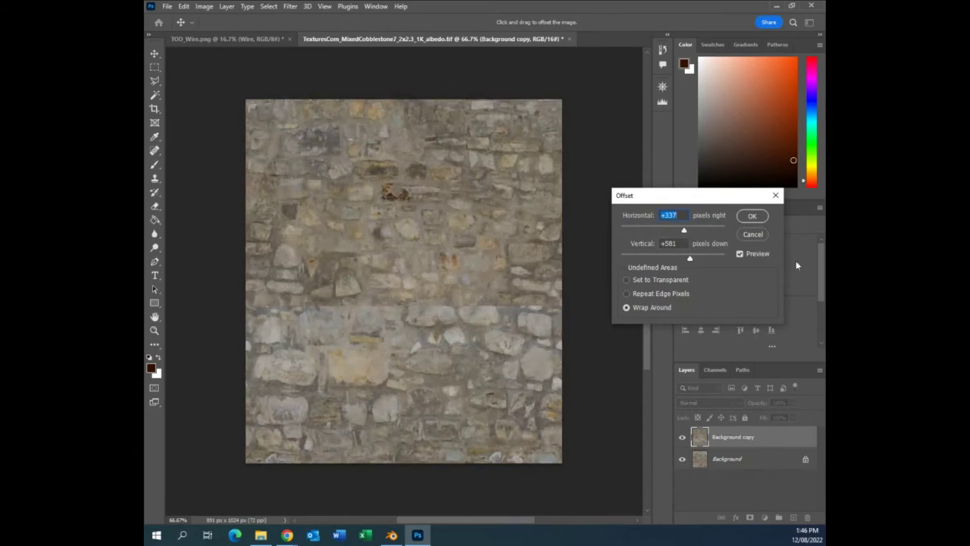
{"action": "left_click", "coordinate": [759, 218]}
Choose the Healing Brush Tool, enlarge its brush to 125 px, and try healing the horizontal seam without a source point.
{"action": "key", "text": "m"}
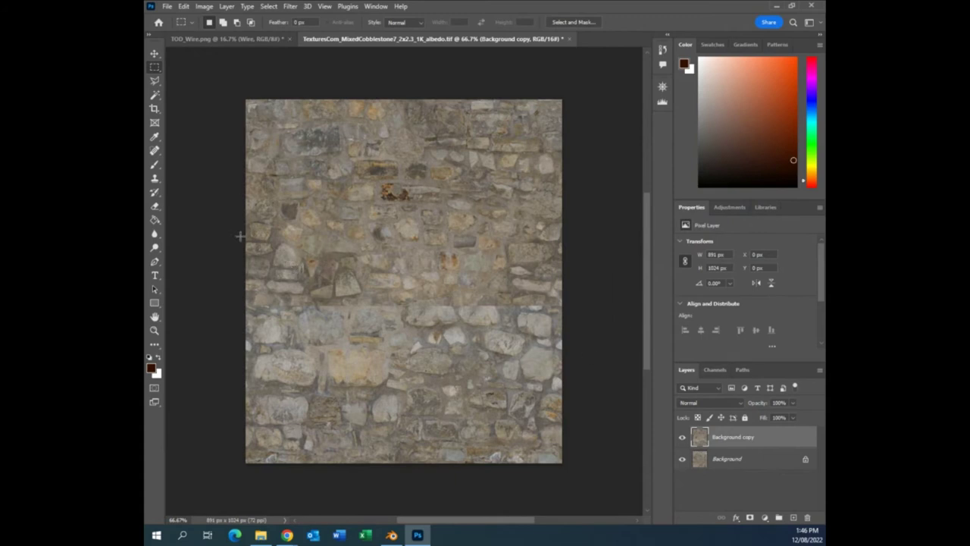
{"action": "left_click", "coordinate": [156, 150]}
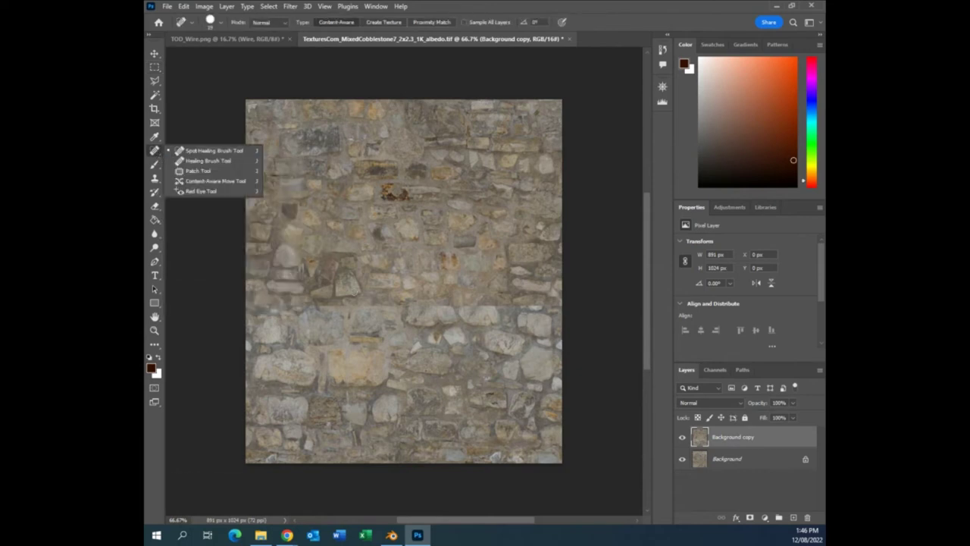
{"action": "left_click", "coordinate": [208, 162]}
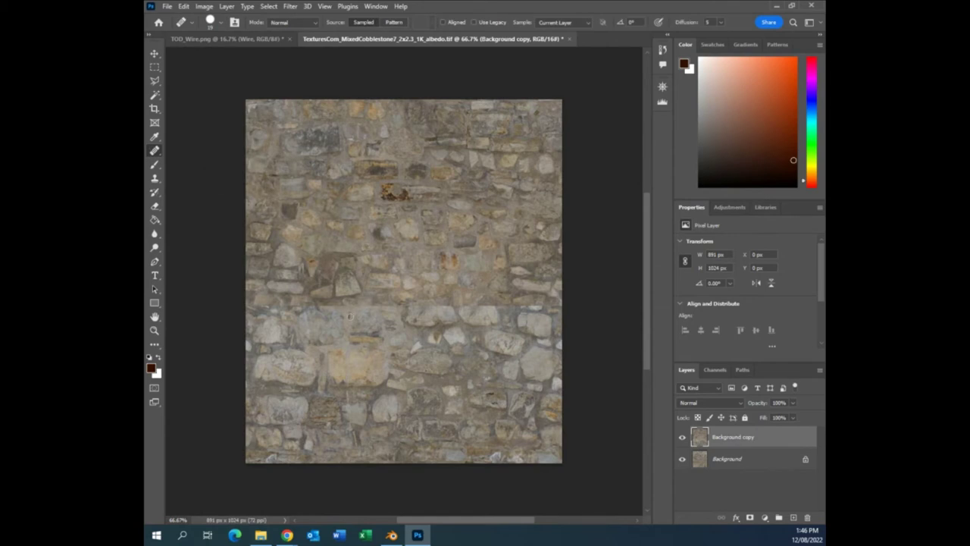
{"action": "key", "text": "bracketright"}
{"action": "key", "text": "bracketright"}
{"action": "key", "text": "bracketright"}
{"action": "key", "text": "bracketright"}
{"action": "key", "text": "bracketright"}
{"action": "key", "text": "bracketright"}
{"action": "key", "text": "bracketright"}
{"action": "key", "text": "bracketright"}
{"action": "left_click", "coordinate": [391, 307]}
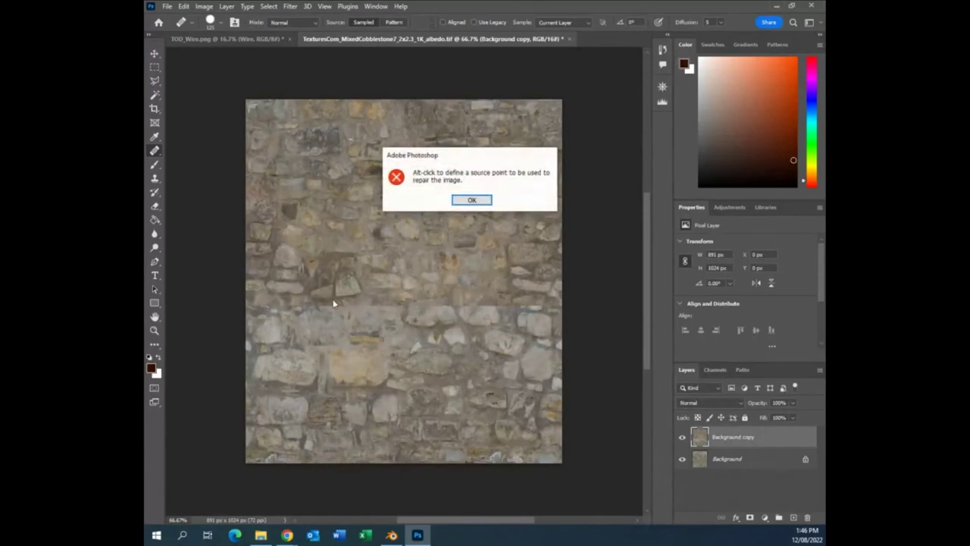
{"action": "left_click", "coordinate": [482, 203]}
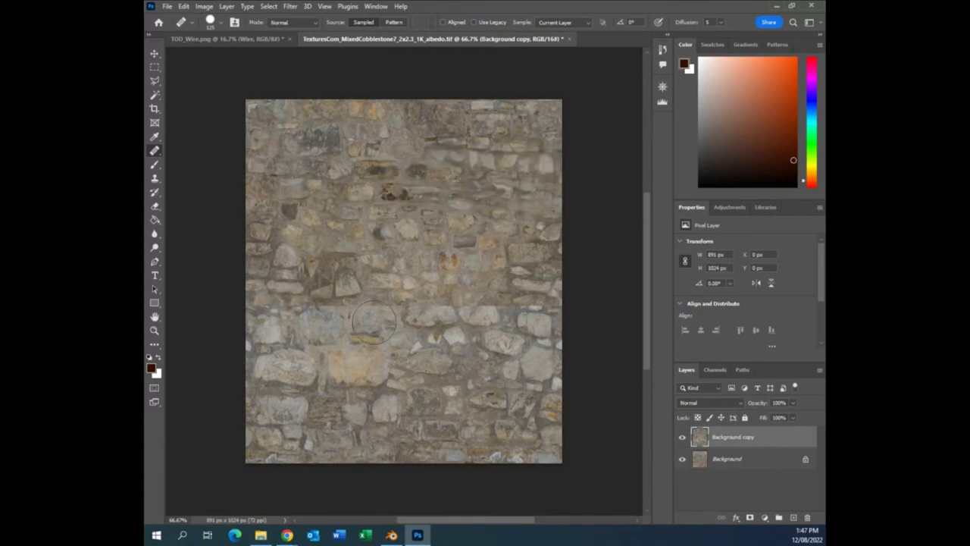
Sample stonework near the horizontal seam and heal over the seam's left half on Background copy.
{"action": "left_click", "coordinate": [361, 302], "text": "alt"}
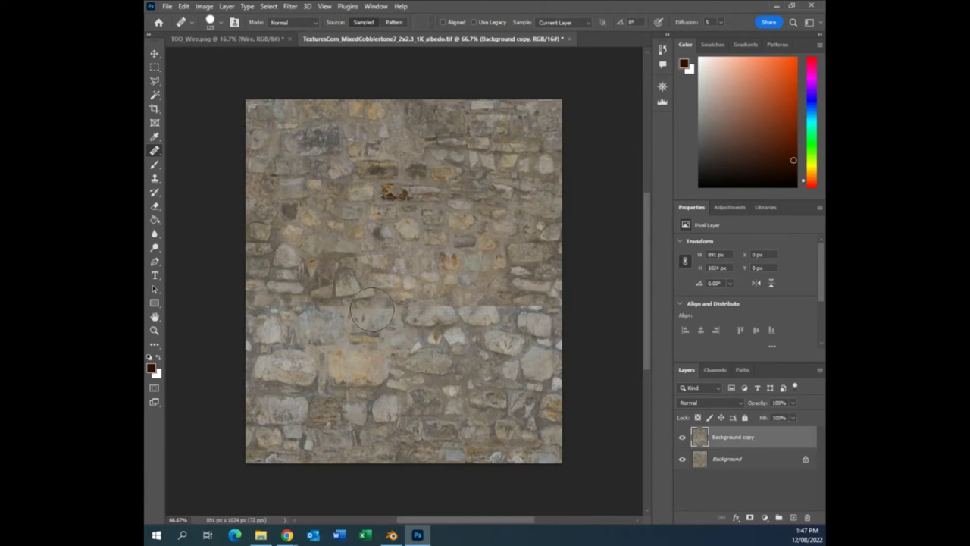
{"action": "left_click", "coordinate": [347, 345]}
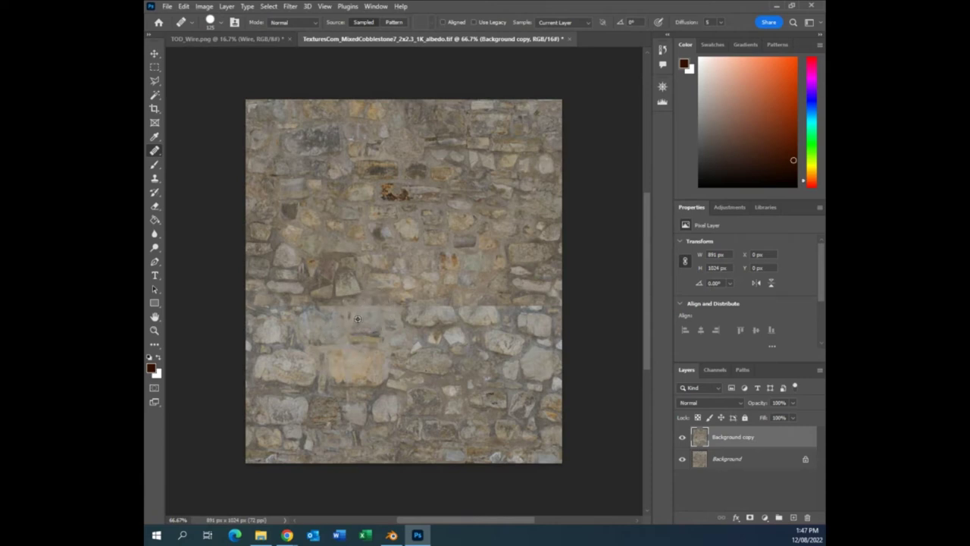
{"action": "left_click", "coordinate": [327, 274]}
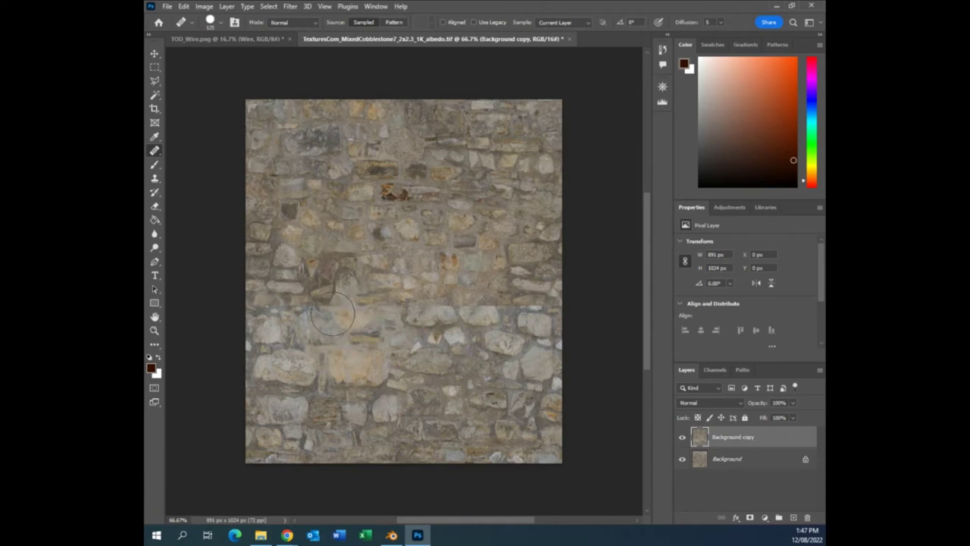
{"action": "left_click", "coordinate": [332, 313]}
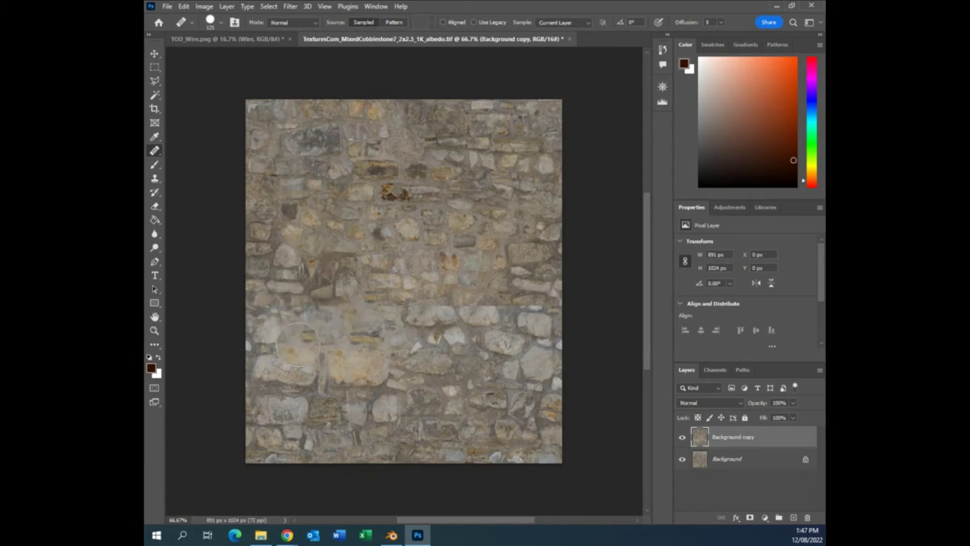
{"action": "left_click", "coordinate": [307, 303]}
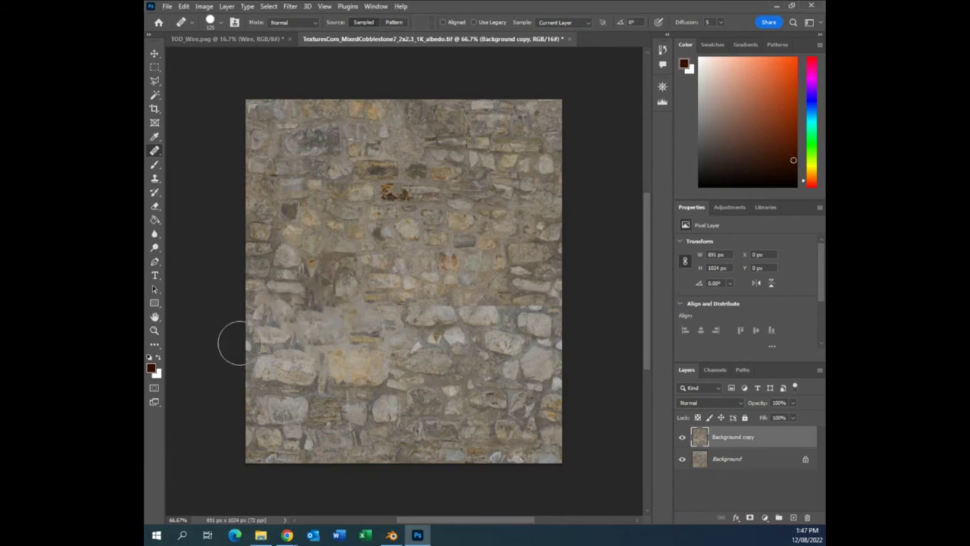
Blend the horizontal seam across the middle of the cobblestone texture with the Healing Brush and the Spot Healing Brush.
{"action": "left_click", "coordinate": [274, 303]}
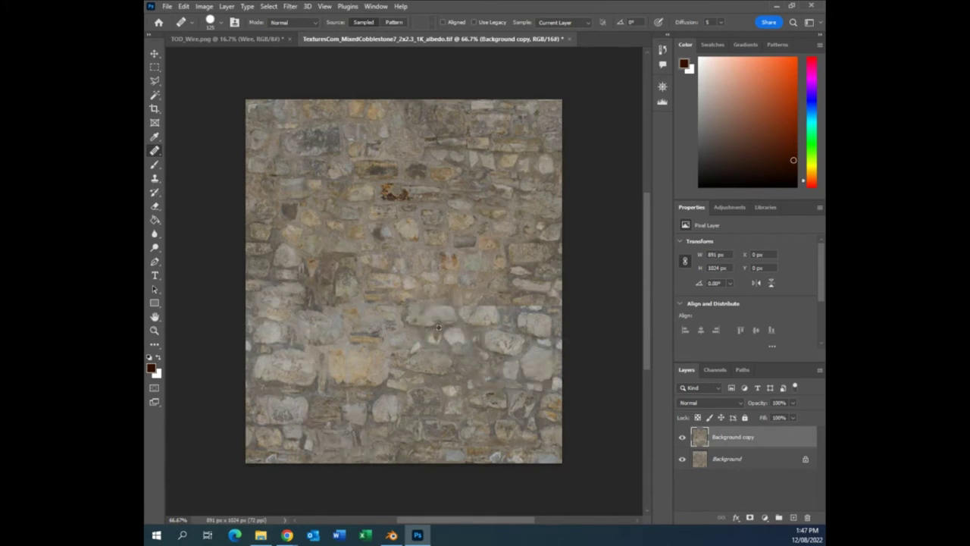
{"action": "left_click", "coordinate": [434, 305]}
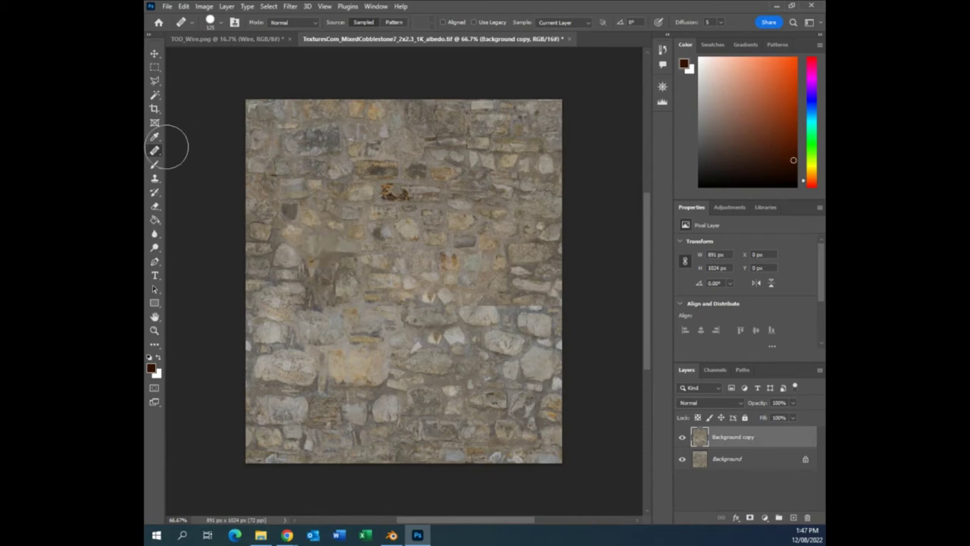
{"action": "right_click", "coordinate": [159, 151]}
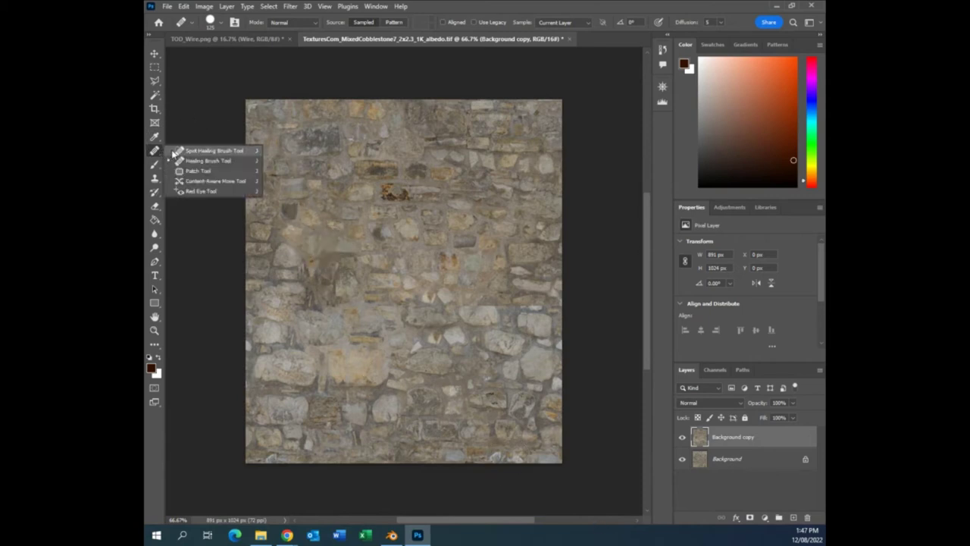
{"action": "left_click", "coordinate": [175, 151]}
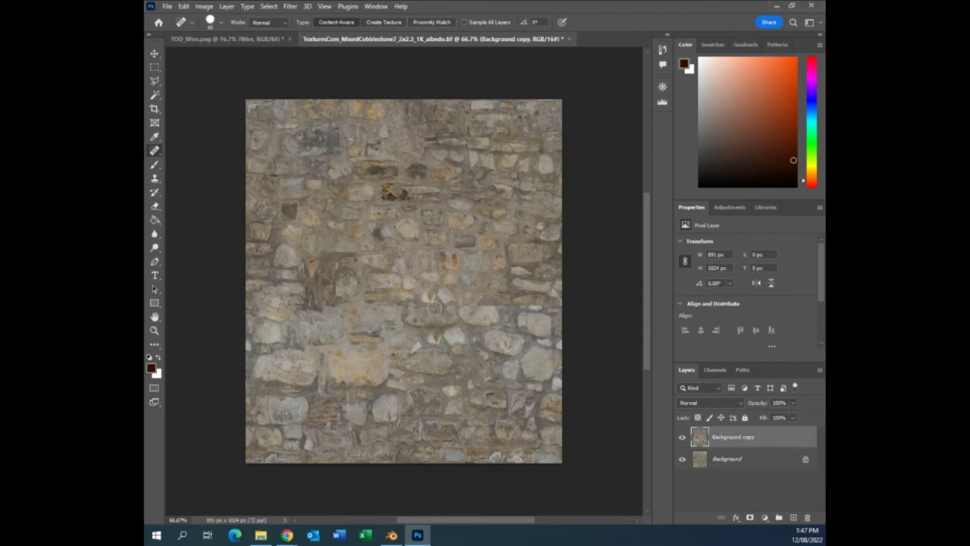
{"action": "left_click_drag", "start_coordinate": [406, 304], "coordinate": [541, 305]}
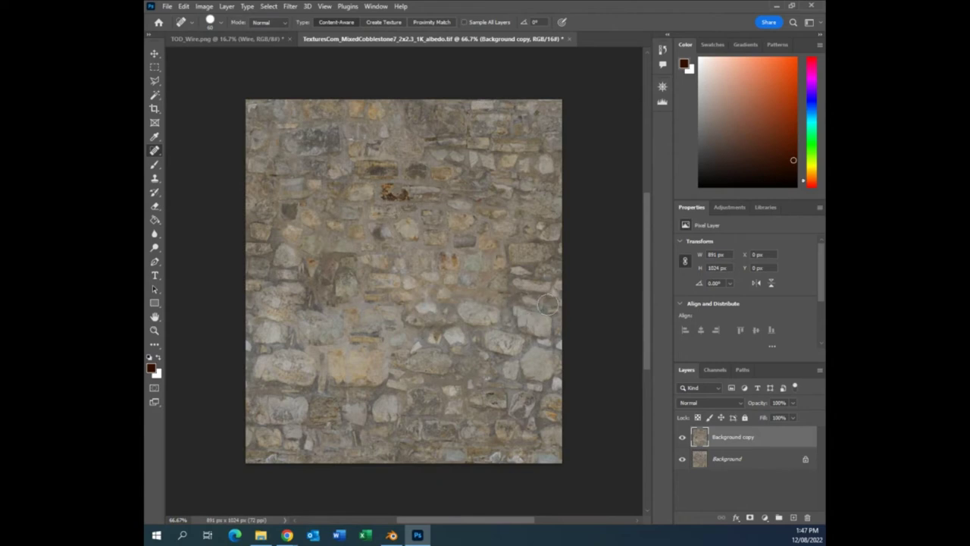
{"action": "mouse_move", "coordinate": [540, 305]}
{"action": "left_mouse_down"}
{"action": "mouse_move", "coordinate": [297, 294]}
{"action": "mouse_move", "coordinate": [283, 300]}
{"action": "mouse_move", "coordinate": [288, 310]}
{"action": "left_mouse_up"}
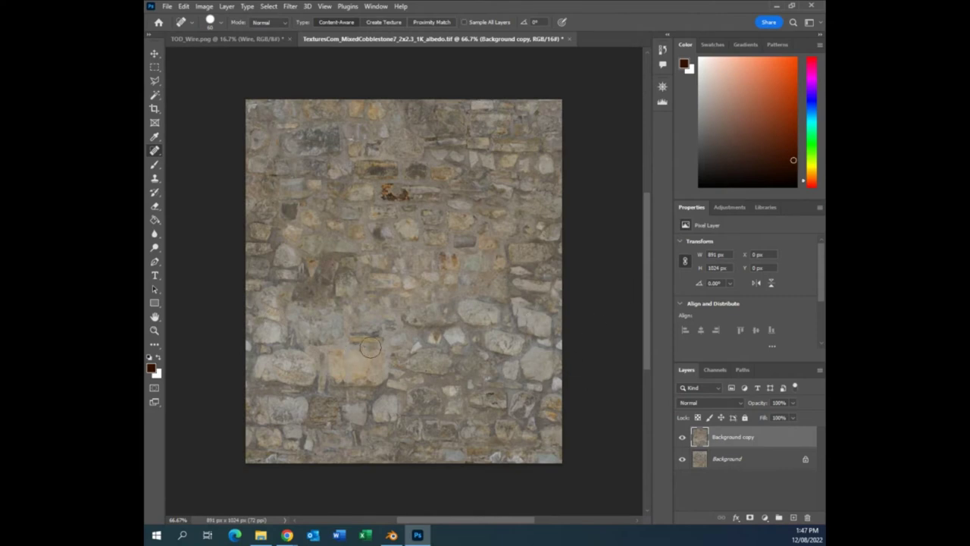
Clone stonework over the seam and middle of the texture with the Clone Stamp, and undo the last stroke.
{"action": "left_click", "coordinate": [155, 178]}
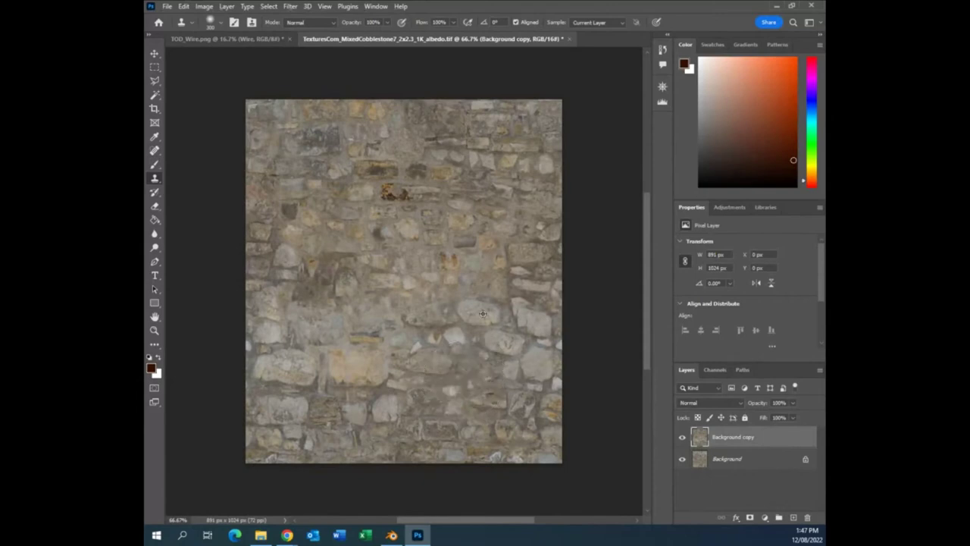
{"action": "mouse_move", "coordinate": [491, 291]}
{"action": "left_mouse_down"}
{"action": "mouse_move", "coordinate": [516, 281]}
{"action": "mouse_move", "coordinate": [501, 317]}
{"action": "mouse_move", "coordinate": [493, 297]}
{"action": "left_mouse_up"}
{"action": "mouse_move", "coordinate": [399, 310]}
{"action": "left_mouse_down"}
{"action": "mouse_move", "coordinate": [447, 299]}
{"action": "mouse_move", "coordinate": [357, 294]}
{"action": "mouse_move", "coordinate": [372, 296]}
{"action": "left_mouse_up"}
{"action": "mouse_move", "coordinate": [373, 297]}
{"action": "left_mouse_down"}
{"action": "mouse_move", "coordinate": [322, 299]}
{"action": "mouse_move", "coordinate": [326, 288]}
{"action": "mouse_move", "coordinate": [326, 326]}
{"action": "left_mouse_up"}
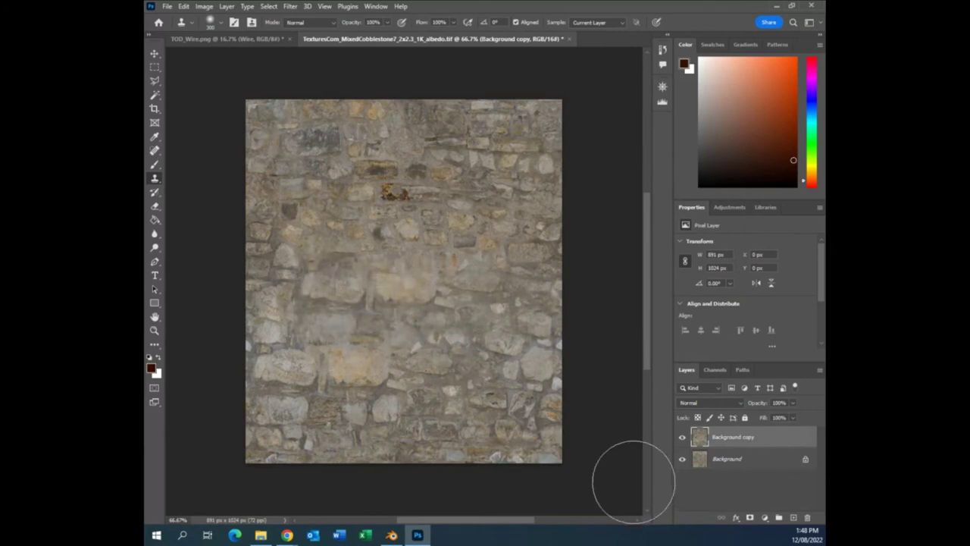
{"action": "left_click_drag", "start_coordinate": [357, 268], "coordinate": [362, 244]}
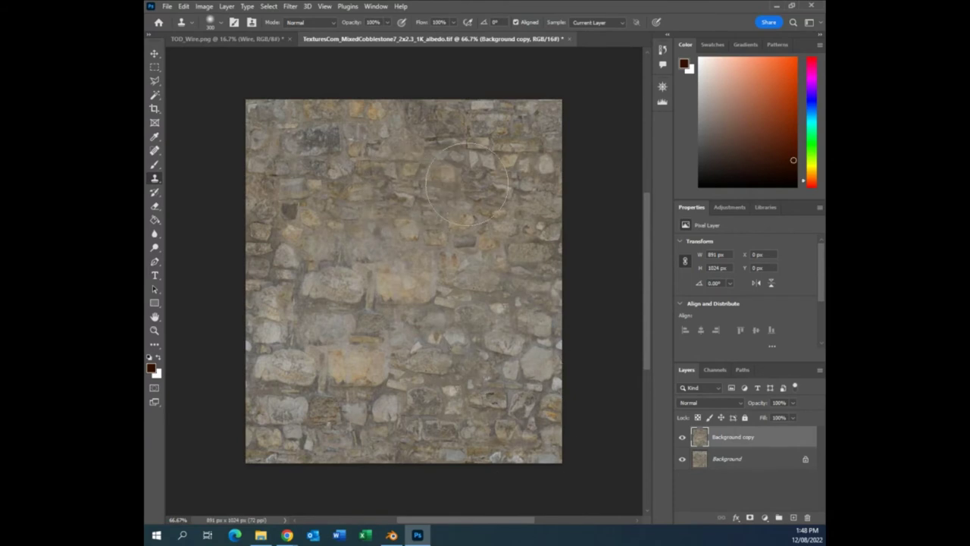
{"action": "left_click_drag", "start_coordinate": [436, 287], "coordinate": [453, 274]}
{"action": "key", "text": "ctrl+z"}
Clone freshly sampled stonework over the texture's lower right, centre and upper middle to break up noticeable stones.
{"action": "left_click_drag", "start_coordinate": [509, 408], "coordinate": [491, 397]}
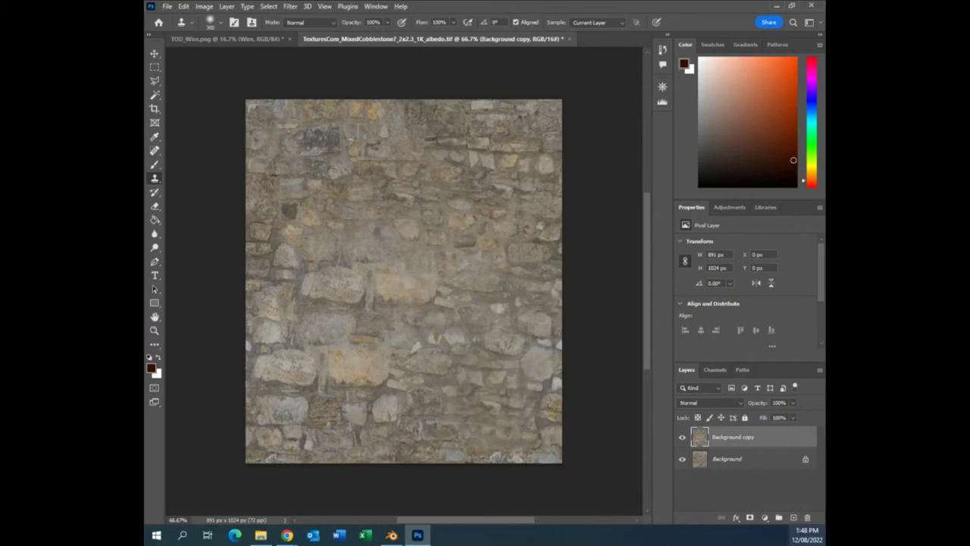
{"action": "left_click", "coordinate": [418, 152], "text": "alt"}
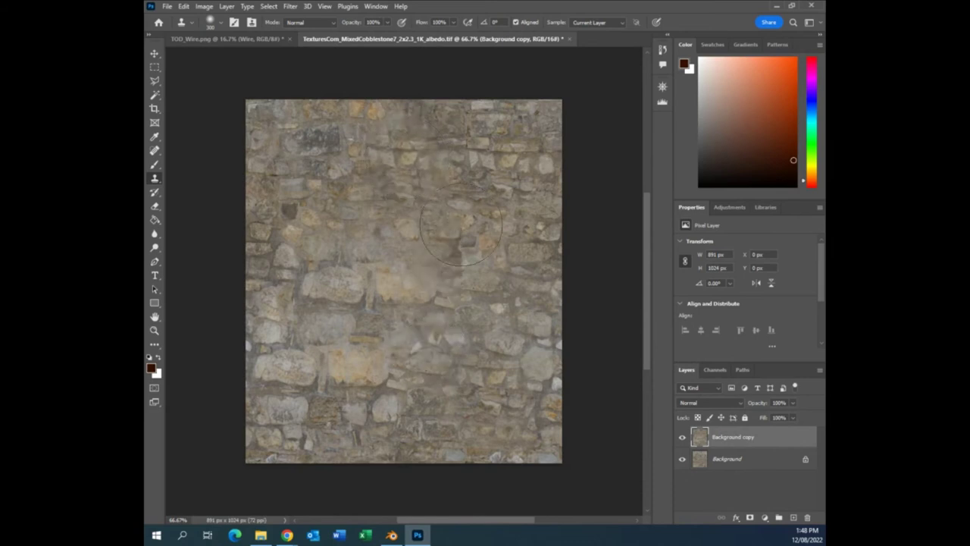
{"action": "mouse_move", "coordinate": [451, 178]}
{"action": "left_mouse_down"}
{"action": "mouse_move", "coordinate": [419, 186]}
{"action": "mouse_move", "coordinate": [457, 273]}
{"action": "left_mouse_up"}
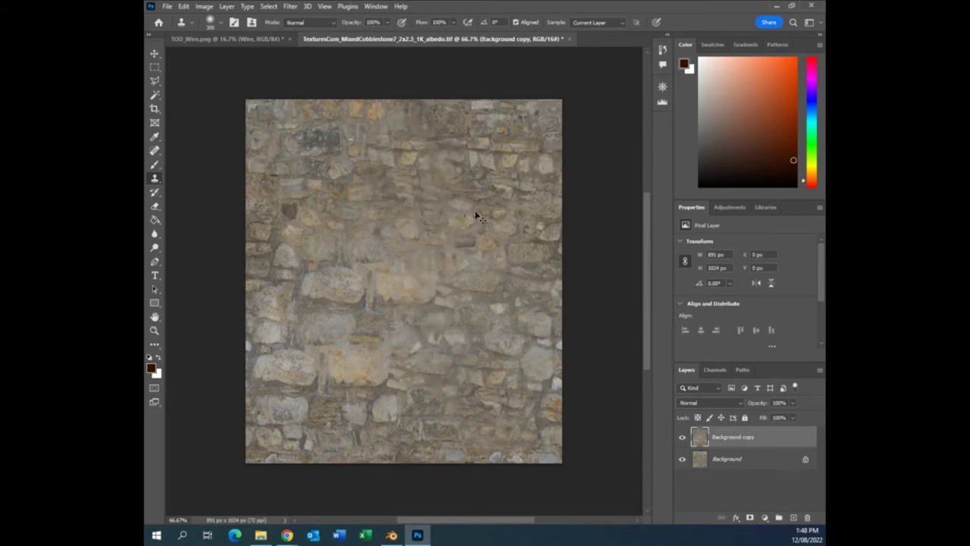
{"action": "left_click", "coordinate": [362, 241]}
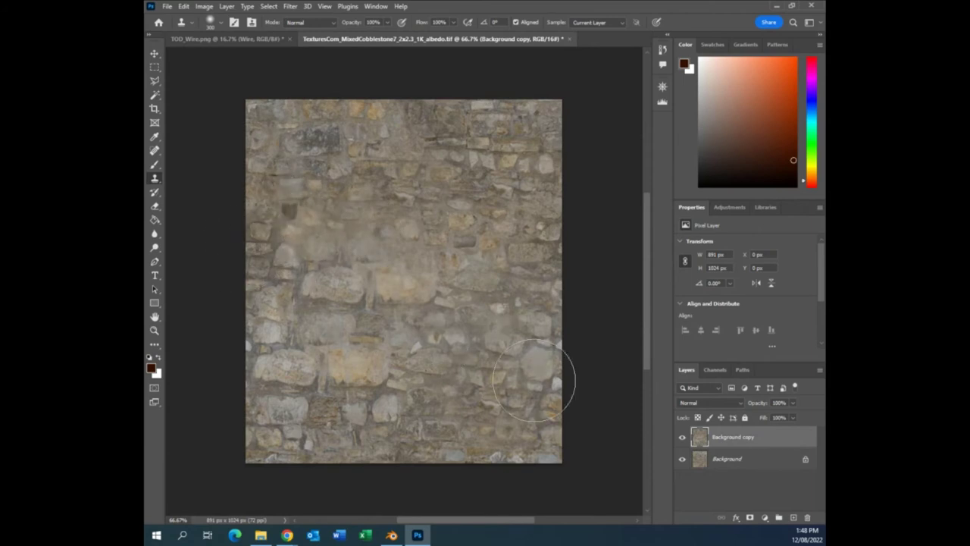
{"action": "left_click", "coordinate": [331, 410], "text": "alt"}
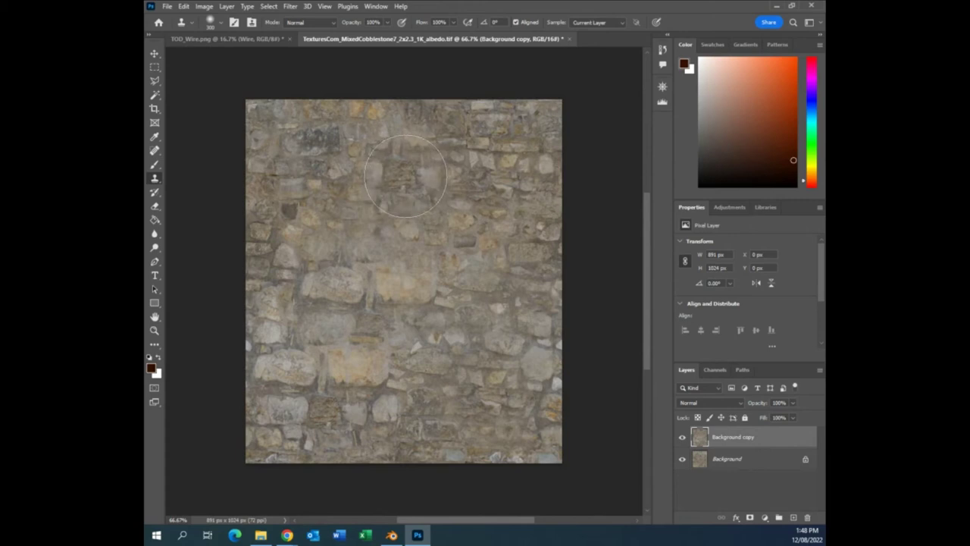
{"action": "left_click", "coordinate": [406, 176]}
{"action": "left_click", "coordinate": [153, 206]}
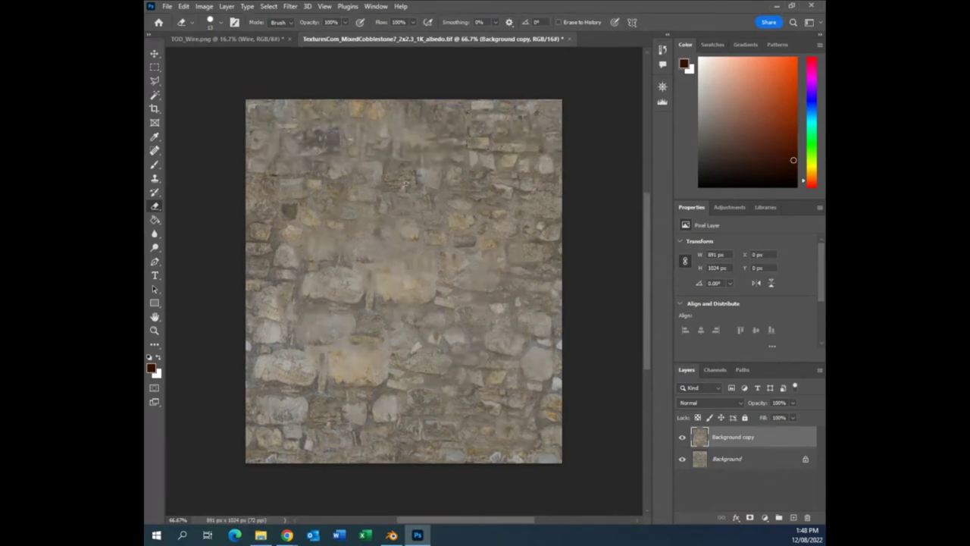
{"action": "key", "text": "bracketright"}
{"action": "key", "text": "bracketright"}
{"action": "key", "text": "bracketright"}
{"action": "key", "text": "bracketright"}
{"action": "key", "text": "bracketright"}
{"action": "key", "text": "bracketright"}
{"action": "key", "text": "bracketright"}
{"action": "key", "text": "bracketright"}
Smooth the cloned patches in the upper middle and around the large central stones with the Spot Healing Brush.
{"action": "left_click", "coordinate": [155, 150]}
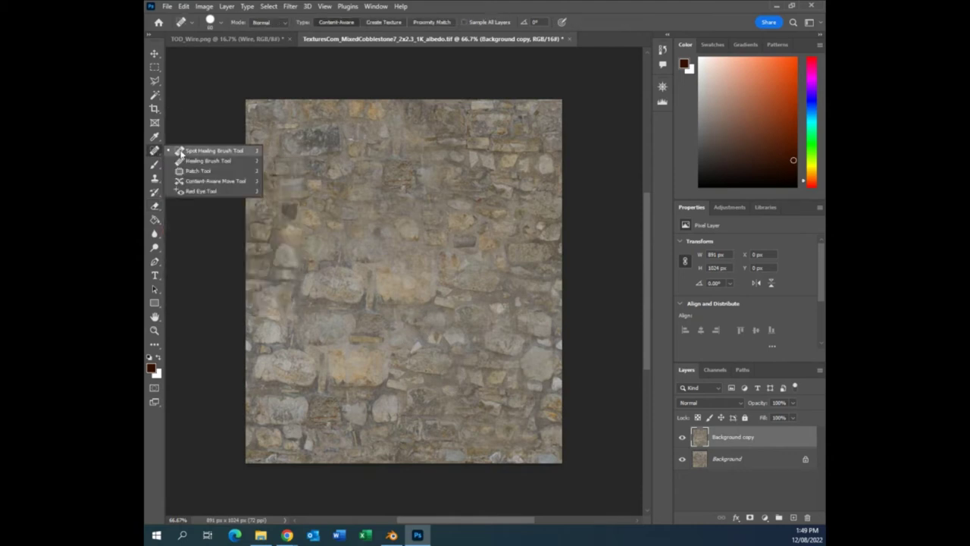
{"action": "left_click", "coordinate": [212, 151]}
{"action": "mouse_move", "coordinate": [410, 170]}
{"action": "left_mouse_down"}
{"action": "mouse_move", "coordinate": [400, 182]}
{"action": "mouse_move", "coordinate": [385, 163]}
{"action": "mouse_move", "coordinate": [367, 182]}
{"action": "left_mouse_up"}
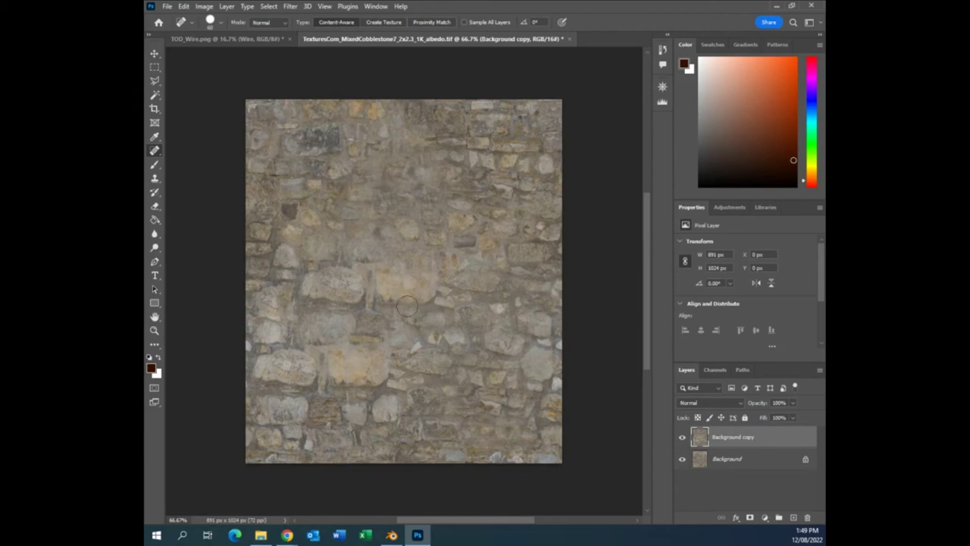
{"action": "mouse_move", "coordinate": [404, 298]}
{"action": "left_mouse_down"}
{"action": "mouse_move", "coordinate": [383, 277]}
{"action": "mouse_move", "coordinate": [387, 265]}
{"action": "left_mouse_up"}
Copy the retouched Background copy layer into the TOD_Wire.png document, accepting the different bit depth.
{"action": "left_click", "coordinate": [682, 460]}
{"action": "left_click", "coordinate": [154, 54]}
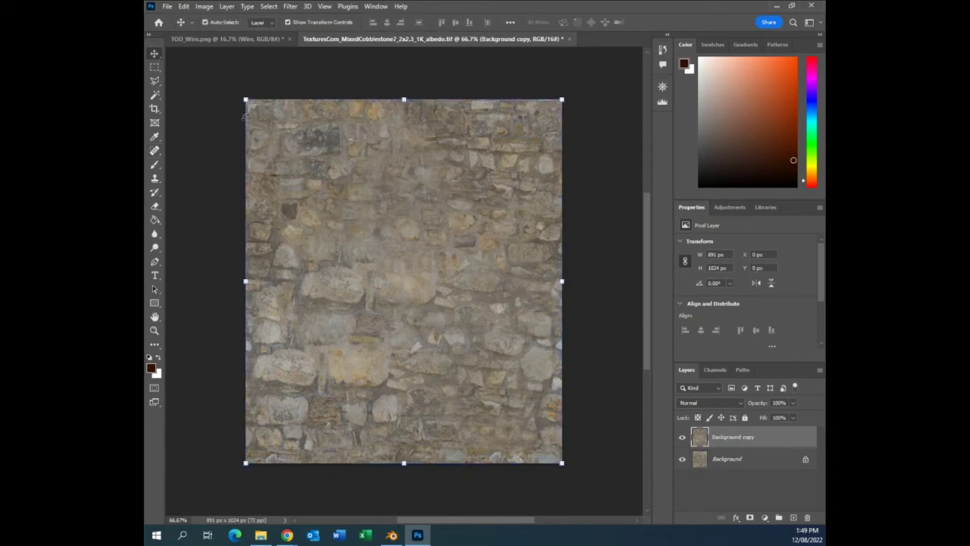
{"action": "left_click_drag", "start_coordinate": [330, 174], "coordinate": [378, 249]}
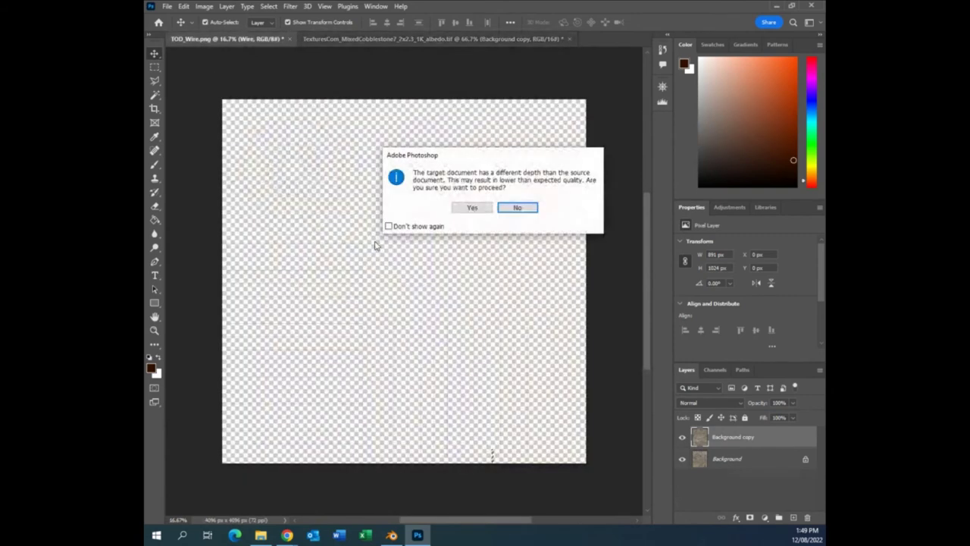
{"action": "left_click", "coordinate": [472, 207]}
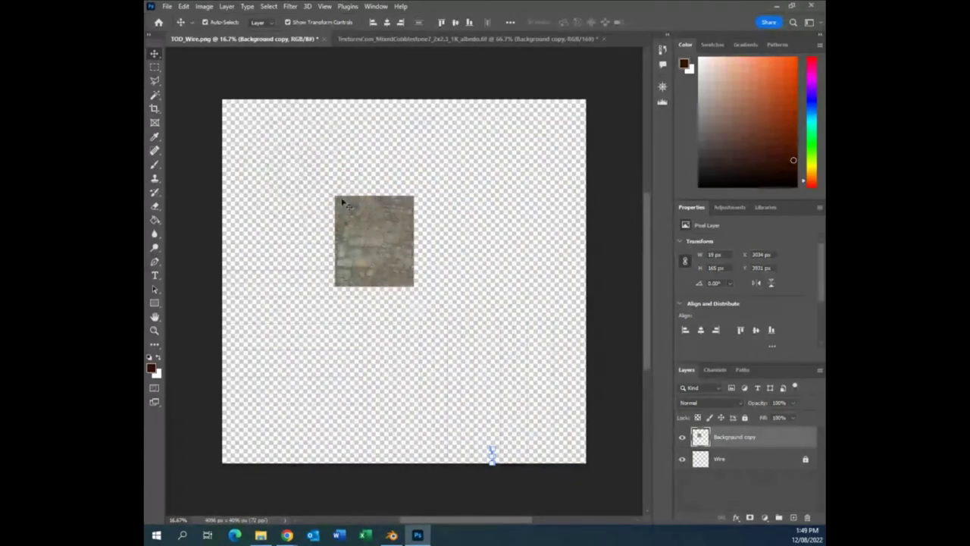
Move the cobblestone layer up and to the left on the TOD_Wire.png canvas, to about X 952 px, Y 731 px.
{"action": "mouse_move", "coordinate": [359, 233]}
{"action": "left_mouse_down"}
{"action": "mouse_move", "coordinate": [324, 220]}
{"action": "mouse_move", "coordinate": [343, 232]}
{"action": "left_mouse_up"}
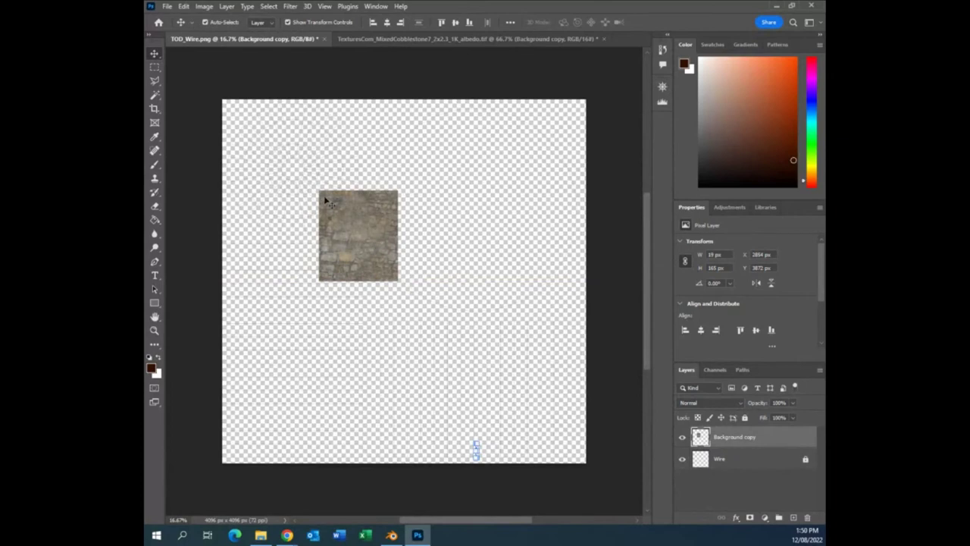
{"action": "left_click_drag", "start_coordinate": [320, 196], "coordinate": [301, 176]}
{"action": "left_click", "coordinate": [340, 212]}
{"action": "scroll", "coordinate": [401, 236], "scroll_direction": "up", "scroll_amount": 1}
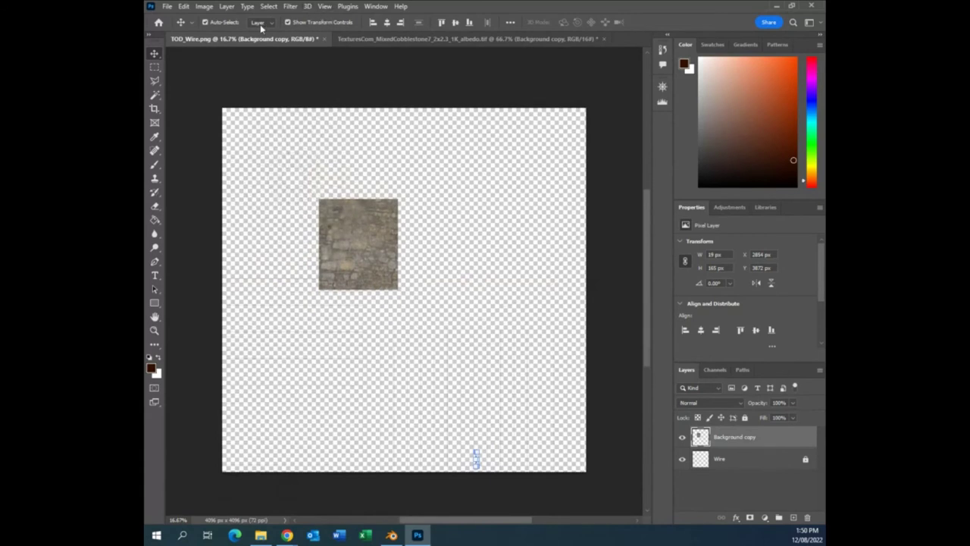
{"action": "scroll", "coordinate": [224, 30], "scroll_direction": "up", "scroll_amount": 1}
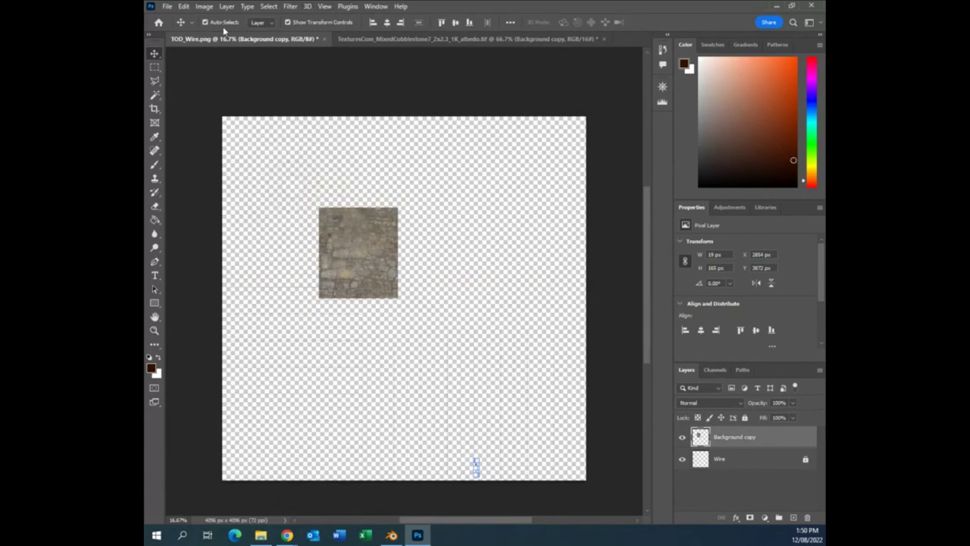
{"action": "left_click", "coordinate": [288, 23]}
{"action": "left_click", "coordinate": [288, 22]}
{"action": "left_click_drag", "start_coordinate": [318, 212], "coordinate": [309, 188]}
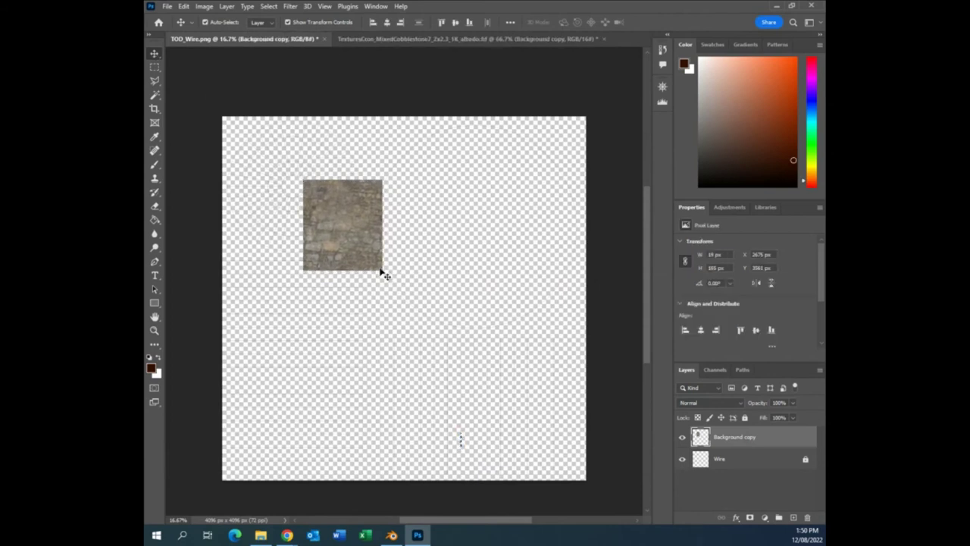
{"action": "left_click_drag", "start_coordinate": [381, 270], "coordinate": [384, 272]}
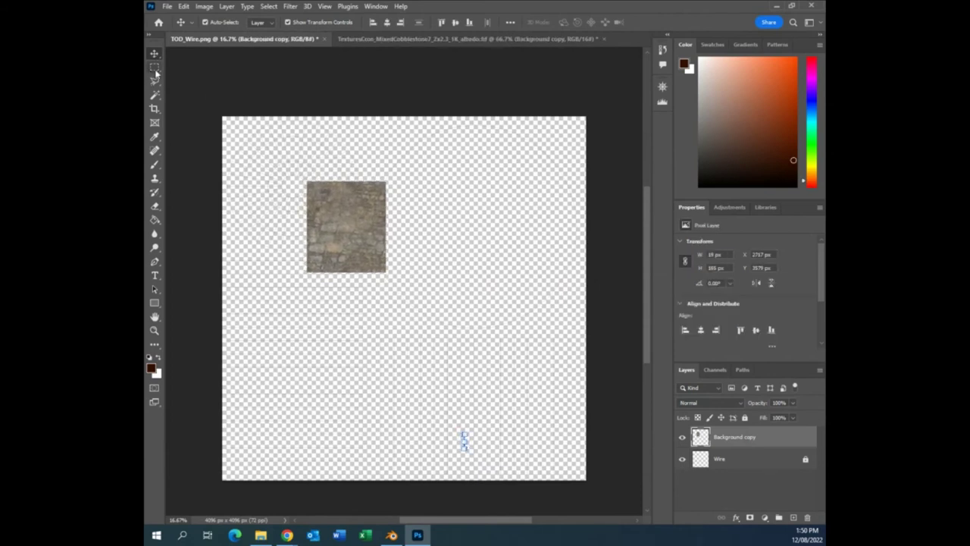
Clear the small leftover selection and scale the cobblestone layer up proportionally to about 246%.
{"action": "key", "text": "m"}
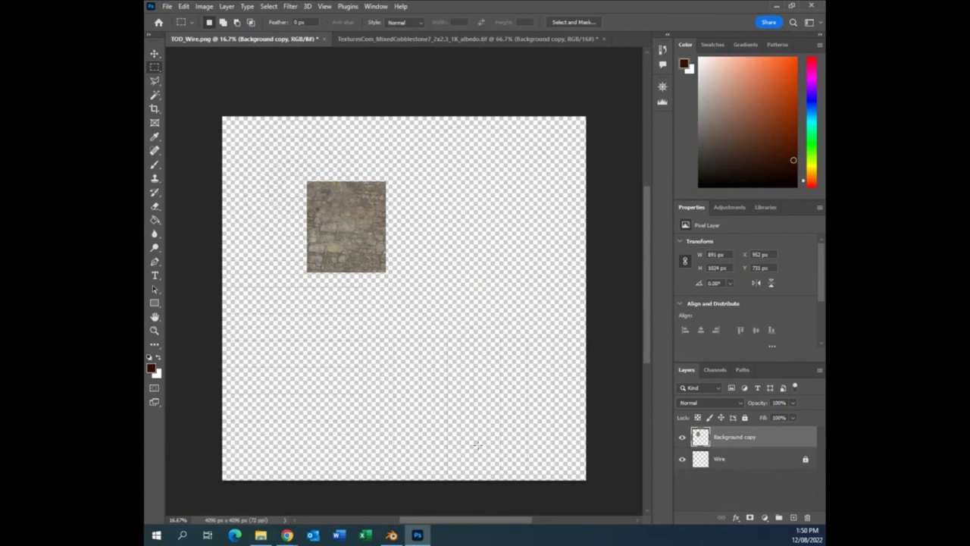
{"action": "left_click", "coordinate": [154, 54]}
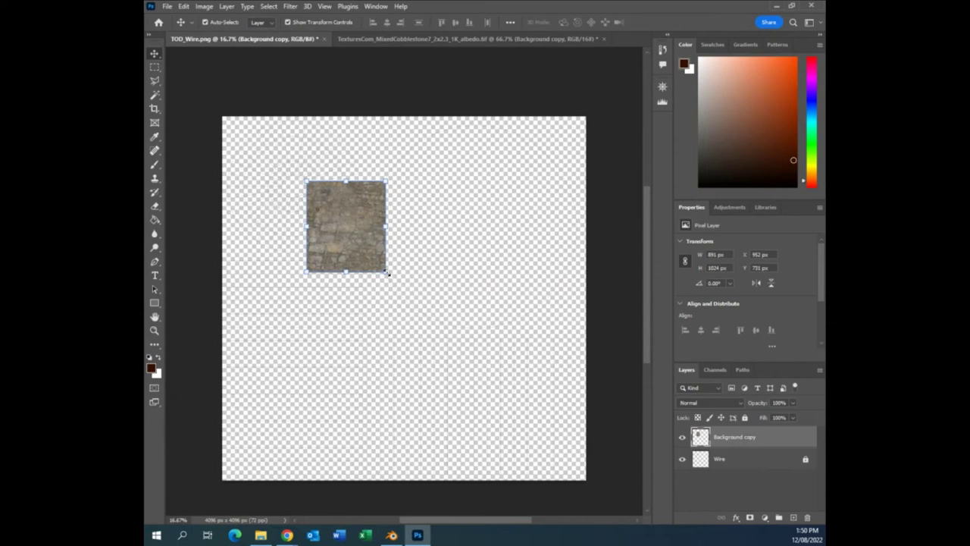
{"action": "left_click_drag", "start_coordinate": [386, 271], "coordinate": [520, 388]}
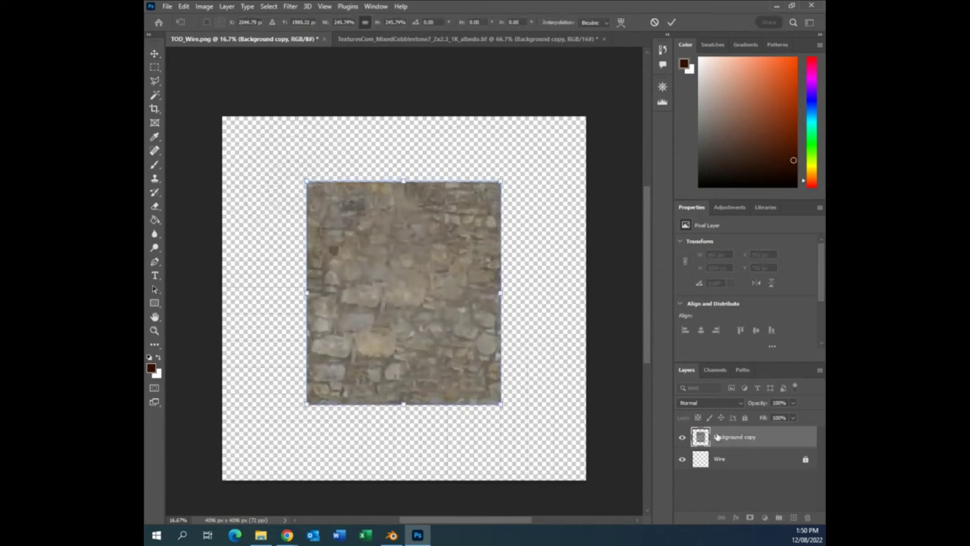
Place the Wire layer above Background copy, and move the cobblestone texture to about X 1846 px, Y 0 px.
{"action": "left_click_drag", "start_coordinate": [748, 469], "coordinate": [755, 433]}
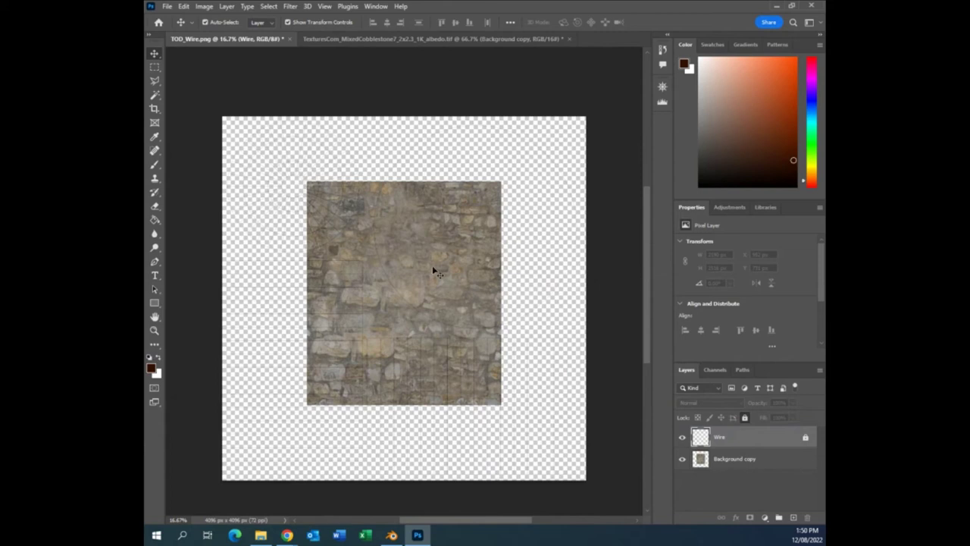
{"action": "left_click_drag", "start_coordinate": [432, 270], "coordinate": [448, 249]}
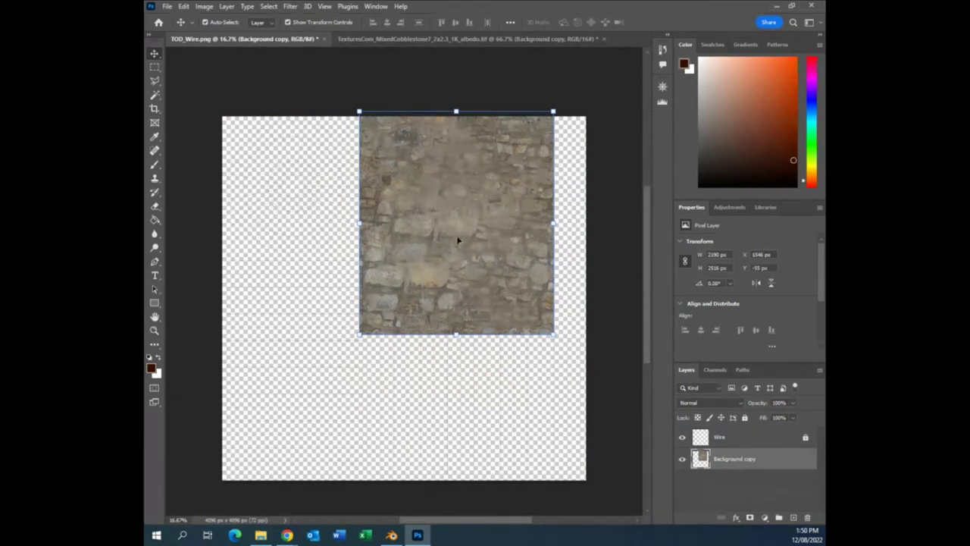
{"action": "left_click_drag", "start_coordinate": [457, 241], "coordinate": [482, 240]}
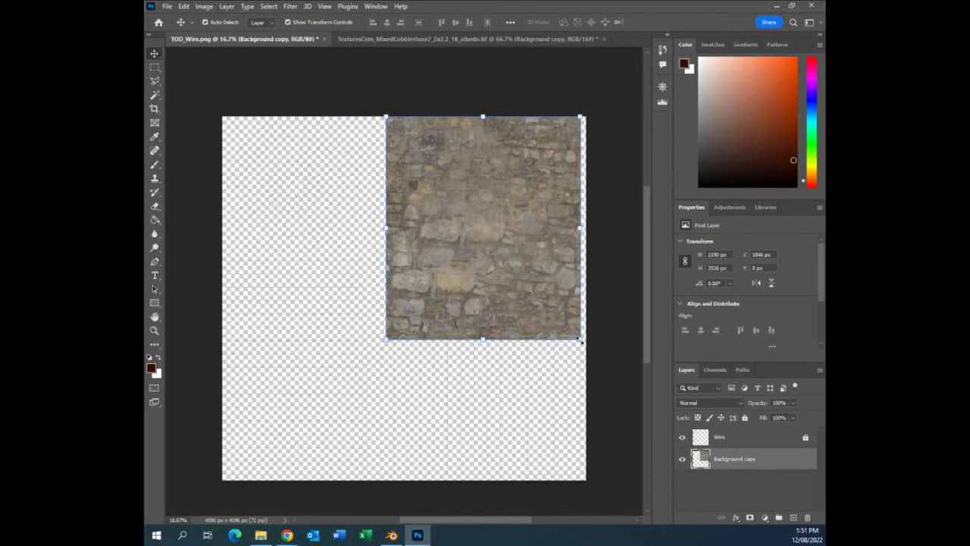
Scale the cobblestone layer down to about 25.4%, place it at X 1570 px, Y 0 px, and activate the Clone Stamp.
{"action": "left_click_drag", "start_coordinate": [579, 341], "coordinate": [386, 151]}
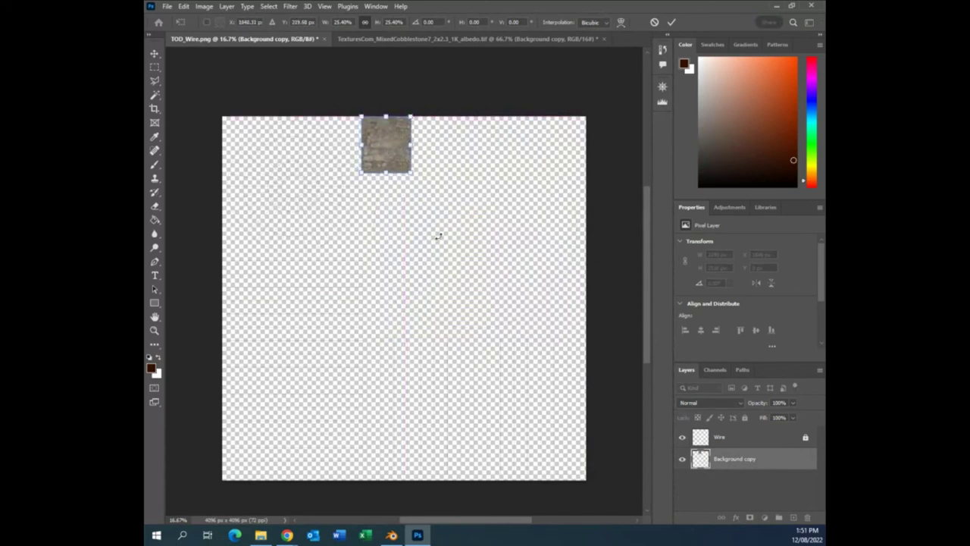
{"action": "scroll", "coordinate": [436, 246], "scroll_direction": "up", "scroll_amount": 1}
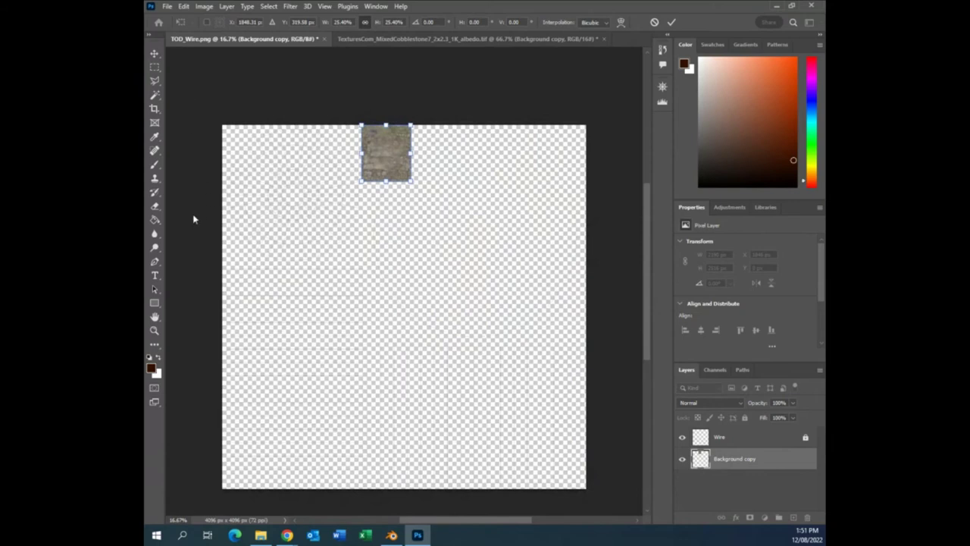
{"action": "scroll", "coordinate": [420, 203], "scroll_direction": "up", "scroll_amount": 3}
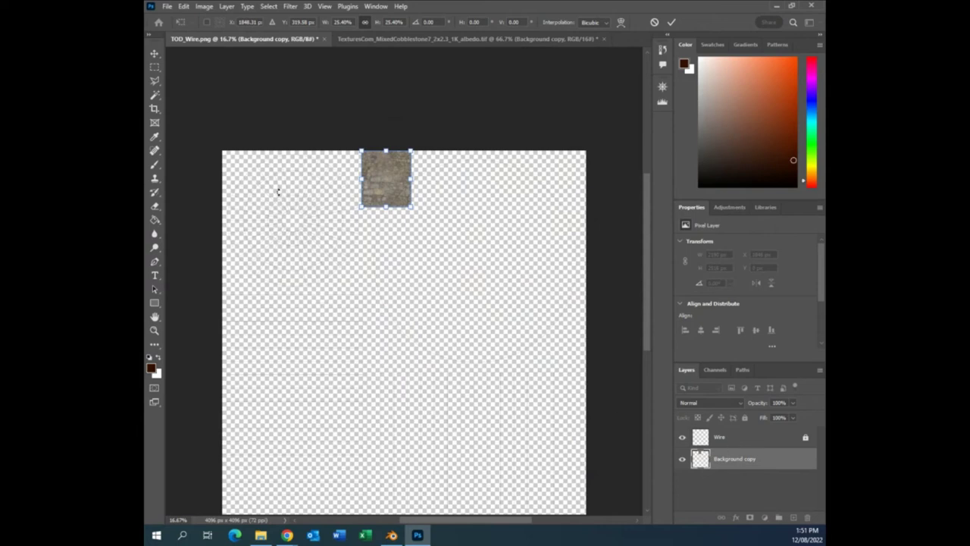
{"action": "left_click", "coordinate": [154, 179]}
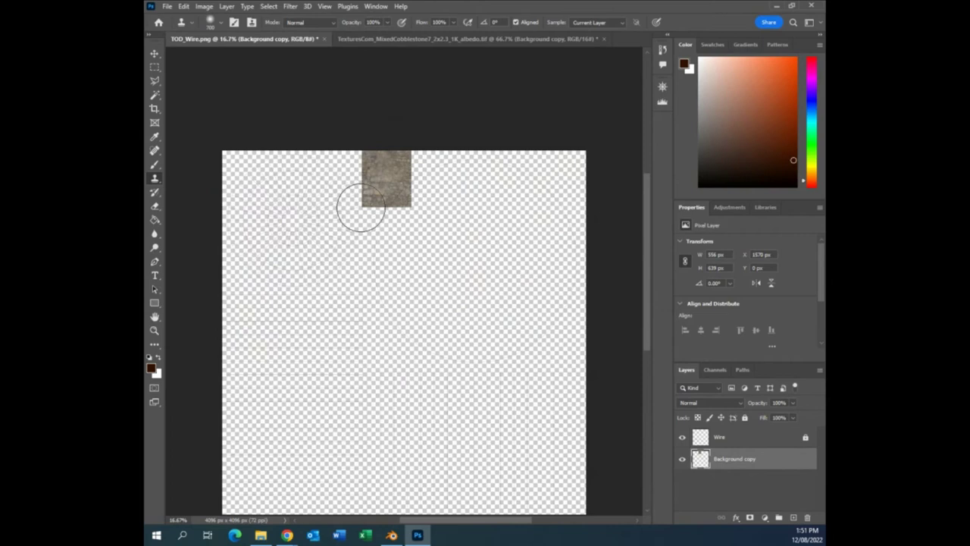
Set the Clone Stamp brush size to 1100 px.
{"action": "key", "text": "bracketleft"}
{"action": "key", "text": "bracketleft"}
{"action": "key", "text": "bracketright"}
{"action": "key", "text": "bracketright"}
{"action": "key", "text": "bracketright"}
{"action": "key", "text": "bracketright"}
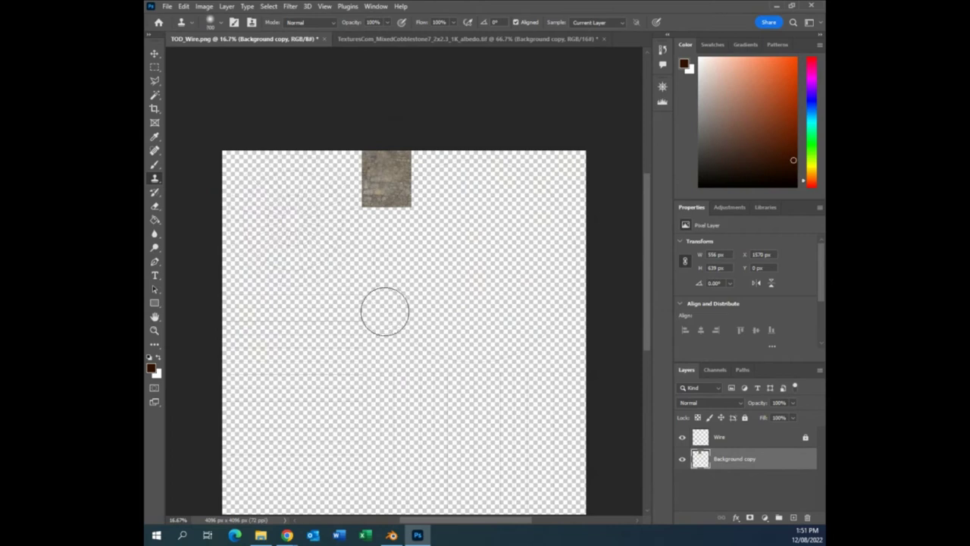
{"action": "key", "text": "bracketleft"}
{"action": "key", "text": "bracketleft"}
{"action": "key", "text": "bracketright"}
{"action": "key", "text": "bracketright"}
{"action": "key", "text": "bracketright"}
{"action": "key", "text": "bracketright"}
{"action": "key", "text": "bracketright"}
{"action": "key", "text": "bracketright"}
{"action": "key", "text": "bracketright"}
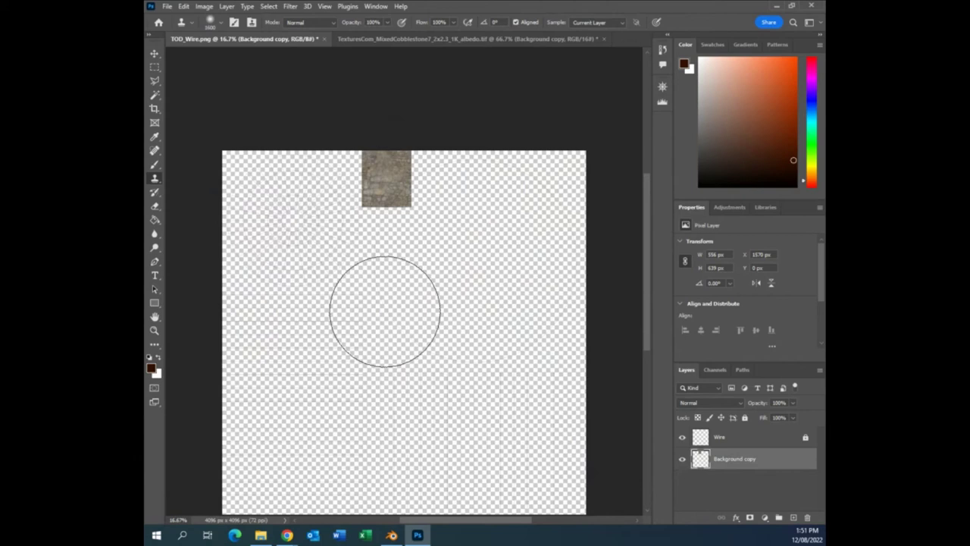
{"action": "key", "text": "bracketright"}
{"action": "key", "text": "bracketright"}
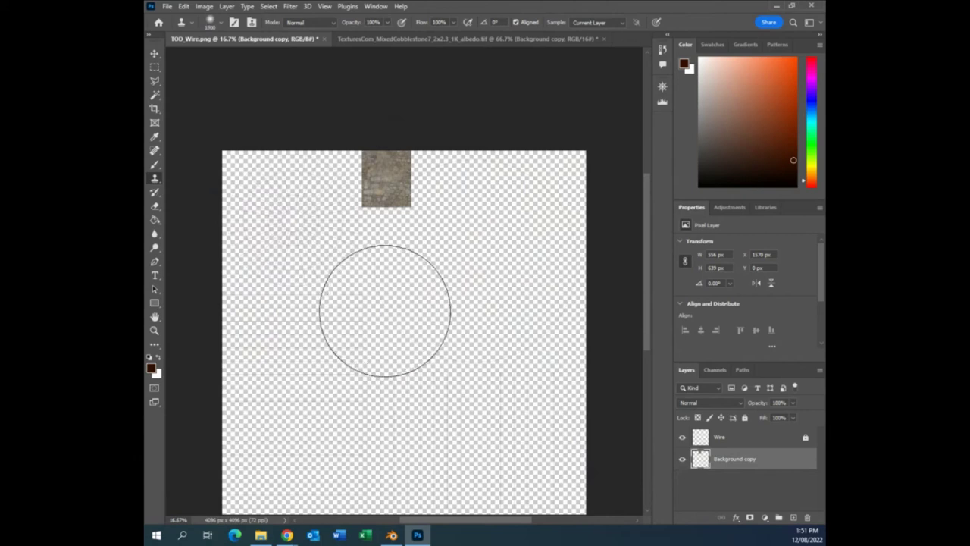
{"action": "key", "text": "bracketleft"}
{"action": "key", "text": "bracketleft"}
{"action": "key", "text": "bracketleft"}
{"action": "key", "text": "bracketleft"}
{"action": "key", "text": "bracketleft"}
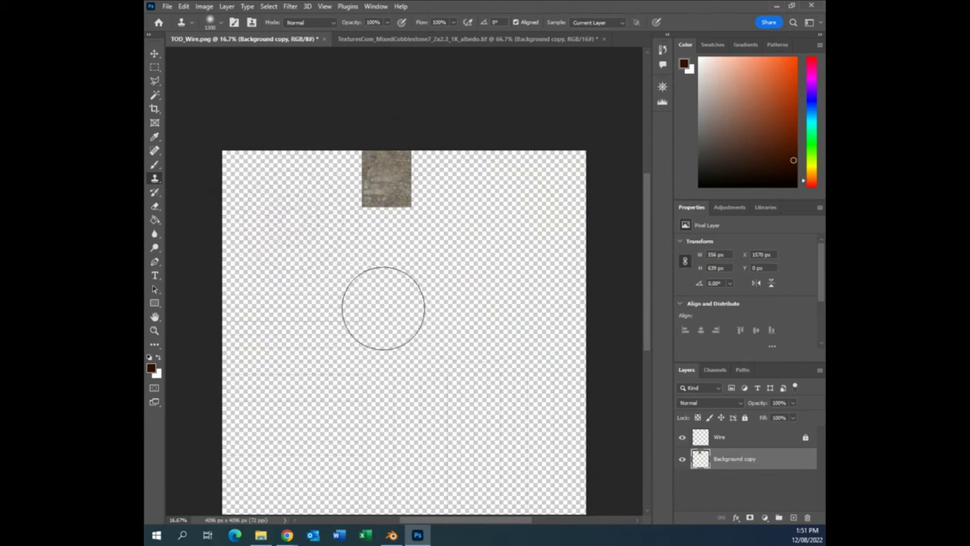
{"action": "key", "text": "bracketleft"}
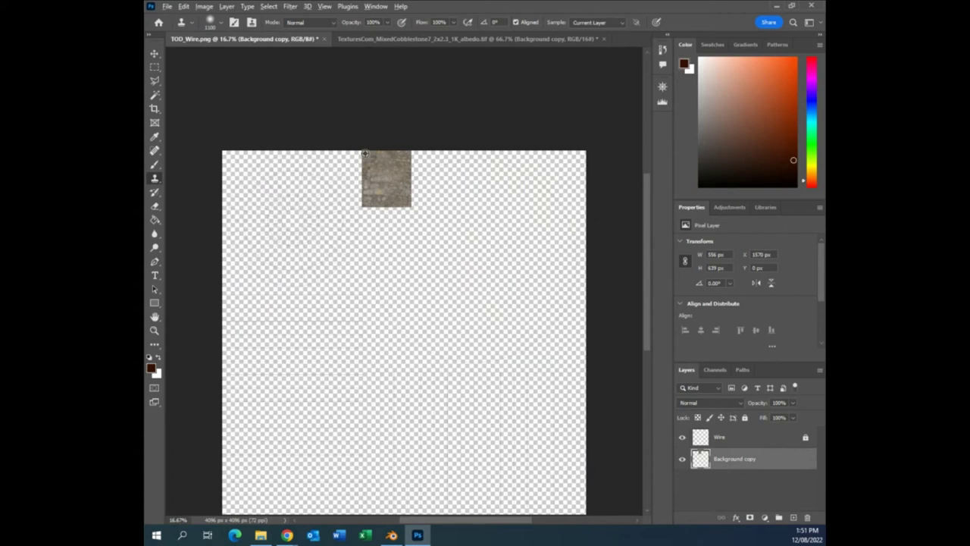
Try to clone the cobblestone tile onto the empty canvas beside its right edge, and undo the copy.
{"action": "left_click_drag", "start_coordinate": [415, 157], "coordinate": [417, 149]}
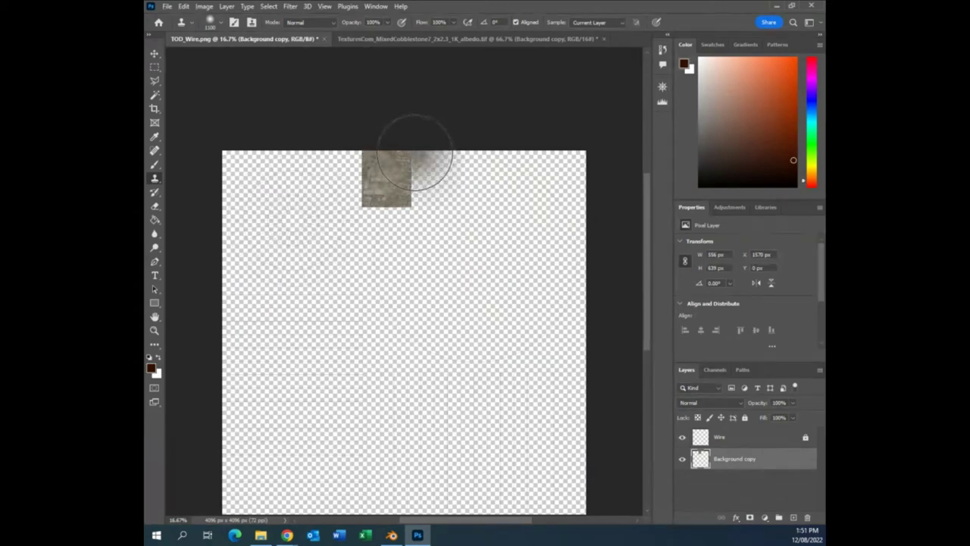
{"action": "mouse_move", "coordinate": [415, 153]}
{"action": "left_mouse_down"}
{"action": "mouse_move", "coordinate": [457, 158]}
{"action": "mouse_move", "coordinate": [396, 181]}
{"action": "mouse_move", "coordinate": [439, 184]}
{"action": "mouse_move", "coordinate": [410, 152]}
{"action": "left_mouse_up"}
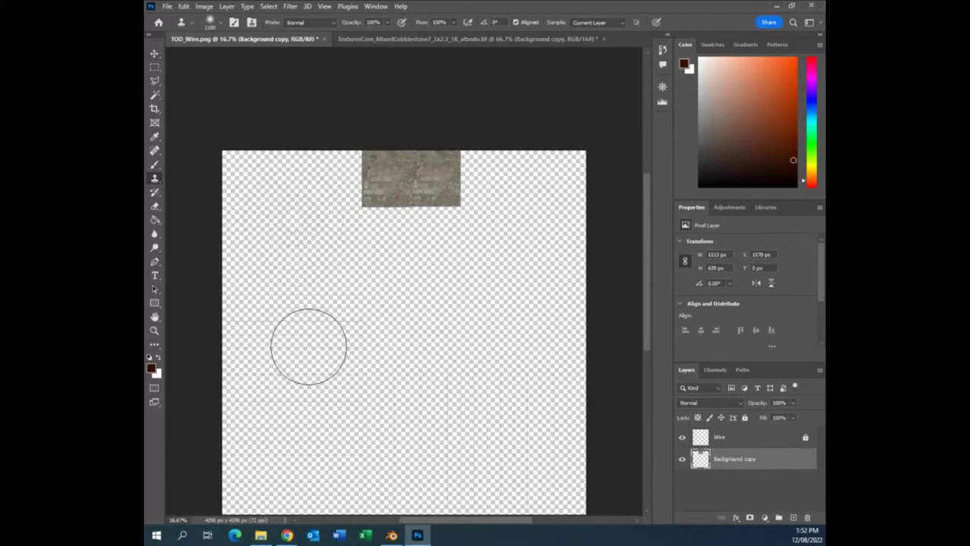
{"action": "key", "text": "ctrl+z"}
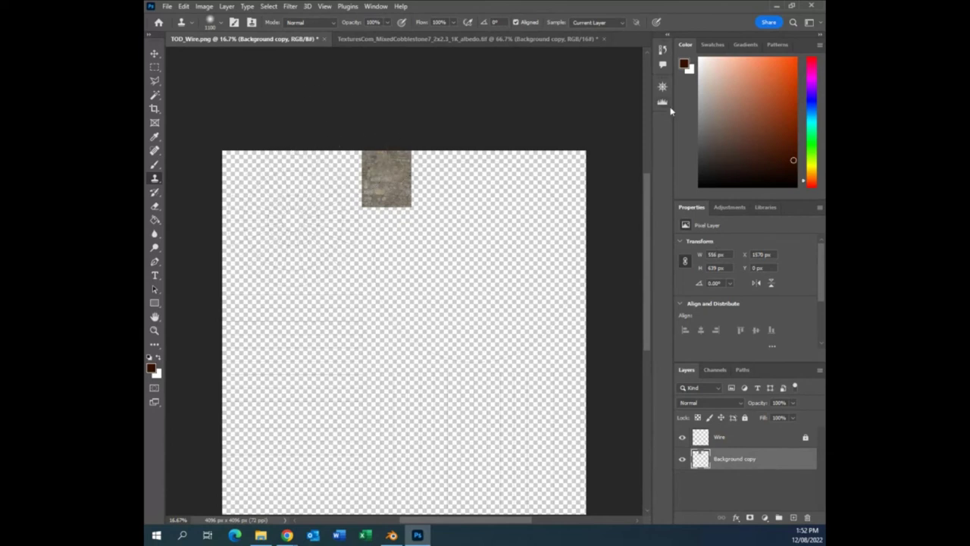
Retry cloning the tile flush against its own right edge, sampling from its upper-left corner, and undo the misaligned copies.
{"action": "left_click", "coordinate": [663, 89]}
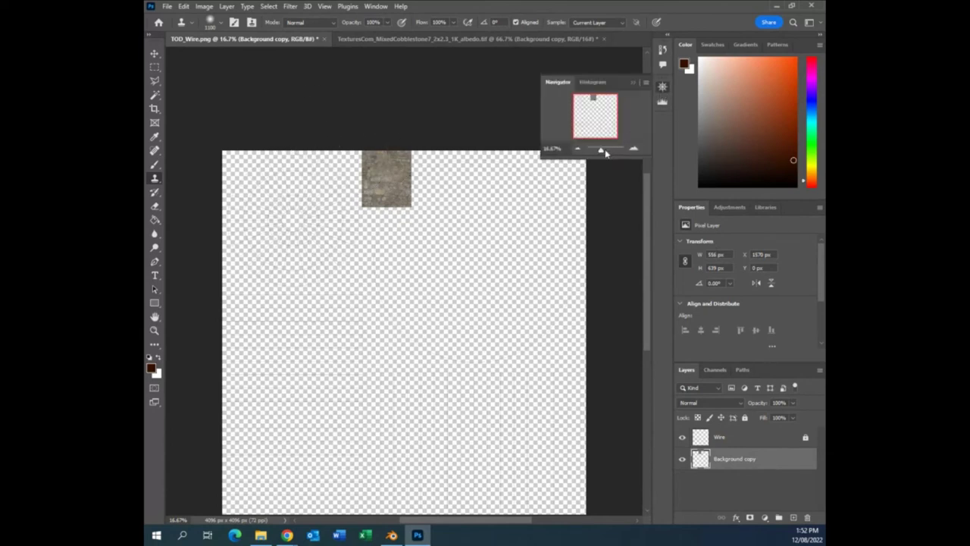
{"action": "left_click_drag", "start_coordinate": [603, 150], "coordinate": [607, 150]}
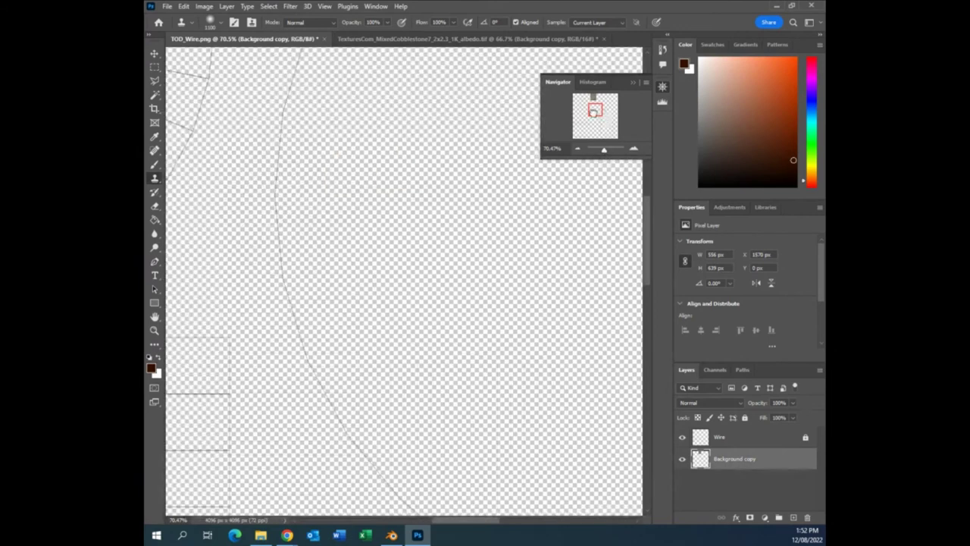
{"action": "left_click_drag", "start_coordinate": [595, 111], "coordinate": [596, 101]}
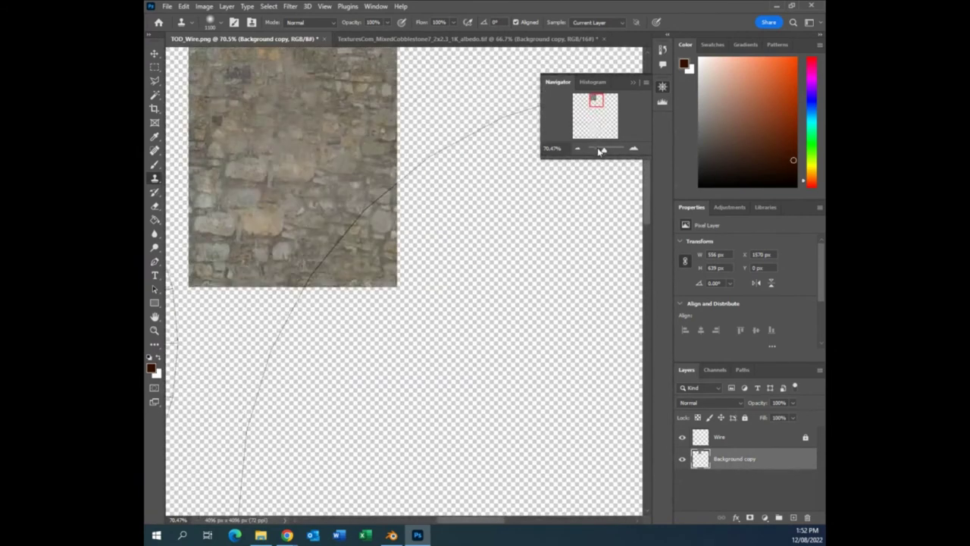
{"action": "left_click_drag", "start_coordinate": [604, 152], "coordinate": [602, 154]}
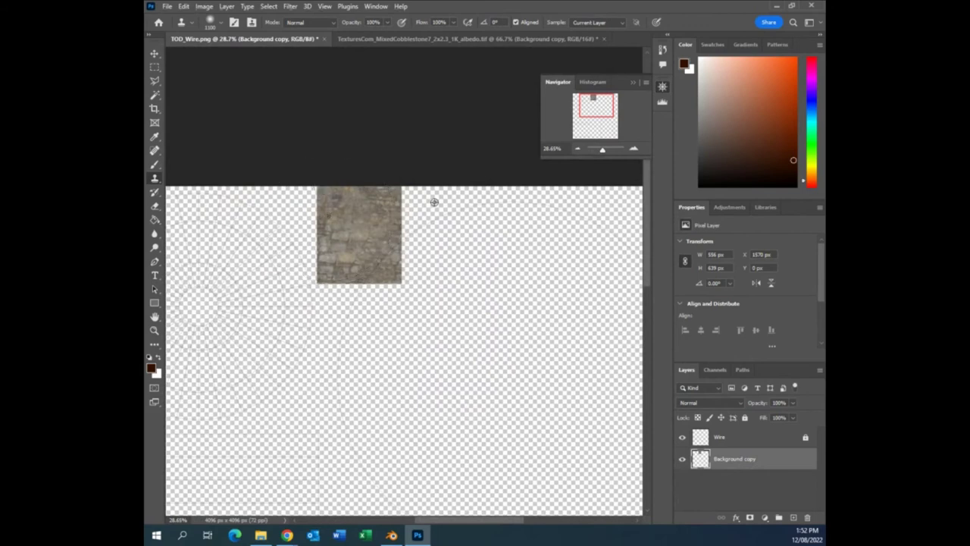
{"action": "mouse_move", "coordinate": [434, 202]}
{"action": "left_mouse_down"}
{"action": "mouse_move", "coordinate": [396, 169]}
{"action": "mouse_move", "coordinate": [403, 187]}
{"action": "left_mouse_up"}
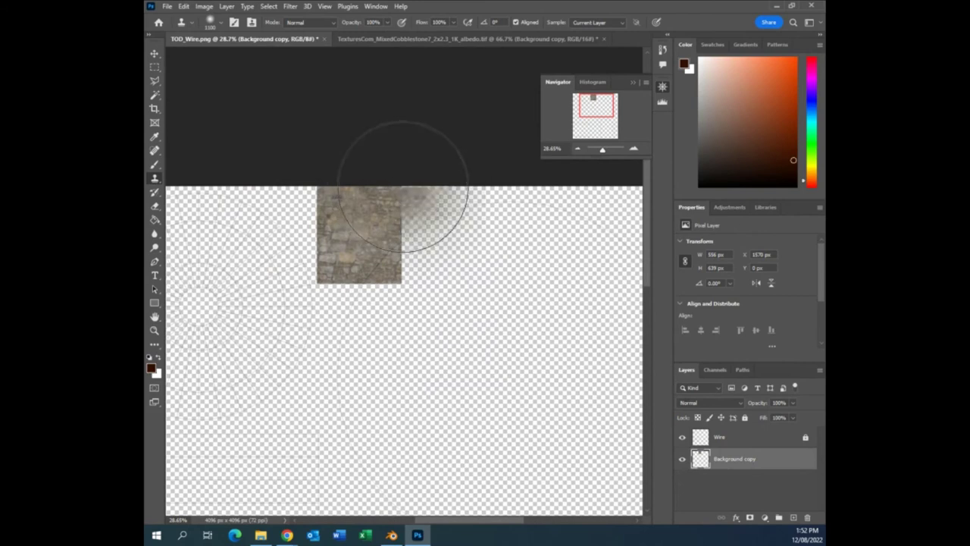
{"action": "key", "text": "ctrl+z"}
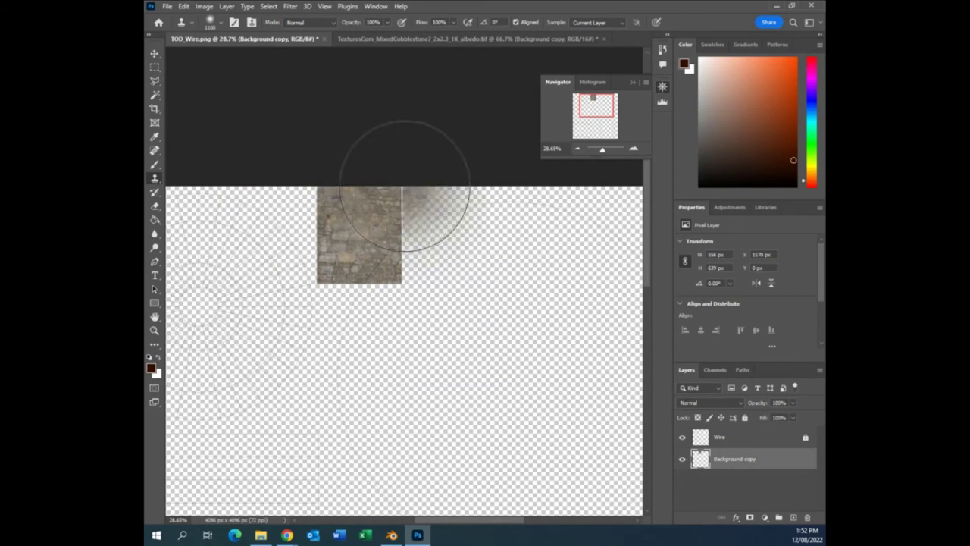
{"action": "left_click", "coordinate": [402, 185]}
{"action": "mouse_move", "coordinate": [402, 185]}
{"action": "left_mouse_down"}
{"action": "mouse_move", "coordinate": [393, 236]}
{"action": "mouse_move", "coordinate": [454, 216]}
{"action": "mouse_move", "coordinate": [433, 195]}
{"action": "mouse_move", "coordinate": [474, 303]}
{"action": "mouse_move", "coordinate": [380, 223]}
{"action": "left_mouse_up"}
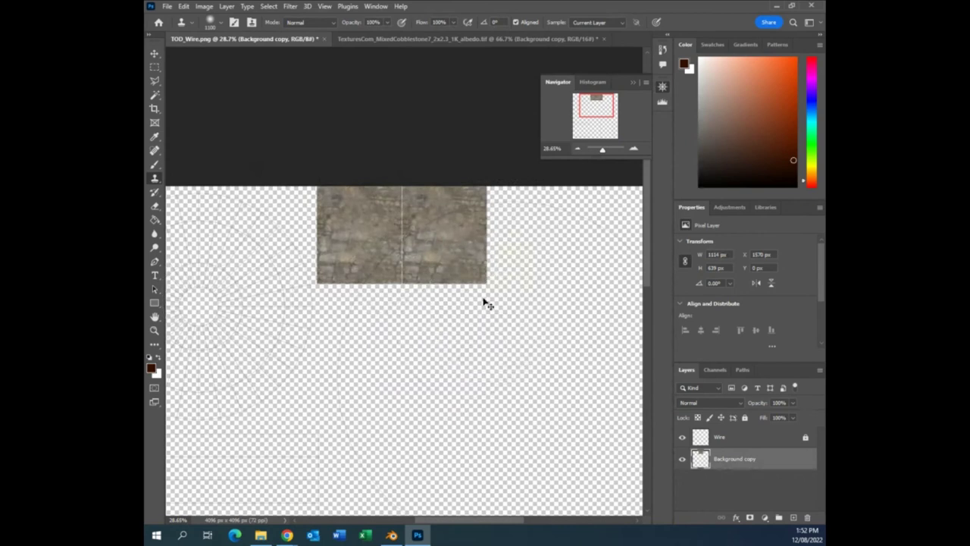
{"action": "key", "text": "ctrl+z"}
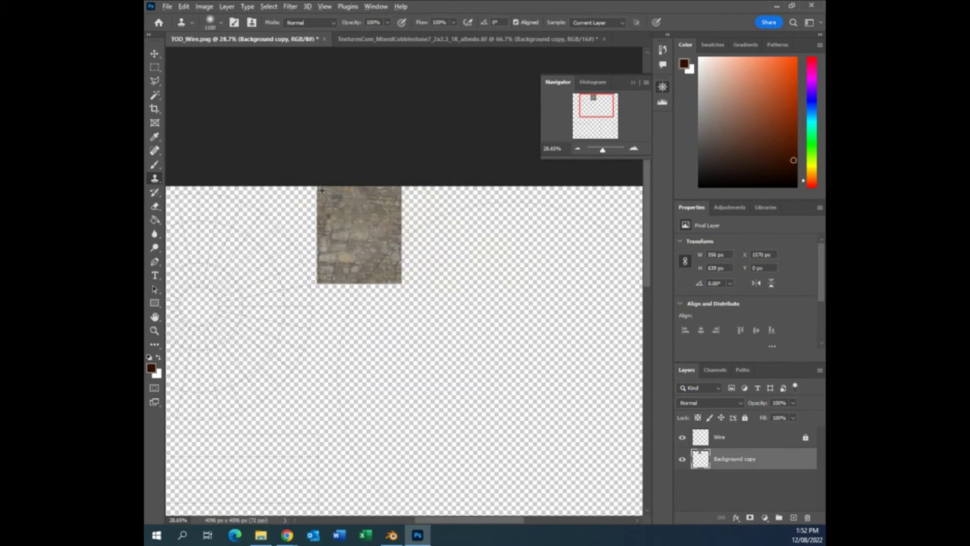
Clone the cobblestone tile rightward from its right edge to the canvas edge, forming a continuous strip along the top of the canvas.
{"action": "left_click", "coordinate": [407, 195], "text": "alt"}
{"action": "mouse_move", "coordinate": [407, 195]}
{"action": "left_mouse_down"}
{"action": "mouse_move", "coordinate": [398, 230]}
{"action": "mouse_move", "coordinate": [420, 253]}
{"action": "mouse_move", "coordinate": [467, 261]}
{"action": "mouse_move", "coordinate": [439, 217]}
{"action": "mouse_move", "coordinate": [505, 240]}
{"action": "mouse_move", "coordinate": [451, 246]}
{"action": "mouse_move", "coordinate": [521, 252]}
{"action": "mouse_move", "coordinate": [519, 217]}
{"action": "mouse_move", "coordinate": [550, 237]}
{"action": "mouse_move", "coordinate": [573, 228]}
{"action": "left_mouse_up"}
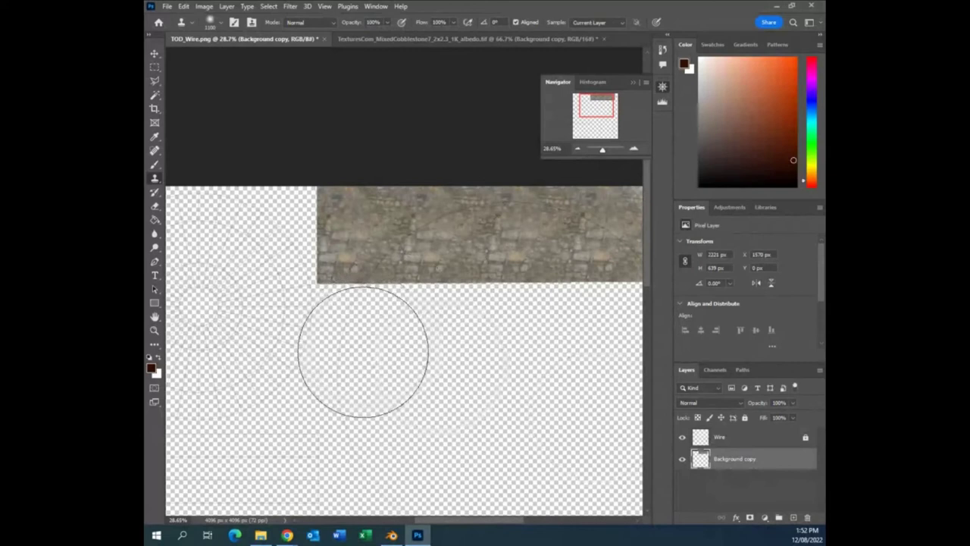
{"action": "scroll", "coordinate": [371, 367], "scroll_direction": "down", "scroll_amount": 1}
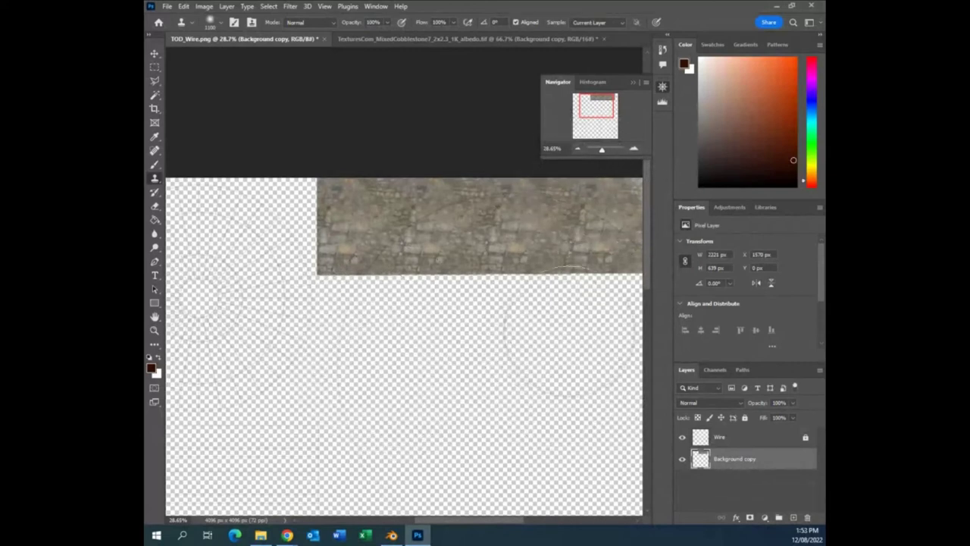
{"action": "mouse_move", "coordinate": [453, 521]}
{"action": "left_mouse_down"}
{"action": "mouse_move", "coordinate": [425, 522]}
{"action": "mouse_move", "coordinate": [515, 522]}
{"action": "left_mouse_up"}
{"action": "mouse_move", "coordinate": [455, 228]}
{"action": "left_mouse_down"}
{"action": "mouse_move", "coordinate": [487, 205]}
{"action": "mouse_move", "coordinate": [468, 212]}
{"action": "mouse_move", "coordinate": [535, 251]}
{"action": "mouse_move", "coordinate": [451, 236]}
{"action": "mouse_move", "coordinate": [322, 186]}
{"action": "mouse_move", "coordinate": [490, 220]}
{"action": "mouse_move", "coordinate": [407, 277]}
{"action": "left_mouse_up"}
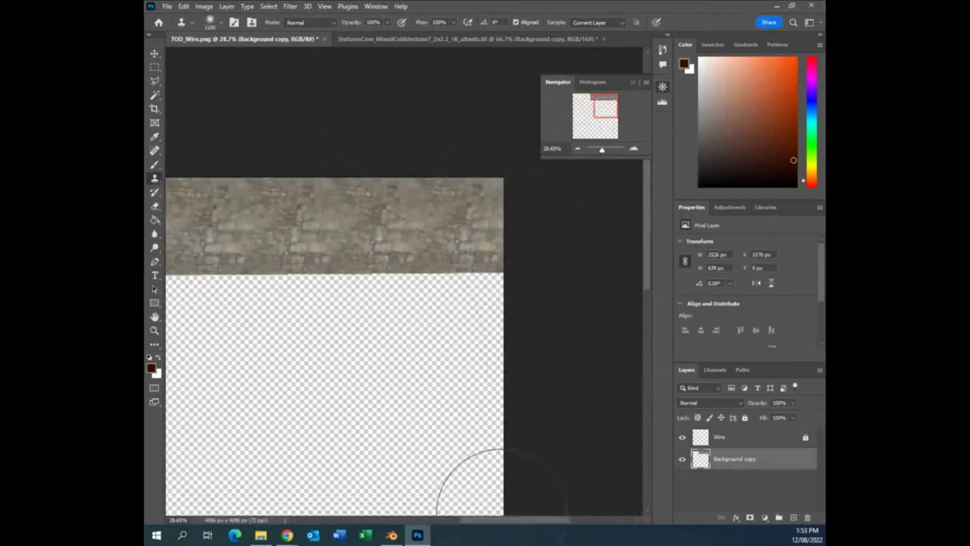
Sample the strip's upper-left corner and clone the cobblestone downward from its lower edge, filling the area across to the right canvas edge.
{"action": "left_click_drag", "start_coordinate": [502, 522], "coordinate": [473, 521]}
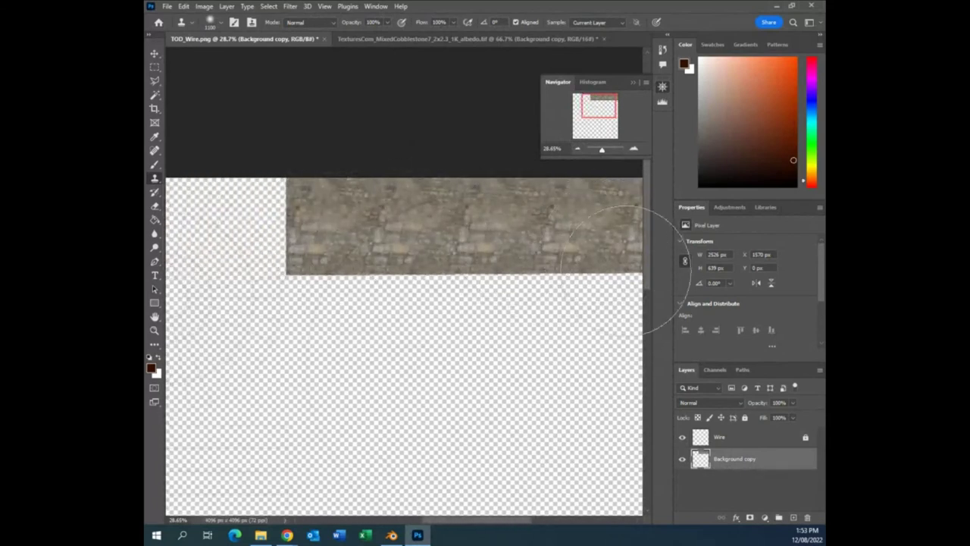
{"action": "left_click", "coordinate": [288, 194], "text": "alt"}
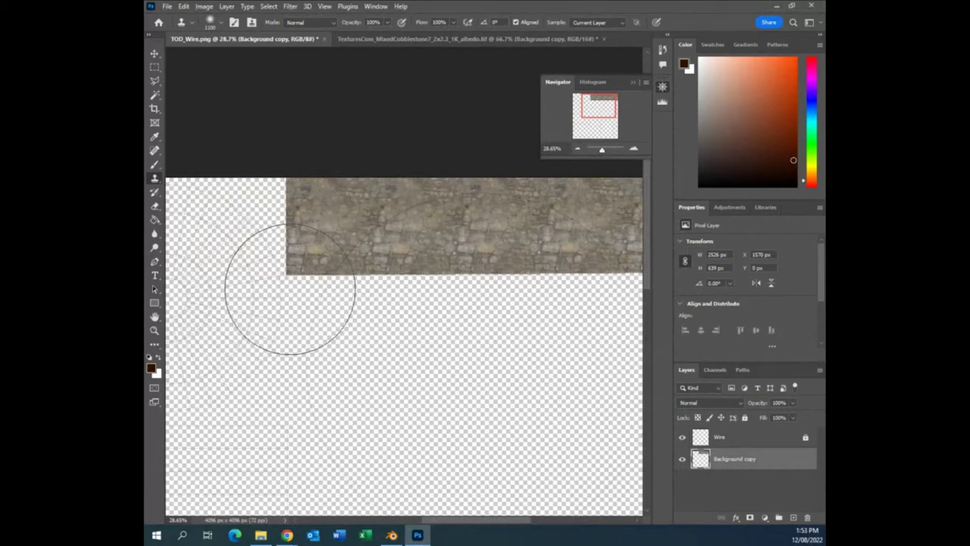
{"action": "left_click", "coordinate": [289, 279]}
{"action": "left_click", "coordinate": [288, 279]}
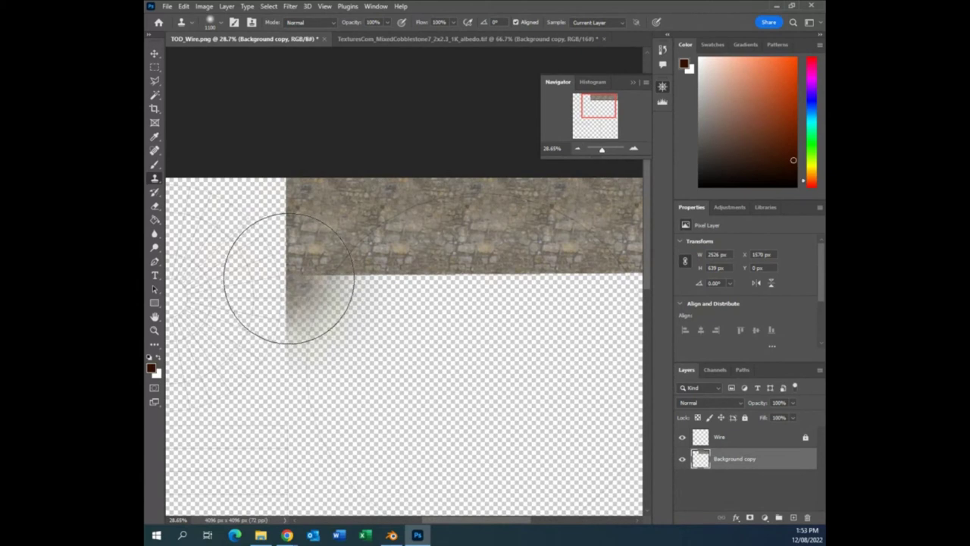
{"action": "mouse_move", "coordinate": [288, 278]}
{"action": "left_mouse_down"}
{"action": "mouse_move", "coordinate": [485, 311]}
{"action": "mouse_move", "coordinate": [607, 314]}
{"action": "left_mouse_up"}
{"action": "mouse_move", "coordinate": [470, 318]}
{"action": "left_mouse_down"}
{"action": "mouse_move", "coordinate": [498, 369]}
{"action": "mouse_move", "coordinate": [278, 340]}
{"action": "mouse_move", "coordinate": [426, 459]}
{"action": "left_mouse_up"}
{"action": "scroll", "coordinate": [357, 465], "scroll_direction": "down", "scroll_amount": 3}
{"action": "mouse_move", "coordinate": [400, 422]}
{"action": "left_mouse_down"}
{"action": "mouse_move", "coordinate": [424, 425]}
{"action": "mouse_move", "coordinate": [325, 436]}
{"action": "mouse_move", "coordinate": [531, 382]}
{"action": "mouse_move", "coordinate": [598, 326]}
{"action": "mouse_move", "coordinate": [610, 300]}
{"action": "left_mouse_up"}
{"action": "scroll", "coordinate": [390, 496], "scroll_direction": "down", "scroll_amount": 1}
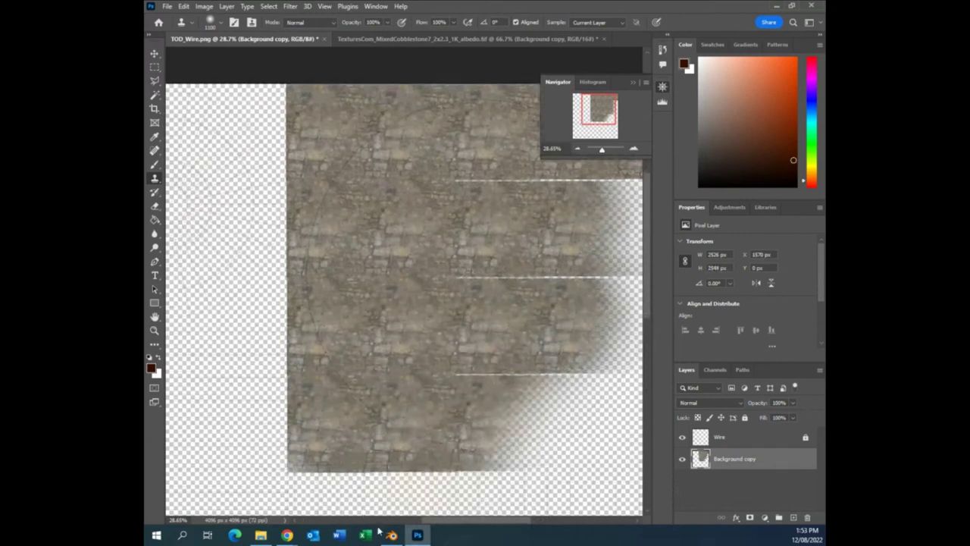
{"action": "scroll", "coordinate": [481, 523], "scroll_direction": "right", "scroll_amount": 3}
{"action": "mouse_move", "coordinate": [371, 478]}
{"action": "left_mouse_down"}
{"action": "mouse_move", "coordinate": [470, 455]}
{"action": "mouse_move", "coordinate": [551, 411]}
{"action": "mouse_move", "coordinate": [535, 436]}
{"action": "mouse_move", "coordinate": [564, 372]}
{"action": "mouse_move", "coordinate": [568, 243]}
{"action": "mouse_move", "coordinate": [466, 180]}
{"action": "mouse_move", "coordinate": [566, 212]}
{"action": "mouse_move", "coordinate": [557, 318]}
{"action": "mouse_move", "coordinate": [445, 261]}
{"action": "mouse_move", "coordinate": [564, 394]}
{"action": "mouse_move", "coordinate": [545, 413]}
{"action": "mouse_move", "coordinate": [560, 477]}
{"action": "mouse_move", "coordinate": [201, 477]}
{"action": "mouse_move", "coordinate": [413, 480]}
{"action": "left_mouse_up"}
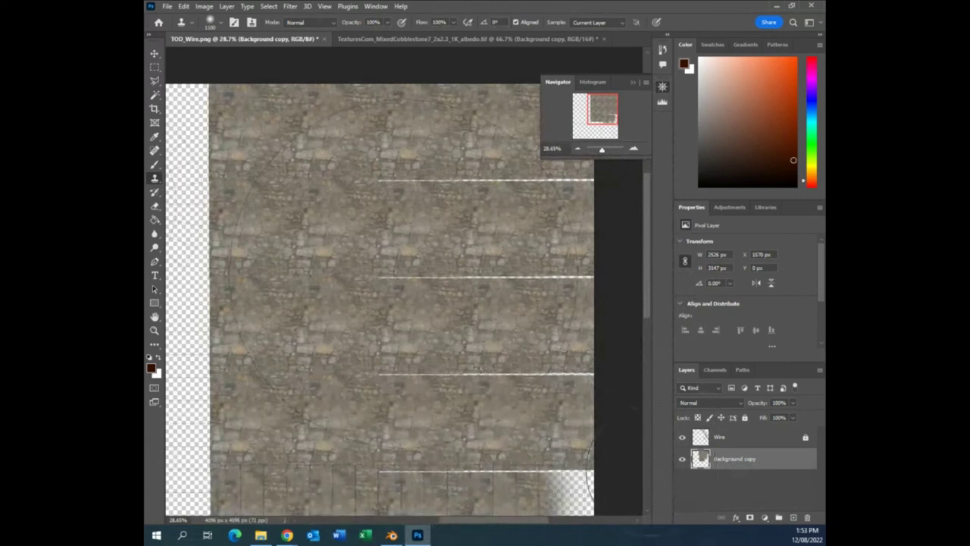
Clone sampled cobblestone over the uppermost horizontal white gap in the tiled texture.
{"action": "scroll", "coordinate": [276, 303], "scroll_direction": "up", "scroll_amount": 3}
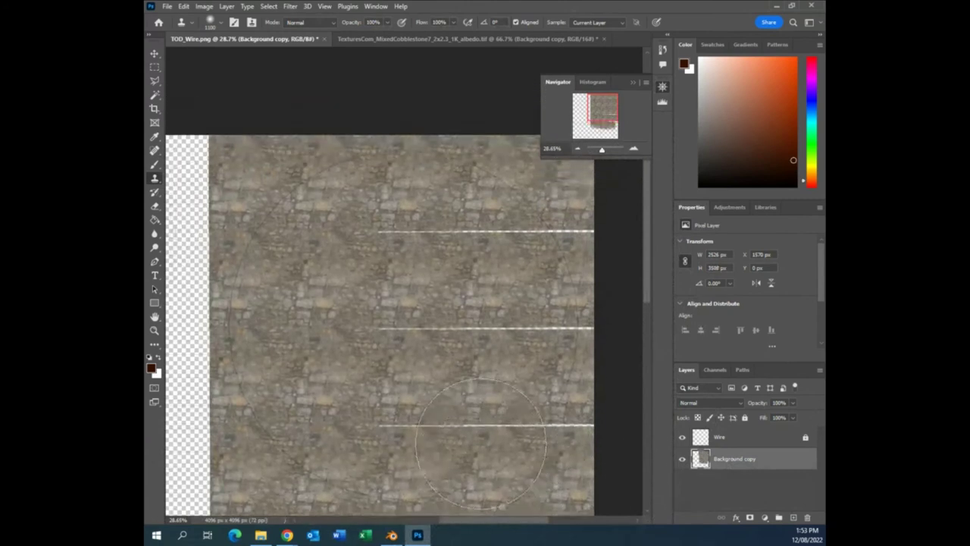
{"action": "left_click", "coordinate": [288, 310], "text": "alt"}
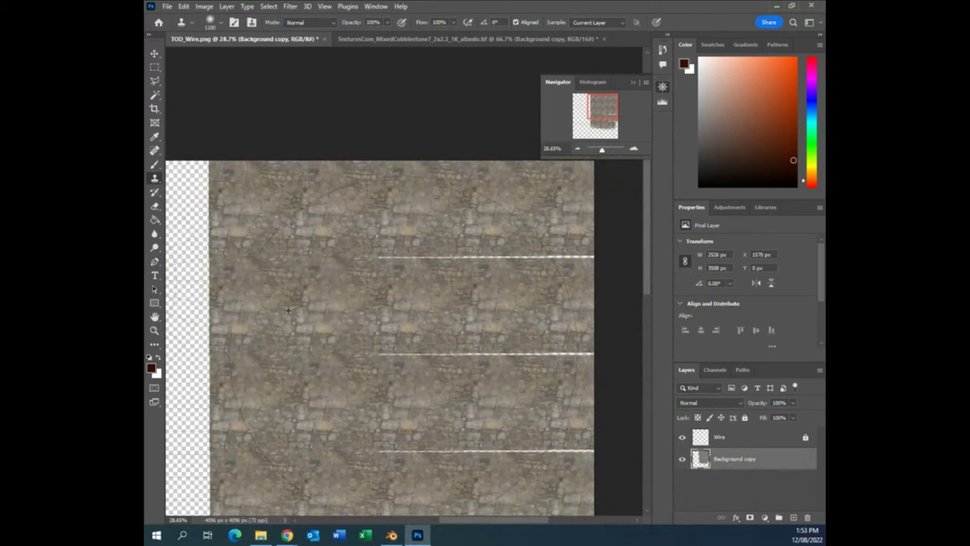
{"action": "left_click", "coordinate": [428, 256]}
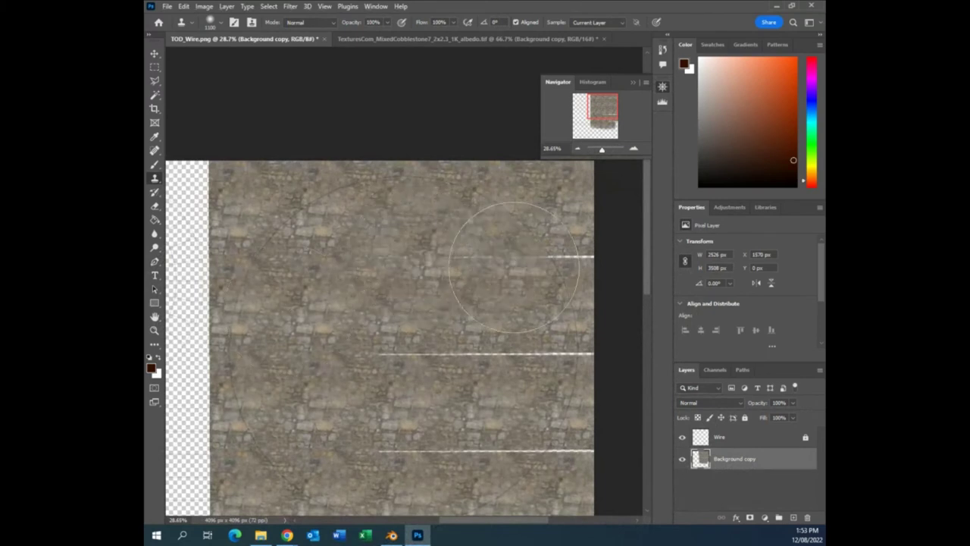
{"action": "left_click", "coordinate": [310, 260], "text": "alt"}
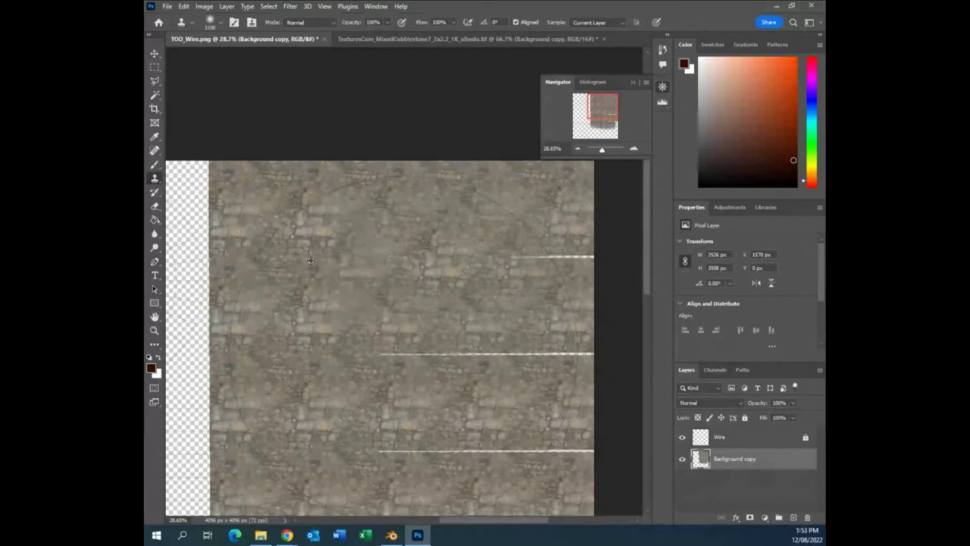
{"action": "left_click", "coordinate": [552, 269]}
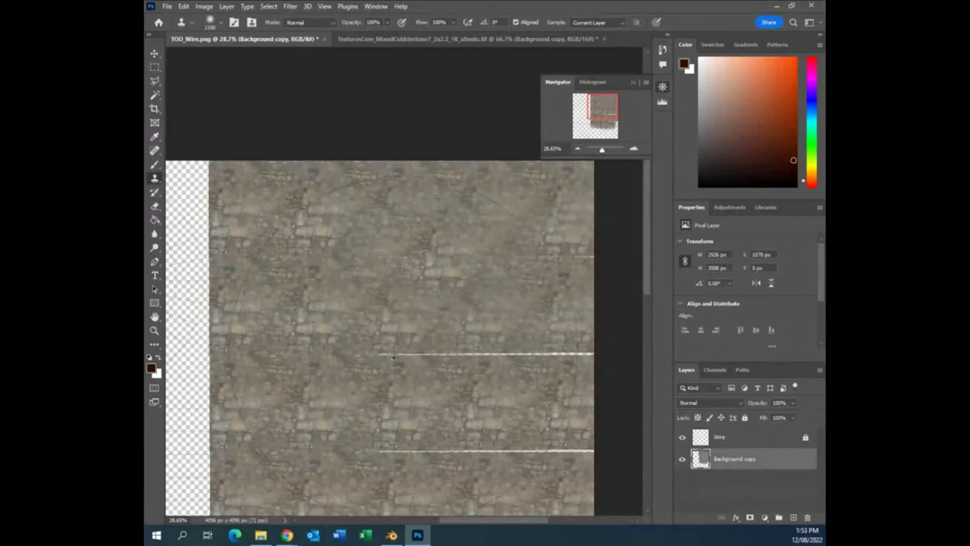
Clone cobblestone over the second and third horizontal white gaps, resampling from the clean stone to their left.
{"action": "left_click_drag", "start_coordinate": [392, 356], "coordinate": [565, 357]}
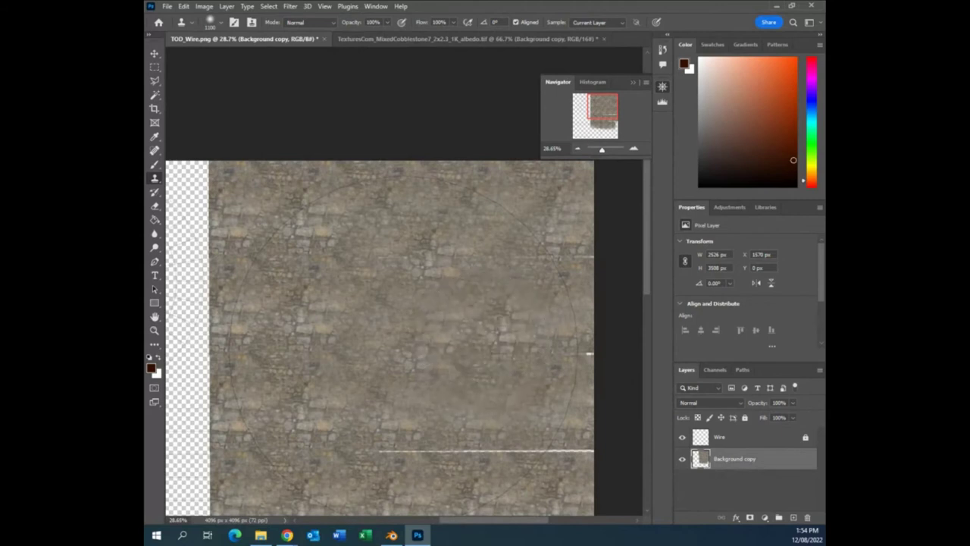
{"action": "scroll", "coordinate": [424, 383], "scroll_direction": "down", "scroll_amount": 3}
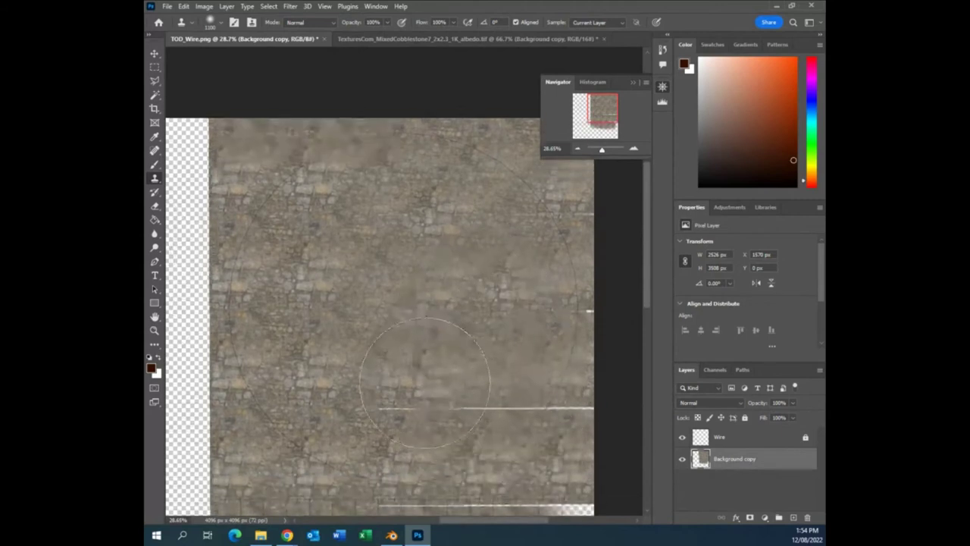
{"action": "scroll", "coordinate": [424, 383], "scroll_direction": "up", "scroll_amount": 1}
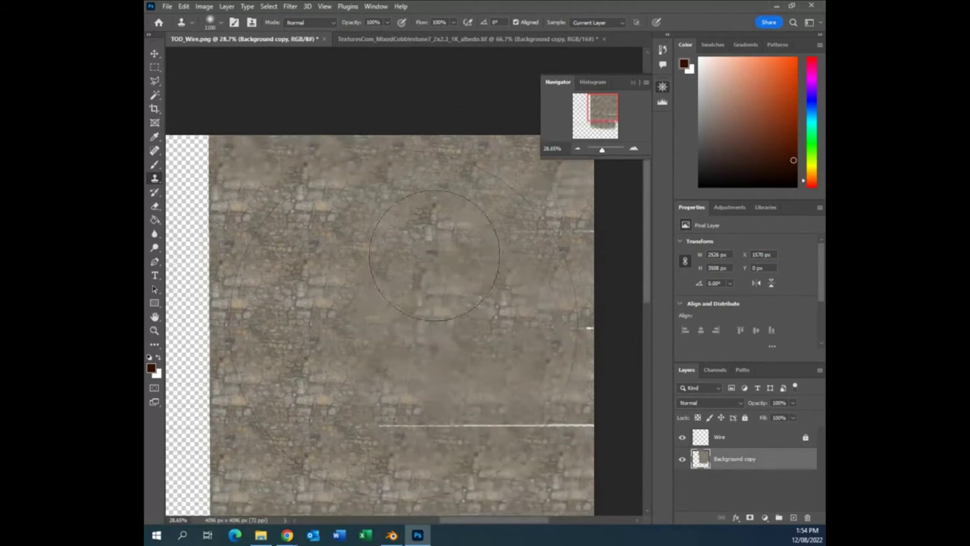
{"action": "left_click", "coordinate": [352, 397], "text": "alt"}
{"action": "mouse_move", "coordinate": [401, 426]}
{"action": "left_mouse_down"}
{"action": "mouse_move", "coordinate": [497, 436]}
{"action": "mouse_move", "coordinate": [580, 425]}
{"action": "left_mouse_up"}
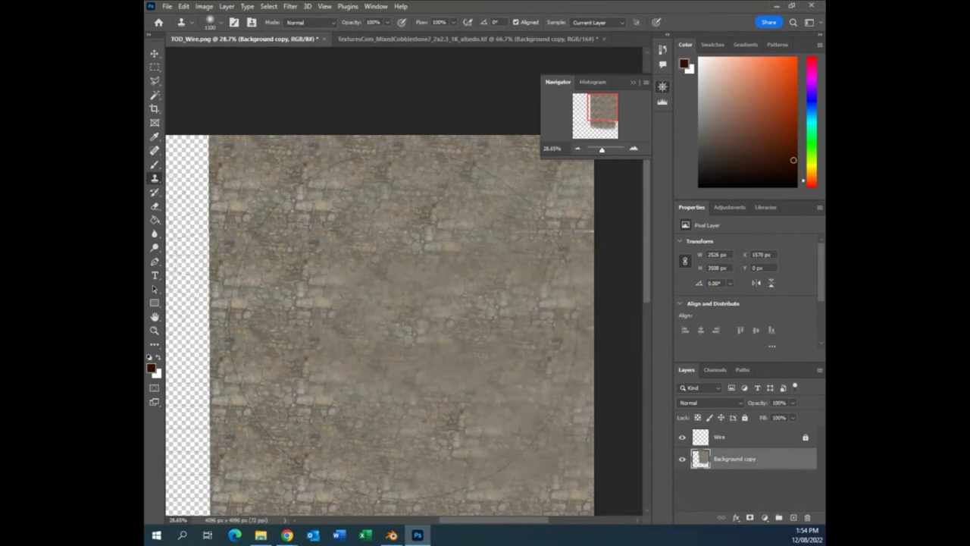
Magic-wand the area surrounding the circle on the Wire layer and delete the cobblestone there from the Background copy layer.
{"action": "scroll", "coordinate": [566, 466], "scroll_direction": "down", "scroll_amount": 2}
{"action": "scroll", "coordinate": [566, 466], "scroll_direction": "down", "scroll_amount": 2}
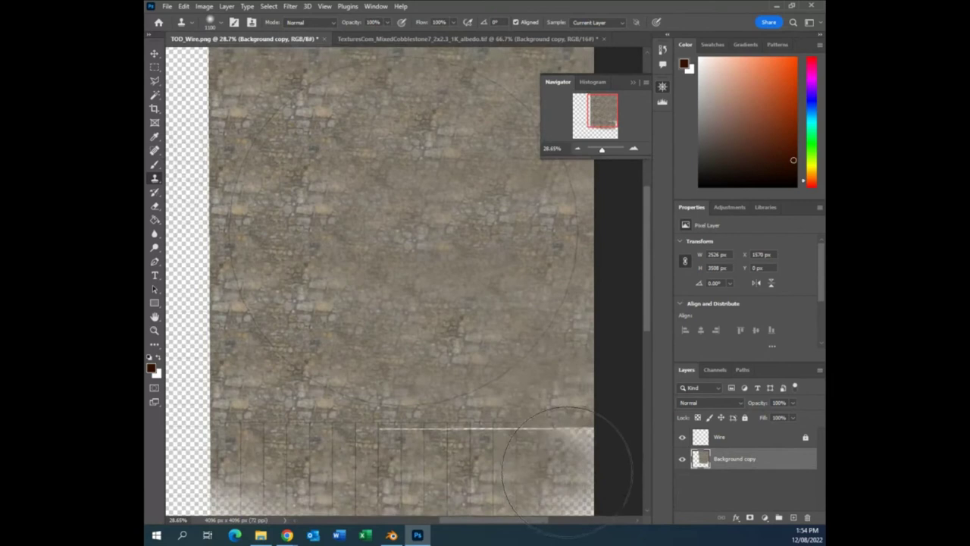
{"action": "left_click", "coordinate": [764, 438]}
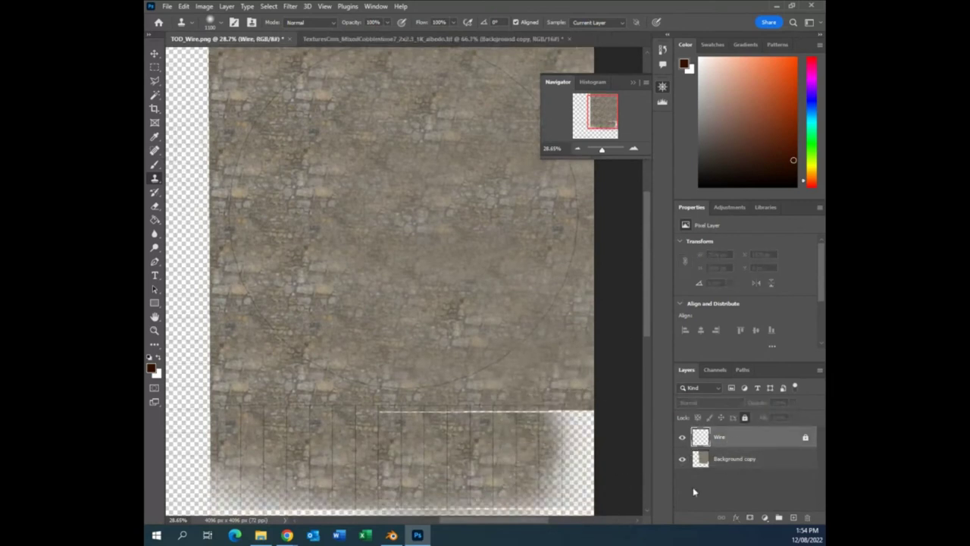
{"action": "scroll", "coordinate": [227, 376], "scroll_direction": "up", "scroll_amount": 1}
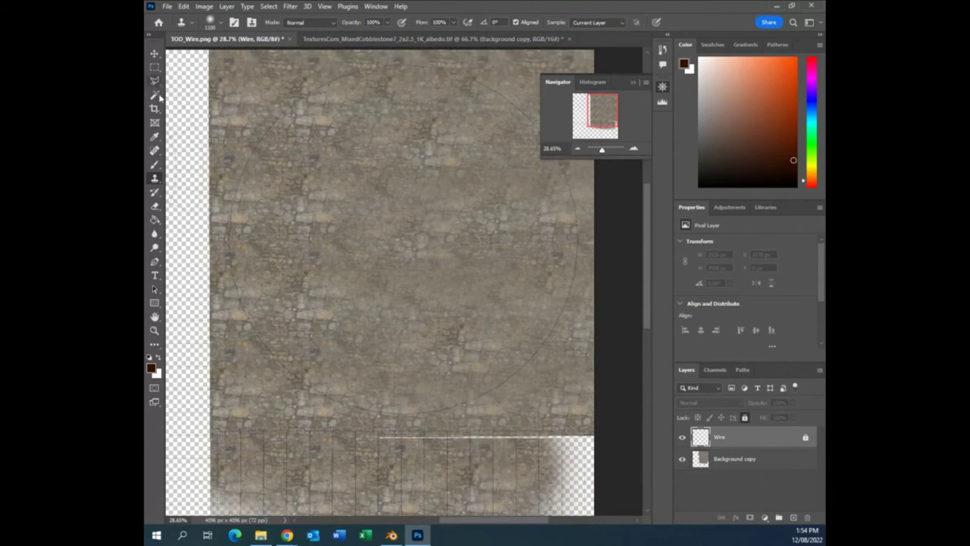
{"action": "left_click", "coordinate": [155, 96]}
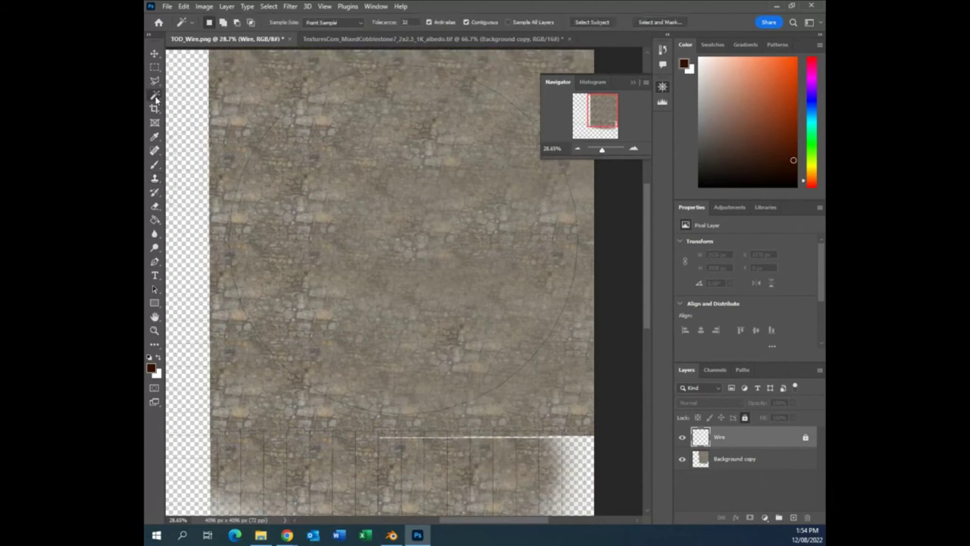
{"action": "left_click", "coordinate": [542, 382]}
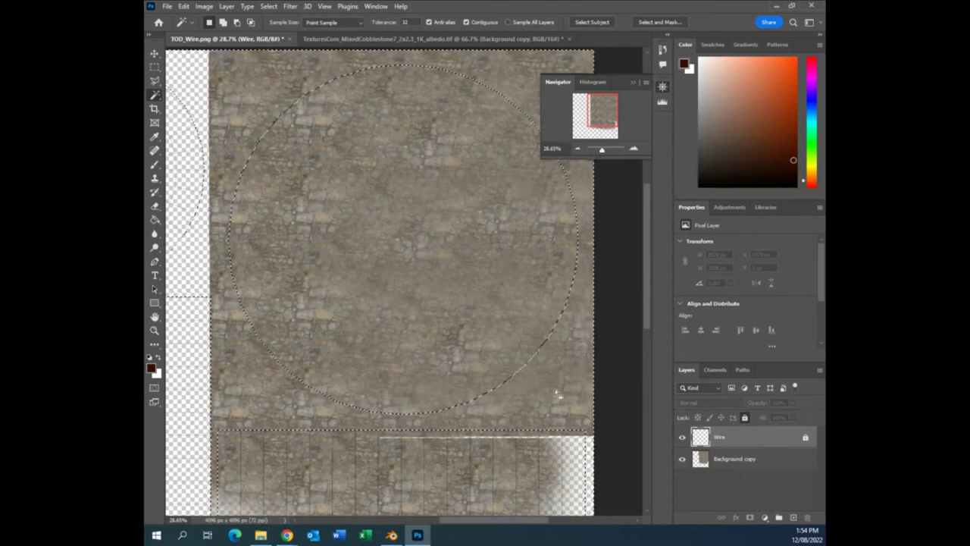
{"action": "left_click", "coordinate": [748, 462]}
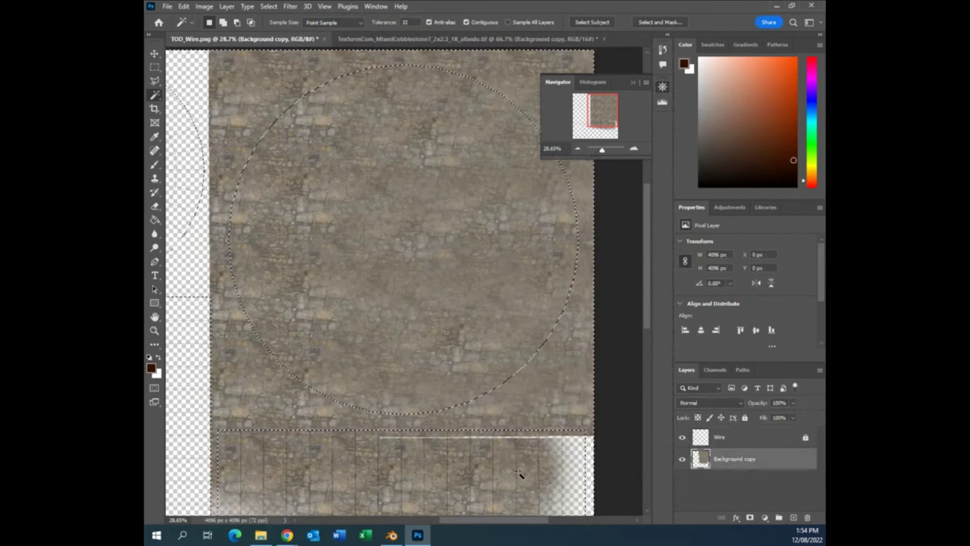
{"action": "key", "text": "ctrl+shift+i"}
{"action": "key", "text": "Delete"}
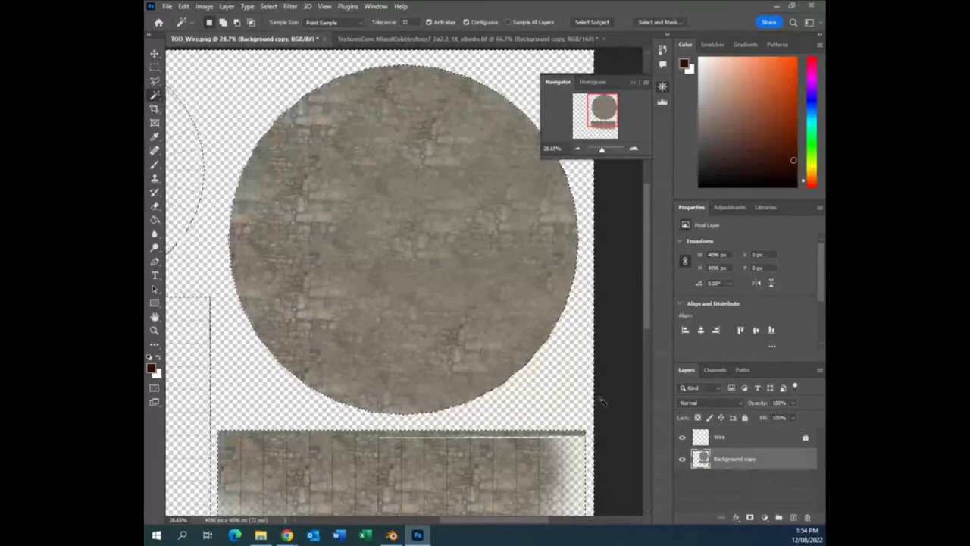
Invert the selection and erase the leftover cobblestone from the rectangle below the circle, enlarging the eraser to 700 px.
{"action": "scroll", "coordinate": [435, 358], "scroll_direction": "down", "scroll_amount": 5}
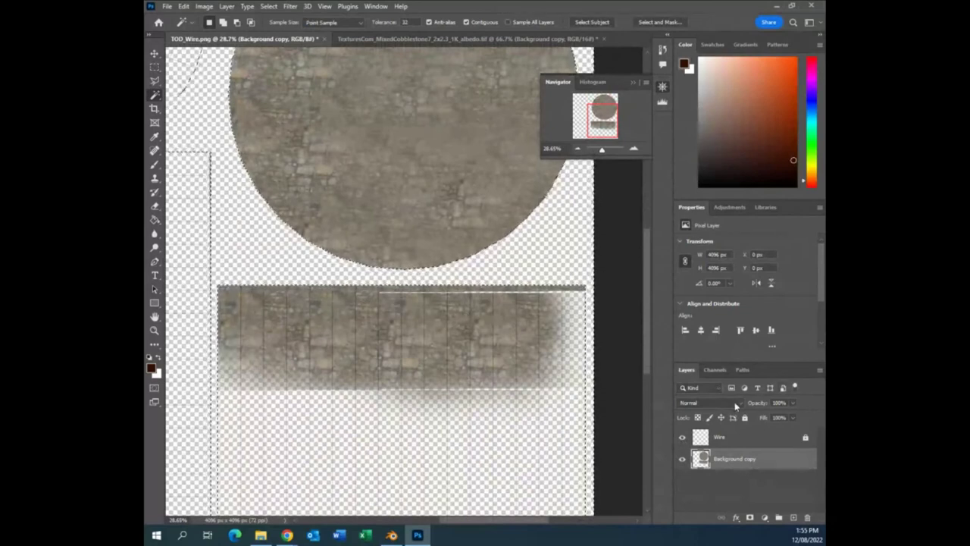
{"action": "right_click", "coordinate": [395, 225]}
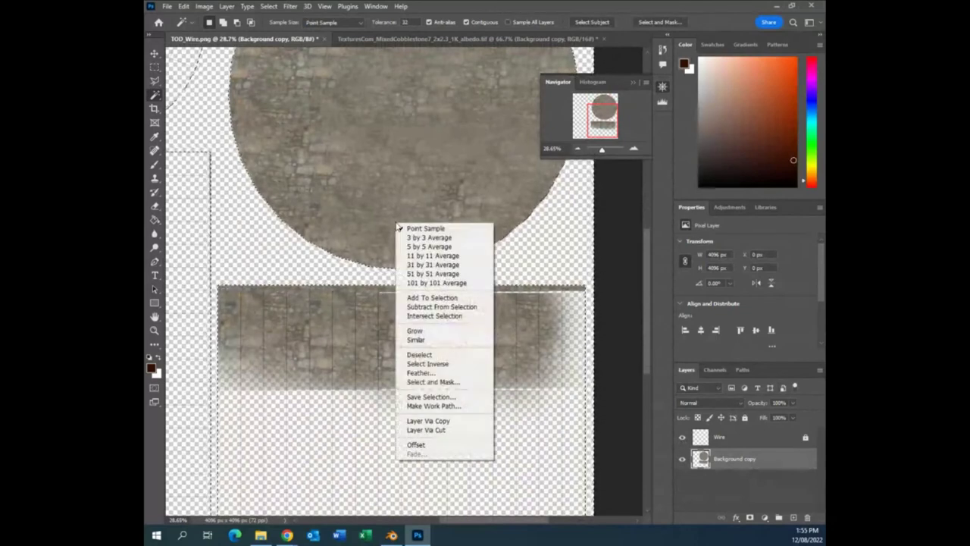
{"action": "left_click", "coordinate": [422, 365]}
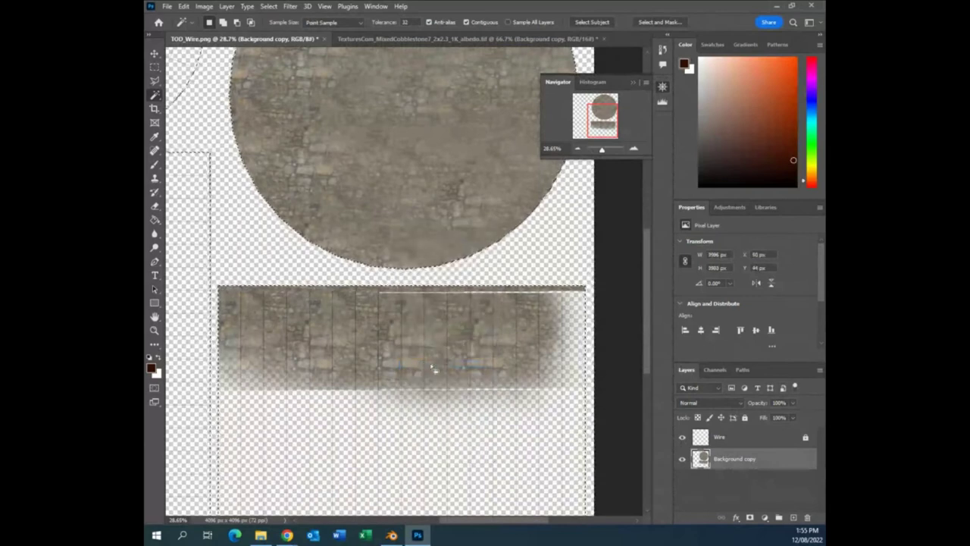
{"action": "left_click", "coordinate": [155, 206]}
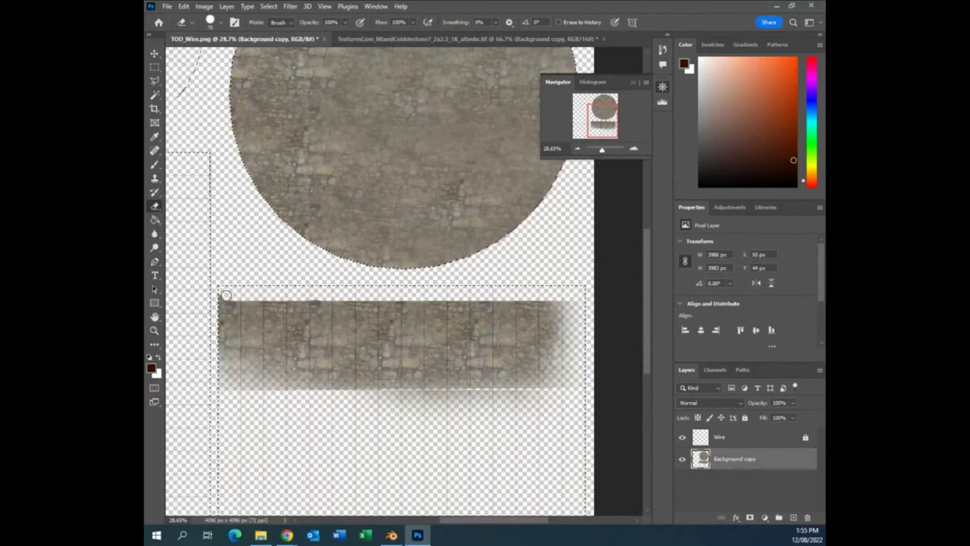
{"action": "mouse_move", "coordinate": [226, 296]}
{"action": "left_mouse_down"}
{"action": "mouse_move", "coordinate": [197, 307]}
{"action": "mouse_move", "coordinate": [485, 341]}
{"action": "left_mouse_up"}
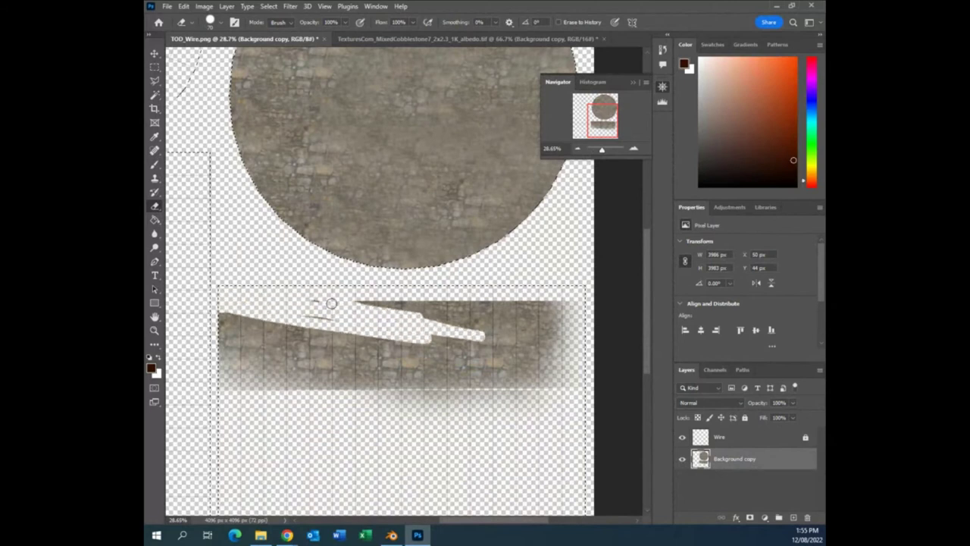
{"action": "mouse_move", "coordinate": [297, 317]}
{"action": "left_mouse_down"}
{"action": "mouse_move", "coordinate": [244, 306]}
{"action": "mouse_move", "coordinate": [541, 358]}
{"action": "mouse_move", "coordinate": [461, 352]}
{"action": "mouse_move", "coordinate": [389, 367]}
{"action": "mouse_move", "coordinate": [419, 375]}
{"action": "mouse_move", "coordinate": [402, 391]}
{"action": "mouse_move", "coordinate": [322, 388]}
{"action": "left_mouse_up"}
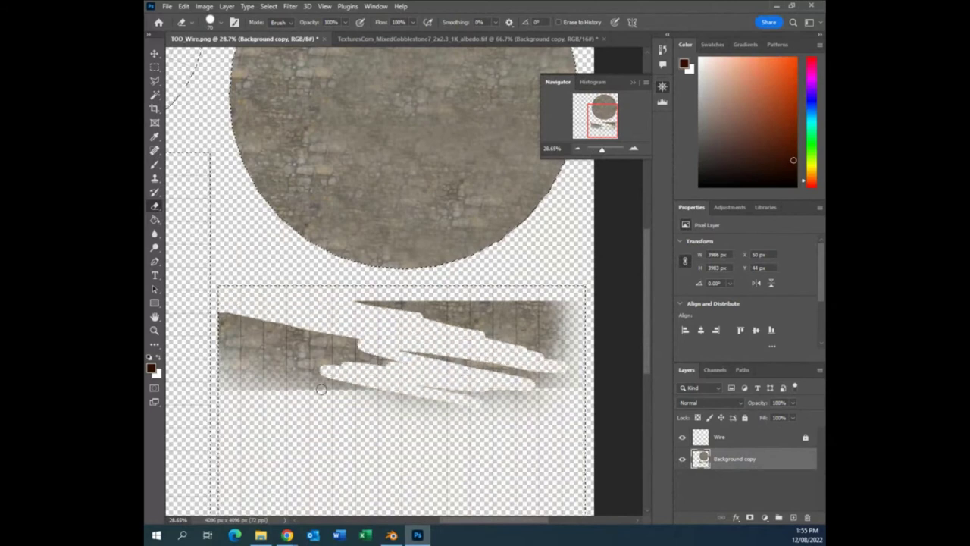
{"action": "key", "text": "bracketright"}
{"action": "key", "text": "bracketright"}
{"action": "key", "text": "bracketright"}
{"action": "key", "text": "bracketright"}
{"action": "left_click", "coordinate": [400, 368]}
{"action": "mouse_move", "coordinate": [340, 375]}
{"action": "left_mouse_down"}
{"action": "mouse_move", "coordinate": [541, 399]}
{"action": "mouse_move", "coordinate": [560, 384]}
{"action": "mouse_move", "coordinate": [562, 350]}
{"action": "mouse_move", "coordinate": [541, 336]}
{"action": "mouse_move", "coordinate": [395, 346]}
{"action": "mouse_move", "coordinate": [336, 339]}
{"action": "mouse_move", "coordinate": [485, 363]}
{"action": "left_mouse_up"}
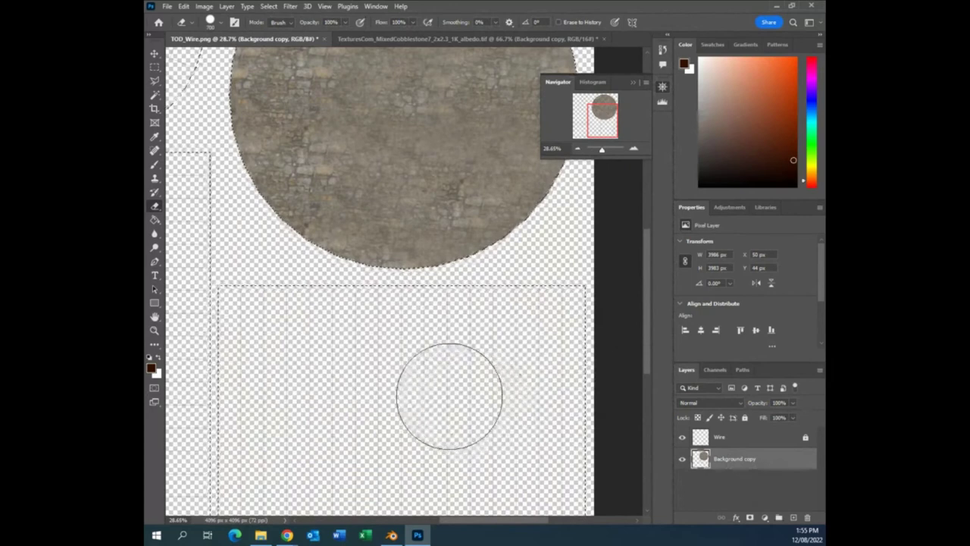
Rename the Background copy layer to "Ground Floor".
{"action": "scroll", "coordinate": [491, 336], "scroll_direction": "up", "scroll_amount": 1}
{"action": "scroll", "coordinate": [487, 353], "scroll_direction": "up", "scroll_amount": 3}
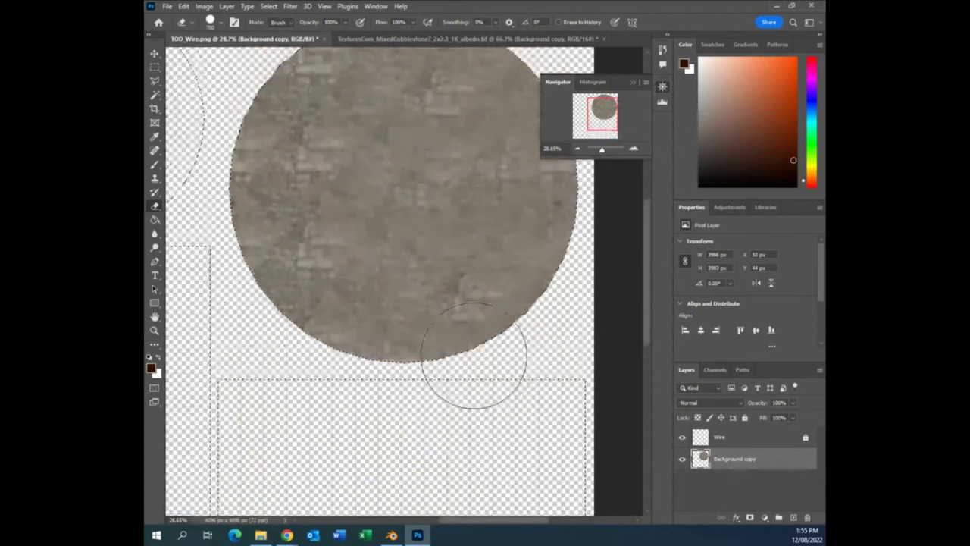
{"action": "left_click_drag", "start_coordinate": [465, 523], "coordinate": [487, 530]}
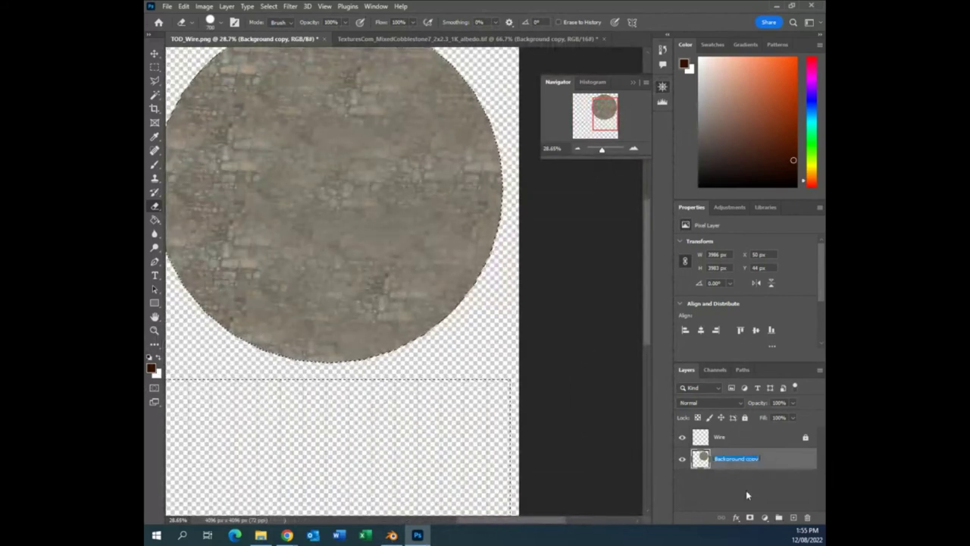
{"action": "type", "text": "d"}
{"action": "type", "text": "round Floor"}
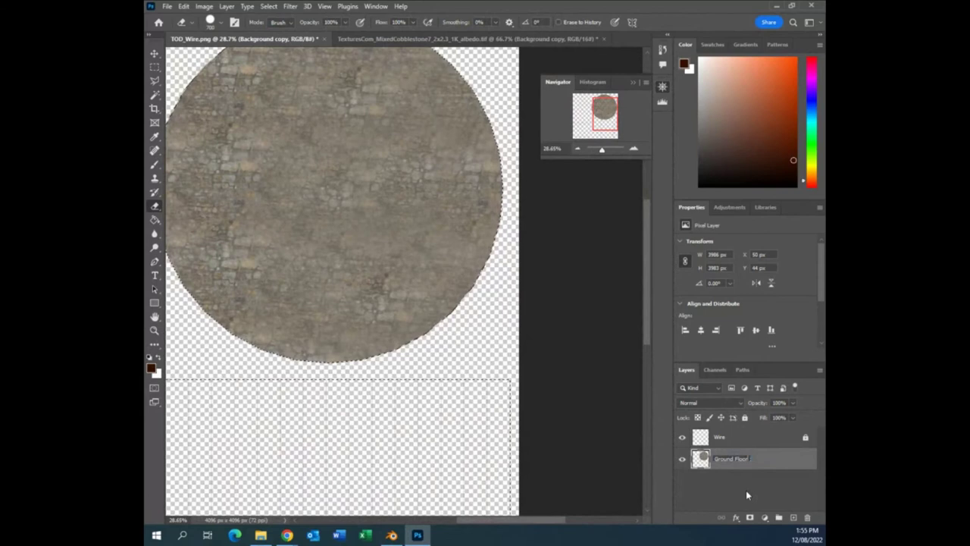
{"action": "key", "text": "Return"}
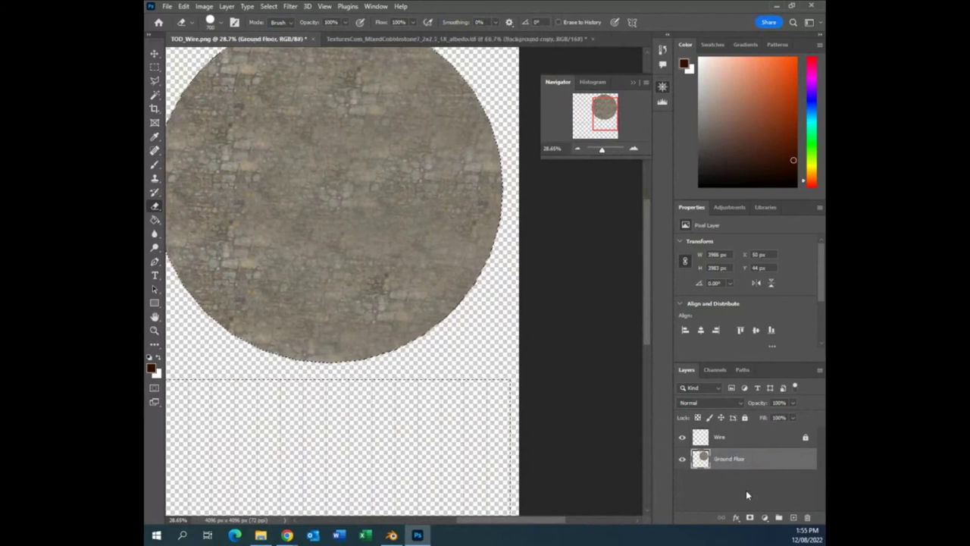
Add a new layer above Ground Floor and name it "Shadow floor".
{"action": "left_click", "coordinate": [793, 518]}
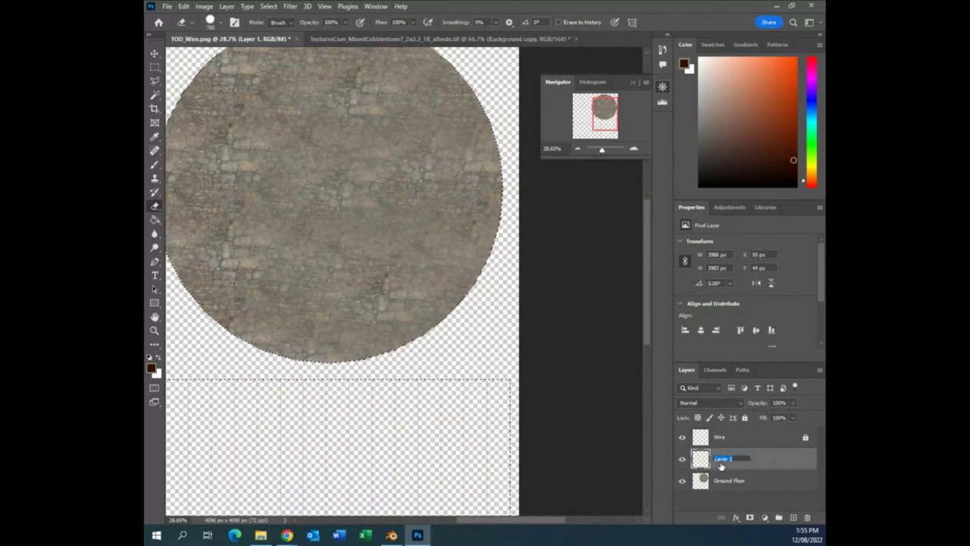
{"action": "key", "text": "BackSpace"}
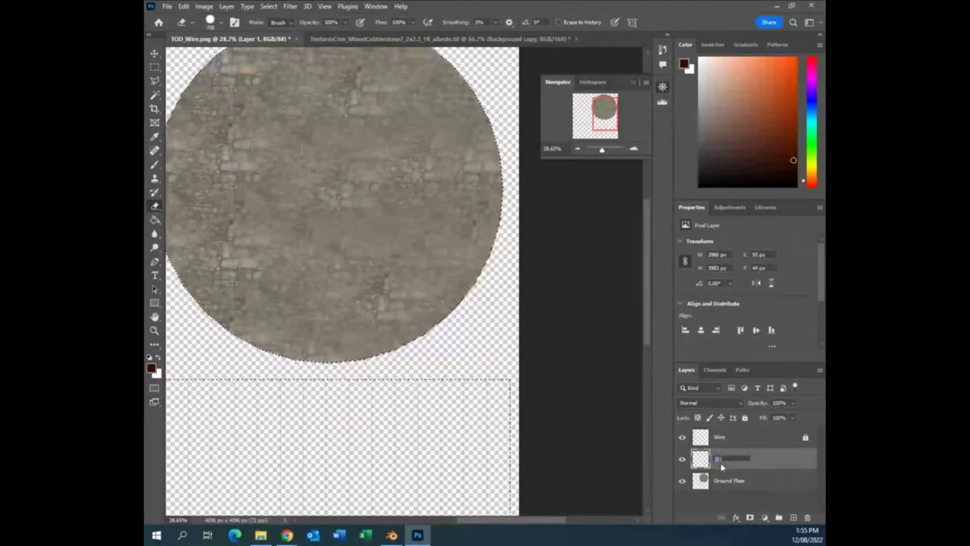
{"action": "type", "text": "Shadow"}
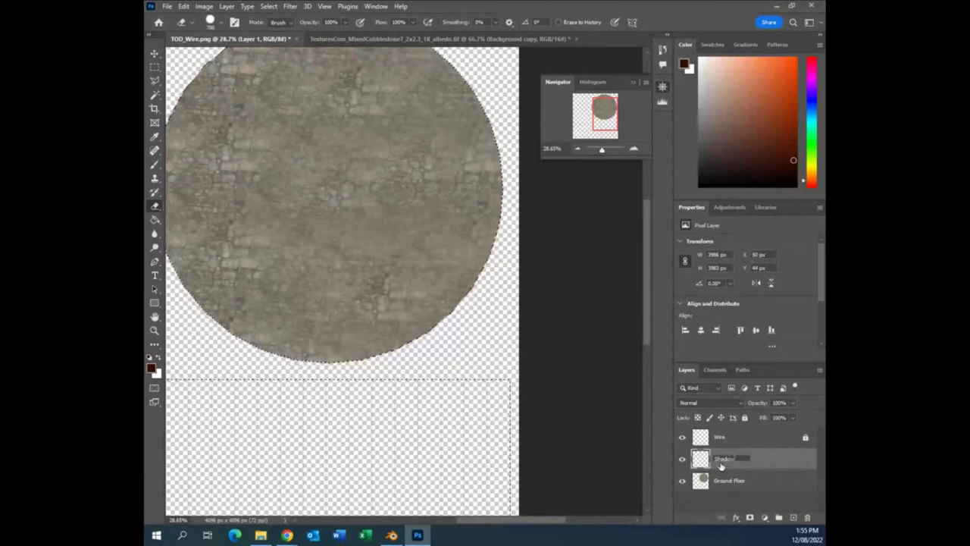
{"action": "type", "text": " Roof"}
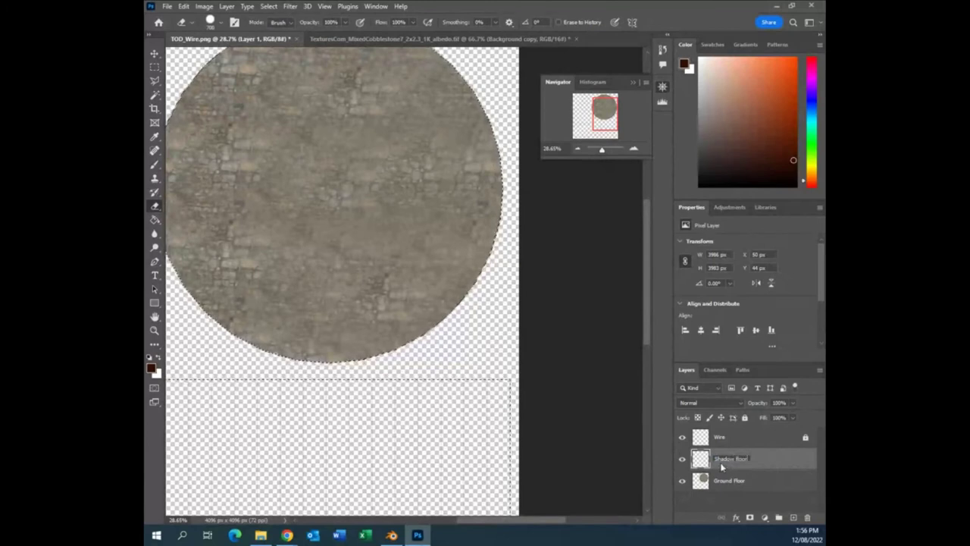
{"action": "key", "text": "Return"}
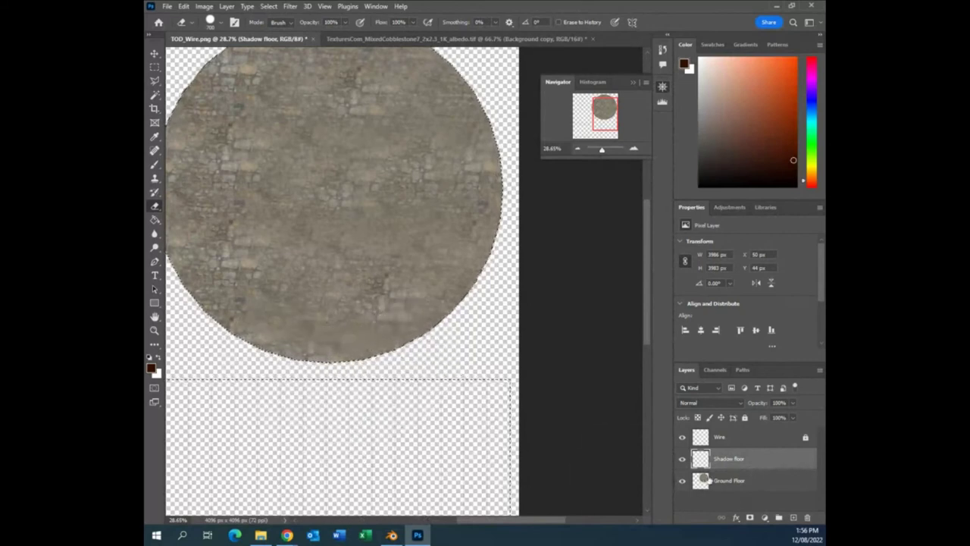
Reset the colours to their defaults and set the foreground colour to dark green 013418.
{"action": "left_click", "coordinate": [149, 359]}
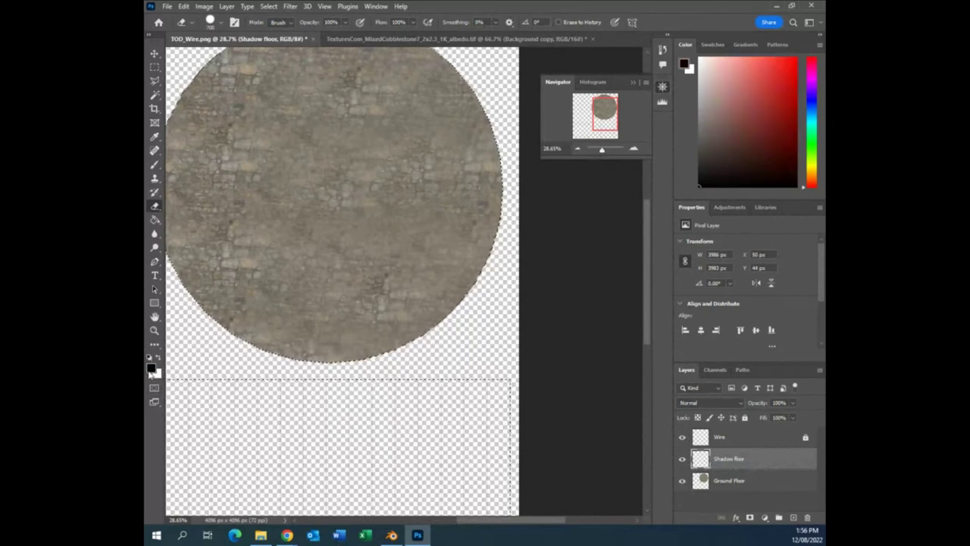
{"action": "key", "text": "i"}
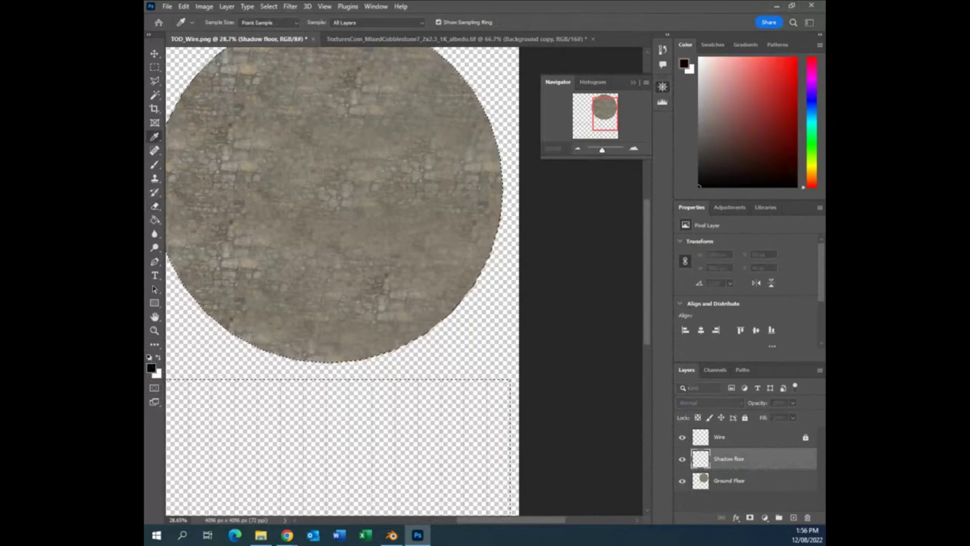
{"action": "left_click", "coordinate": [151, 367]}
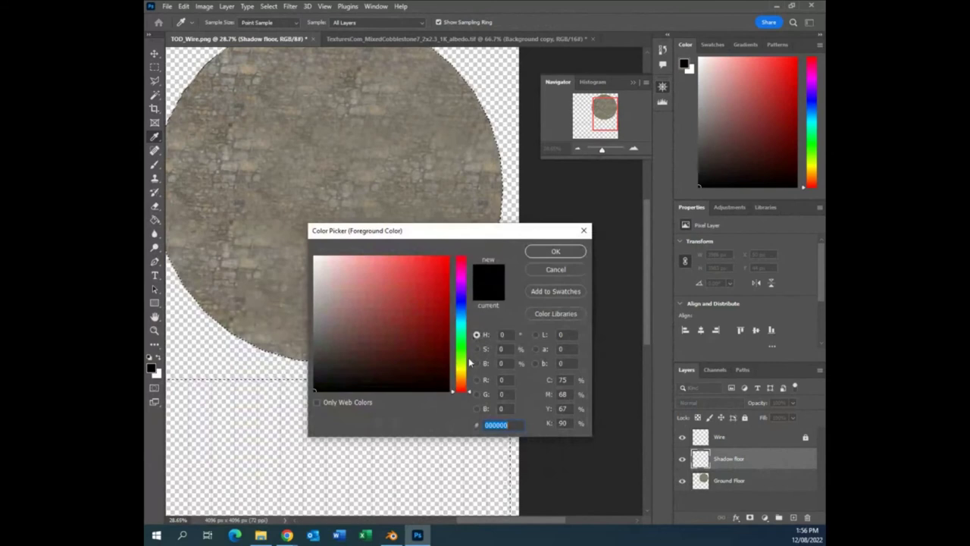
{"action": "left_click", "coordinate": [464, 362]}
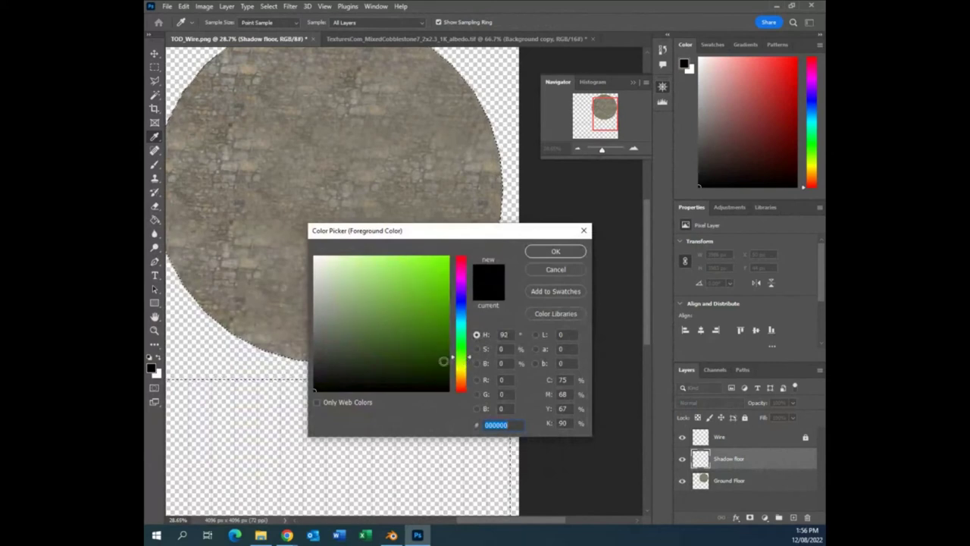
{"action": "left_click", "coordinate": [446, 361]}
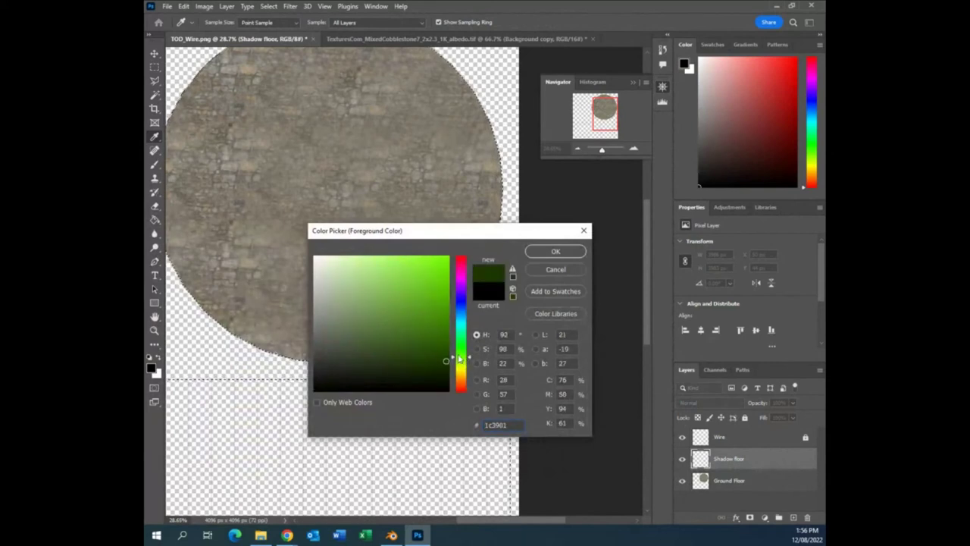
{"action": "left_click_drag", "start_coordinate": [471, 360], "coordinate": [471, 338]}
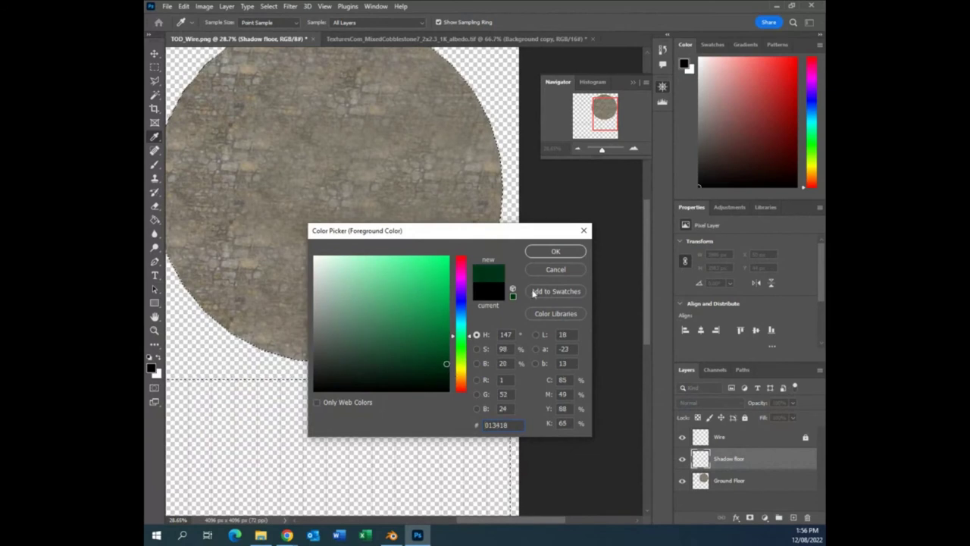
{"action": "left_click", "coordinate": [555, 253]}
{"action": "key", "text": "e"}
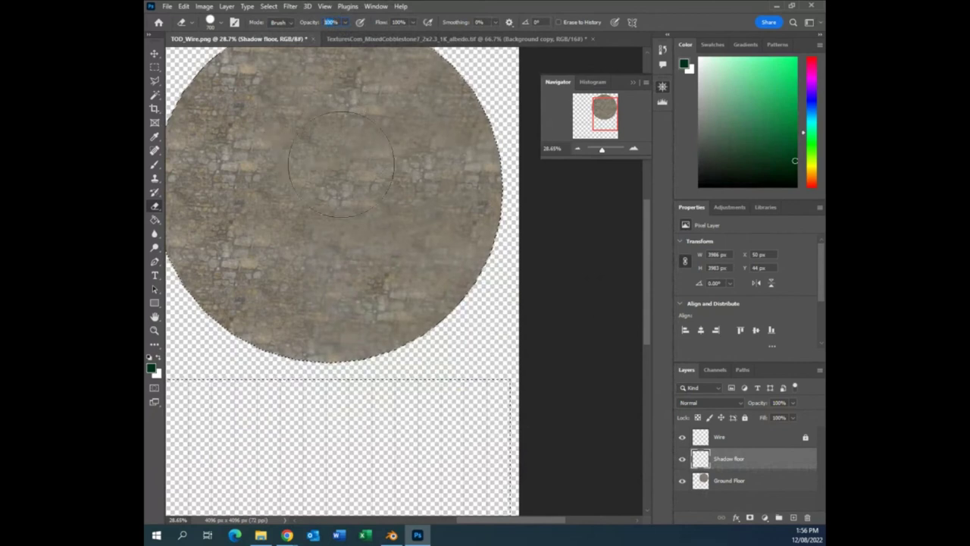
{"action": "key", "text": "1"}
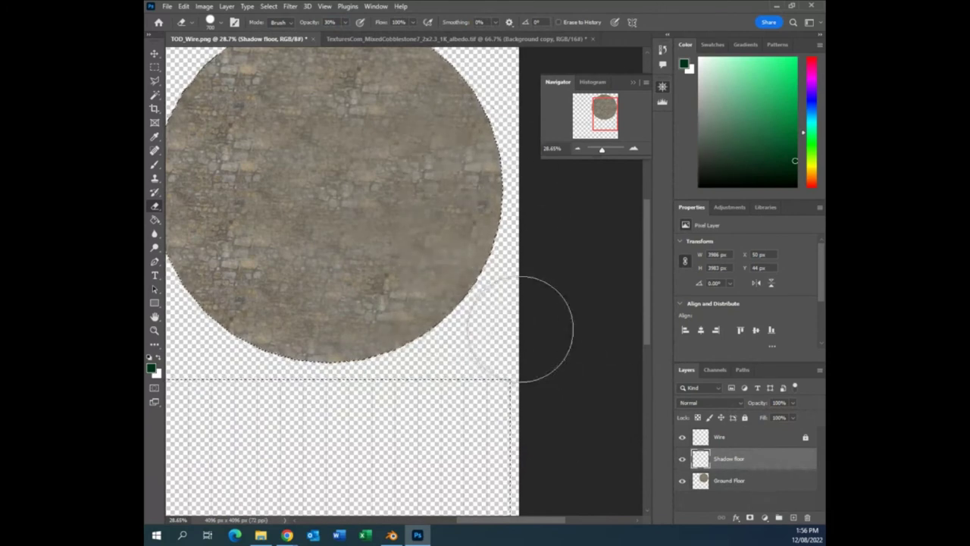
{"action": "scroll", "coordinate": [520, 329], "scroll_direction": "up", "scroll_amount": 2}
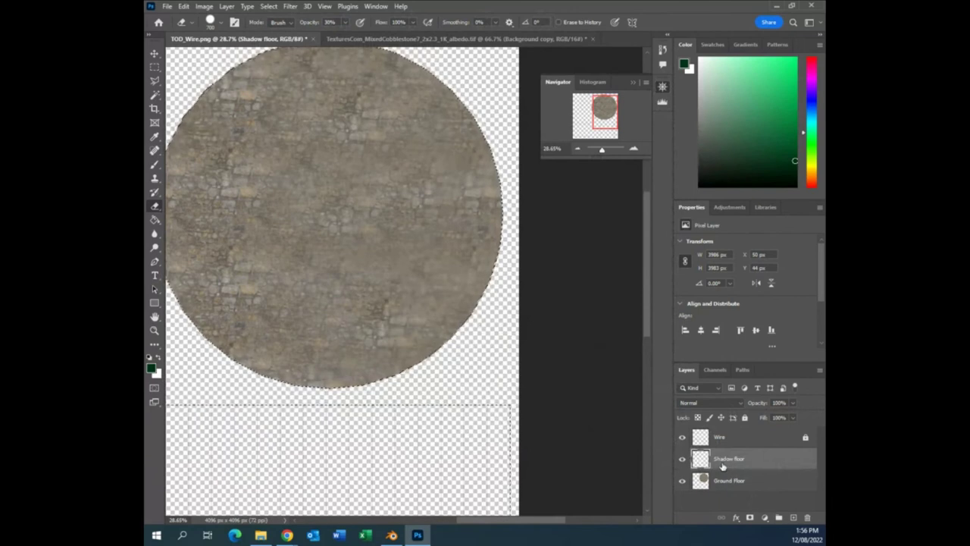
{"action": "scroll", "coordinate": [593, 404], "scroll_direction": "up", "scroll_amount": 2}
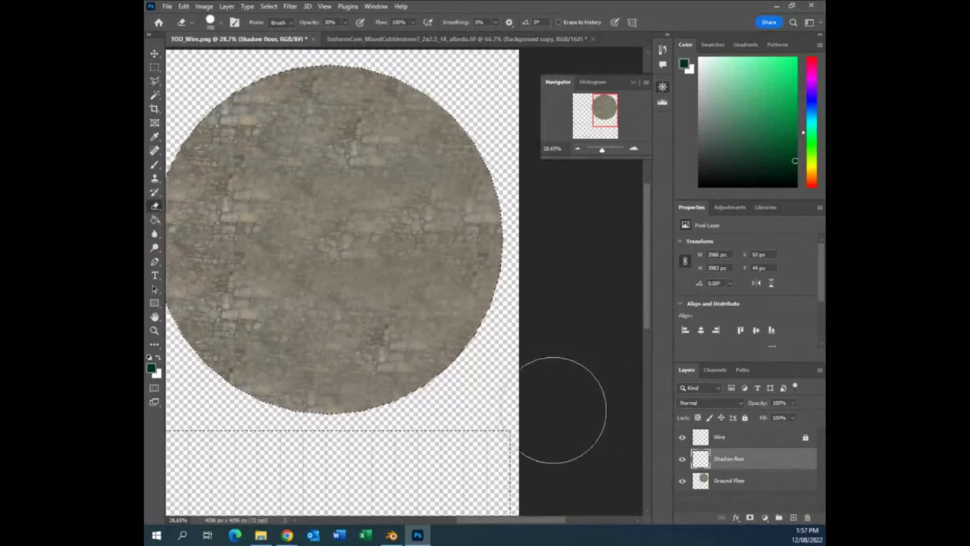
{"action": "left_click_drag", "start_coordinate": [520, 390], "coordinate": [485, 382]}
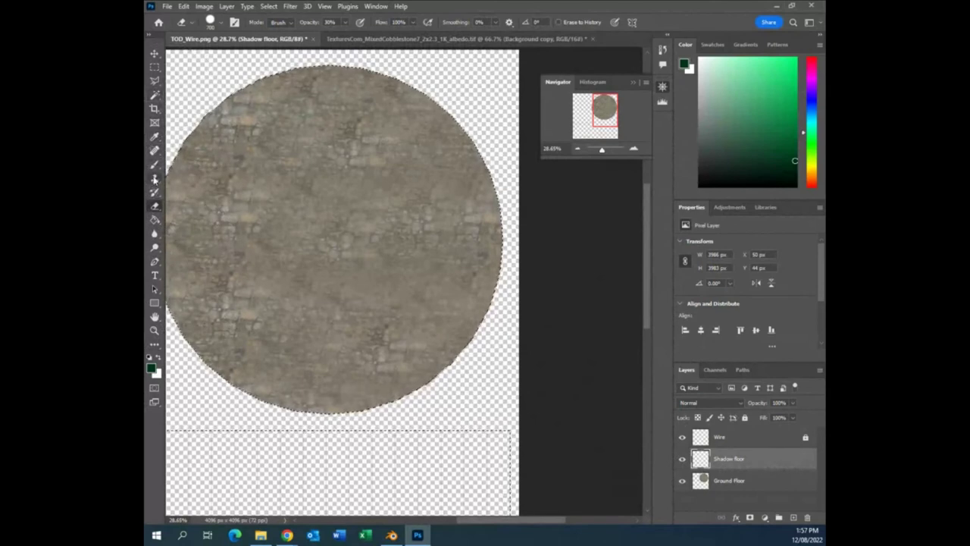
Paint soft dark green shading along the circle's right edge with a 1200 px brush at 33% opacity, and collapse the Navigator.
{"action": "key", "text": "b"}
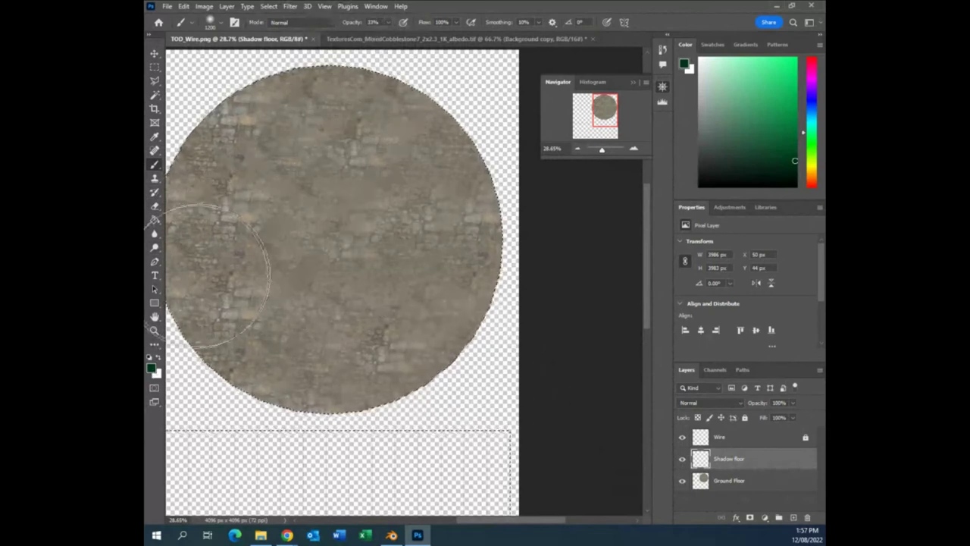
{"action": "left_click_drag", "start_coordinate": [507, 379], "coordinate": [535, 297]}
{"action": "left_click_drag", "start_coordinate": [541, 152], "coordinate": [524, 144]}
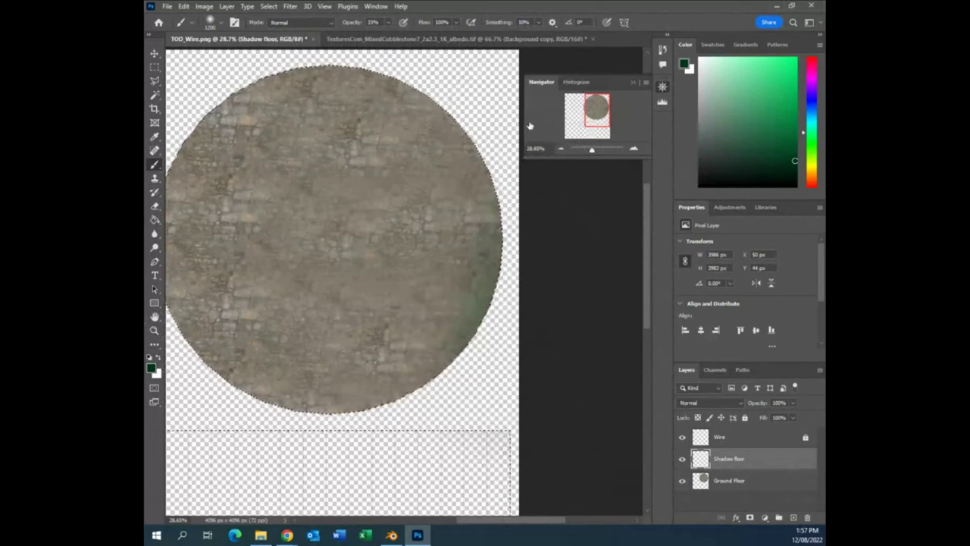
{"action": "left_click_drag", "start_coordinate": [523, 127], "coordinate": [782, 144]}
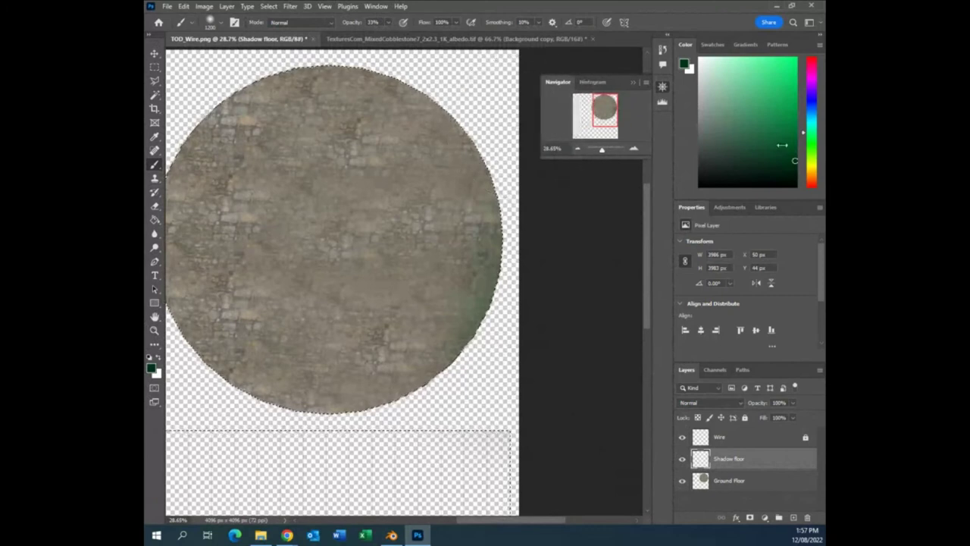
{"action": "left_click", "coordinate": [661, 87]}
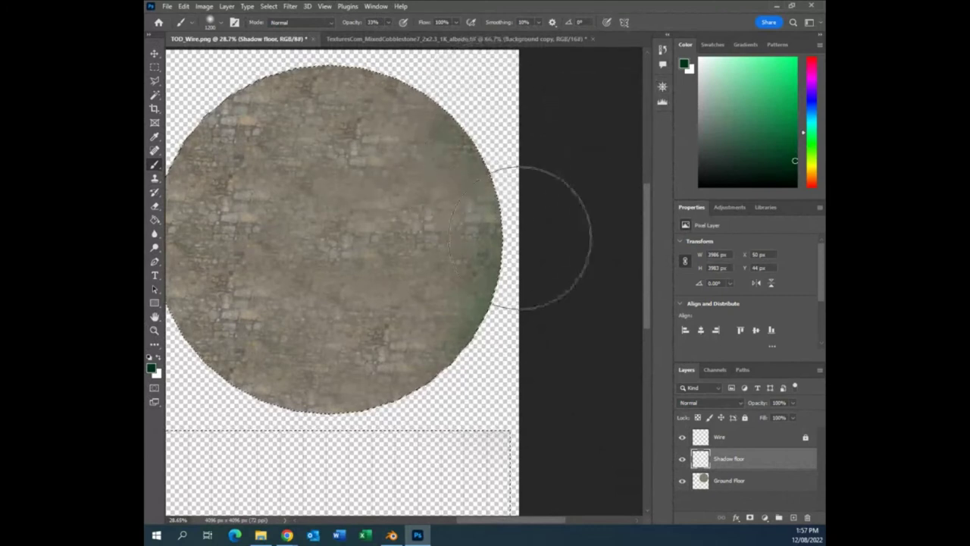
Continue the soft dark green shading around the upper, left and lower edges of the circular floor.
{"action": "scroll", "coordinate": [530, 250], "scroll_direction": "down", "scroll_amount": 1}
{"action": "scroll", "coordinate": [542, 220], "scroll_direction": "up", "scroll_amount": 3}
{"action": "mouse_move", "coordinate": [511, 212]}
{"action": "left_mouse_down"}
{"action": "mouse_move", "coordinate": [433, 124]}
{"action": "mouse_move", "coordinate": [389, 32]}
{"action": "mouse_move", "coordinate": [323, 90]}
{"action": "mouse_move", "coordinate": [389, 110]}
{"action": "mouse_move", "coordinate": [217, 66]}
{"action": "mouse_move", "coordinate": [205, 97]}
{"action": "mouse_move", "coordinate": [228, 159]}
{"action": "left_mouse_up"}
{"action": "scroll", "coordinate": [508, 417], "scroll_direction": "down", "scroll_amount": 1}
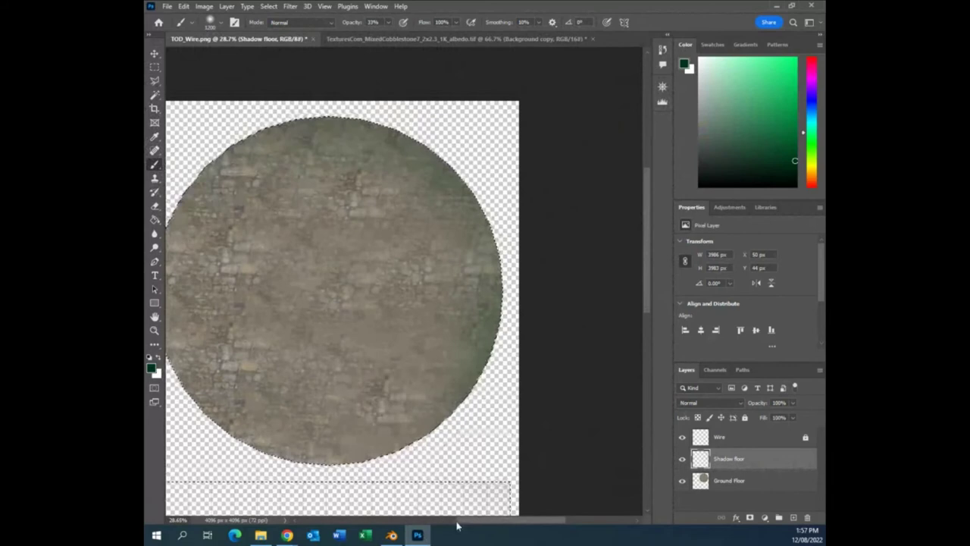
{"action": "left_click_drag", "start_coordinate": [472, 522], "coordinate": [442, 521]}
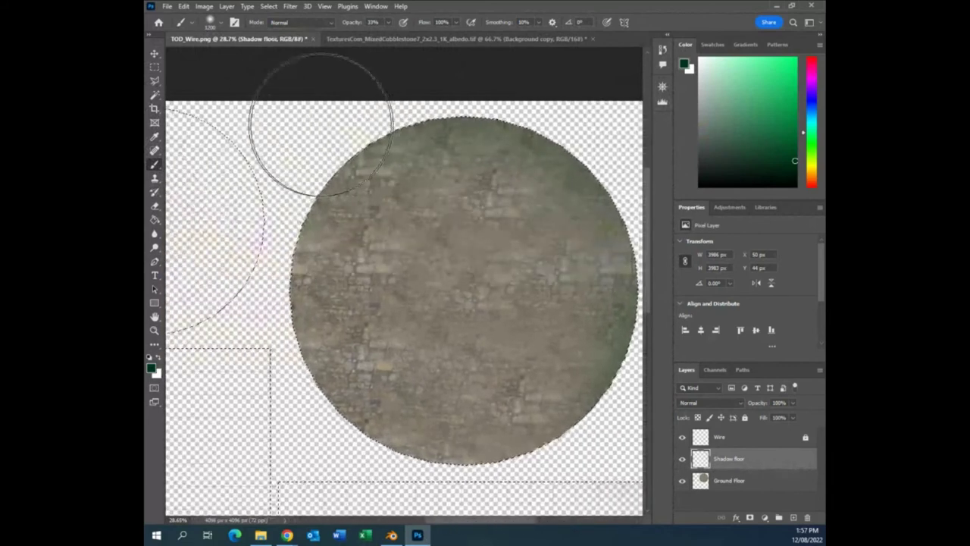
{"action": "mouse_move", "coordinate": [272, 200]}
{"action": "left_mouse_down"}
{"action": "mouse_move", "coordinate": [230, 212]}
{"action": "mouse_move", "coordinate": [253, 346]}
{"action": "mouse_move", "coordinate": [303, 433]}
{"action": "mouse_move", "coordinate": [360, 473]}
{"action": "mouse_move", "coordinate": [357, 488]}
{"action": "mouse_move", "coordinate": [466, 519]}
{"action": "mouse_move", "coordinate": [480, 499]}
{"action": "mouse_move", "coordinate": [574, 521]}
{"action": "mouse_move", "coordinate": [515, 539]}
{"action": "mouse_move", "coordinate": [531, 523]}
{"action": "mouse_move", "coordinate": [537, 412]}
{"action": "mouse_move", "coordinate": [573, 386]}
{"action": "mouse_move", "coordinate": [631, 387]}
{"action": "left_mouse_up"}
{"action": "scroll", "coordinate": [540, 432], "scroll_direction": "down", "scroll_amount": 3}
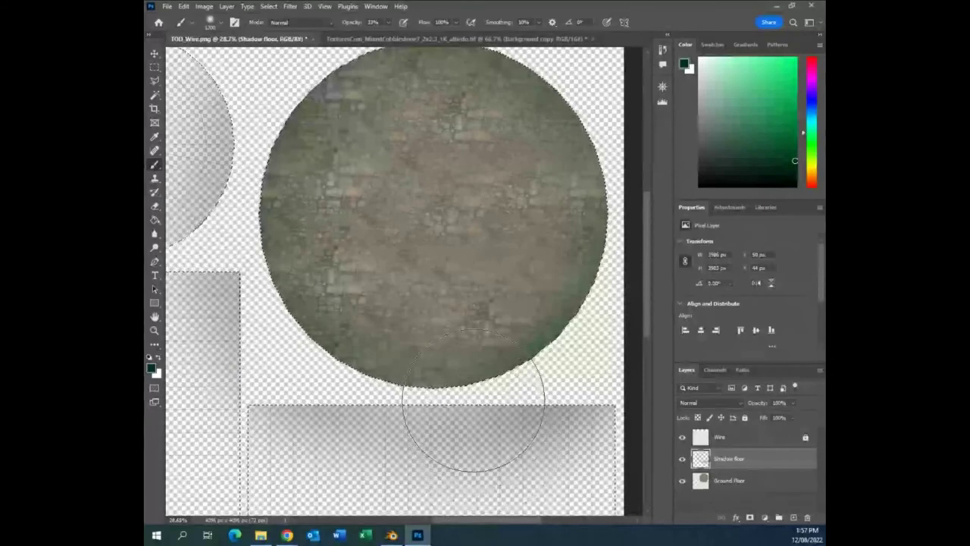
Reduce the brush to 250 px and paint a darker green band along the whole rim of the circle.
{"action": "key", "text": "bracketleft"}
{"action": "key", "text": "bracketleft"}
{"action": "key", "text": "bracketleft"}
{"action": "key", "text": "bracketleft"}
{"action": "key", "text": "bracketleft"}
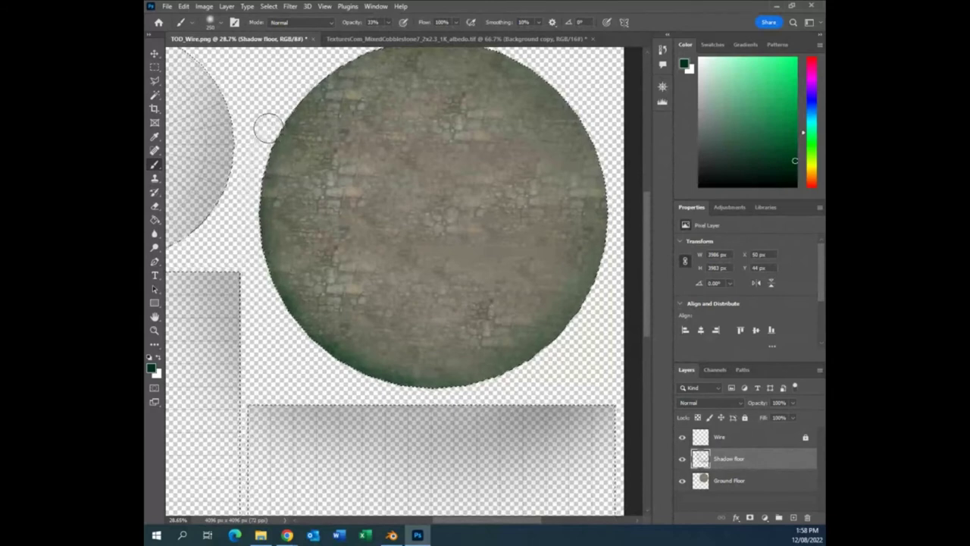
{"action": "scroll", "coordinate": [399, 434], "scroll_direction": "up", "scroll_amount": 3}
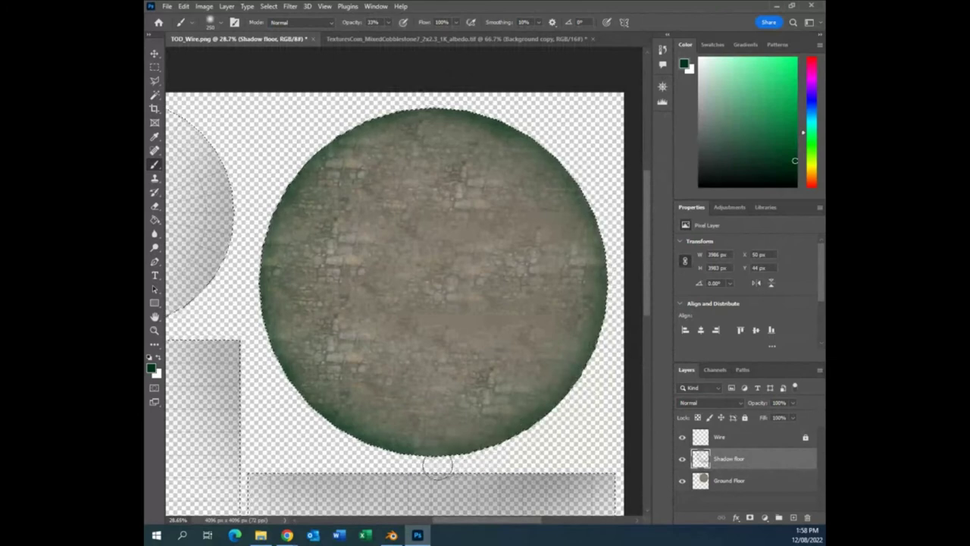
{"action": "scroll", "coordinate": [425, 379], "scroll_direction": "down", "scroll_amount": 1}
{"action": "scroll", "coordinate": [457, 414], "scroll_direction": "up", "scroll_amount": 2}
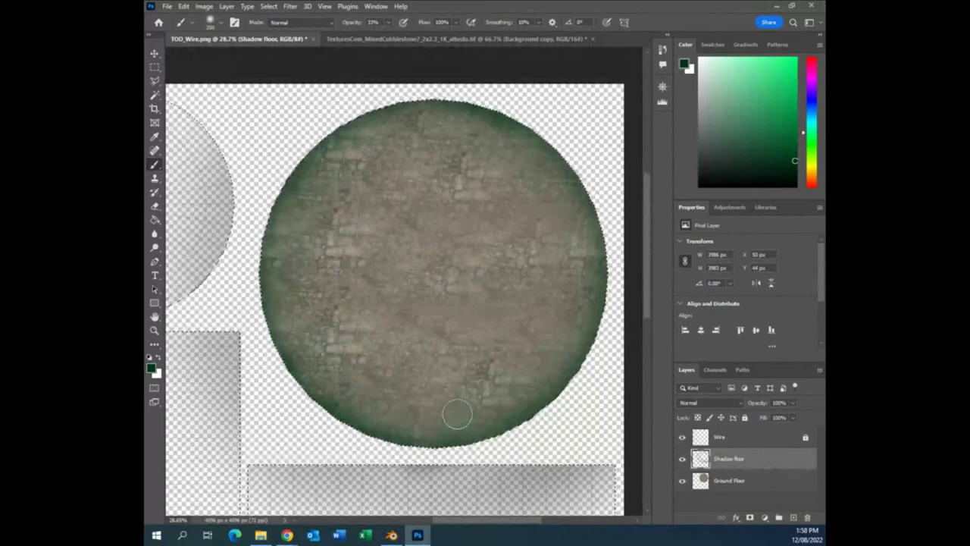
{"action": "scroll", "coordinate": [456, 413], "scroll_direction": "down", "scroll_amount": 1}
{"action": "left_click", "coordinate": [204, 7]}
{"action": "mouse_move", "coordinate": [222, 34]}
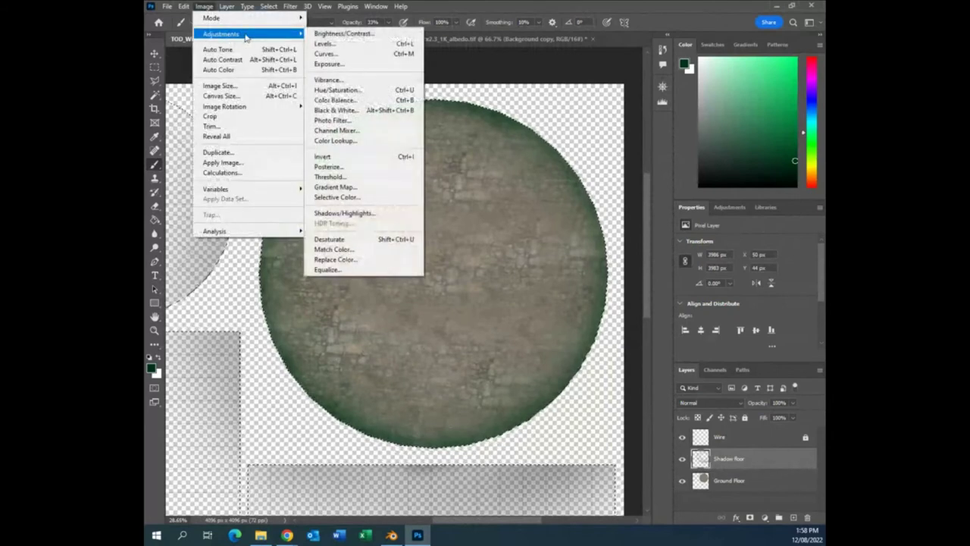
{"action": "left_click", "coordinate": [338, 89]}
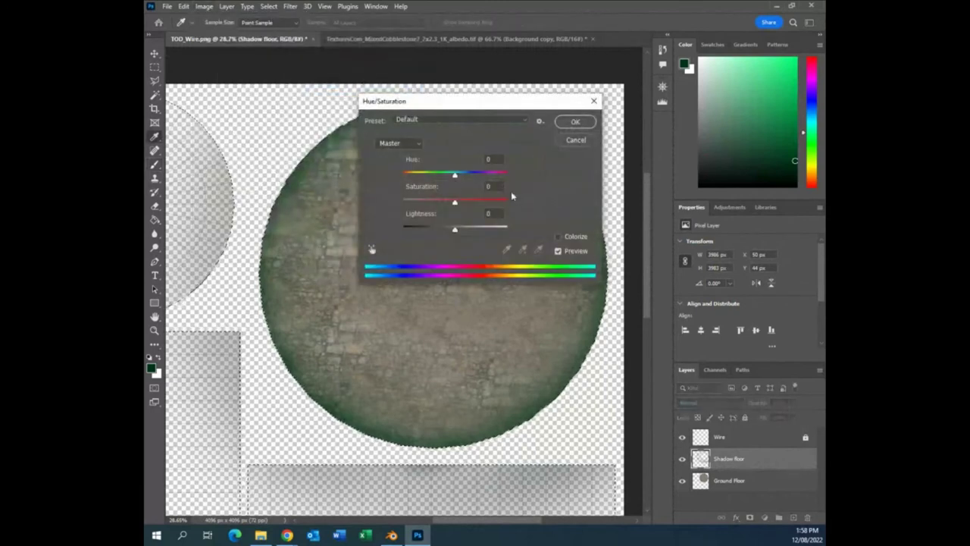
{"action": "left_click_drag", "start_coordinate": [455, 233], "coordinate": [447, 215]}
{"action": "mouse_move", "coordinate": [454, 175]}
{"action": "left_mouse_down"}
{"action": "mouse_move", "coordinate": [385, 180]}
{"action": "mouse_move", "coordinate": [493, 181]}
{"action": "mouse_move", "coordinate": [421, 187]}
{"action": "mouse_move", "coordinate": [444, 187]}
{"action": "left_mouse_up"}
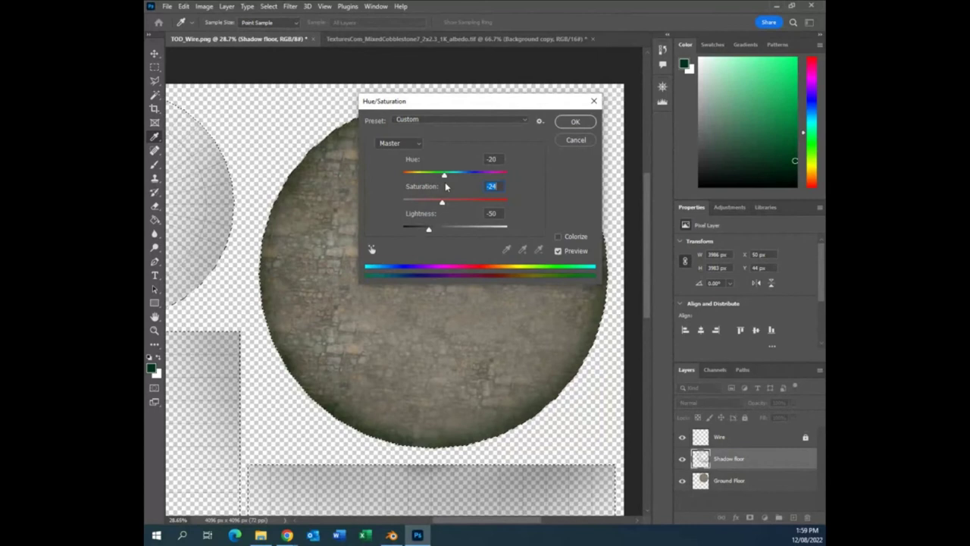
{"action": "left_click", "coordinate": [440, 175]}
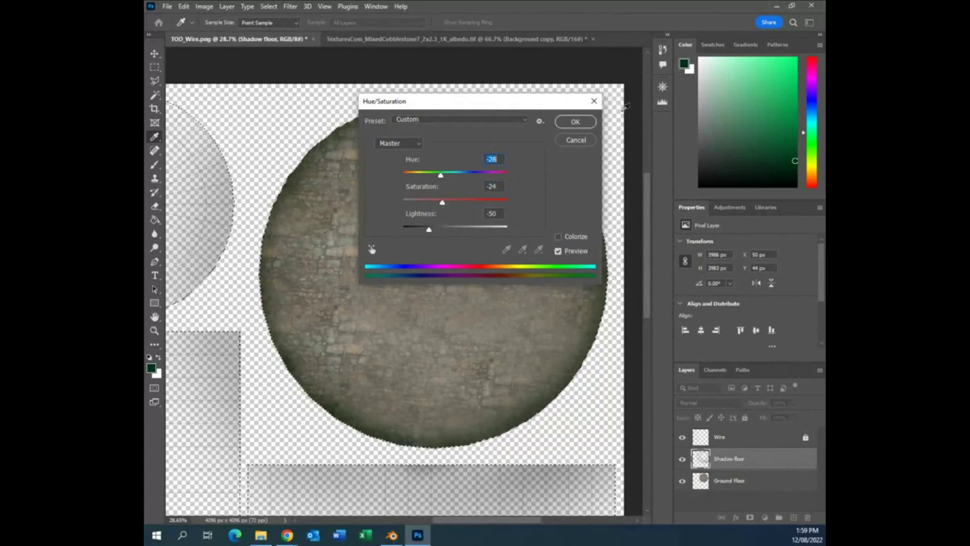
{"action": "left_click", "coordinate": [575, 140]}
{"action": "key", "text": "b"}
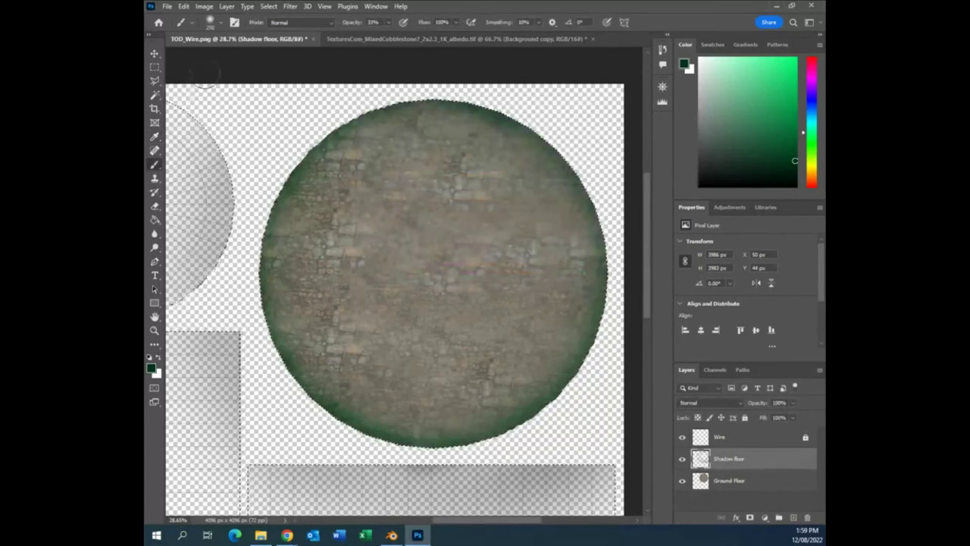
Darken the Shadow floor layer with Curves, pulling the RGB curve down through about input 176, output 117.
{"action": "left_click", "coordinate": [204, 7]}
{"action": "mouse_move", "coordinate": [214, 35]}
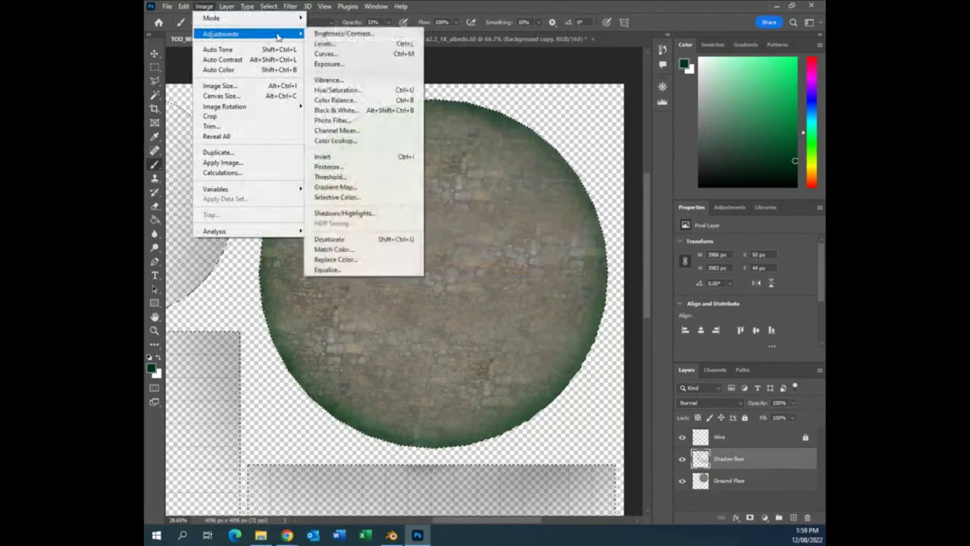
{"action": "left_click", "coordinate": [343, 55]}
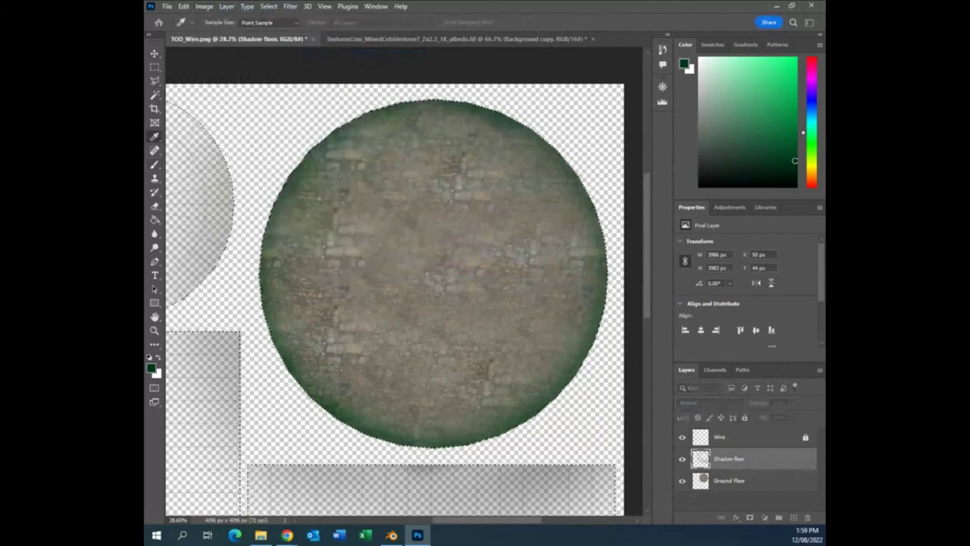
{"action": "left_click_drag", "start_coordinate": [719, 176], "coordinate": [673, 234]}
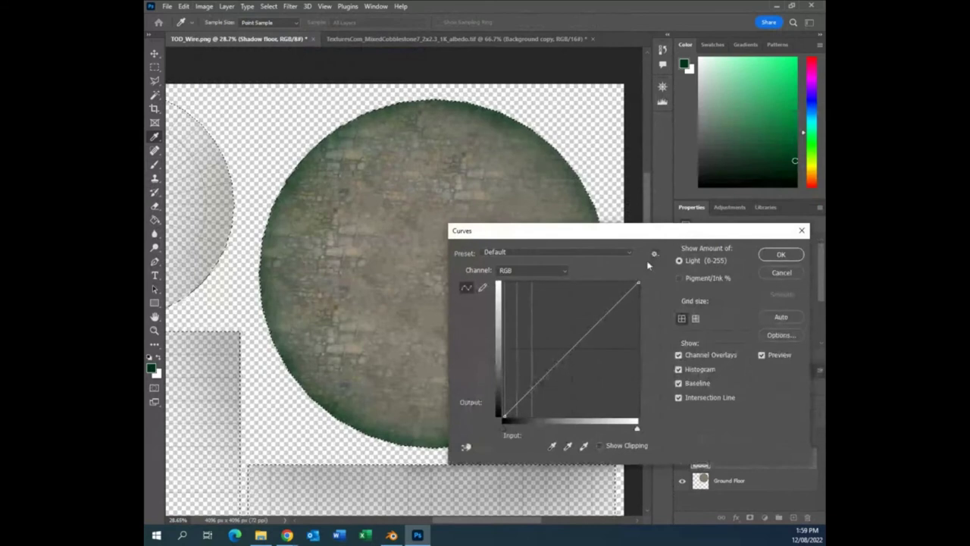
{"action": "left_click", "coordinate": [561, 271]}
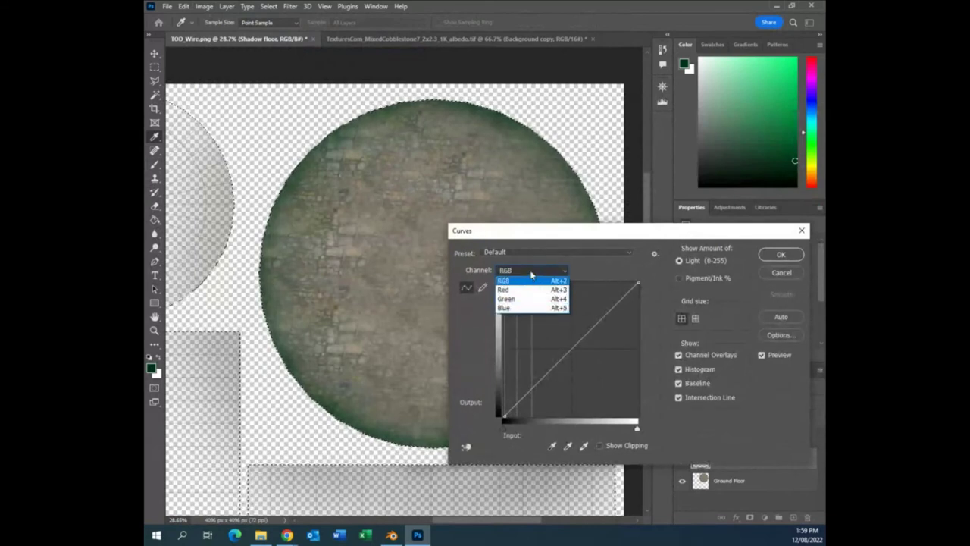
{"action": "left_click", "coordinate": [532, 275]}
{"action": "left_click_drag", "start_coordinate": [572, 347], "coordinate": [579, 381]}
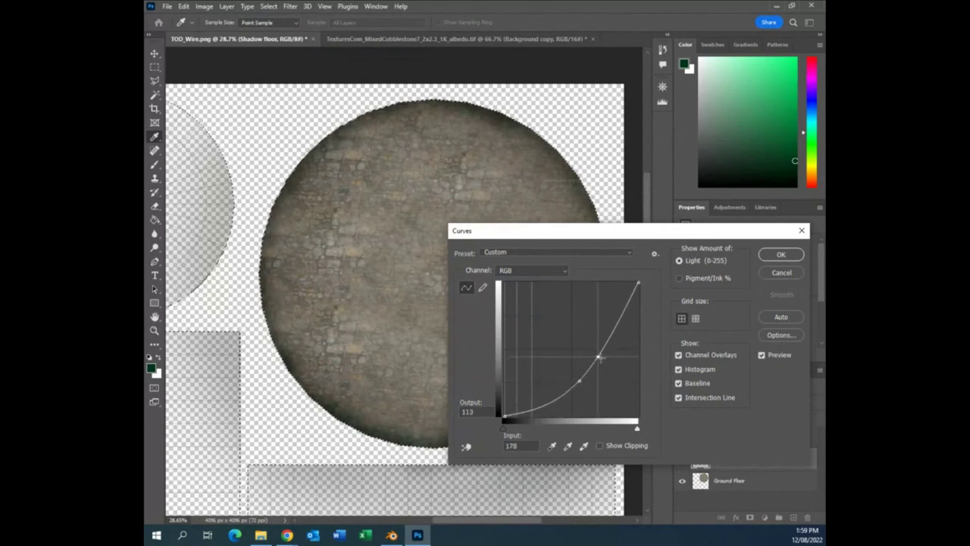
{"action": "left_click_drag", "start_coordinate": [591, 237], "coordinate": [340, 179]}
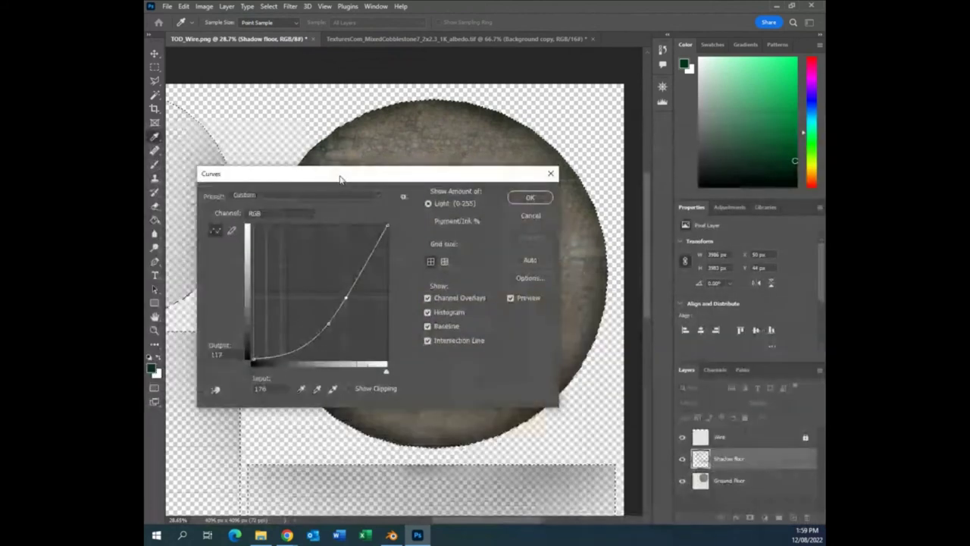
{"action": "left_click", "coordinate": [545, 200]}
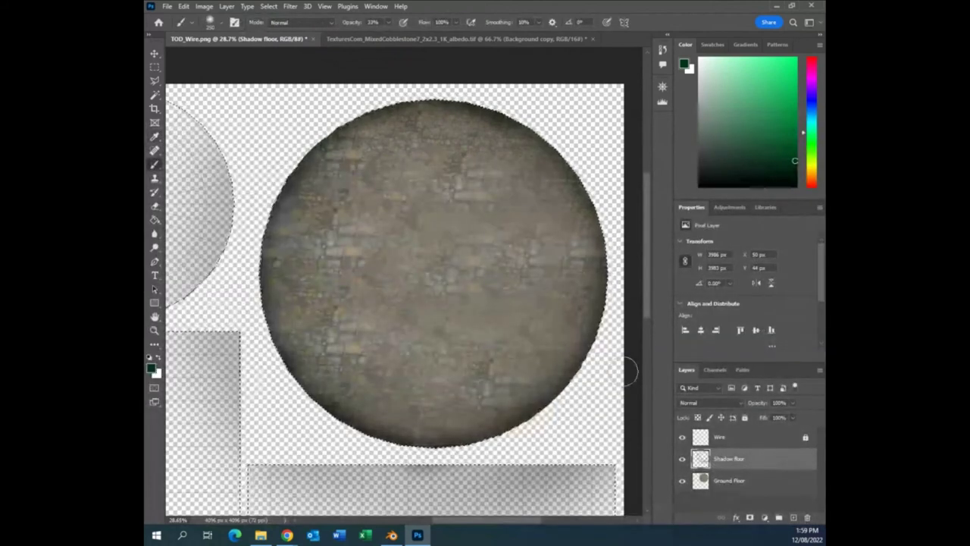
Create a new layer group above Shadow floor and name it "Ground".
{"action": "left_click", "coordinate": [778, 518]}
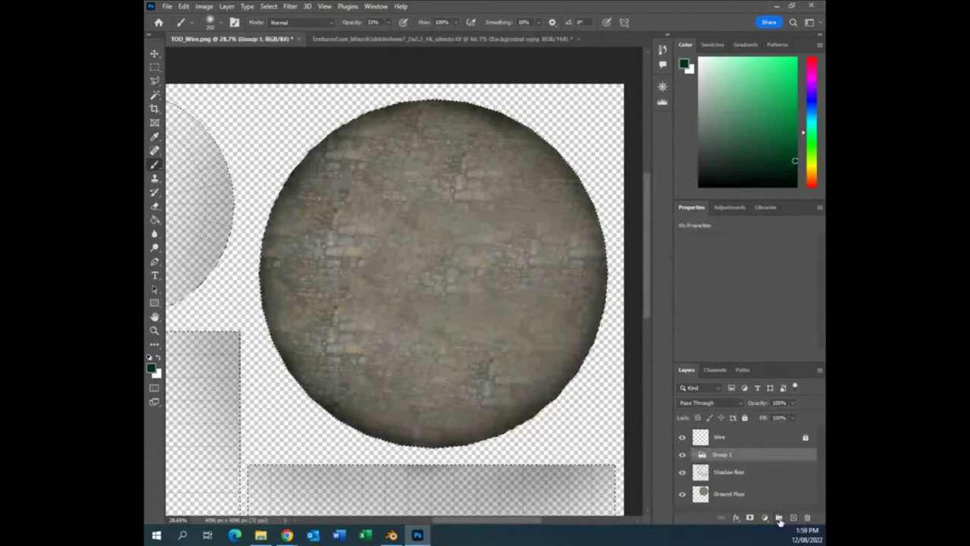
{"action": "double_click", "coordinate": [721, 455]}
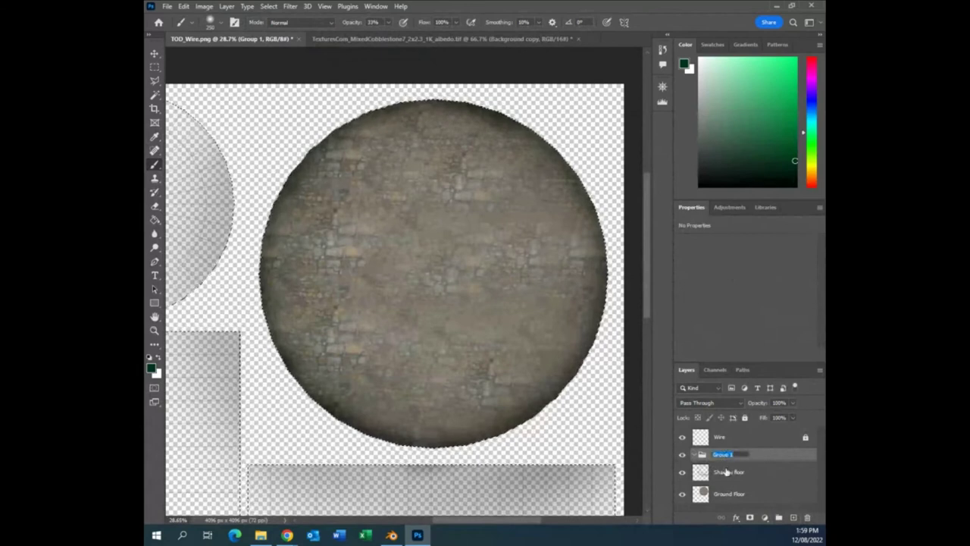
{"action": "type", "text": "Gr"}
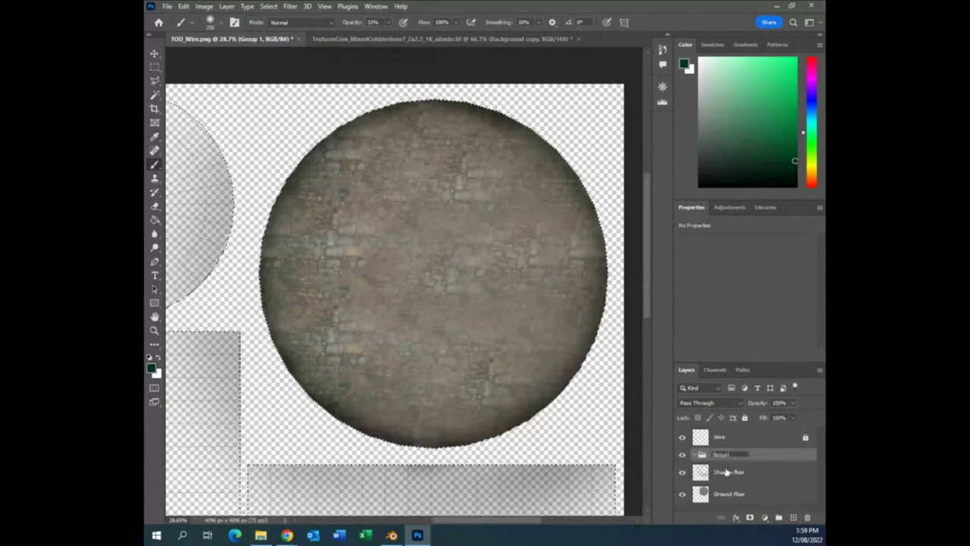
{"action": "key", "text": "Return"}
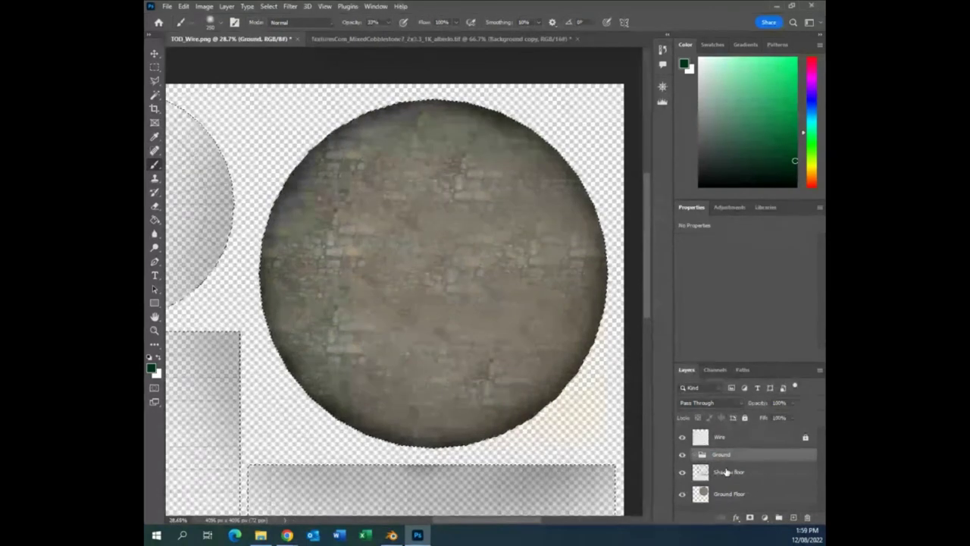
Move the Shadow floor and Ground Floor layers together into the Ground group.
{"action": "left_click", "coordinate": [725, 476]}
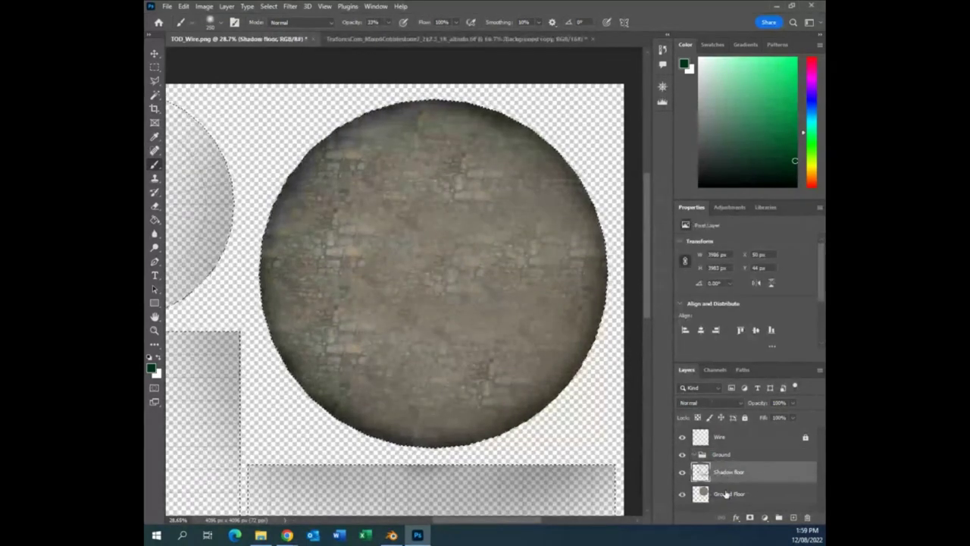
{"action": "left_click", "coordinate": [725, 494], "text": "shift"}
{"action": "left_click_drag", "start_coordinate": [725, 494], "coordinate": [741, 456]}
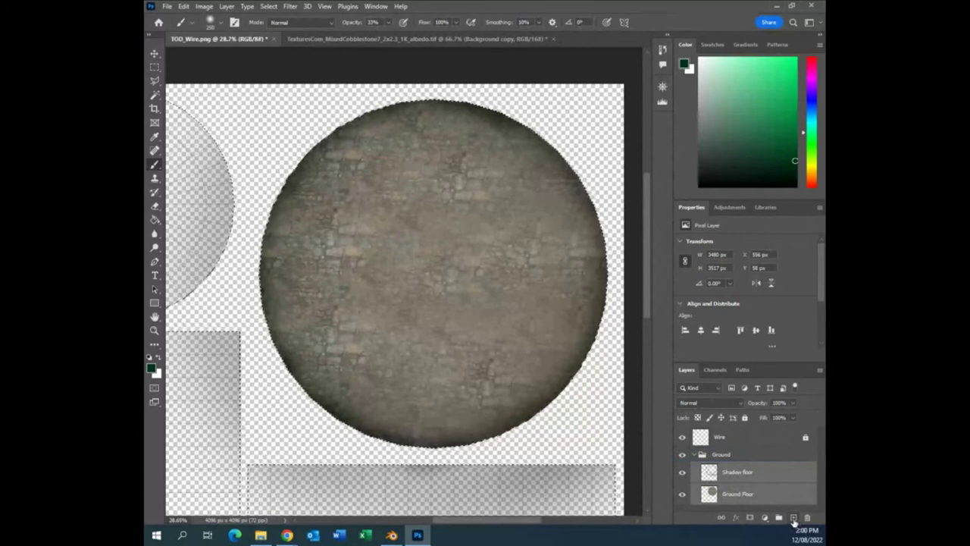
{"action": "left_click", "coordinate": [793, 518]}
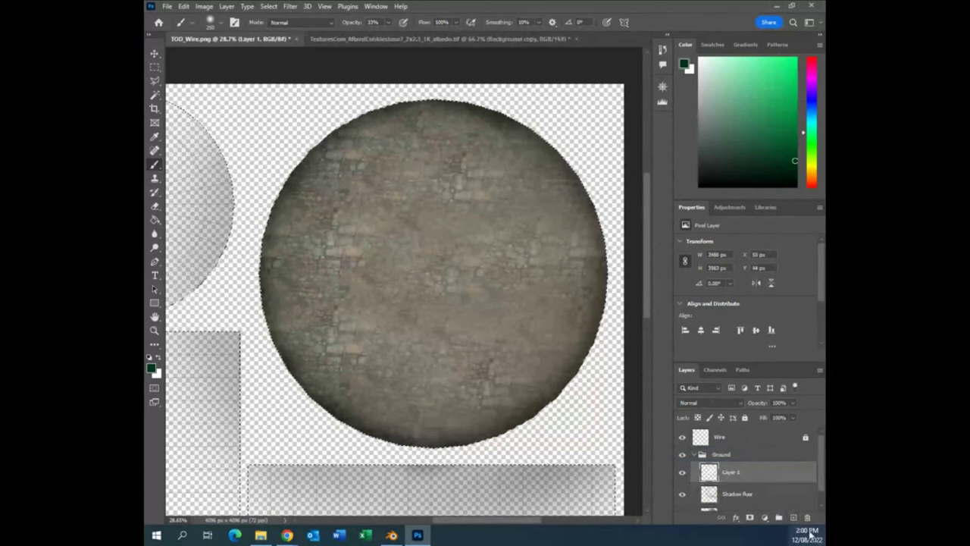
{"action": "left_click", "coordinate": [806, 519]}
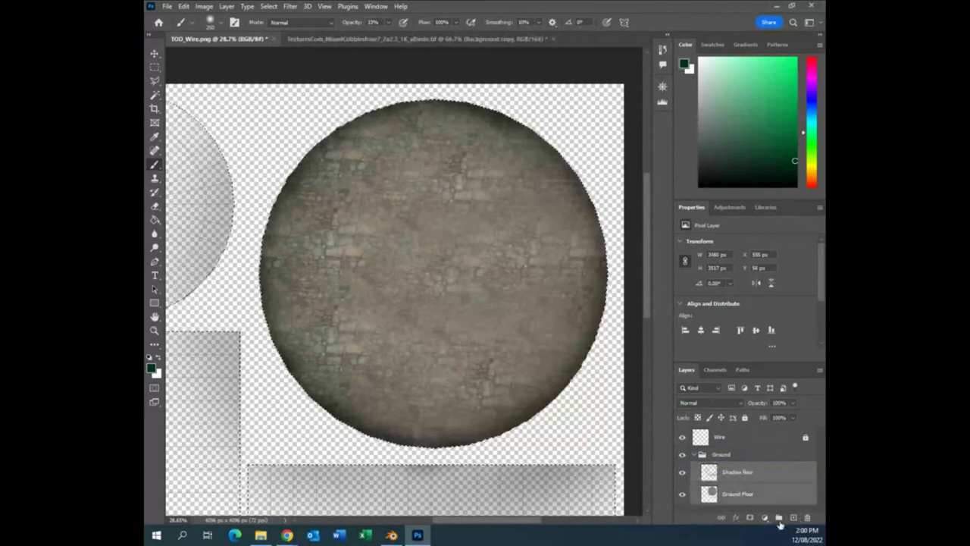
Collapse the Ground group, create a new layer group above it and name it "Walls".
{"action": "left_click", "coordinate": [735, 457]}
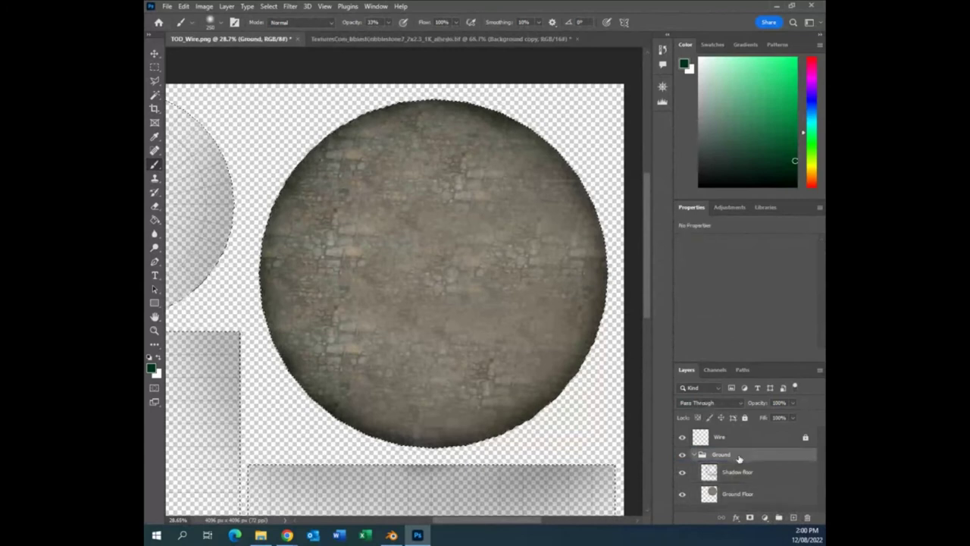
{"action": "left_click", "coordinate": [695, 455]}
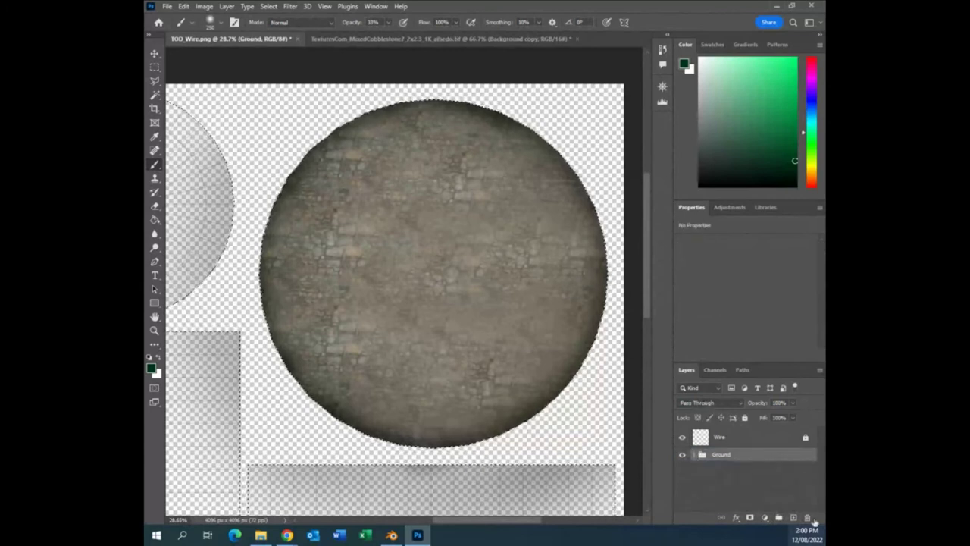
{"action": "left_click", "coordinate": [778, 518]}
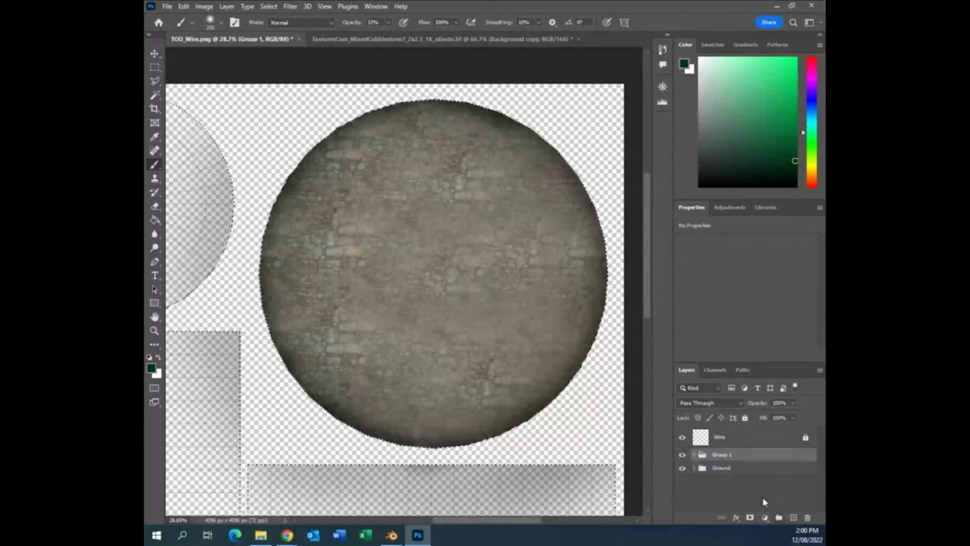
{"action": "double_click", "coordinate": [721, 455]}
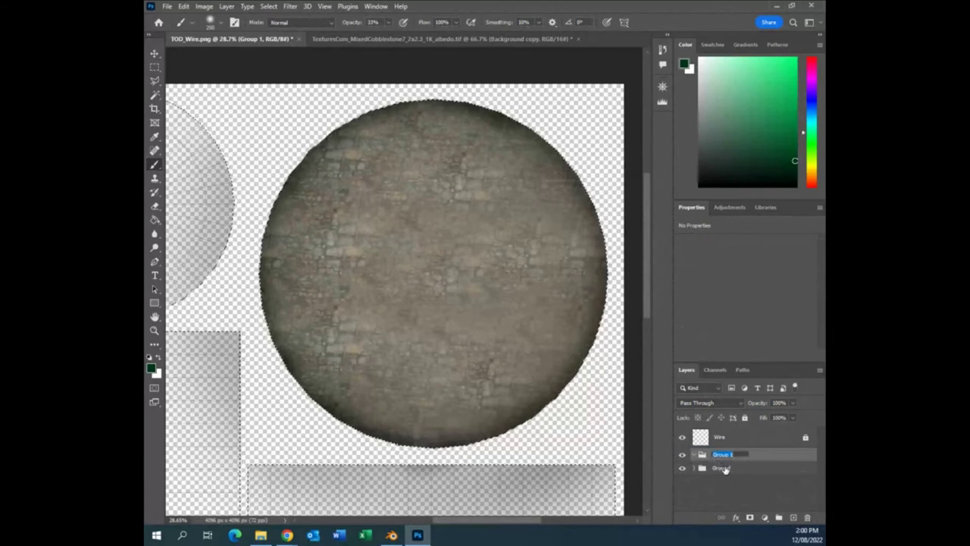
{"action": "type", "text": "Wi"}
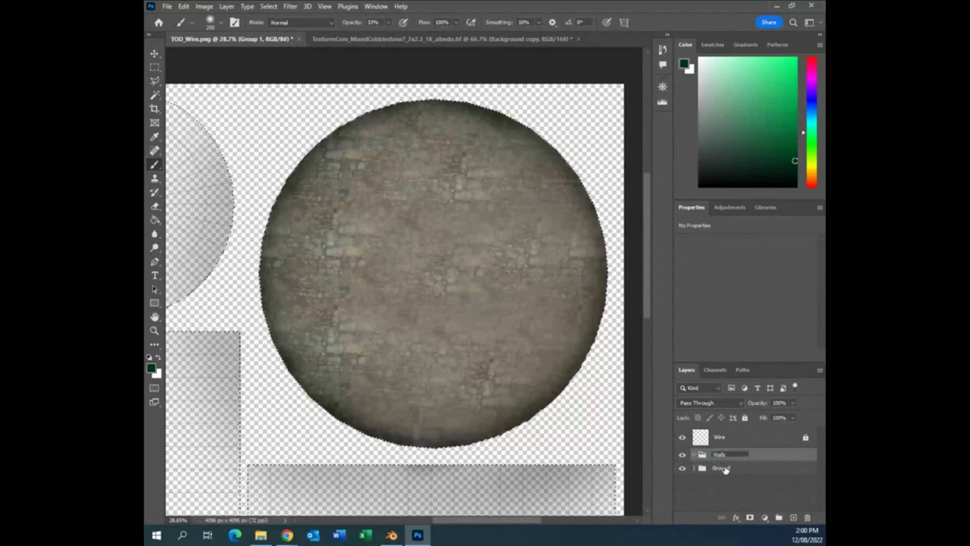
{"action": "key", "text": "Return"}
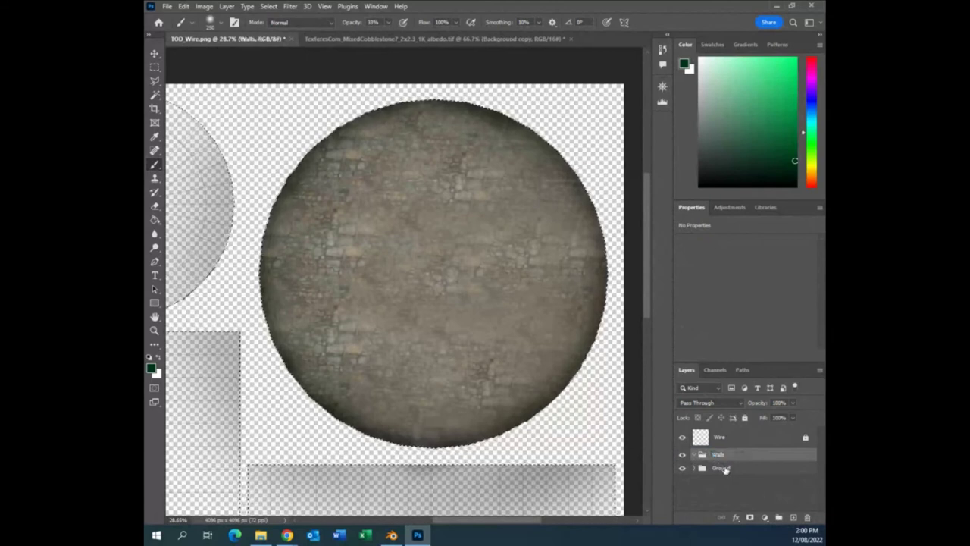
Undo a stray new layer in Walls, then add a layer group above Walls and name it "Roof".
{"action": "left_click", "coordinate": [793, 517]}
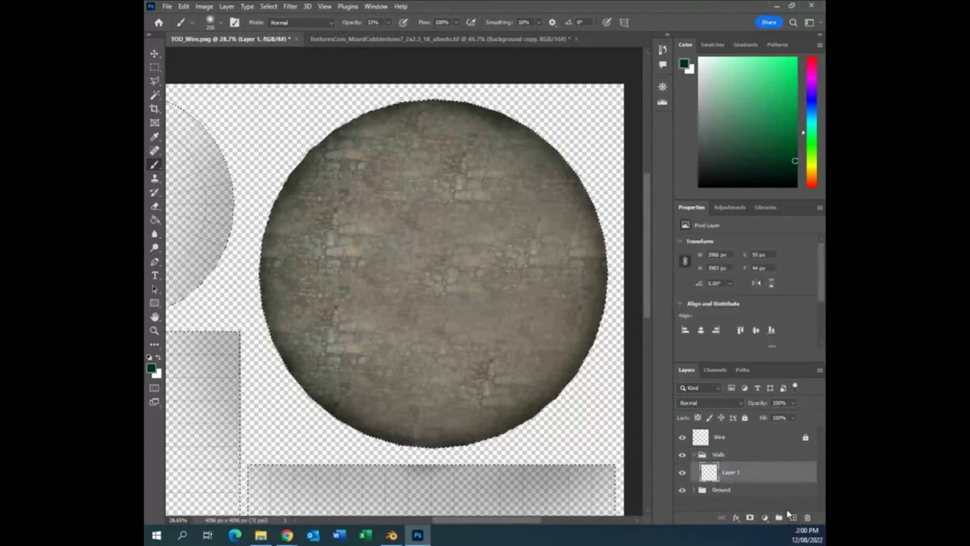
{"action": "key", "text": "ctrl+z"}
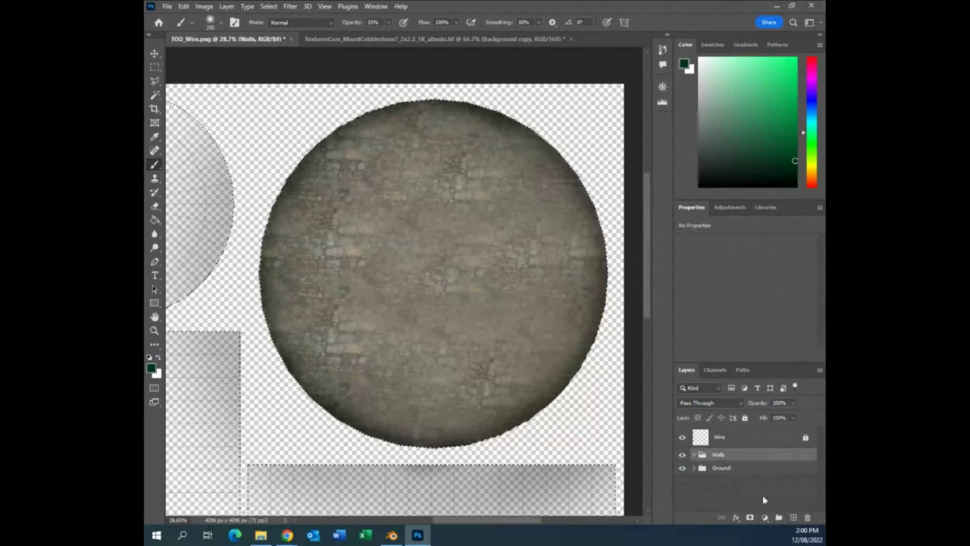
{"action": "left_click", "coordinate": [778, 517]}
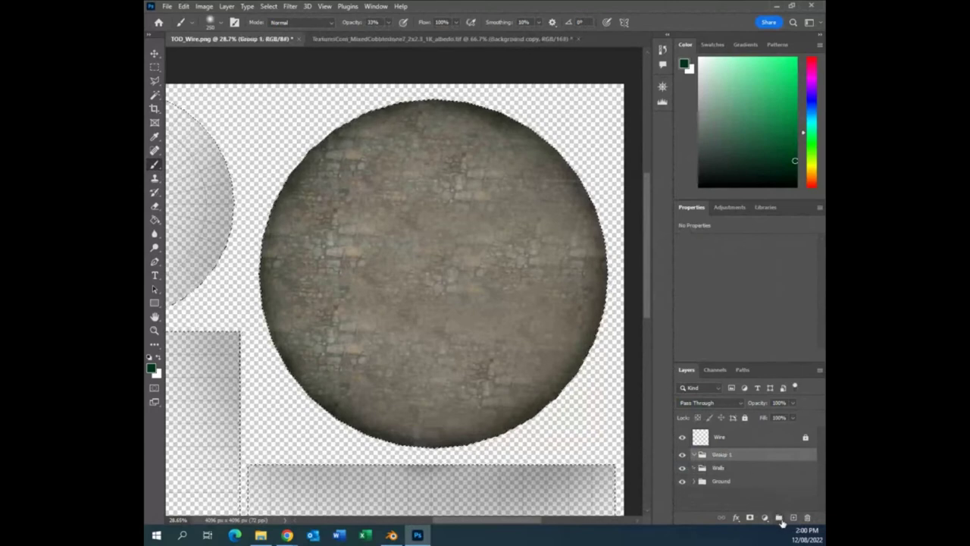
{"action": "double_click", "coordinate": [723, 454]}
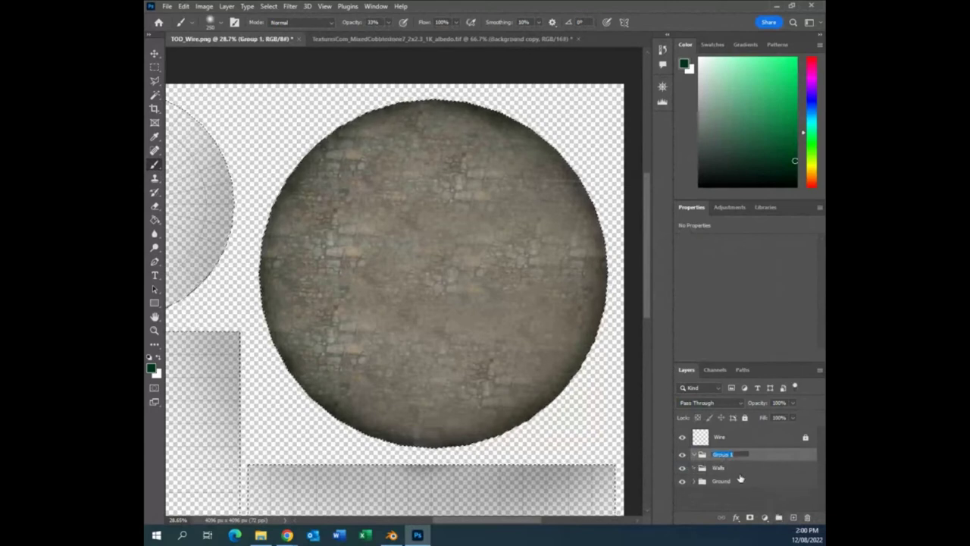
{"action": "type", "text": "Roof"}
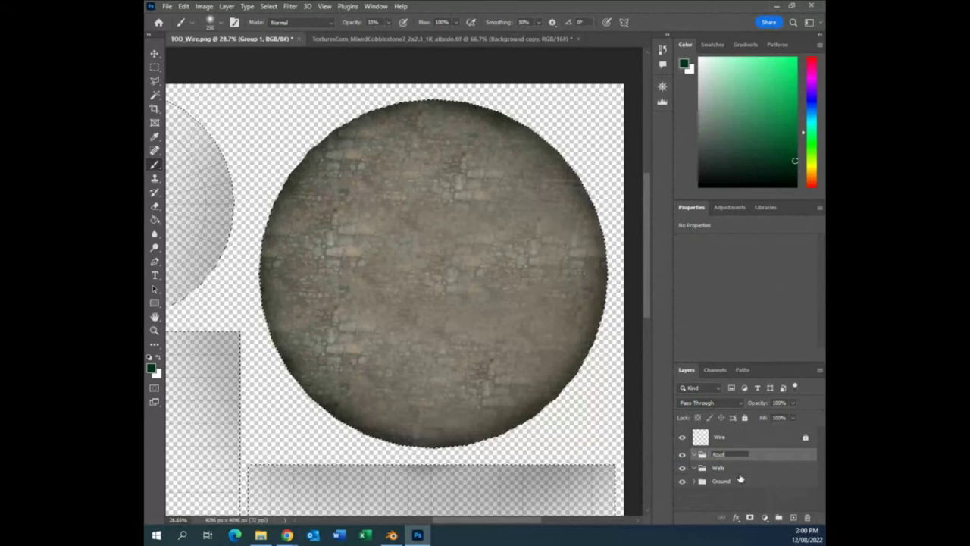
{"action": "key", "text": "Return"}
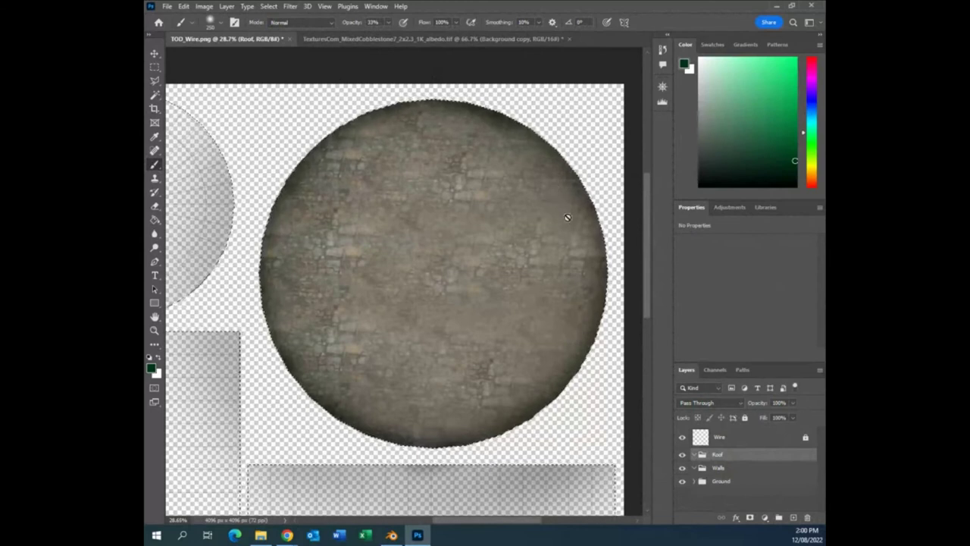
On the Shadow floor layer, erase the shading that spilled onto the rectangular wire shapes, using the Eraser at 100% opacity.
{"action": "mouse_move", "coordinate": [418, 260]}
{"action": "left_mouse_down"}
{"action": "mouse_move", "coordinate": [461, 367]}
{"action": "mouse_move", "coordinate": [380, 393]}
{"action": "left_mouse_up"}
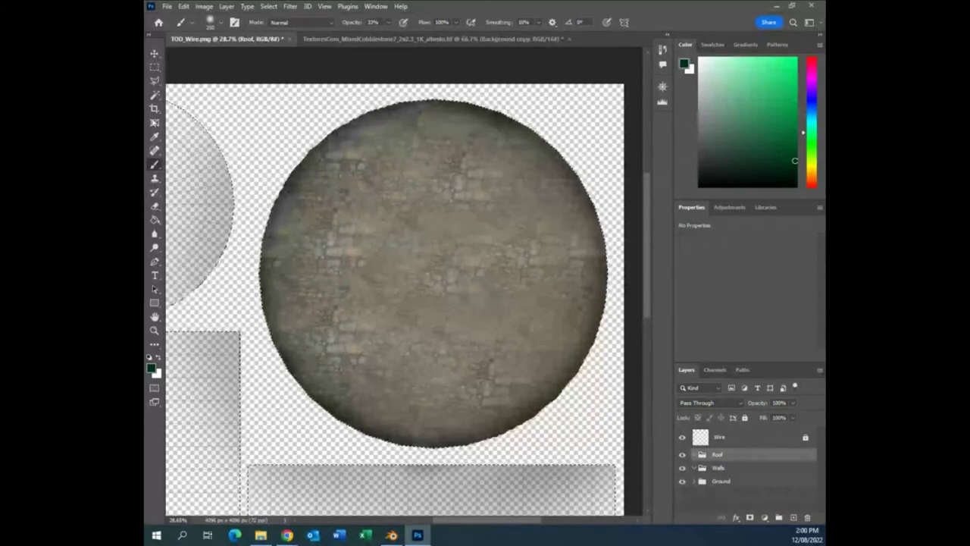
{"action": "scroll", "coordinate": [281, 349], "scroll_direction": "down", "scroll_amount": 3}
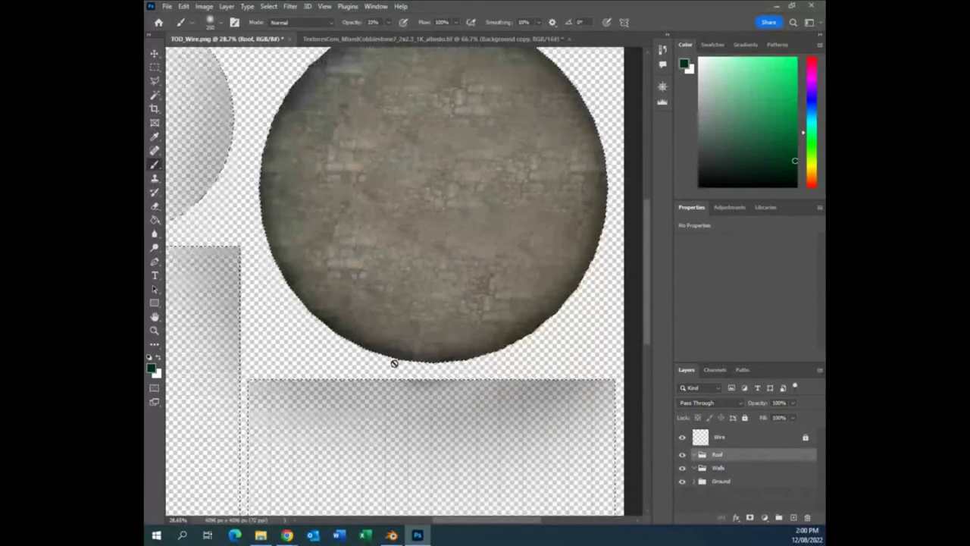
{"action": "scroll", "coordinate": [424, 371], "scroll_direction": "up", "scroll_amount": 1}
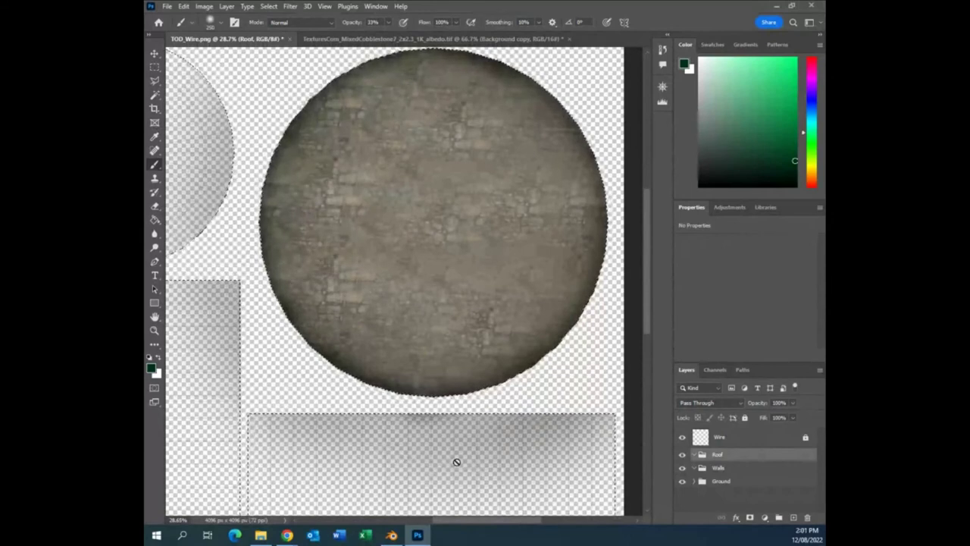
{"action": "left_click", "coordinate": [156, 206]}
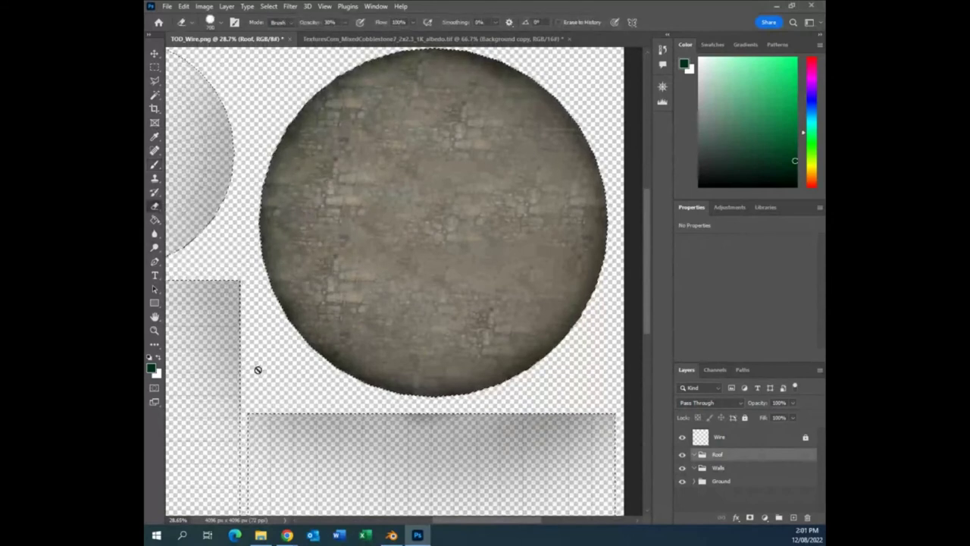
{"action": "left_click", "coordinate": [695, 482]}
{"action": "left_click", "coordinate": [735, 499]}
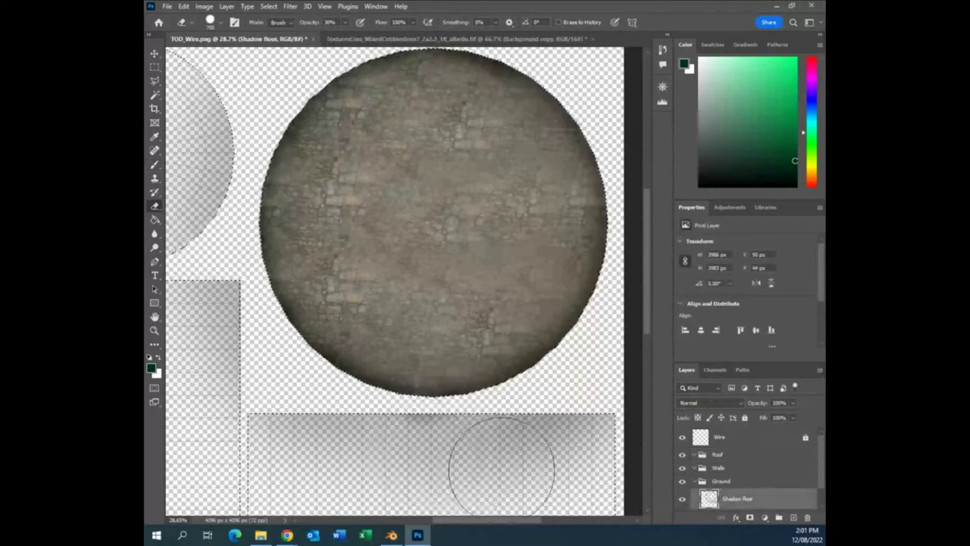
{"action": "mouse_move", "coordinate": [501, 465]}
{"action": "left_mouse_down"}
{"action": "mouse_move", "coordinate": [411, 465]}
{"action": "mouse_move", "coordinate": [552, 465]}
{"action": "mouse_move", "coordinate": [500, 466]}
{"action": "left_mouse_up"}
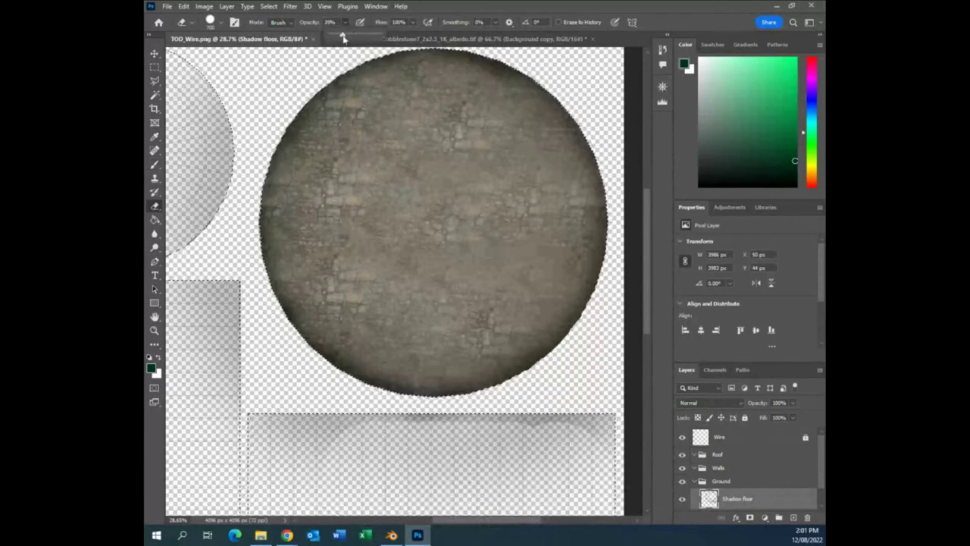
{"action": "mouse_move", "coordinate": [567, 472]}
{"action": "left_mouse_down"}
{"action": "mouse_move", "coordinate": [614, 424]}
{"action": "mouse_move", "coordinate": [542, 468]}
{"action": "mouse_move", "coordinate": [512, 466]}
{"action": "mouse_move", "coordinate": [526, 456]}
{"action": "mouse_move", "coordinate": [366, 464]}
{"action": "mouse_move", "coordinate": [244, 451]}
{"action": "mouse_move", "coordinate": [243, 459]}
{"action": "mouse_move", "coordinate": [388, 513]}
{"action": "mouse_move", "coordinate": [366, 518]}
{"action": "mouse_move", "coordinate": [206, 455]}
{"action": "mouse_move", "coordinate": [204, 292]}
{"action": "left_mouse_up"}
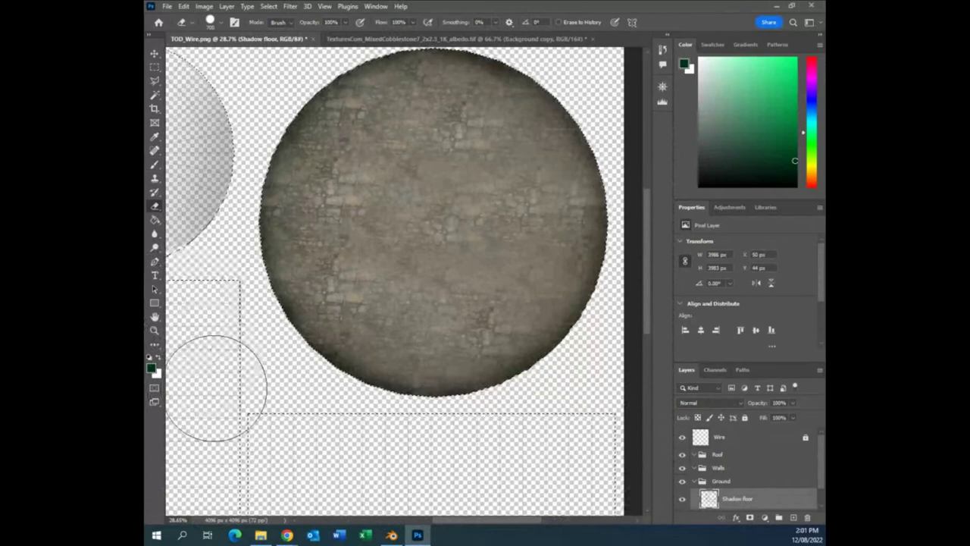
Erase the spilled shading from the smaller circle on Shadow floor and check the other wire shapes for leftovers.
{"action": "scroll", "coordinate": [293, 424], "scroll_direction": "down", "scroll_amount": 1}
{"action": "scroll", "coordinate": [475, 522], "scroll_direction": "left", "scroll_amount": 5}
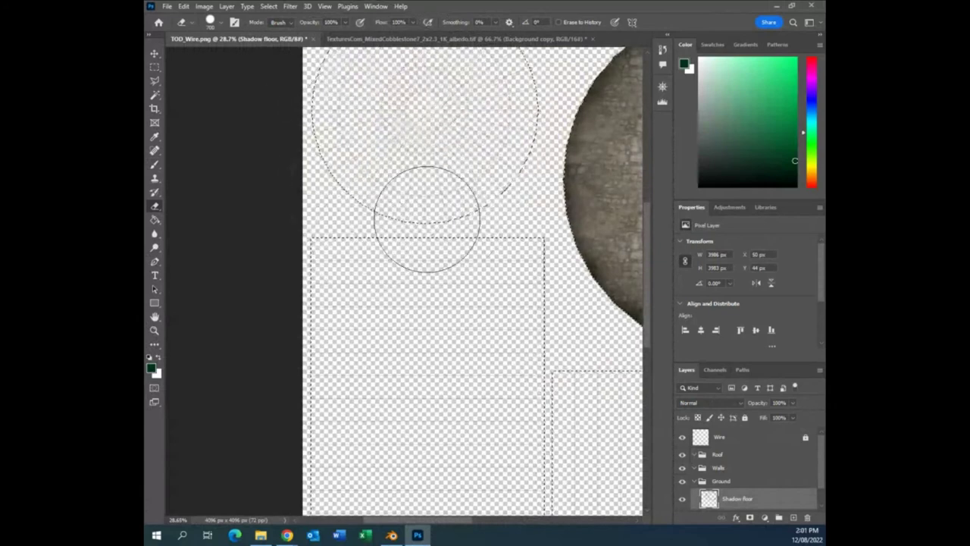
{"action": "scroll", "coordinate": [442, 309], "scroll_direction": "up", "scroll_amount": 2}
{"action": "scroll", "coordinate": [441, 309], "scroll_direction": "up", "scroll_amount": 2}
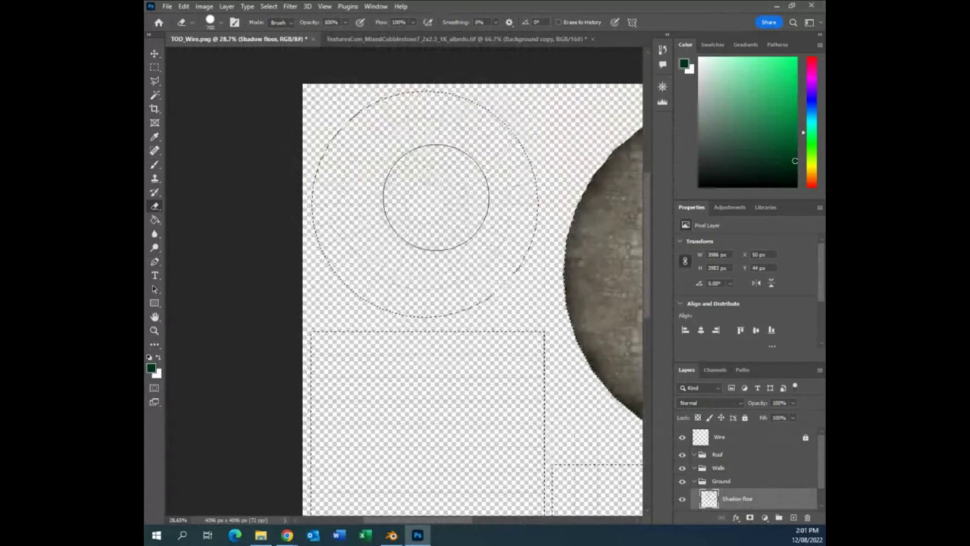
{"action": "scroll", "coordinate": [446, 278], "scroll_direction": "down", "scroll_amount": 5}
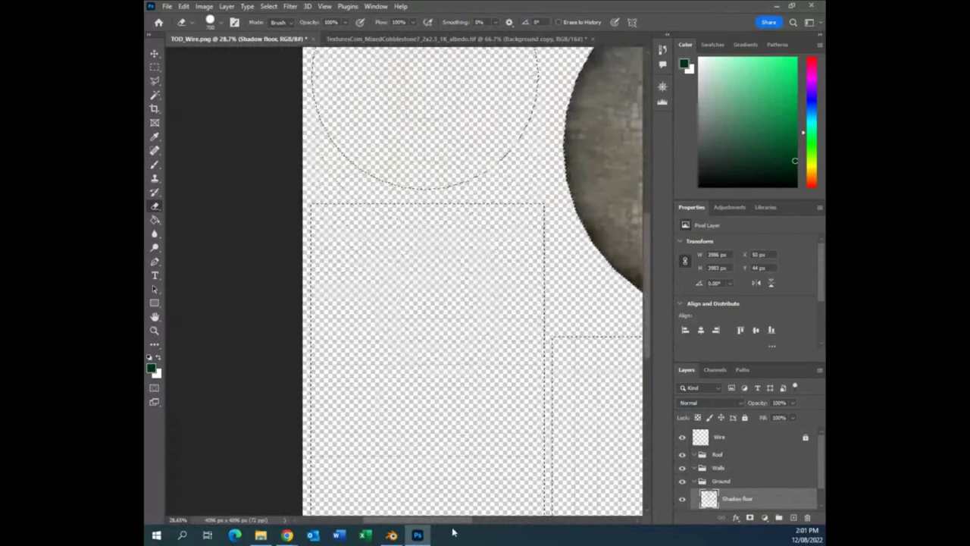
{"action": "left_click_drag", "start_coordinate": [454, 523], "coordinate": [523, 520]}
{"action": "scroll", "coordinate": [518, 464], "scroll_direction": "up", "scroll_amount": 3}
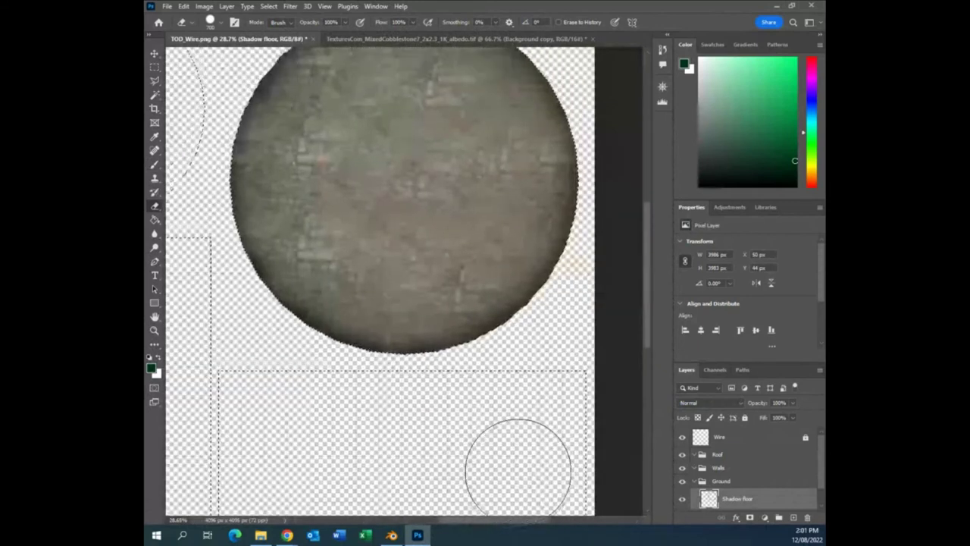
{"action": "scroll", "coordinate": [517, 468], "scroll_direction": "up", "scroll_amount": 1}
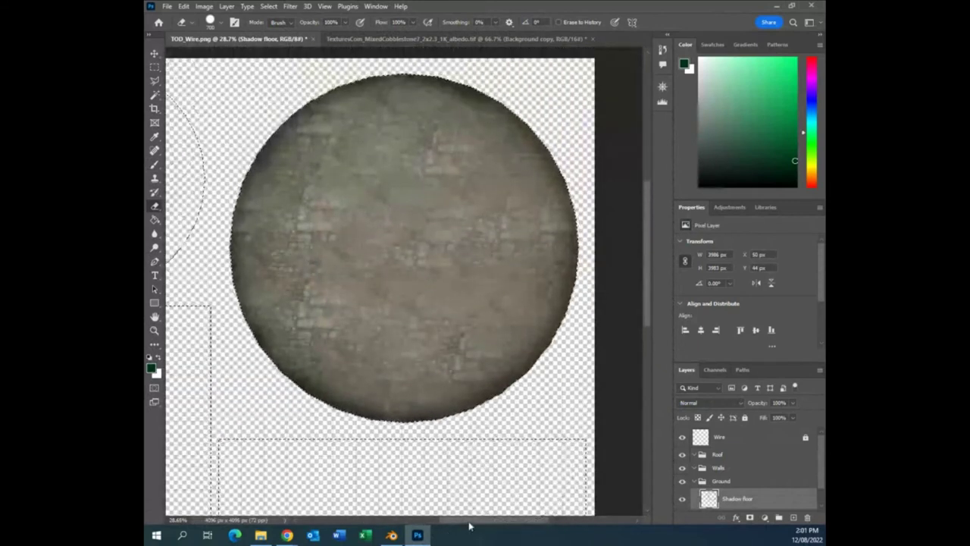
{"action": "left_click_drag", "start_coordinate": [476, 525], "coordinate": [461, 522]}
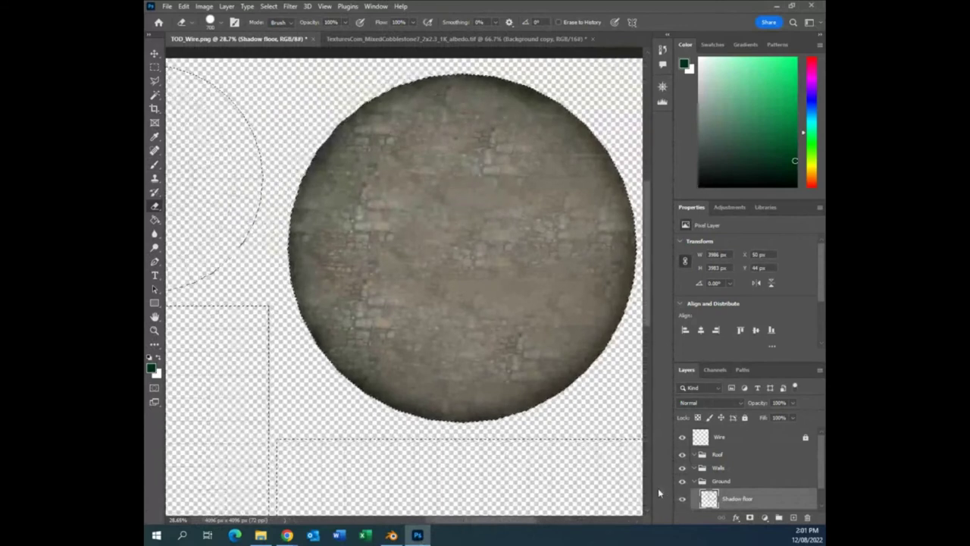
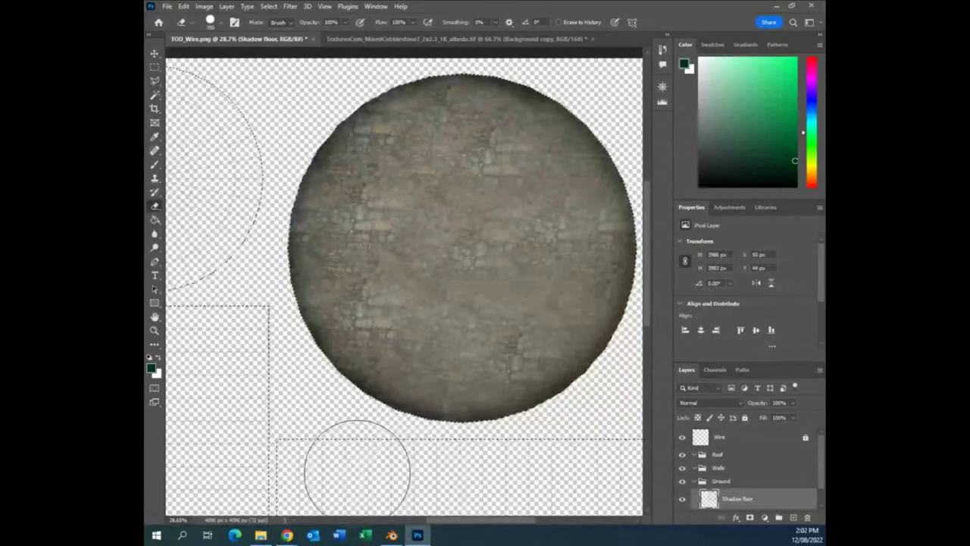
Switch to File Explorer, go up to the Textures folder and look through its Fabric folder.
{"action": "left_click", "coordinate": [260, 535]}
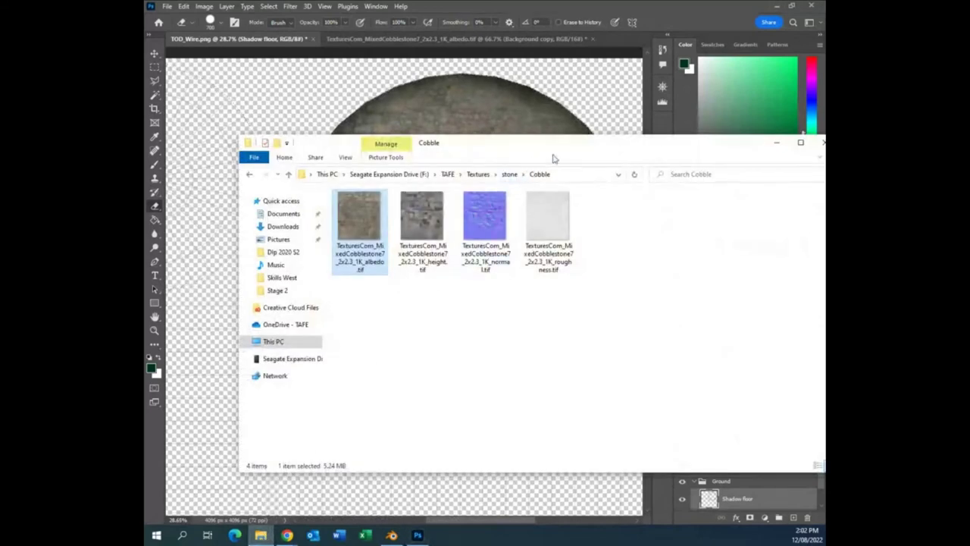
{"action": "left_click_drag", "start_coordinate": [469, 149], "coordinate": [376, 165]}
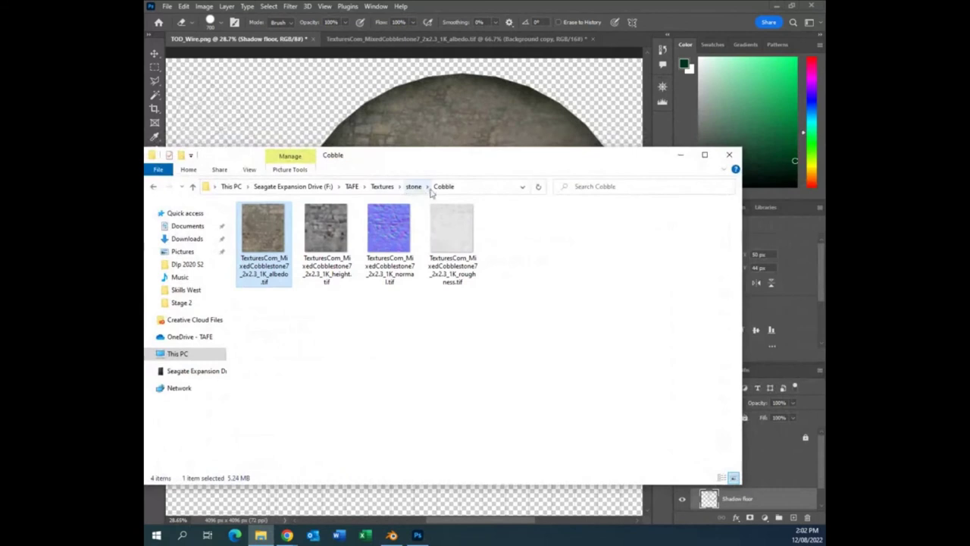
{"action": "left_click", "coordinate": [383, 187]}
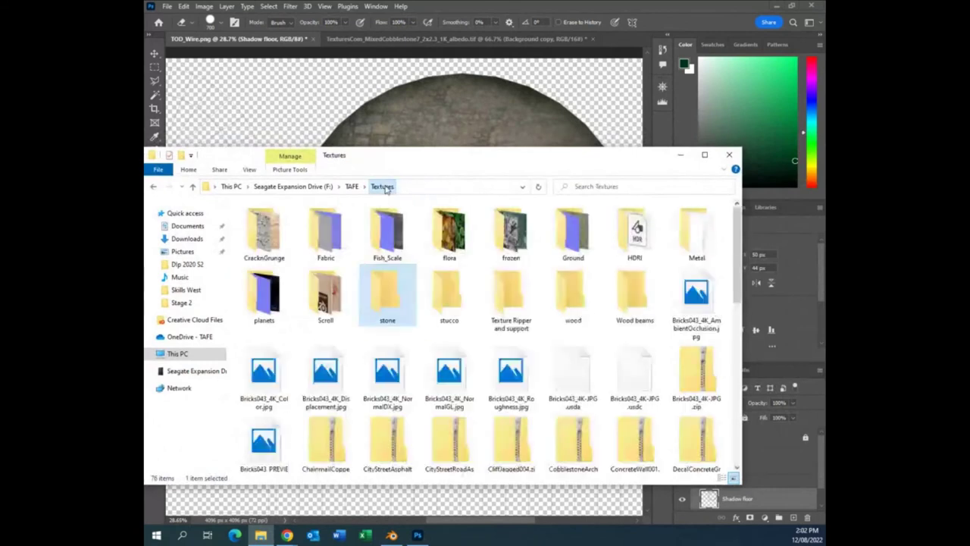
{"action": "double_click", "coordinate": [330, 241]}
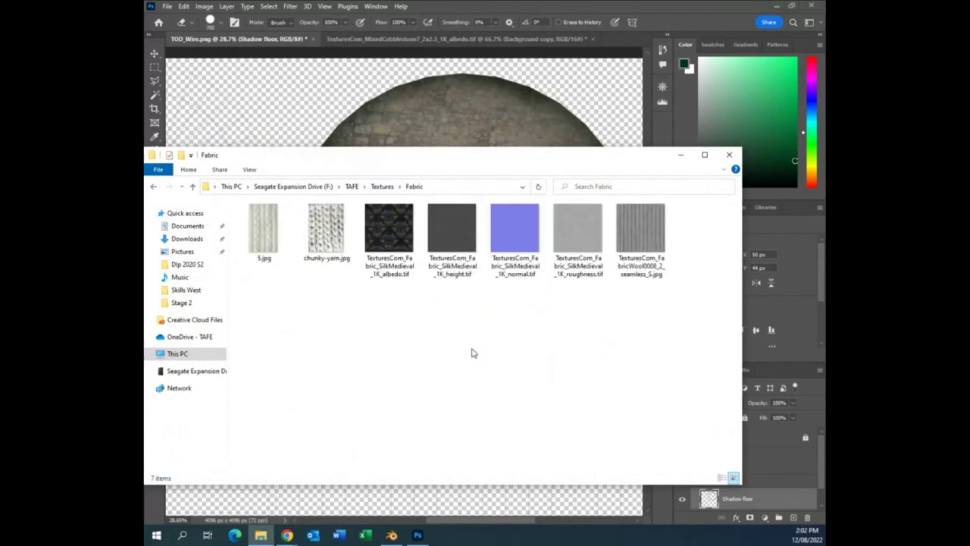
Open blood scroll.png from the Textures folder's Scroll subfolder in Photoshop and switch to the MixedCobblestone7 albedo document.
{"action": "left_click", "coordinate": [382, 186]}
{"action": "left_click", "coordinate": [328, 304]}
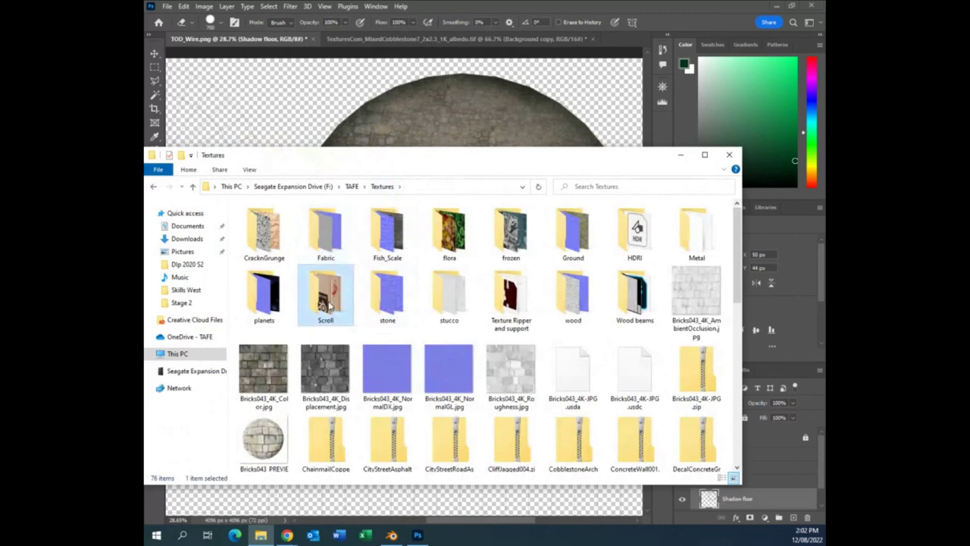
{"action": "double_click", "coordinate": [327, 304]}
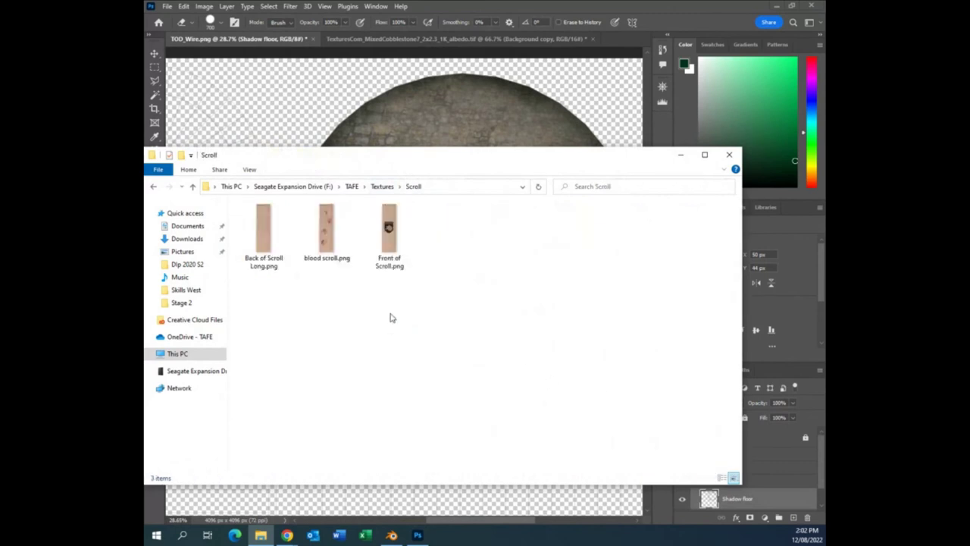
{"action": "right_click", "coordinate": [326, 234]}
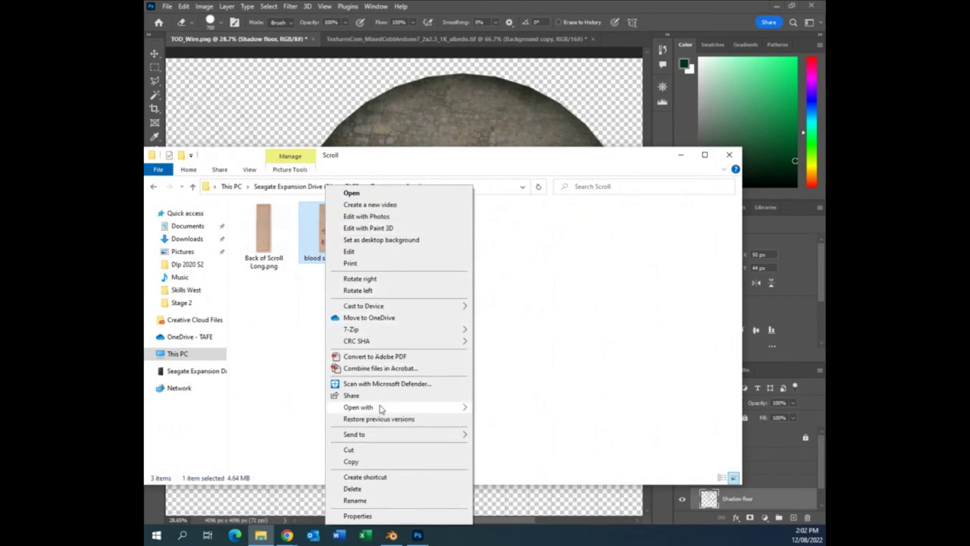
{"action": "mouse_move", "coordinate": [381, 409]}
{"action": "left_click", "coordinate": [521, 422]}
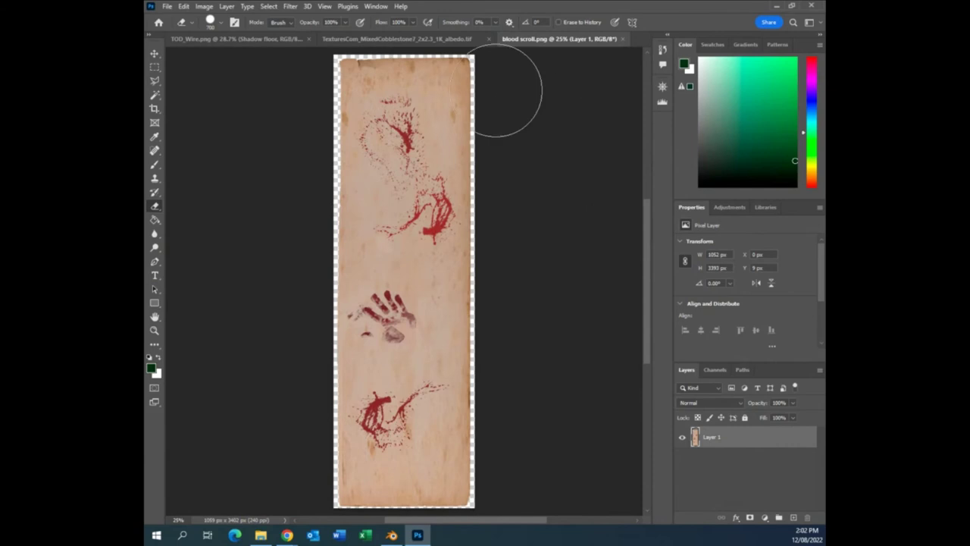
{"action": "left_click", "coordinate": [401, 38]}
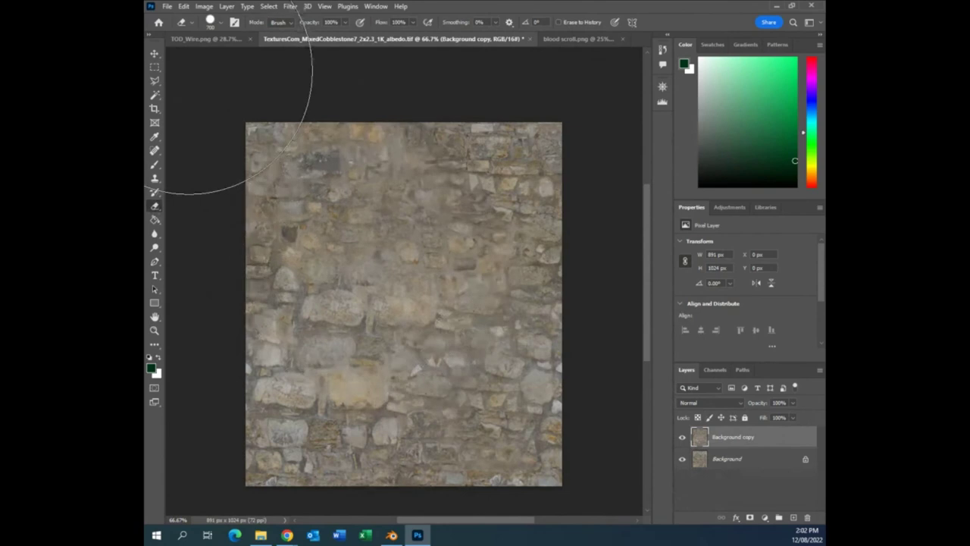
Duplicate Layer 1 of blood scroll.png into the TOD_Wire.png document under the name Blood Scroll.
{"action": "left_click", "coordinate": [578, 38]}
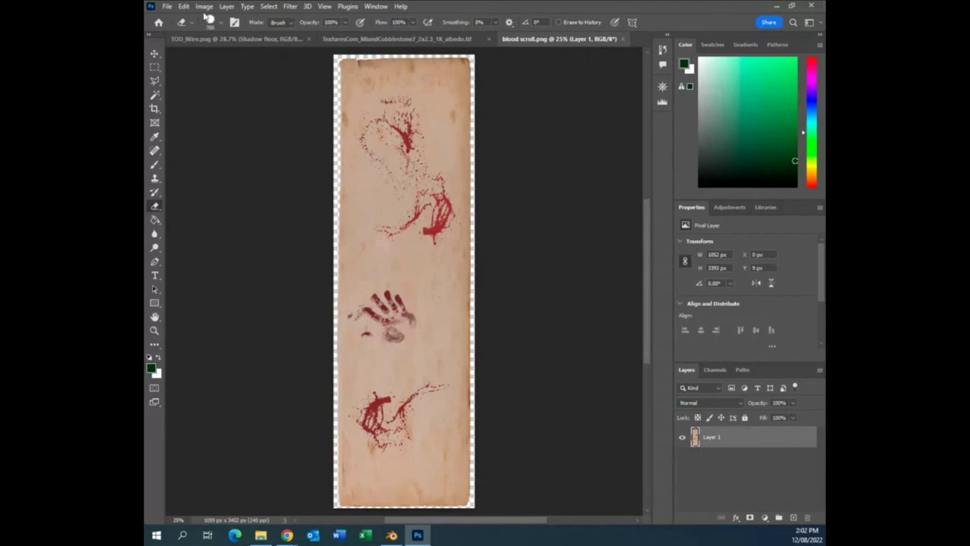
{"action": "left_click", "coordinate": [166, 7]}
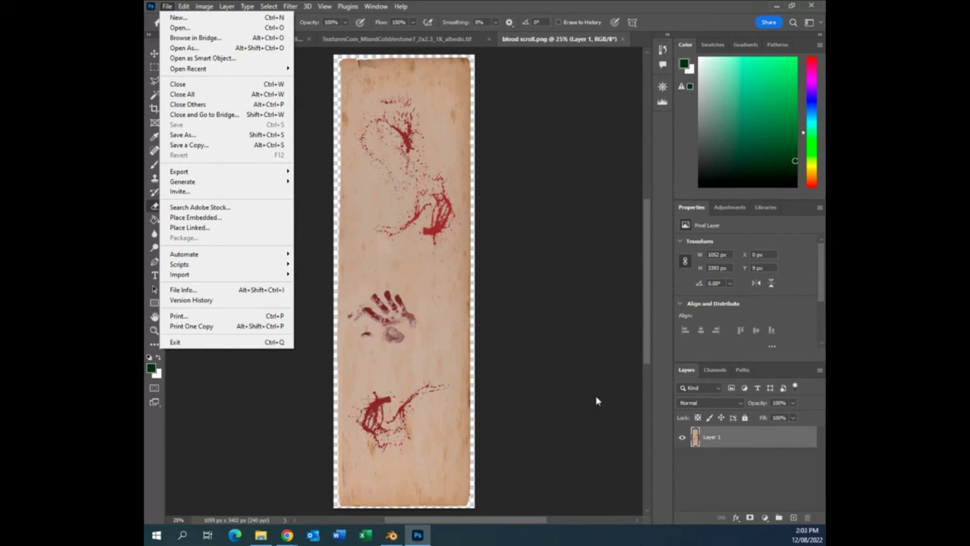
{"action": "left_click", "coordinate": [523, 377]}
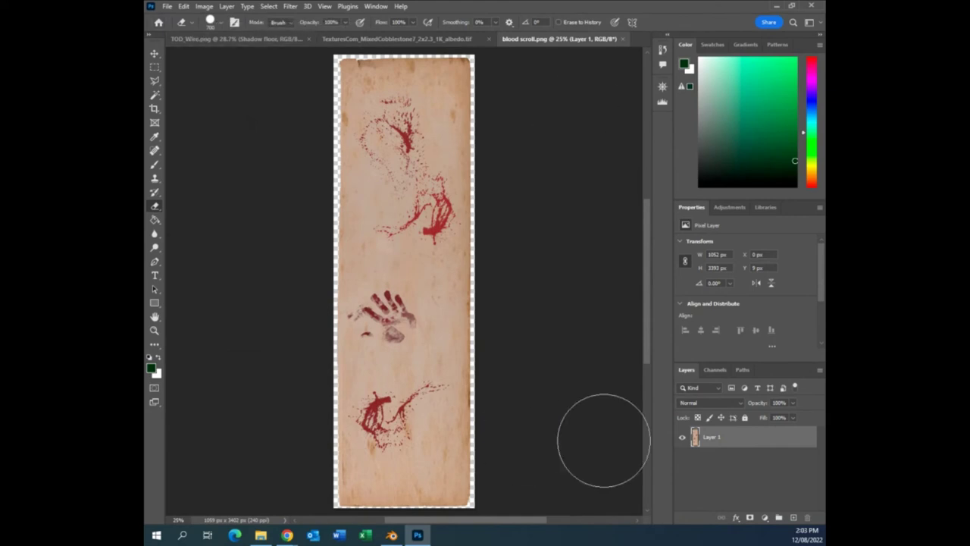
{"action": "right_click", "coordinate": [729, 442]}
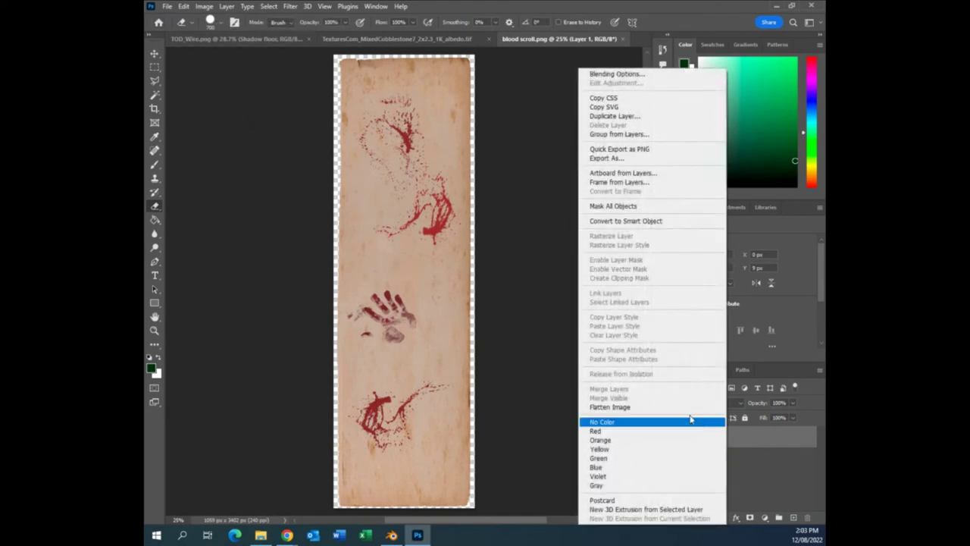
{"action": "left_click", "coordinate": [630, 119]}
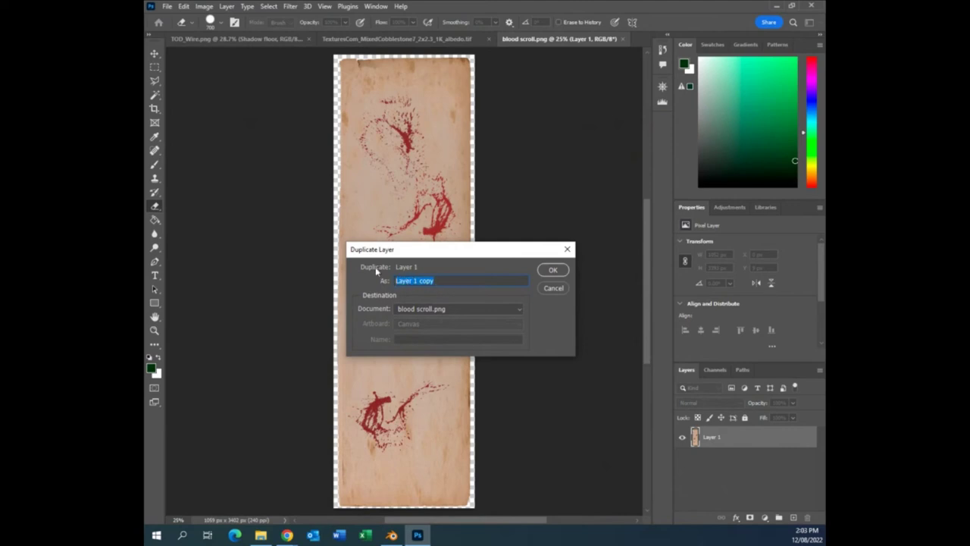
{"action": "type", "text": "Blood Scro"}
{"action": "key", "text": "BackSpace"}
{"action": "type", "text": "oll"}
{"action": "left_click", "coordinate": [519, 312]}
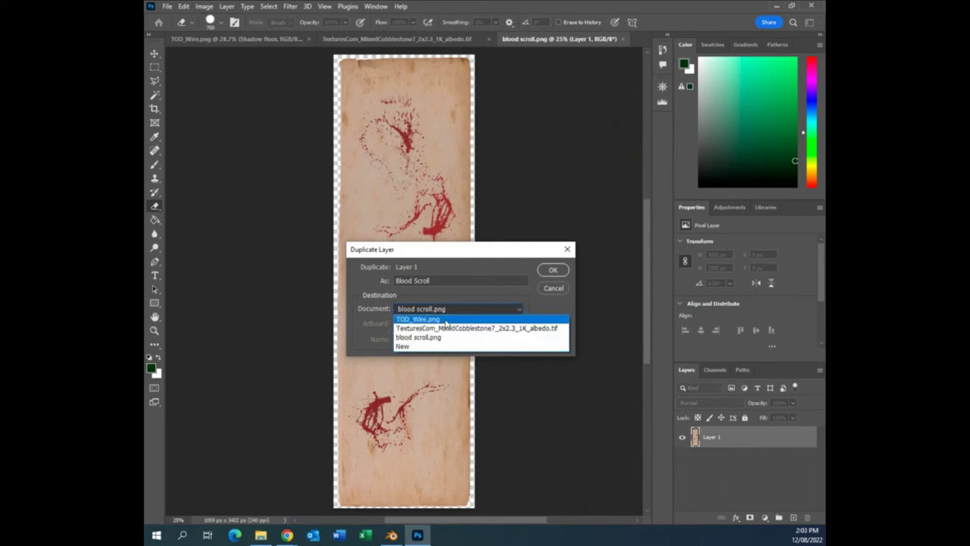
{"action": "left_click", "coordinate": [443, 319]}
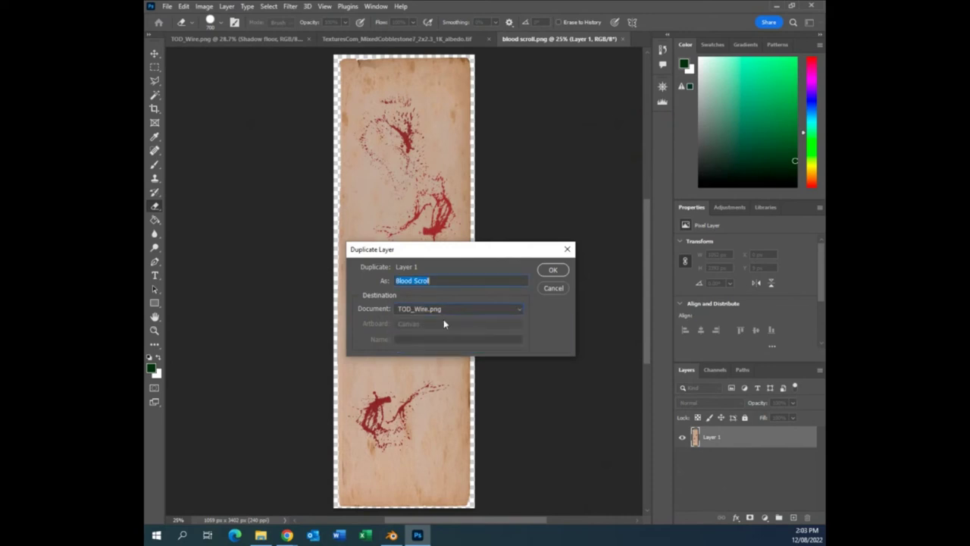
{"action": "left_click", "coordinate": [553, 270]}
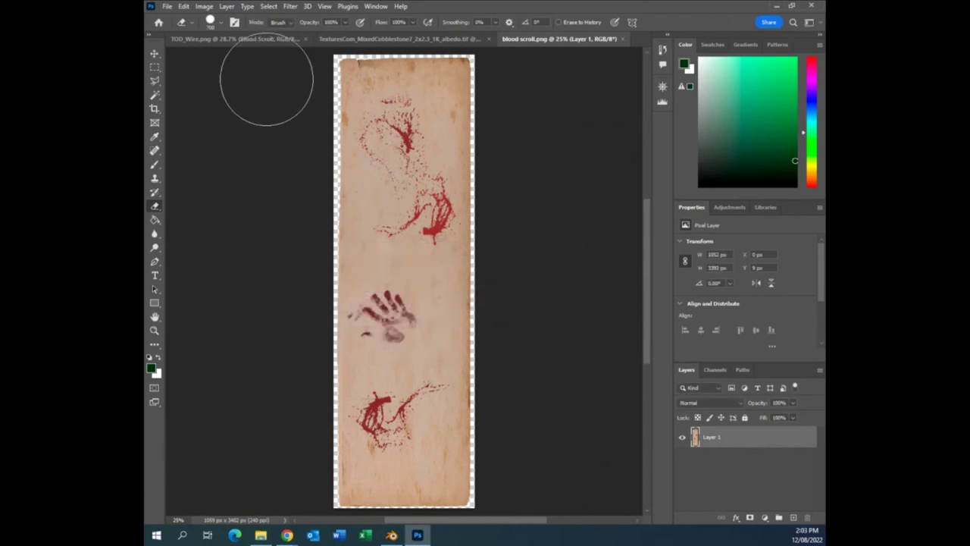
In TOD_Wire.png, clear the active selection and move the Blood Scroll layer over the large circular stone floor.
{"action": "left_click", "coordinate": [224, 40]}
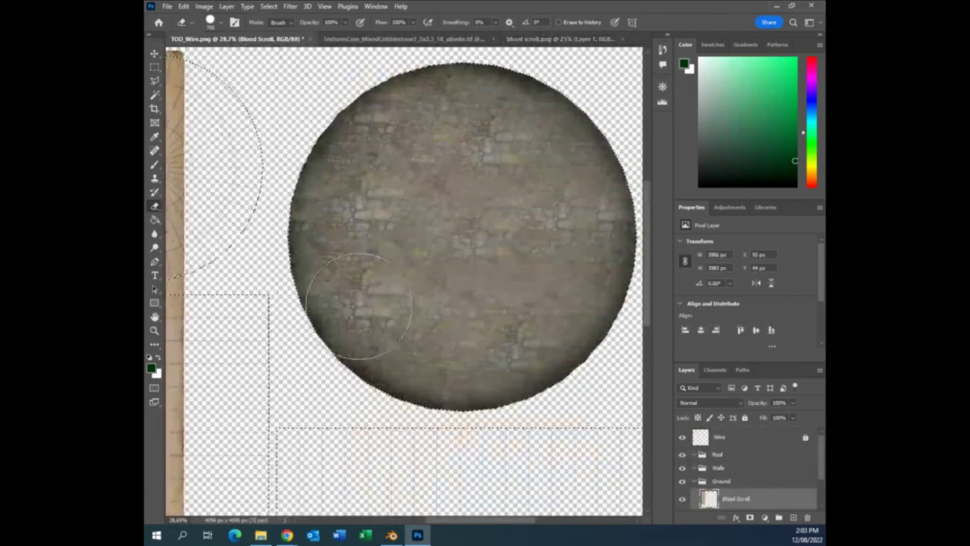
{"action": "scroll", "coordinate": [495, 525], "scroll_direction": "left", "scroll_amount": 6}
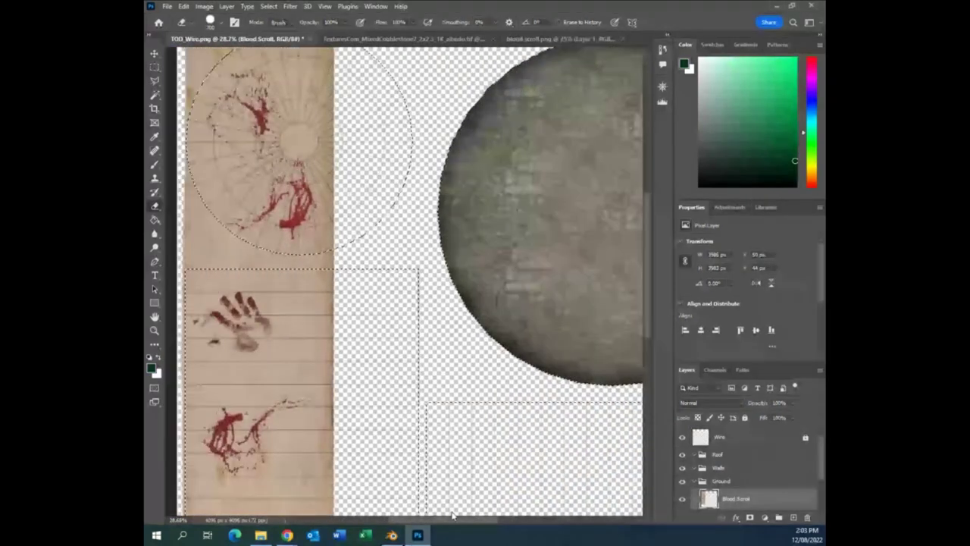
{"action": "scroll", "coordinate": [509, 441], "scroll_direction": "up", "scroll_amount": 1}
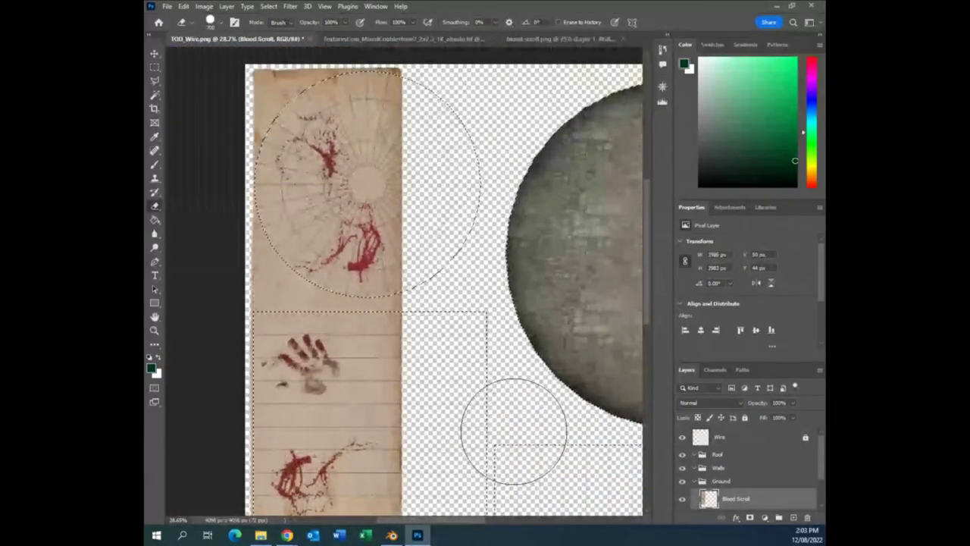
{"action": "key", "text": "v"}
{"action": "key", "text": "ctrl+d"}
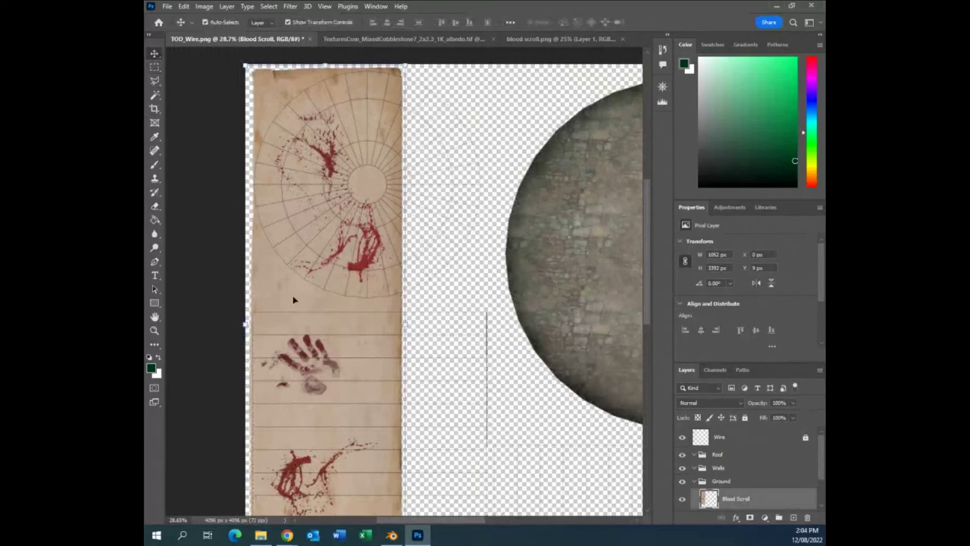
{"action": "left_click_drag", "start_coordinate": [294, 300], "coordinate": [568, 293]}
{"action": "scroll", "coordinate": [472, 401], "scroll_direction": "down", "scroll_amount": 1}
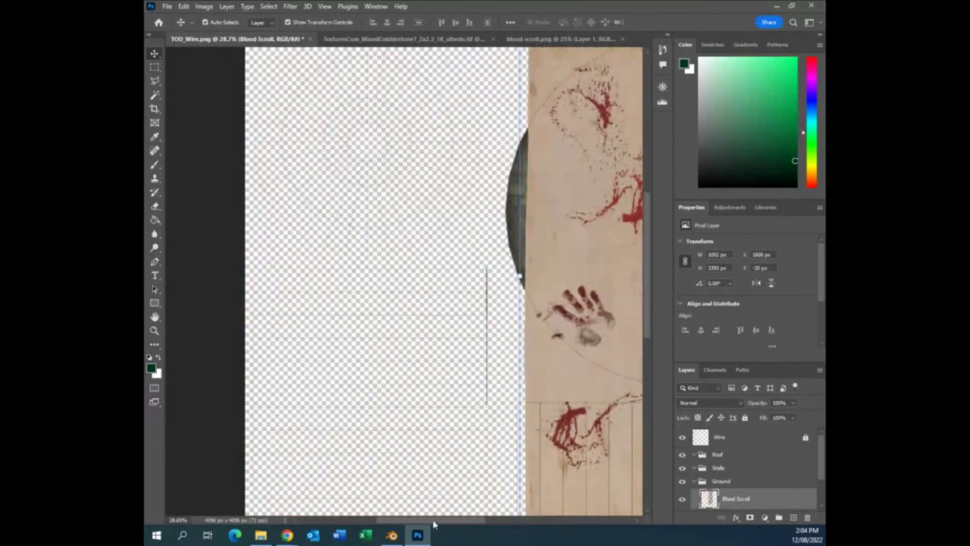
{"action": "left_click_drag", "start_coordinate": [434, 521], "coordinate": [497, 521]}
{"action": "left_click_drag", "start_coordinate": [402, 338], "coordinate": [416, 336]}
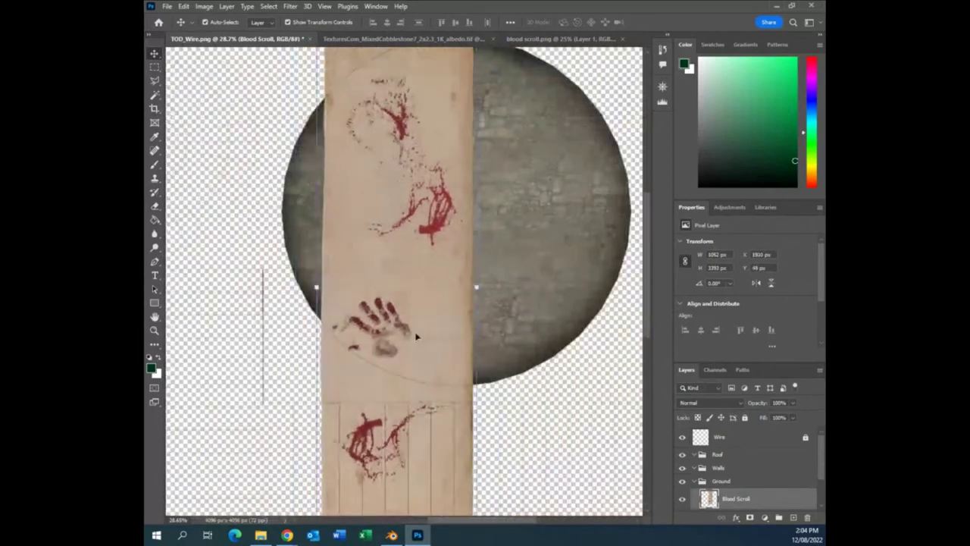
Scale Blood Scroll down to about 16%, place it near the stone floor's left edge and tilt it slightly counterclockwise.
{"action": "scroll", "coordinate": [429, 368], "scroll_direction": "up", "scroll_amount": 2}
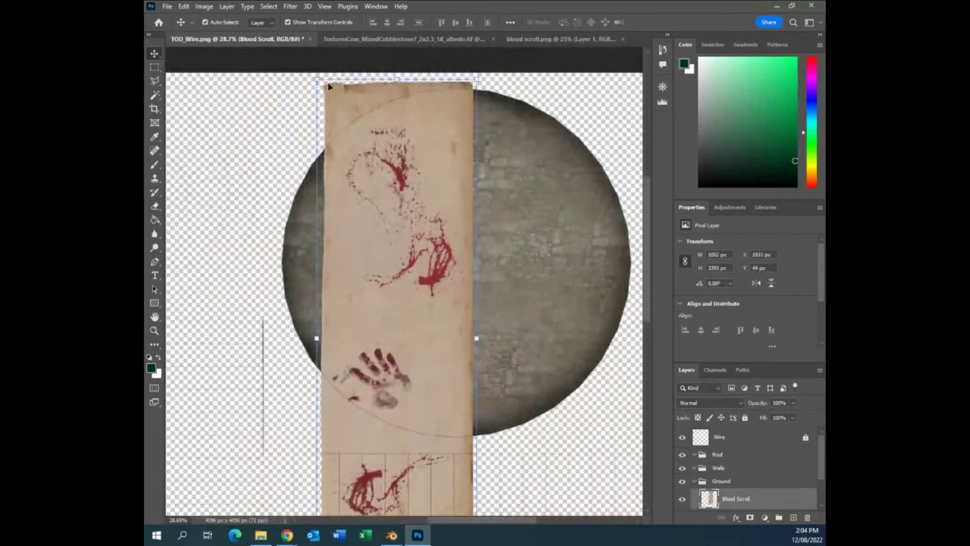
{"action": "left_click_drag", "start_coordinate": [329, 86], "coordinate": [354, 249]}
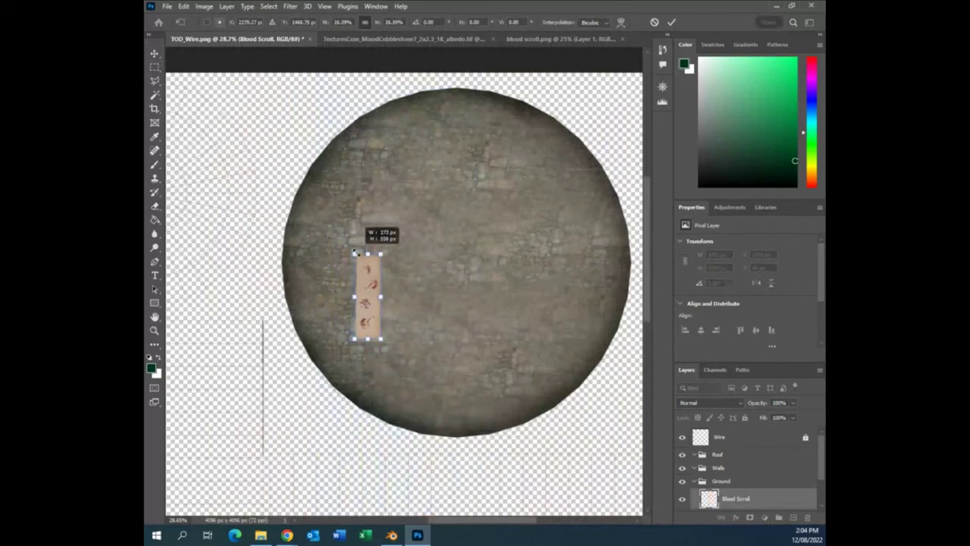
{"action": "left_click_drag", "start_coordinate": [365, 285], "coordinate": [338, 275]}
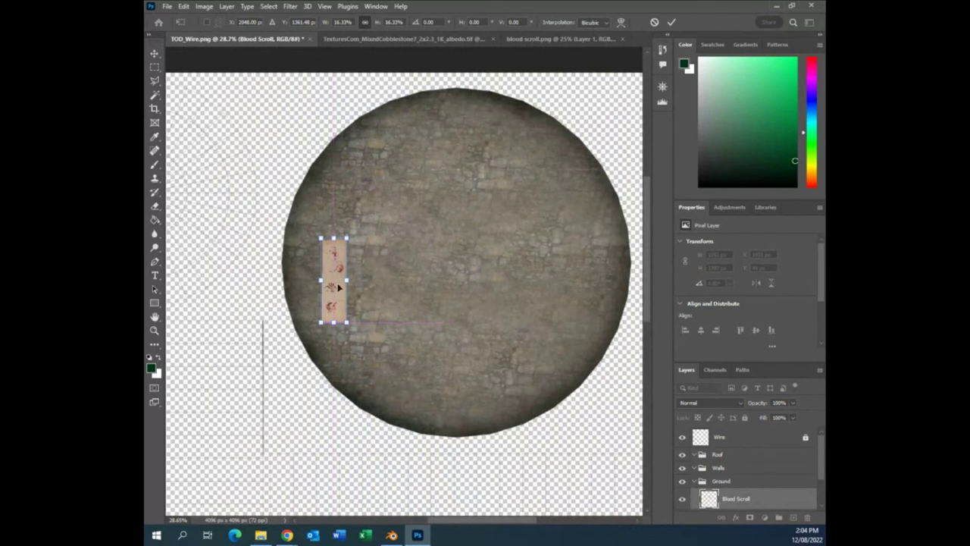
{"action": "scroll", "coordinate": [411, 351], "scroll_direction": "up", "scroll_amount": 1}
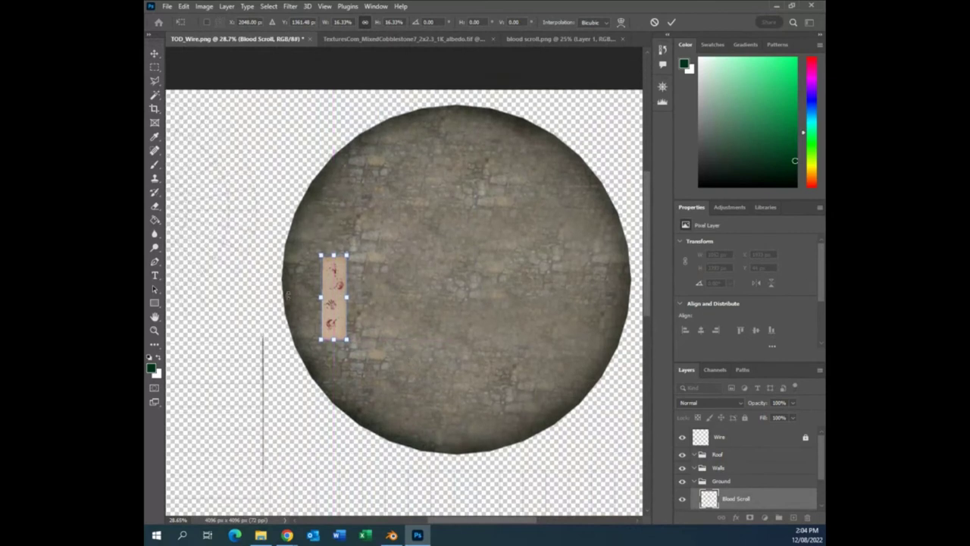
{"action": "left_click_drag", "start_coordinate": [356, 254], "coordinate": [351, 232]}
Start a free transform on the resized Blood Scroll and put it into Warp mode.
{"action": "left_click", "coordinate": [155, 68]}
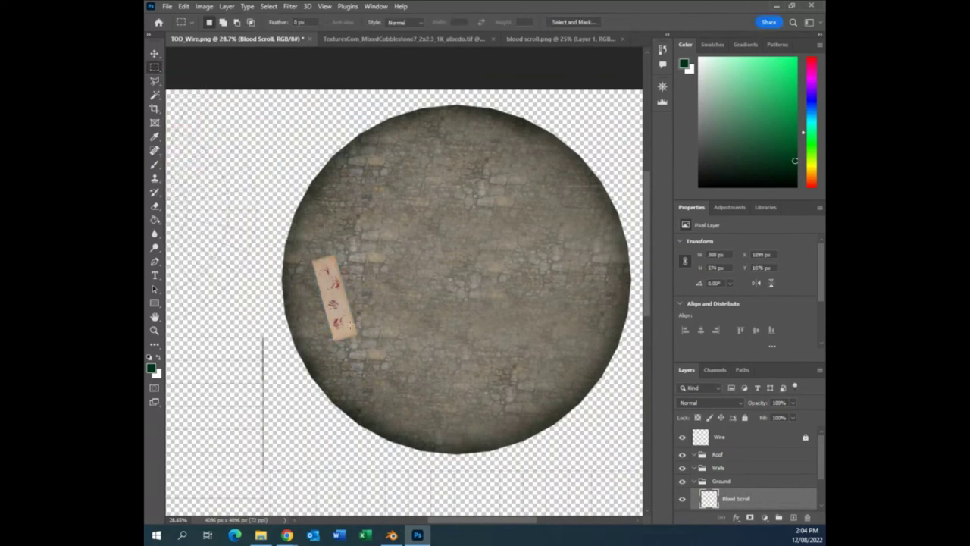
{"action": "right_click", "coordinate": [331, 308]}
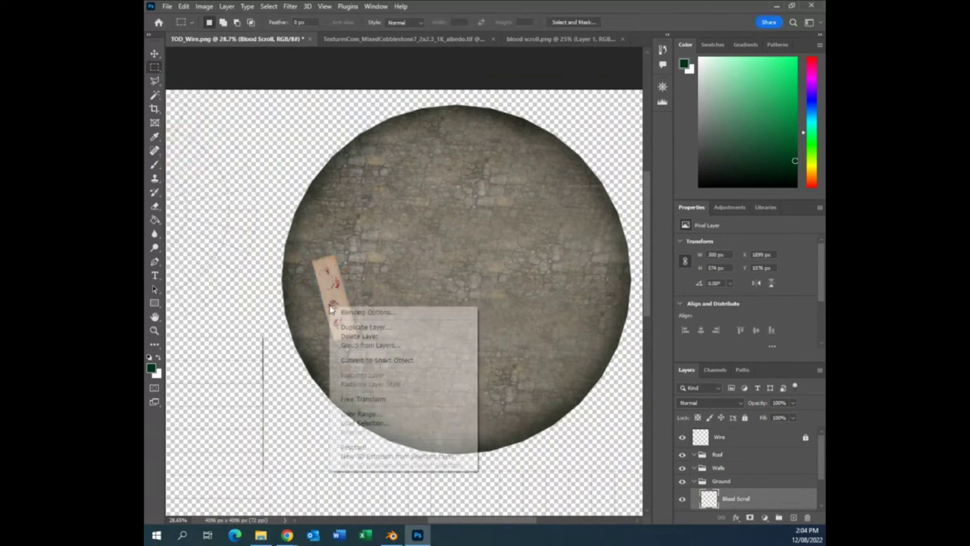
{"action": "left_click", "coordinate": [378, 398]}
{"action": "right_click", "coordinate": [331, 301]}
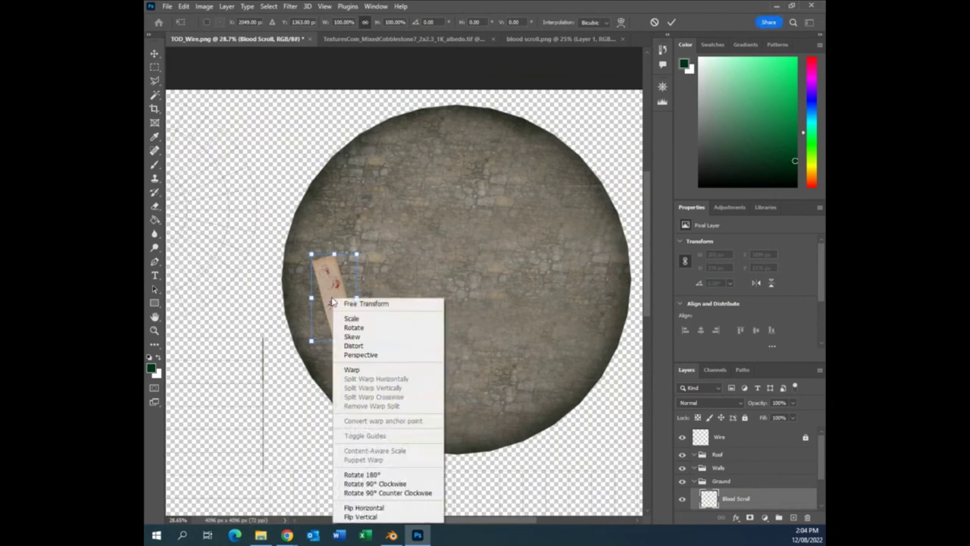
{"action": "left_click", "coordinate": [357, 346]}
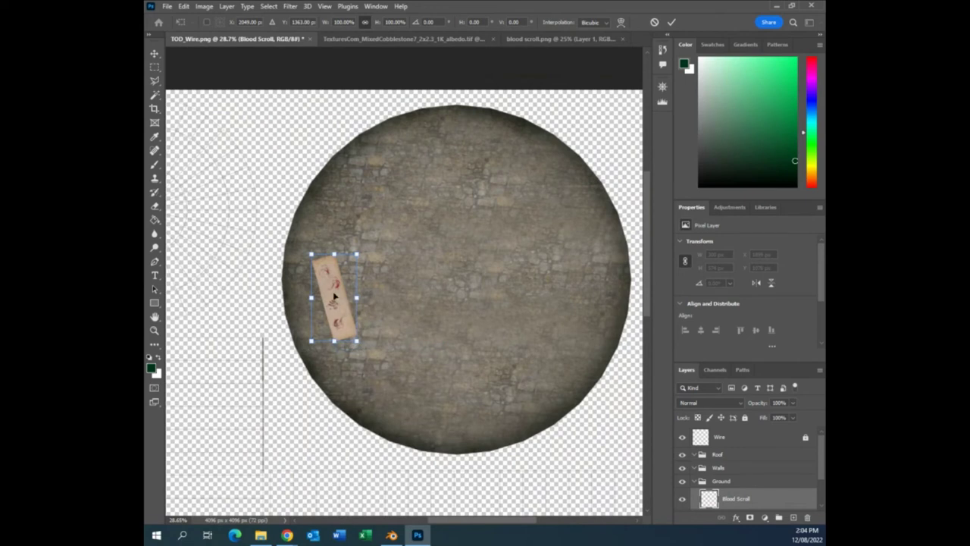
{"action": "right_click", "coordinate": [334, 296]}
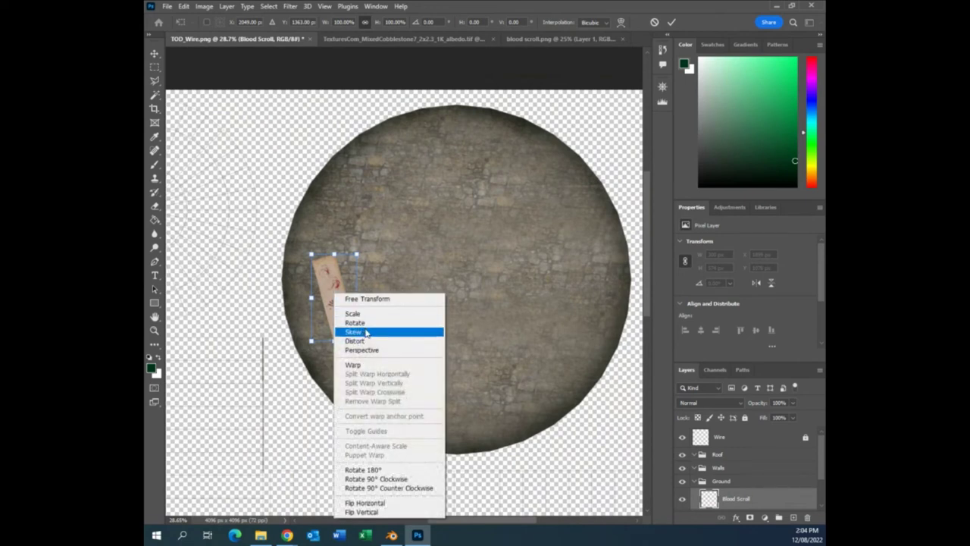
{"action": "left_click", "coordinate": [366, 333]}
{"action": "right_click", "coordinate": [335, 294]}
{"action": "left_click", "coordinate": [357, 364]}
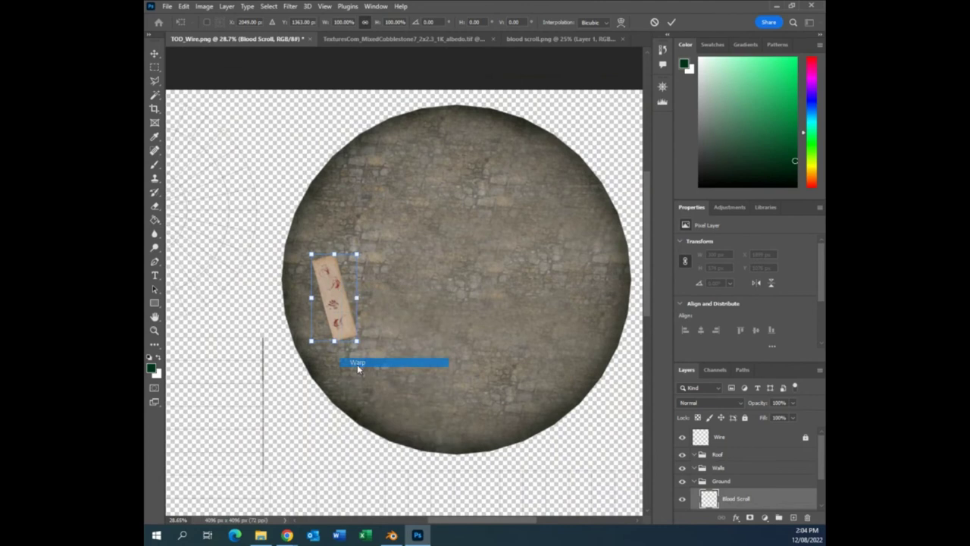
Warp Blood Scroll into a wavy S shape by bending both long sides and pulling its lower edge upward.
{"action": "scroll", "coordinate": [363, 359], "scroll_direction": "up", "scroll_amount": 1}
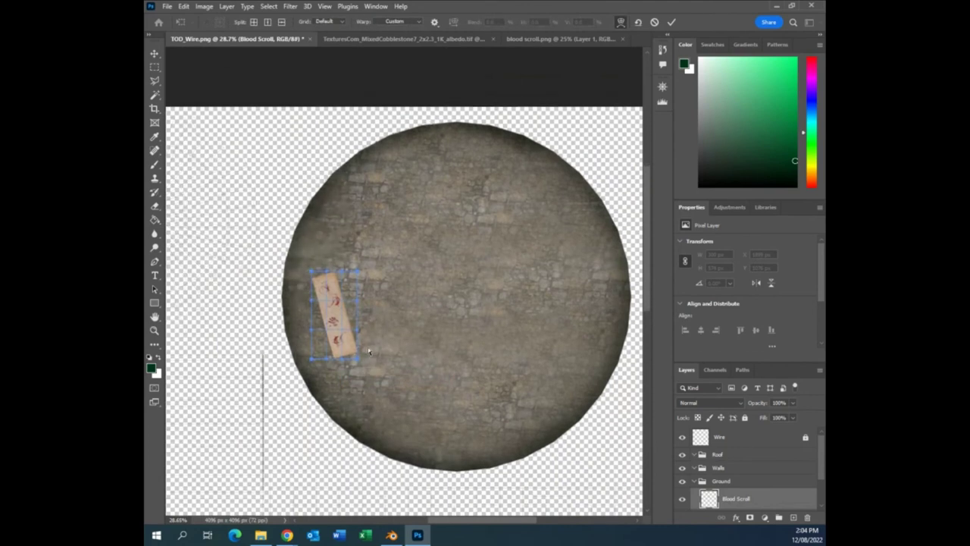
{"action": "left_click", "coordinate": [662, 87]}
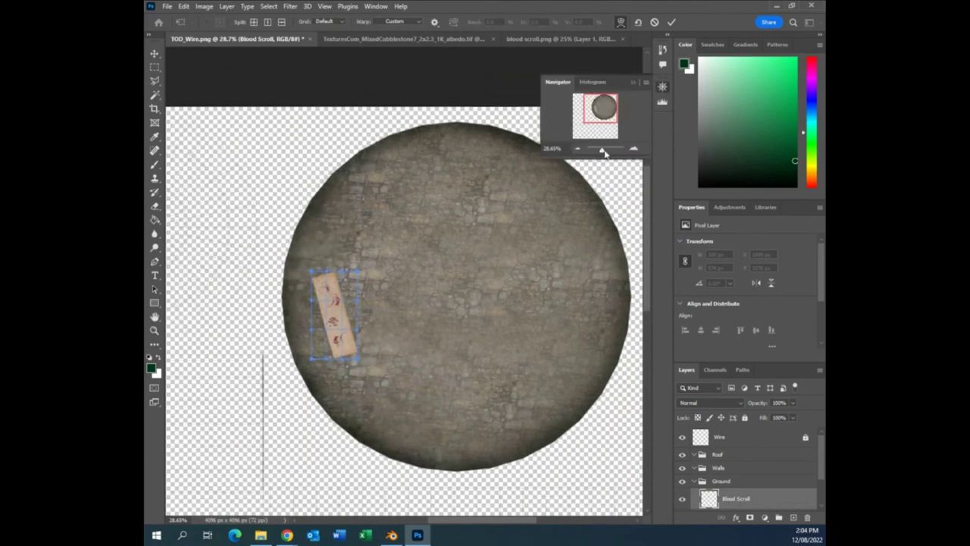
{"action": "left_click_drag", "start_coordinate": [600, 151], "coordinate": [605, 152]}
{"action": "mouse_move", "coordinate": [604, 152]}
{"action": "left_mouse_down"}
{"action": "mouse_move", "coordinate": [582, 154]}
{"action": "mouse_move", "coordinate": [606, 154]}
{"action": "left_mouse_up"}
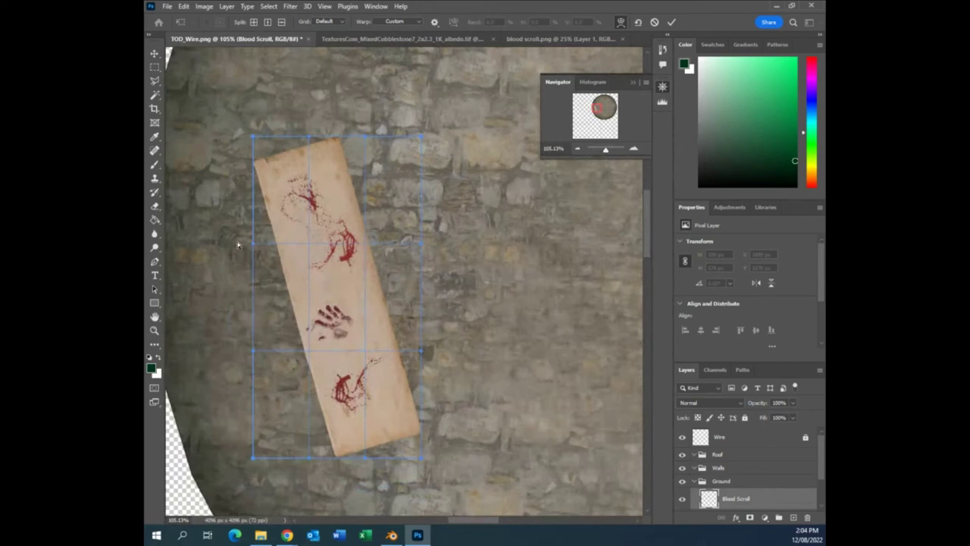
{"action": "left_click_drag", "start_coordinate": [249, 247], "coordinate": [271, 231]}
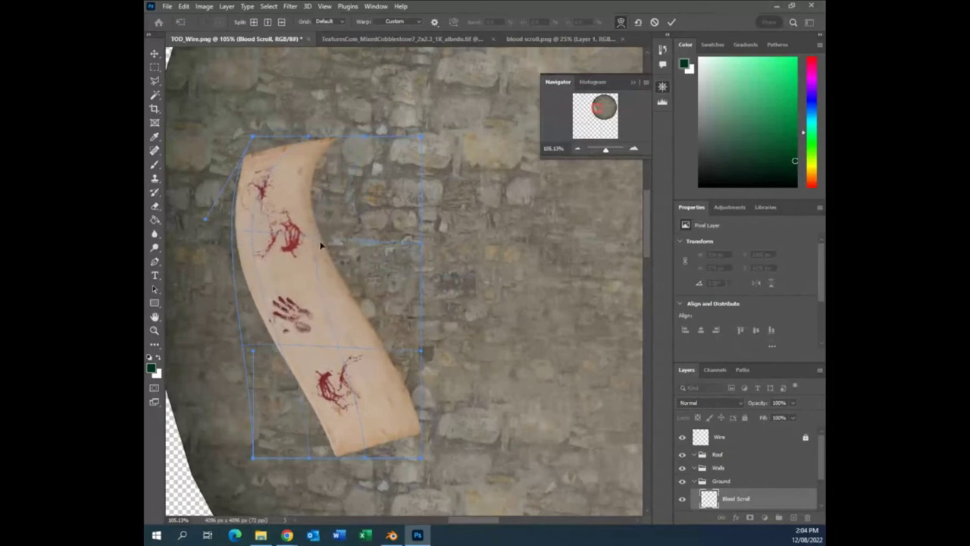
{"action": "left_click_drag", "start_coordinate": [417, 247], "coordinate": [384, 242]}
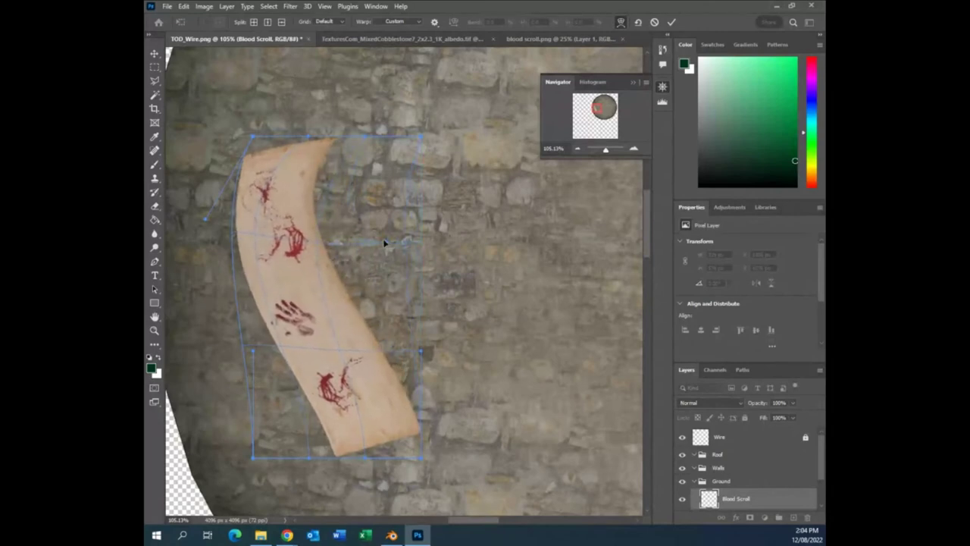
{"action": "left_click_drag", "start_coordinate": [414, 358], "coordinate": [374, 283]}
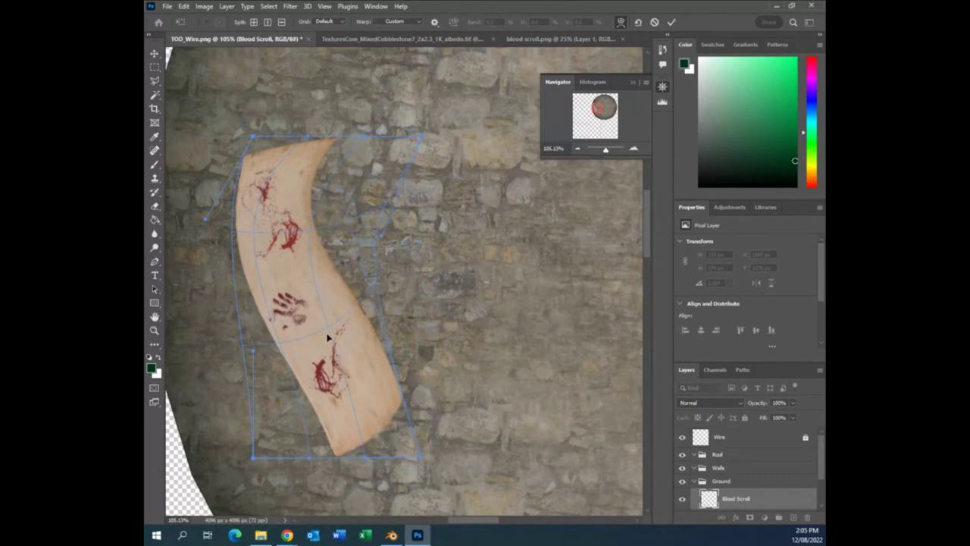
{"action": "left_click_drag", "start_coordinate": [329, 340], "coordinate": [341, 320]}
{"action": "left_click_drag", "start_coordinate": [289, 343], "coordinate": [296, 331]}
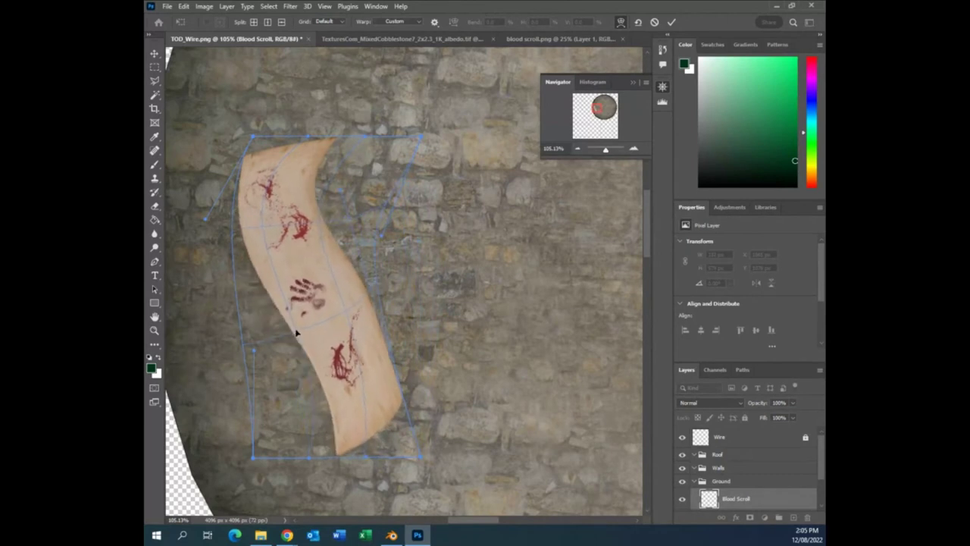
{"action": "left_click_drag", "start_coordinate": [314, 460], "coordinate": [260, 386]}
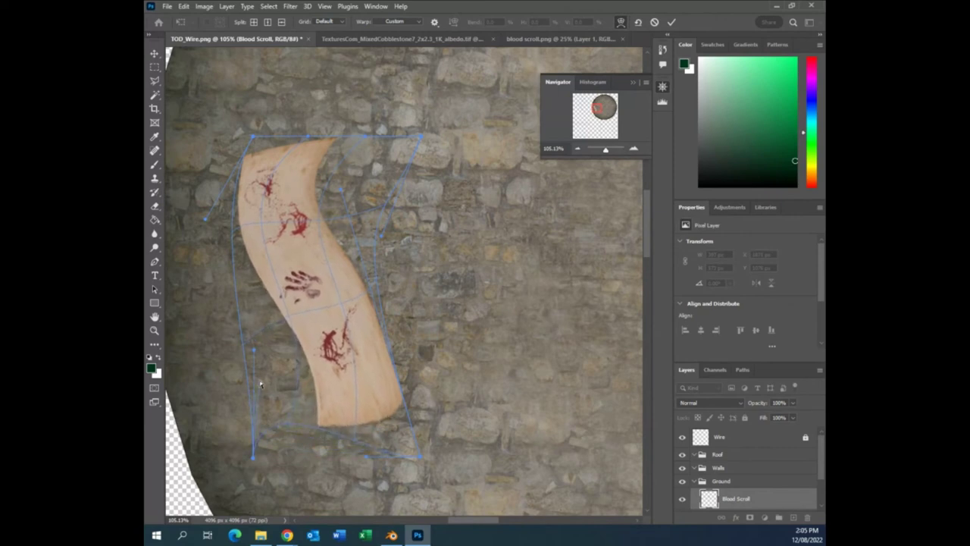
{"action": "left_click", "coordinate": [154, 53]}
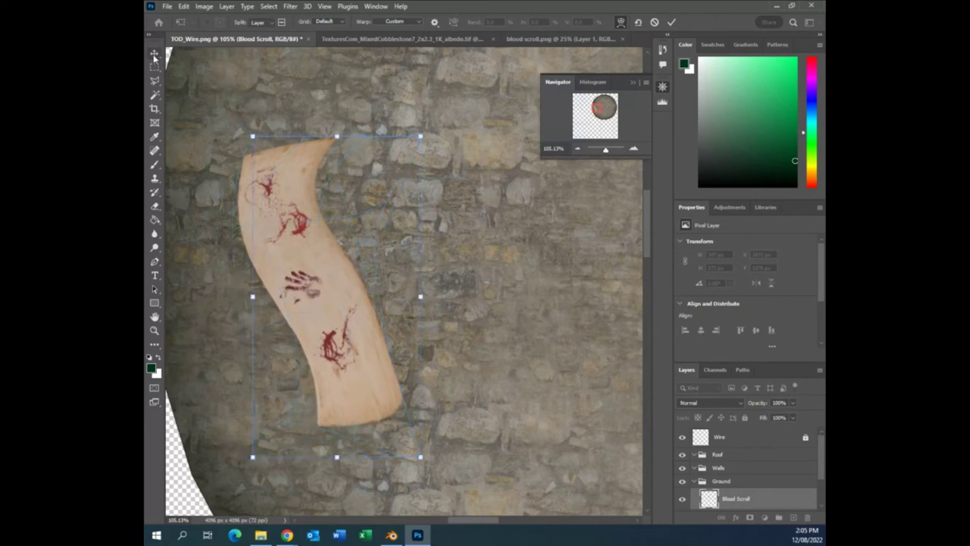
Apply the scroll's transform, select the Ground Floor layer and hide it.
{"action": "left_click", "coordinate": [498, 284]}
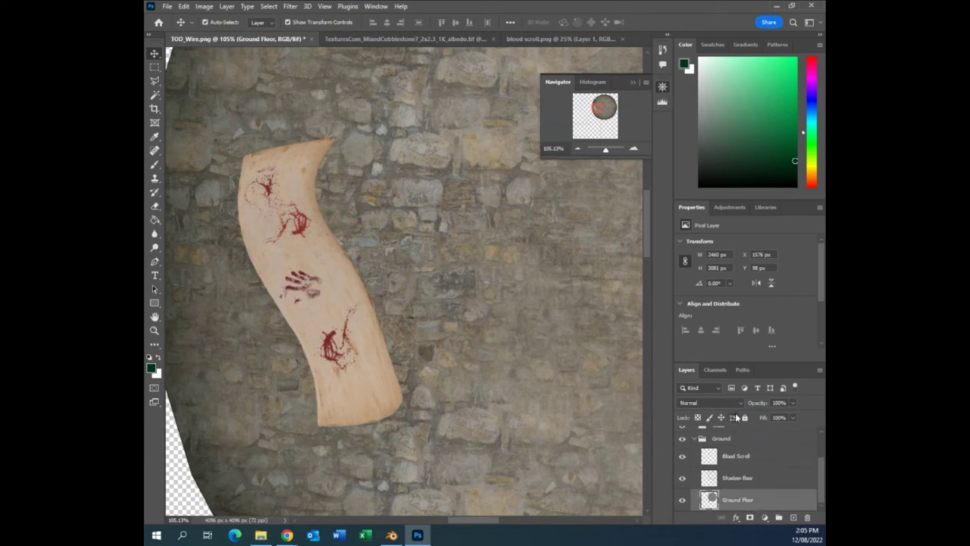
{"action": "left_click", "coordinate": [682, 500]}
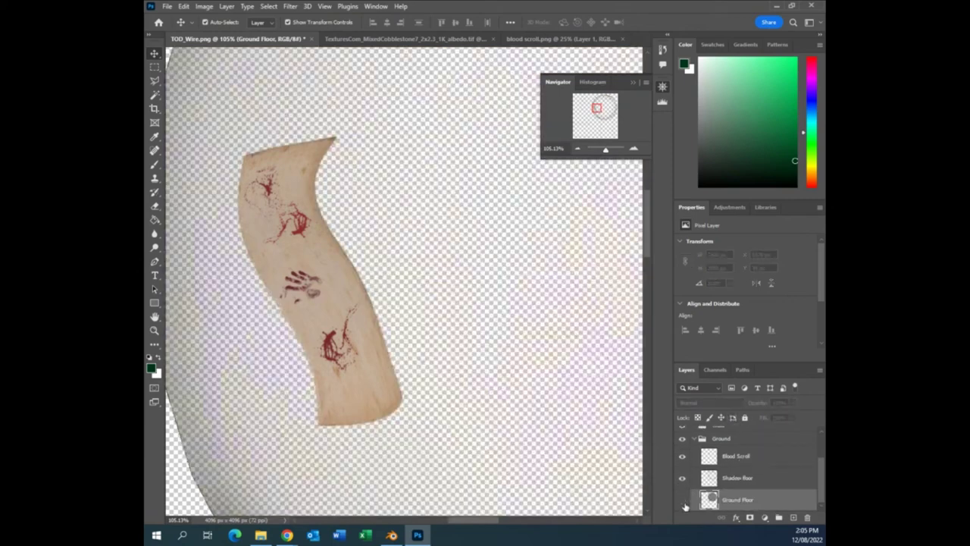
Show the Ground Floor layer again and make Blood Scroll the active layer.
{"action": "left_click", "coordinate": [682, 501]}
{"action": "scroll", "coordinate": [784, 473], "scroll_direction": "up", "scroll_amount": 1}
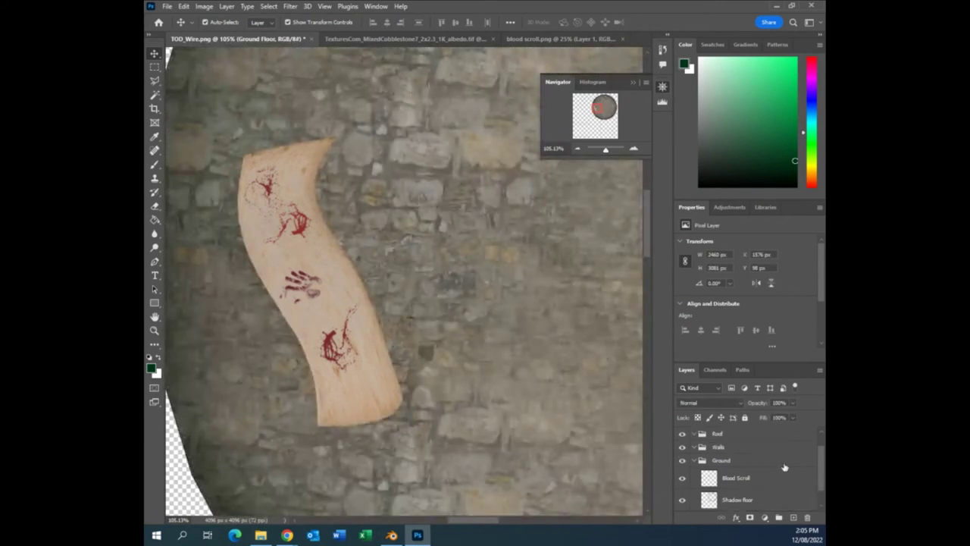
{"action": "left_click", "coordinate": [773, 475]}
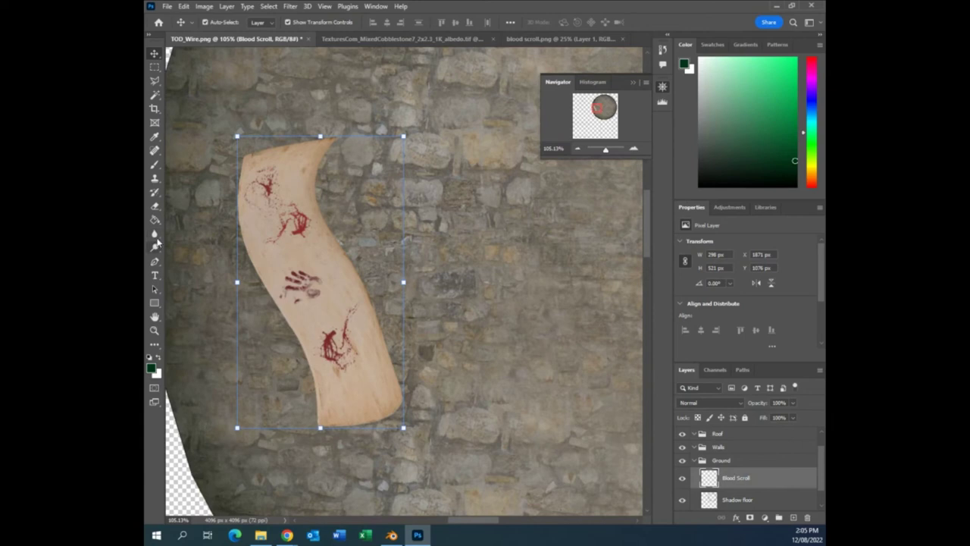
Activate the Eraser, reduce its size to 90 px and collapse the Navigator covering the canvas.
{"action": "left_click", "coordinate": [155, 206]}
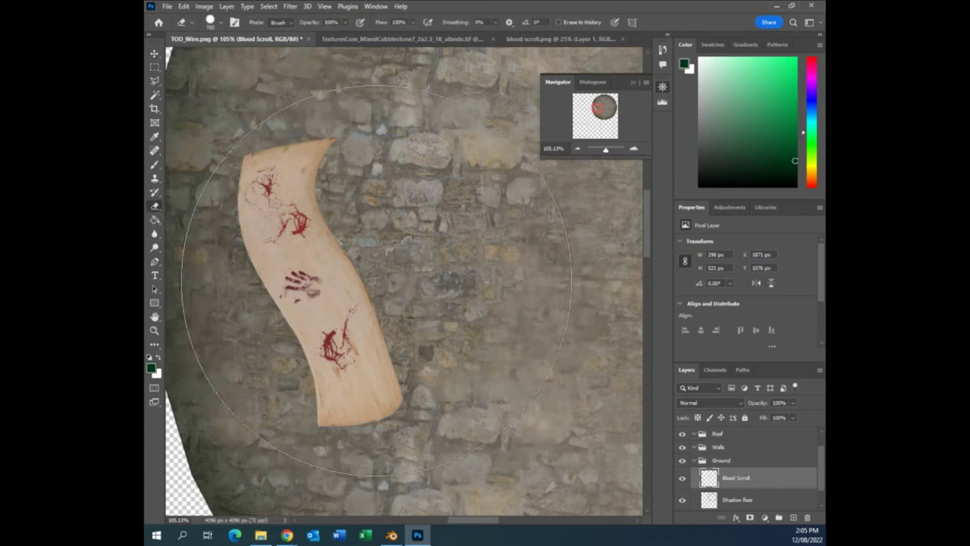
{"action": "key", "text": "bracketleft"}
{"action": "key", "text": "bracketleft"}
{"action": "key", "text": "bracketleft"}
{"action": "key", "text": "bracketleft"}
{"action": "key", "text": "bracketleft"}
{"action": "key", "text": "bracketleft"}
{"action": "key", "text": "bracketleft"}
{"action": "key", "text": "bracketleft"}
{"action": "key", "text": "bracketleft"}
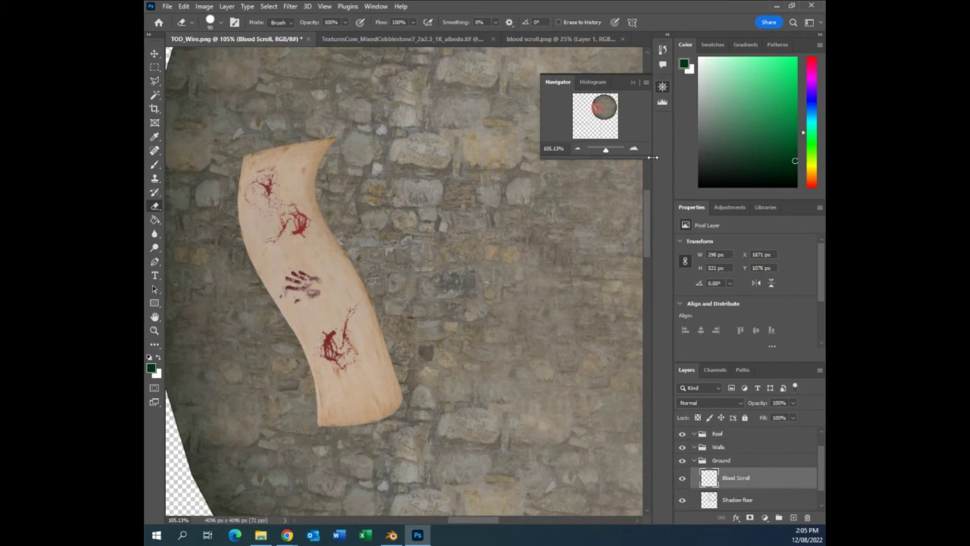
{"action": "left_click", "coordinate": [632, 83]}
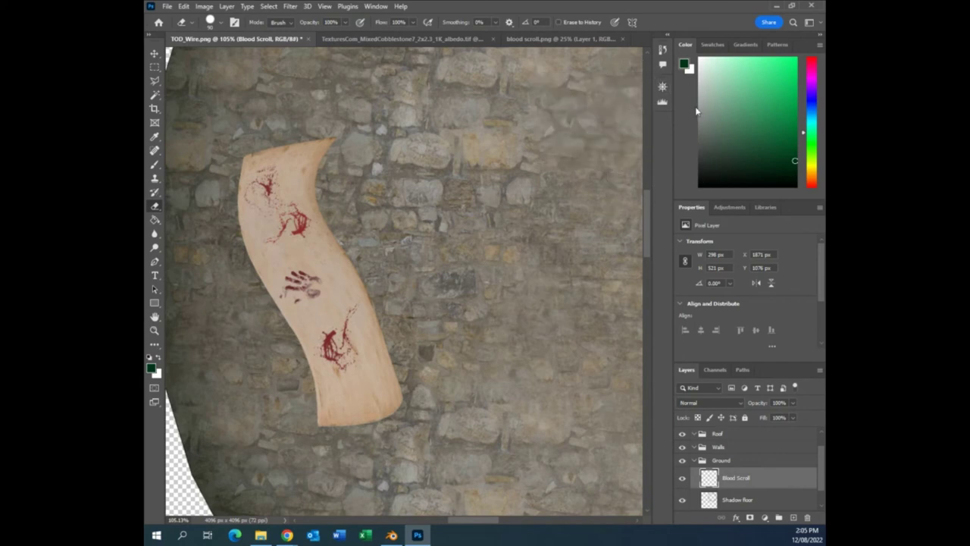
Open the Brush Settings to access the Eraser's tip shapes.
{"action": "left_click", "coordinate": [376, 7]}
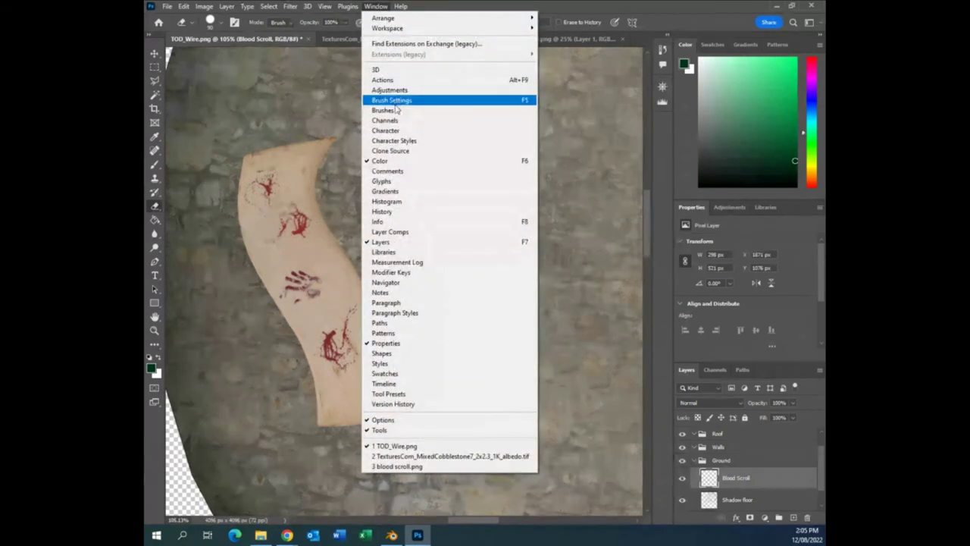
{"action": "left_click", "coordinate": [380, 111]}
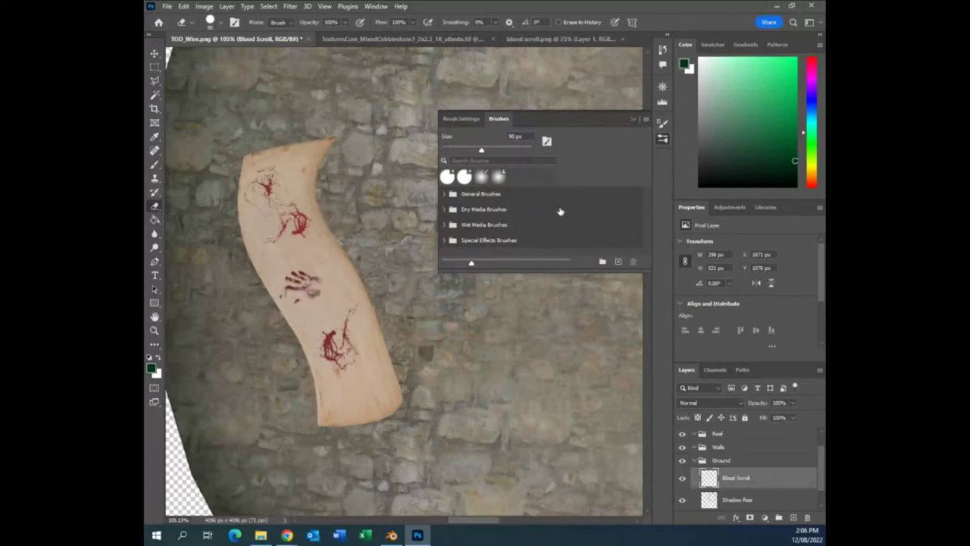
{"action": "left_click", "coordinate": [471, 119]}
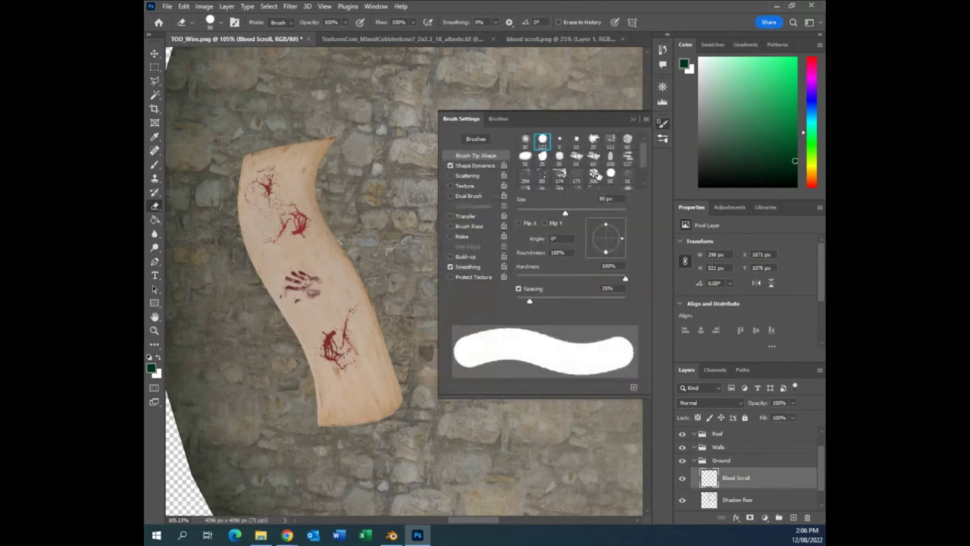
Try several rough eraser tips and choose the streaky 80 px tip with 50% spacing.
{"action": "scroll", "coordinate": [595, 175], "scroll_direction": "down", "scroll_amount": 2}
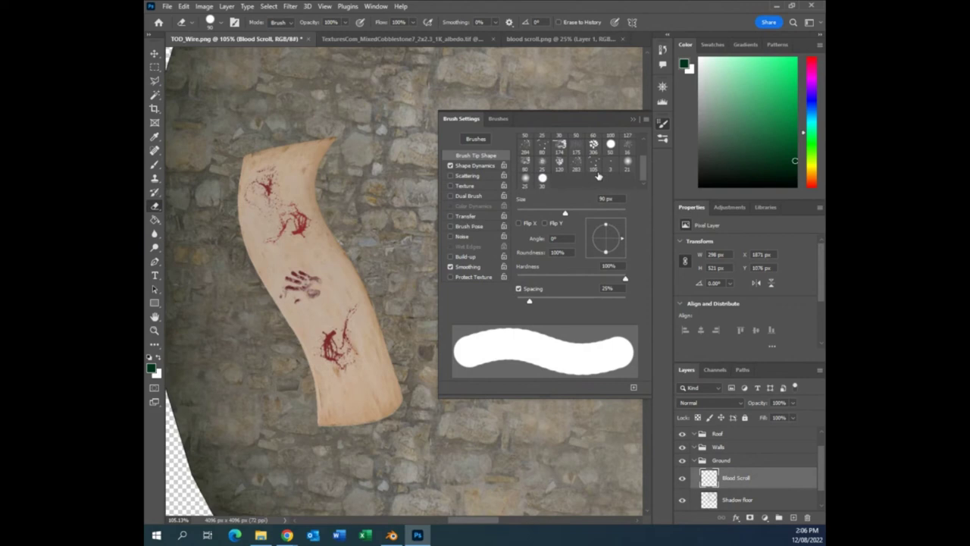
{"action": "scroll", "coordinate": [598, 176], "scroll_direction": "up", "scroll_amount": 1}
{"action": "scroll", "coordinate": [597, 175], "scroll_direction": "up", "scroll_amount": 1}
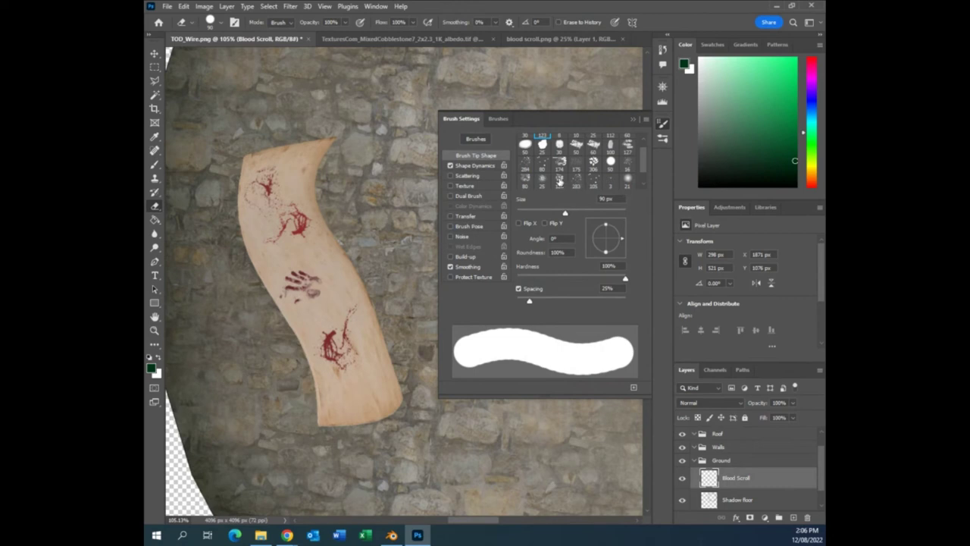
{"action": "left_click", "coordinate": [559, 179]}
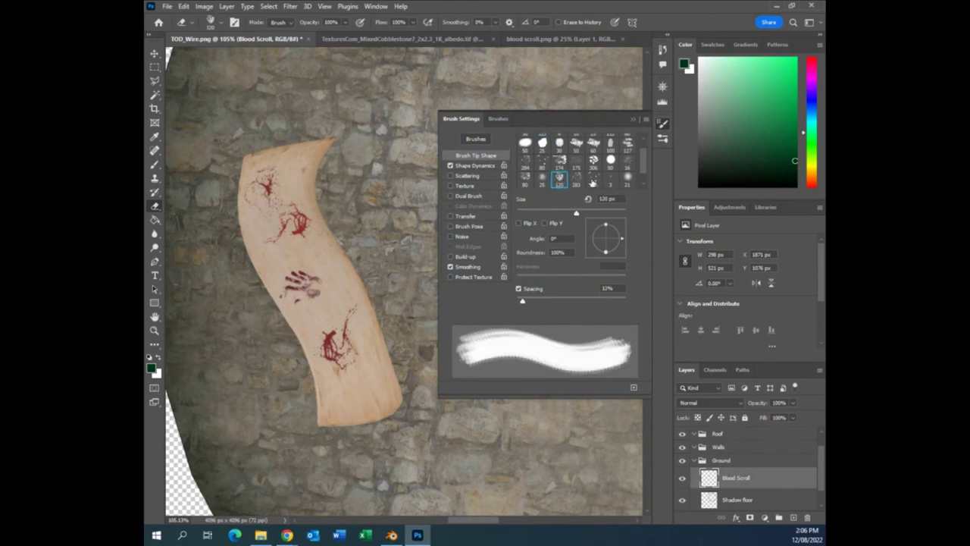
{"action": "left_click", "coordinate": [577, 145]}
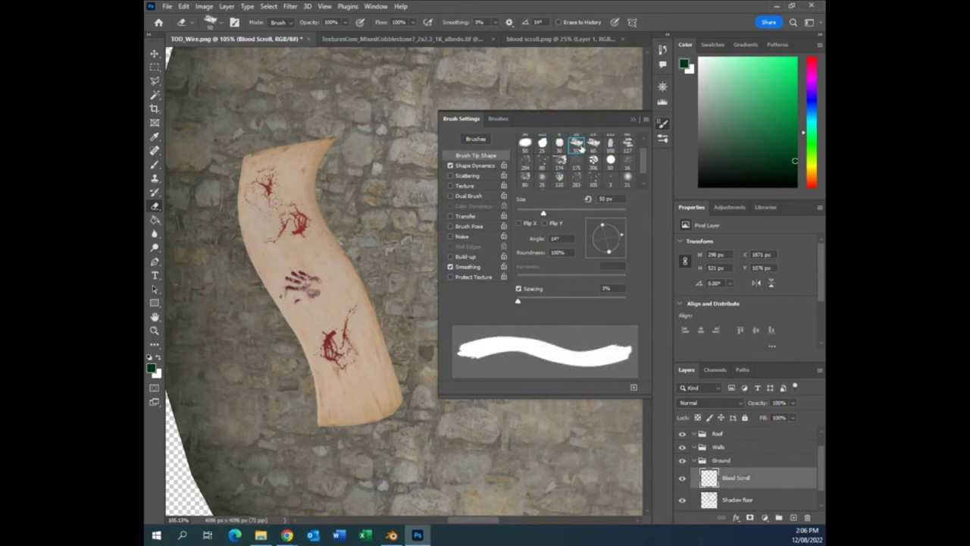
{"action": "left_click", "coordinate": [595, 161]}
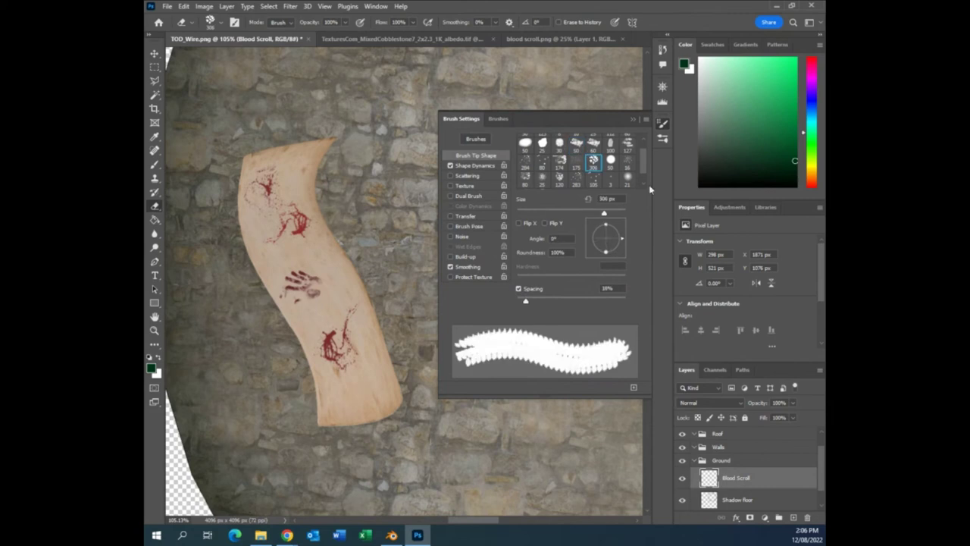
{"action": "left_click", "coordinate": [628, 145]}
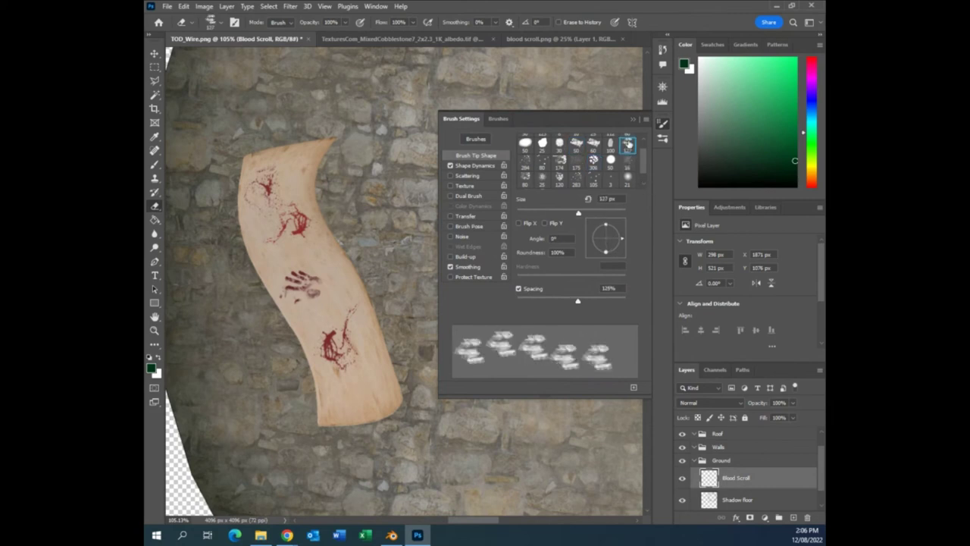
{"action": "scroll", "coordinate": [629, 182], "scroll_direction": "down", "scroll_amount": 1}
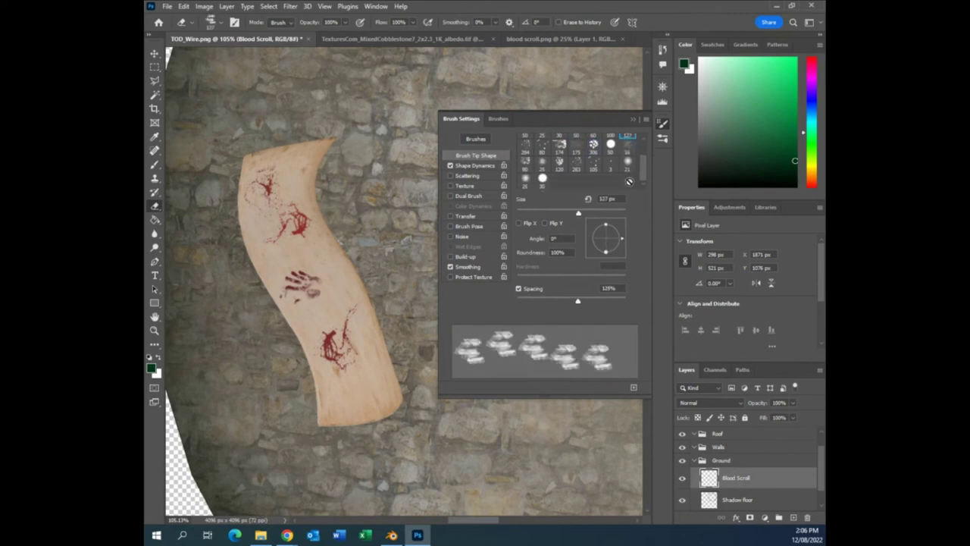
{"action": "scroll", "coordinate": [629, 182], "scroll_direction": "up", "scroll_amount": 1}
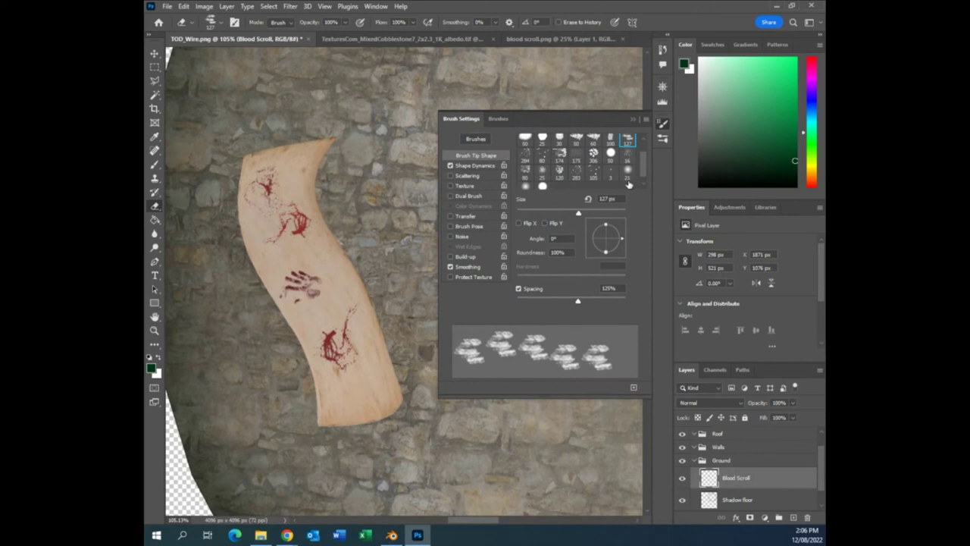
{"action": "left_click", "coordinate": [526, 171]}
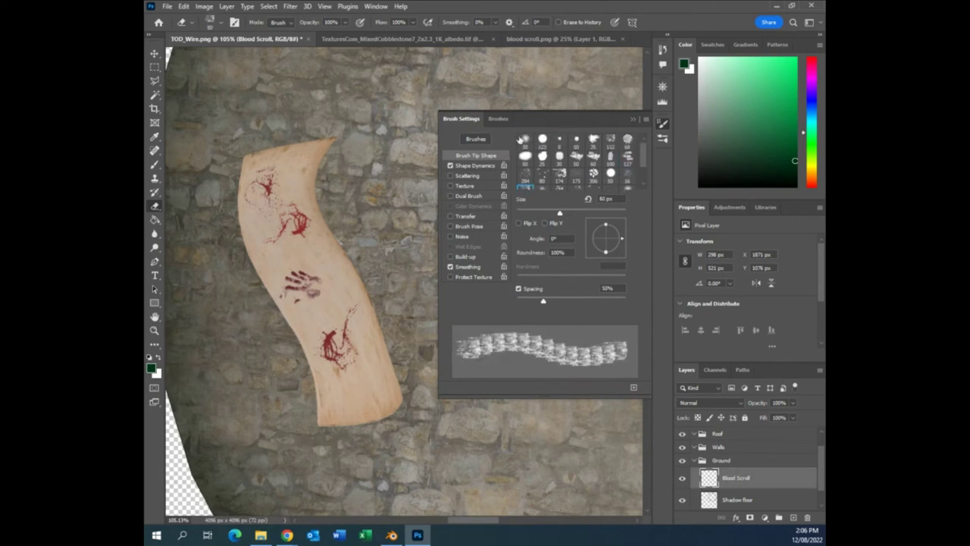
Choose Kyle's Ultimate Pastel Palooza at 60 px from the Dry Media Brushes.
{"action": "left_click", "coordinate": [498, 119]}
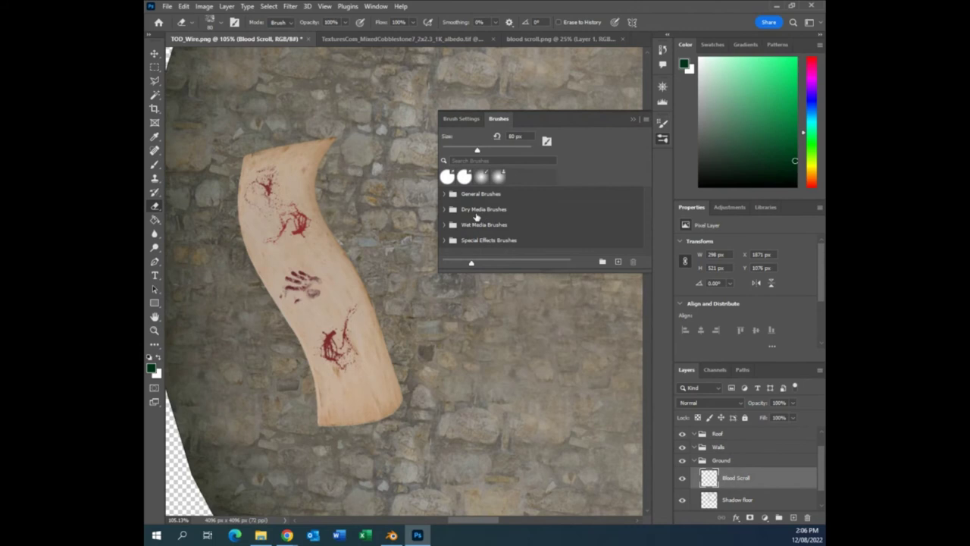
{"action": "left_click", "coordinate": [451, 211]}
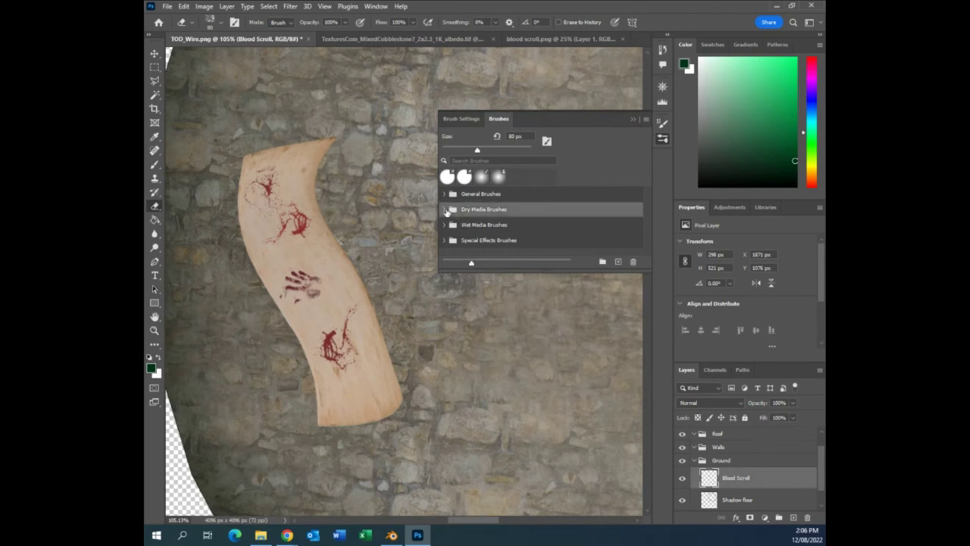
{"action": "left_click", "coordinate": [445, 210]}
{"action": "scroll", "coordinate": [575, 237], "scroll_direction": "down", "scroll_amount": 4}
{"action": "scroll", "coordinate": [575, 237], "scroll_direction": "down", "scroll_amount": 3}
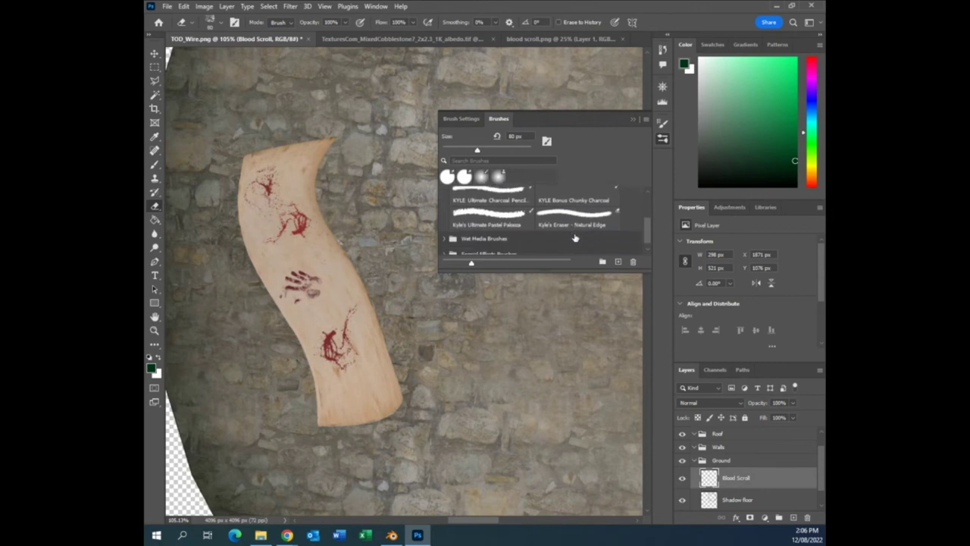
{"action": "left_click", "coordinate": [496, 218]}
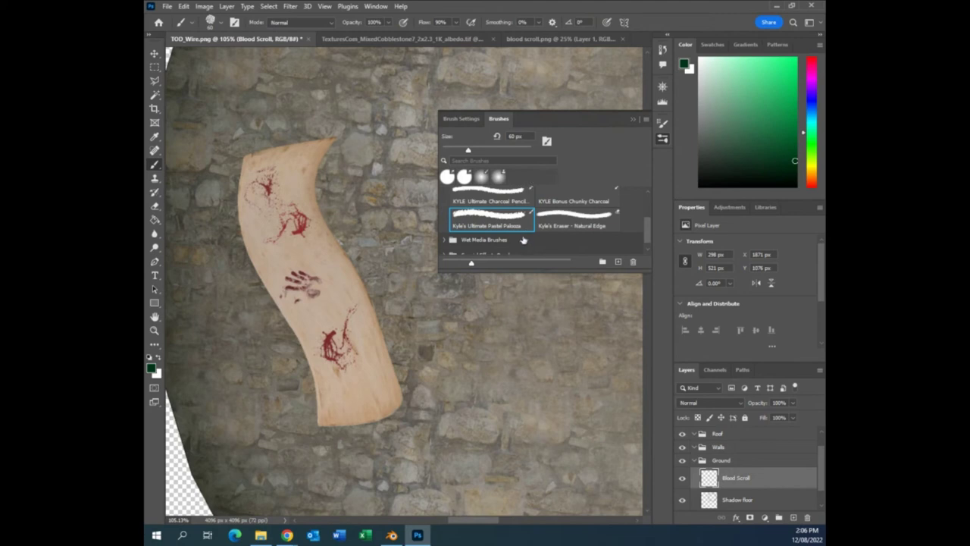
Set the pastel brush's angle to -64° and spacing to 16%, and enable Noise.
{"action": "left_click", "coordinate": [470, 120]}
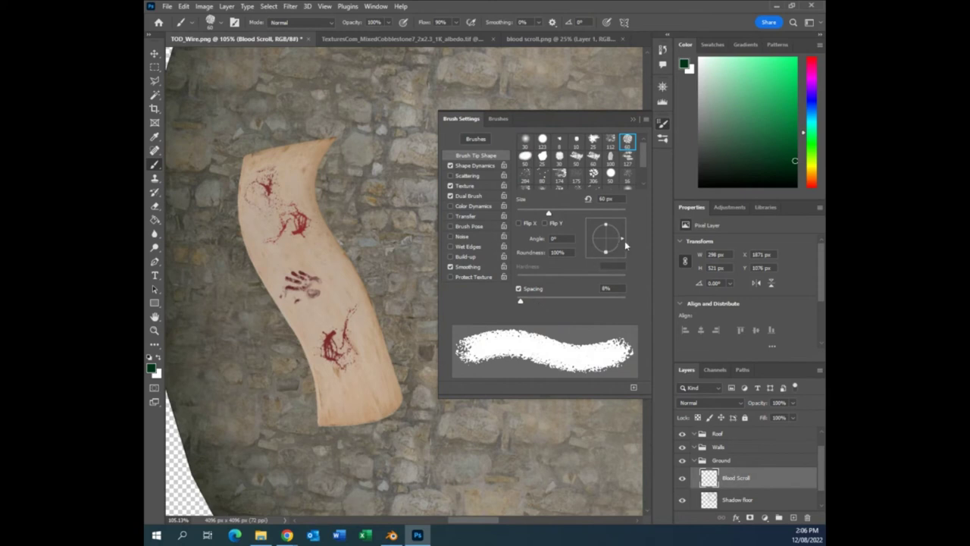
{"action": "left_click_drag", "start_coordinate": [624, 240], "coordinate": [617, 263]}
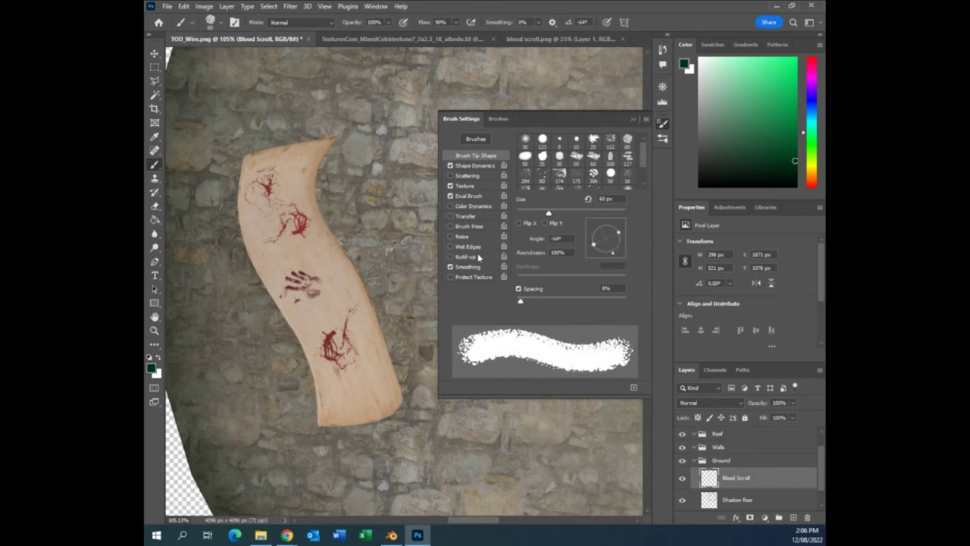
{"action": "left_click", "coordinate": [458, 237]}
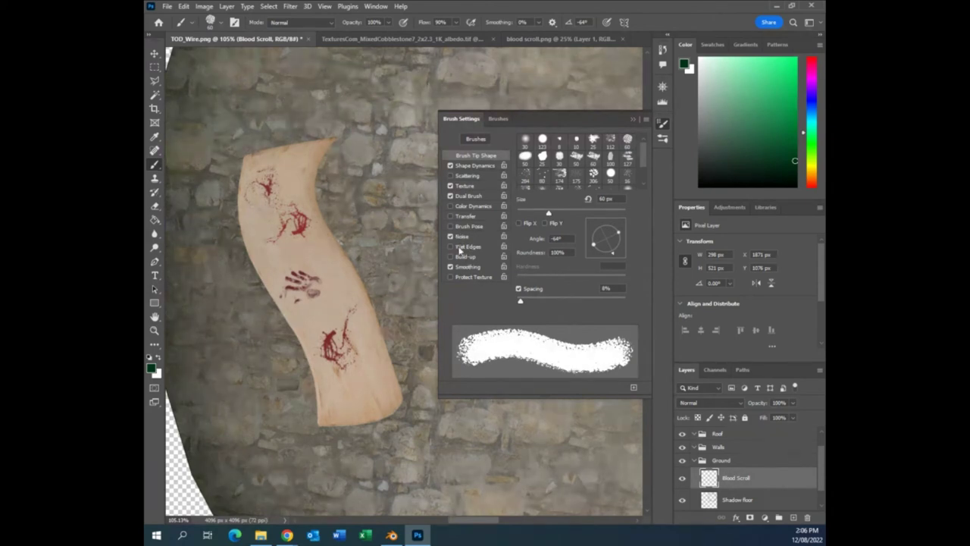
{"action": "left_click_drag", "start_coordinate": [522, 305], "coordinate": [525, 304]}
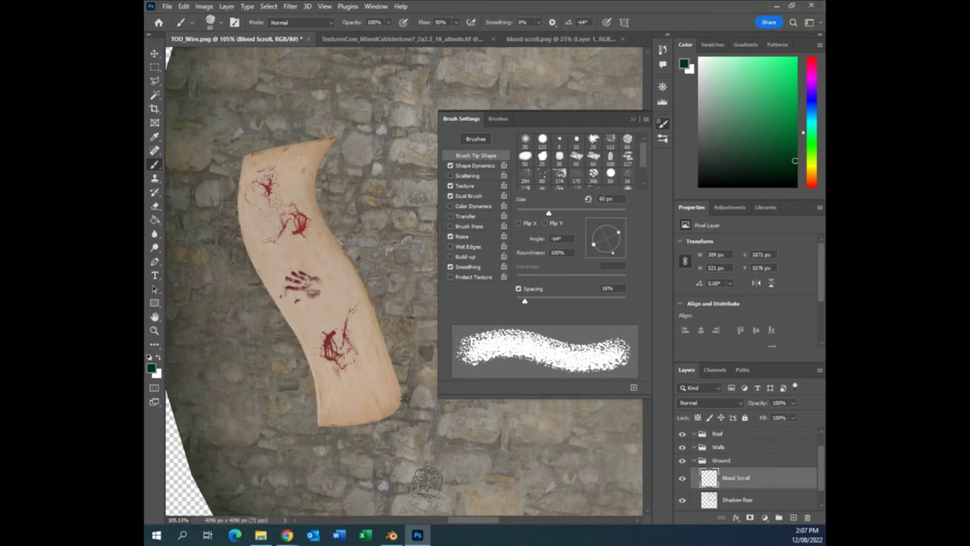
Try the pastel brush on Blood Scroll's lower-right corner and undo the green paint strokes.
{"action": "left_click", "coordinate": [633, 122]}
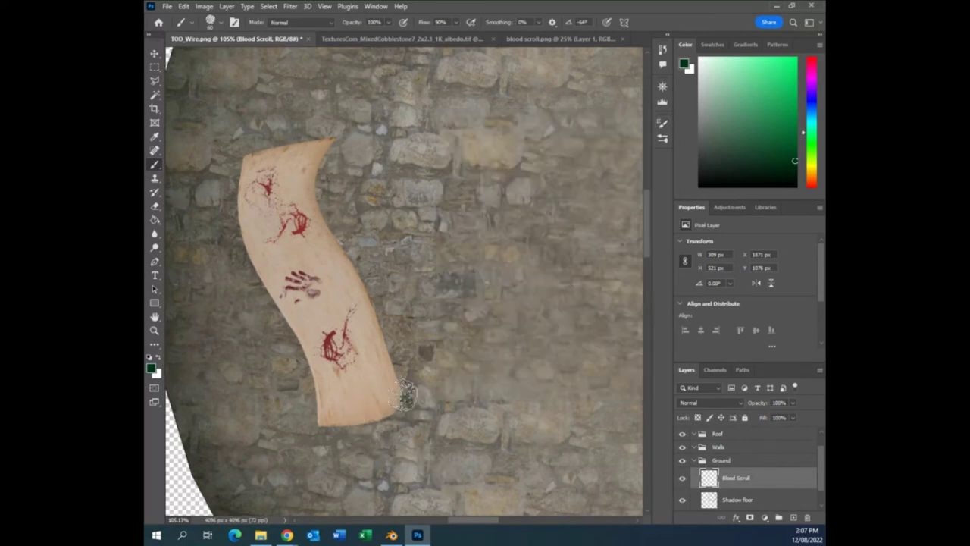
{"action": "mouse_move", "coordinate": [405, 394]}
{"action": "left_mouse_down"}
{"action": "mouse_move", "coordinate": [403, 403]}
{"action": "mouse_move", "coordinate": [405, 394]}
{"action": "left_mouse_up"}
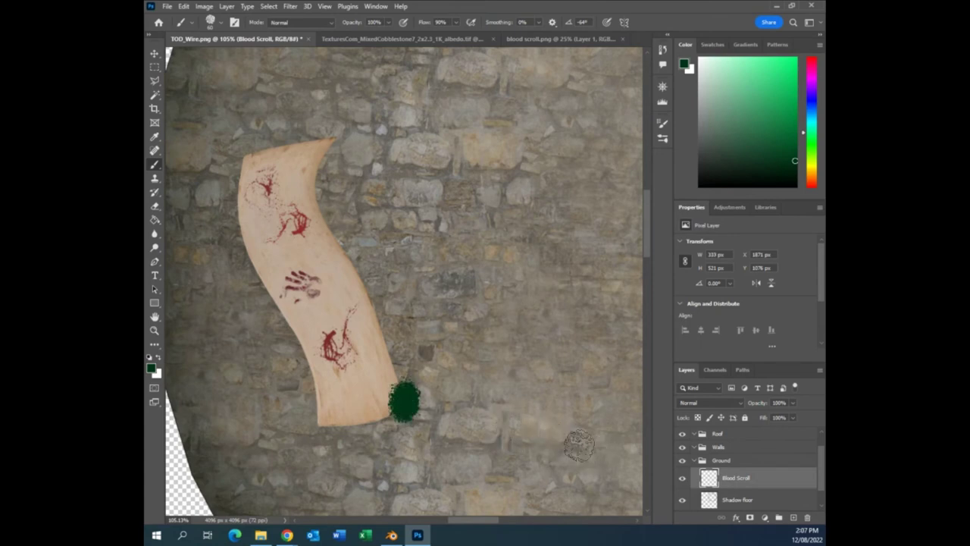
{"action": "scroll", "coordinate": [579, 445], "scroll_direction": "down", "scroll_amount": 1}
{"action": "scroll", "coordinate": [529, 438], "scroll_direction": "up", "scroll_amount": 1}
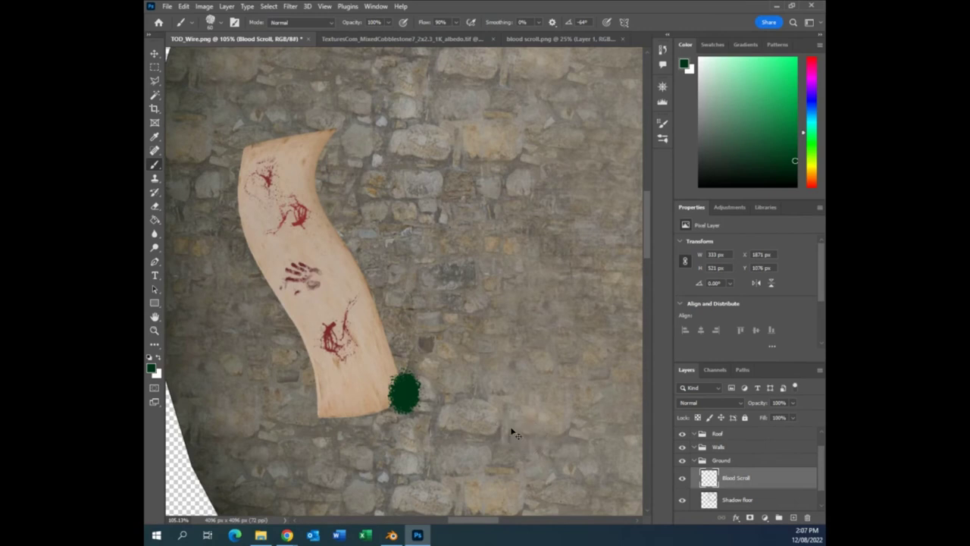
{"action": "key", "text": "ctrl+z"}
{"action": "key", "text": "ctrl+z"}
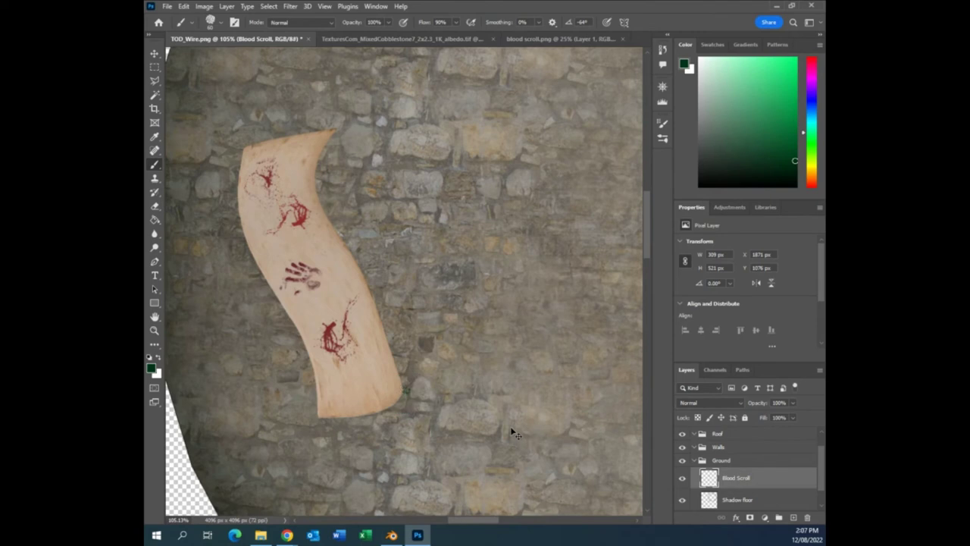
{"action": "key", "text": "ctrl+z"}
Set the rough eraser's angle to -51° and roughen Blood Scroll's lower-right corner and bottom edge.
{"action": "left_click", "coordinate": [154, 206]}
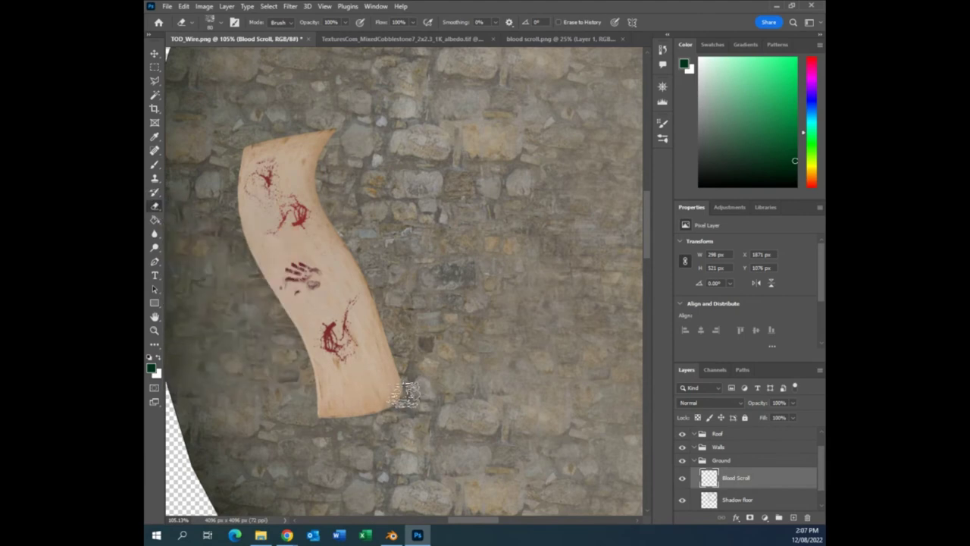
{"action": "mouse_move", "coordinate": [405, 392]}
{"action": "left_mouse_down"}
{"action": "mouse_move", "coordinate": [403, 384]}
{"action": "mouse_move", "coordinate": [411, 387]}
{"action": "mouse_move", "coordinate": [400, 385]}
{"action": "mouse_move", "coordinate": [407, 400]}
{"action": "mouse_move", "coordinate": [396, 383]}
{"action": "mouse_move", "coordinate": [405, 381]}
{"action": "mouse_move", "coordinate": [407, 396]}
{"action": "mouse_move", "coordinate": [401, 385]}
{"action": "mouse_move", "coordinate": [422, 385]}
{"action": "left_mouse_up"}
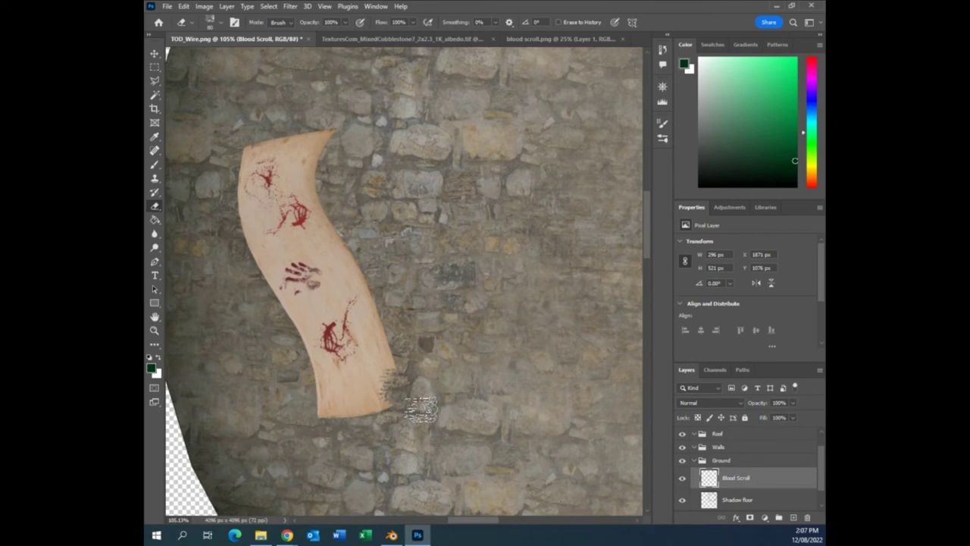
{"action": "left_click", "coordinate": [662, 126]}
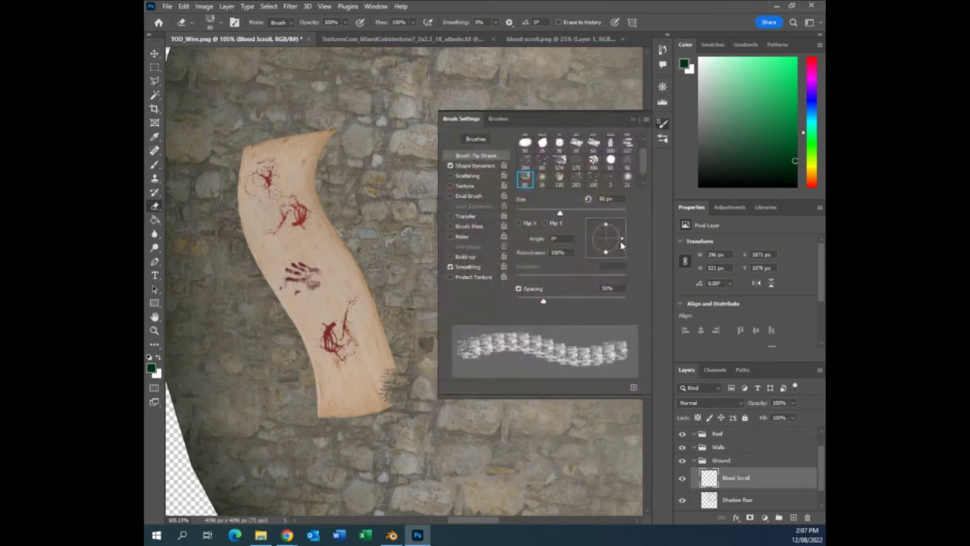
{"action": "left_click_drag", "start_coordinate": [624, 237], "coordinate": [616, 251]}
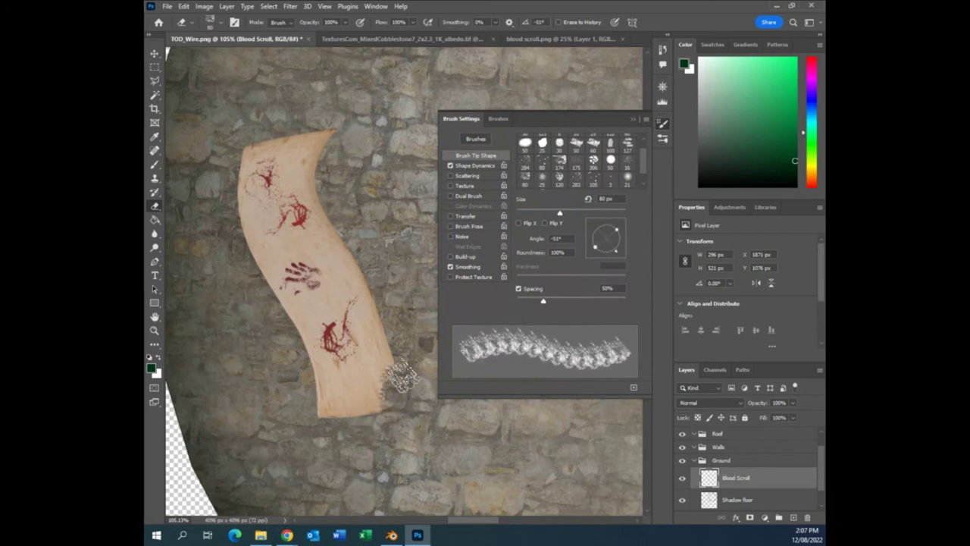
{"action": "mouse_move", "coordinate": [392, 393]}
{"action": "left_mouse_down"}
{"action": "mouse_move", "coordinate": [396, 405]}
{"action": "mouse_move", "coordinate": [358, 434]}
{"action": "mouse_move", "coordinate": [311, 417]}
{"action": "mouse_move", "coordinate": [320, 425]}
{"action": "left_mouse_up"}
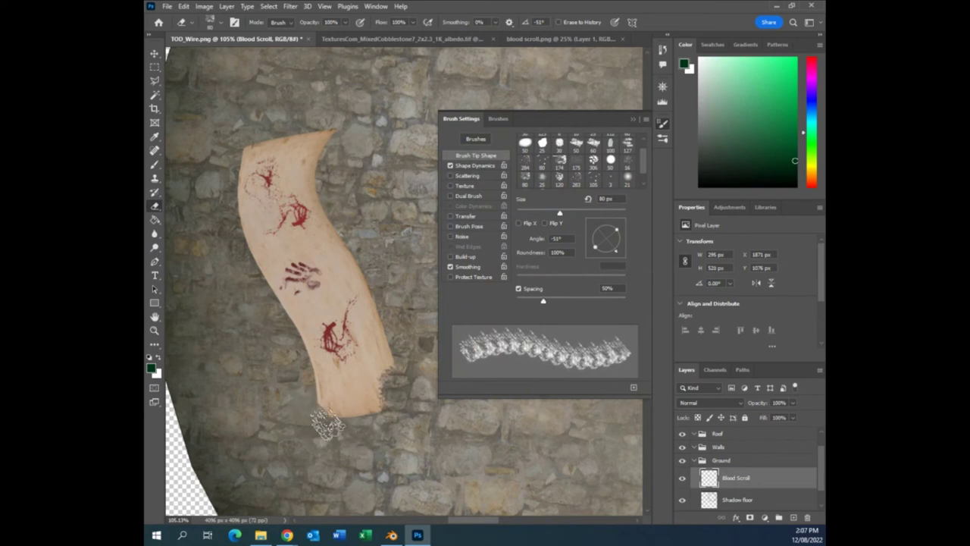
Set the eraser's angle to -110° and wear away Blood Scroll's lower-left and both upper corners.
{"action": "left_click_drag", "start_coordinate": [615, 256], "coordinate": [599, 253]}
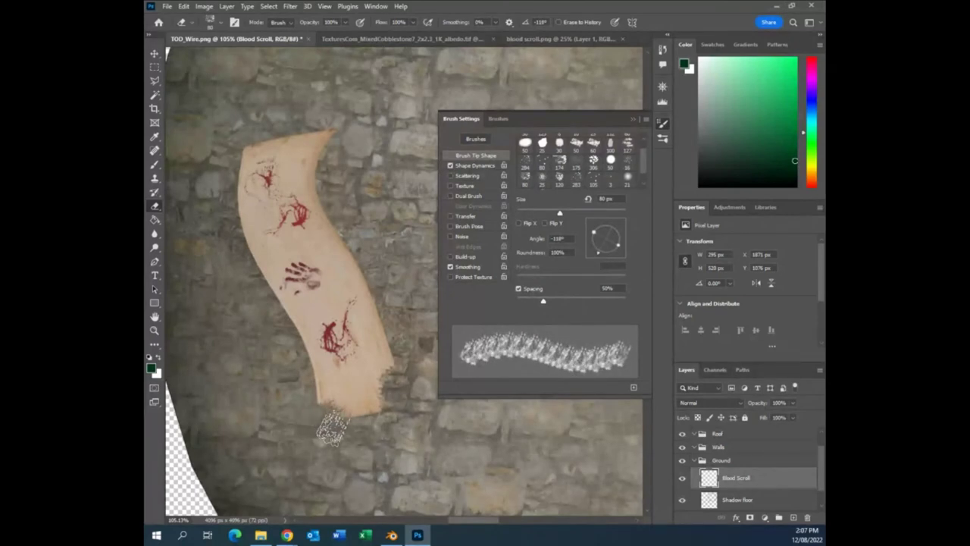
{"action": "scroll", "coordinate": [424, 439], "scroll_direction": "up", "scroll_amount": 2}
{"action": "scroll", "coordinate": [402, 390], "scroll_direction": "up", "scroll_amount": 1}
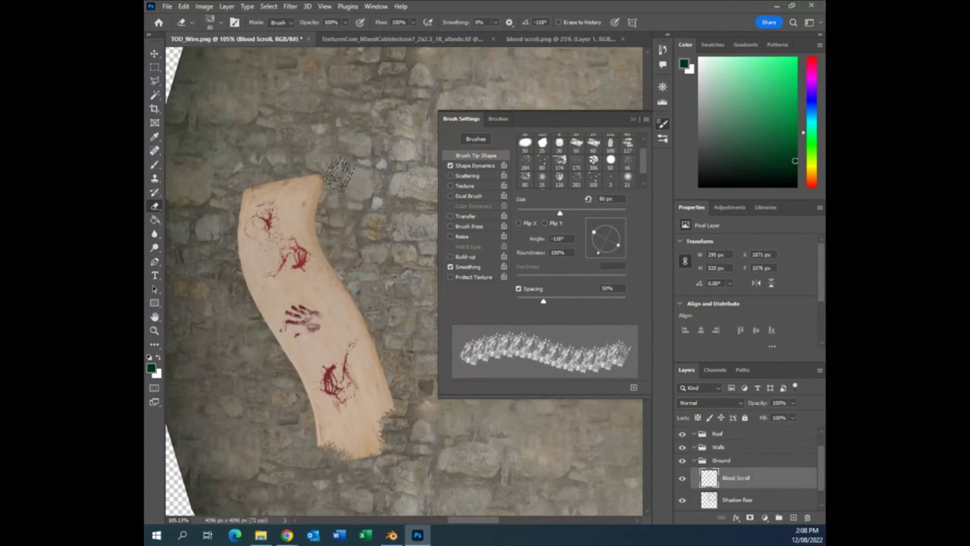
{"action": "mouse_move", "coordinate": [324, 168]}
{"action": "left_mouse_down"}
{"action": "mouse_move", "coordinate": [334, 203]}
{"action": "mouse_move", "coordinate": [318, 163]}
{"action": "left_mouse_up"}
{"action": "mouse_move", "coordinate": [233, 173]}
{"action": "left_mouse_down"}
{"action": "mouse_move", "coordinate": [238, 186]}
{"action": "mouse_move", "coordinate": [244, 176]}
{"action": "mouse_move", "coordinate": [227, 212]}
{"action": "mouse_move", "coordinate": [228, 185]}
{"action": "left_mouse_up"}
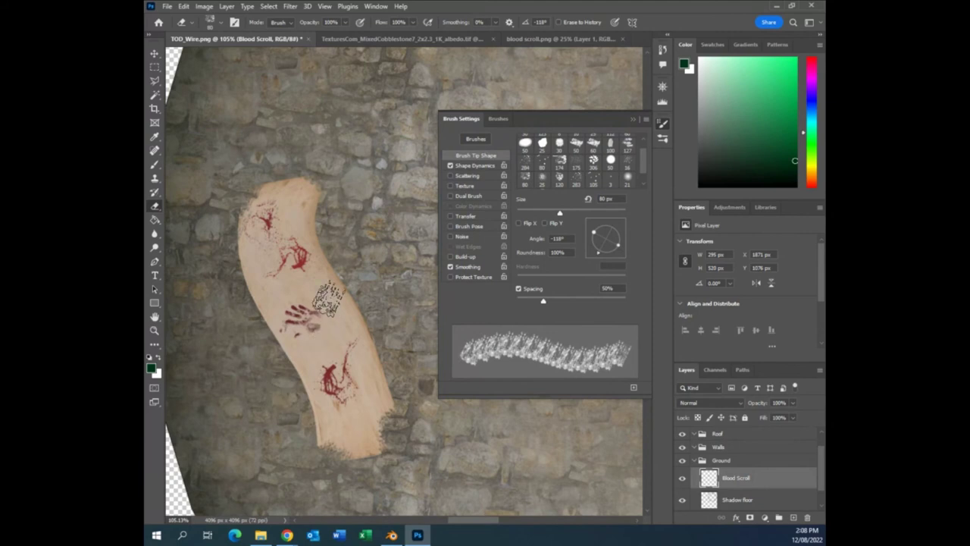
Reduce the eraser to 50 px at -15° and tear a hole above the handprint and small nicks along Blood Scroll's left edge.
{"action": "key", "text": "bracketleft"}
{"action": "key", "text": "bracketleft"}
{"action": "key", "text": "bracketleft"}
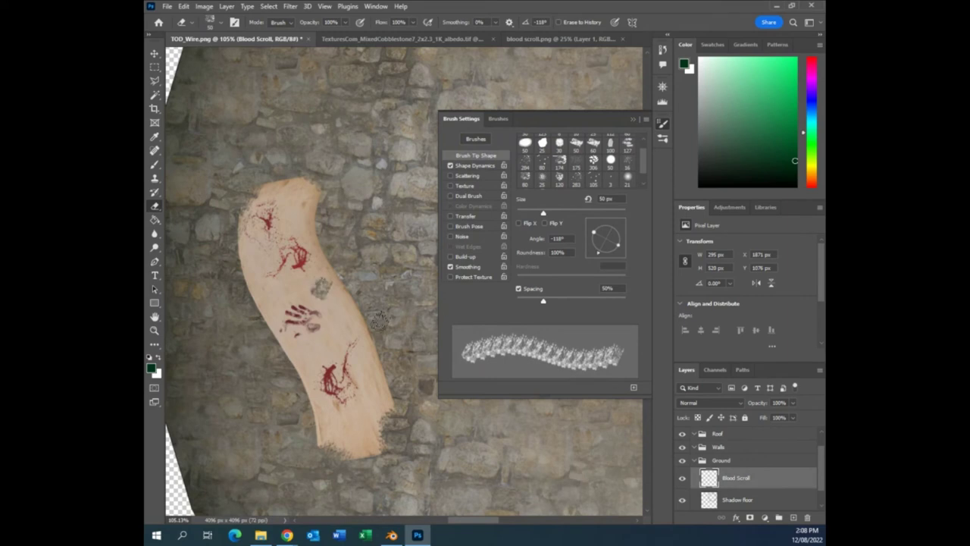
{"action": "left_click_drag", "start_coordinate": [615, 252], "coordinate": [620, 243]}
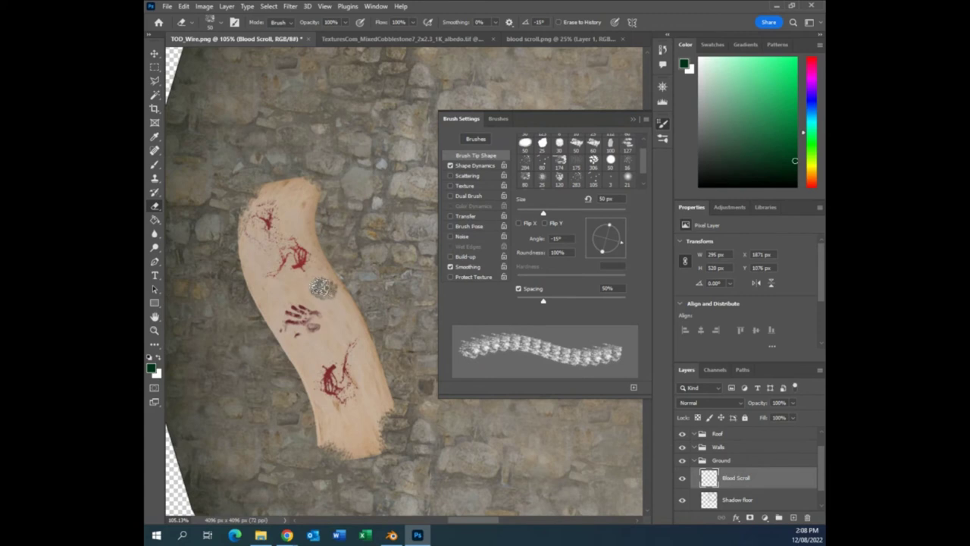
{"action": "left_click", "coordinate": [320, 287]}
{"action": "scroll", "coordinate": [433, 424], "scroll_direction": "down", "scroll_amount": 1}
{"action": "scroll", "coordinate": [434, 424], "scroll_direction": "up", "scroll_amount": 1}
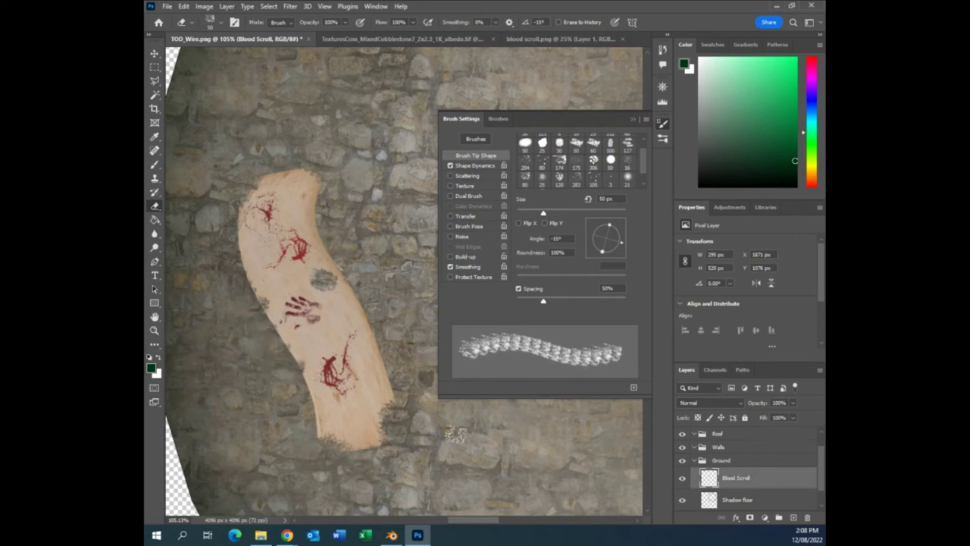
{"action": "left_click", "coordinate": [633, 121]}
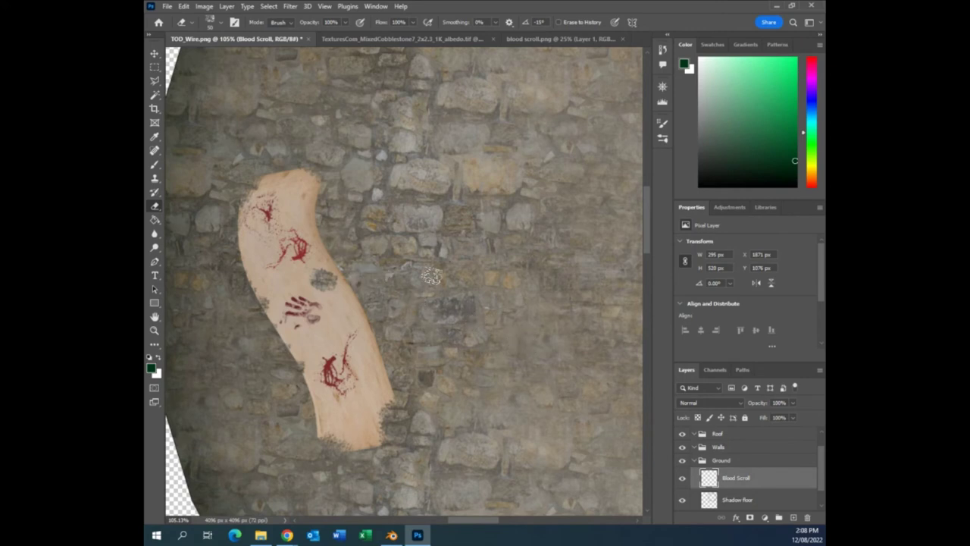
Add a Drop Shadow to Blood Scroll and set the Blend If black point for This Layer to 9.
{"action": "scroll", "coordinate": [455, 299], "scroll_direction": "down", "scroll_amount": 2}
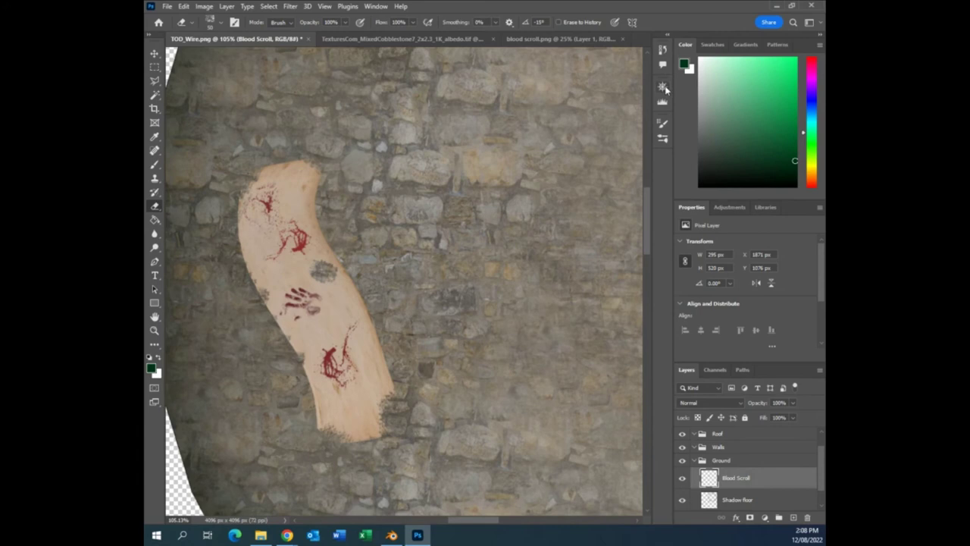
{"action": "left_click", "coordinate": [662, 86]}
{"action": "left_click_drag", "start_coordinate": [606, 152], "coordinate": [604, 154]}
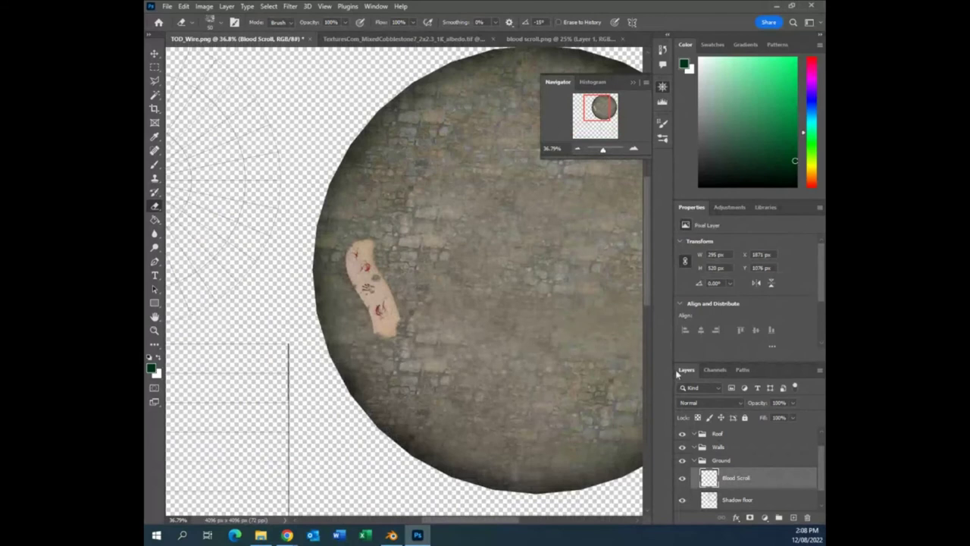
{"action": "double_click", "coordinate": [774, 481]}
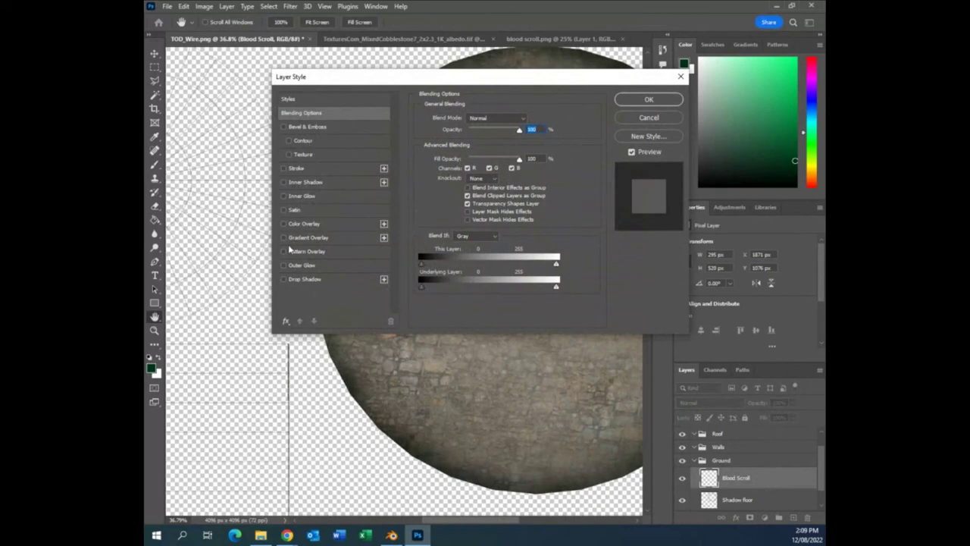
{"action": "left_click", "coordinate": [284, 280]}
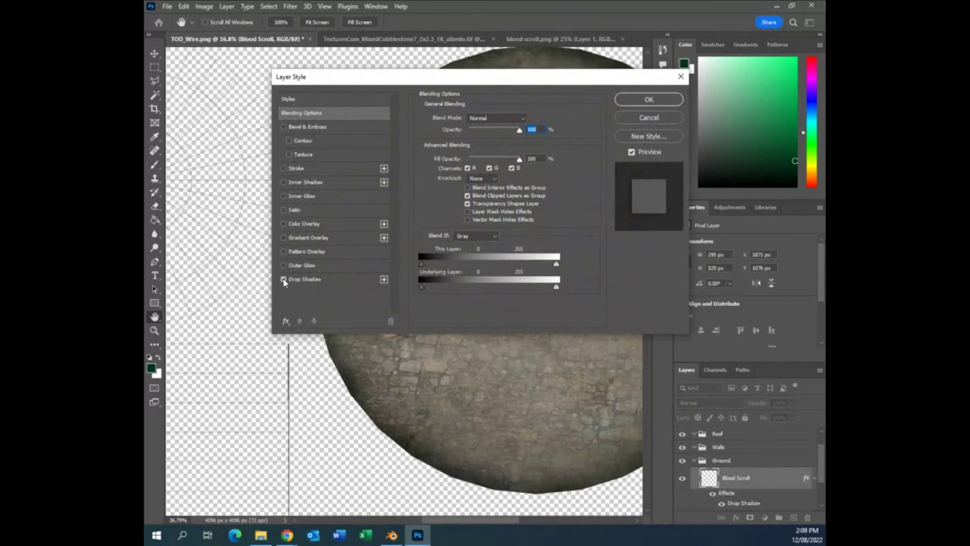
{"action": "left_click_drag", "start_coordinate": [509, 84], "coordinate": [665, 137]}
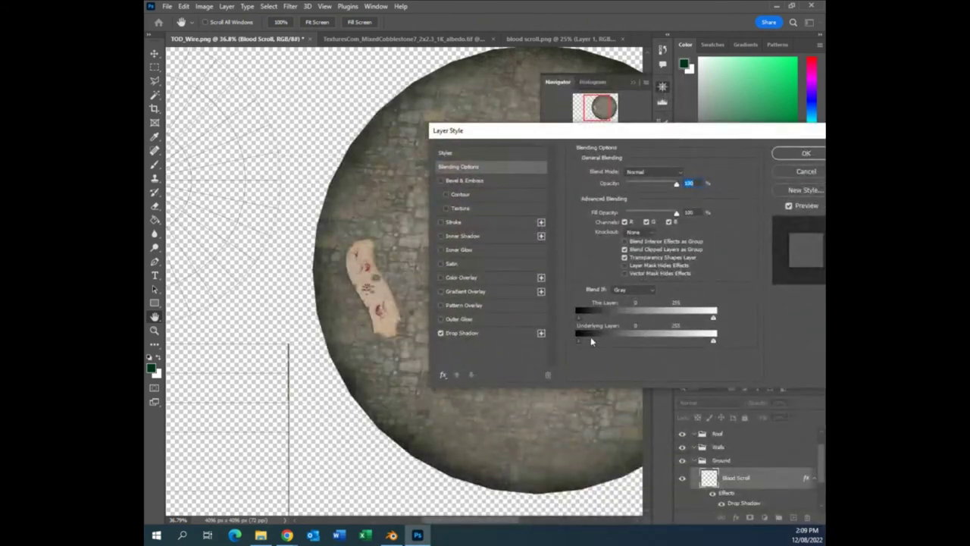
{"action": "mouse_move", "coordinate": [580, 316]}
{"action": "left_mouse_down"}
{"action": "mouse_move", "coordinate": [599, 319]}
{"action": "mouse_move", "coordinate": [581, 318]}
{"action": "left_mouse_up"}
{"action": "left_click", "coordinate": [805, 153]}
{"action": "key", "text": "e"}
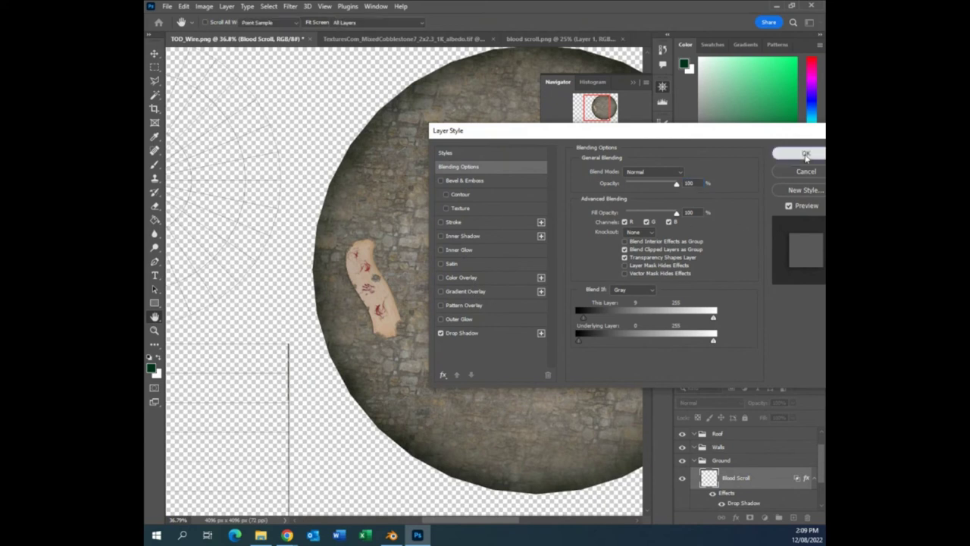
Set Blood Scroll's Drop Shadow distance to 11 px and size to 24 px, and increase its spread slightly.
{"action": "scroll", "coordinate": [567, 247], "scroll_direction": "up", "scroll_amount": 2}
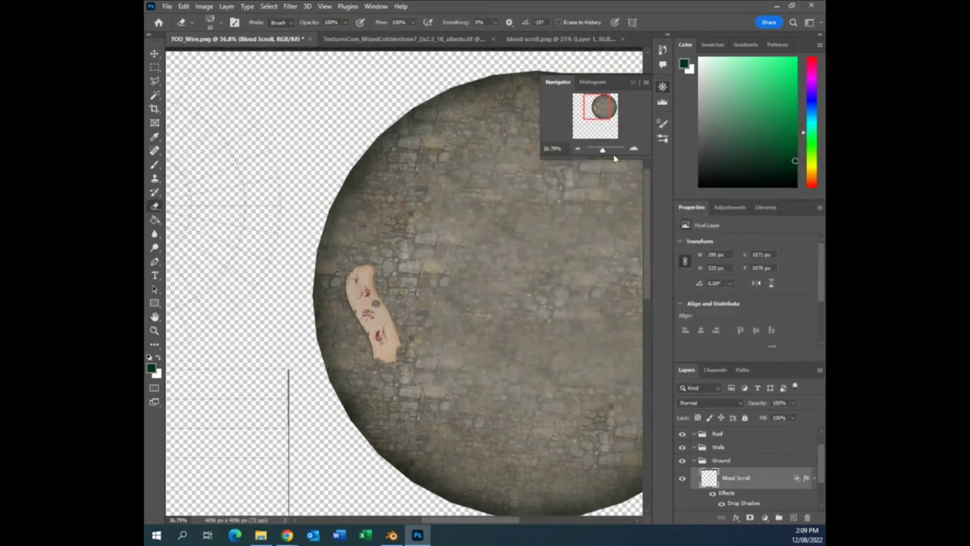
{"action": "left_click_drag", "start_coordinate": [606, 156], "coordinate": [606, 150]}
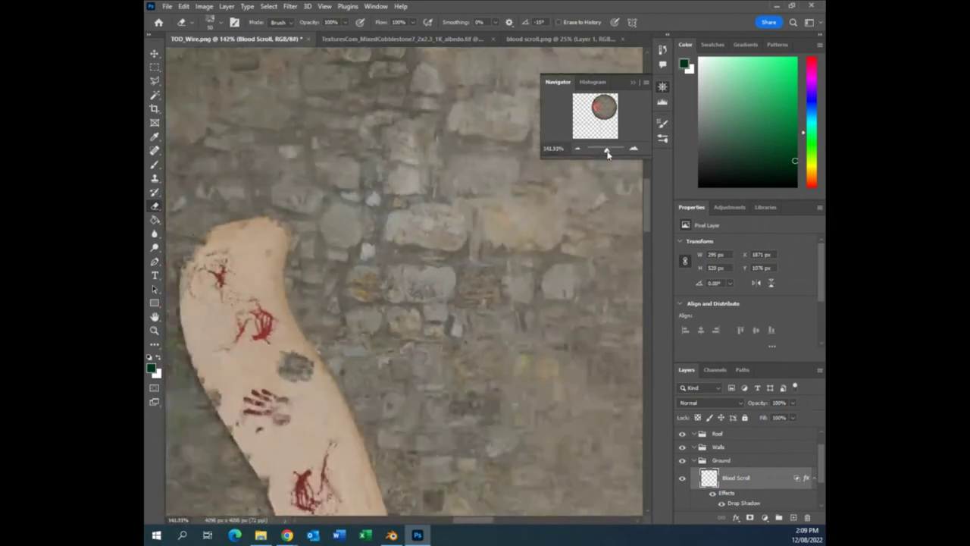
{"action": "left_click_drag", "start_coordinate": [598, 107], "coordinate": [596, 110]}
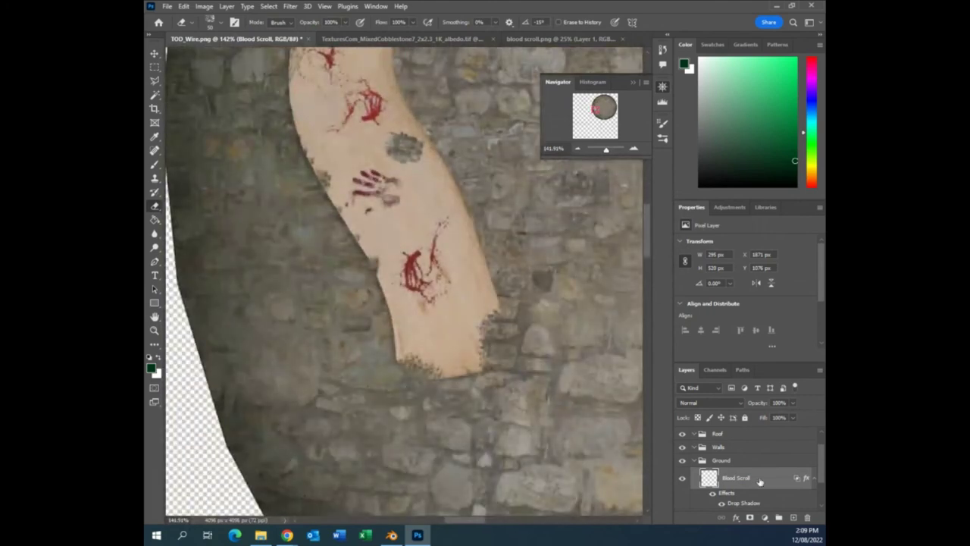
{"action": "double_click", "coordinate": [788, 485]}
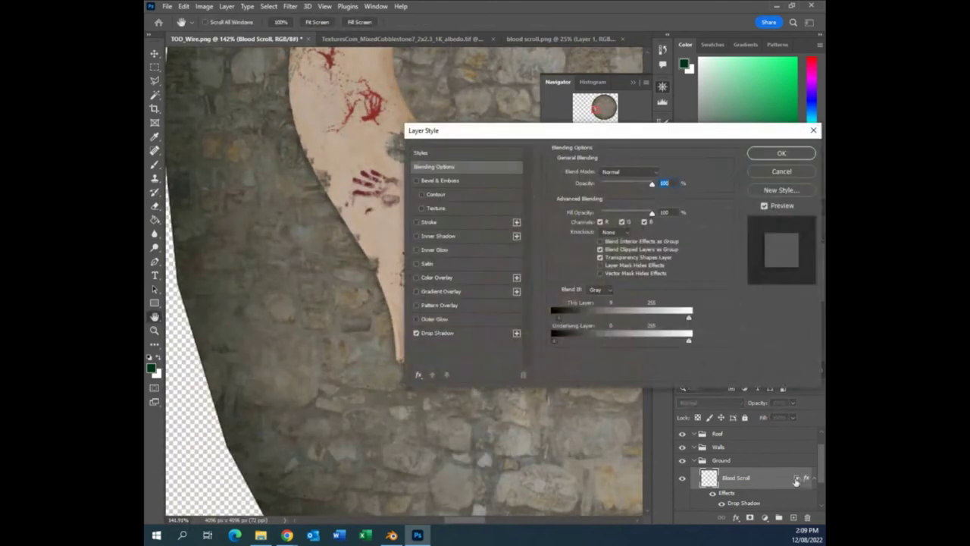
{"action": "left_click", "coordinate": [445, 334]}
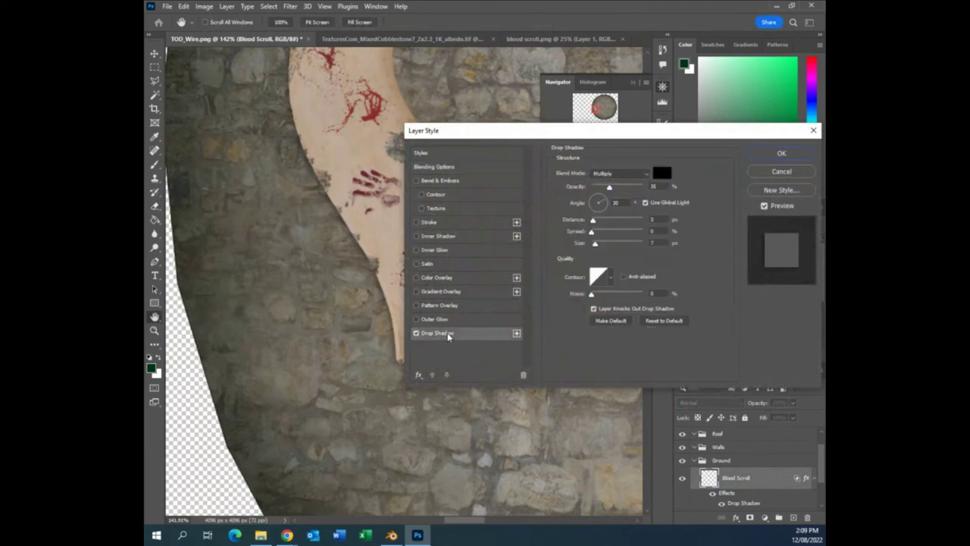
{"action": "left_click_drag", "start_coordinate": [639, 134], "coordinate": [702, 119]}
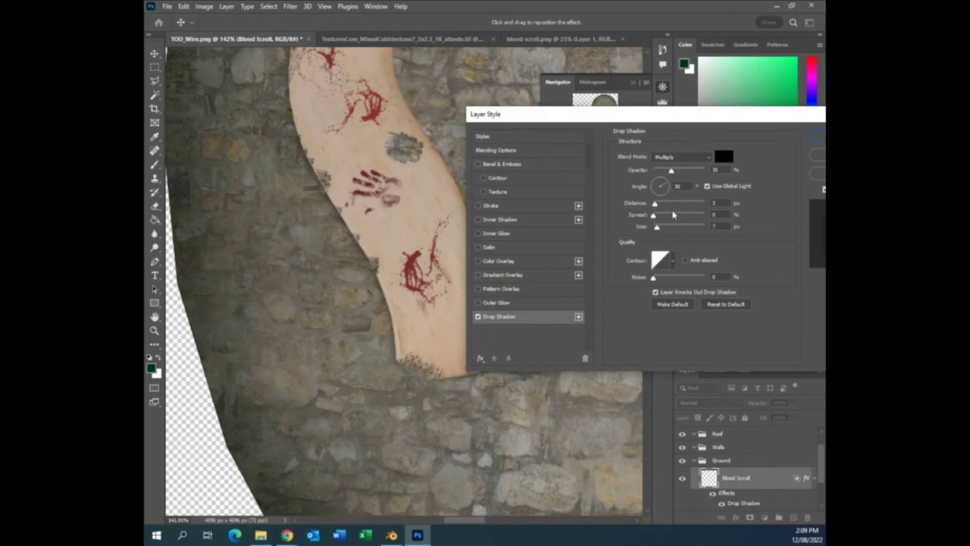
{"action": "mouse_move", "coordinate": [657, 226]}
{"action": "left_mouse_down"}
{"action": "mouse_move", "coordinate": [663, 231]}
{"action": "mouse_move", "coordinate": [661, 210]}
{"action": "left_mouse_up"}
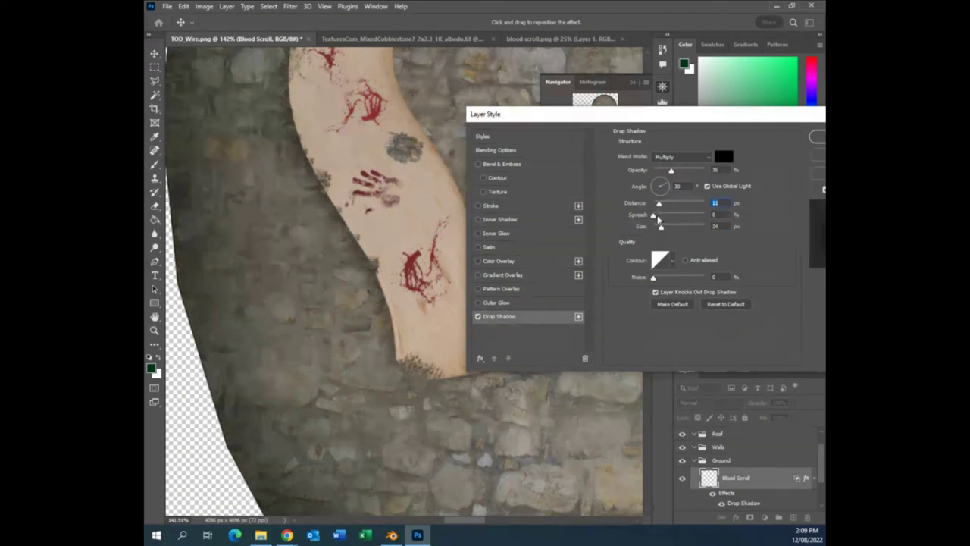
{"action": "left_click_drag", "start_coordinate": [654, 215], "coordinate": [658, 219]}
{"action": "left_click_drag", "start_coordinate": [720, 114], "coordinate": [606, 125]}
{"action": "left_click", "coordinate": [727, 148]}
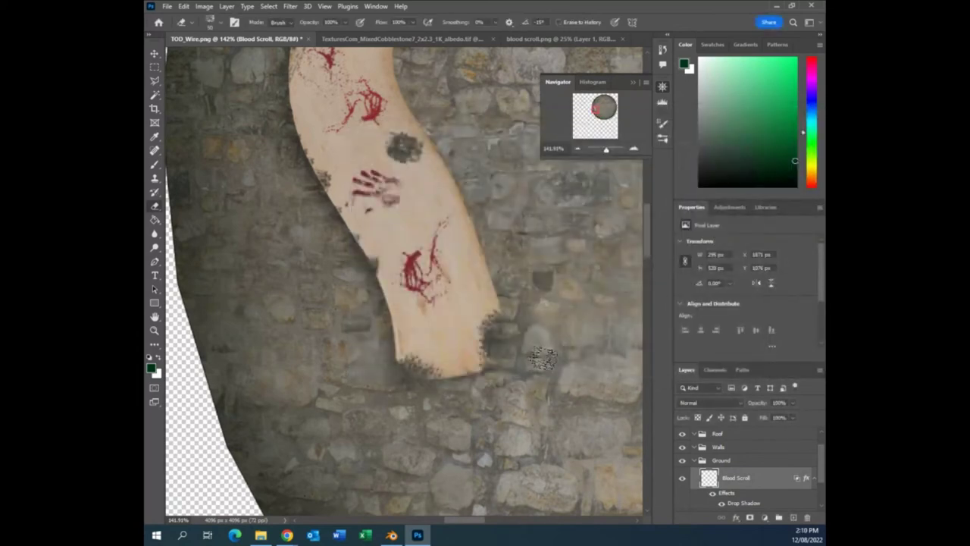
Hide Layer 1 and the other glowing rune artwork over the ground floor circle.
{"action": "scroll", "coordinate": [591, 349], "scroll_direction": "up", "scroll_amount": 3}
{"action": "scroll", "coordinate": [592, 349], "scroll_direction": "up", "scroll_amount": 2}
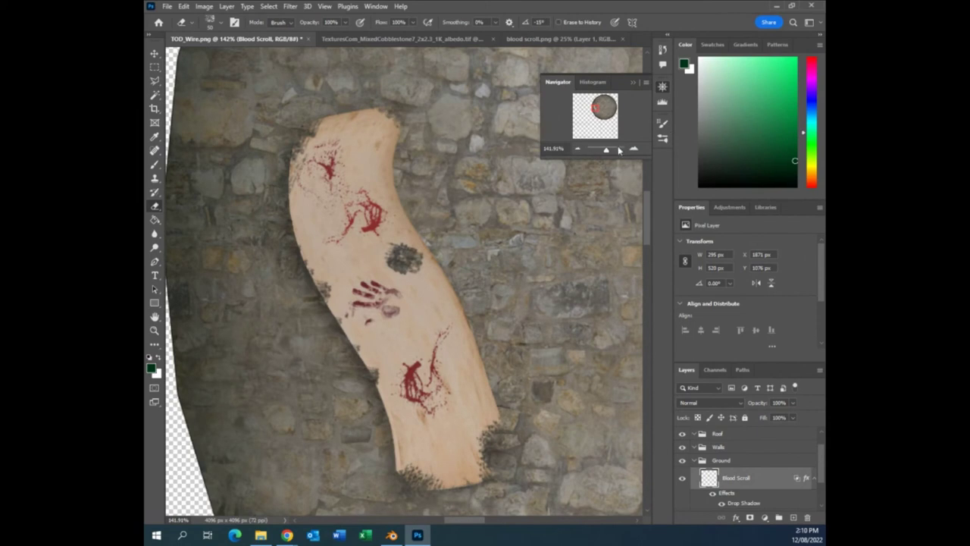
{"action": "left_click_drag", "start_coordinate": [609, 149], "coordinate": [601, 151]}
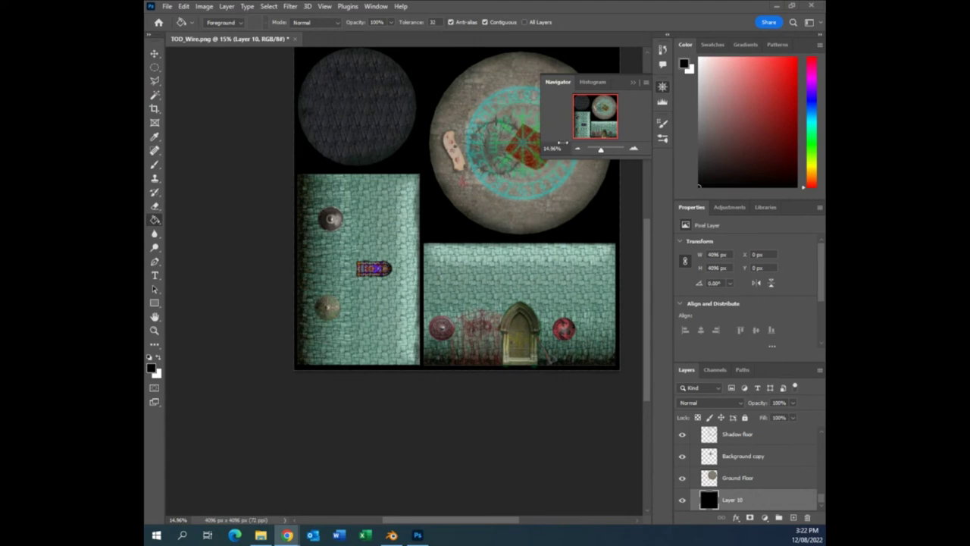
{"action": "left_click", "coordinate": [634, 85]}
{"action": "left_click", "coordinate": [634, 83]}
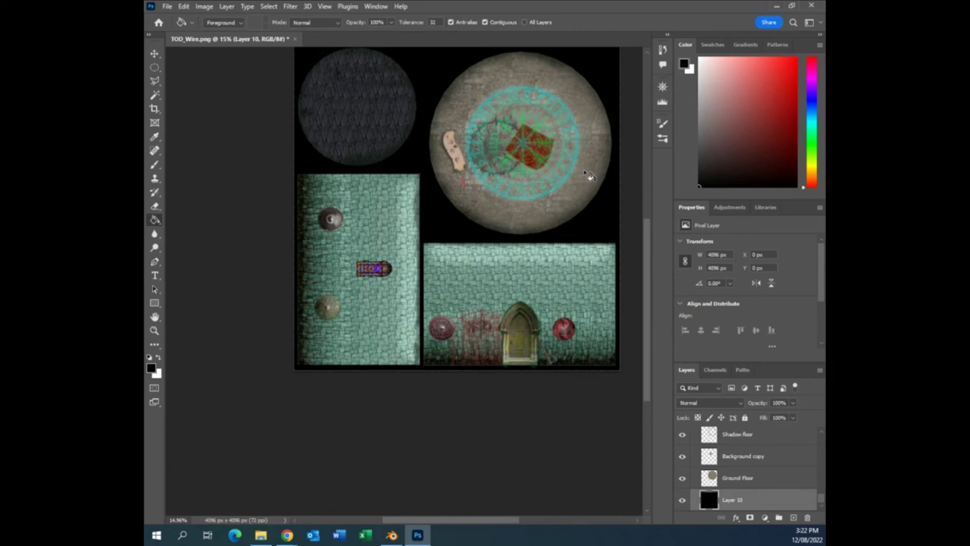
{"action": "scroll", "coordinate": [744, 476], "scroll_direction": "up", "scroll_amount": 5}
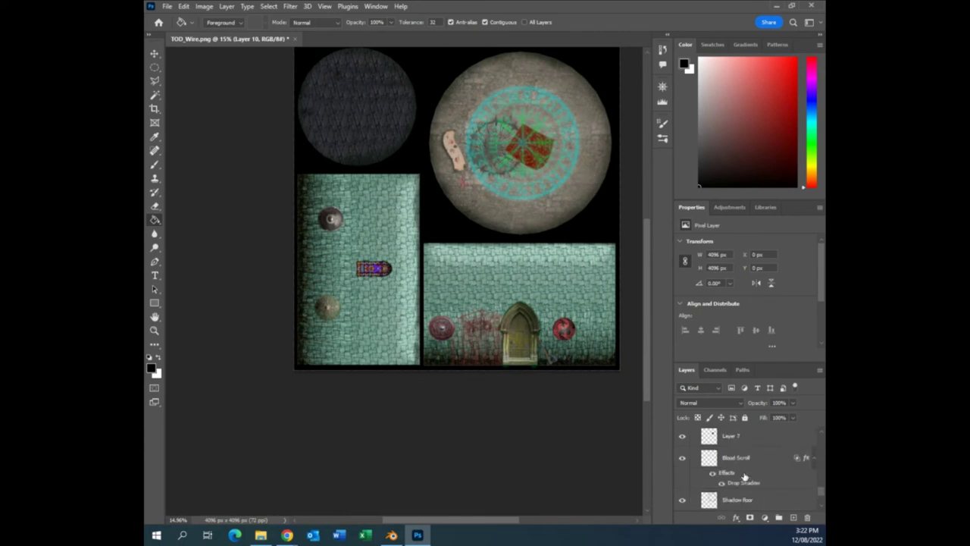
{"action": "scroll", "coordinate": [745, 476], "scroll_direction": "up", "scroll_amount": 1}
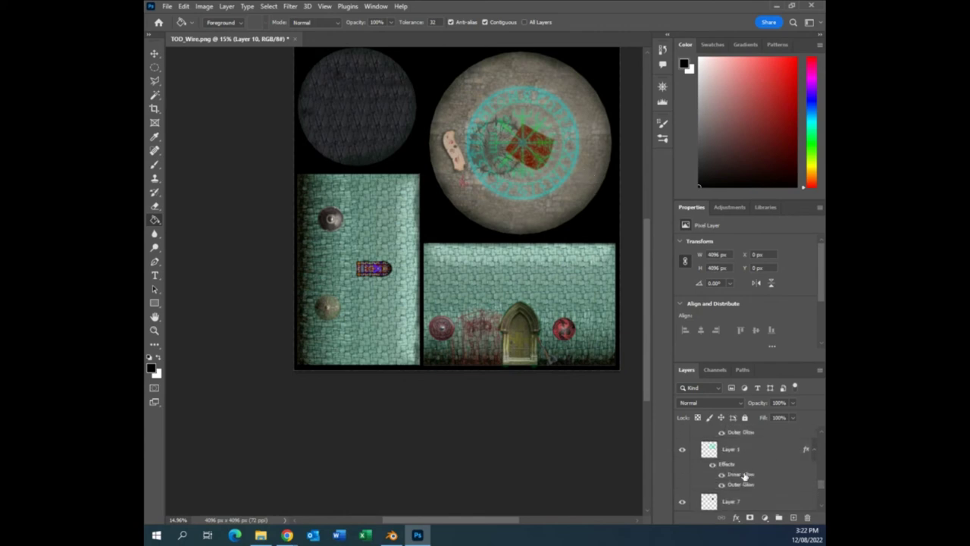
{"action": "left_click", "coordinate": [682, 450]}
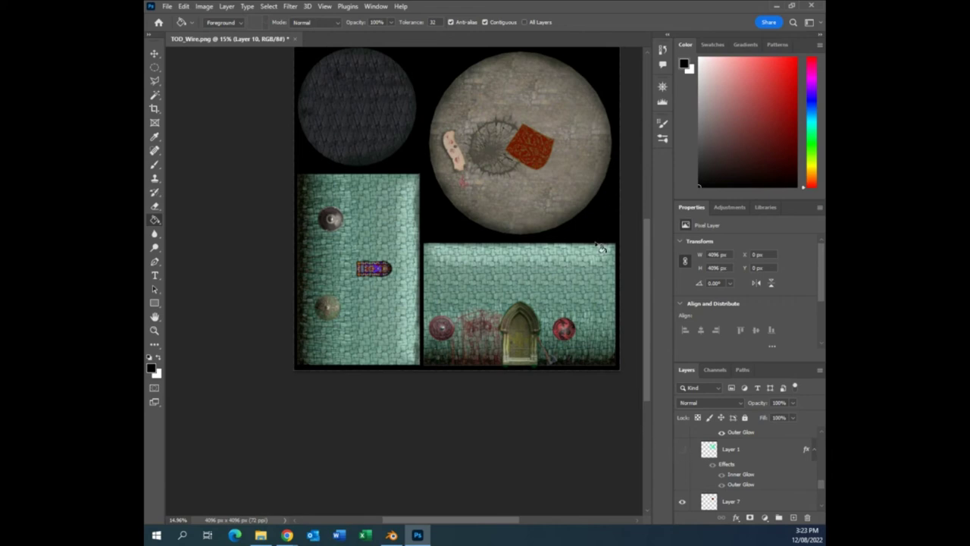
Start saving a copy of the texture document on the computer instead of to Creative Cloud.
{"action": "scroll", "coordinate": [599, 368], "scroll_direction": "up", "scroll_amount": 3}
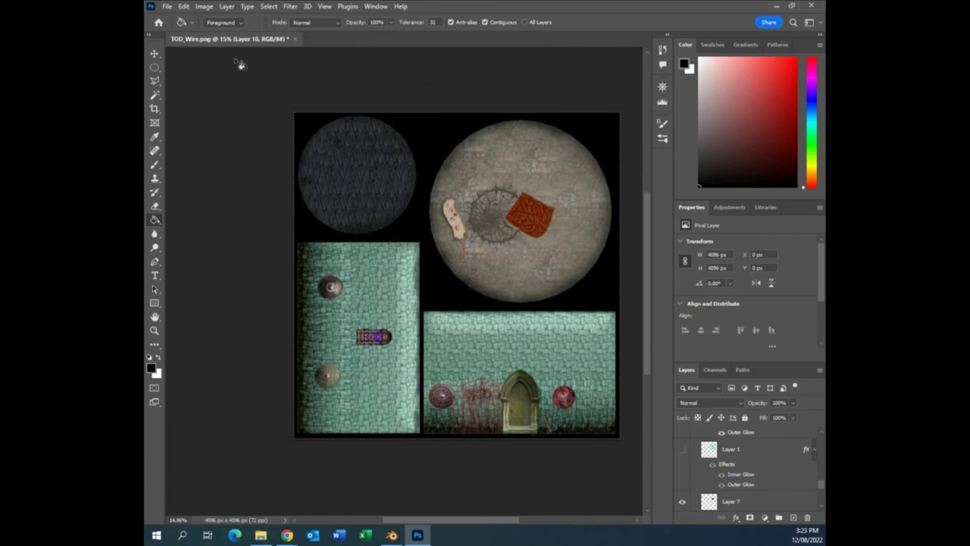
{"action": "left_click", "coordinate": [167, 8]}
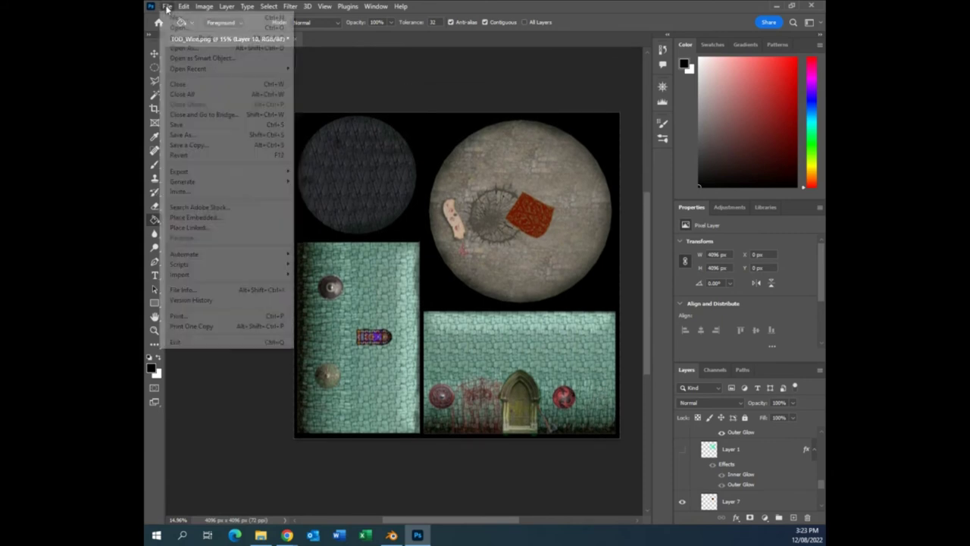
{"action": "left_click", "coordinate": [202, 144]}
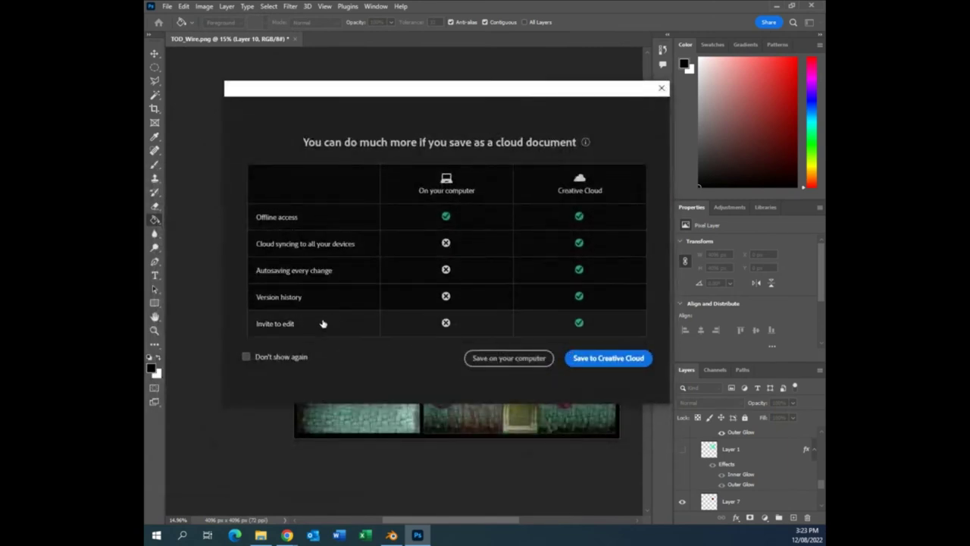
{"action": "left_click", "coordinate": [508, 359]}
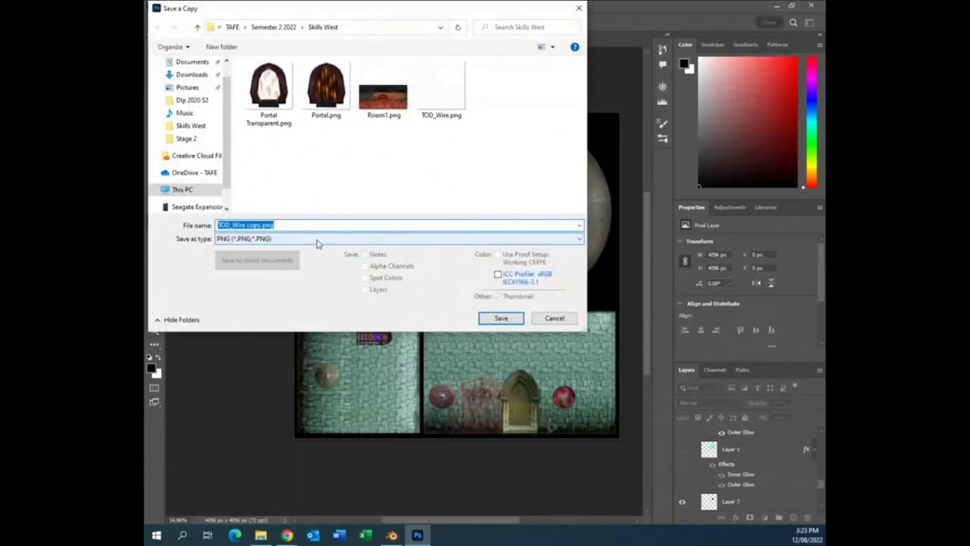
Name the PNG copy TOD_Albedo.png.
{"action": "left_click", "coordinate": [262, 222]}
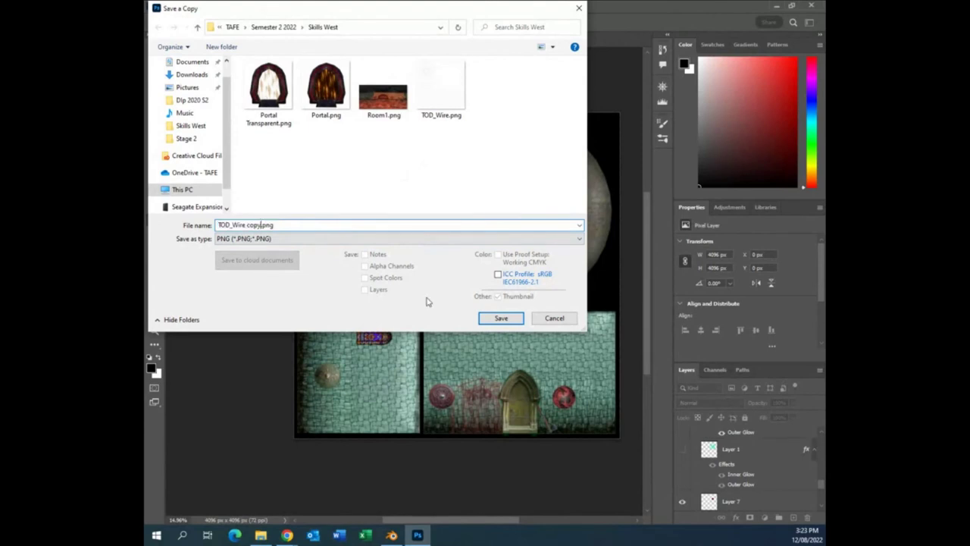
{"action": "key", "text": "BackSpace"}
{"action": "key", "text": "BackSpace"}
{"action": "key", "text": "BackSpace"}
{"action": "key", "text": "BackSpace"}
{"action": "key", "text": "BackSpace"}
{"action": "key", "text": "BackSpace"}
{"action": "key", "text": "BackSpace"}
{"action": "key", "text": "BackSpace"}
{"action": "key", "text": "BackSpace"}
{"action": "type", "text": "Albeado"}
{"action": "key", "text": "BackSpace"}
{"action": "key", "text": "BackSpace"}
{"action": "key", "text": "BackSpace"}
{"action": "type", "text": "do"}
Save the PNG copy in the Stage 2 folder under Semester 2 2022.
{"action": "left_click", "coordinate": [280, 27]}
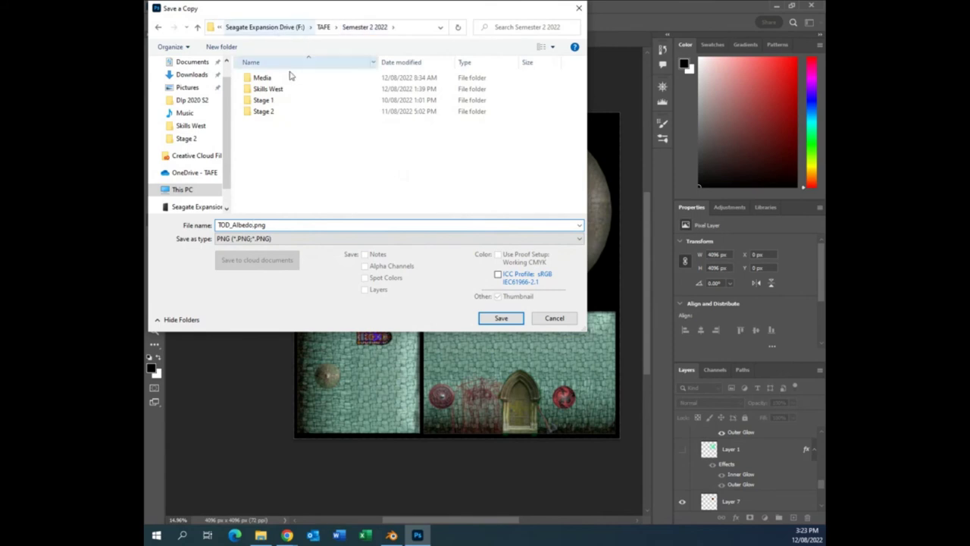
{"action": "left_click", "coordinate": [271, 112]}
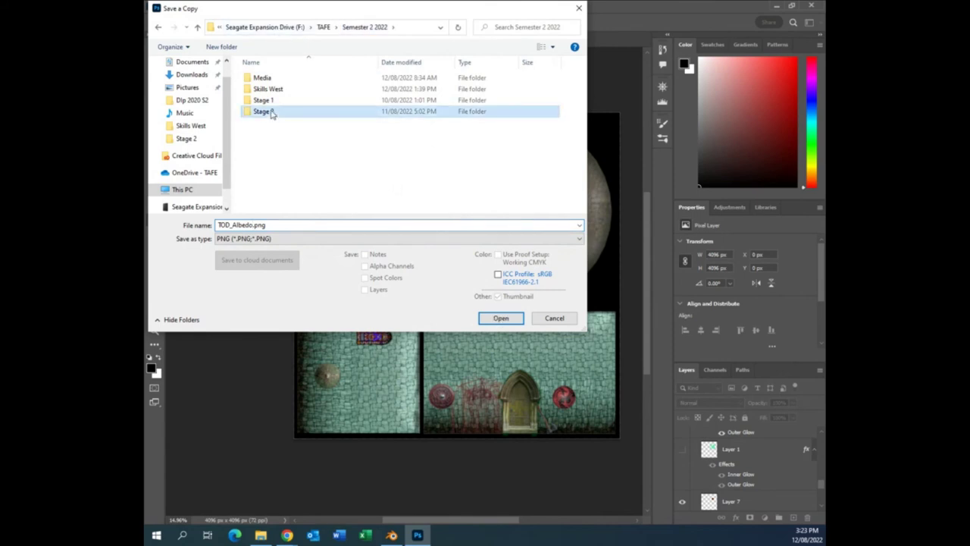
{"action": "double_click", "coordinate": [270, 113]}
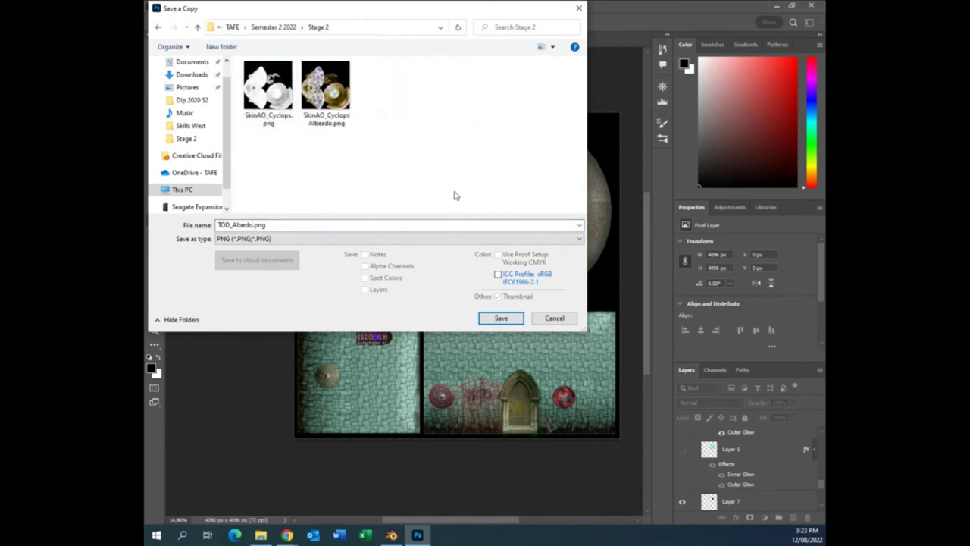
{"action": "left_click", "coordinate": [498, 320]}
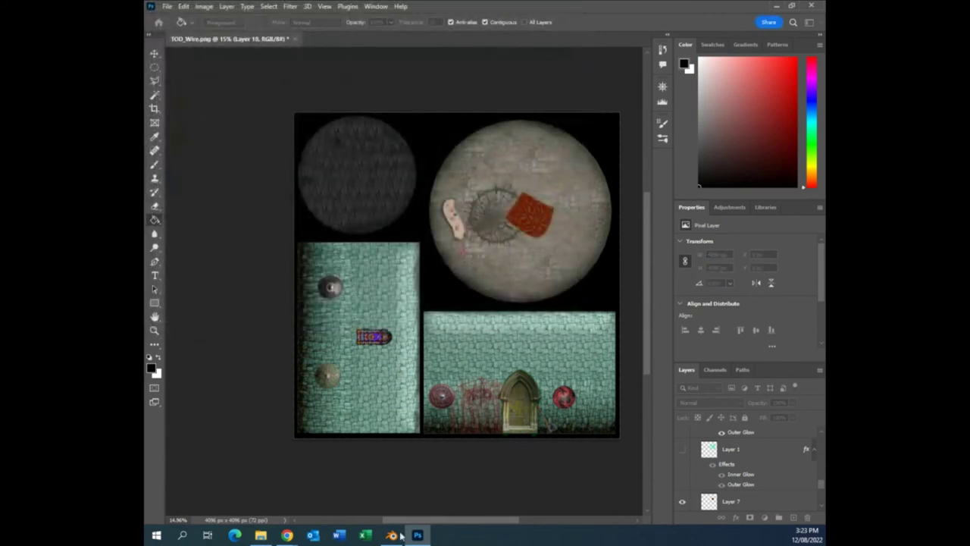
Switch to Blender and unlink the lettered test-grid image from the Base Color of TOD's Material.001.
{"action": "left_click", "coordinate": [393, 535]}
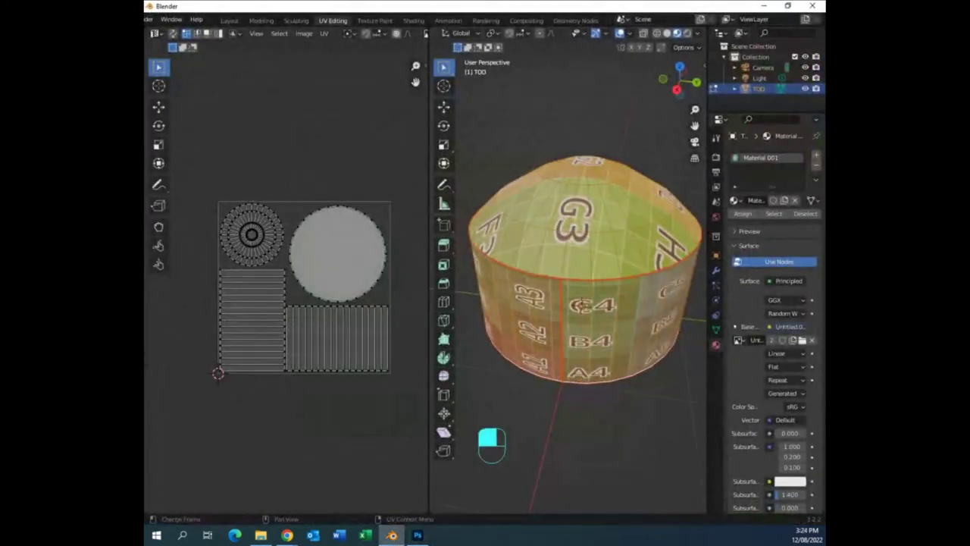
{"action": "key", "text": "alt+Tab"}
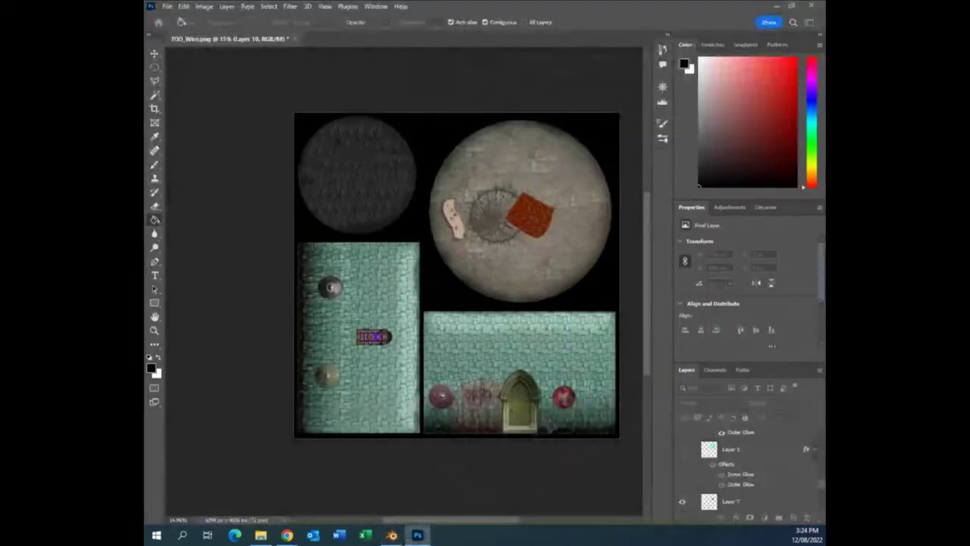
{"action": "key", "text": "ctrl+s"}
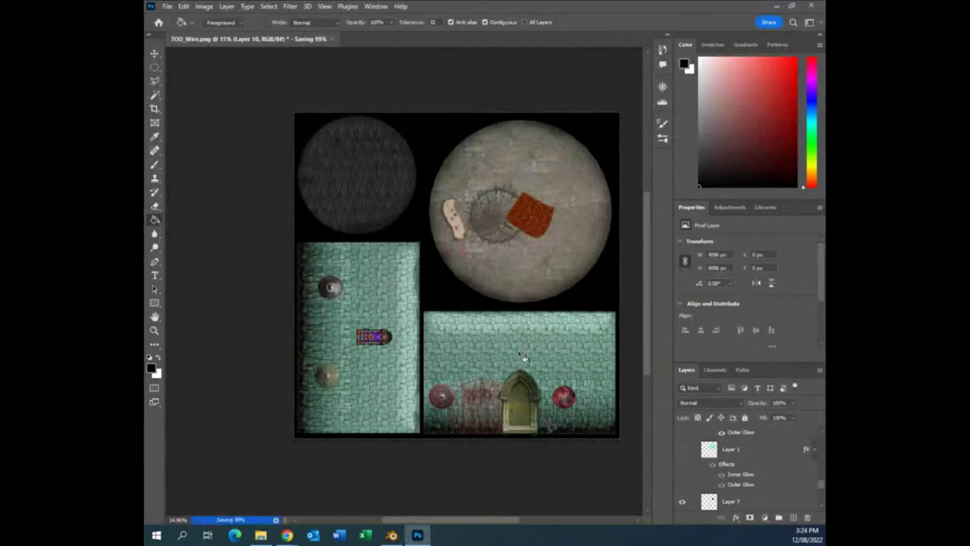
{"action": "left_click", "coordinate": [392, 535]}
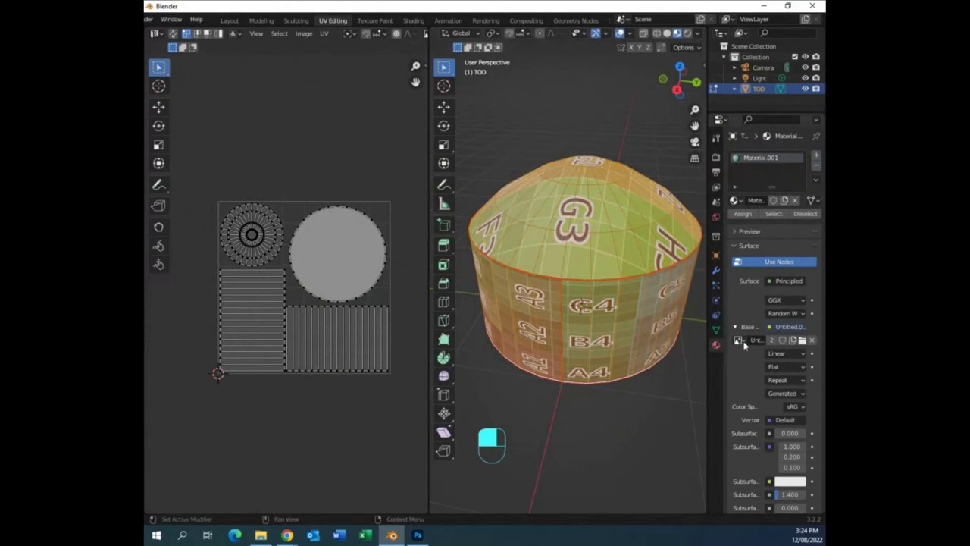
{"action": "left_click", "coordinate": [814, 343]}
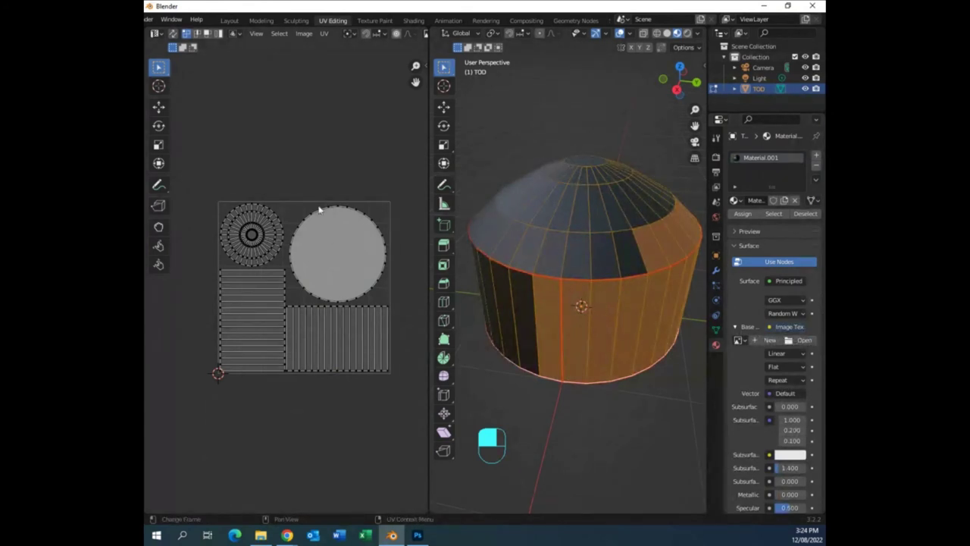
Select the whole TOD mesh and open TOD_Albedo.png from the Stage 2 folder behind its UV layout.
{"action": "key", "text": "alt+a"}
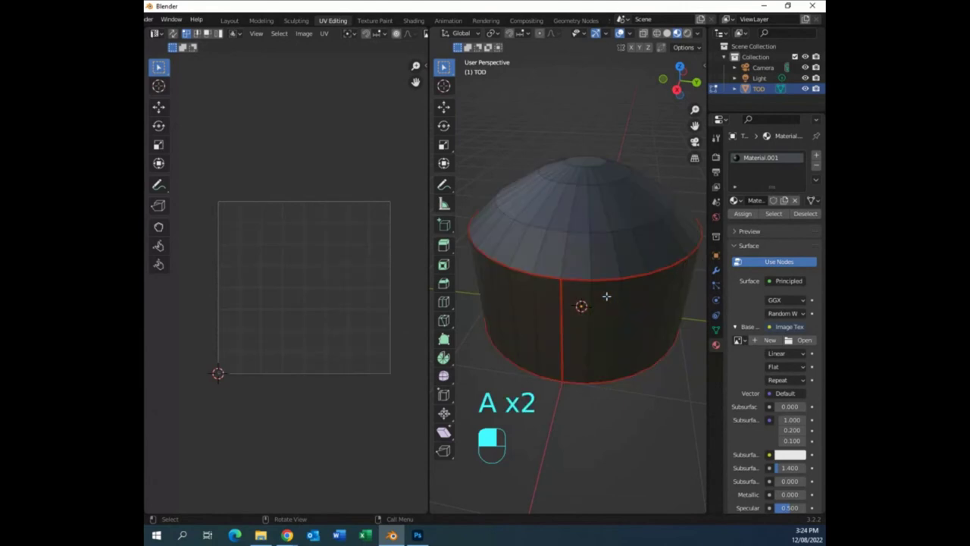
{"action": "left_click", "coordinate": [328, 36]}
{"action": "key", "text": "a"}
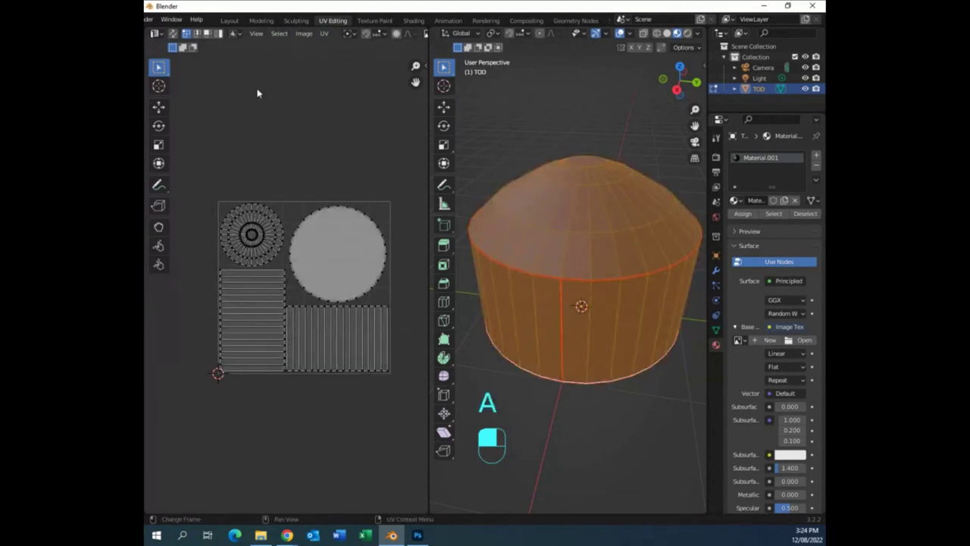
{"action": "left_click", "coordinate": [304, 34]}
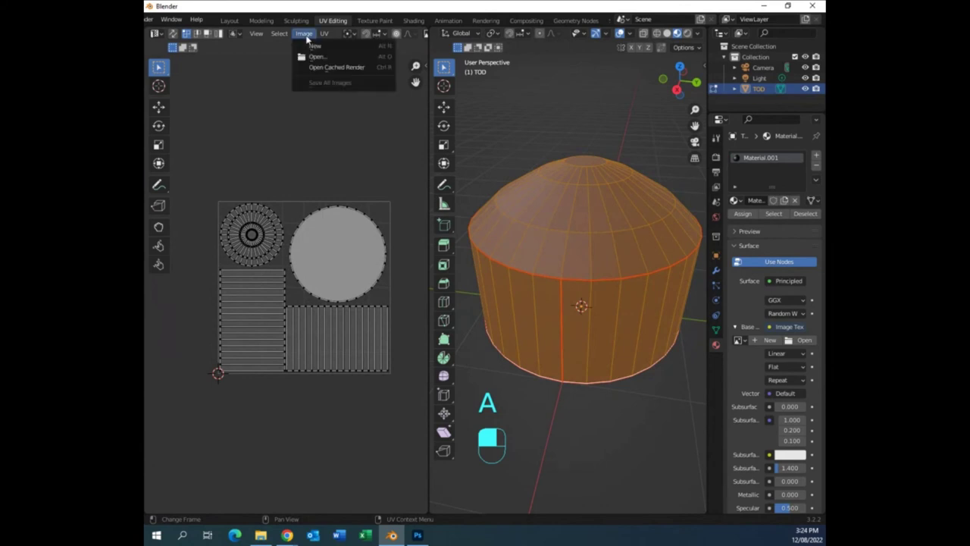
{"action": "left_click", "coordinate": [316, 58]}
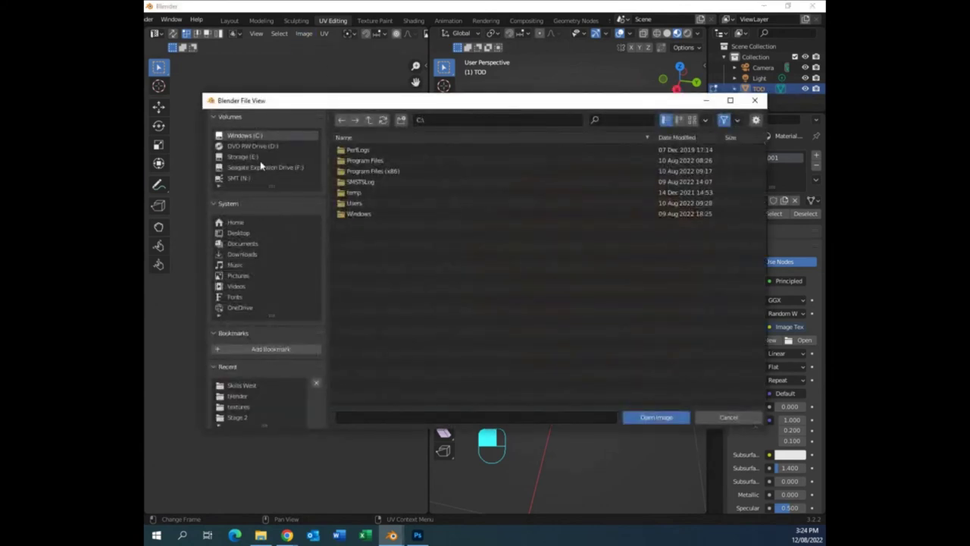
{"action": "left_click", "coordinate": [242, 418]}
{"action": "left_click", "coordinate": [371, 184]}
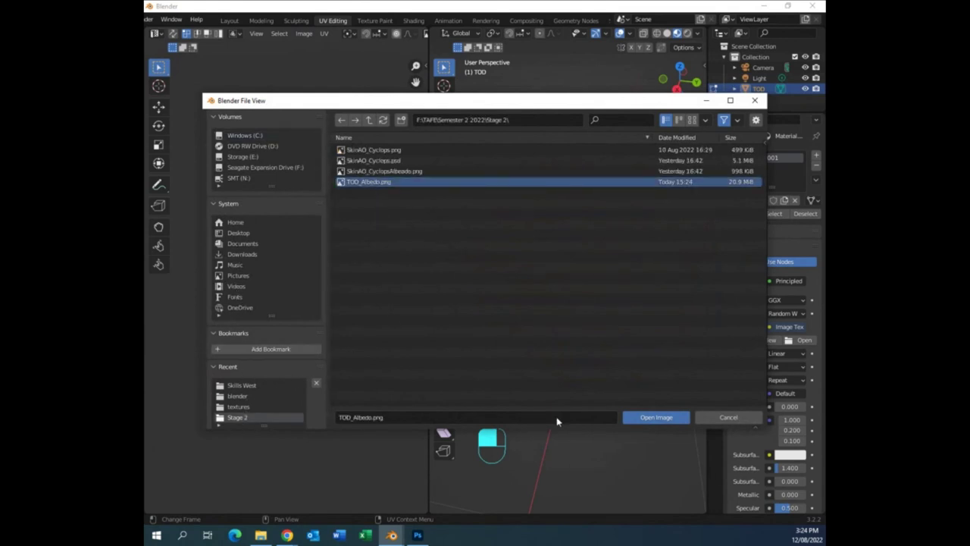
{"action": "left_click", "coordinate": [669, 419]}
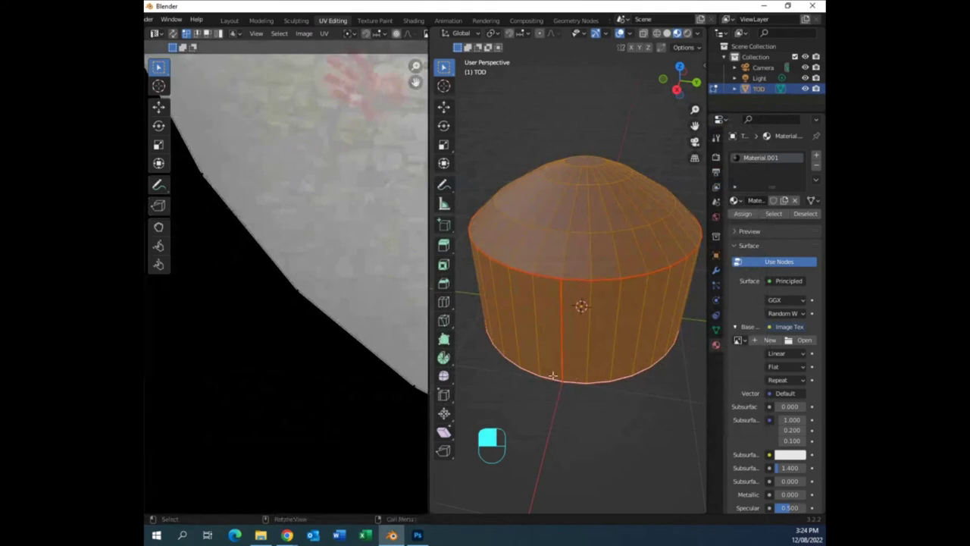
{"action": "scroll", "coordinate": [359, 284], "scroll_direction": "down", "scroll_amount": 6}
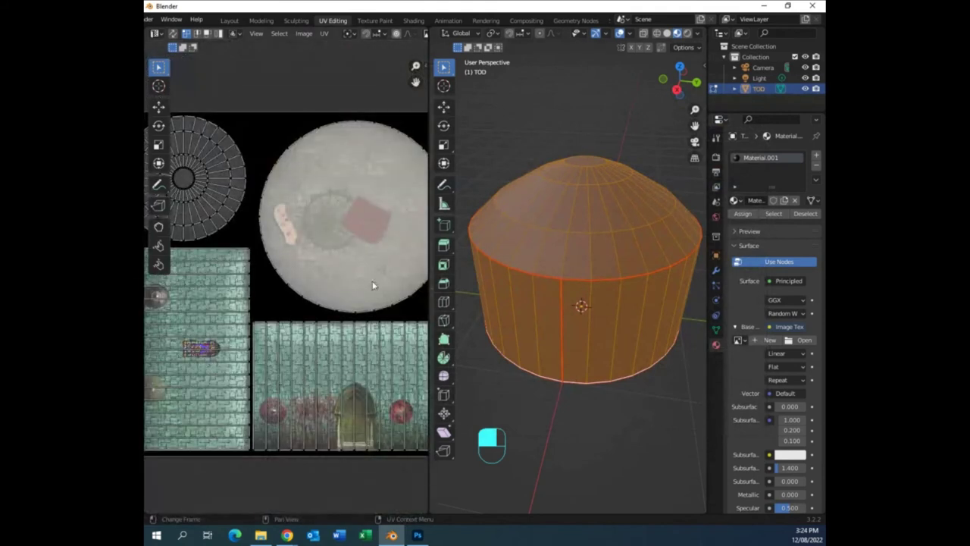
Assign TOD_Albedo.png as Material.001's Base Color image and return to Object Mode facing the building's door.
{"action": "left_click", "coordinate": [738, 341]}
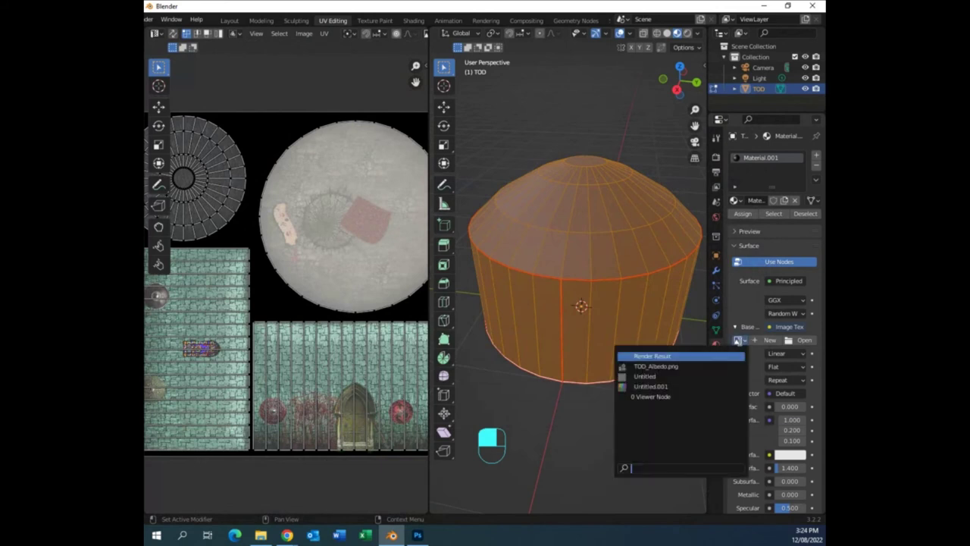
{"action": "left_click", "coordinate": [688, 366]}
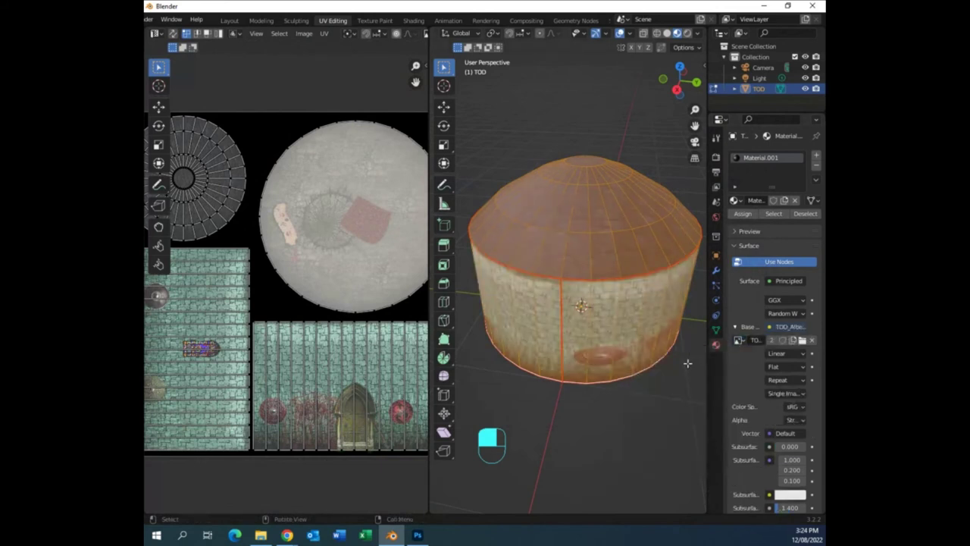
{"action": "middle_click_drag", "start_coordinate": [666, 358], "coordinate": [697, 320]}
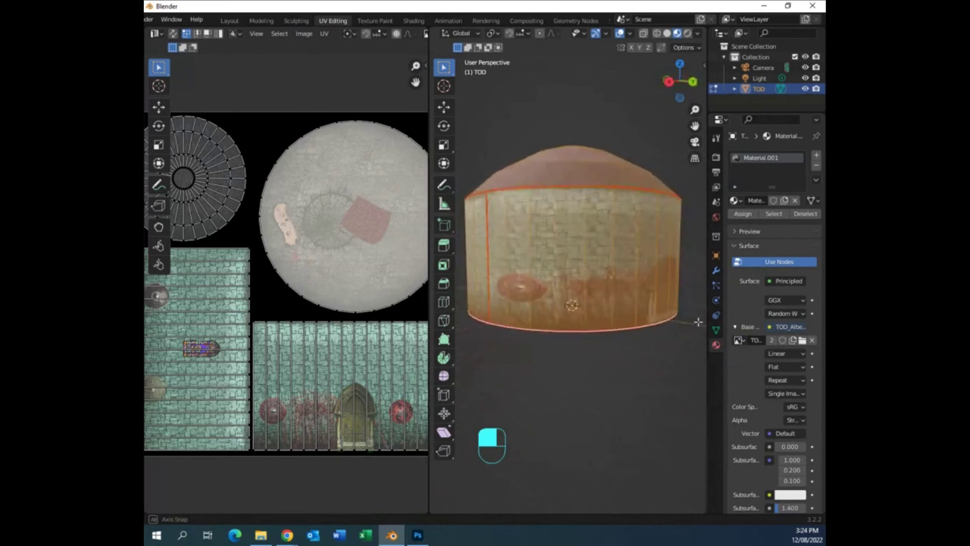
{"action": "middle_click_drag", "start_coordinate": [674, 364], "coordinate": [628, 318]}
{"action": "scroll", "coordinate": [651, 386], "scroll_direction": "up", "scroll_amount": 3}
{"action": "key", "text": "Tab"}
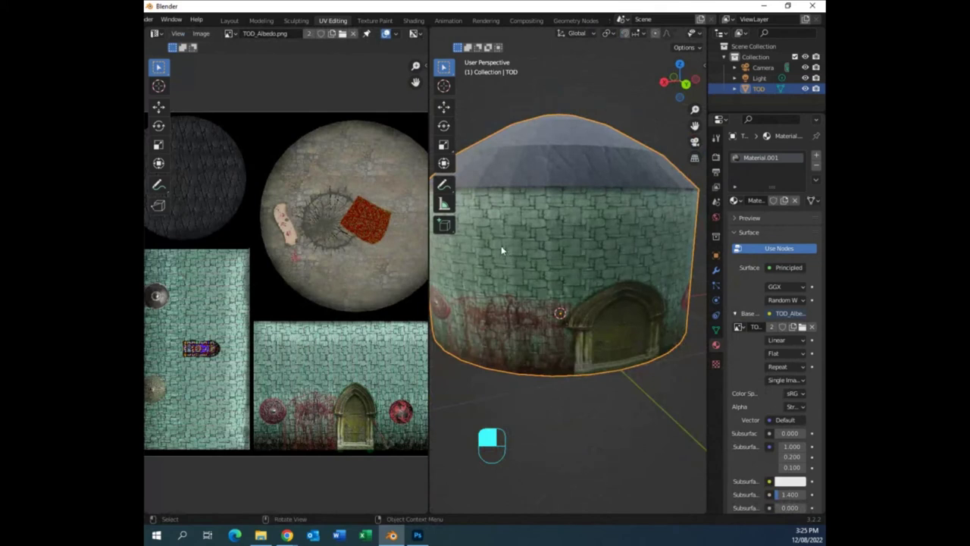
Apply Shade Smooth to the TOD building.
{"action": "right_click", "coordinate": [564, 217]}
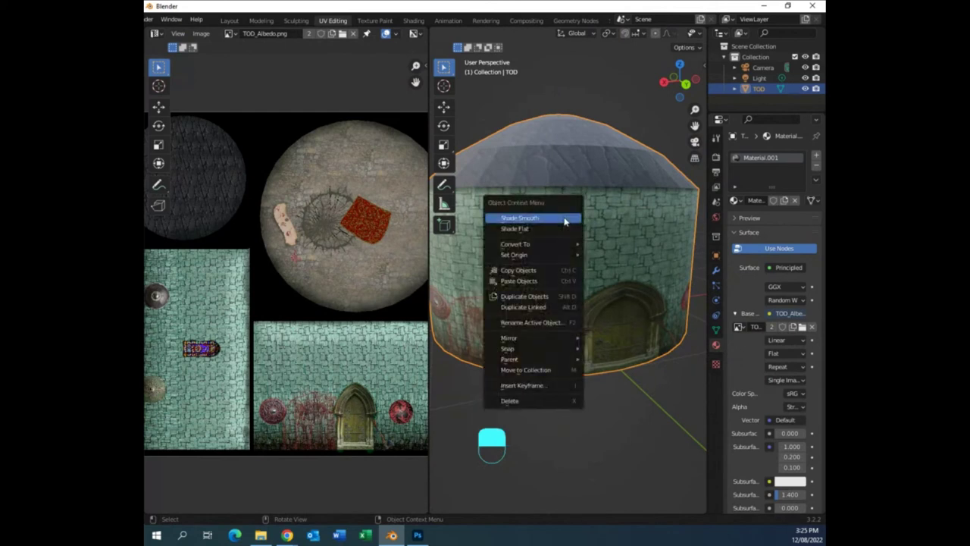
{"action": "left_click", "coordinate": [564, 217]}
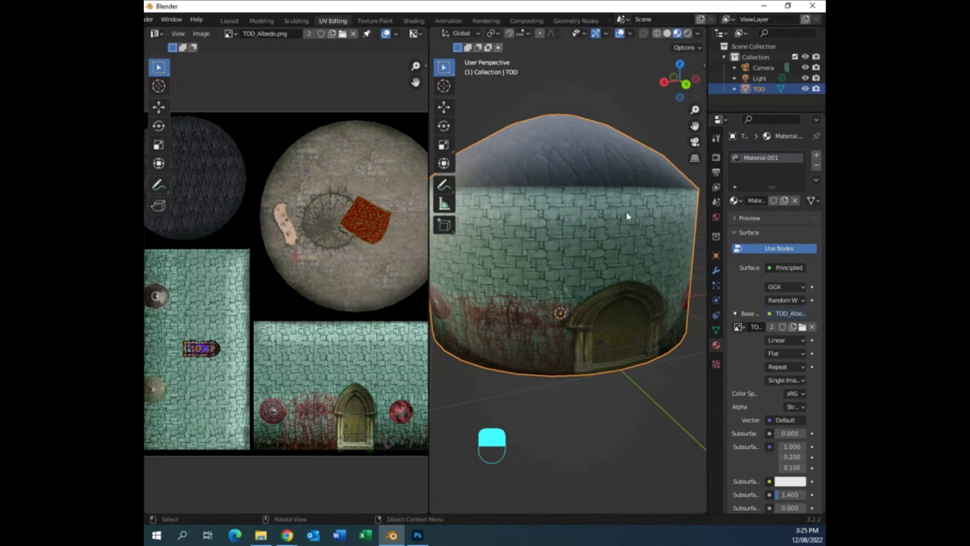
{"action": "mouse_move", "coordinate": [641, 231]}
{"action": "middle_mouse_down"}
{"action": "mouse_move", "coordinate": [613, 238]}
{"action": "mouse_move", "coordinate": [624, 227]}
{"action": "middle_mouse_up"}
{"action": "scroll", "coordinate": [629, 258], "scroll_direction": "down", "scroll_amount": 3}
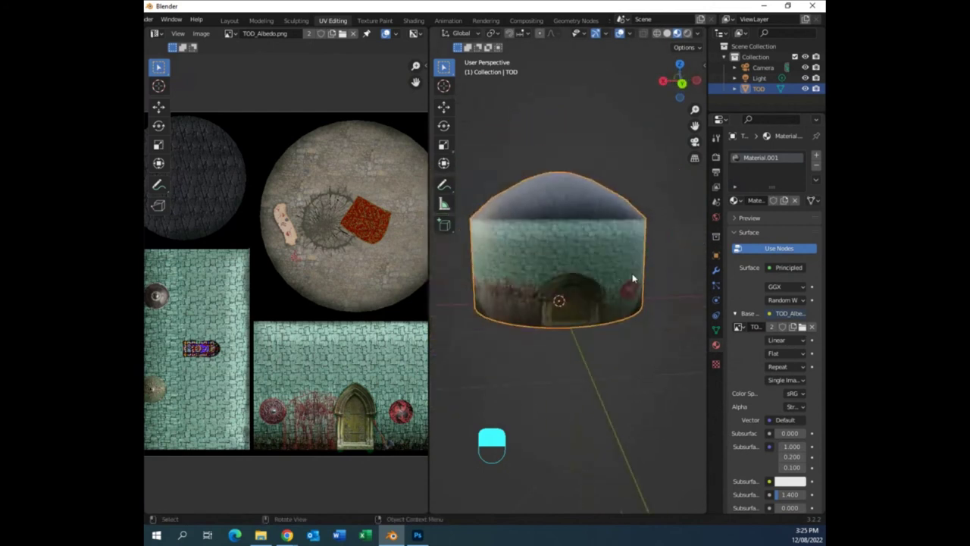
Recalculate the TOD mesh's normals to the inside and return to Object Mode with the interior in view.
{"action": "key", "text": "Tab"}
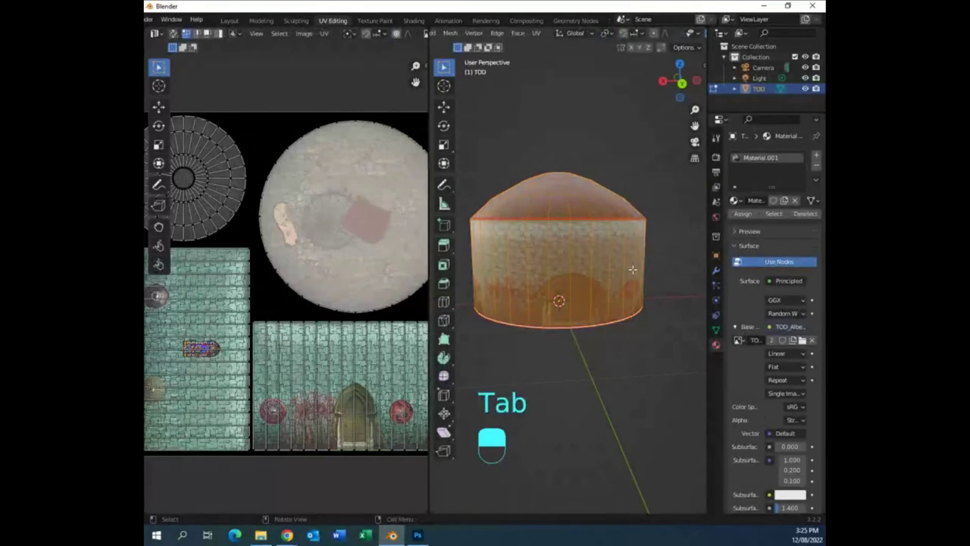
{"action": "key", "text": "alt+n"}
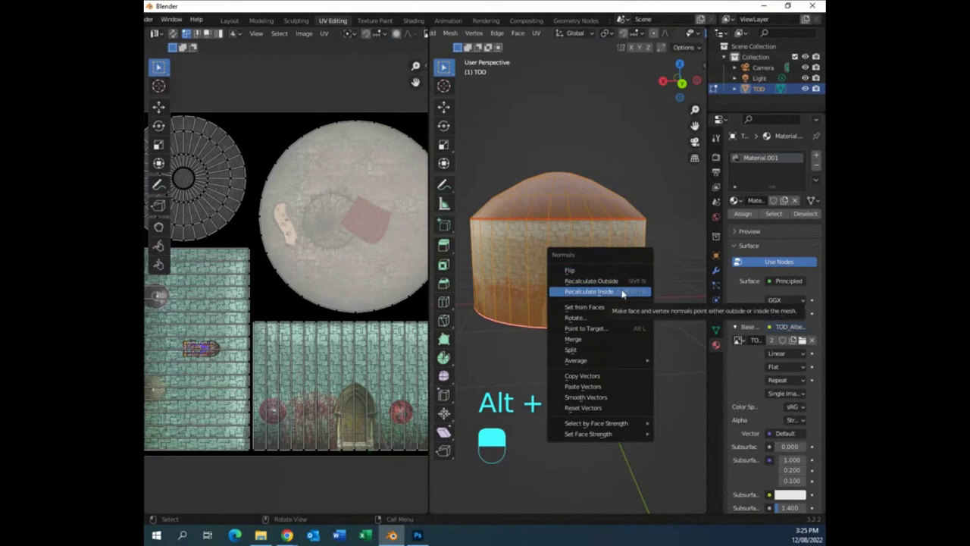
{"action": "left_click", "coordinate": [623, 293]}
{"action": "scroll", "coordinate": [626, 320], "scroll_direction": "up", "scroll_amount": 8}
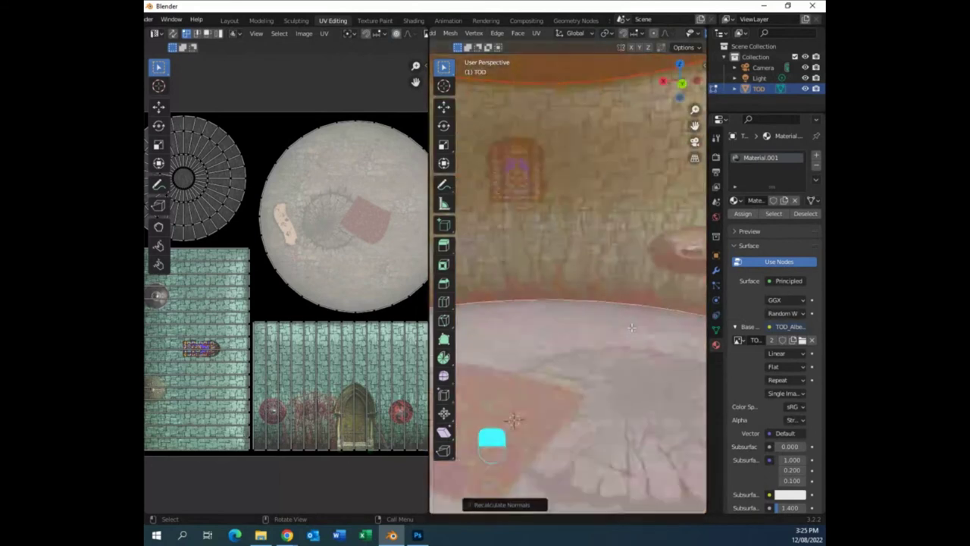
{"action": "key", "text": "Tab"}
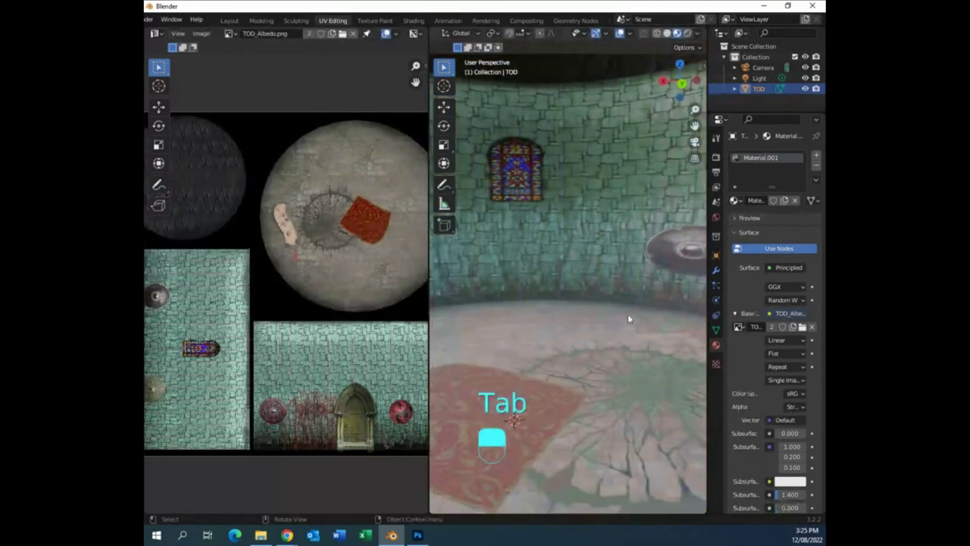
Widen the material properties area and set the room material's Specular to 0.
{"action": "middle_click_drag", "start_coordinate": [628, 318], "coordinate": [526, 336], "text": "shift"}
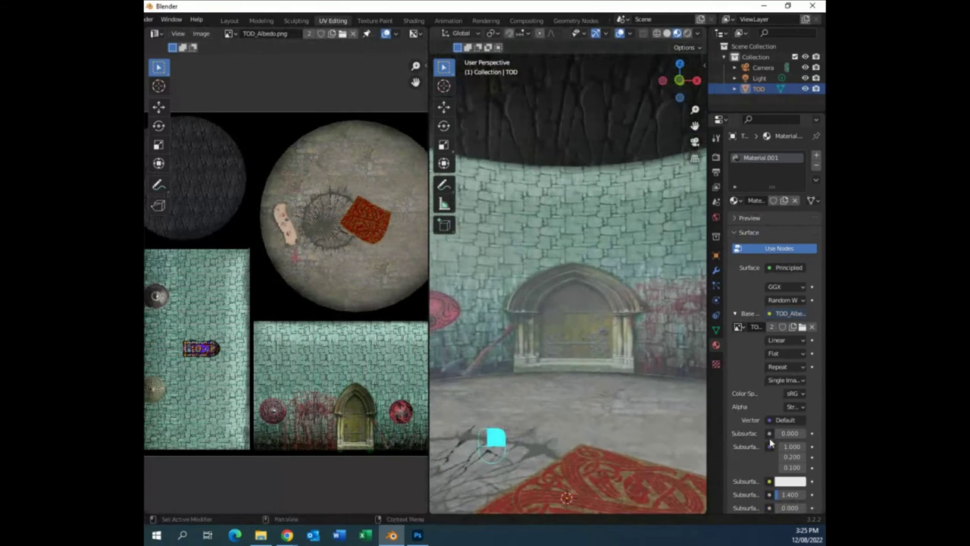
{"action": "scroll", "coordinate": [771, 444], "scroll_direction": "down", "scroll_amount": 6}
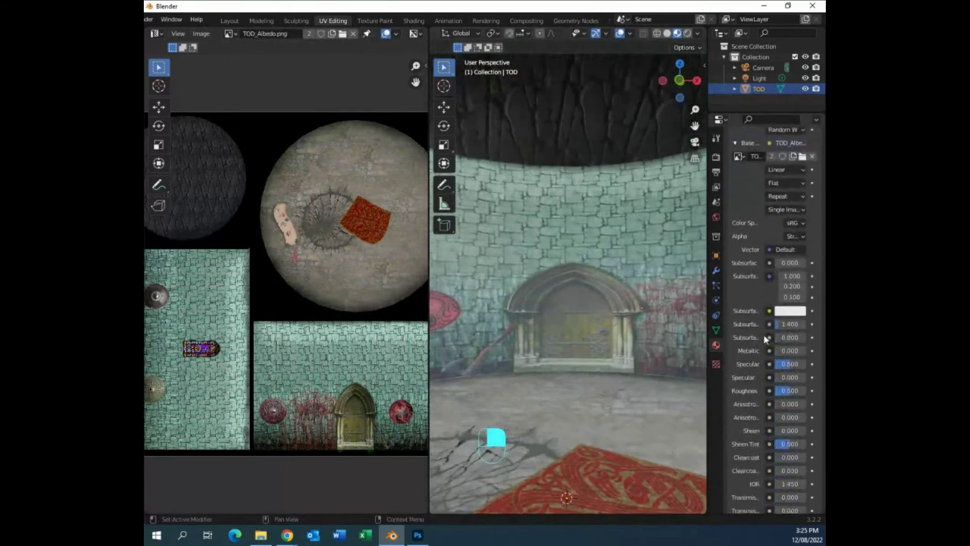
{"action": "left_click_drag", "start_coordinate": [706, 343], "coordinate": [673, 343]}
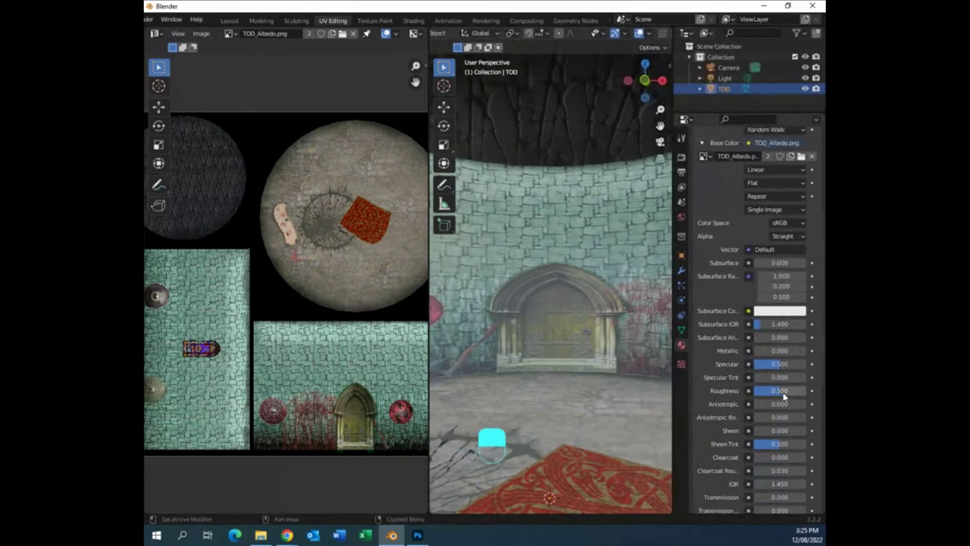
{"action": "left_click_drag", "start_coordinate": [781, 369], "coordinate": [701, 364]}
{"action": "scroll", "coordinate": [590, 368], "scroll_direction": "up", "scroll_amount": 6}
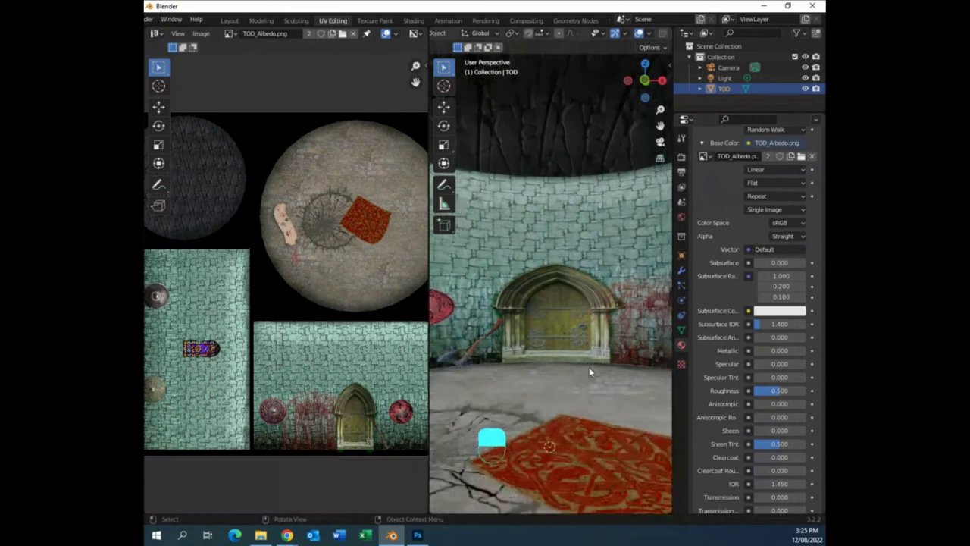
{"action": "scroll", "coordinate": [592, 373], "scroll_direction": "down", "scroll_amount": 8}
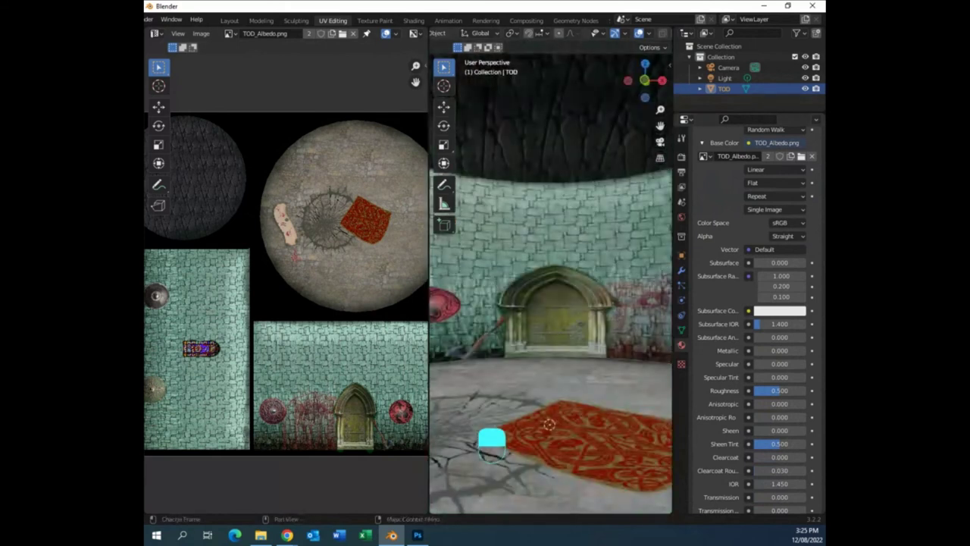
Open the Texture Paint workspace with the view inside the room, facing the black vertical seam in the wall.
{"action": "left_click", "coordinate": [287, 535]}
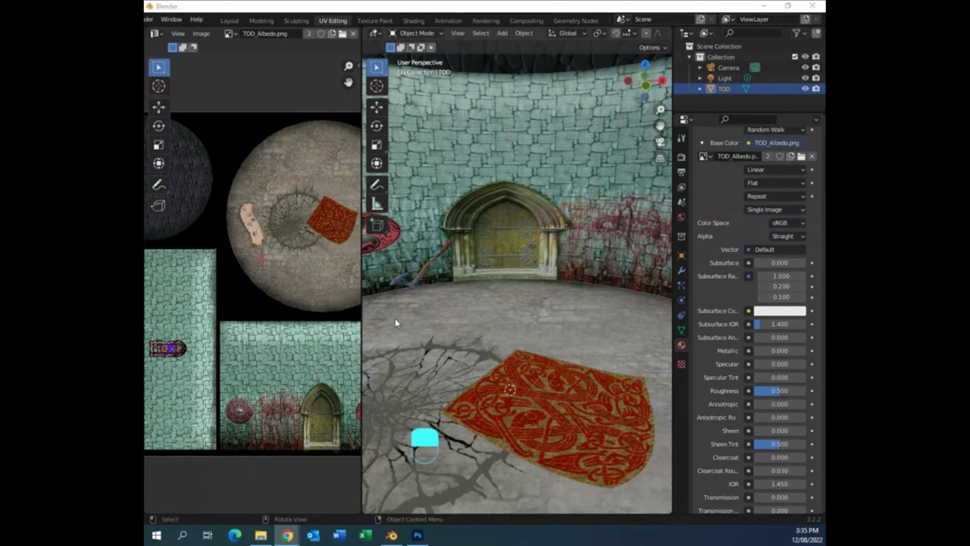
{"action": "middle_click_drag", "start_coordinate": [394, 317], "coordinate": [566, 292]}
{"action": "scroll", "coordinate": [431, 332], "scroll_direction": "up", "scroll_amount": 5}
{"action": "scroll", "coordinate": [439, 333], "scroll_direction": "down", "scroll_amount": 5}
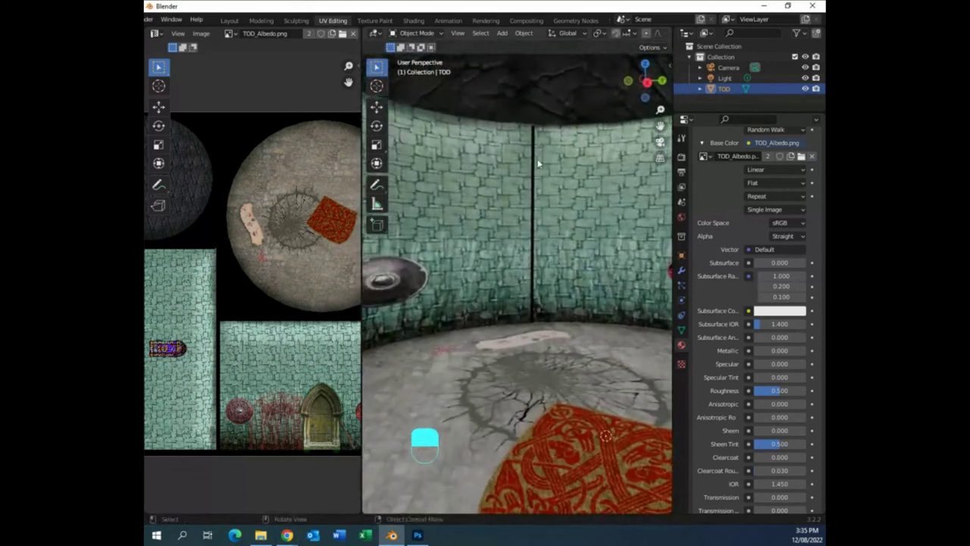
{"action": "middle_click_drag", "start_coordinate": [532, 235], "coordinate": [523, 244]}
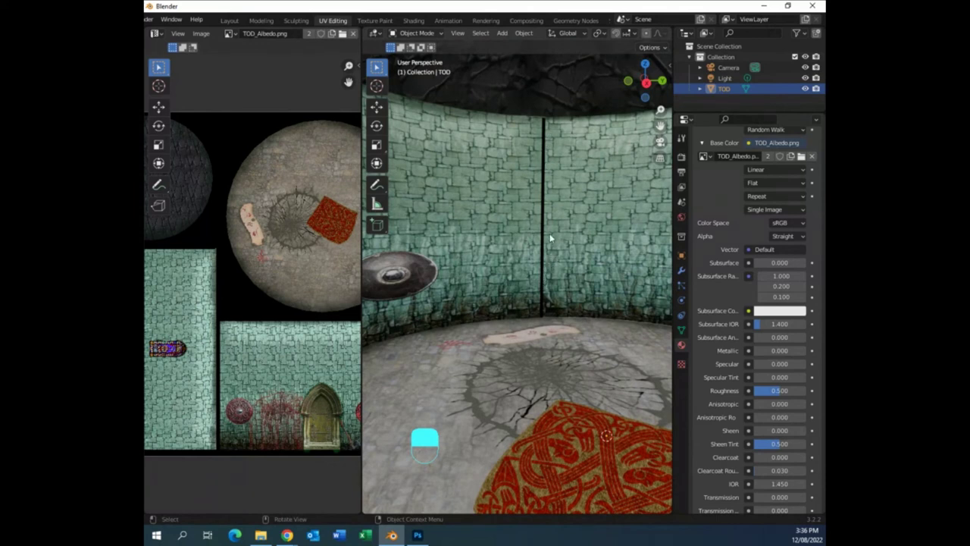
{"action": "left_click", "coordinate": [375, 20]}
{"action": "scroll", "coordinate": [612, 366], "scroll_direction": "up", "scroll_amount": 10}
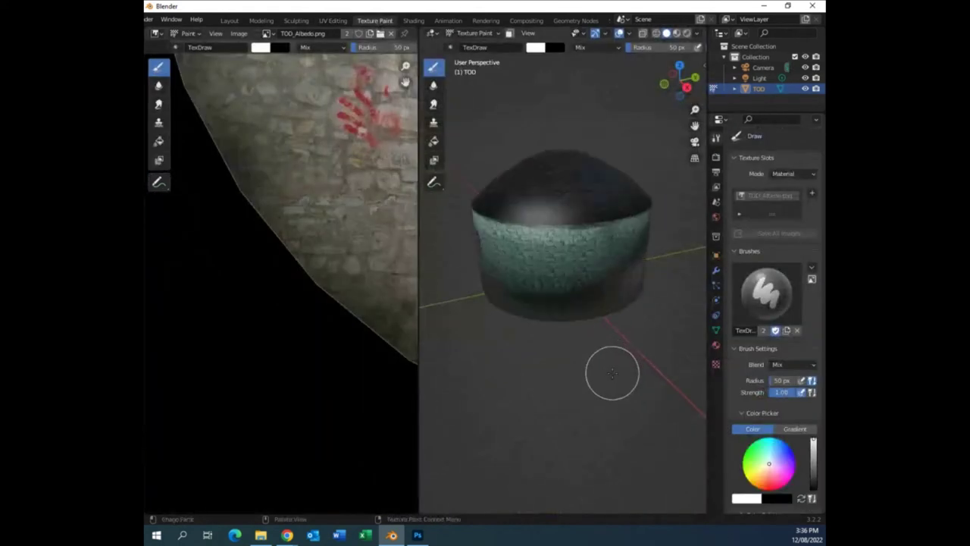
{"action": "mouse_move", "coordinate": [642, 331]}
{"action": "middle_mouse_down"}
{"action": "mouse_move", "coordinate": [651, 472]}
{"action": "mouse_move", "coordinate": [582, 419]}
{"action": "mouse_move", "coordinate": [597, 364]}
{"action": "middle_mouse_up"}
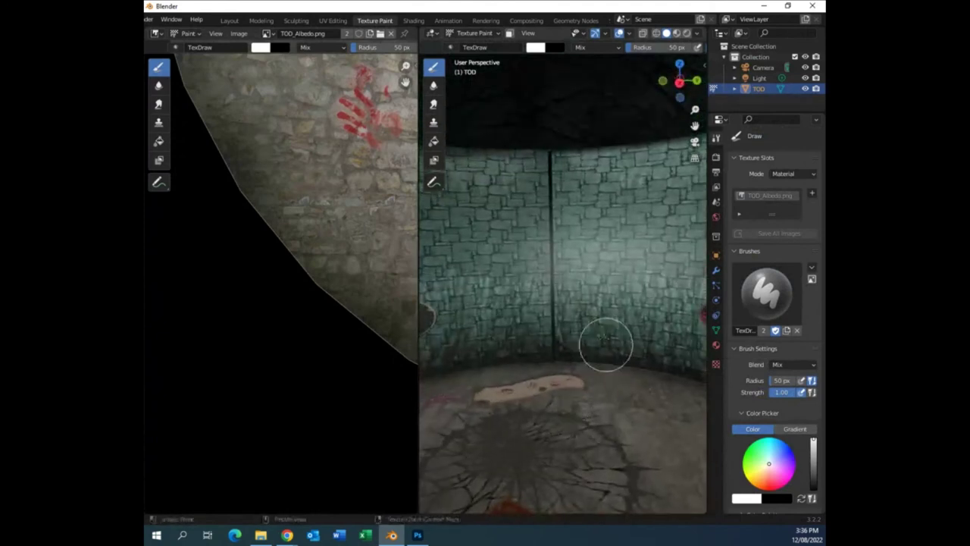
Check the wall seam and the texture layout in Edit Mode, and return to Texture Paint mode.
{"action": "key", "text": "Tab"}
{"action": "scroll", "coordinate": [313, 253], "scroll_direction": "down", "scroll_amount": 6}
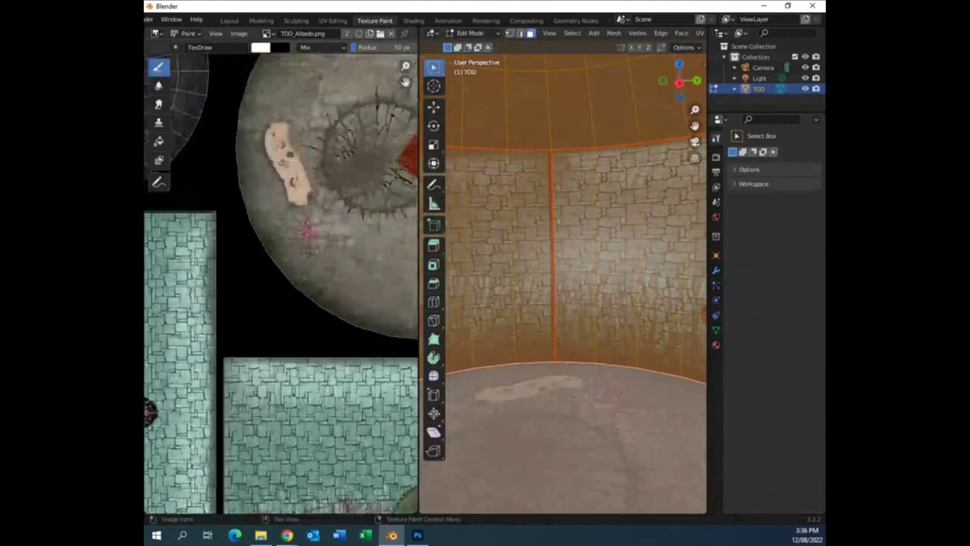
{"action": "middle_click_drag", "start_coordinate": [314, 253], "coordinate": [354, 164]}
{"action": "scroll", "coordinate": [353, 165], "scroll_direction": "up", "scroll_amount": 2}
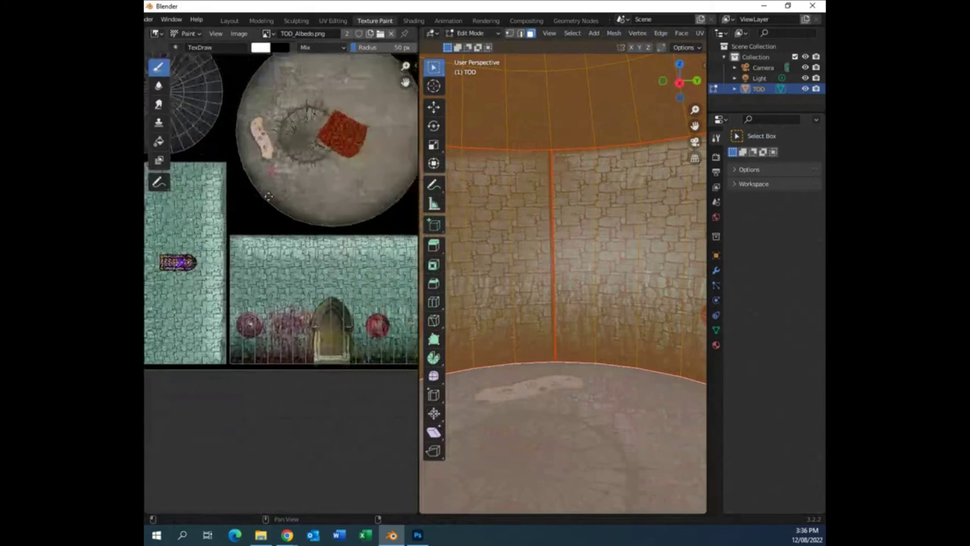
{"action": "scroll", "coordinate": [593, 357], "scroll_direction": "up", "scroll_amount": 2}
{"action": "scroll", "coordinate": [593, 358], "scroll_direction": "up", "scroll_amount": 2}
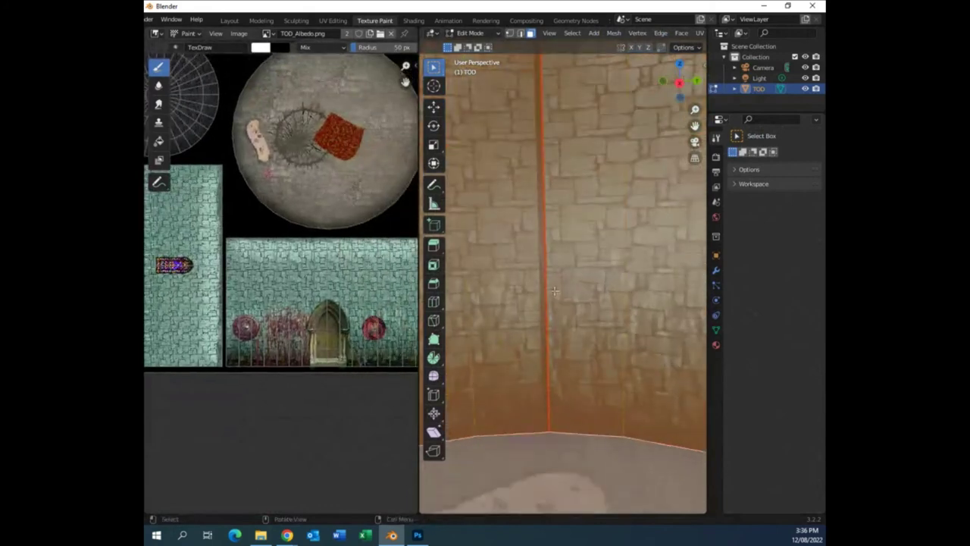
{"action": "key", "text": "Tab"}
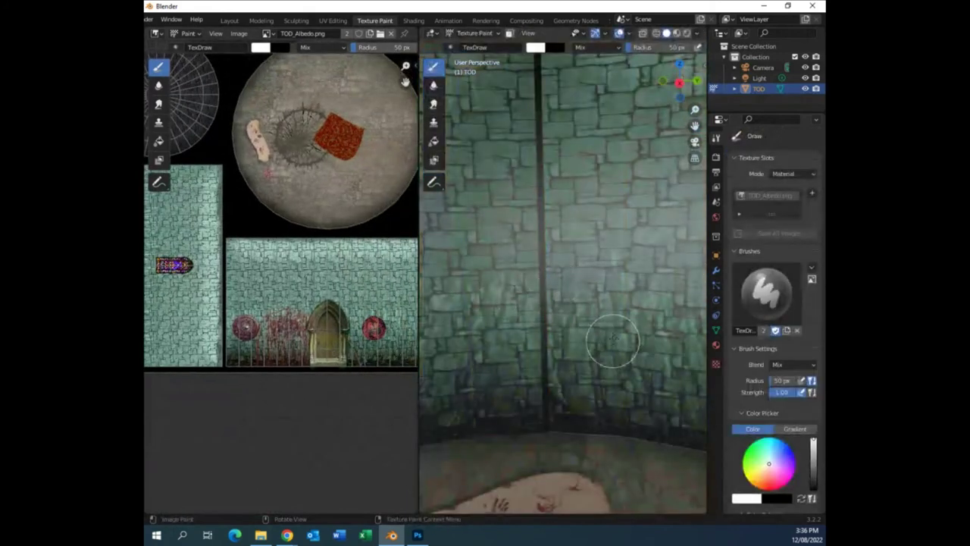
Use the Clone brush to cover the lower part of the black wall seam with neighbouring stone texture.
{"action": "left_click", "coordinate": [435, 123]}
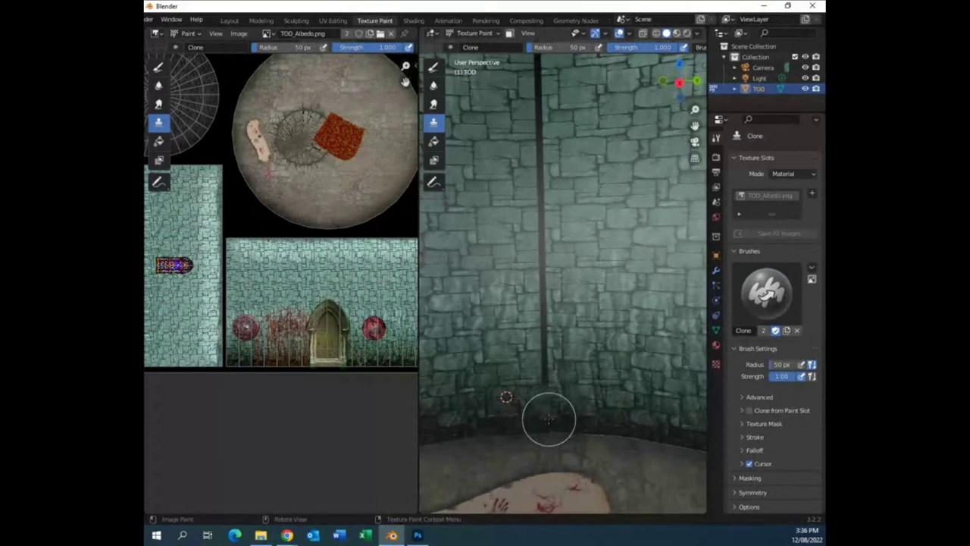
{"action": "left_click_drag", "start_coordinate": [547, 390], "coordinate": [537, 277]}
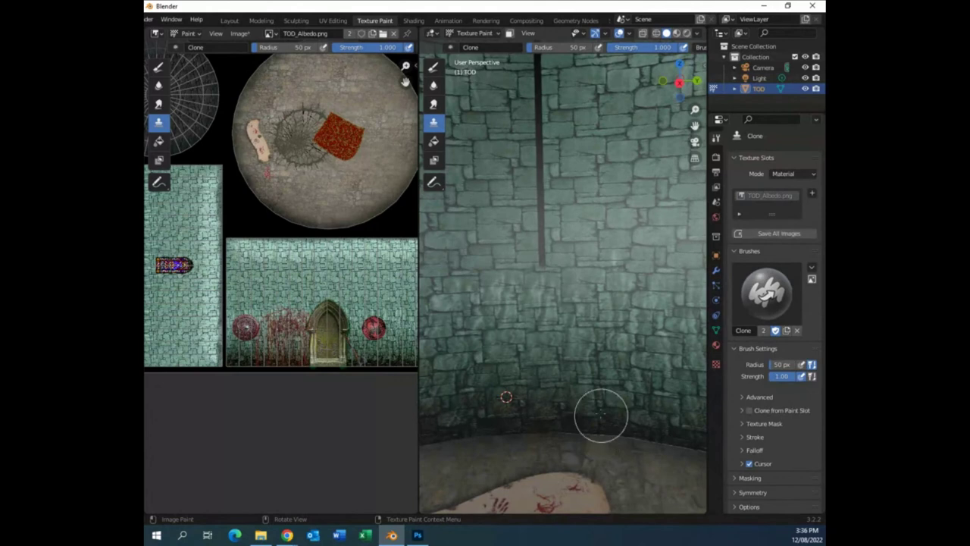
{"action": "middle_click_drag", "start_coordinate": [594, 384], "coordinate": [596, 362]}
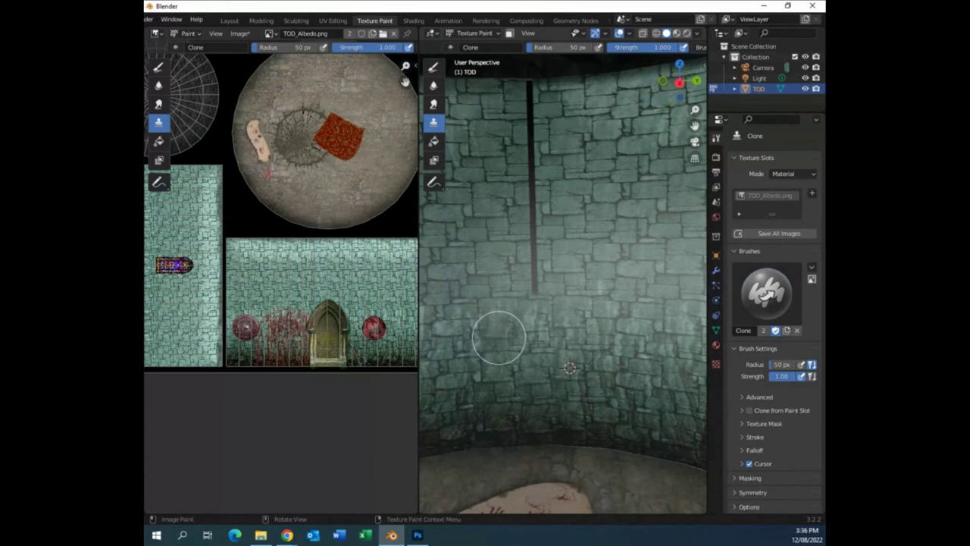
Set a new clone source on the stones beside the seam and paint over its remaining upper part up to the ceiling.
{"action": "left_click", "coordinate": [579, 269], "text": "ctrl"}
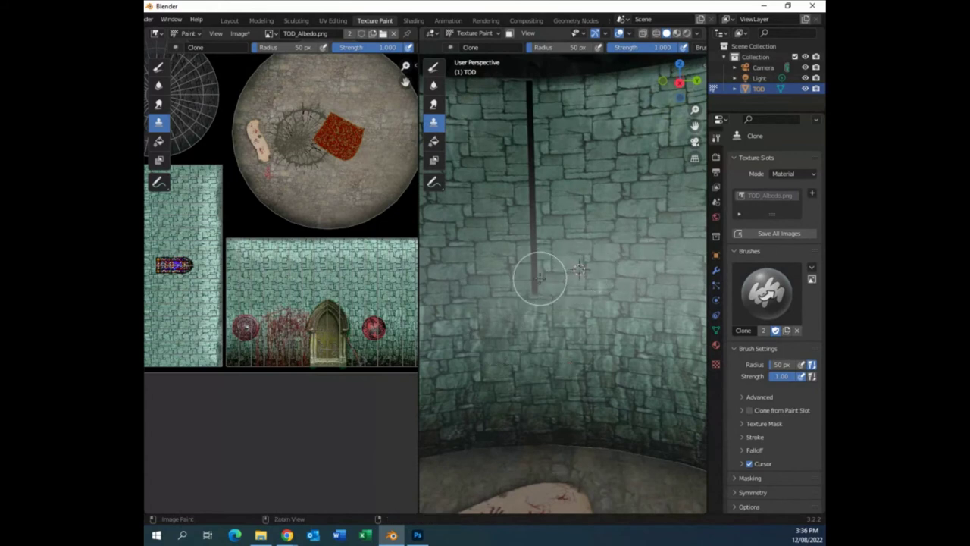
{"action": "left_click_drag", "start_coordinate": [535, 278], "coordinate": [530, 143]}
{"action": "scroll", "coordinate": [635, 321], "scroll_direction": "down", "scroll_amount": 1}
{"action": "middle_click_drag", "start_coordinate": [635, 320], "coordinate": [637, 226]}
{"action": "scroll", "coordinate": [544, 247], "scroll_direction": "up", "scroll_amount": 2}
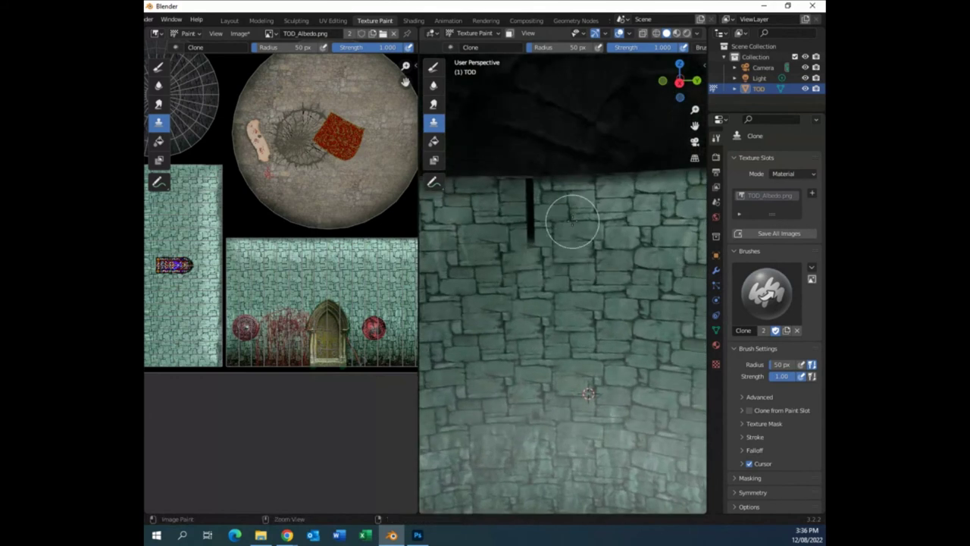
{"action": "mouse_move", "coordinate": [530, 217]}
{"action": "left_mouse_down"}
{"action": "mouse_move", "coordinate": [528, 190]}
{"action": "mouse_move", "coordinate": [529, 239]}
{"action": "left_mouse_up"}
{"action": "scroll", "coordinate": [561, 295], "scroll_direction": "down", "scroll_amount": 3}
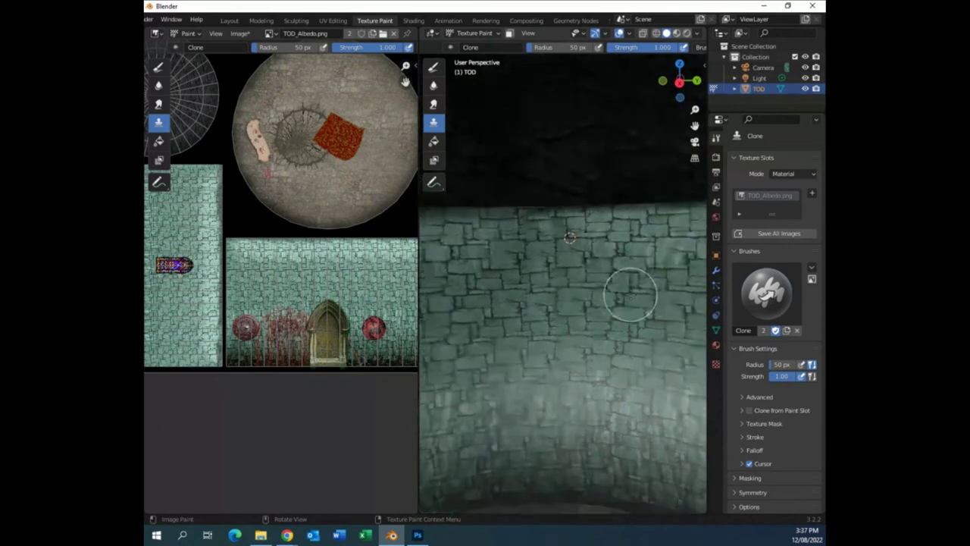
{"action": "middle_click_drag", "start_coordinate": [598, 353], "coordinate": [569, 369]}
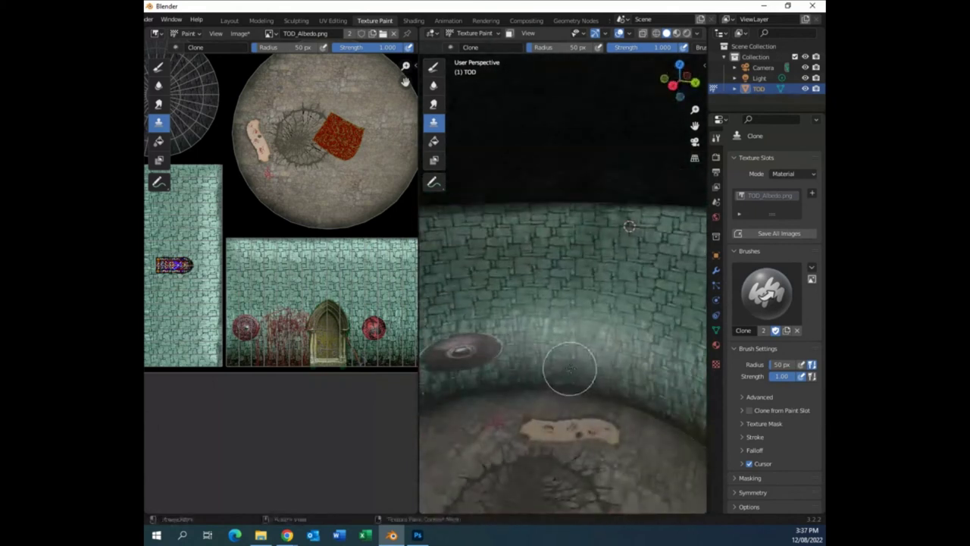
Save the painted TOD_Albedo.png image and turn on Automatically Pack Resources for the file's external data.
{"action": "left_click", "coordinate": [239, 35]}
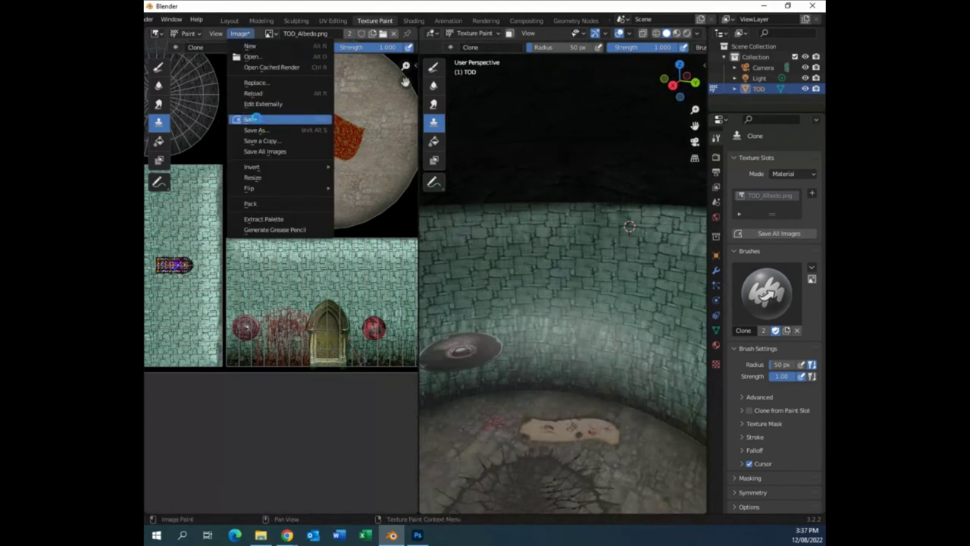
{"action": "left_click", "coordinate": [252, 119]}
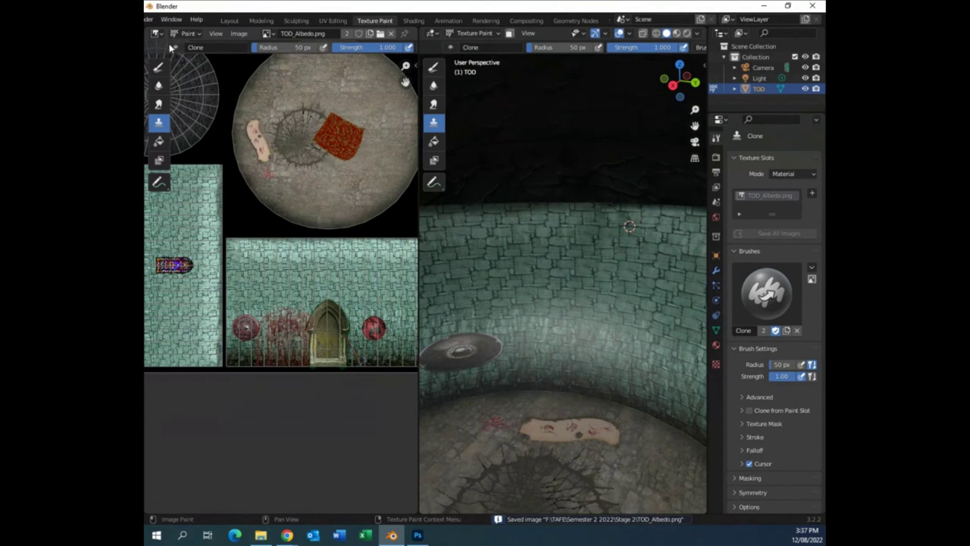
{"action": "scroll", "coordinate": [176, 21], "scroll_direction": "up", "scroll_amount": 2}
{"action": "left_click", "coordinate": [168, 20]}
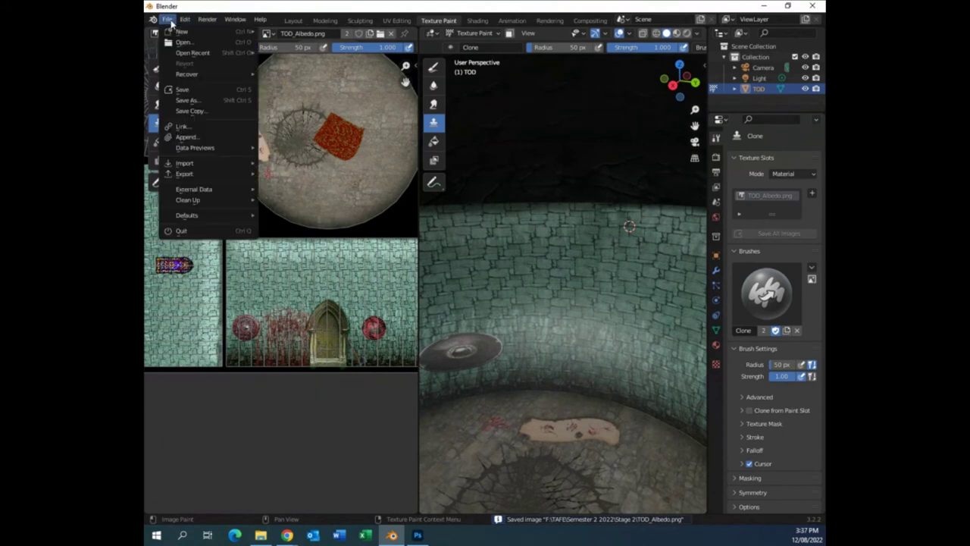
{"action": "mouse_move", "coordinate": [187, 191]}
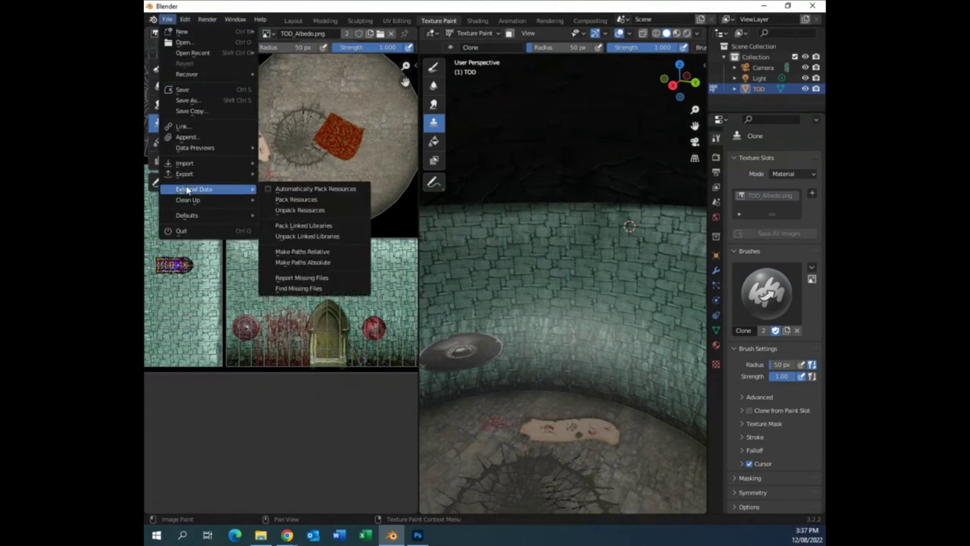
{"action": "left_click", "coordinate": [268, 188]}
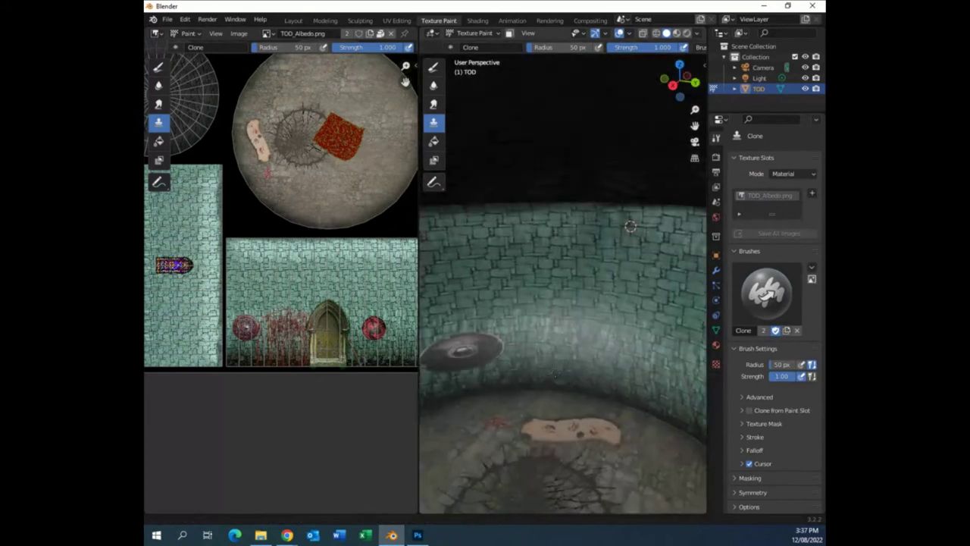
{"action": "mouse_move", "coordinate": [552, 369]}
{"action": "middle_mouse_down"}
{"action": "mouse_move", "coordinate": [554, 326]}
{"action": "mouse_move", "coordinate": [484, 281]}
{"action": "mouse_move", "coordinate": [542, 291]}
{"action": "mouse_move", "coordinate": [504, 286]}
{"action": "mouse_move", "coordinate": [502, 272]}
{"action": "middle_mouse_up"}
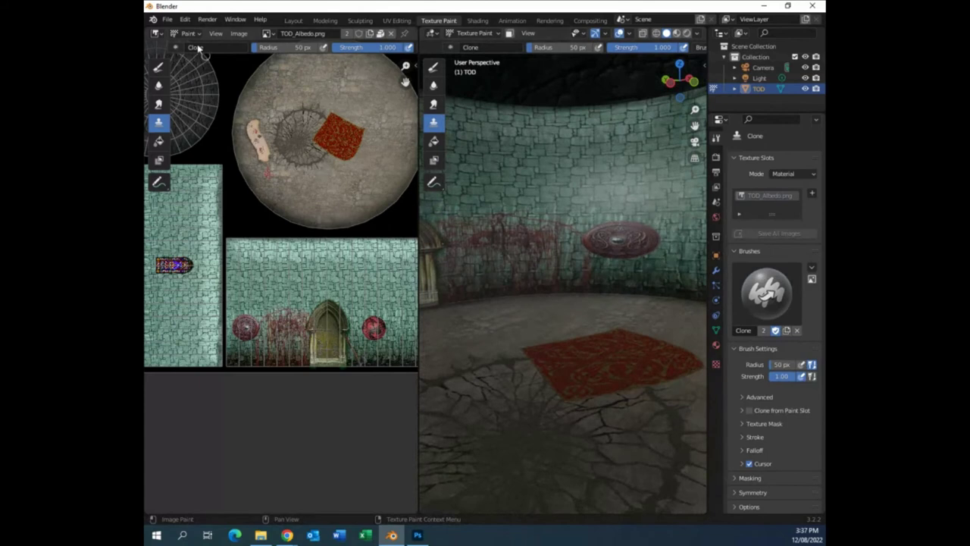
{"action": "left_click", "coordinate": [165, 20]}
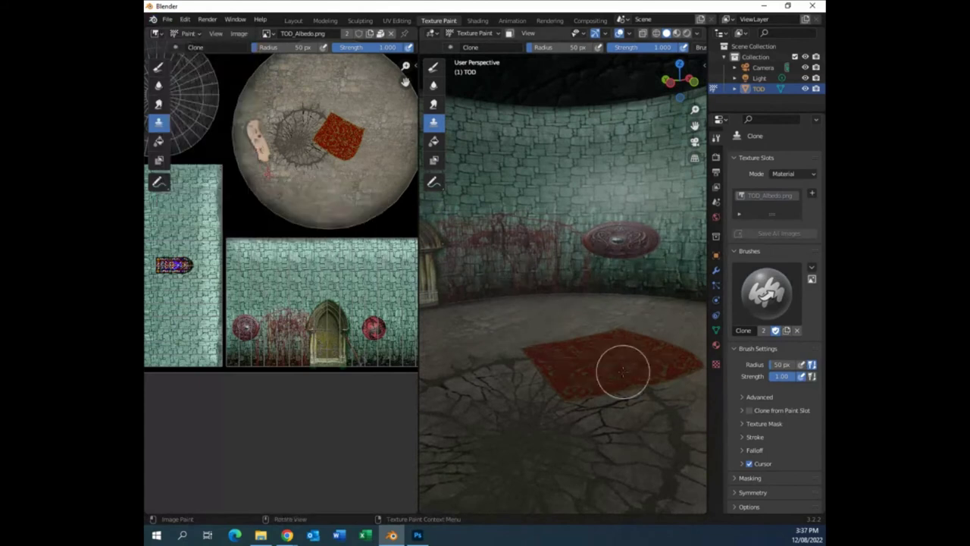
{"action": "scroll", "coordinate": [625, 375], "scroll_direction": "up", "scroll_amount": 2}
{"action": "middle_click_drag", "start_coordinate": [630, 385], "coordinate": [581, 357]}
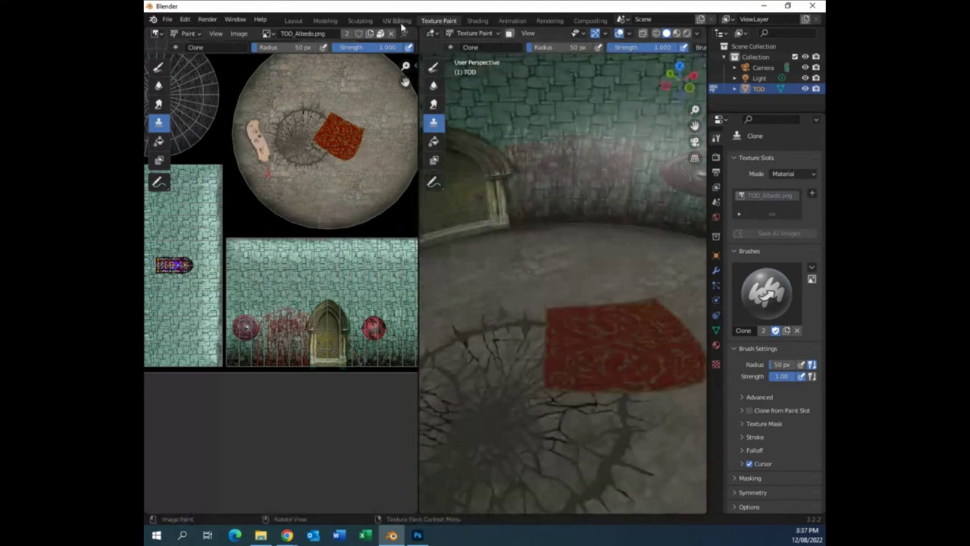
{"action": "middle_click_drag", "start_coordinate": [426, 151], "coordinate": [534, 326]}
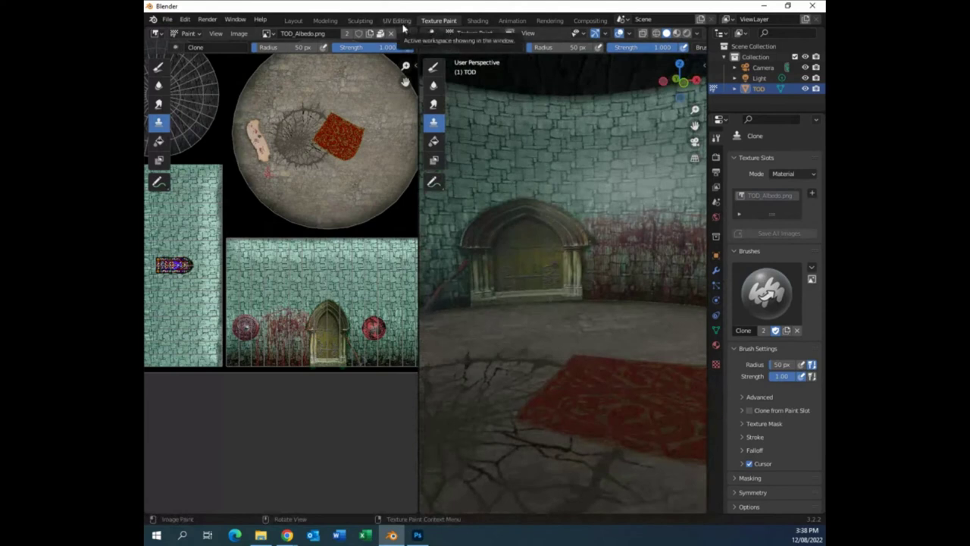
Open the Modeling workspace and show the whole room model in Material Preview shading.
{"action": "left_click", "coordinate": [325, 21]}
{"action": "scroll", "coordinate": [576, 261], "scroll_direction": "up", "scroll_amount": 5}
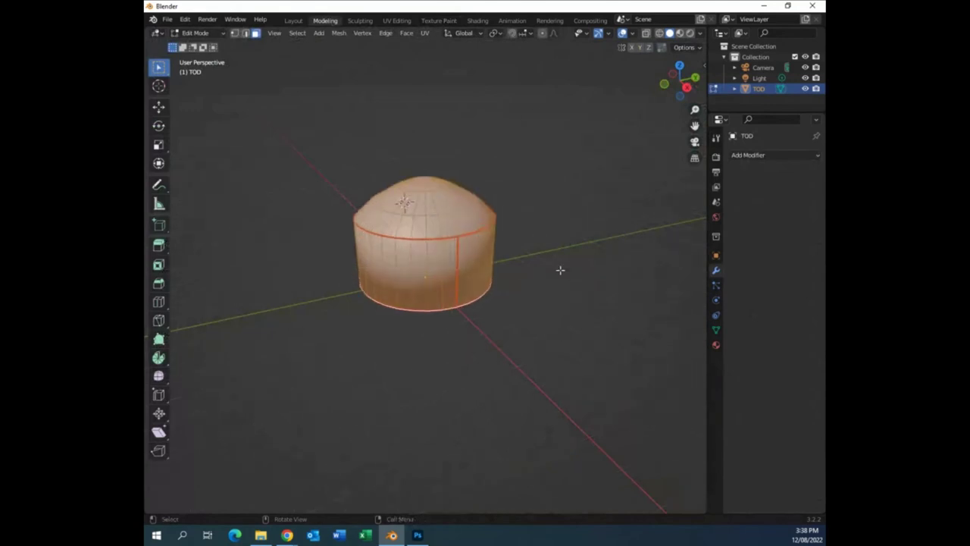
{"action": "scroll", "coordinate": [559, 261], "scroll_direction": "down", "scroll_amount": 5}
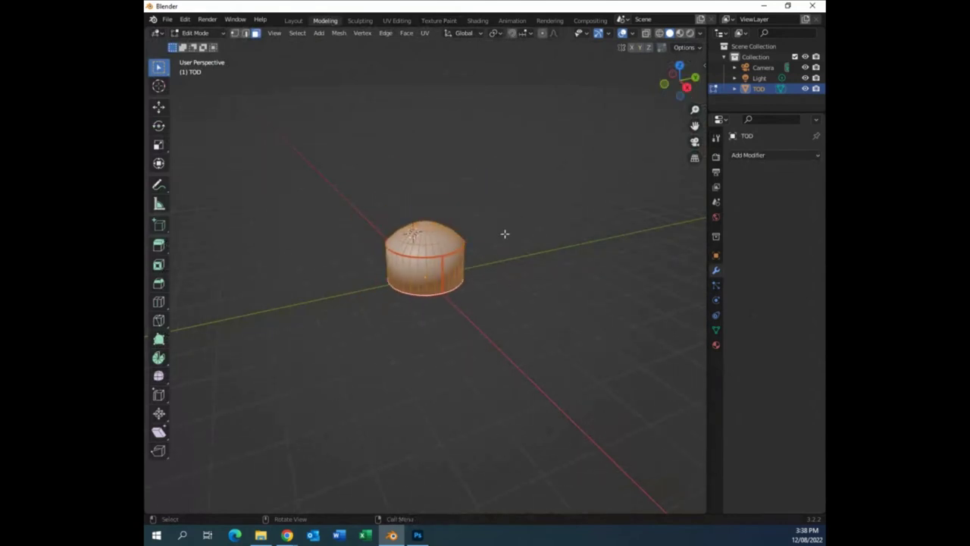
{"action": "scroll", "coordinate": [504, 234], "scroll_direction": "down", "scroll_amount": 2}
{"action": "middle_click_drag", "start_coordinate": [511, 243], "coordinate": [468, 261]}
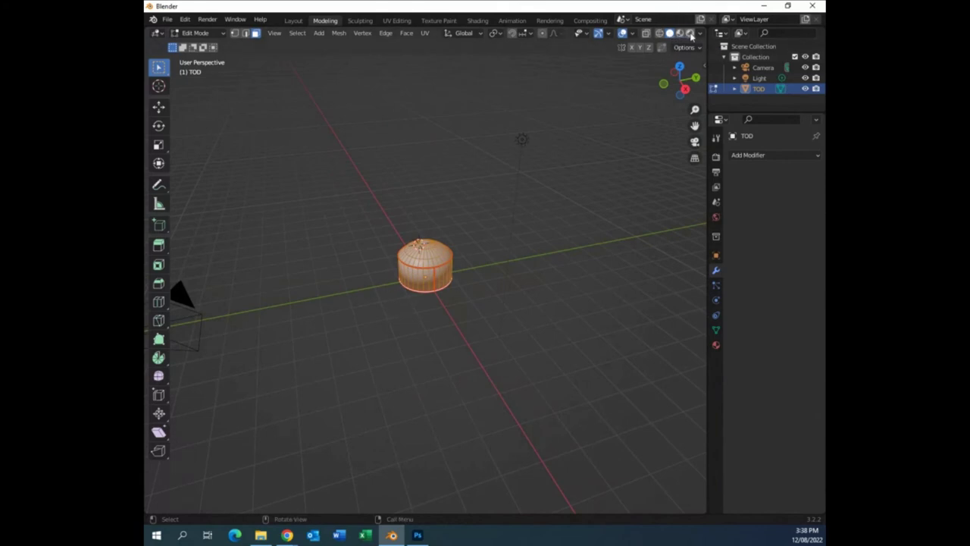
{"action": "left_click", "coordinate": [680, 33]}
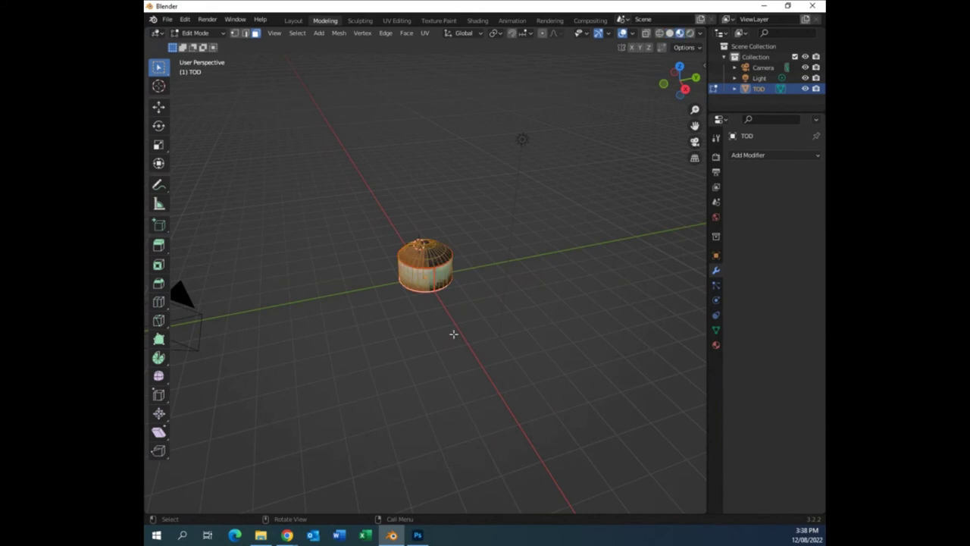
Switch the room model to Object Mode and set the viewport to Rendered shading.
{"action": "scroll", "coordinate": [453, 334], "scroll_direction": "up", "scroll_amount": 5}
{"action": "middle_click_drag", "start_coordinate": [493, 335], "coordinate": [514, 369]}
{"action": "key", "text": "Tab"}
{"action": "left_click", "coordinate": [687, 34]}
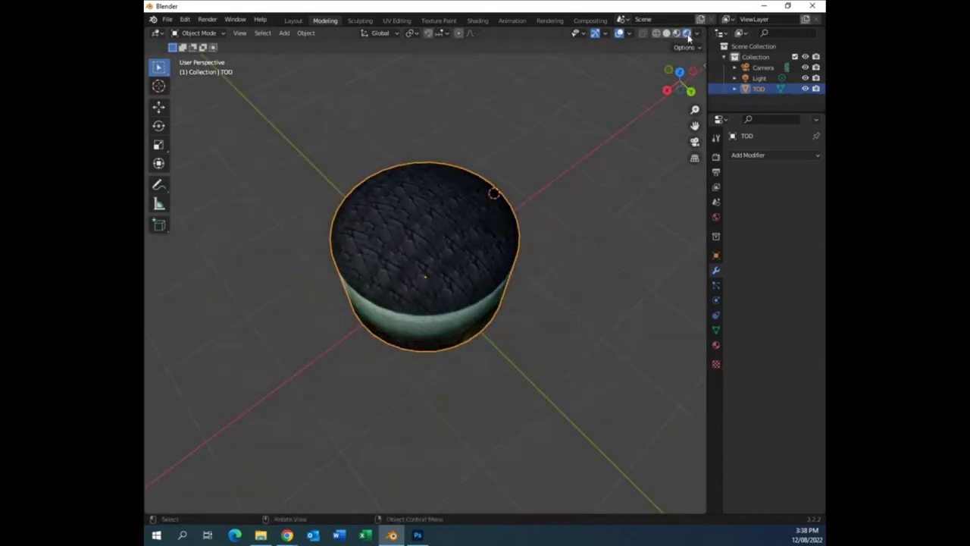
Compare the outside of the room model in Material Preview and Rendered shading, ending in Rendered.
{"action": "scroll", "coordinate": [558, 297], "scroll_direction": "up", "scroll_amount": 4}
{"action": "middle_click_drag", "start_coordinate": [558, 296], "coordinate": [558, 232]}
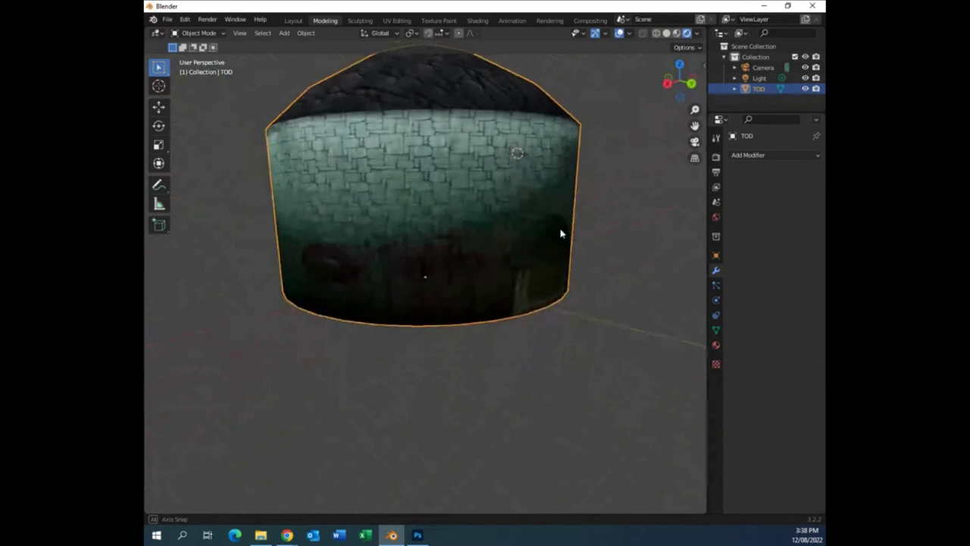
{"action": "scroll", "coordinate": [559, 241], "scroll_direction": "down", "scroll_amount": 2}
{"action": "scroll", "coordinate": [561, 241], "scroll_direction": "down", "scroll_amount": 4}
{"action": "scroll", "coordinate": [554, 246], "scroll_direction": "up", "scroll_amount": 1}
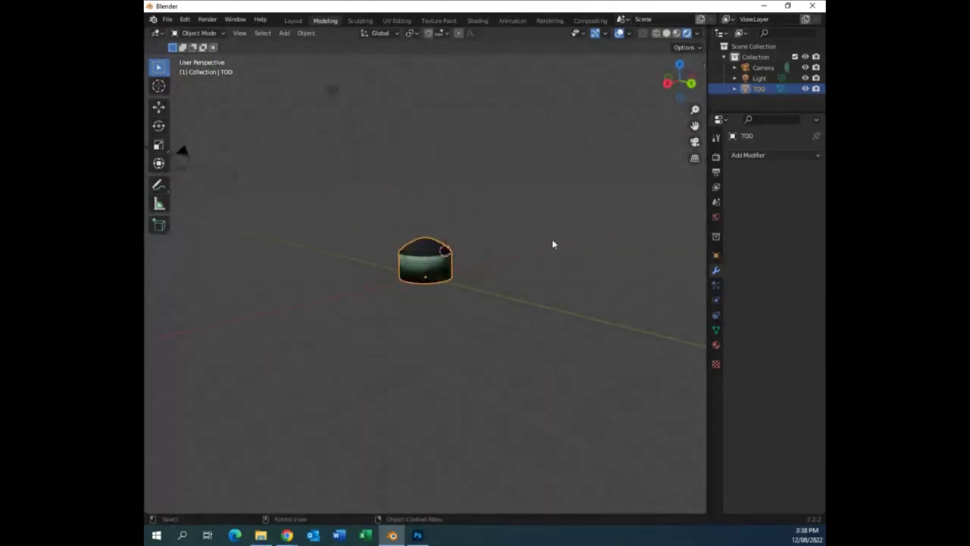
{"action": "left_click", "coordinate": [676, 34]}
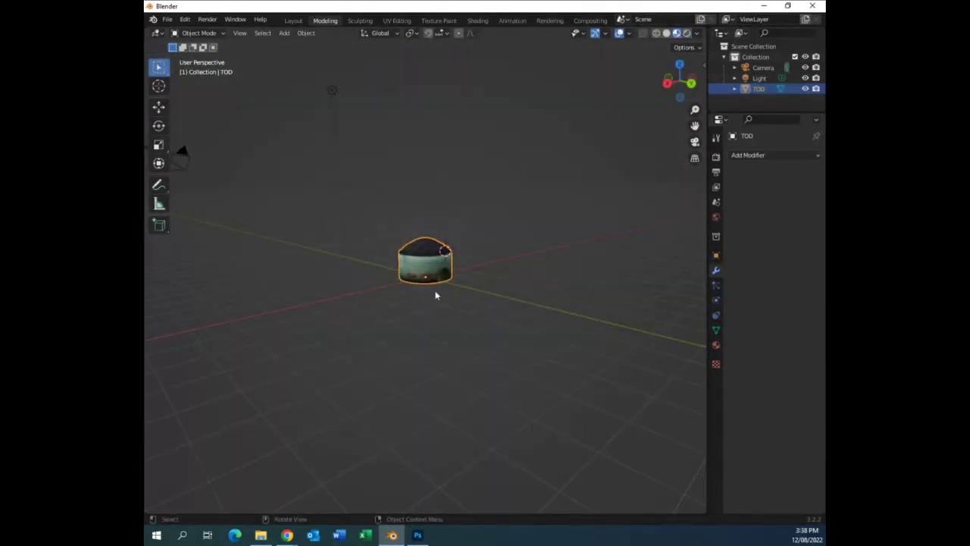
{"action": "scroll", "coordinate": [485, 284], "scroll_direction": "up", "scroll_amount": 5}
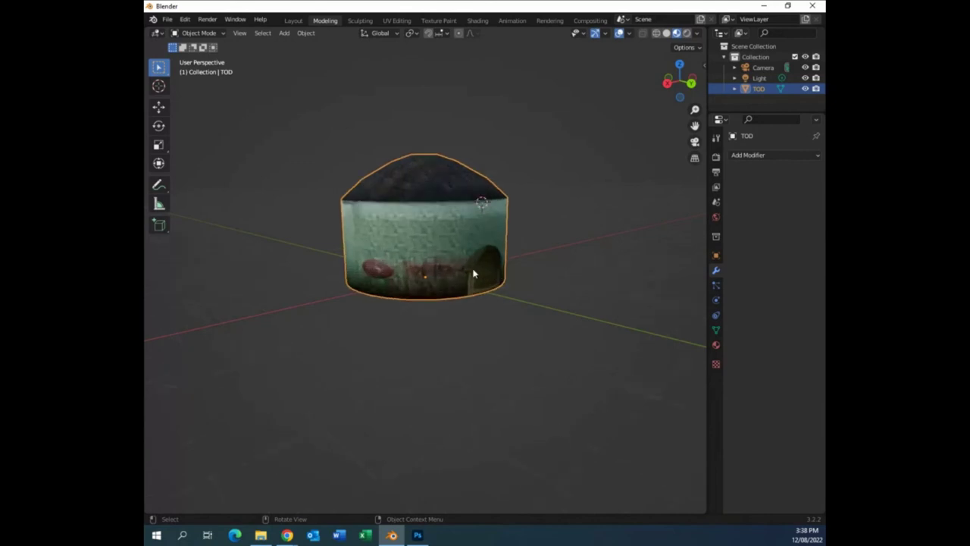
{"action": "middle_click_drag", "start_coordinate": [489, 292], "coordinate": [549, 333]}
{"action": "left_click", "coordinate": [686, 33]}
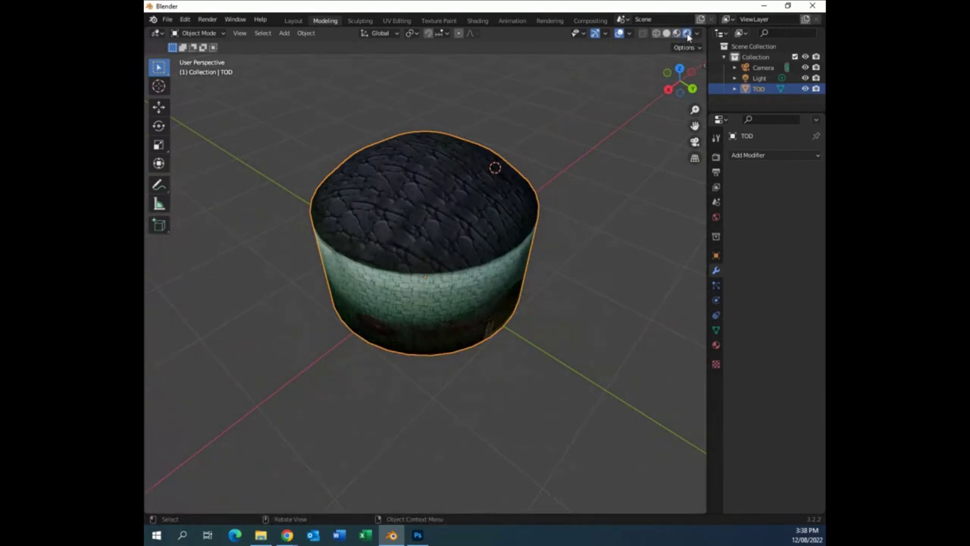
Select the TOD room model, snap the 3D cursor to it and frame the room in the view.
{"action": "scroll", "coordinate": [516, 282], "scroll_direction": "down", "scroll_amount": 4}
{"action": "middle_click_drag", "start_coordinate": [501, 301], "coordinate": [568, 220]}
{"action": "scroll", "coordinate": [545, 158], "scroll_direction": "up", "scroll_amount": 1}
{"action": "scroll", "coordinate": [545, 174], "scroll_direction": "down", "scroll_amount": 3}
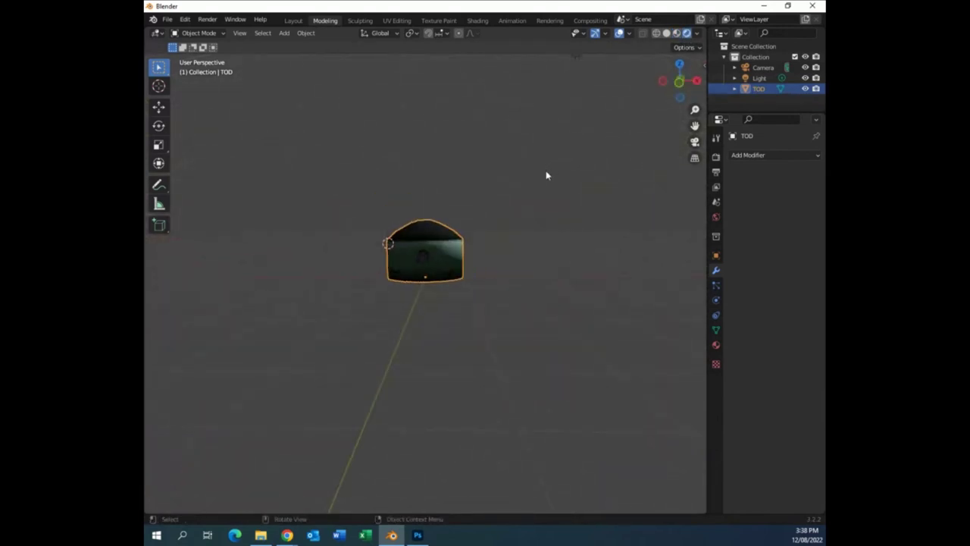
{"action": "middle_click_drag", "start_coordinate": [497, 250], "coordinate": [334, 407]}
{"action": "left_click", "coordinate": [329, 407]}
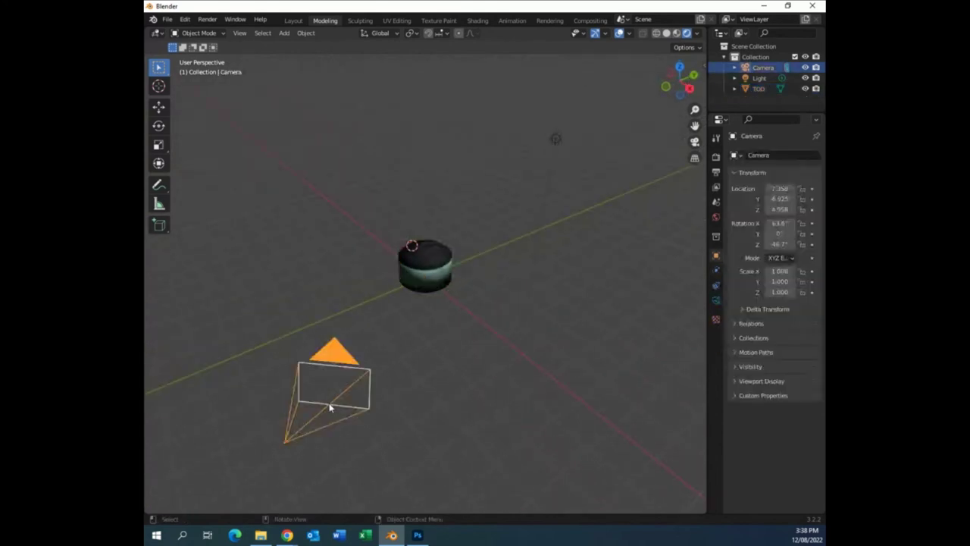
{"action": "left_click", "coordinate": [436, 288]}
{"action": "middle_click_drag", "start_coordinate": [436, 288], "coordinate": [447, 331]}
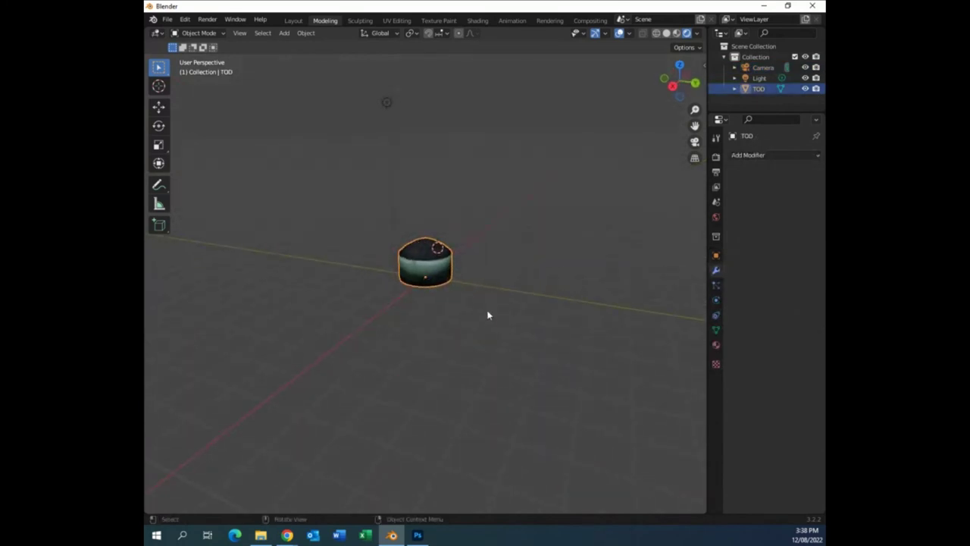
{"action": "key", "text": "shift+s"}
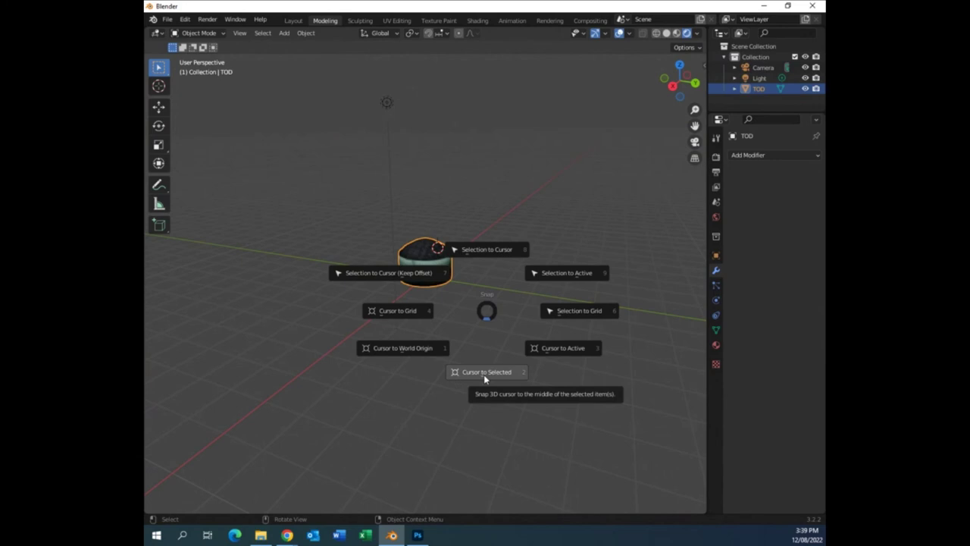
{"action": "left_click", "coordinate": [483, 372]}
{"action": "key", "text": "KP_Decimal"}
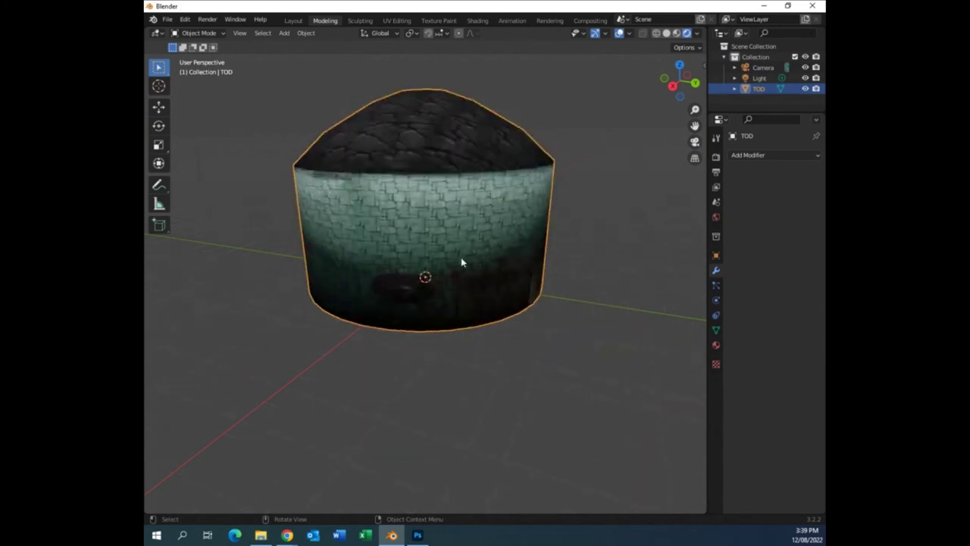
Select the scene camera and snap it to the 3D cursor at the room's origin.
{"action": "middle_click_drag", "start_coordinate": [490, 275], "coordinate": [334, 282]}
{"action": "scroll", "coordinate": [440, 295], "scroll_direction": "down", "scroll_amount": 5}
{"action": "scroll", "coordinate": [480, 336], "scroll_direction": "down", "scroll_amount": 3}
{"action": "scroll", "coordinate": [334, 282], "scroll_direction": "down", "scroll_amount": 3}
{"action": "left_click", "coordinate": [310, 245]}
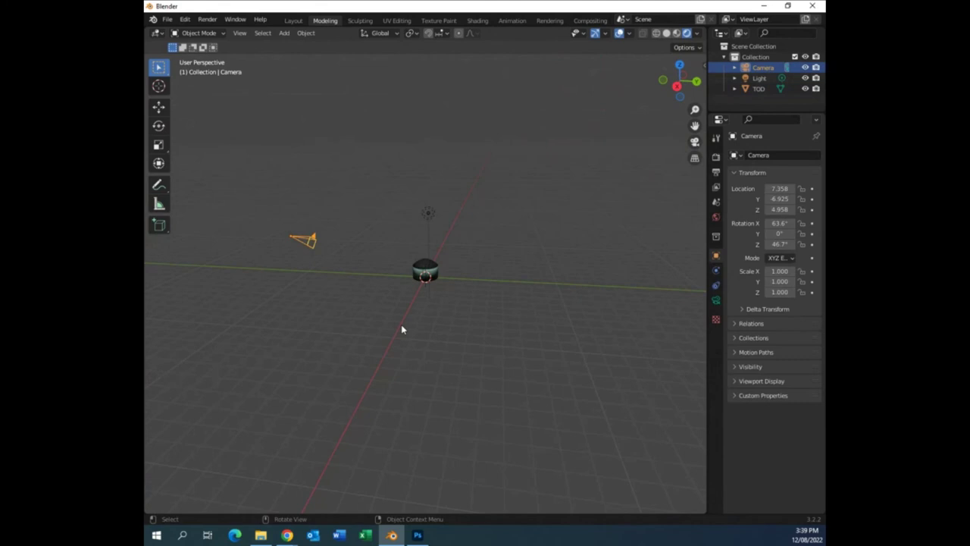
{"action": "key", "text": "shift+s"}
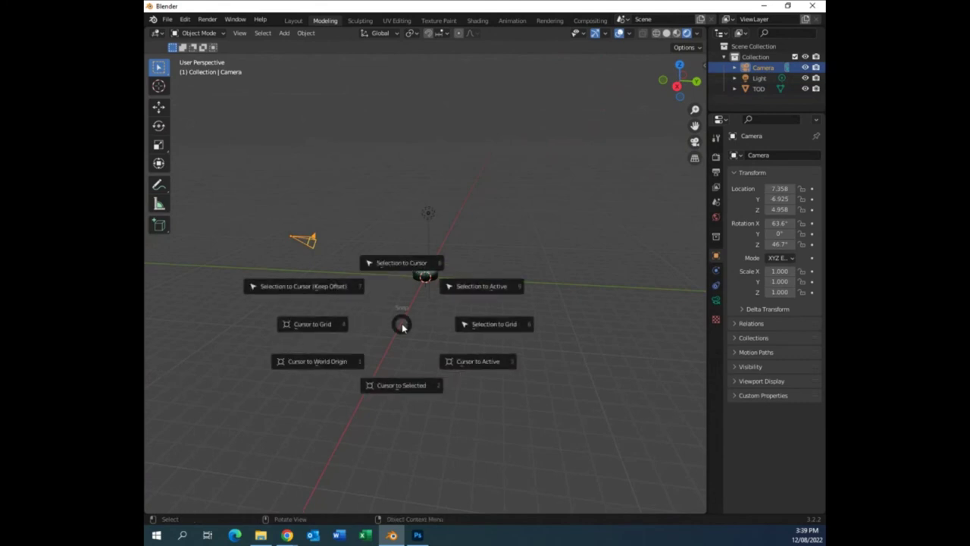
{"action": "left_click", "coordinate": [401, 270]}
Set the camera's rotation to 0° on Z and 90° on X so it faces the wall horizontally.
{"action": "middle_click_drag", "start_coordinate": [457, 372], "coordinate": [419, 341]}
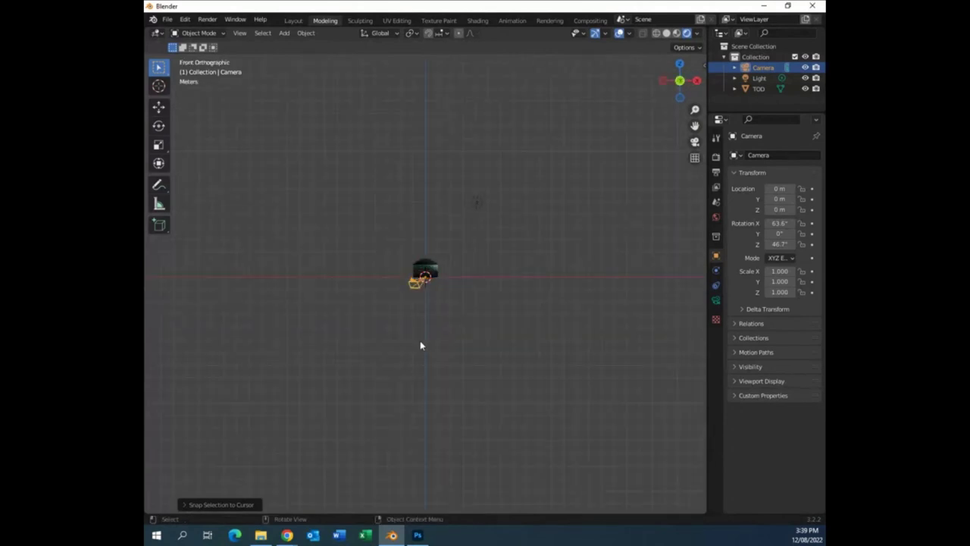
{"action": "scroll", "coordinate": [658, 141], "scroll_direction": "up", "scroll_amount": 8}
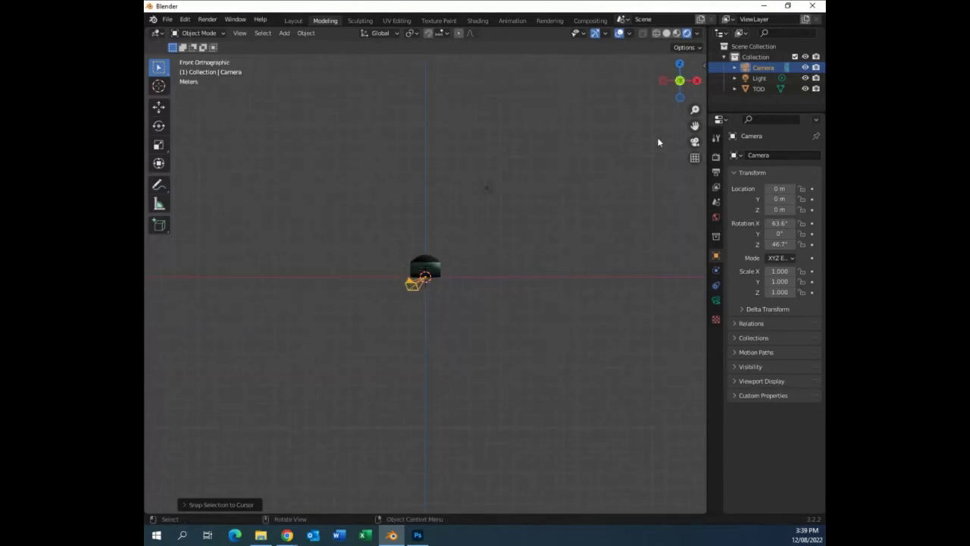
{"action": "left_click", "coordinate": [703, 65]}
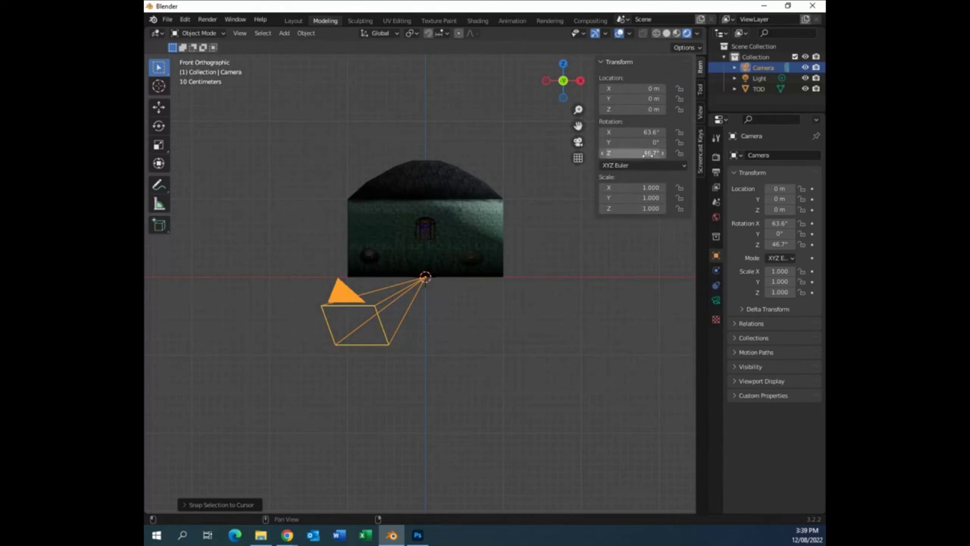
{"action": "left_click", "coordinate": [648, 153]}
{"action": "type", "text": "0"}
{"action": "key", "text": "Return"}
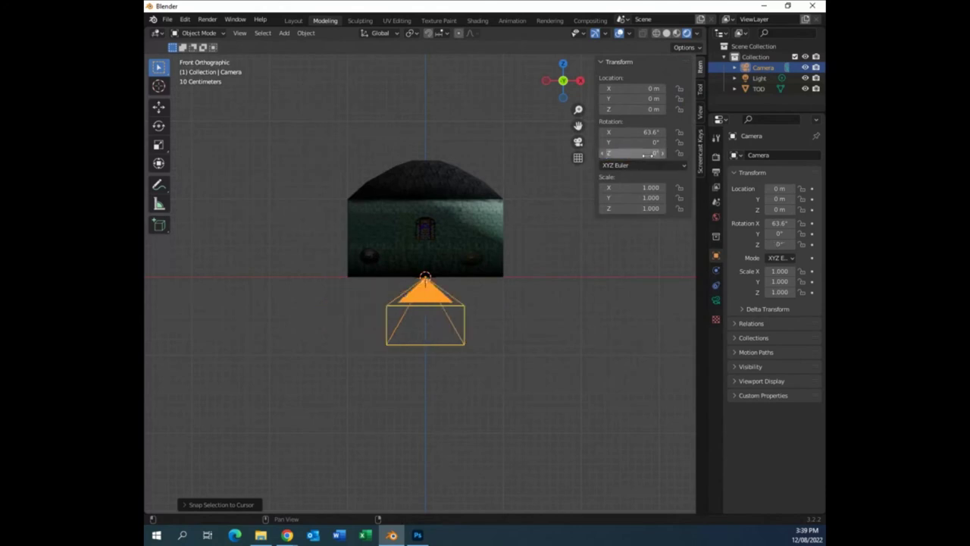
{"action": "left_click", "coordinate": [642, 133]}
{"action": "type", "text": "90"}
{"action": "key", "text": "Return"}
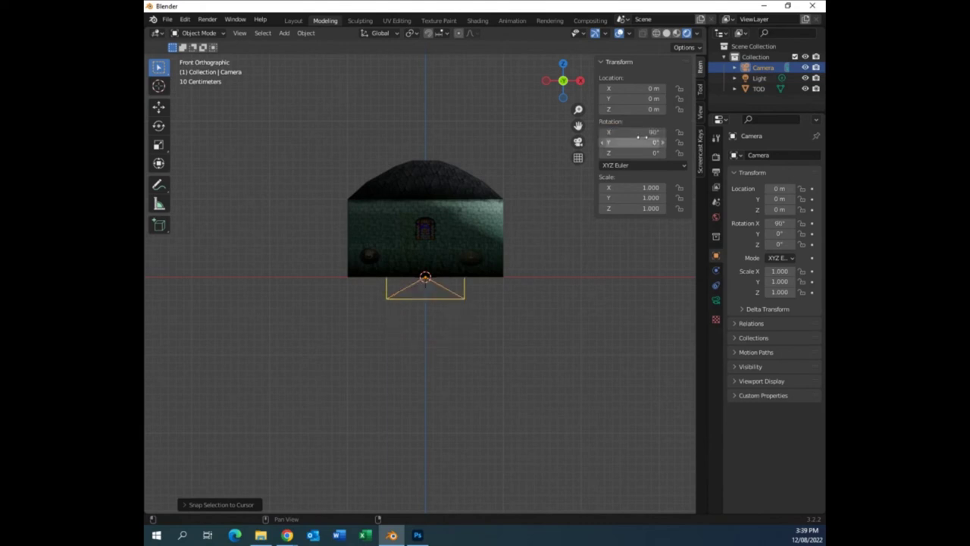
Raise the camera about 0.2 m along Z inside the room and check its view of the door.
{"action": "middle_click_drag", "start_coordinate": [533, 345], "coordinate": [457, 377]}
{"action": "scroll", "coordinate": [519, 375], "scroll_direction": "up", "scroll_amount": 8}
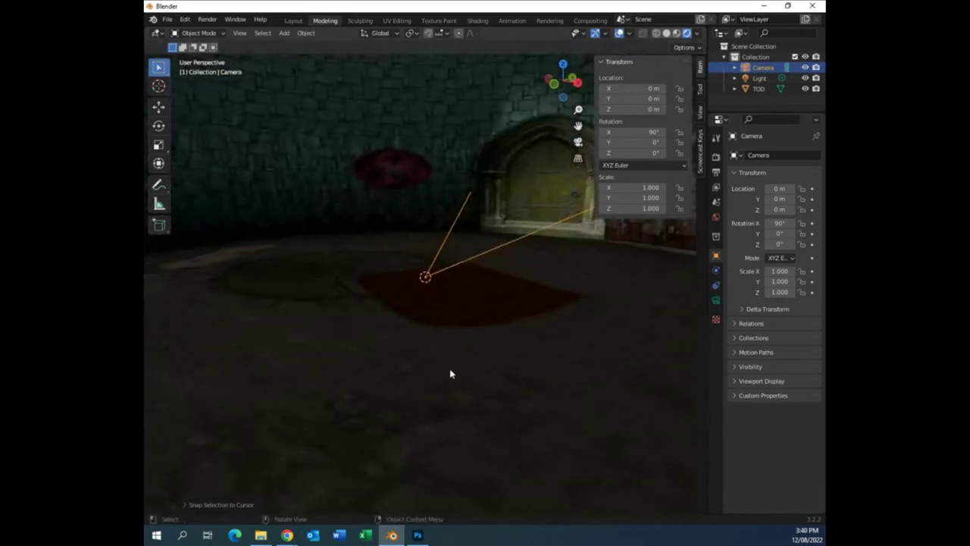
{"action": "key", "text": "g"}
{"action": "key", "text": "z"}
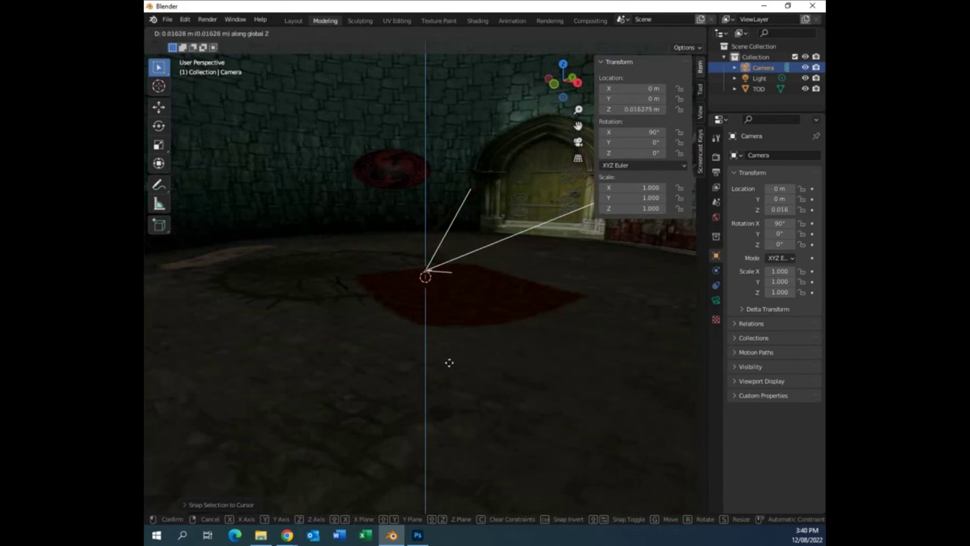
{"action": "left_click", "coordinate": [444, 289]}
{"action": "key", "text": "KP_0"}
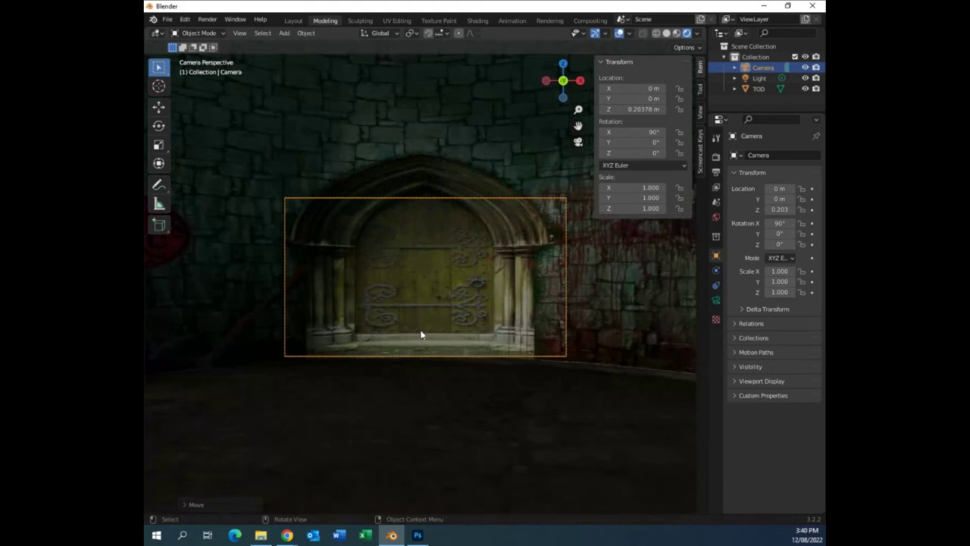
{"action": "middle_click_drag", "start_coordinate": [467, 394], "coordinate": [490, 397]}
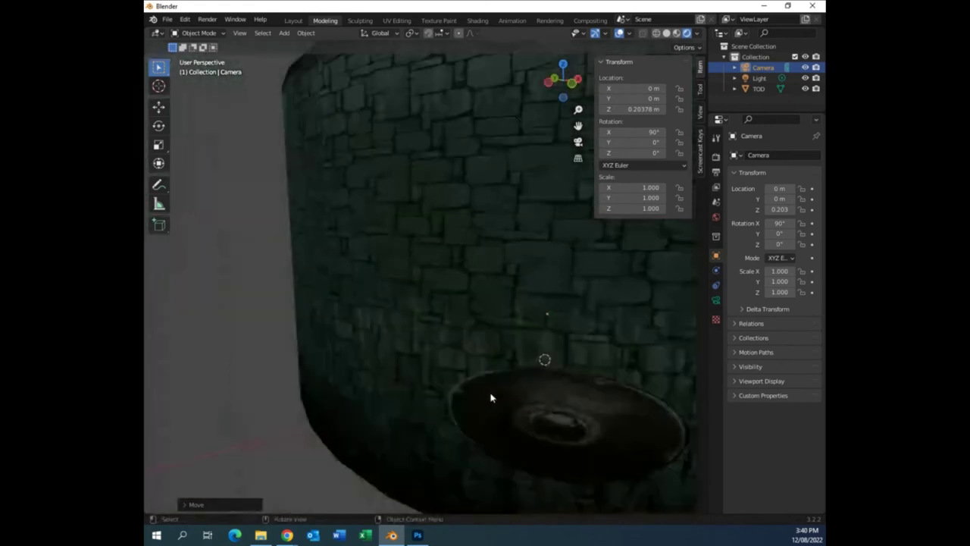
{"action": "scroll", "coordinate": [491, 397], "scroll_direction": "down", "scroll_amount": 5}
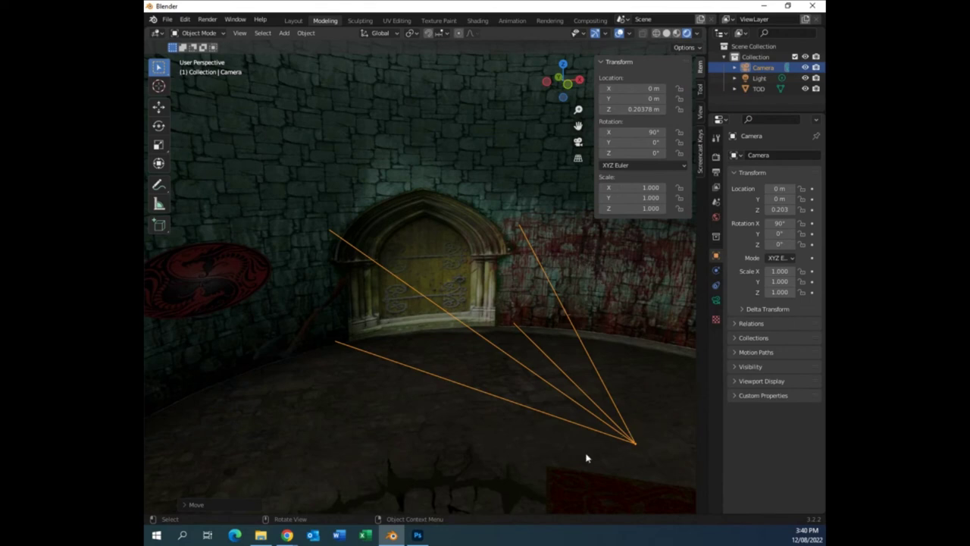
{"action": "mouse_move", "coordinate": [584, 457]}
{"action": "middle_mouse_down"}
{"action": "mouse_move", "coordinate": [595, 446]}
{"action": "mouse_move", "coordinate": [675, 455]}
{"action": "mouse_move", "coordinate": [593, 453]}
{"action": "mouse_move", "coordinate": [575, 424]}
{"action": "mouse_move", "coordinate": [545, 431]}
{"action": "mouse_move", "coordinate": [550, 465]}
{"action": "mouse_move", "coordinate": [599, 448]}
{"action": "middle_mouse_up"}
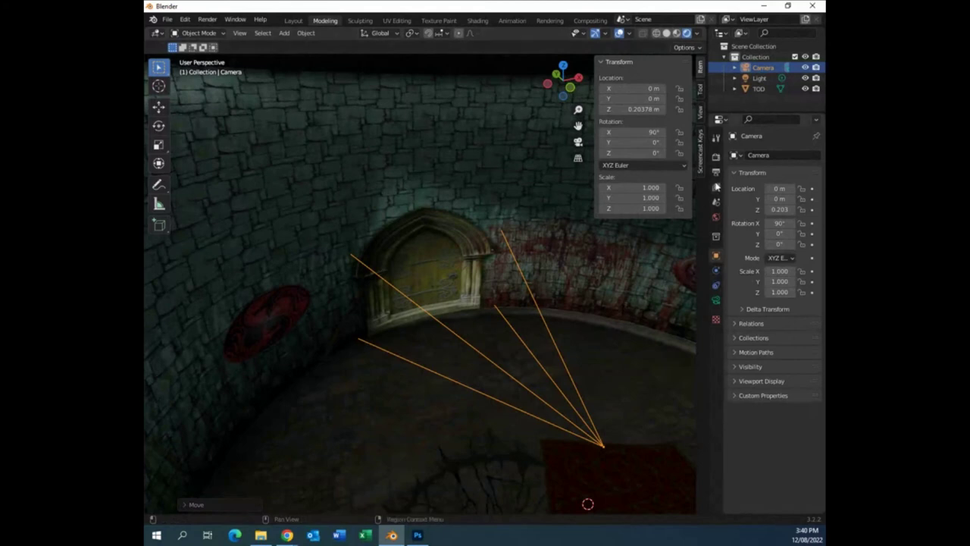
Try Cycles as the render engine for the room scene and return to Eevee.
{"action": "left_click", "coordinate": [716, 156]}
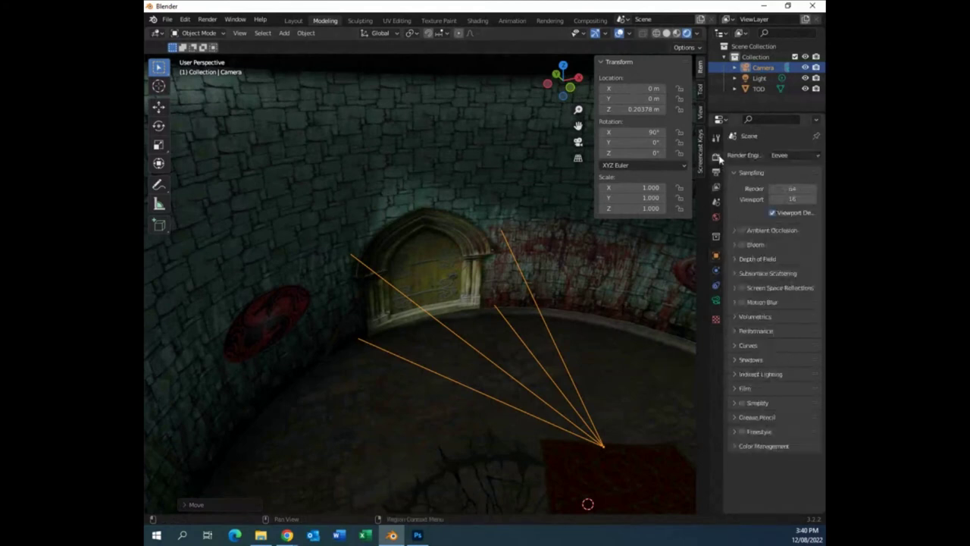
{"action": "left_click", "coordinate": [793, 155]}
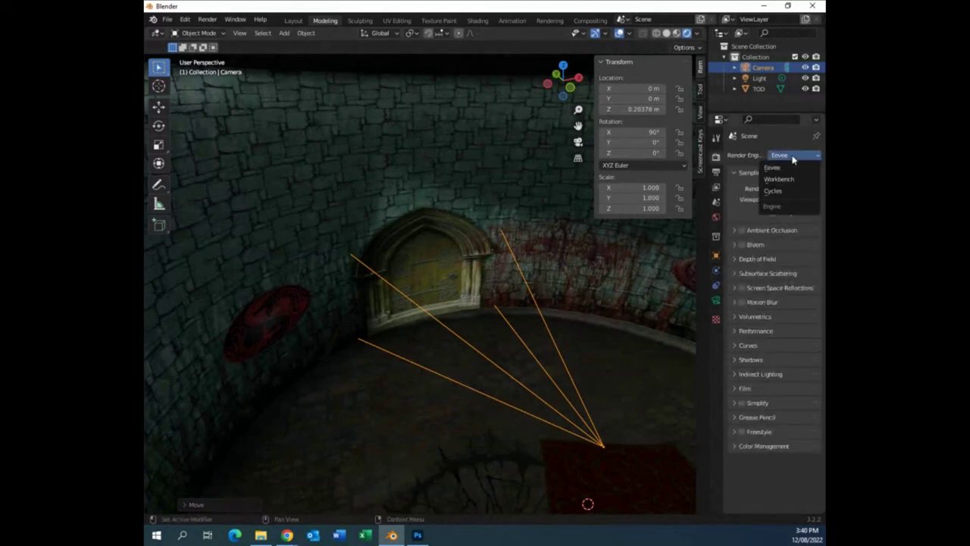
{"action": "left_click", "coordinate": [786, 194]}
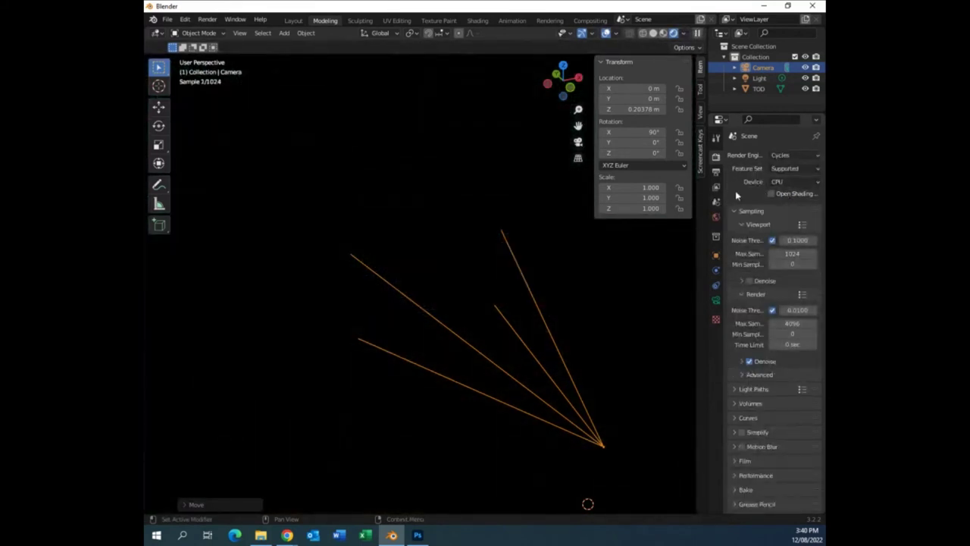
{"action": "left_click", "coordinate": [803, 158]}
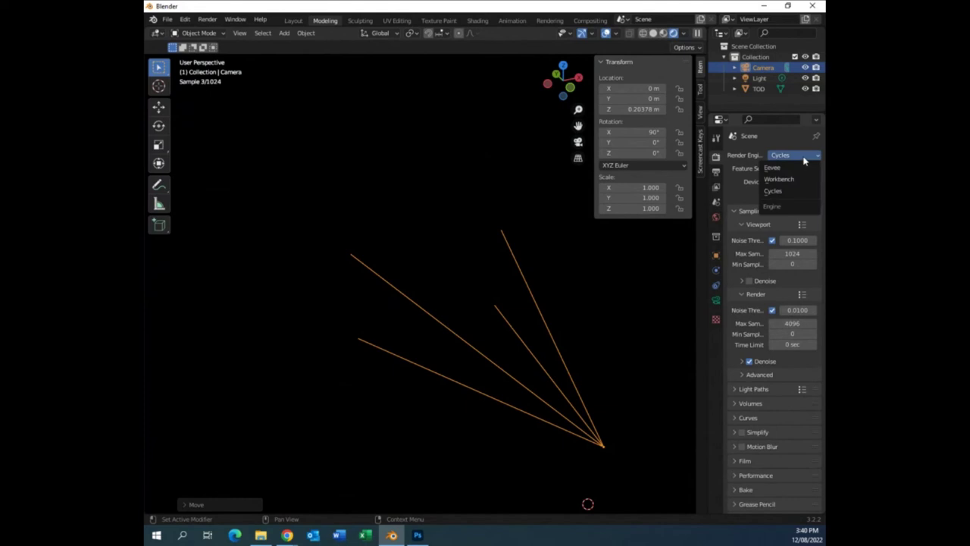
{"action": "left_click", "coordinate": [795, 170]}
Select the scene light above the room and snap it to the 3D cursor.
{"action": "scroll", "coordinate": [416, 351], "scroll_direction": "down", "scroll_amount": 10}
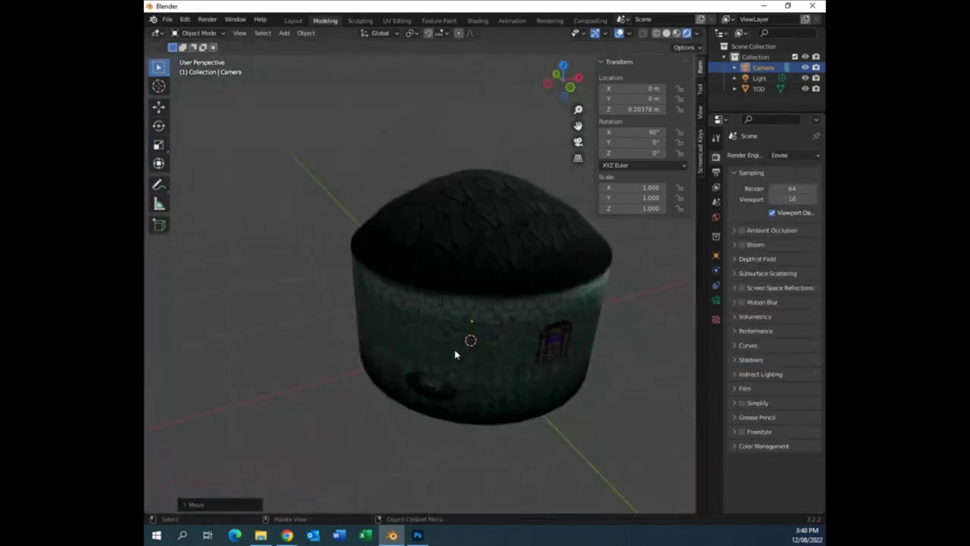
{"action": "scroll", "coordinate": [399, 337], "scroll_direction": "down", "scroll_amount": 3}
{"action": "middle_click_drag", "start_coordinate": [399, 336], "coordinate": [471, 184]}
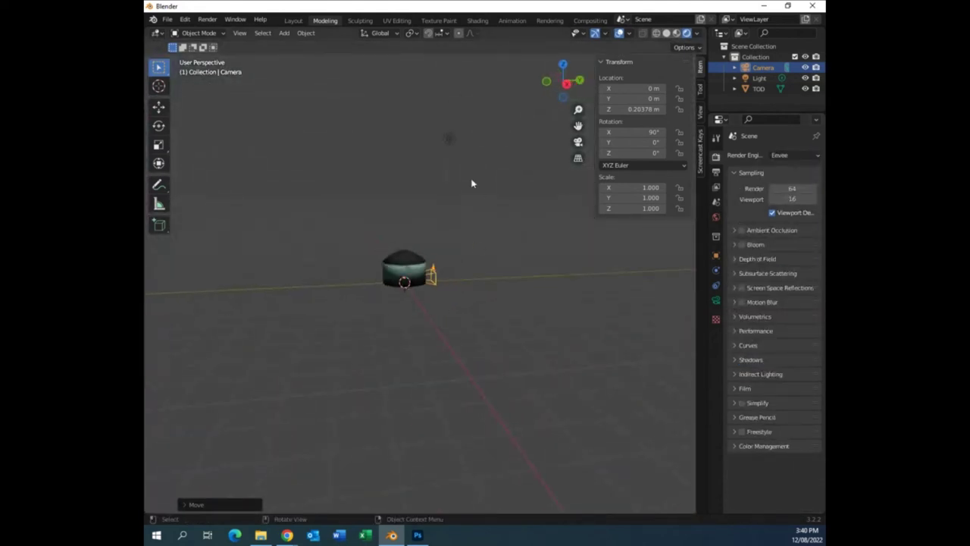
{"action": "left_click", "coordinate": [453, 143]}
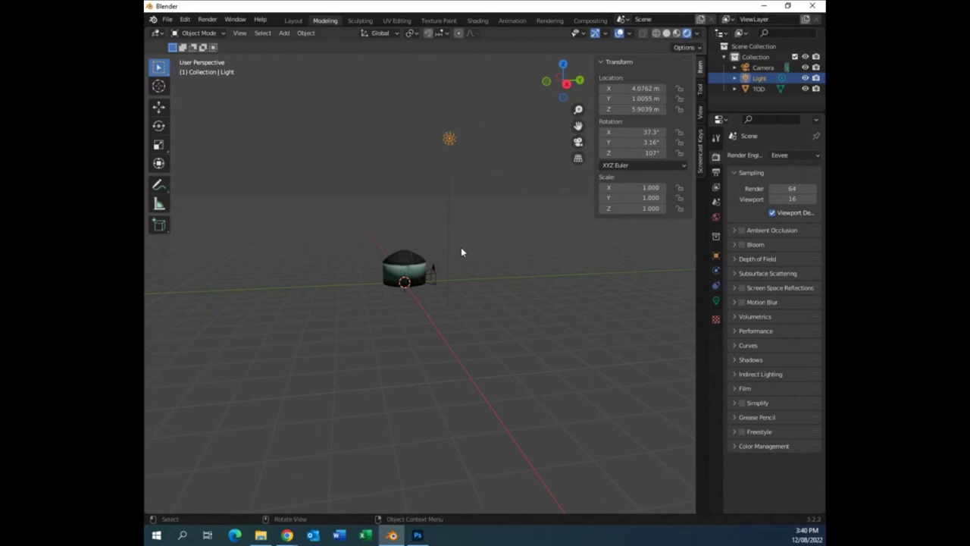
{"action": "key", "text": "shift+s"}
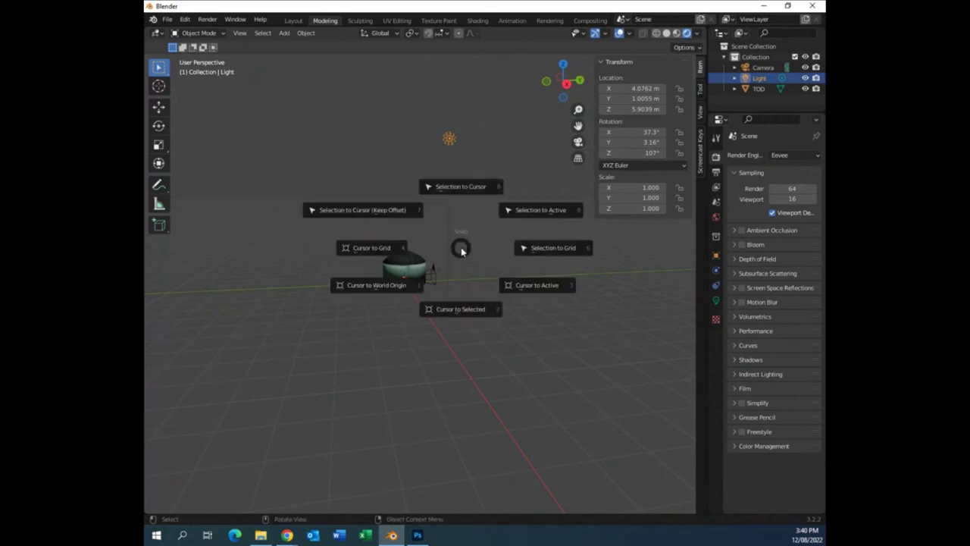
{"action": "left_click", "coordinate": [469, 206]}
Raise the light about 1.07 m straight up along Z so it sits near the room's ceiling.
{"action": "scroll", "coordinate": [429, 343], "scroll_direction": "up", "scroll_amount": 6}
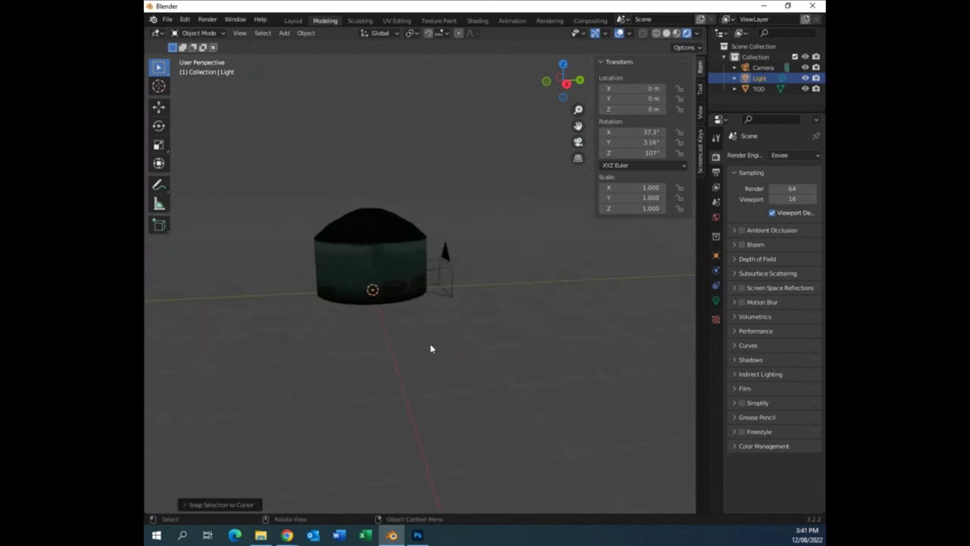
{"action": "middle_click_drag", "start_coordinate": [416, 352], "coordinate": [398, 339]}
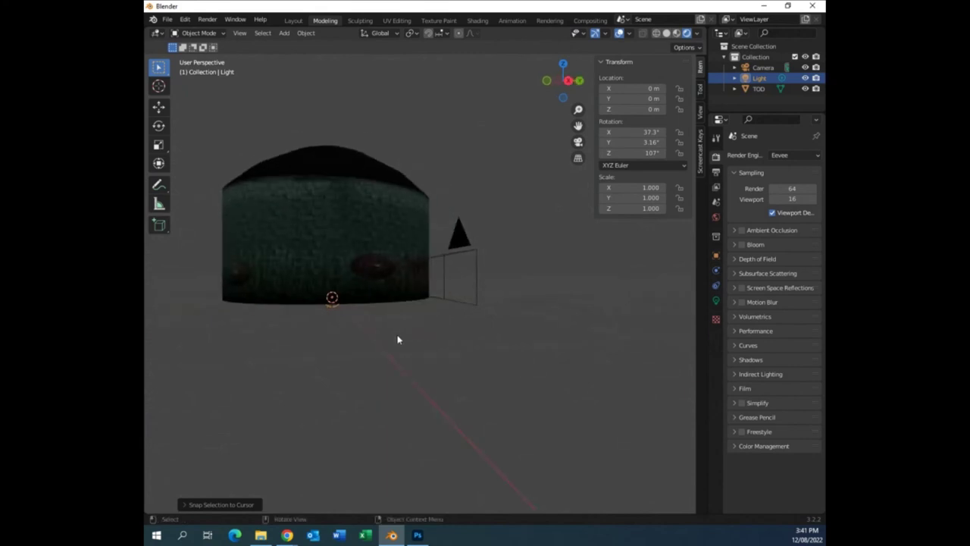
{"action": "key", "text": "KP_1"}
{"action": "key", "text": "KP_3"}
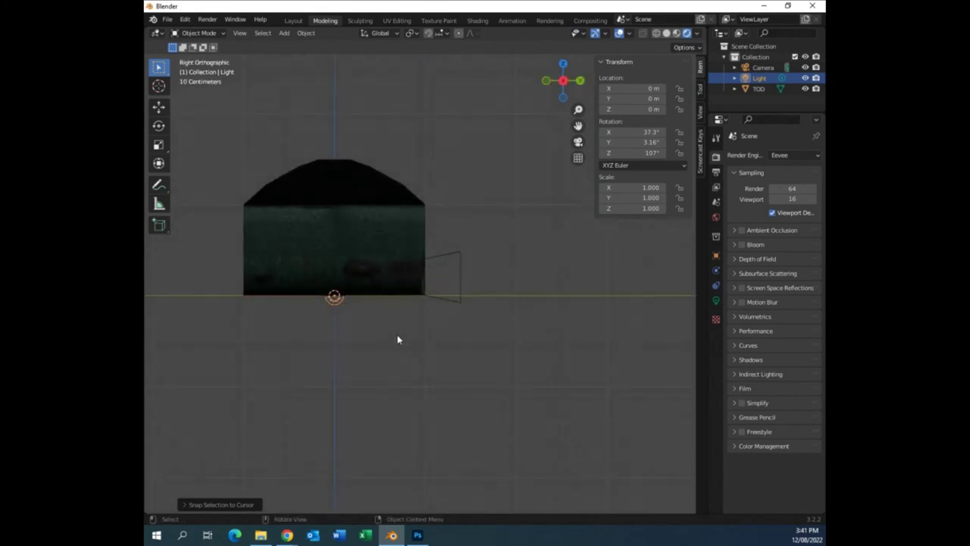
{"action": "key", "text": "g"}
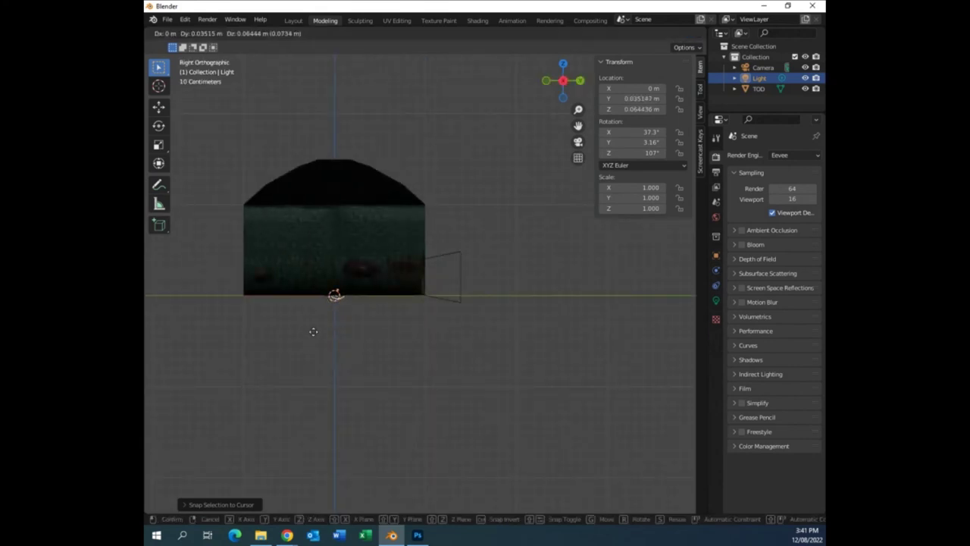
{"action": "key", "text": "z"}
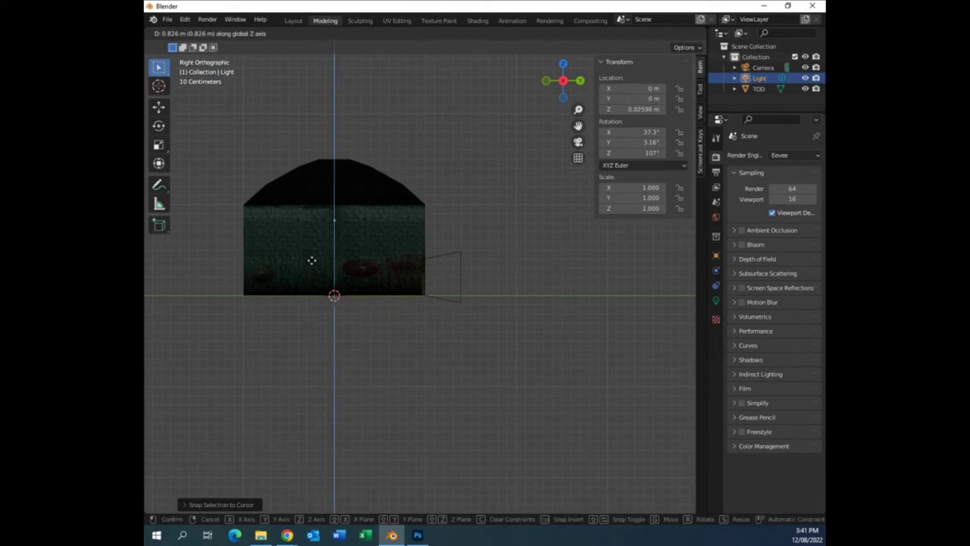
{"action": "left_click", "coordinate": [313, 245]}
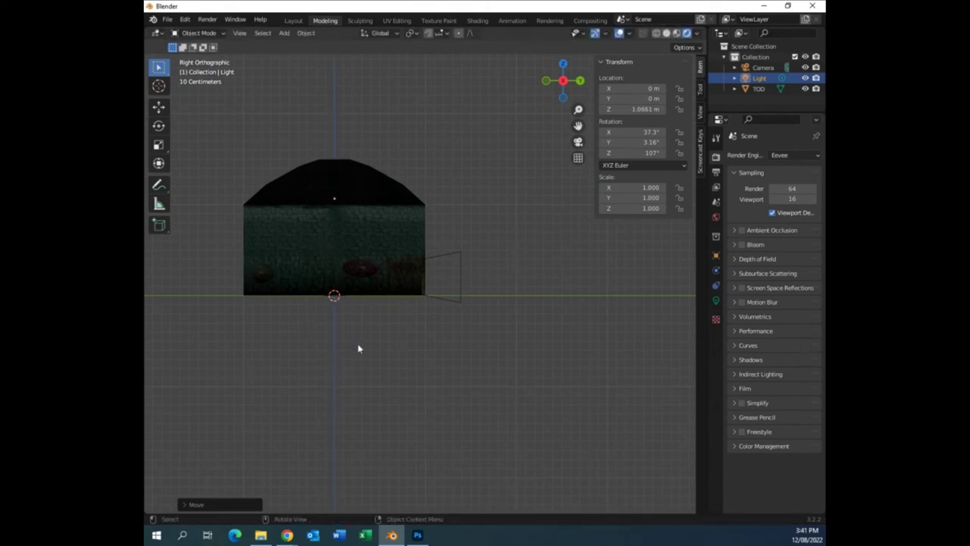
Try a power of 100 W for the light inside the room and settle on 50 W.
{"action": "scroll", "coordinate": [360, 346], "scroll_direction": "up", "scroll_amount": 4}
{"action": "middle_click_drag", "start_coordinate": [359, 347], "coordinate": [530, 363]}
{"action": "scroll", "coordinate": [434, 368], "scroll_direction": "down", "scroll_amount": 5}
{"action": "scroll", "coordinate": [481, 384], "scroll_direction": "up", "scroll_amount": 5}
{"action": "scroll", "coordinate": [478, 384], "scroll_direction": "down", "scroll_amount": 5}
{"action": "left_click", "coordinate": [716, 301]}
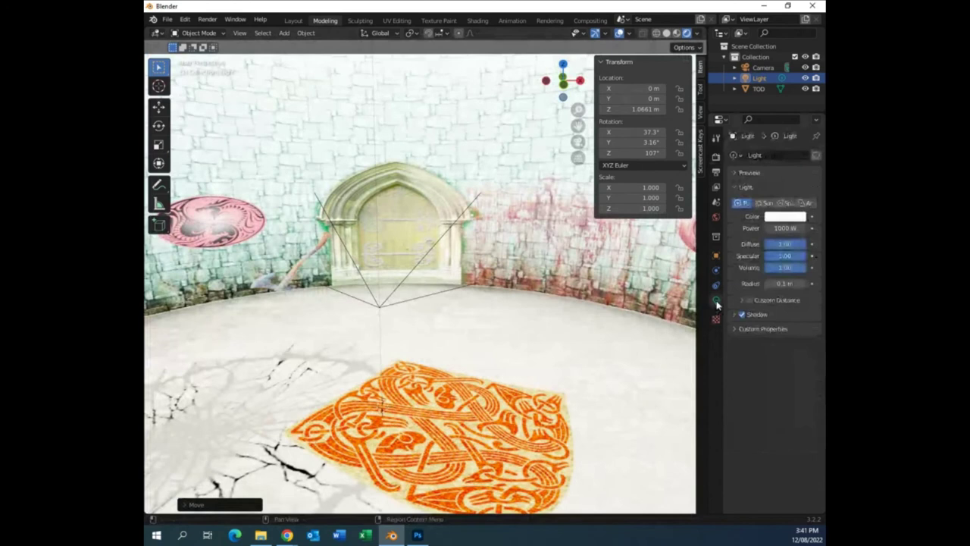
{"action": "left_click", "coordinate": [776, 229]}
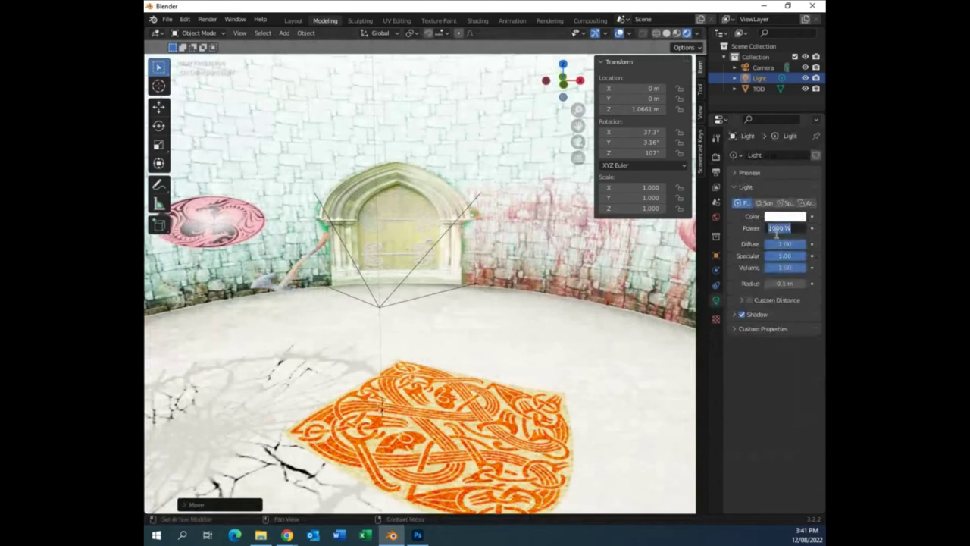
{"action": "type", "text": "1"}
{"action": "key", "text": "Return"}
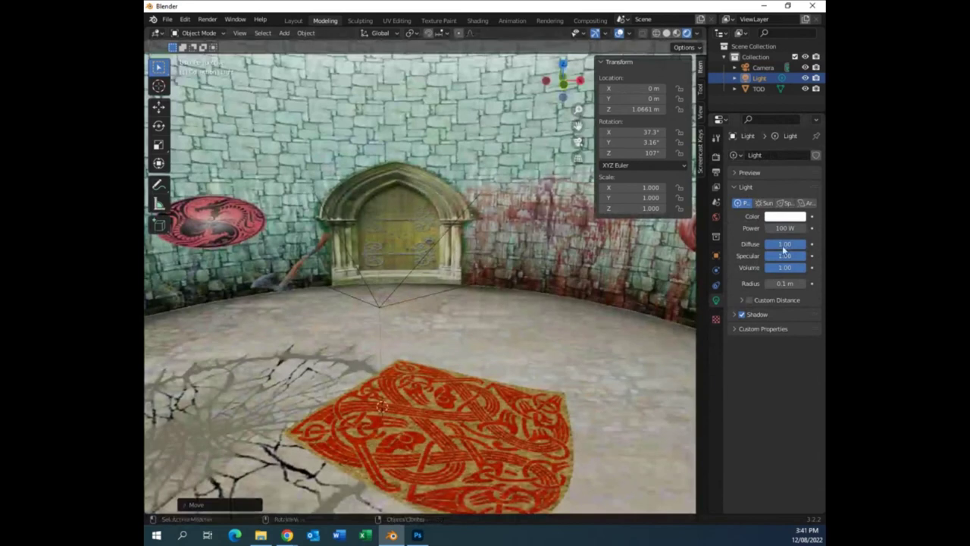
{"action": "left_click", "coordinate": [780, 228]}
{"action": "type", "text": "50"}
{"action": "key", "text": "Return"}
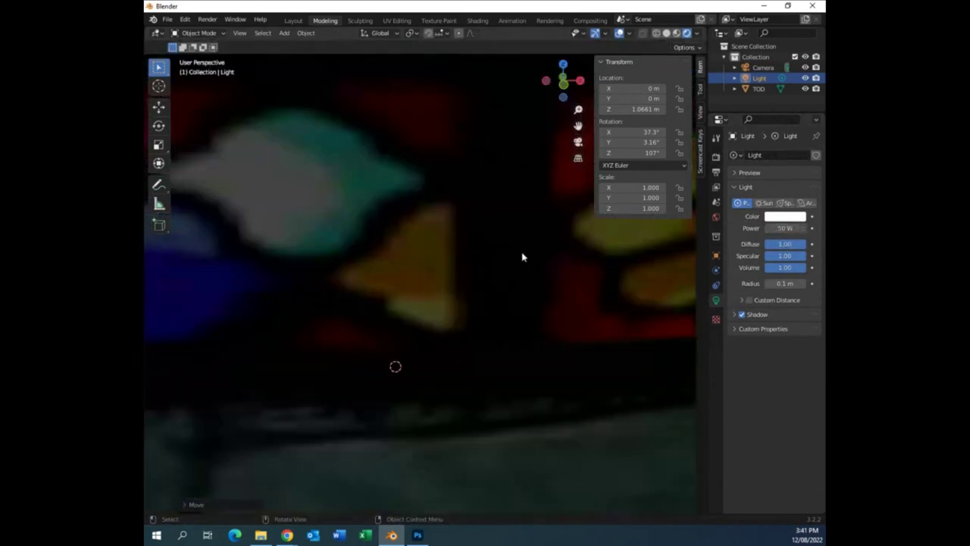
Select the camera inside the room and set the scene's render engine to Cycles with the Experimental feature set.
{"action": "middle_click_drag", "start_coordinate": [522, 257], "coordinate": [422, 288]}
{"action": "left_click", "coordinate": [423, 287]}
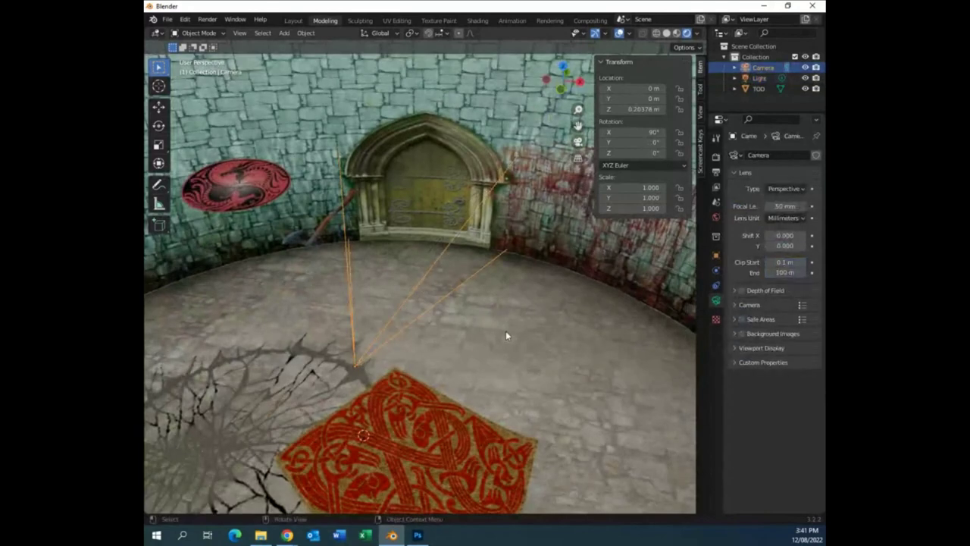
{"action": "left_click", "coordinate": [716, 159]}
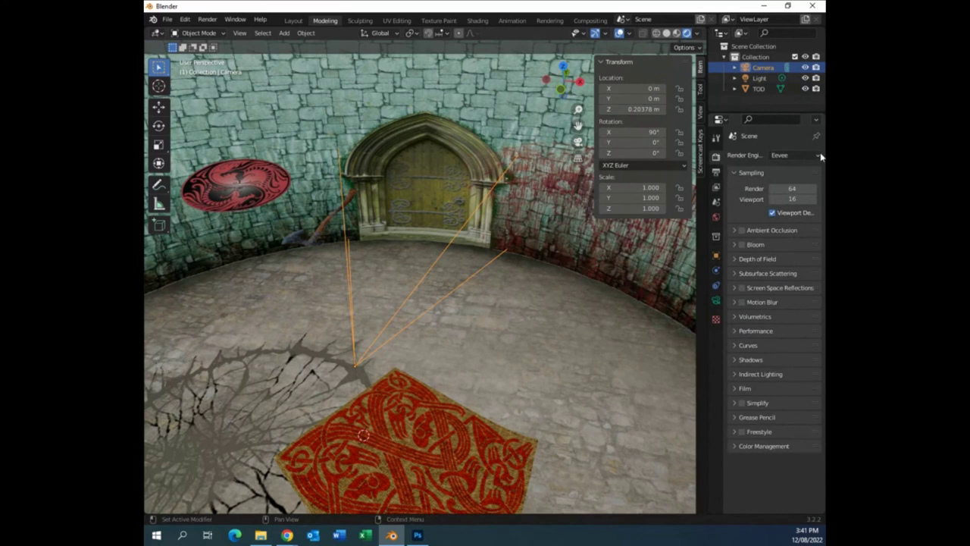
{"action": "left_click", "coordinate": [788, 156]}
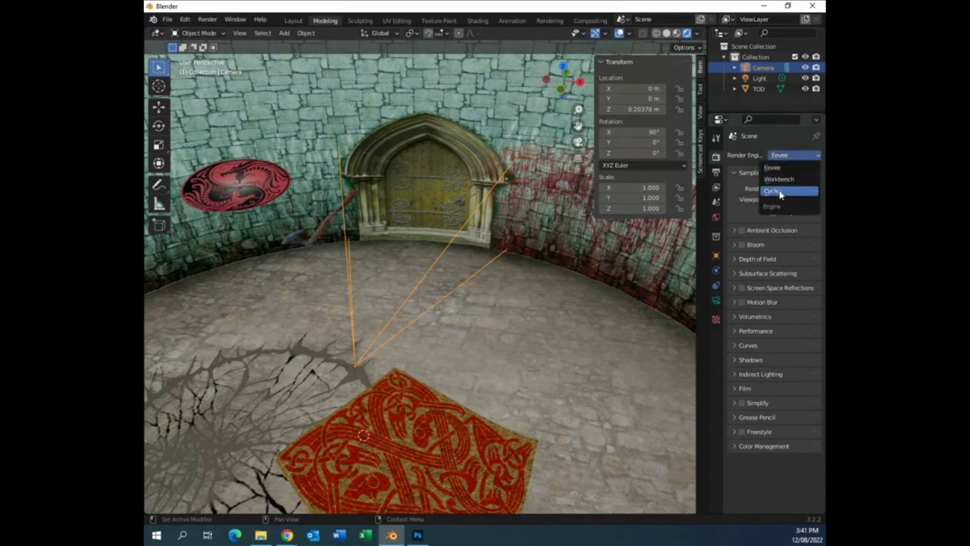
{"action": "left_click", "coordinate": [781, 193]}
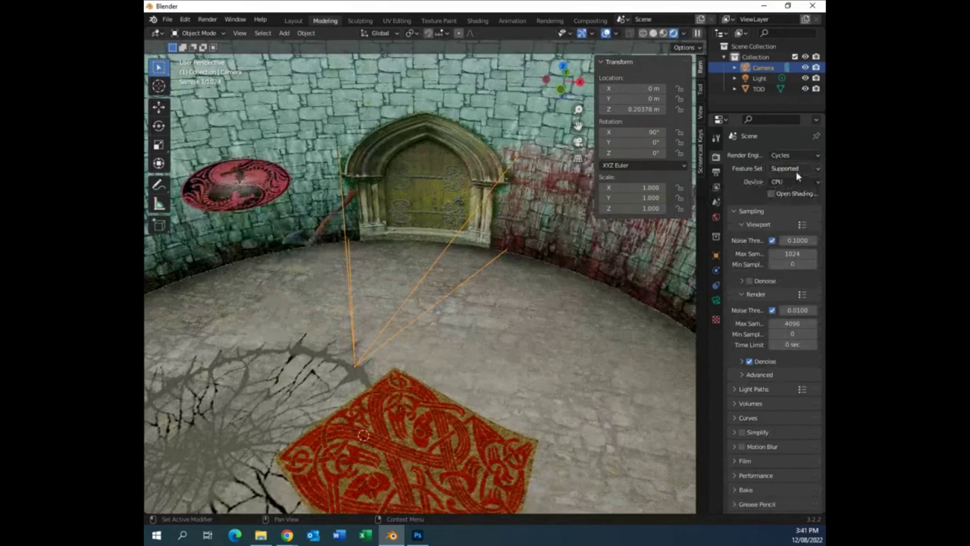
{"action": "left_click", "coordinate": [796, 168]}
{"action": "left_click", "coordinate": [792, 191]}
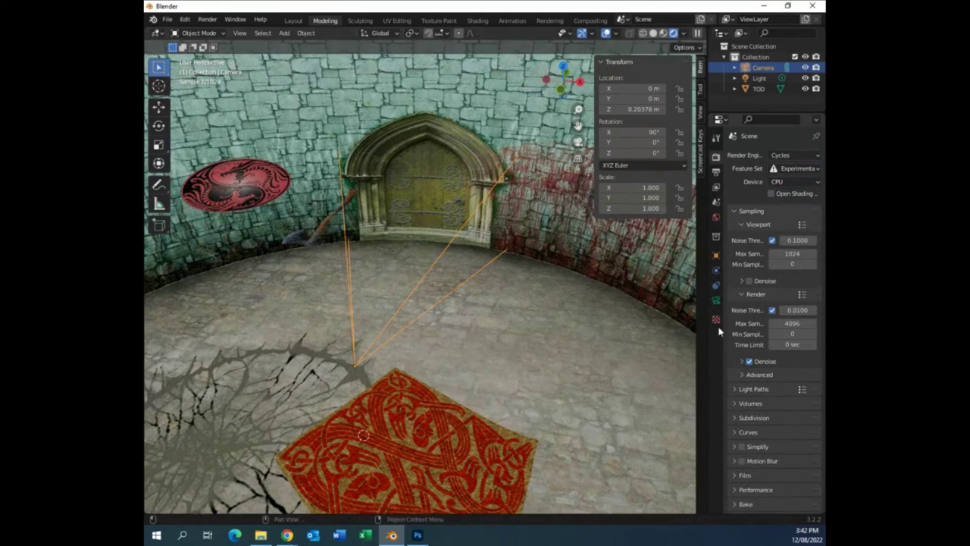
Set the camera's lens type to Panoramic with the Equirectangular projection and look through the camera.
{"action": "left_click", "coordinate": [716, 301]}
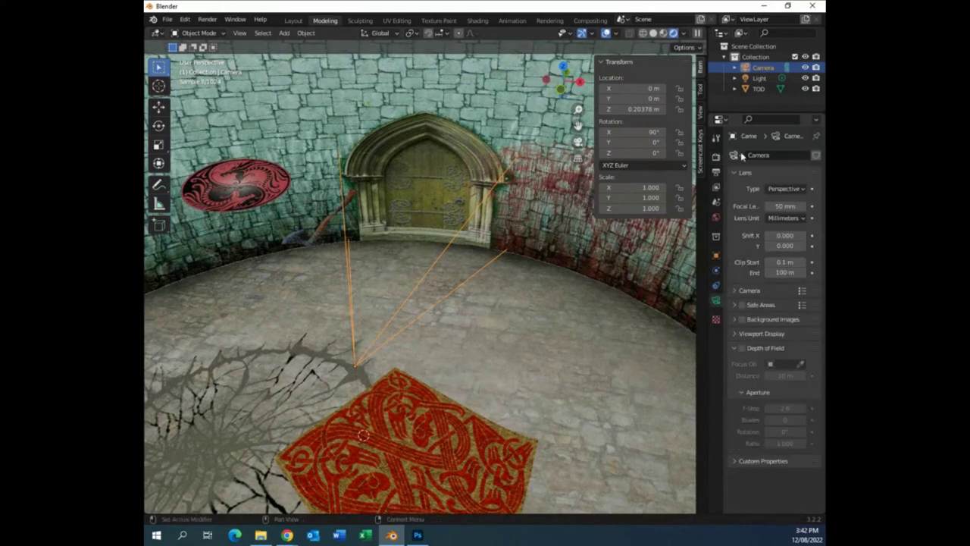
{"action": "left_click", "coordinate": [795, 190]}
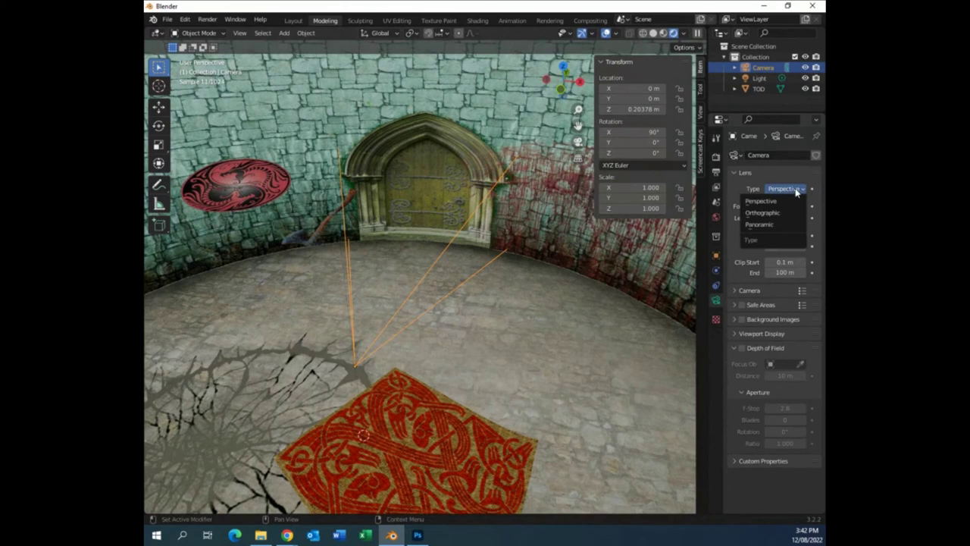
{"action": "left_click", "coordinate": [760, 224]}
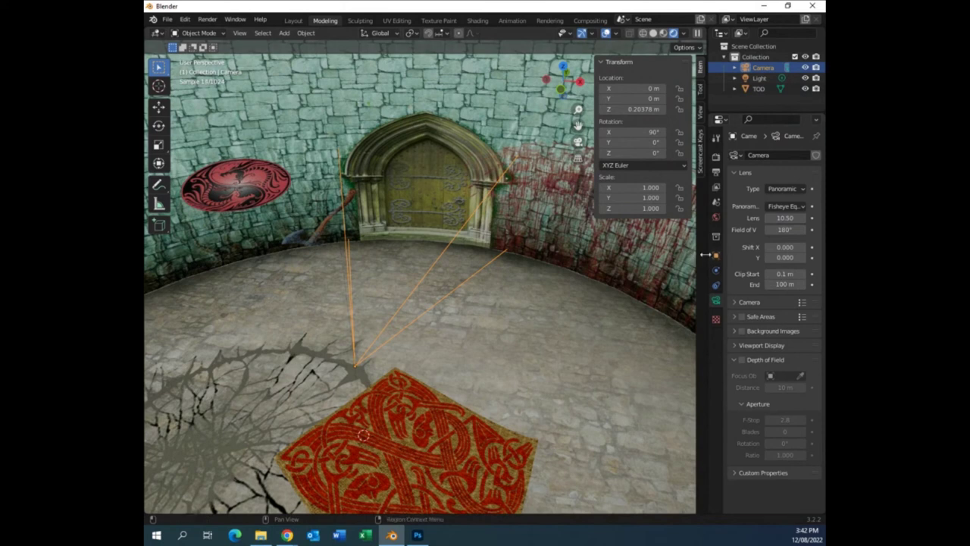
{"action": "left_click_drag", "start_coordinate": [723, 255], "coordinate": [703, 252]}
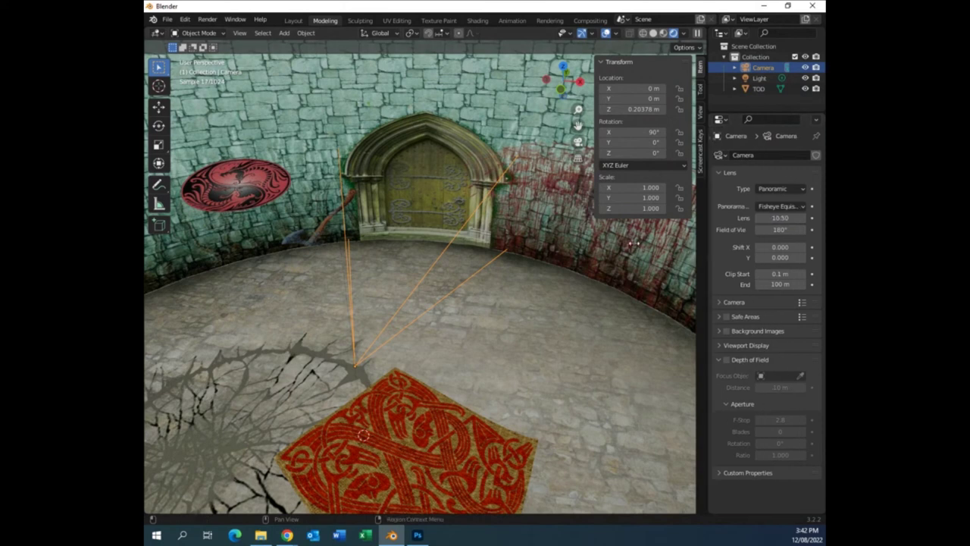
{"action": "left_click", "coordinate": [795, 207]}
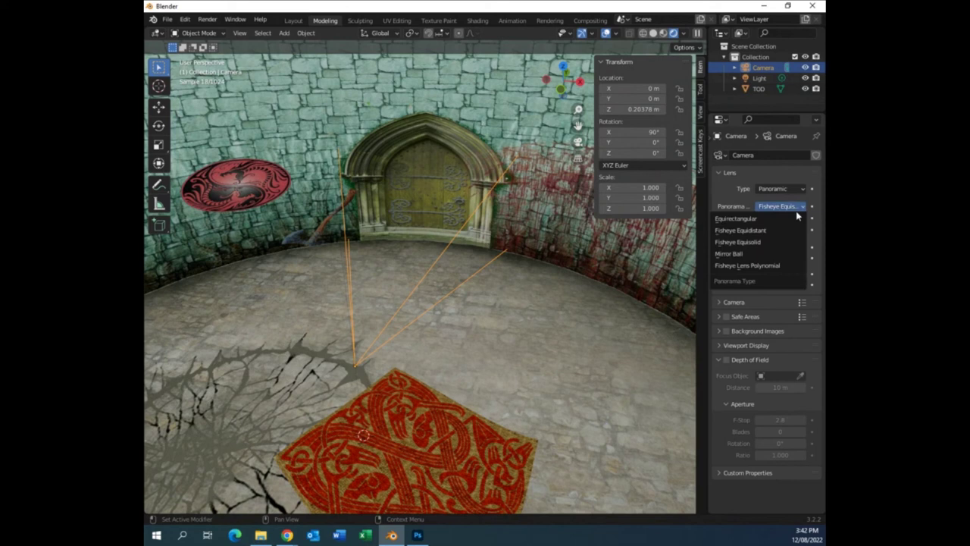
{"action": "left_click", "coordinate": [745, 221]}
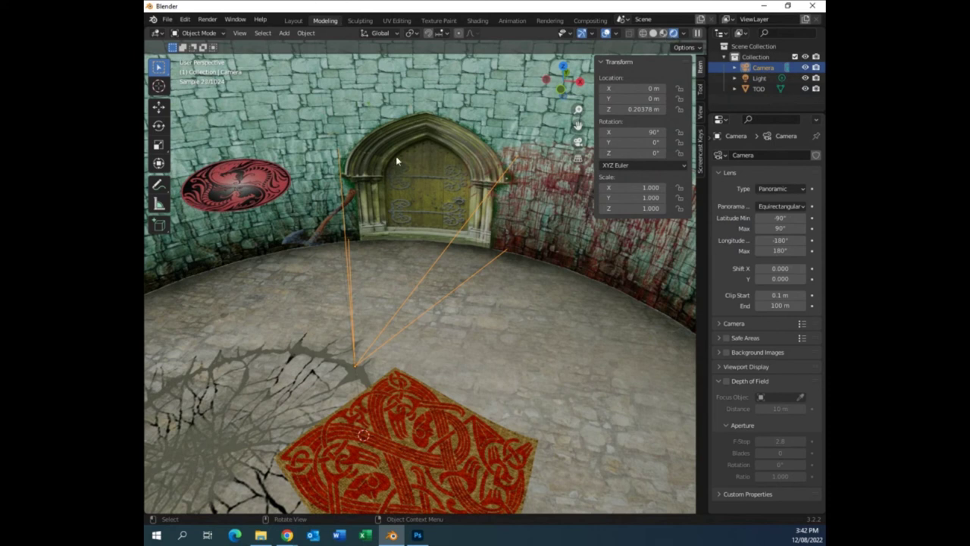
{"action": "key", "text": "KP_0"}
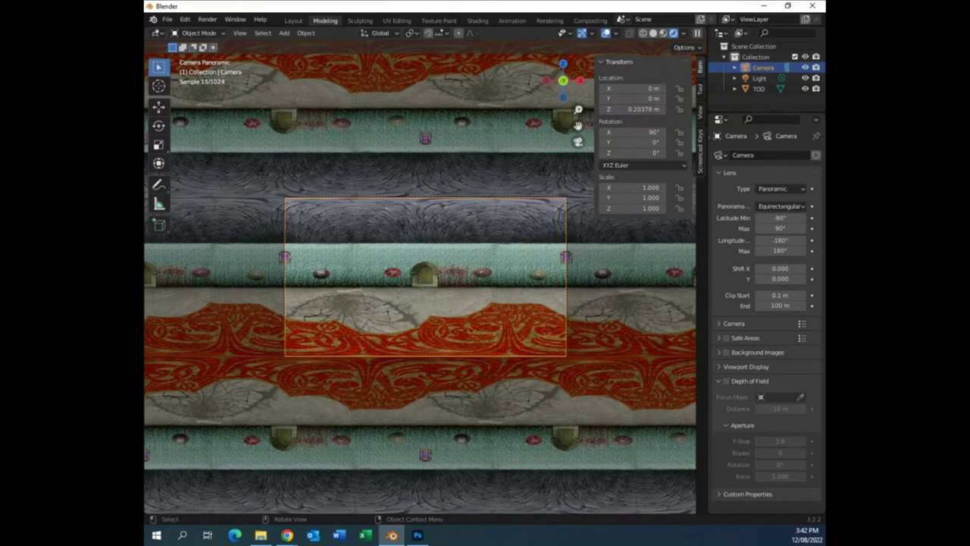
Switch to the Kuula tour in Chrome, maximize the window and look around the student's 360° room, from walls to floor.
{"action": "left_click", "coordinate": [286, 534]}
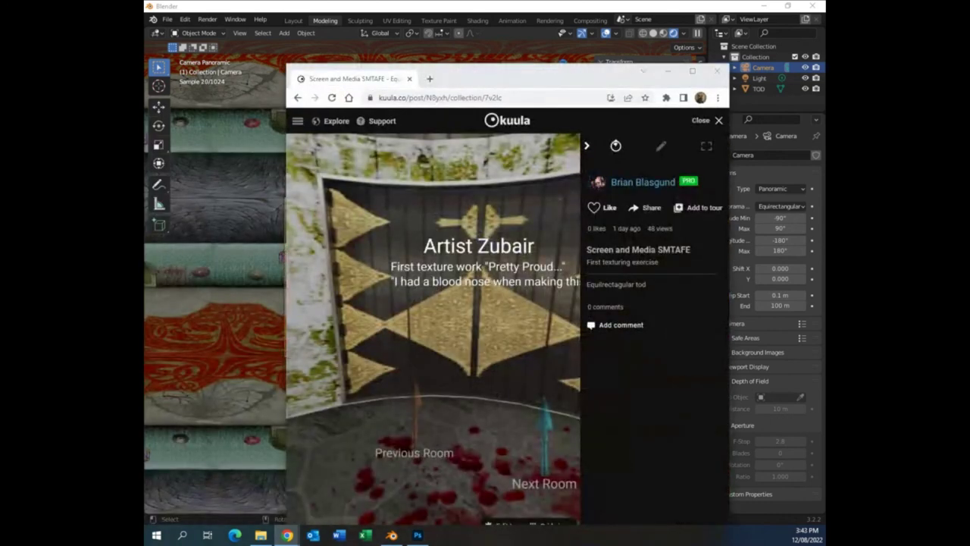
{"action": "left_click_drag", "start_coordinate": [563, 81], "coordinate": [529, 79]}
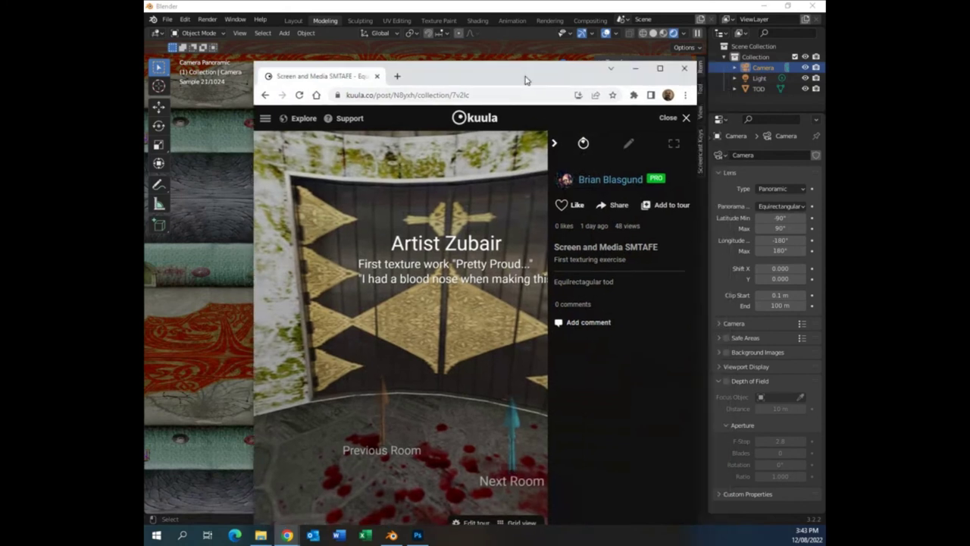
{"action": "left_click", "coordinate": [657, 67]}
{"action": "left_click_drag", "start_coordinate": [526, 251], "coordinate": [435, 199]}
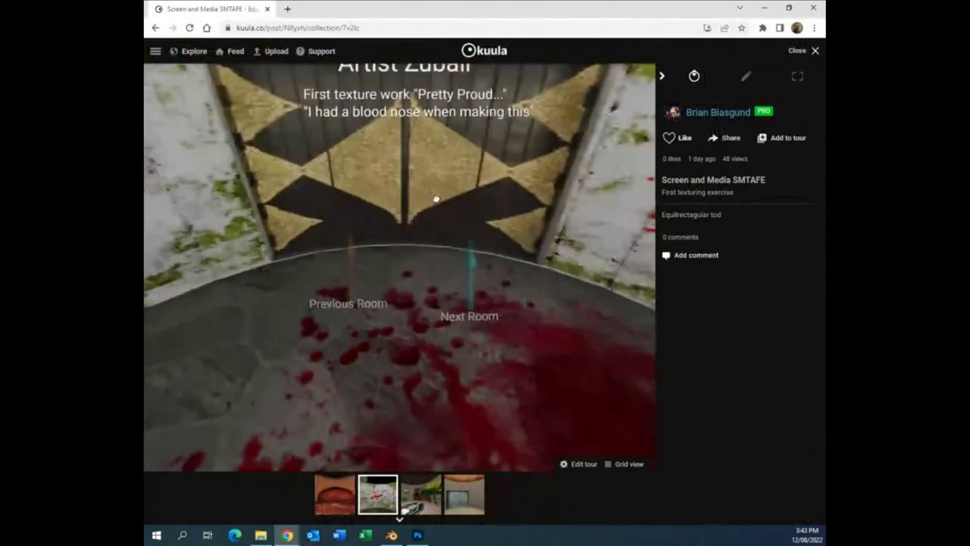
{"action": "left_click_drag", "start_coordinate": [474, 269], "coordinate": [591, 321]}
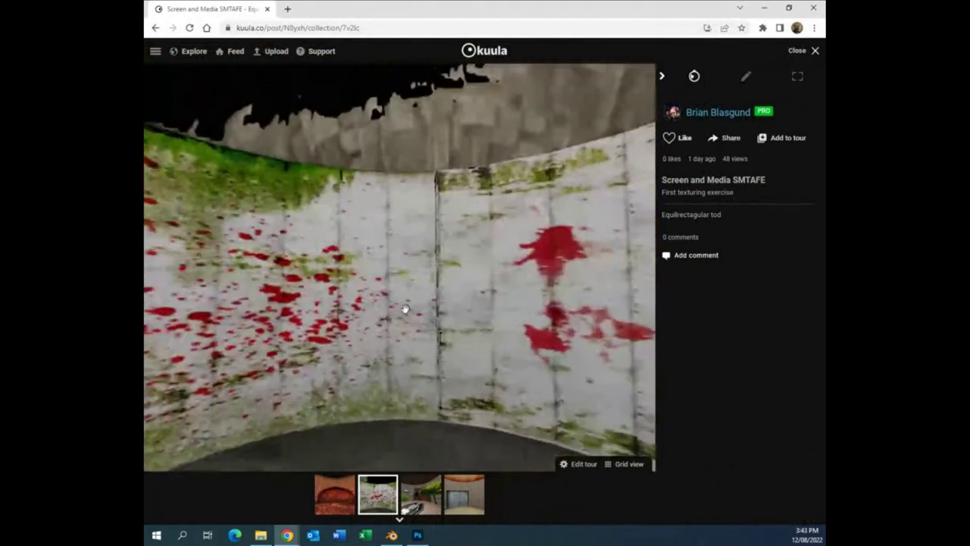
{"action": "left_click_drag", "start_coordinate": [405, 310], "coordinate": [649, 274]}
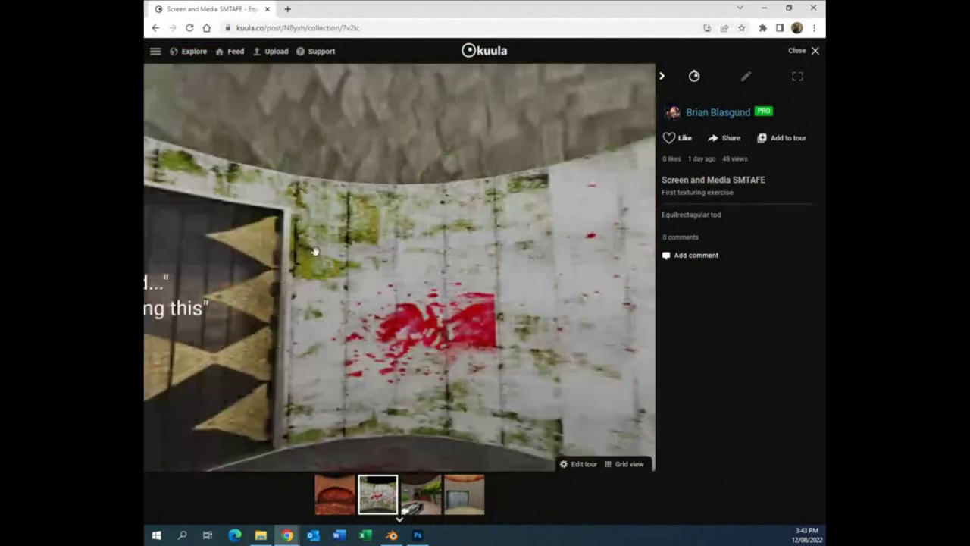
{"action": "left_click_drag", "start_coordinate": [314, 249], "coordinate": [584, 241]}
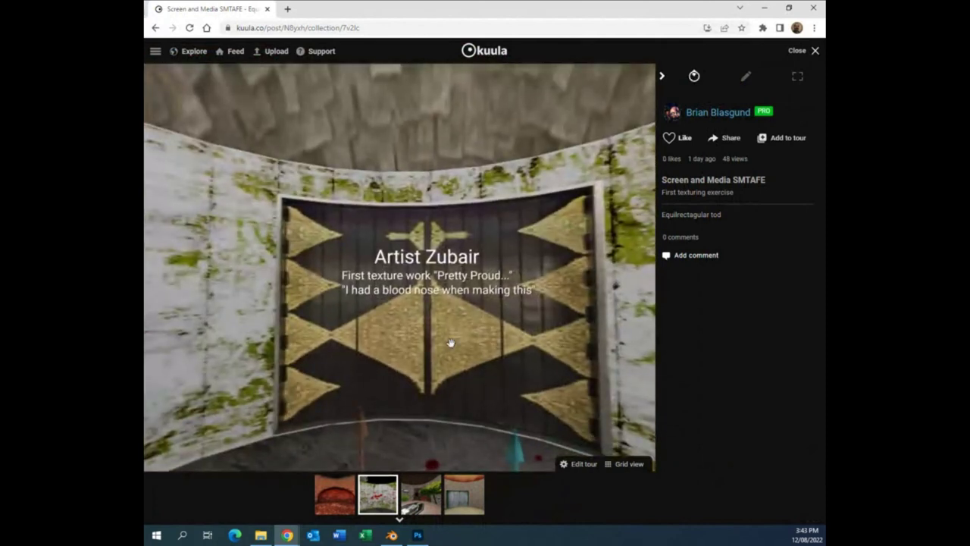
{"action": "left_click_drag", "start_coordinate": [450, 342], "coordinate": [386, 285]}
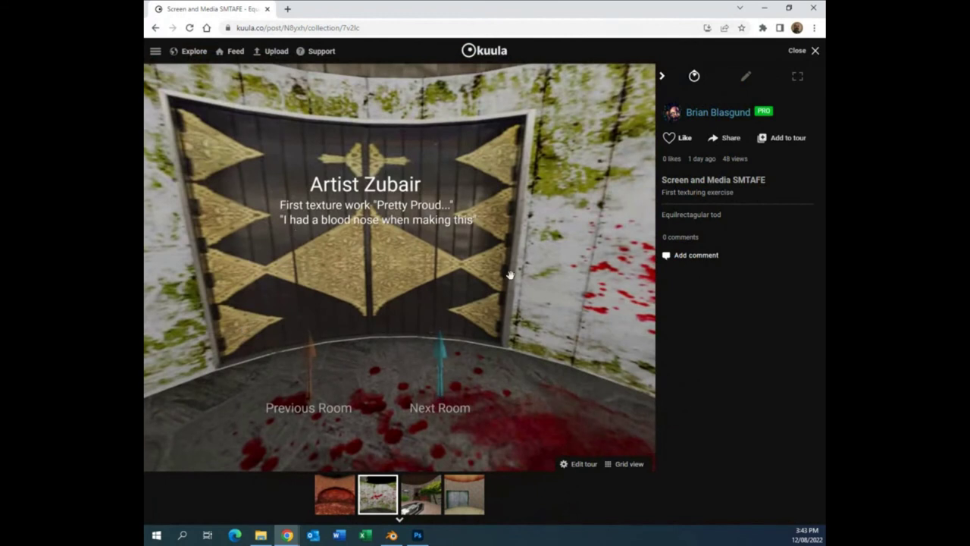
{"action": "left_click_drag", "start_coordinate": [510, 275], "coordinate": [381, 253]}
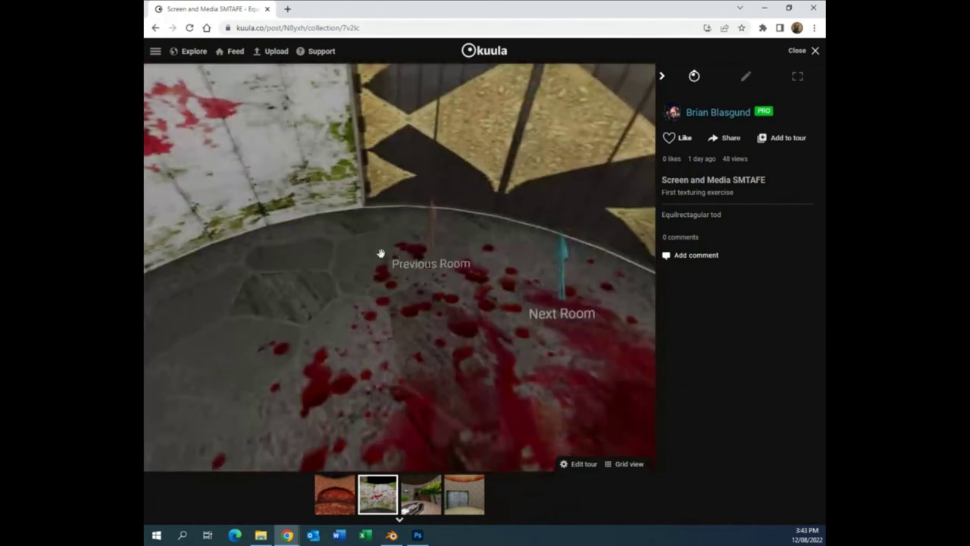
{"action": "left_click_drag", "start_coordinate": [505, 160], "coordinate": [435, 156]}
Go to the tour's previous room and look around its door, wall shields and portal.
{"action": "left_click", "coordinate": [311, 342]}
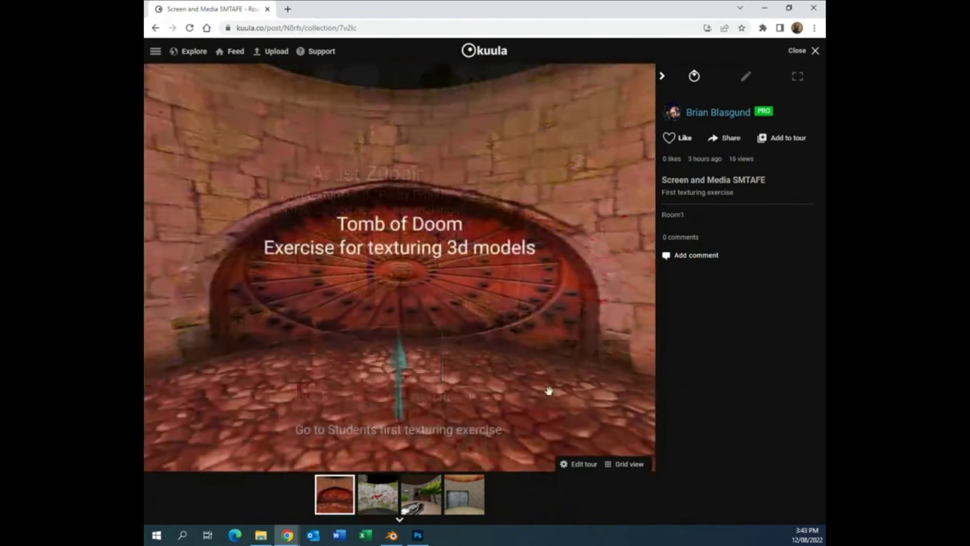
{"action": "mouse_move", "coordinate": [522, 342]}
{"action": "left_mouse_down"}
{"action": "mouse_move", "coordinate": [667, 357]}
{"action": "mouse_move", "coordinate": [450, 331]}
{"action": "mouse_move", "coordinate": [533, 288]}
{"action": "mouse_move", "coordinate": [535, 341]}
{"action": "left_mouse_up"}
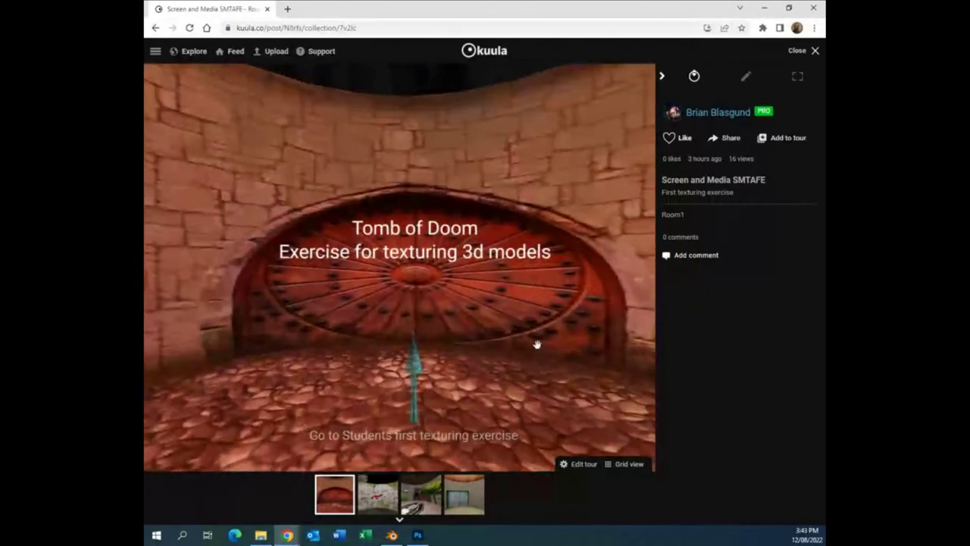
{"action": "left_click_drag", "start_coordinate": [232, 353], "coordinate": [507, 367]}
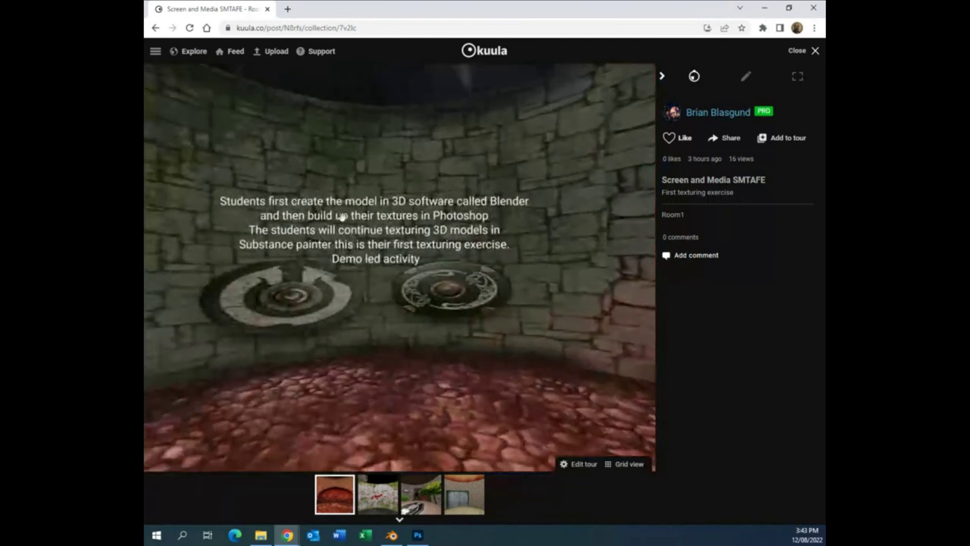
{"action": "left_click_drag", "start_coordinate": [301, 371], "coordinate": [515, 364]}
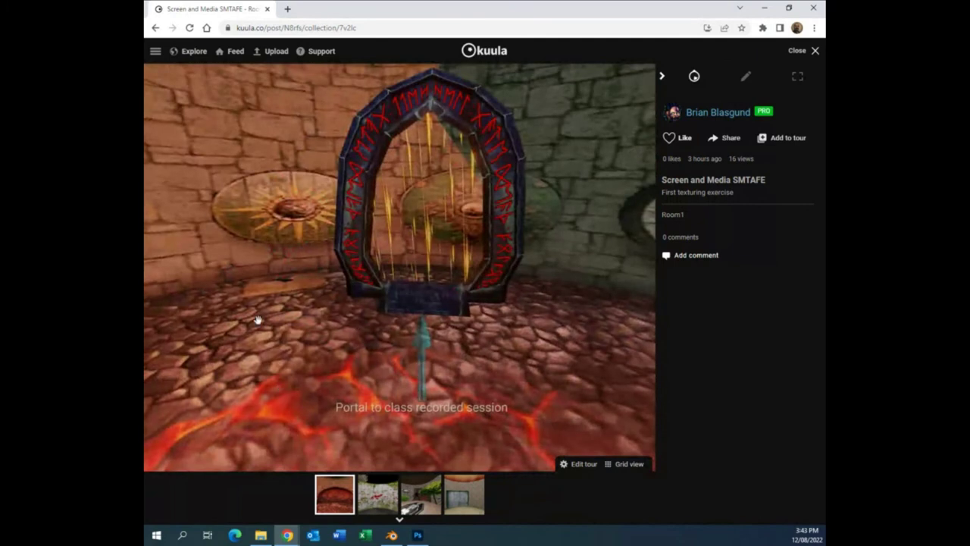
{"action": "left_click_drag", "start_coordinate": [530, 363], "coordinate": [736, 390]}
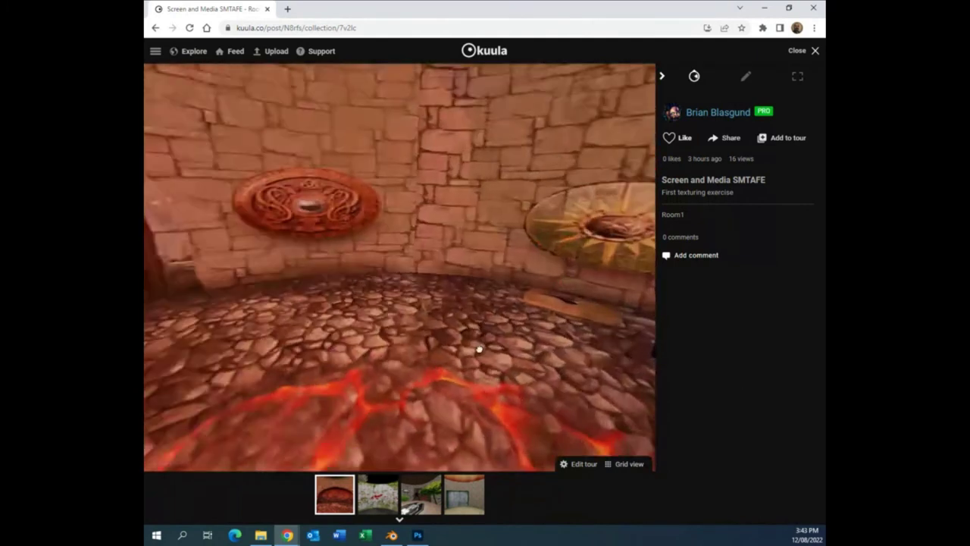
Walk through the tour's student rooms to the last one, go back one room and look around it.
{"action": "left_click", "coordinate": [335, 318]}
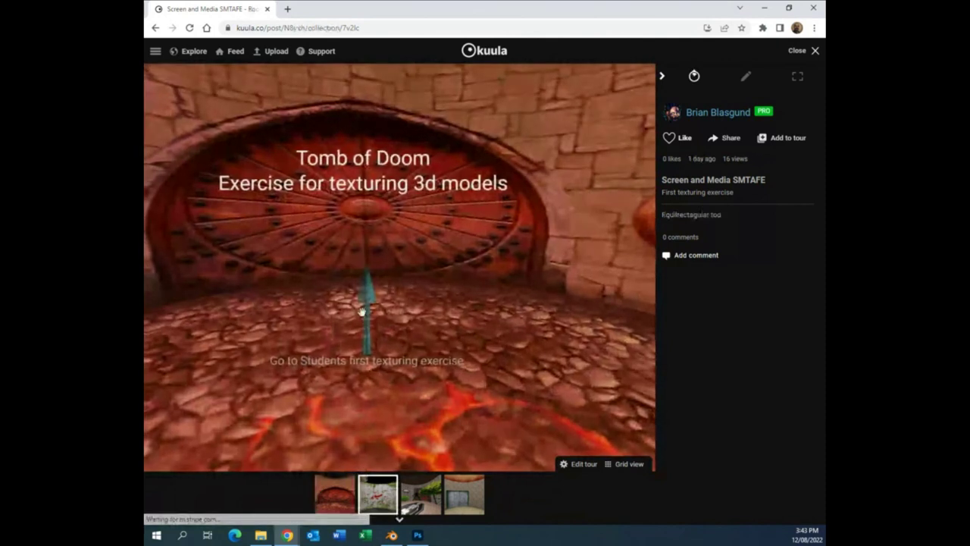
{"action": "left_click_drag", "start_coordinate": [545, 335], "coordinate": [454, 312]}
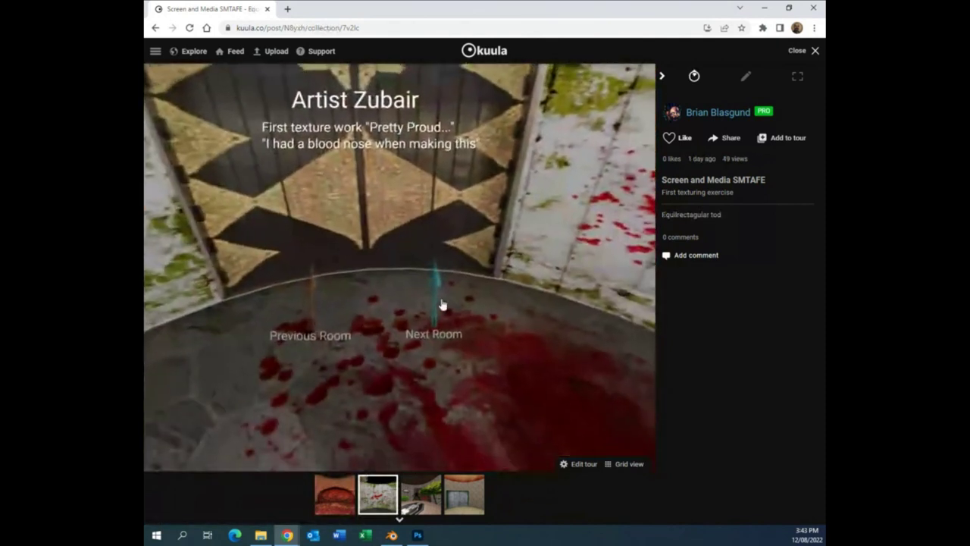
{"action": "left_click", "coordinate": [435, 287]}
{"action": "left_click_drag", "start_coordinate": [485, 394], "coordinate": [496, 366]}
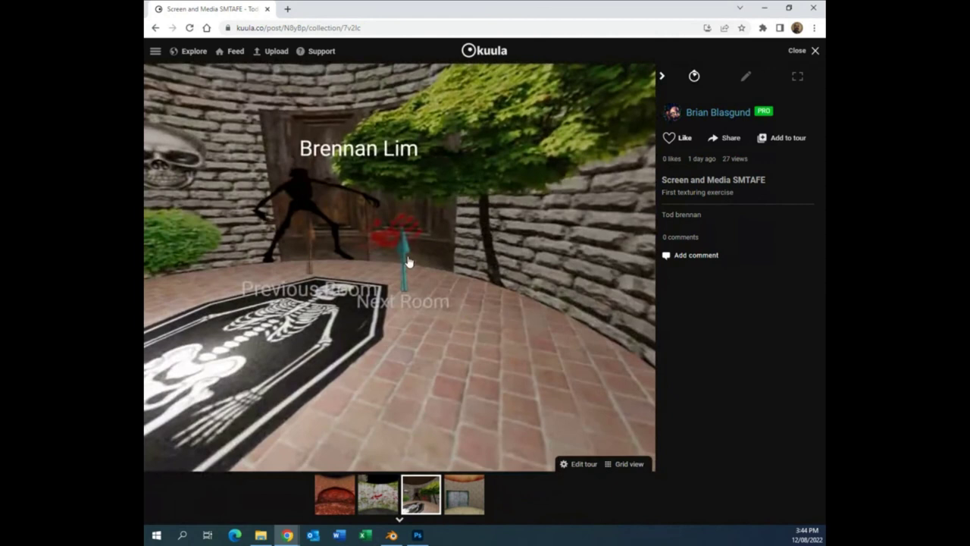
{"action": "left_click", "coordinate": [406, 259]}
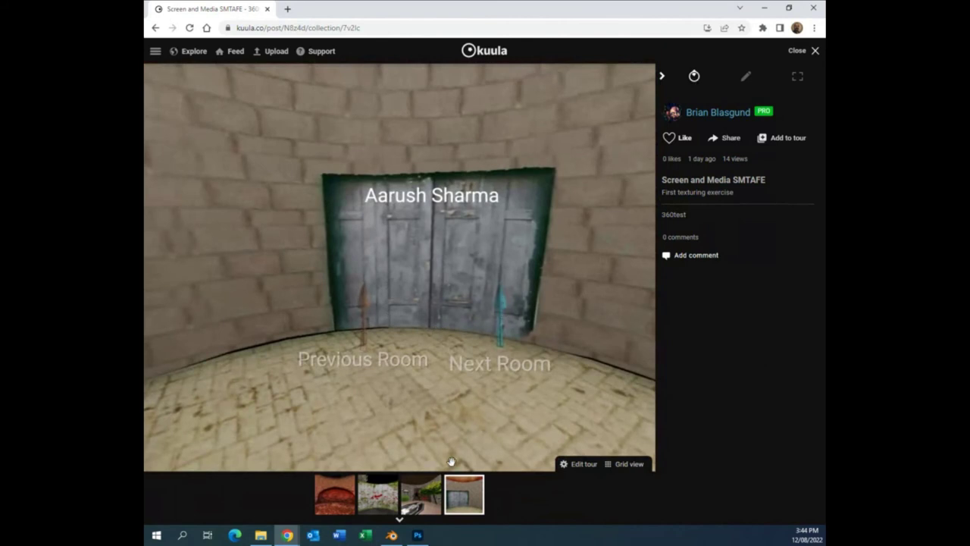
{"action": "left_click", "coordinate": [364, 318]}
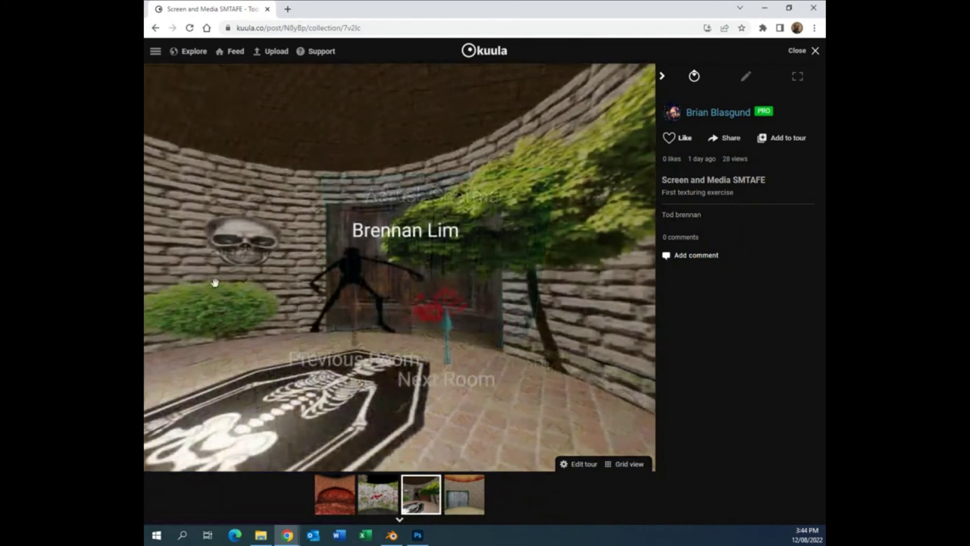
{"action": "left_click_drag", "start_coordinate": [214, 282], "coordinate": [515, 345]}
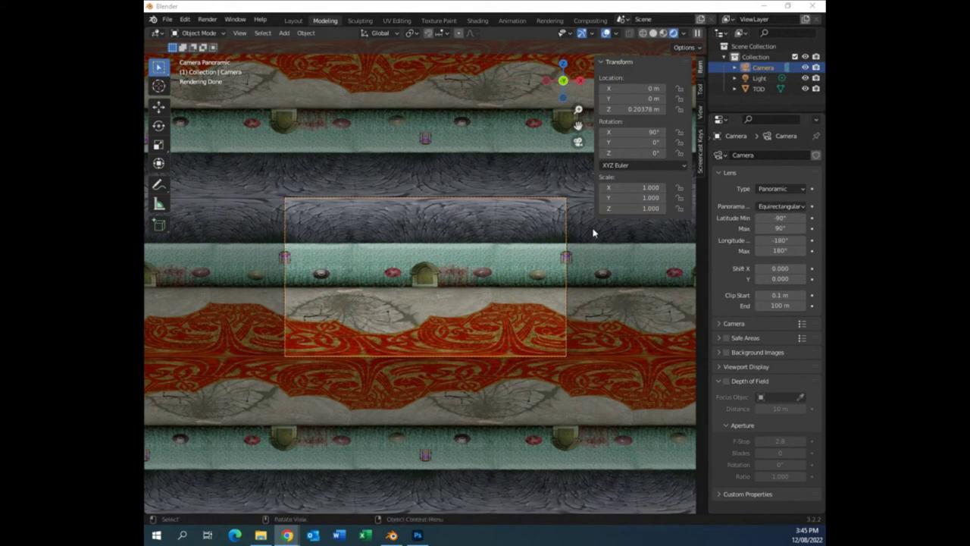
Return to Blender, hide the viewport sidebar and show the selected camera's view in Material Preview shading.
{"action": "left_click", "coordinate": [726, 199]}
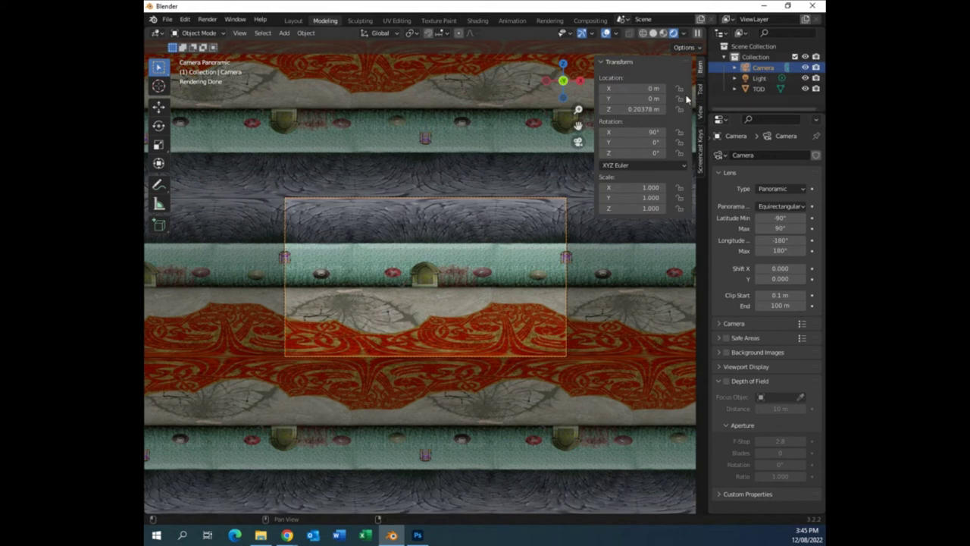
{"action": "left_click_drag", "start_coordinate": [592, 123], "coordinate": [697, 125]}
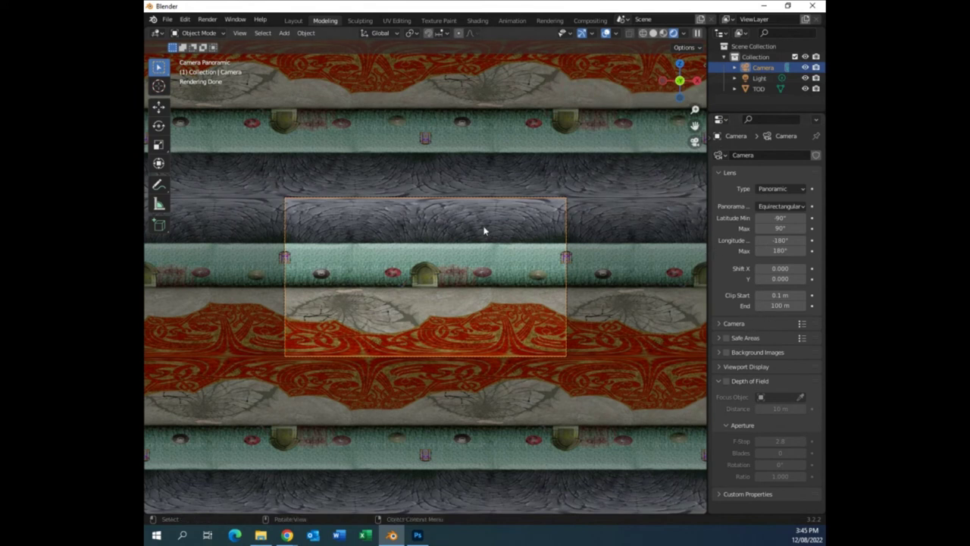
{"action": "scroll", "coordinate": [551, 241], "scroll_direction": "down", "scroll_amount": 2}
{"action": "scroll", "coordinate": [551, 241], "scroll_direction": "up", "scroll_amount": 3}
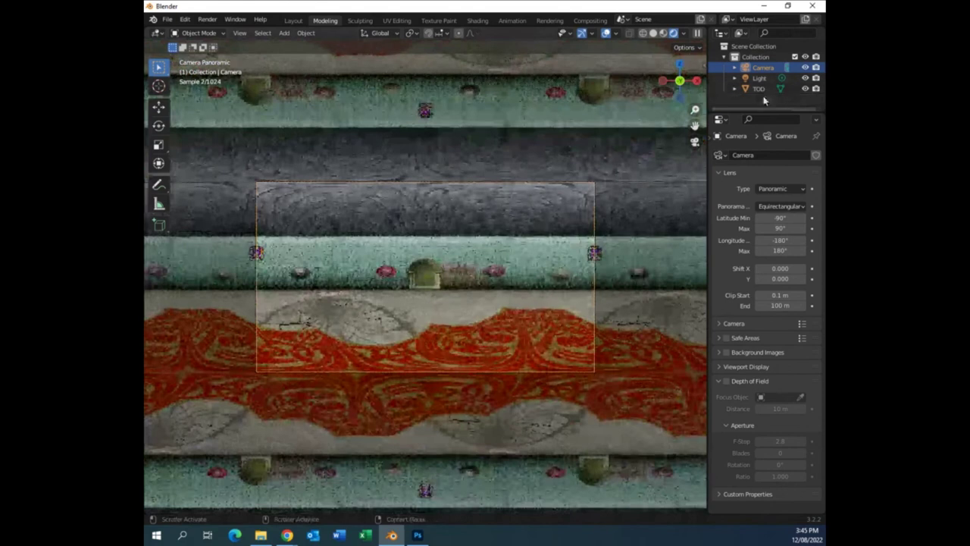
{"action": "left_click", "coordinate": [770, 70]}
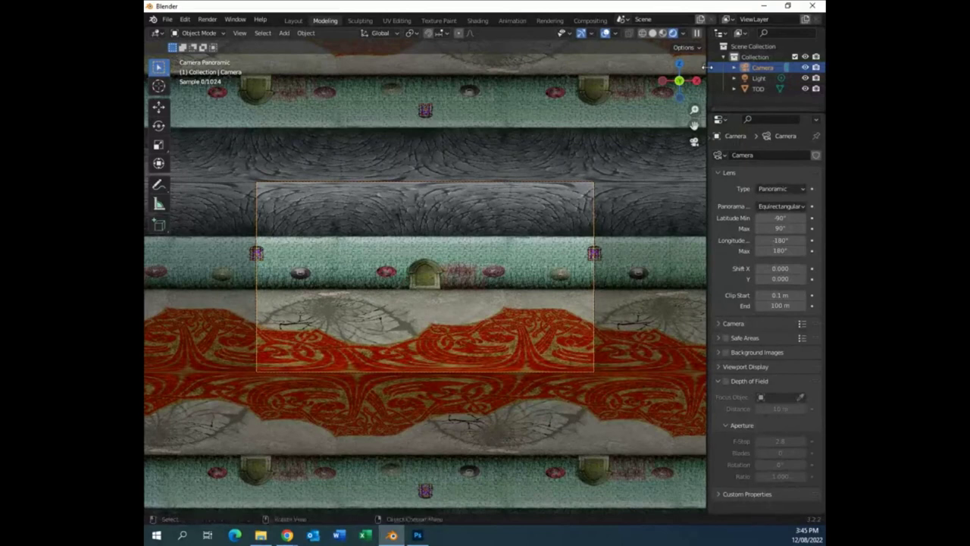
{"action": "left_click", "coordinate": [662, 32]}
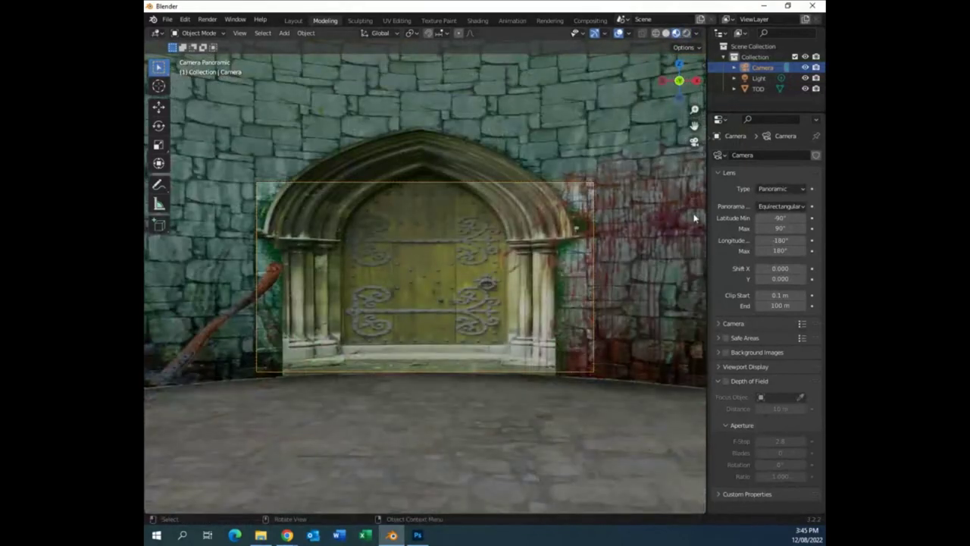
{"action": "scroll", "coordinate": [694, 218], "scroll_direction": "up", "scroll_amount": 1}
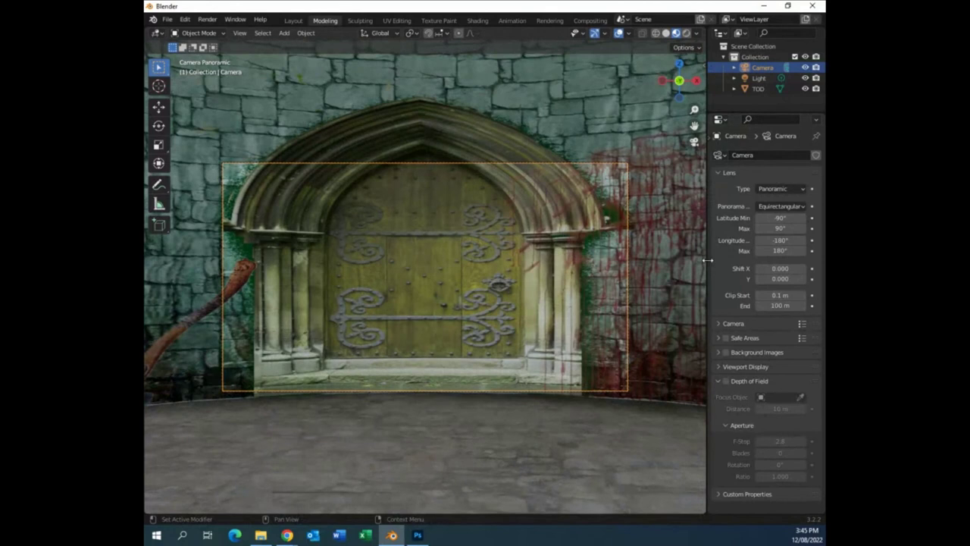
Widen the Properties editor, show the viewport sidebar again and select the round room object.
{"action": "left_click_drag", "start_coordinate": [707, 260], "coordinate": [629, 264]}
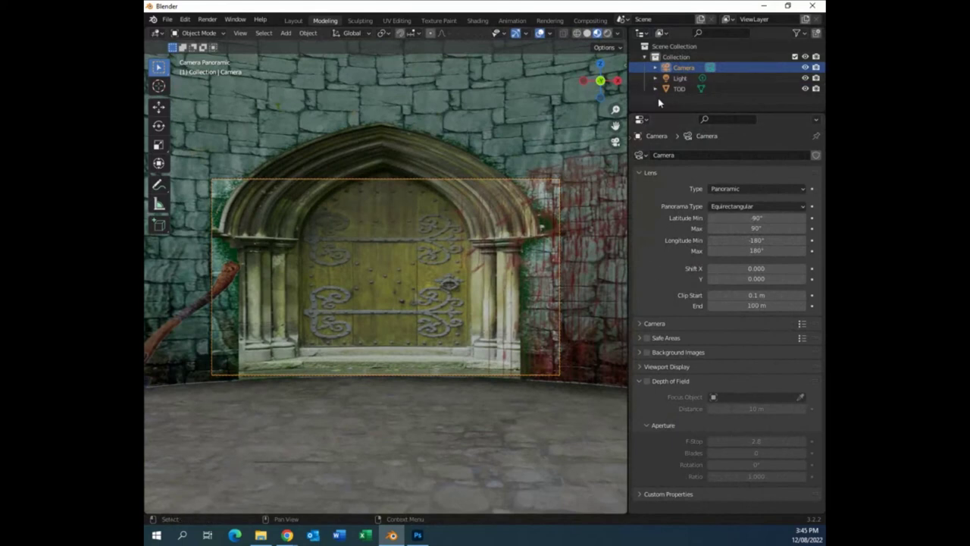
{"action": "left_click", "coordinate": [641, 33]}
{"action": "left_click", "coordinate": [640, 33]}
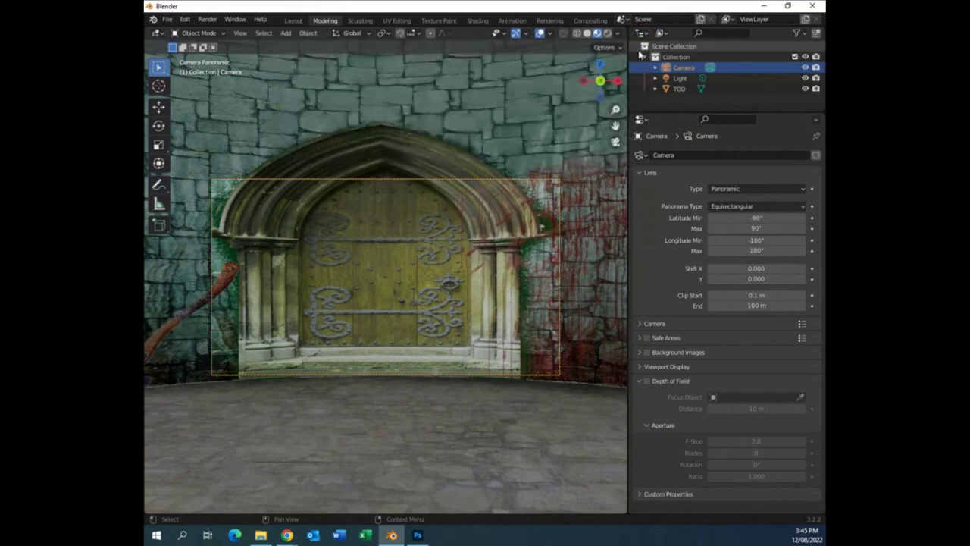
{"action": "left_click", "coordinate": [624, 67]}
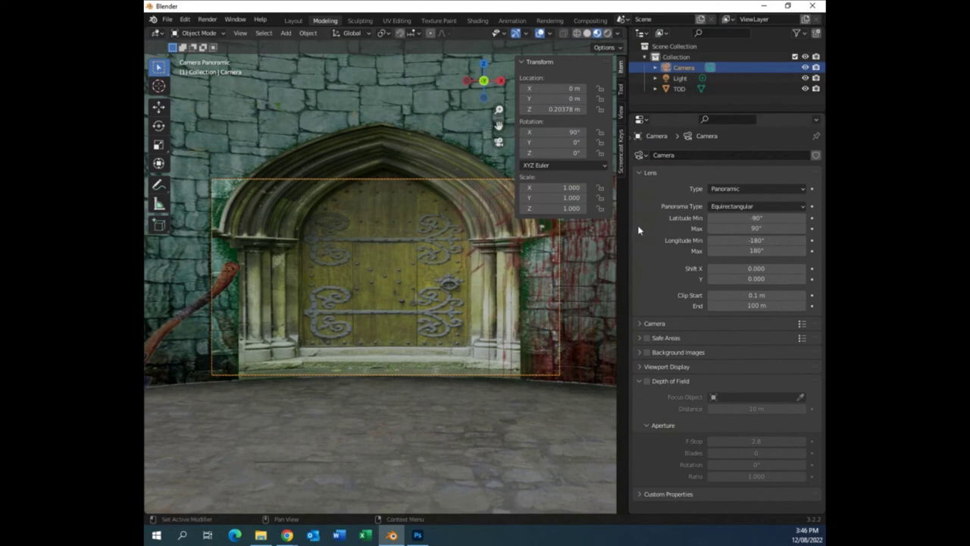
{"action": "left_click", "coordinate": [544, 302]}
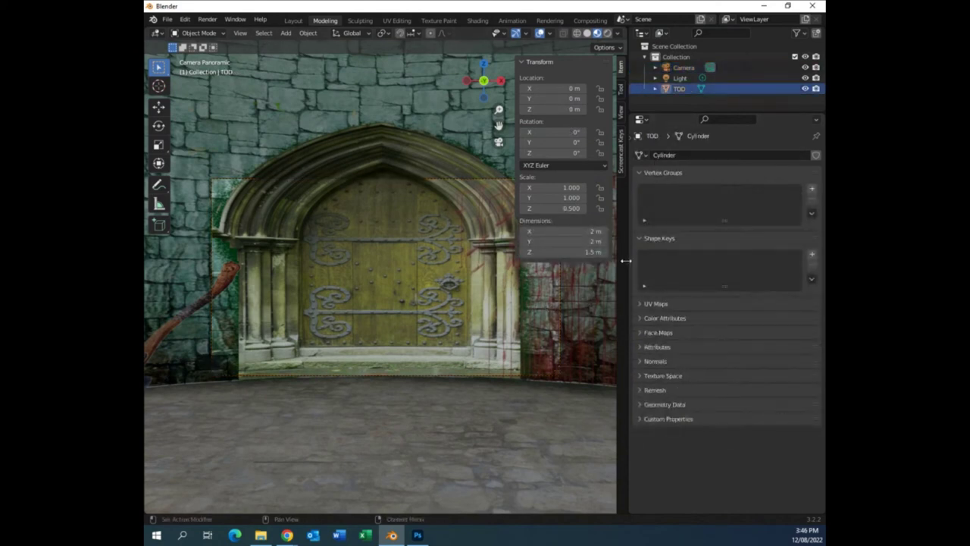
Switch to the Layout workspace and open the scene's output properties in a widened Properties editor.
{"action": "left_click", "coordinate": [293, 20]}
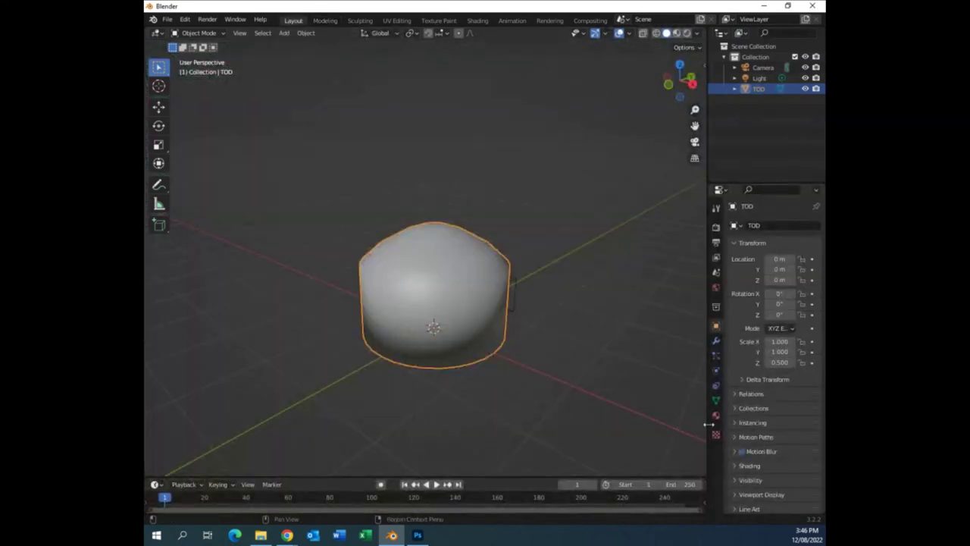
{"action": "left_click", "coordinate": [716, 228]}
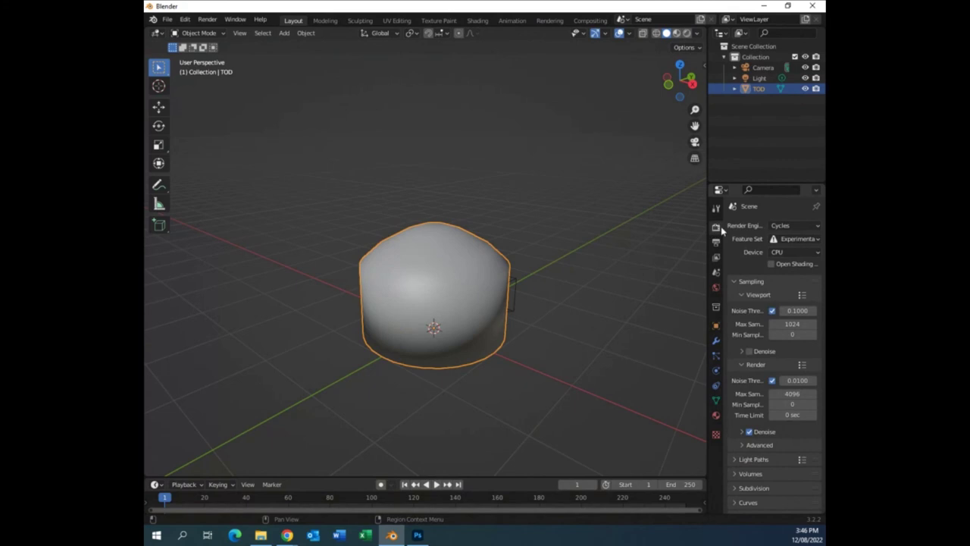
{"action": "left_click", "coordinate": [716, 242]}
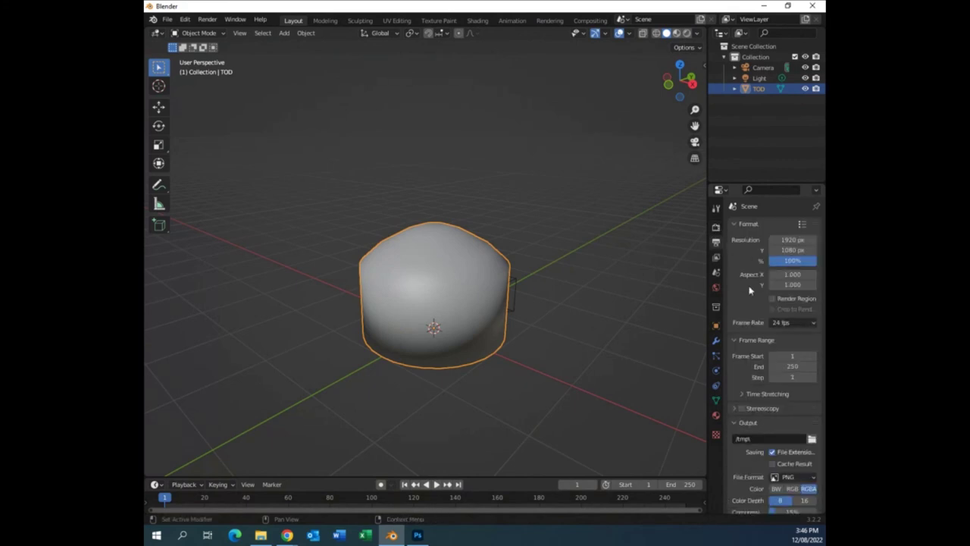
{"action": "left_click_drag", "start_coordinate": [706, 296], "coordinate": [557, 275]}
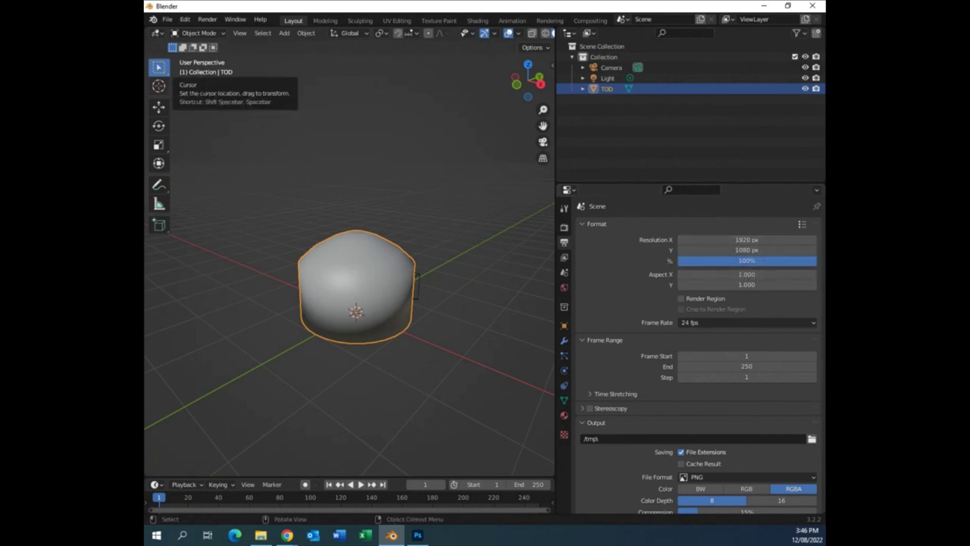
{"action": "left_click", "coordinate": [286, 535]}
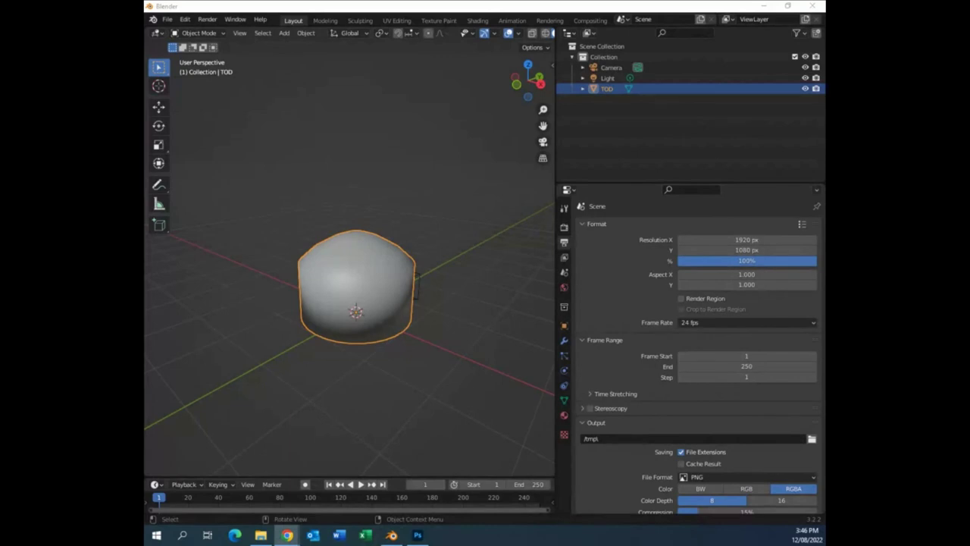
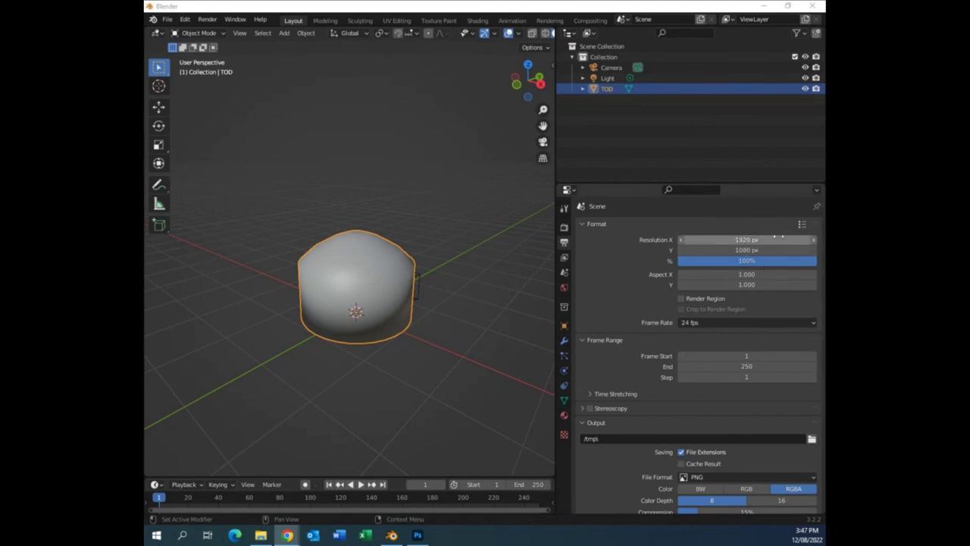
Set the render output resolution to 4000 px in X and 2000 px in Y.
{"action": "double_click", "coordinate": [743, 240]}
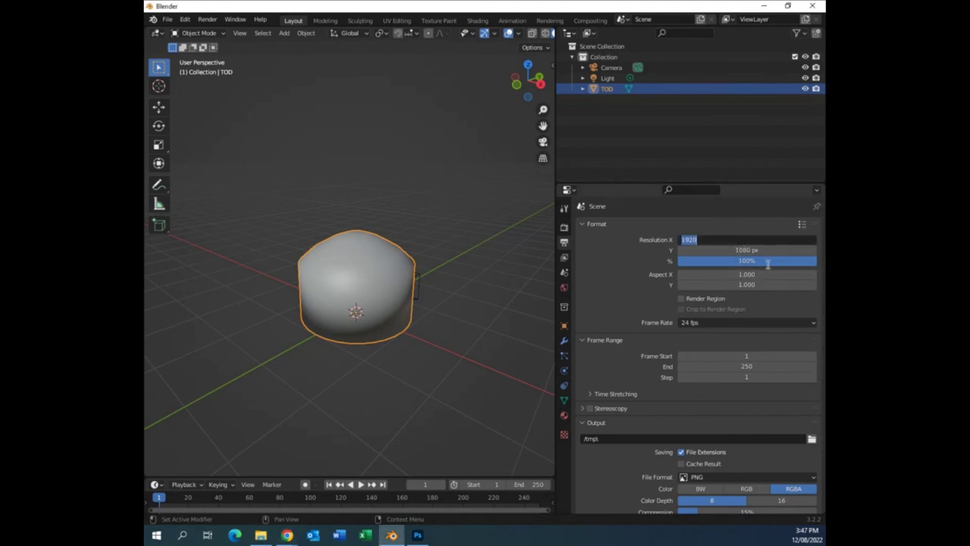
{"action": "type", "text": "4000"}
{"action": "key", "text": "Return"}
{"action": "double_click", "coordinate": [735, 250]}
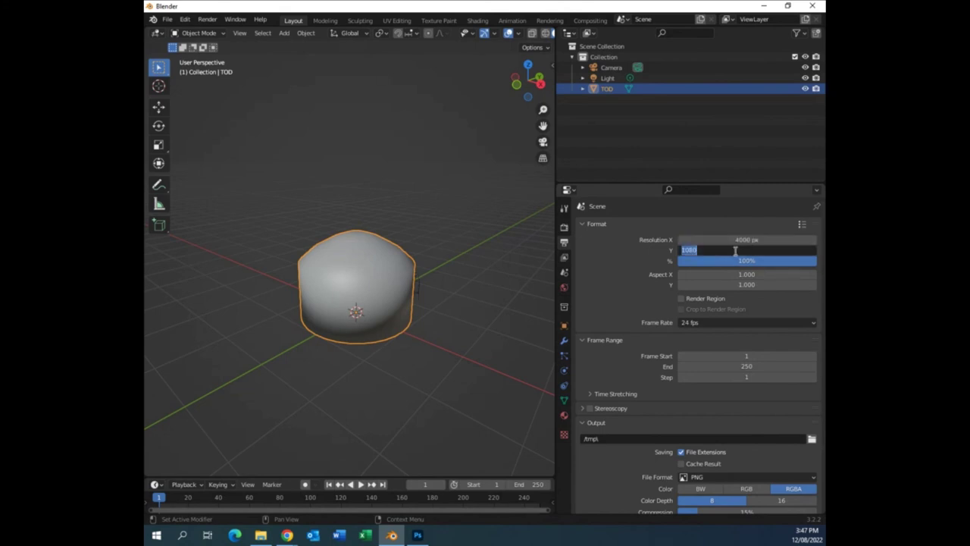
{"action": "type", "text": "2000"}
{"action": "key", "text": "Return"}
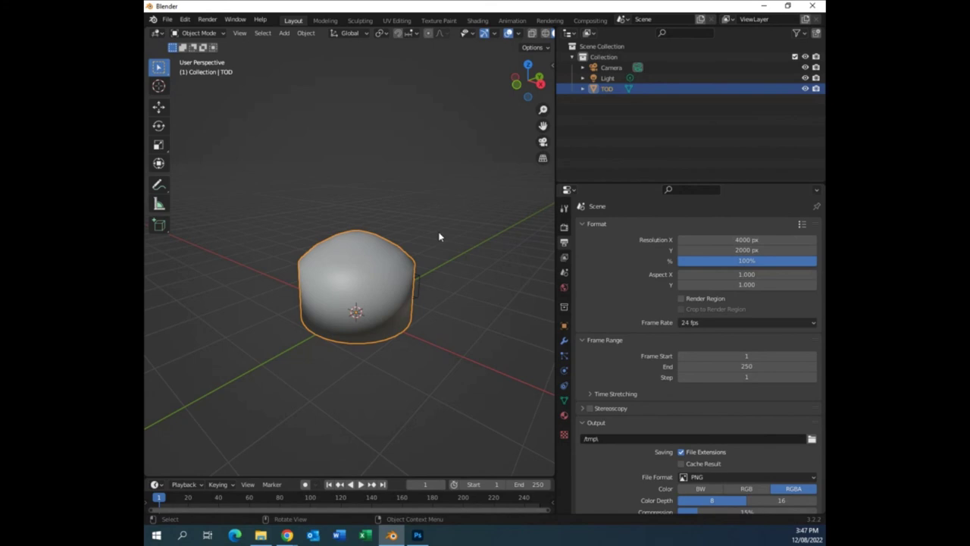
Look through the panoramic camera in Rendered shading and check the scene's Cycles render properties and the room's stretched panorama.
{"action": "key", "text": "KP_0"}
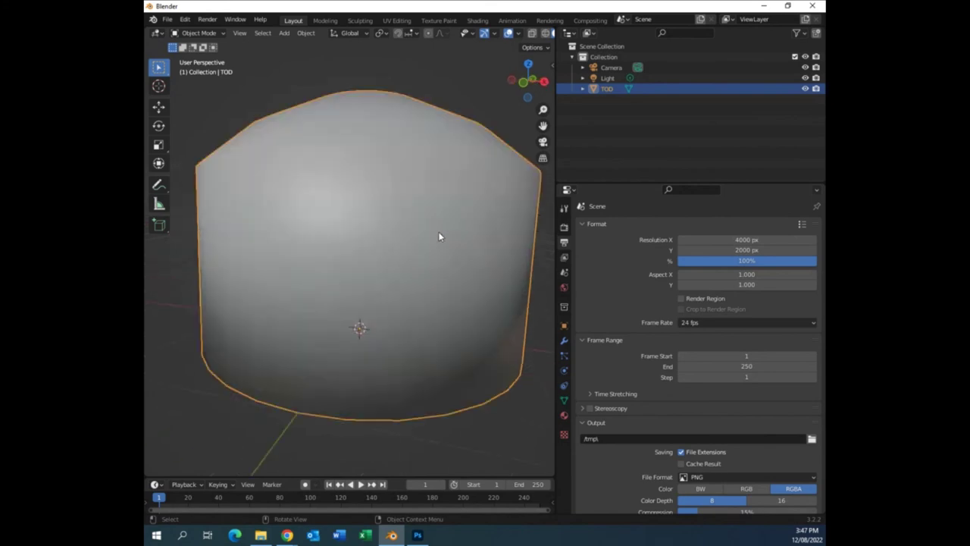
{"action": "scroll", "coordinate": [531, 34], "scroll_direction": "down", "scroll_amount": 2}
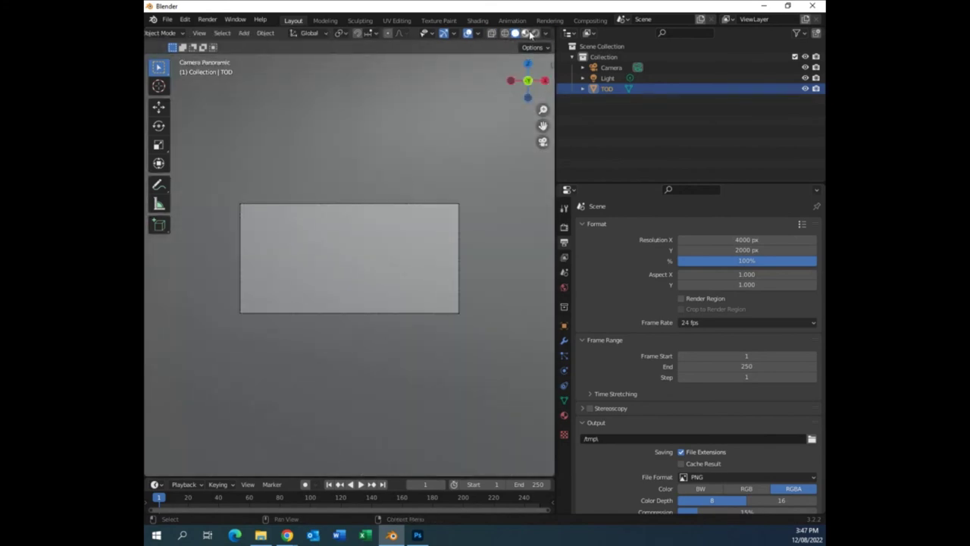
{"action": "left_click", "coordinate": [536, 34]}
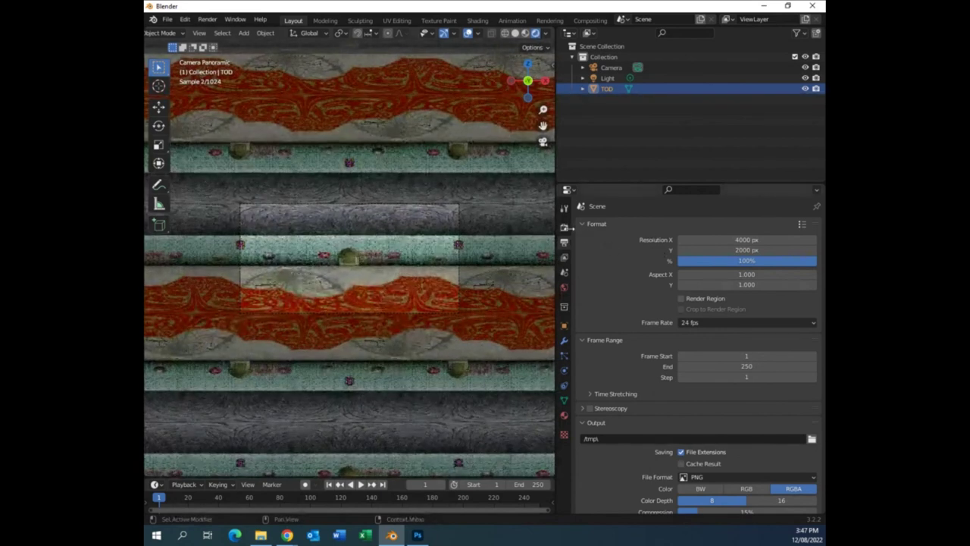
{"action": "left_click", "coordinate": [564, 227]}
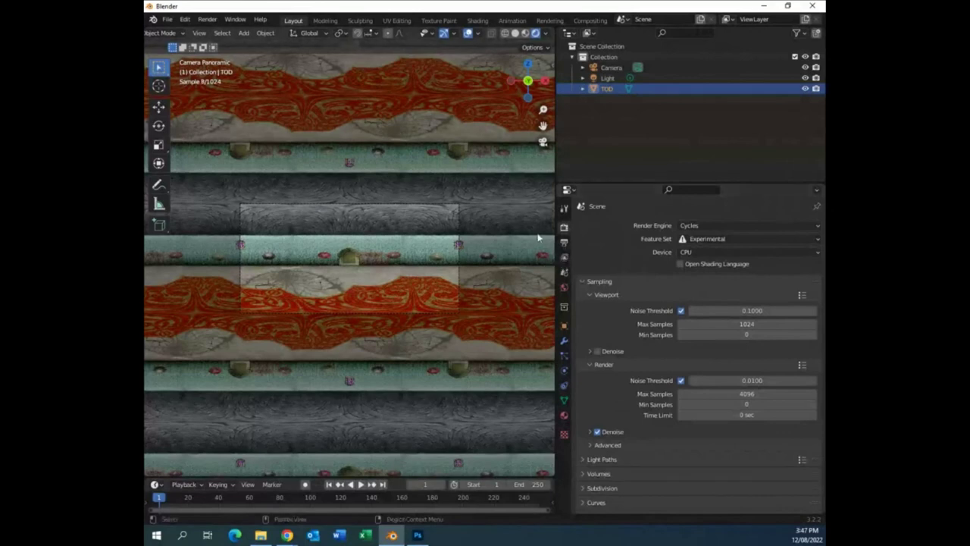
{"action": "scroll", "coordinate": [510, 240], "scroll_direction": "up", "scroll_amount": 4}
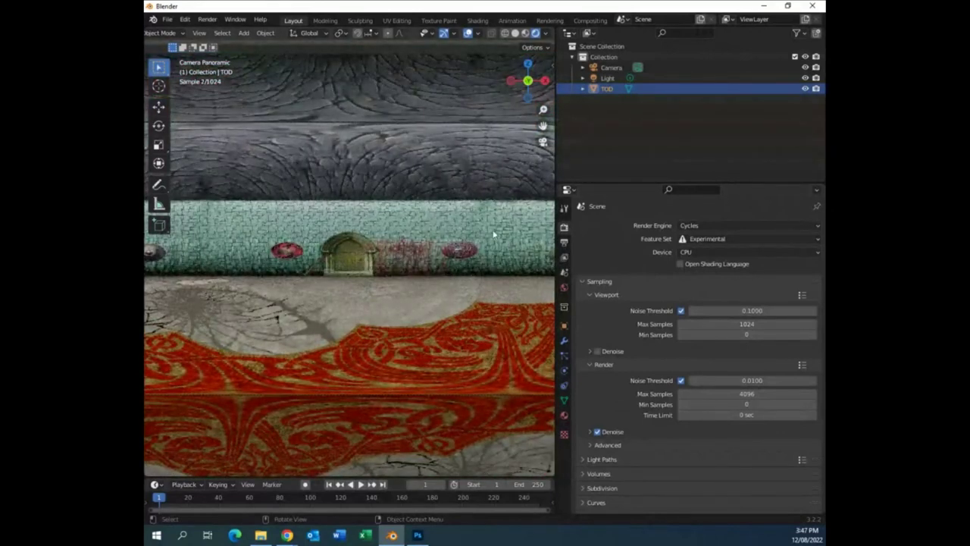
{"action": "scroll", "coordinate": [411, 214], "scroll_direction": "down", "scroll_amount": 4}
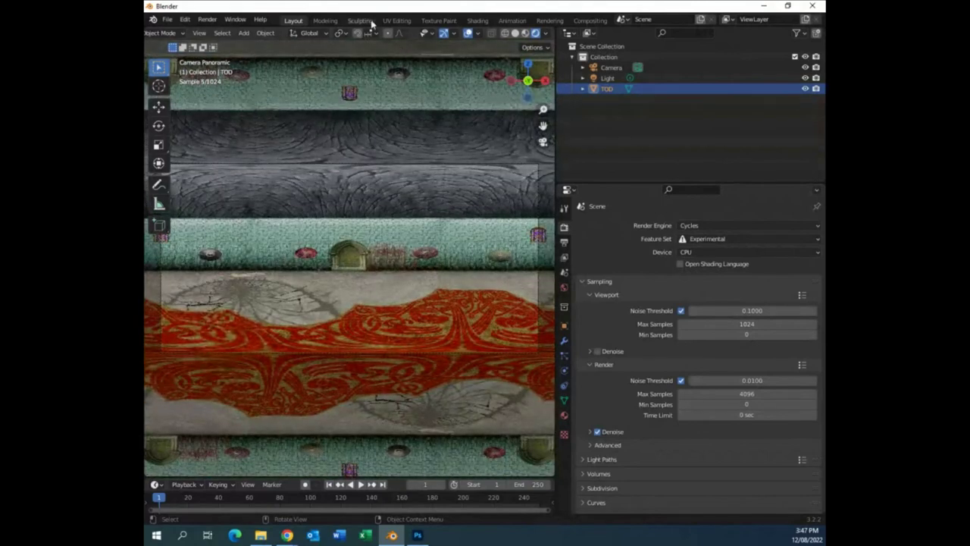
In the Shading workspace, add Mapping and Texture Coordinate nodes to the image texture of the room's Material.001.
{"action": "left_click", "coordinate": [478, 20]}
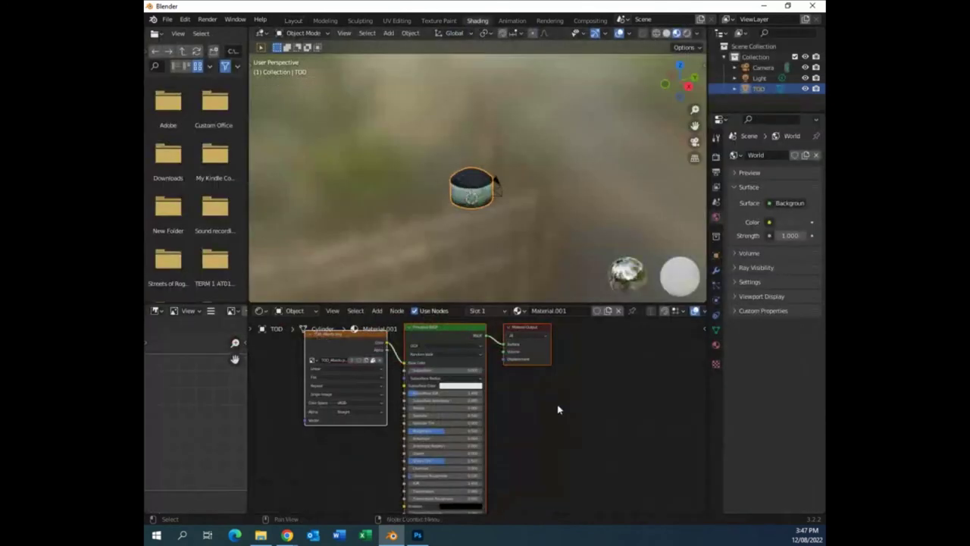
{"action": "middle_click_drag", "start_coordinate": [559, 406], "coordinate": [628, 446]}
{"action": "left_click", "coordinate": [401, 380]}
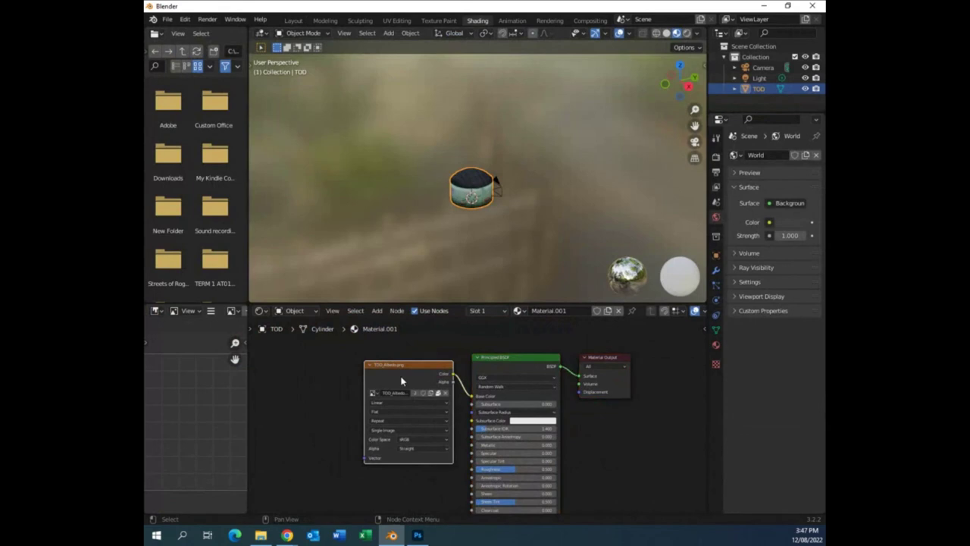
{"action": "key", "text": "ctrl+t"}
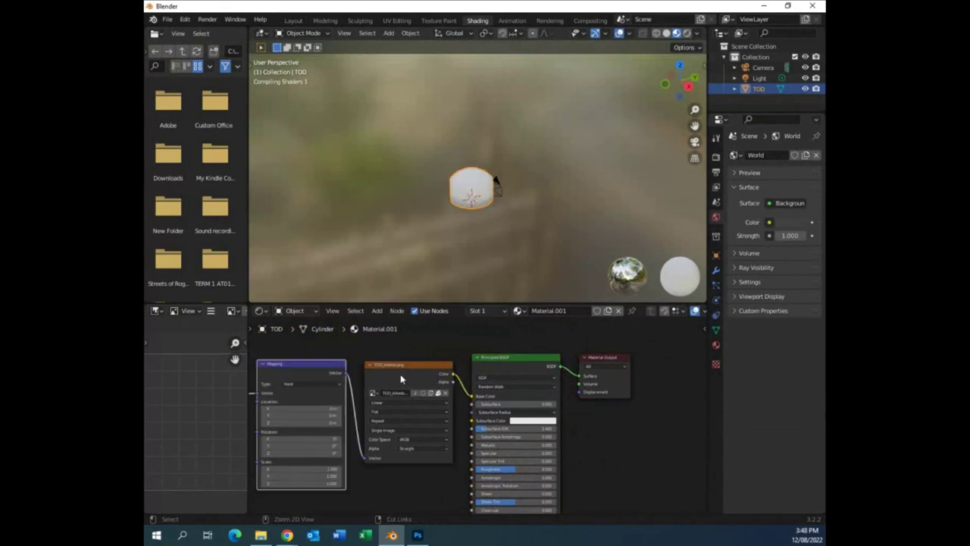
{"action": "middle_click_drag", "start_coordinate": [432, 340], "coordinate": [553, 340]}
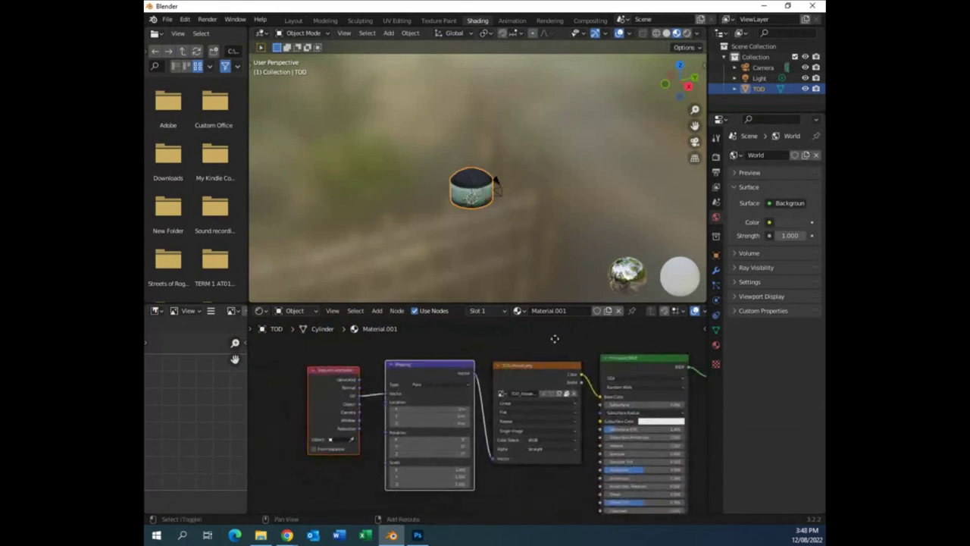
Move the Mapping and Texture Coordinate nodes up and left to spread them out before the image texture node.
{"action": "left_click", "coordinate": [529, 378]}
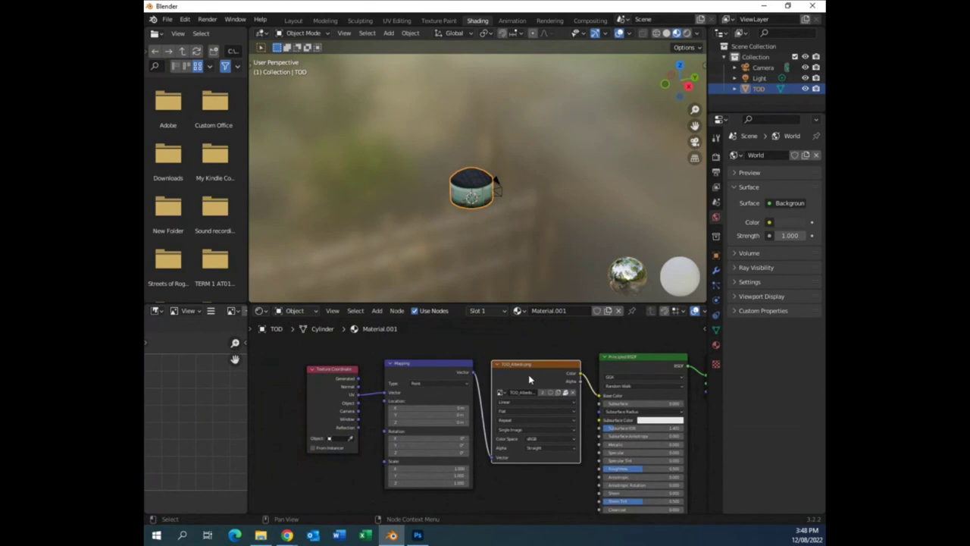
{"action": "left_click_drag", "start_coordinate": [426, 377], "coordinate": [417, 358]}
{"action": "left_click_drag", "start_coordinate": [326, 387], "coordinate": [309, 365]}
{"action": "left_click_drag", "start_coordinate": [370, 380], "coordinate": [379, 378]}
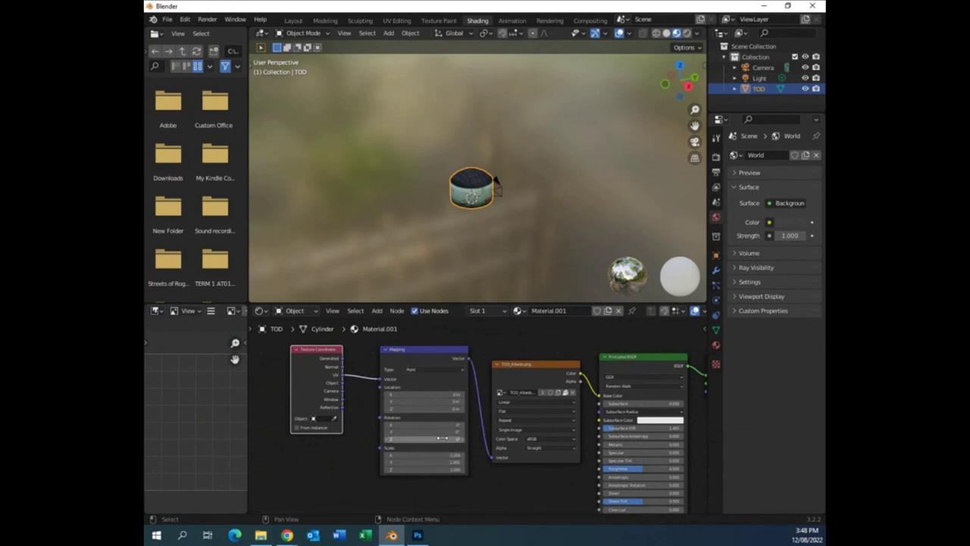
Examine the textured walls, door and floor from inside the room, and nudge the image texture node slightly.
{"action": "scroll", "coordinate": [540, 252], "scroll_direction": "up", "scroll_amount": 5}
{"action": "middle_click_drag", "start_coordinate": [539, 253], "coordinate": [533, 186]}
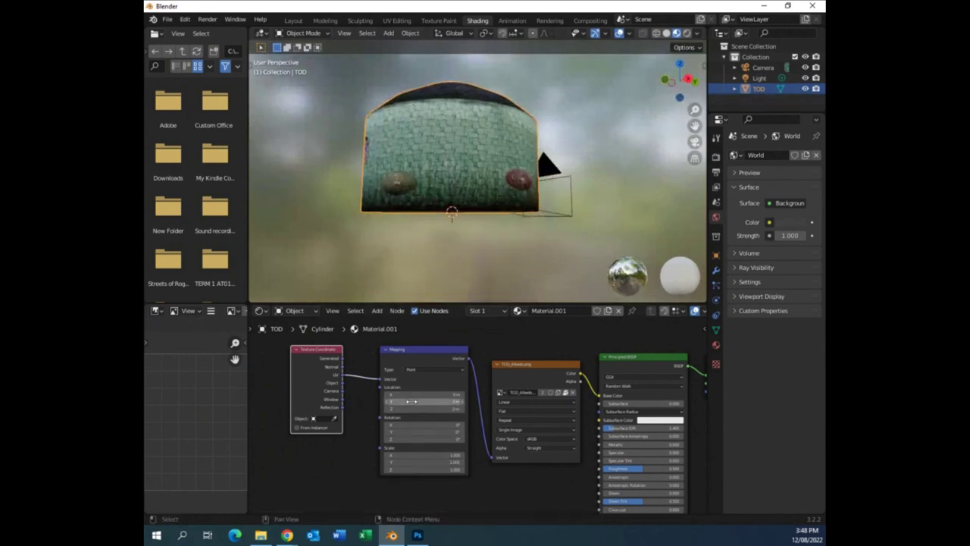
{"action": "middle_click_drag", "start_coordinate": [496, 229], "coordinate": [523, 220]}
{"action": "scroll", "coordinate": [476, 251], "scroll_direction": "up", "scroll_amount": 5}
{"action": "scroll", "coordinate": [475, 257], "scroll_direction": "up", "scroll_amount": 5}
{"action": "left_click", "coordinate": [528, 385]}
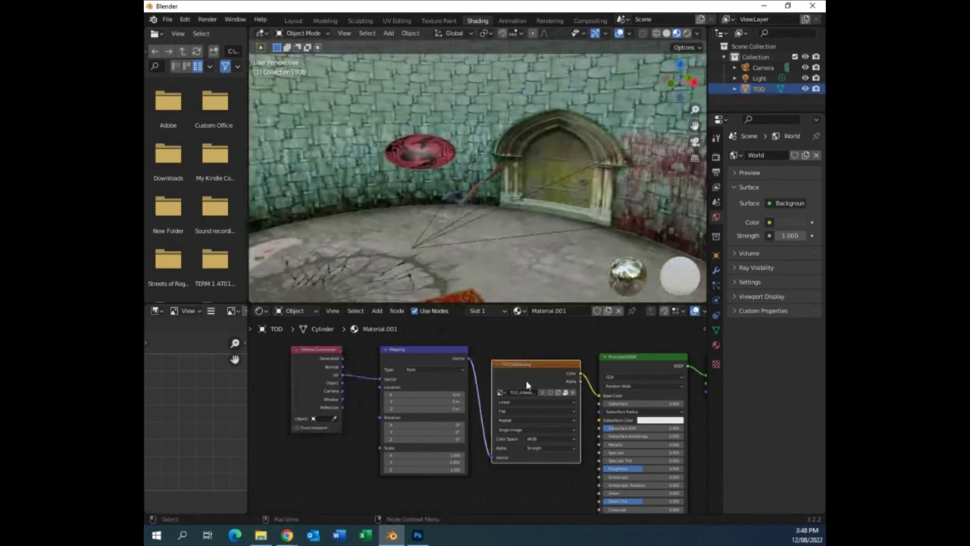
{"action": "left_click_drag", "start_coordinate": [528, 385], "coordinate": [525, 387]}
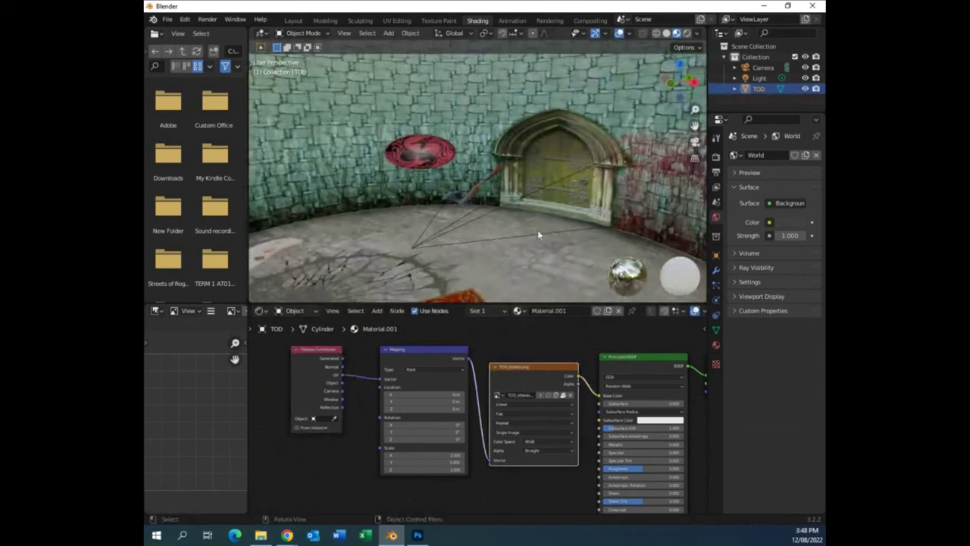
Switch to Photoshop and hide the Shadow floor layer in TOD_Wire.png.
{"action": "left_click", "coordinate": [417, 535]}
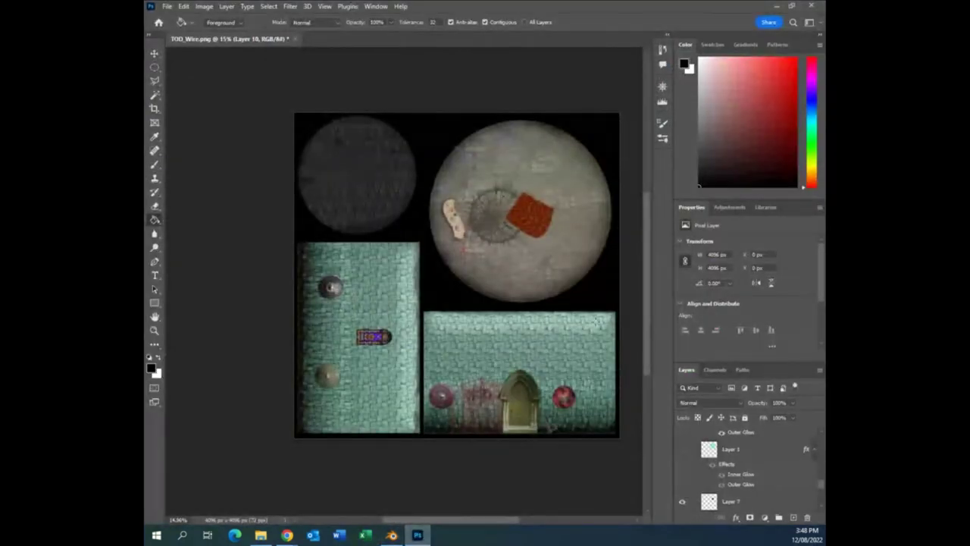
{"action": "scroll", "coordinate": [769, 496], "scroll_direction": "down", "scroll_amount": 5}
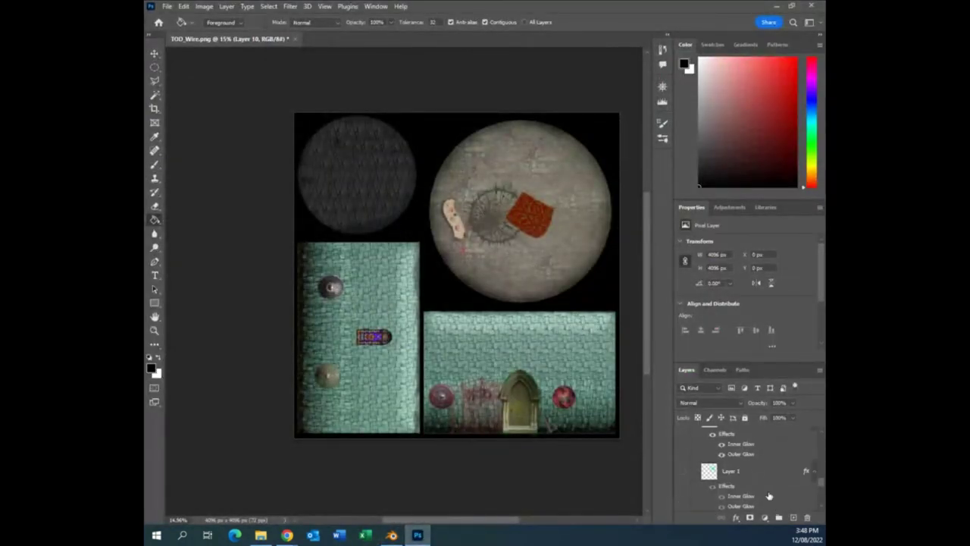
{"action": "scroll", "coordinate": [767, 493], "scroll_direction": "down", "scroll_amount": 2}
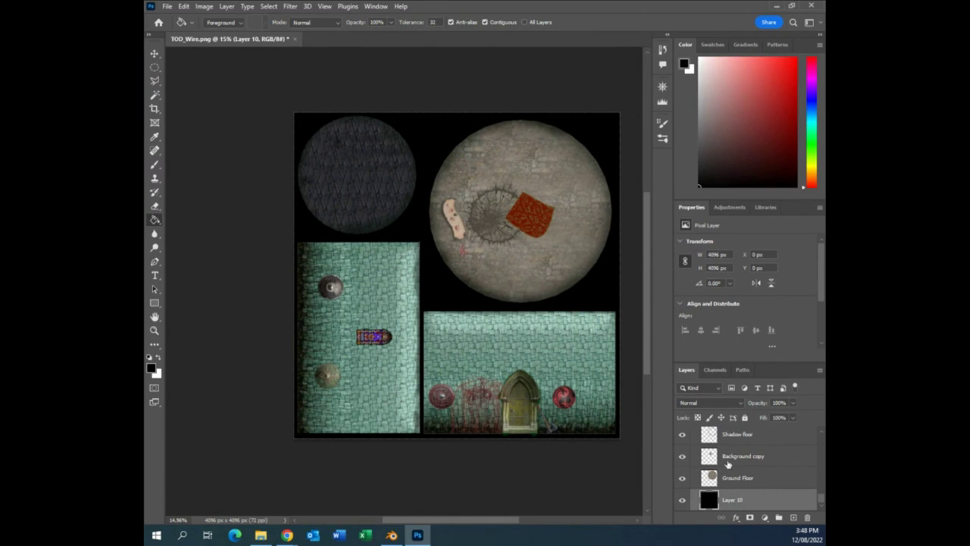
{"action": "left_click", "coordinate": [682, 436]}
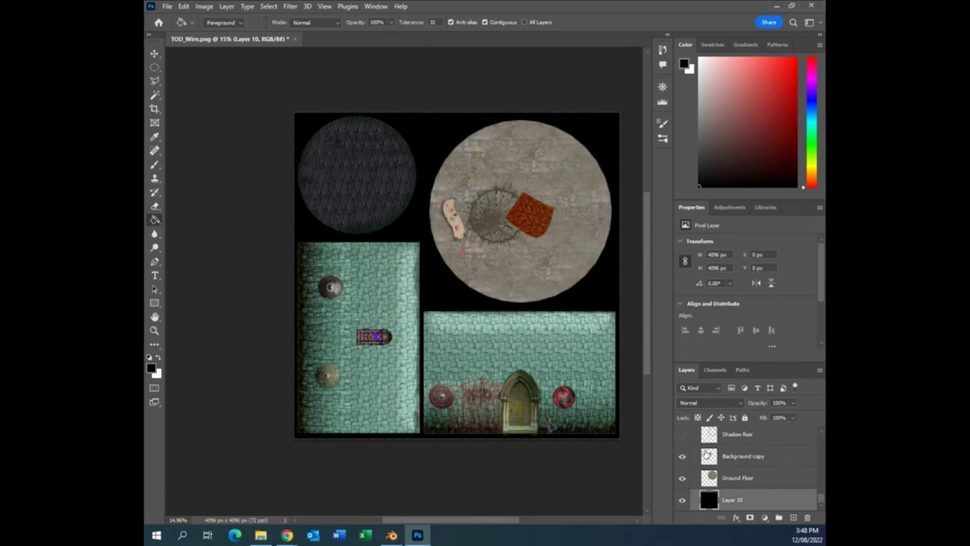
Check what the Blood Scroll layer and Layer 7 contain by hiding each briefly and showing it again.
{"action": "scroll", "coordinate": [741, 461], "scroll_direction": "up", "scroll_amount": 1}
{"action": "scroll", "coordinate": [740, 461], "scroll_direction": "up", "scroll_amount": 1}
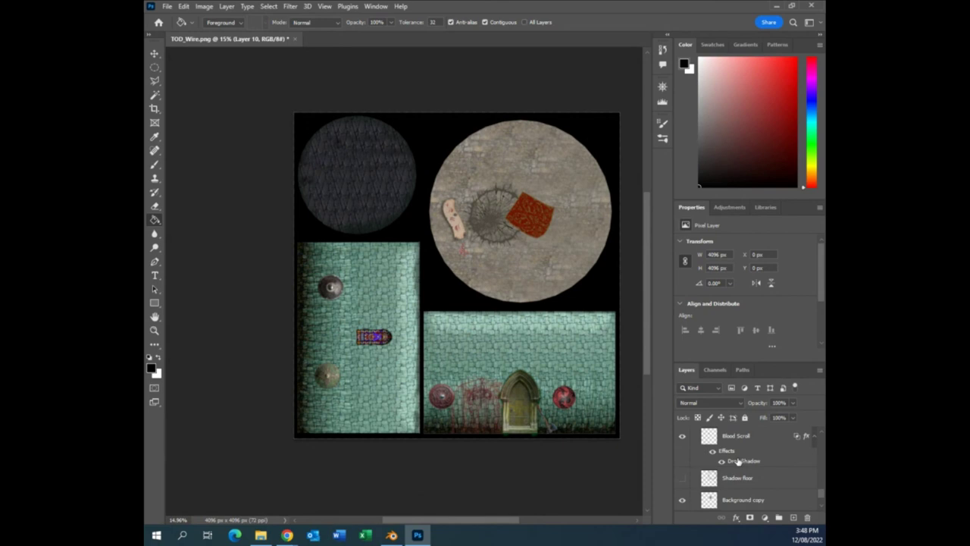
{"action": "left_click", "coordinate": [683, 438]}
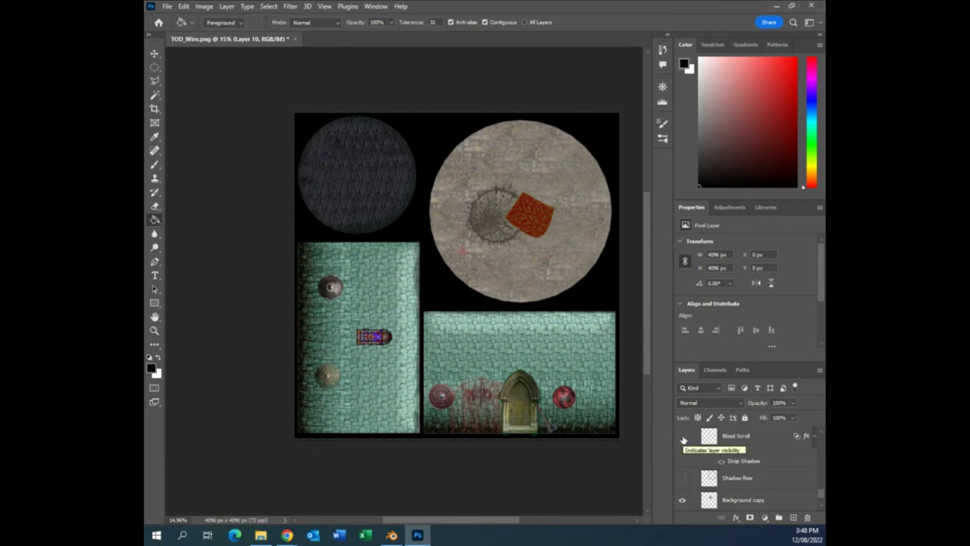
{"action": "left_click", "coordinate": [683, 438]}
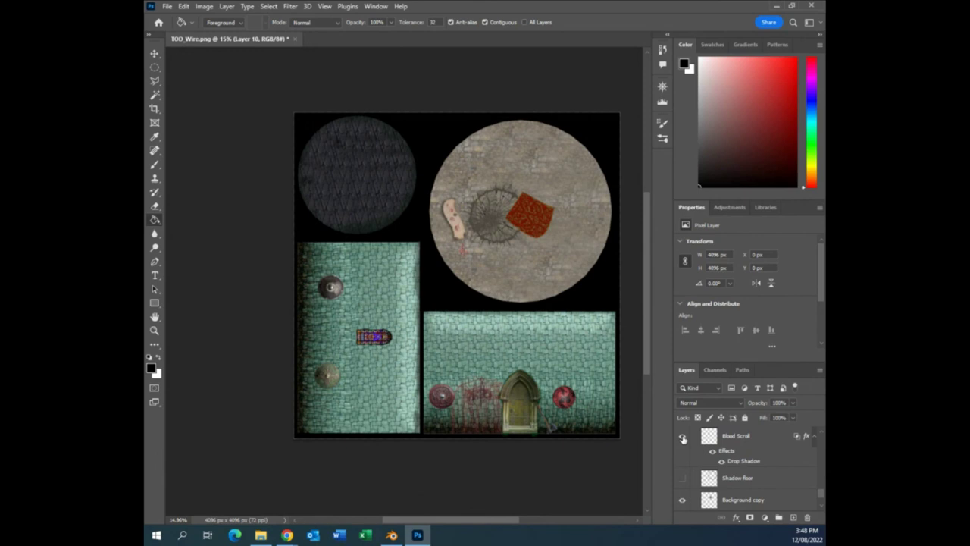
{"action": "scroll", "coordinate": [721, 457], "scroll_direction": "up", "scroll_amount": 1}
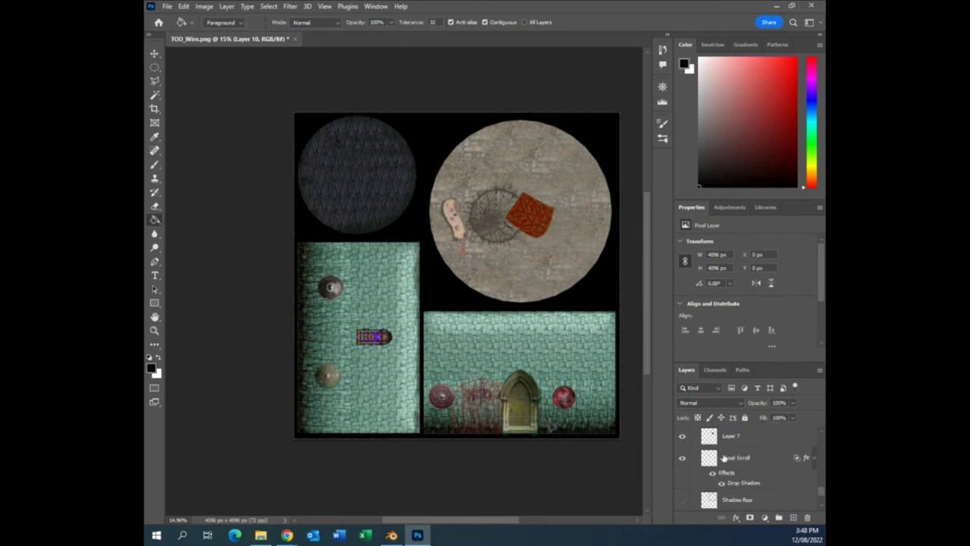
{"action": "left_click", "coordinate": [682, 437]}
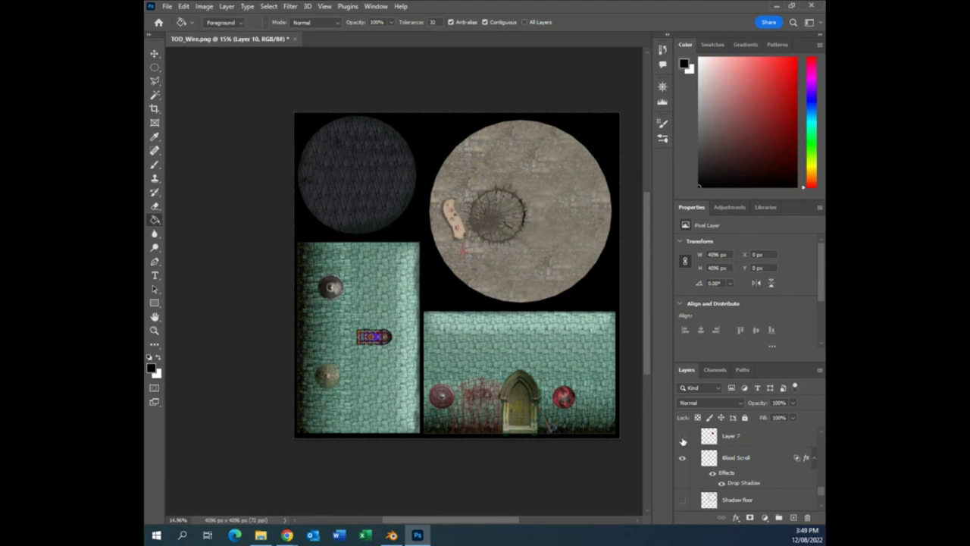
{"action": "left_click", "coordinate": [682, 437]}
{"action": "scroll", "coordinate": [761, 452], "scroll_direction": "up", "scroll_amount": 1}
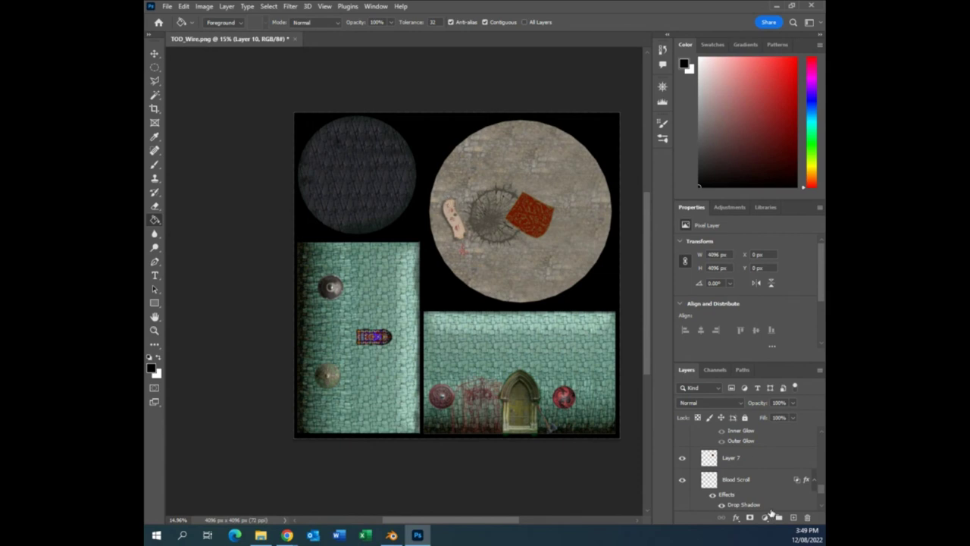
Hide the Blood Hand layer in the Ground group.
{"action": "scroll", "coordinate": [765, 463], "scroll_direction": "up", "scroll_amount": 1}
{"action": "scroll", "coordinate": [765, 463], "scroll_direction": "up", "scroll_amount": 1}
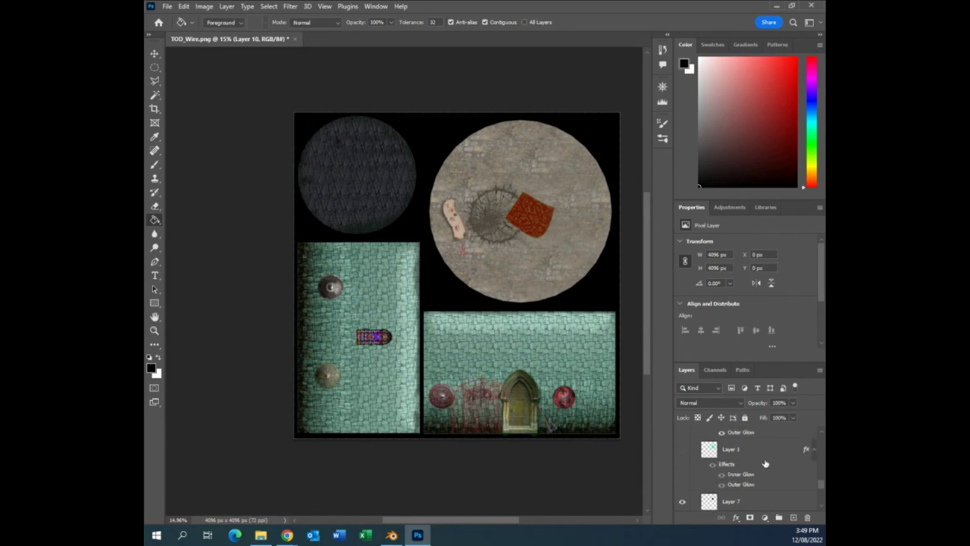
{"action": "scroll", "coordinate": [765, 463], "scroll_direction": "up", "scroll_amount": 1}
{"action": "scroll", "coordinate": [750, 471], "scroll_direction": "up", "scroll_amount": 1}
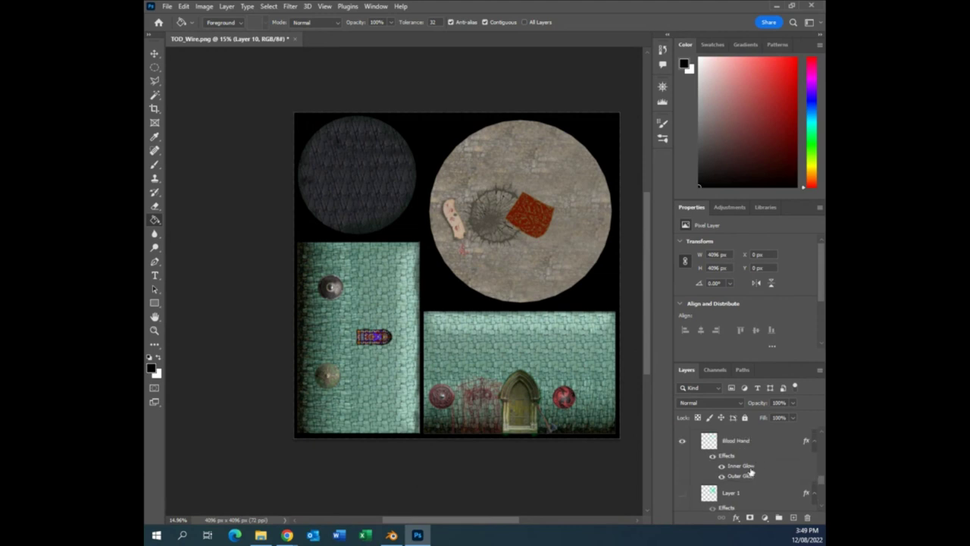
{"action": "scroll", "coordinate": [750, 471], "scroll_direction": "up", "scroll_amount": 1}
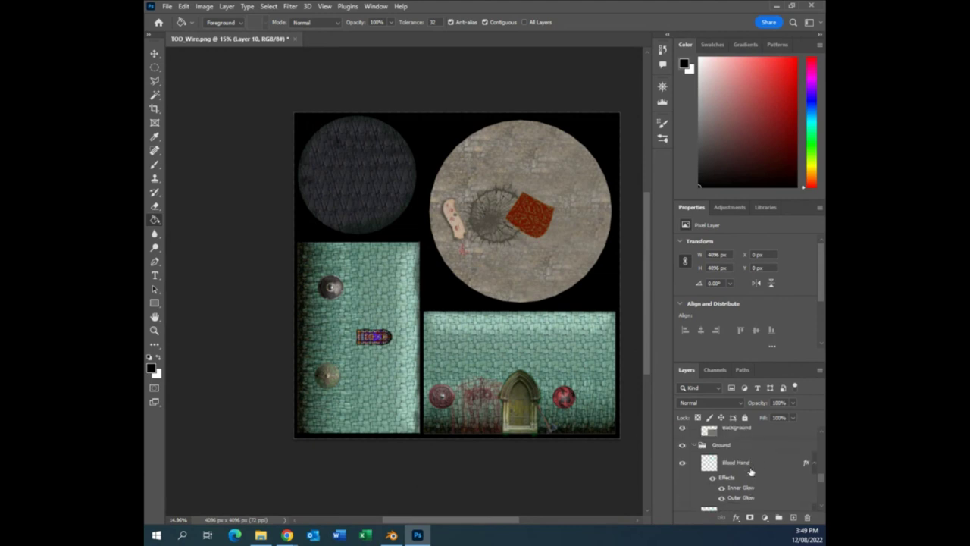
{"action": "left_click", "coordinate": [682, 464]}
Hide Layer 9, which sits between the Layer 2 copy and Shields V layers.
{"action": "scroll", "coordinate": [718, 472], "scroll_direction": "up", "scroll_amount": 1}
{"action": "scroll", "coordinate": [718, 471], "scroll_direction": "up", "scroll_amount": 1}
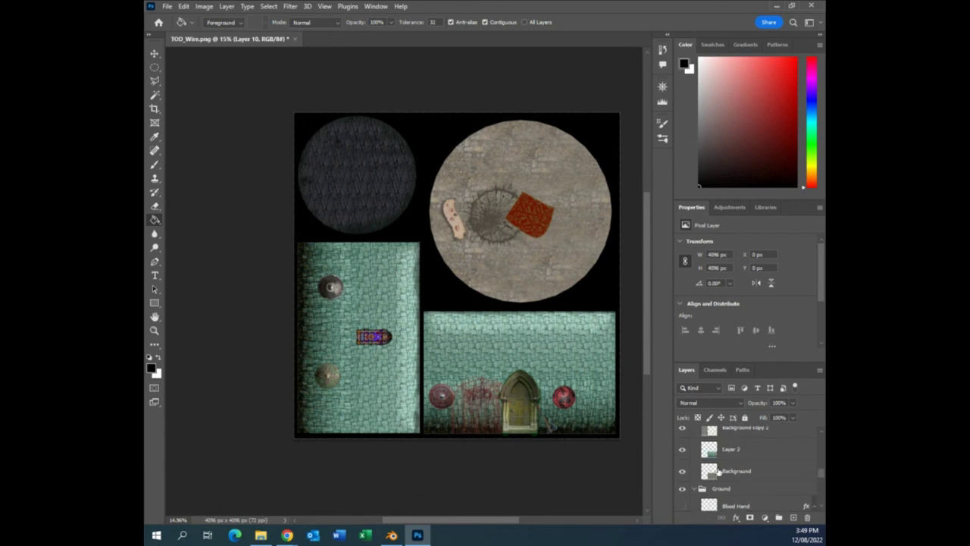
{"action": "scroll", "coordinate": [697, 468], "scroll_direction": "up", "scroll_amount": 1}
{"action": "scroll", "coordinate": [697, 467], "scroll_direction": "up", "scroll_amount": 1}
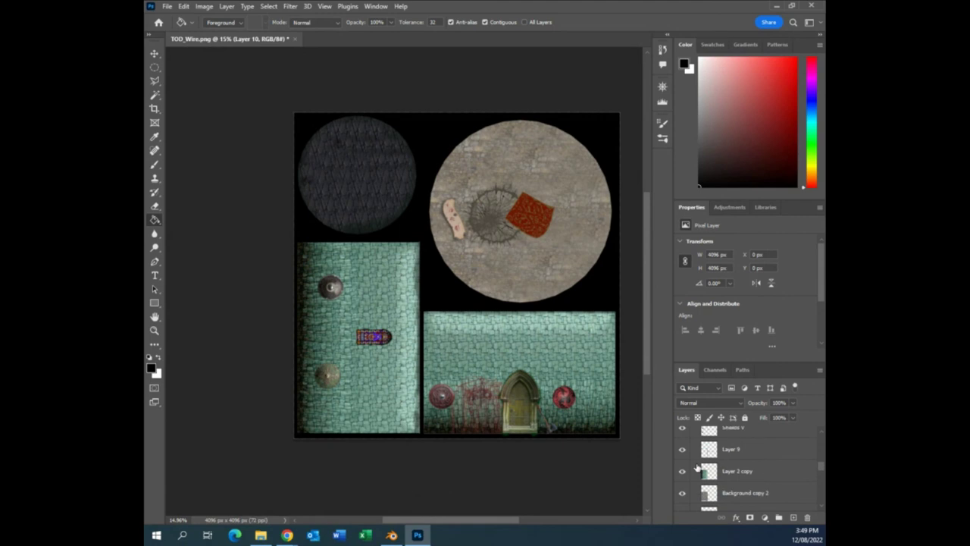
{"action": "left_click", "coordinate": [682, 450]}
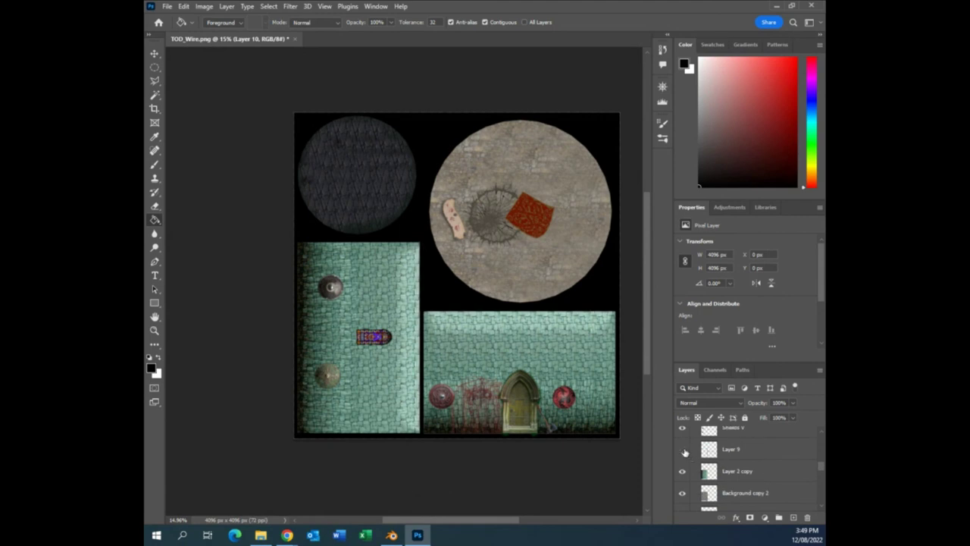
Check what Layer 5 and Layer 4 contain by hiding each briefly and showing it again.
{"action": "scroll", "coordinate": [750, 458], "scroll_direction": "up", "scroll_amount": 2}
{"action": "scroll", "coordinate": [763, 482], "scroll_direction": "up", "scroll_amount": 1}
{"action": "scroll", "coordinate": [763, 488], "scroll_direction": "up", "scroll_amount": 1}
{"action": "scroll", "coordinate": [763, 488], "scroll_direction": "up", "scroll_amount": 2}
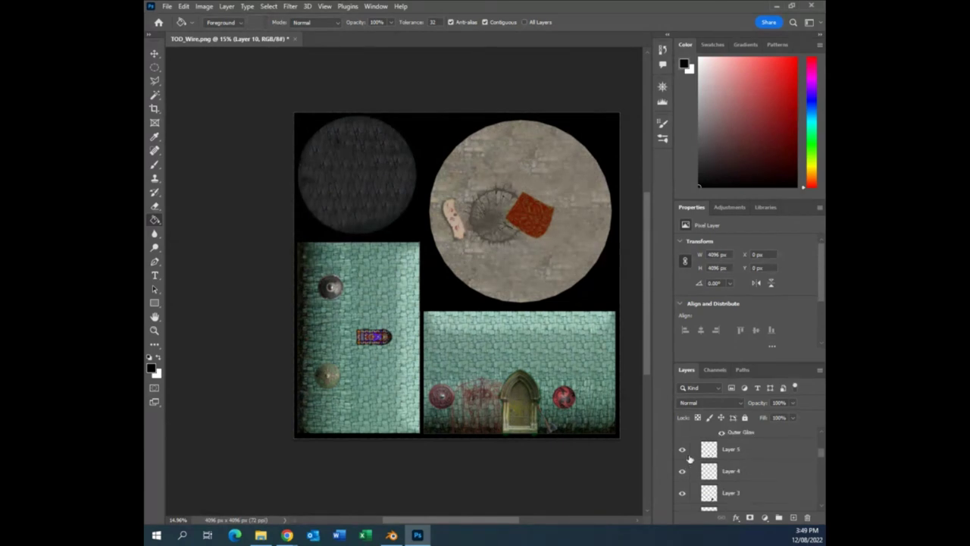
{"action": "left_click", "coordinate": [681, 450]}
{"action": "left_click", "coordinate": [682, 450]}
{"action": "left_click", "coordinate": [682, 472]}
{"action": "left_click", "coordinate": [682, 472]}
Hide the blood spray layer in the Walls group.
{"action": "scroll", "coordinate": [763, 495], "scroll_direction": "down", "scroll_amount": 3}
{"action": "scroll", "coordinate": [765, 496], "scroll_direction": "up", "scroll_amount": 5}
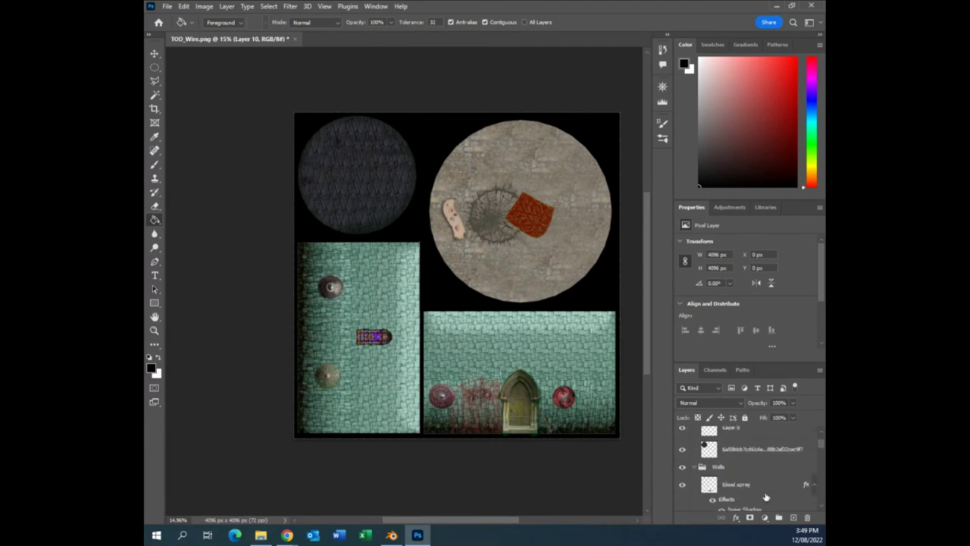
{"action": "left_click", "coordinate": [681, 485]}
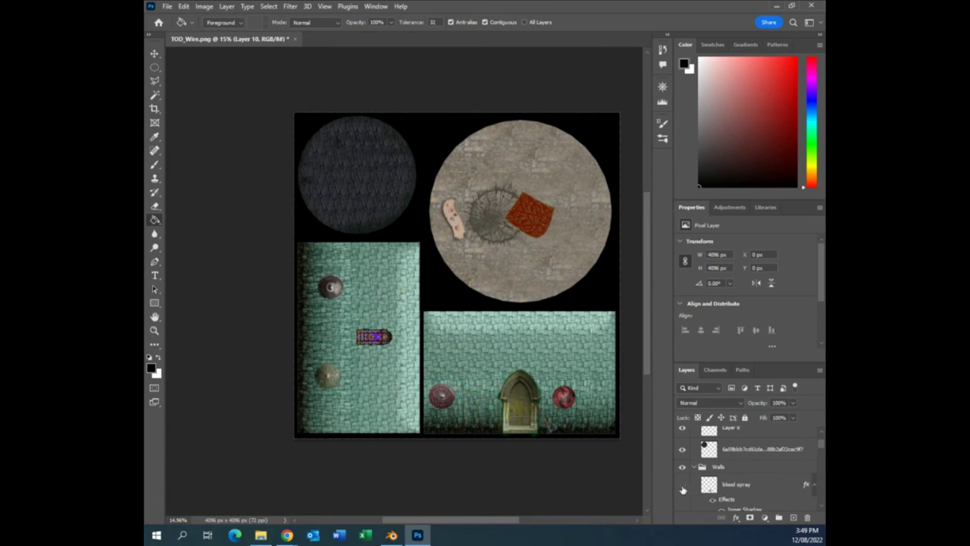
{"action": "scroll", "coordinate": [771, 491], "scroll_direction": "up", "scroll_amount": 2}
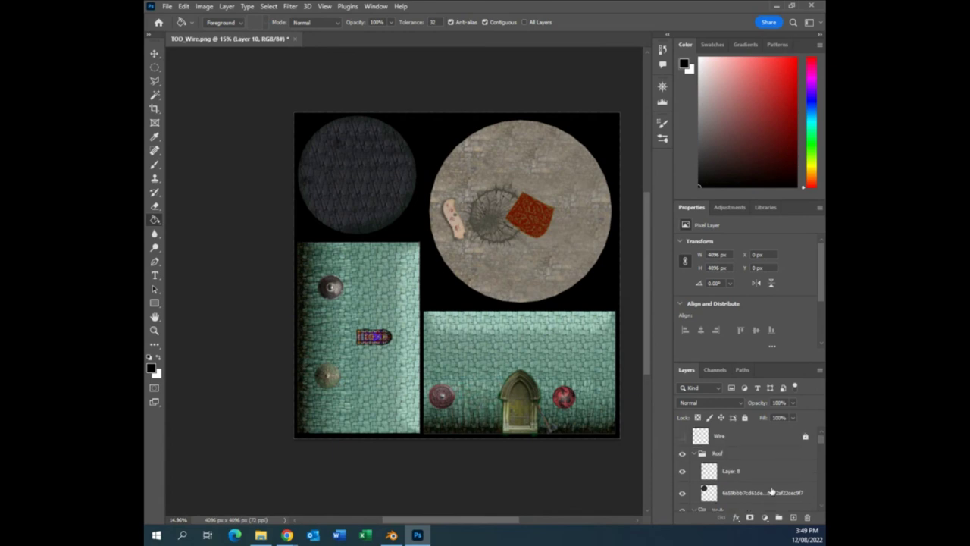
Select the Ground Floor, Background copy, Blood Scroll and Layer 7 layers together.
{"action": "scroll", "coordinate": [771, 491], "scroll_direction": "down", "scroll_amount": 5}
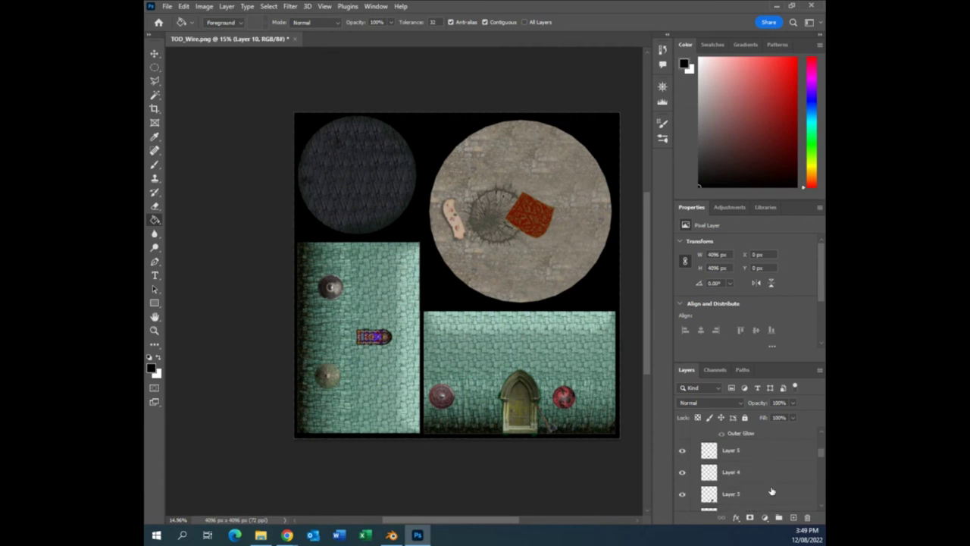
{"action": "scroll", "coordinate": [771, 491], "scroll_direction": "down", "scroll_amount": 5}
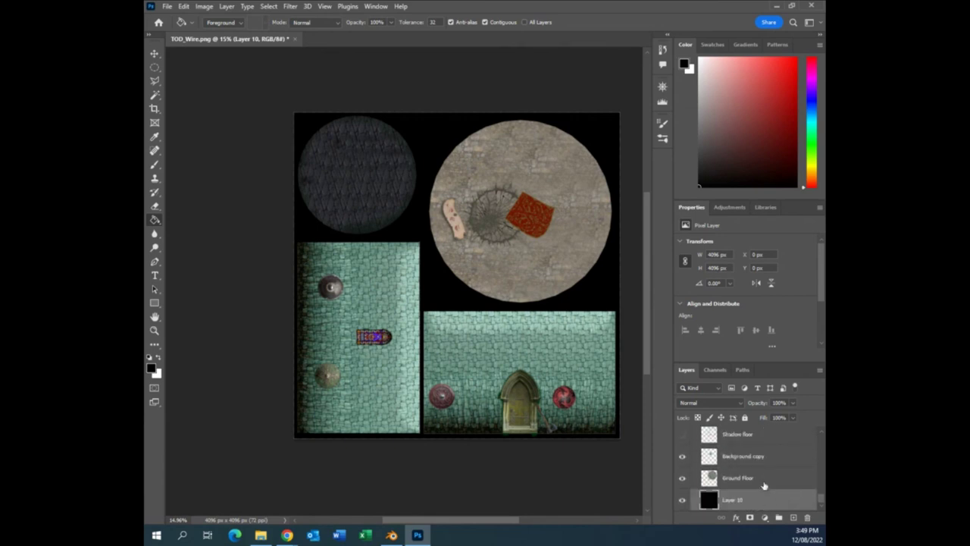
{"action": "left_click", "coordinate": [762, 482]}
{"action": "left_click", "coordinate": [754, 464]}
{"action": "scroll", "coordinate": [752, 466], "scroll_direction": "up", "scroll_amount": 2}
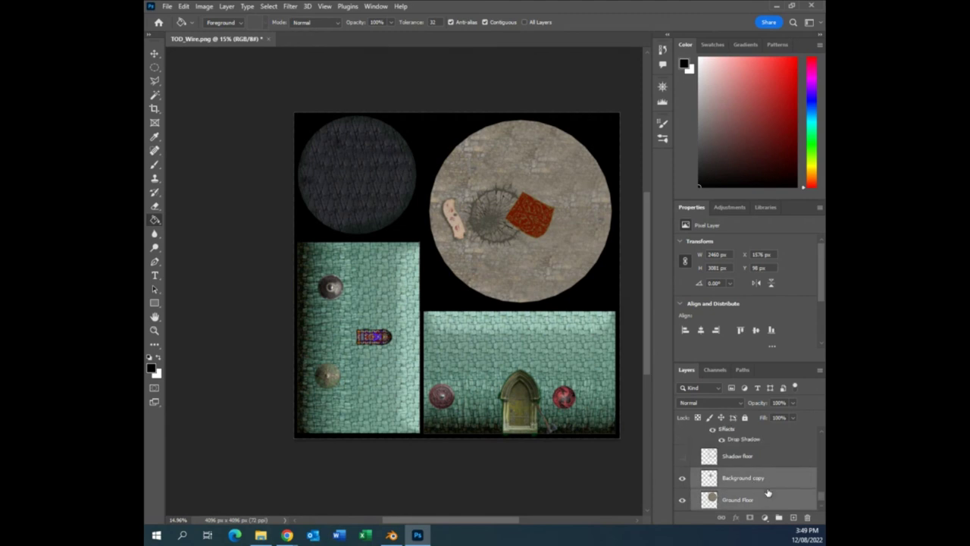
{"action": "left_click", "coordinate": [764, 441]}
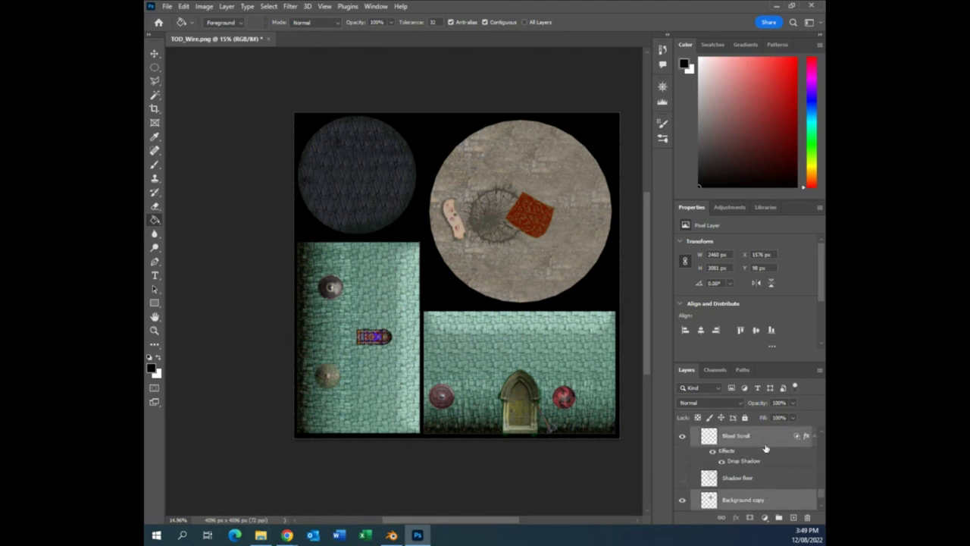
{"action": "scroll", "coordinate": [779, 506], "scroll_direction": "up", "scroll_amount": 2}
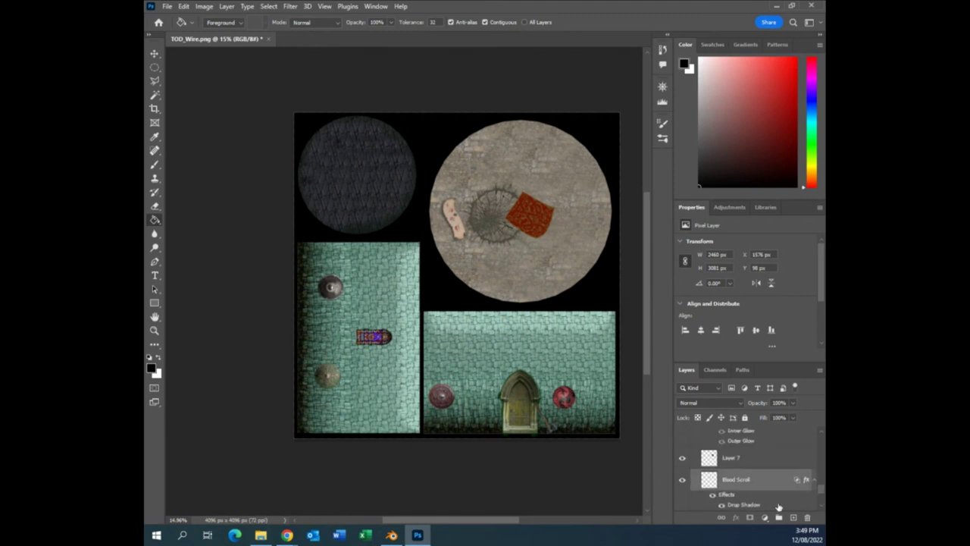
{"action": "left_click", "coordinate": [754, 461]}
Add the Background, Layer 2, Background copy 2 and Layer 2 copy wall layers to the layer selection.
{"action": "scroll", "coordinate": [770, 493], "scroll_direction": "up", "scroll_amount": 2}
{"action": "scroll", "coordinate": [770, 492], "scroll_direction": "up", "scroll_amount": 3}
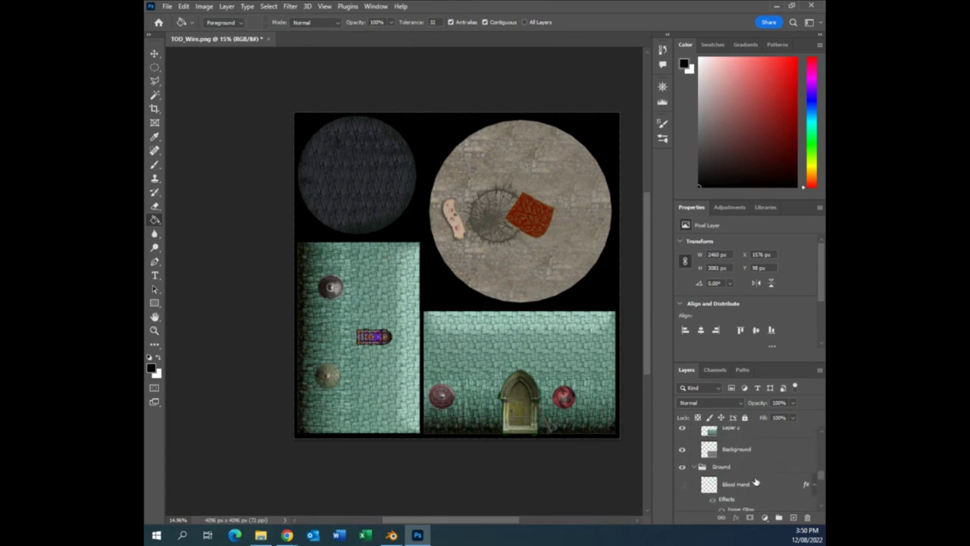
{"action": "left_click", "coordinate": [759, 448]}
{"action": "left_click", "coordinate": [760, 433], "text": "ctrl"}
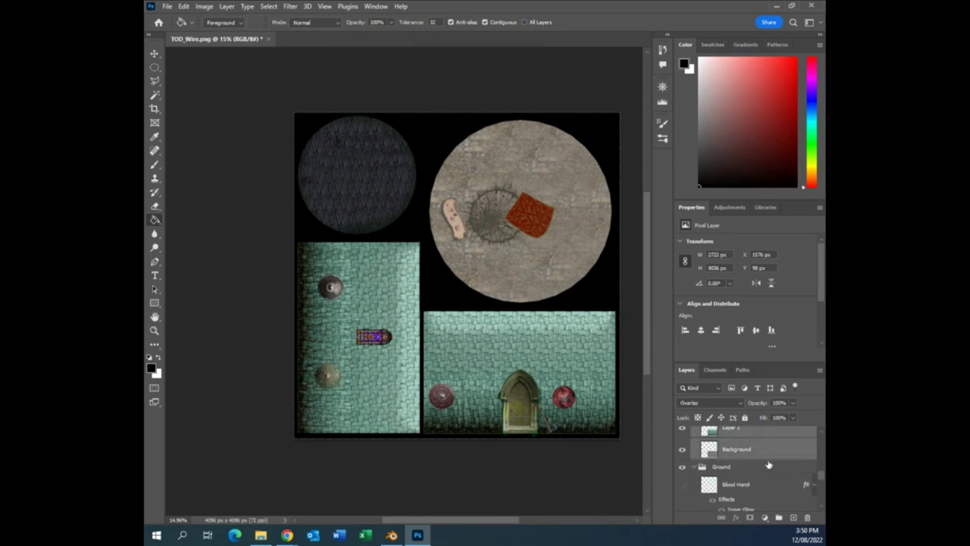
{"action": "key", "text": "ctrl+j"}
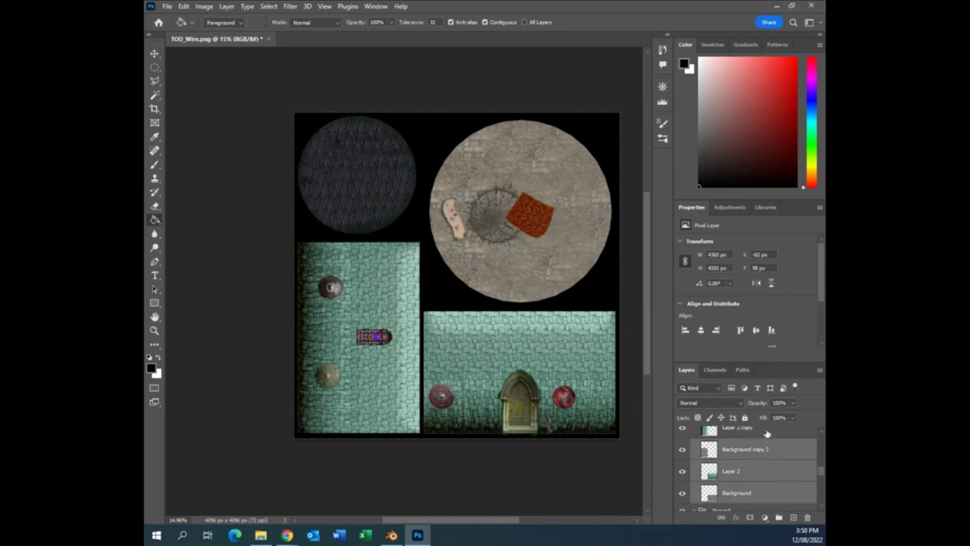
{"action": "left_click", "coordinate": [763, 430]}
Extend the layer selection with Shields V, Layer 6 and Background copy, leaving out the hidden Layer 9.
{"action": "scroll", "coordinate": [770, 470], "scroll_direction": "up", "scroll_amount": 3}
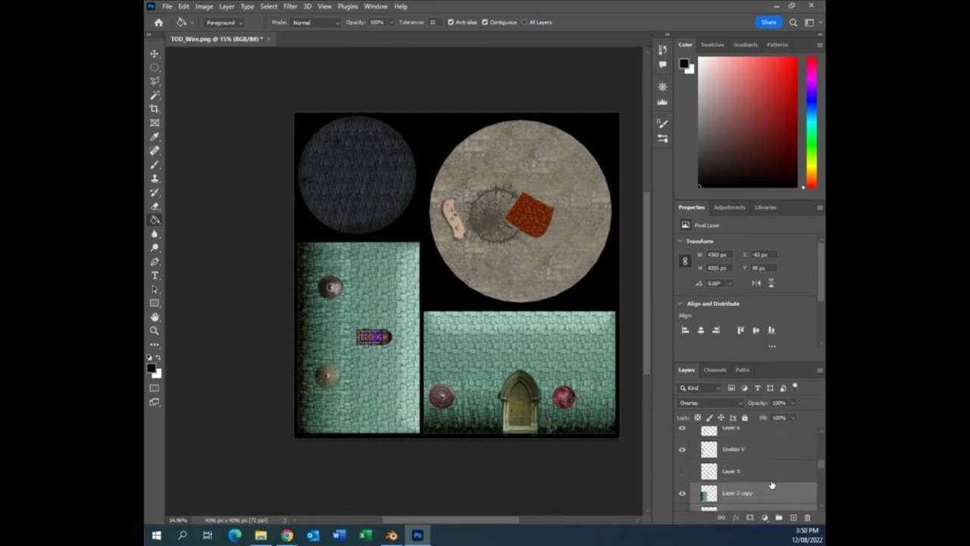
{"action": "left_click", "coordinate": [759, 448], "text": "ctrl"}
{"action": "left_click", "coordinate": [760, 430], "text": "ctrl"}
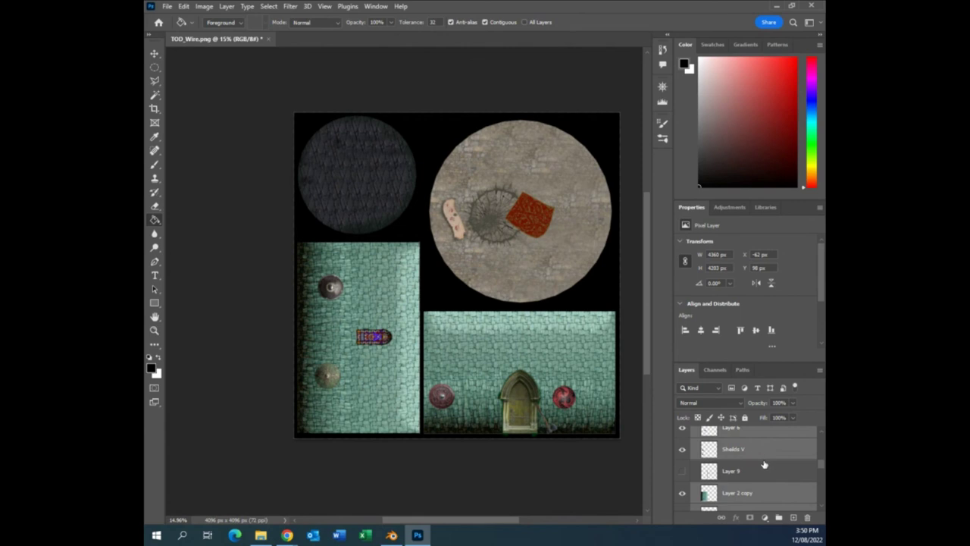
{"action": "scroll", "coordinate": [763, 465], "scroll_direction": "up", "scroll_amount": 1}
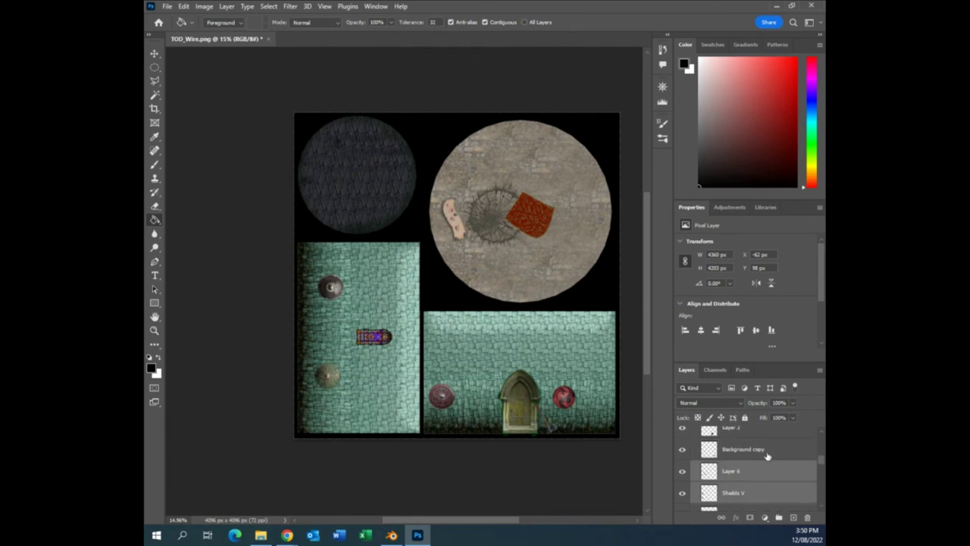
{"action": "left_click", "coordinate": [768, 452], "text": "ctrl"}
Add Layer 3, Layer 4 and Layer 5 of the Walls group to the layer selection.
{"action": "scroll", "coordinate": [767, 459], "scroll_direction": "up", "scroll_amount": 2}
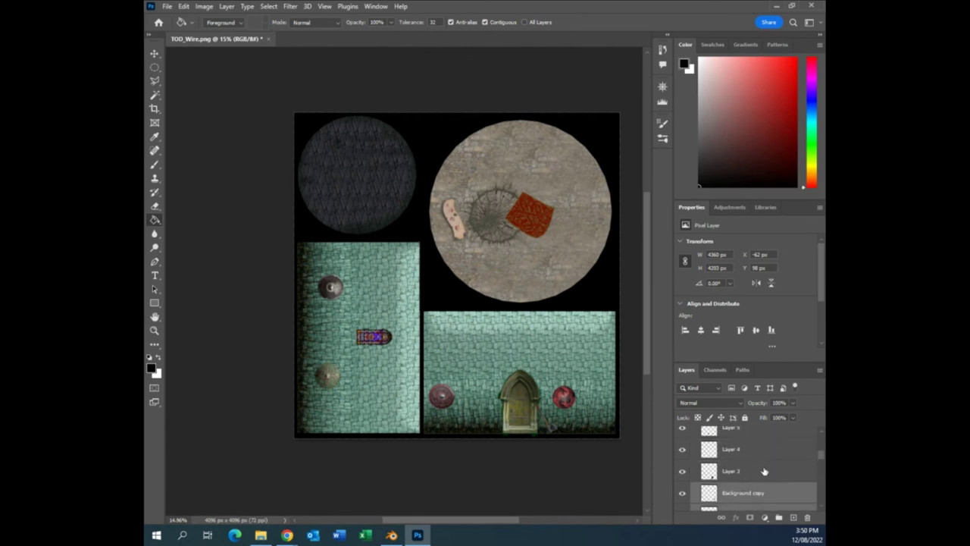
{"action": "left_click", "coordinate": [761, 475], "text": "ctrl"}
{"action": "left_click", "coordinate": [761, 454], "text": "ctrl"}
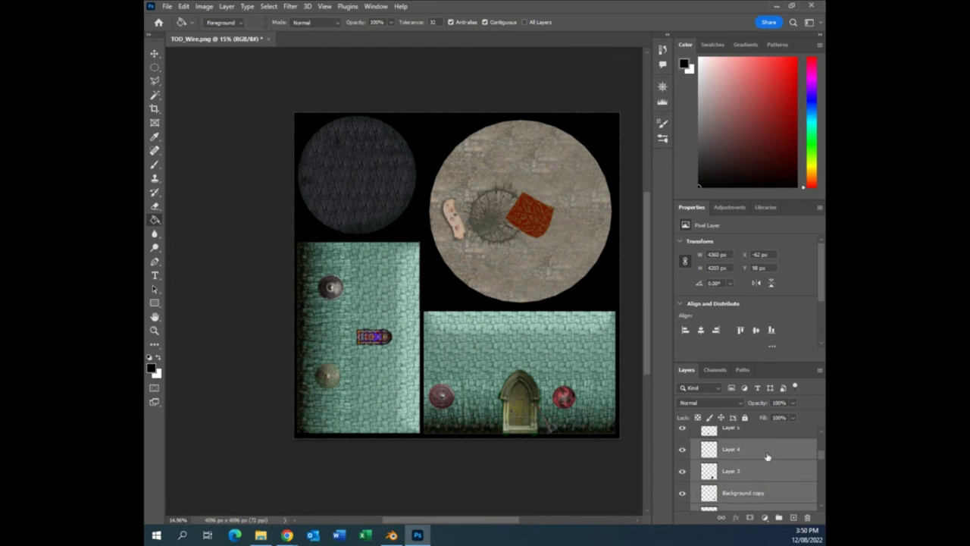
{"action": "scroll", "coordinate": [767, 458], "scroll_direction": "up", "scroll_amount": 1}
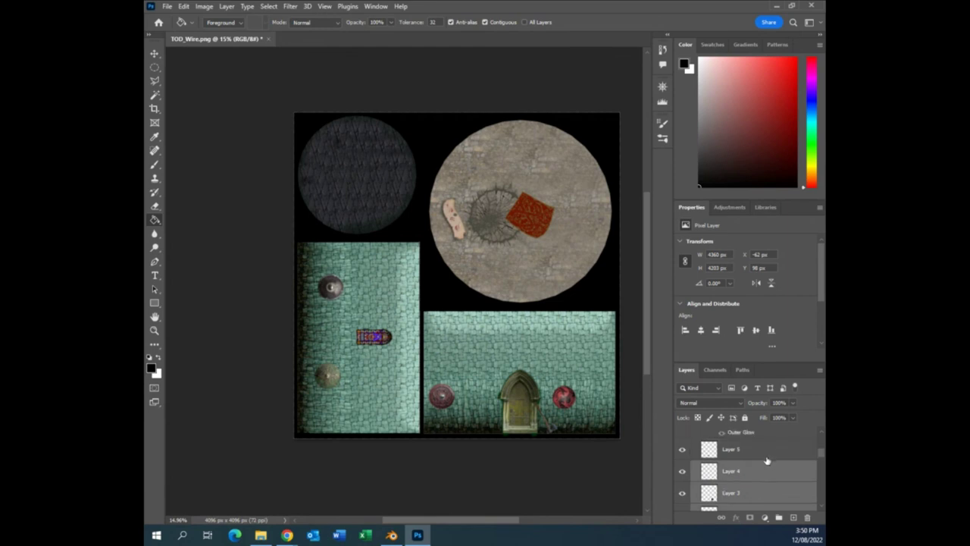
{"action": "left_click", "coordinate": [760, 455], "text": "ctrl"}
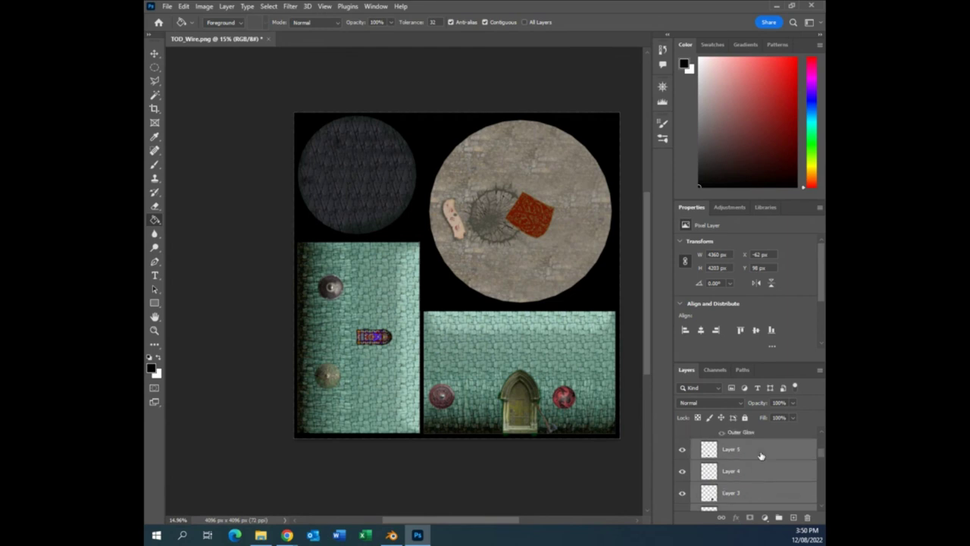
Add the roof texture layer below Layer 8 in the Roof group to the layer selection.
{"action": "scroll", "coordinate": [762, 455], "scroll_direction": "up", "scroll_amount": 3}
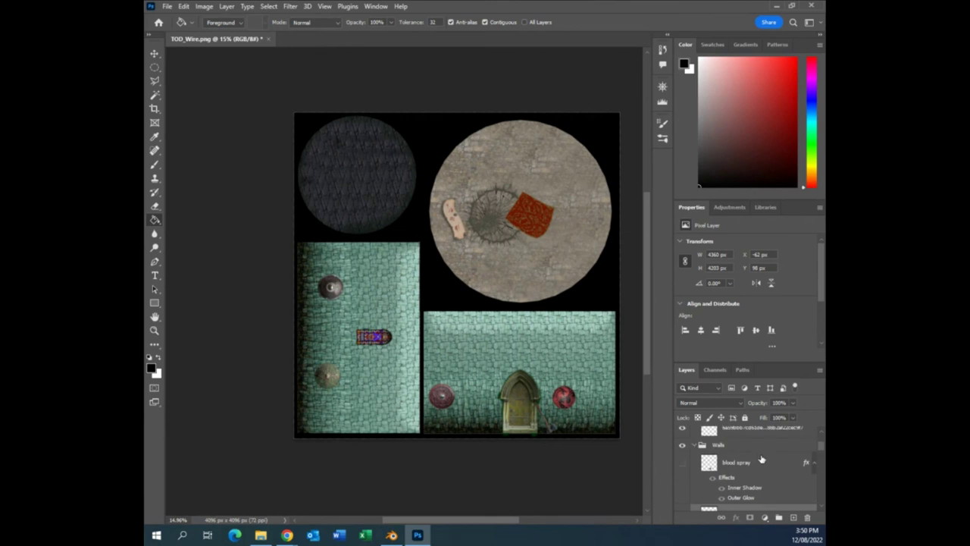
{"action": "scroll", "coordinate": [762, 460], "scroll_direction": "up", "scroll_amount": 1}
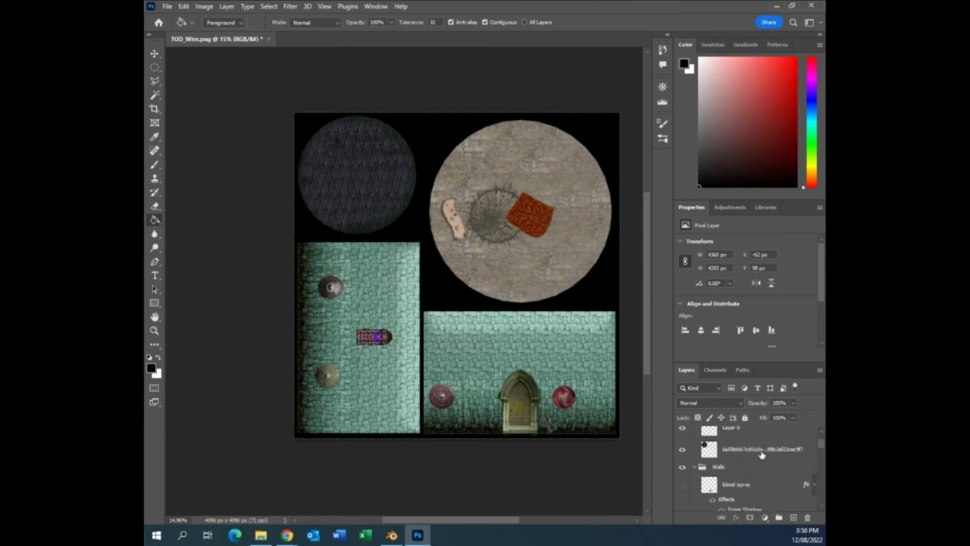
{"action": "left_click", "coordinate": [761, 452]}
{"action": "scroll", "coordinate": [761, 455], "scroll_direction": "up", "scroll_amount": 1}
{"action": "scroll", "coordinate": [762, 456], "scroll_direction": "up", "scroll_amount": 1}
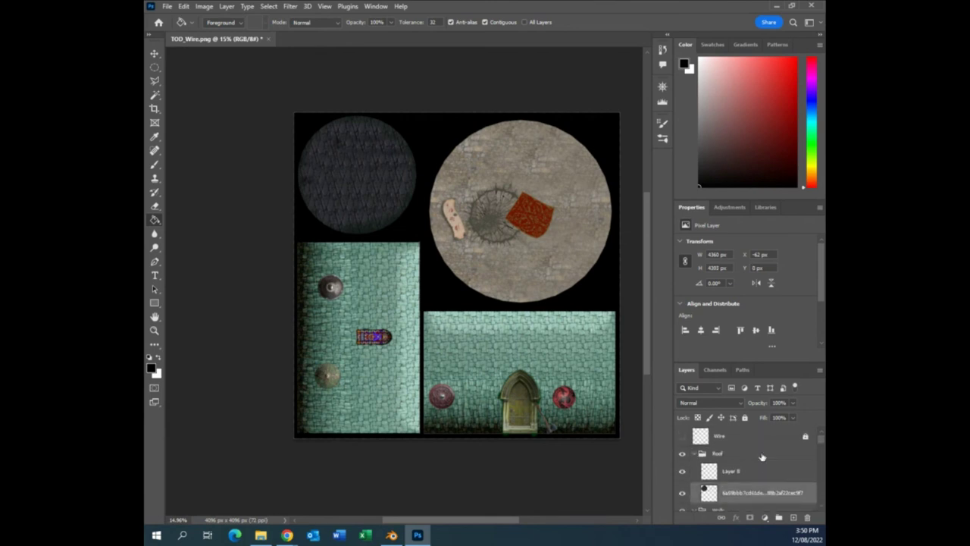
{"action": "scroll", "coordinate": [762, 457], "scroll_direction": "down", "scroll_amount": 1}
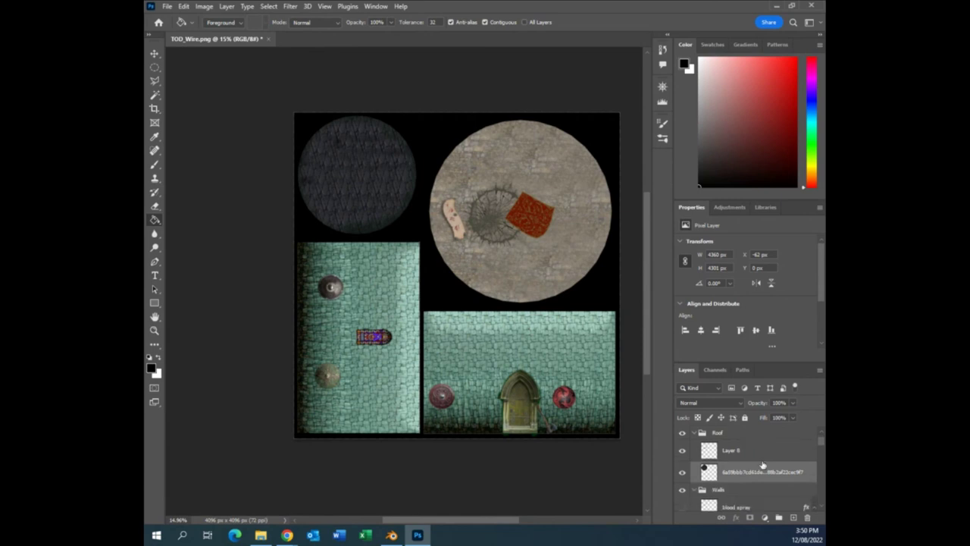
Duplicate all the selected layers within the TOD_Wire.png document.
{"action": "scroll", "coordinate": [762, 462], "scroll_direction": "down", "scroll_amount": 1}
{"action": "scroll", "coordinate": [764, 470], "scroll_direction": "up", "scroll_amount": 1}
{"action": "right_click", "coordinate": [767, 472]}
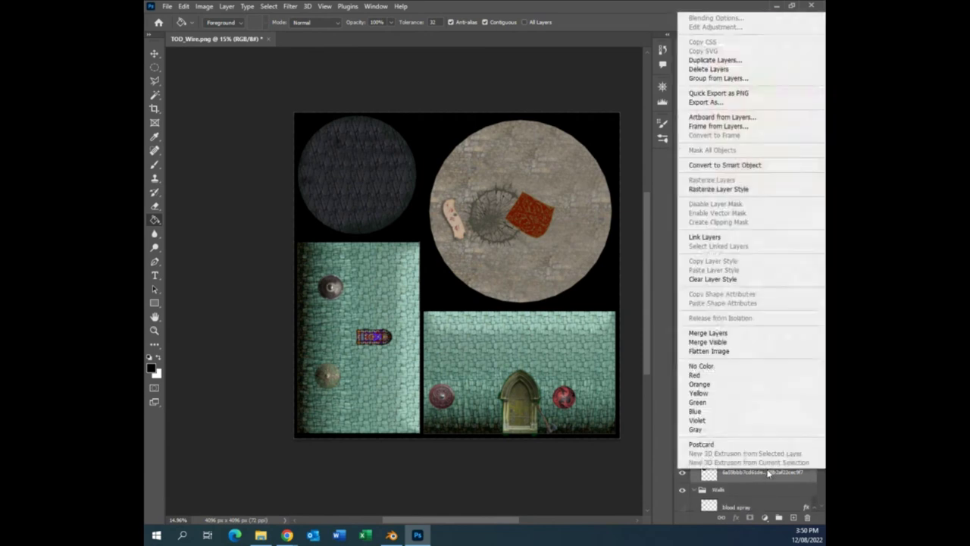
{"action": "left_click", "coordinate": [735, 64]}
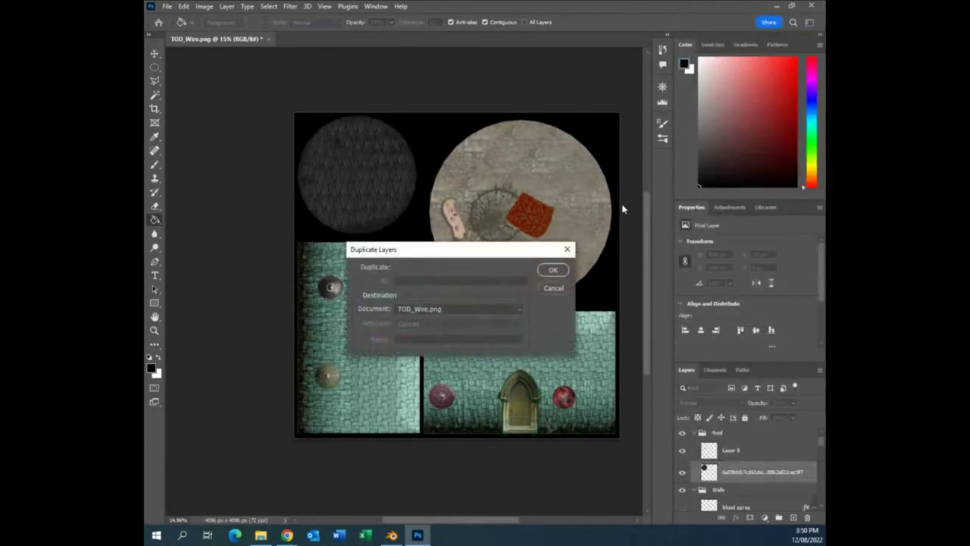
{"action": "left_click", "coordinate": [553, 272]}
Merge the duplicated floor, wall and roof layers into a single layer.
{"action": "scroll", "coordinate": [782, 458], "scroll_direction": "down", "scroll_amount": 2}
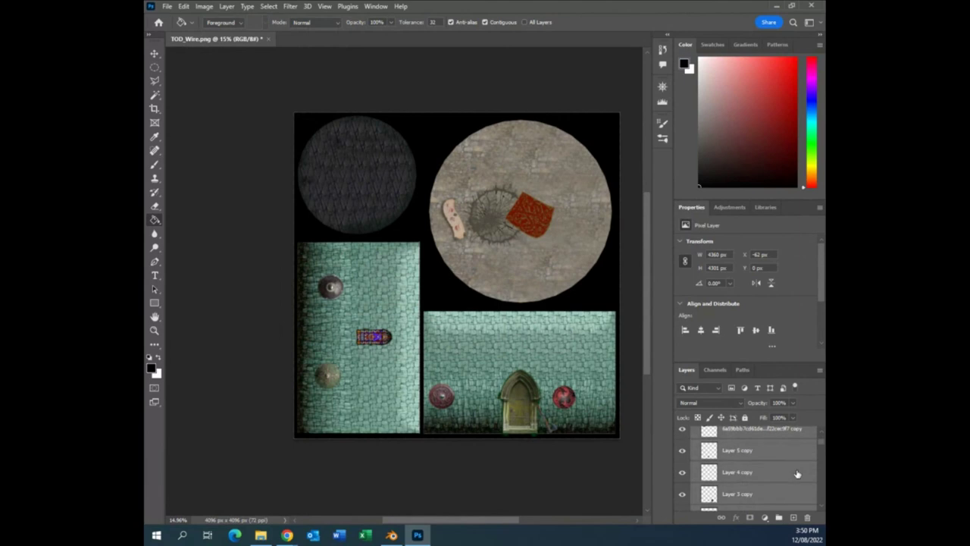
{"action": "scroll", "coordinate": [782, 457], "scroll_direction": "down", "scroll_amount": 3}
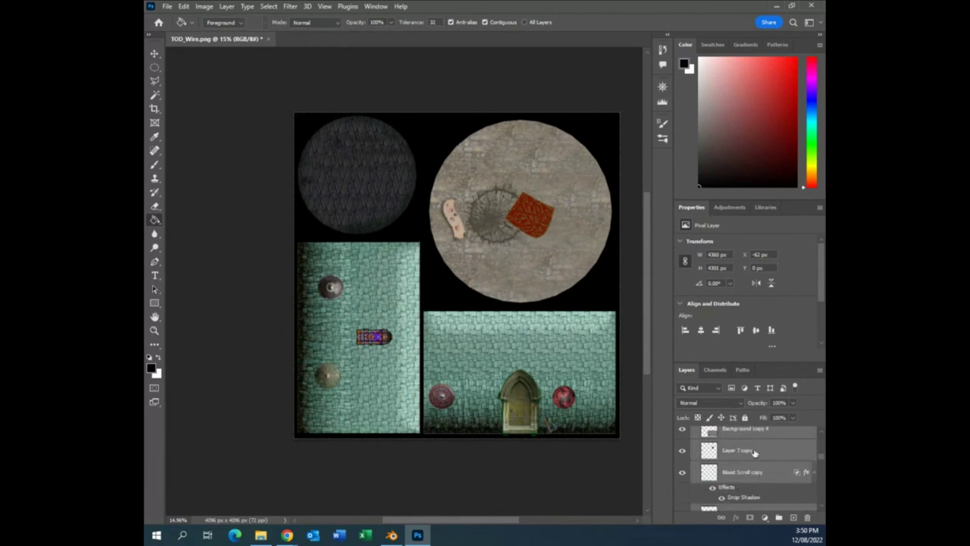
{"action": "right_click", "coordinate": [754, 453]}
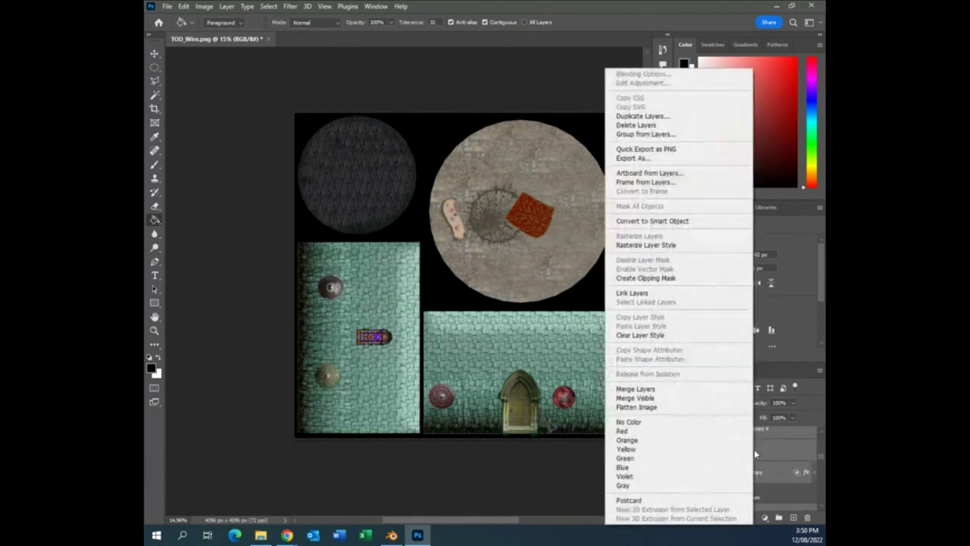
{"action": "left_click", "coordinate": [663, 388]}
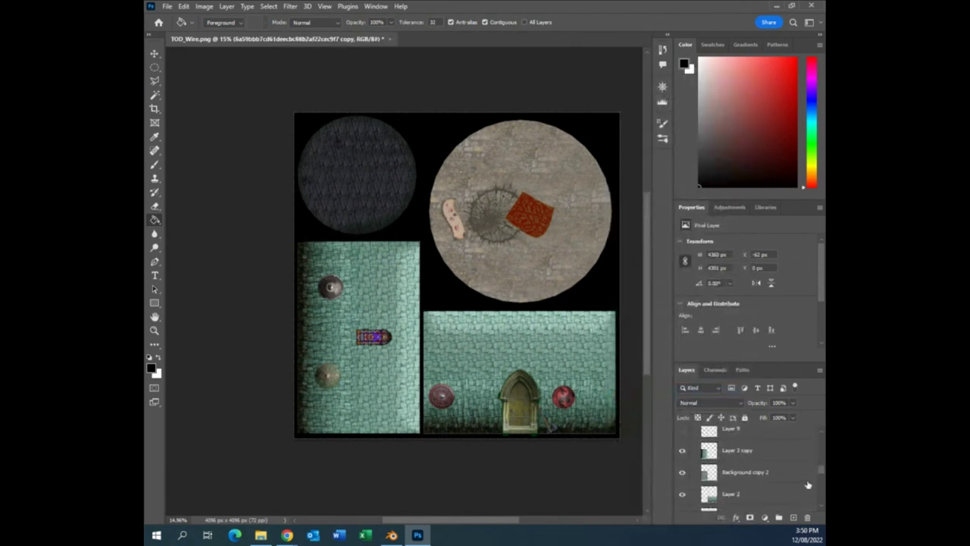
Move the merged layer out of the Roof group, placing it directly beneath the Wire layer.
{"action": "scroll", "coordinate": [803, 481], "scroll_direction": "up", "scroll_amount": 3}
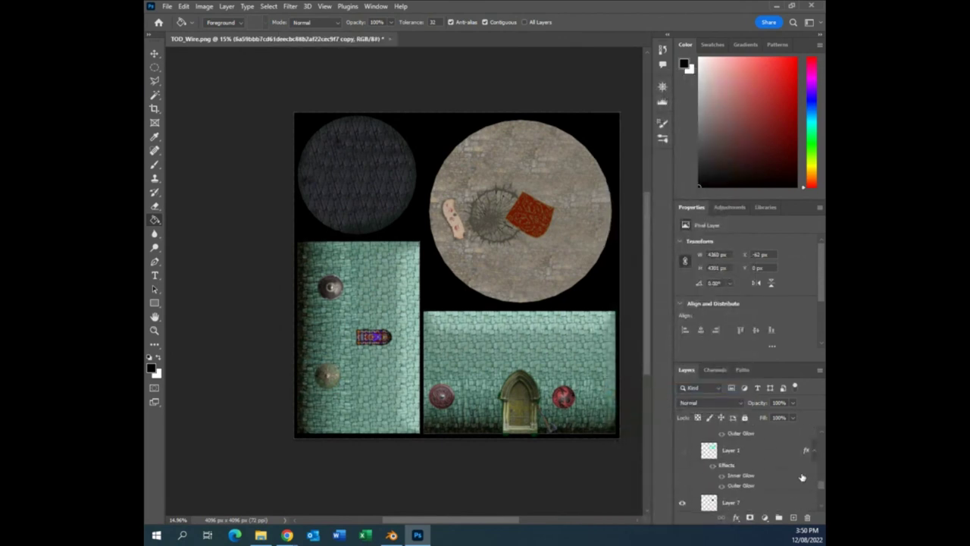
{"action": "scroll", "coordinate": [801, 476], "scroll_direction": "up", "scroll_amount": 5}
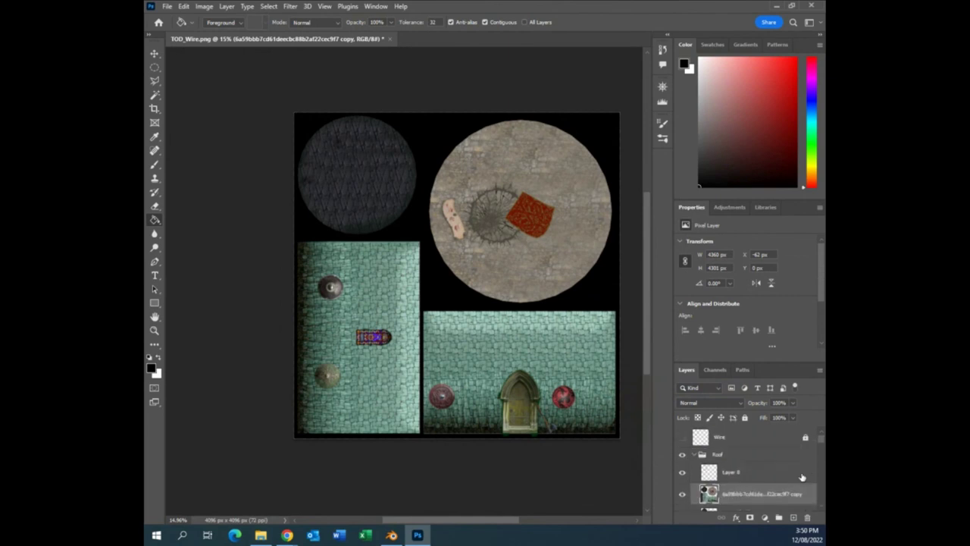
{"action": "scroll", "coordinate": [755, 460], "scroll_direction": "up", "scroll_amount": 1}
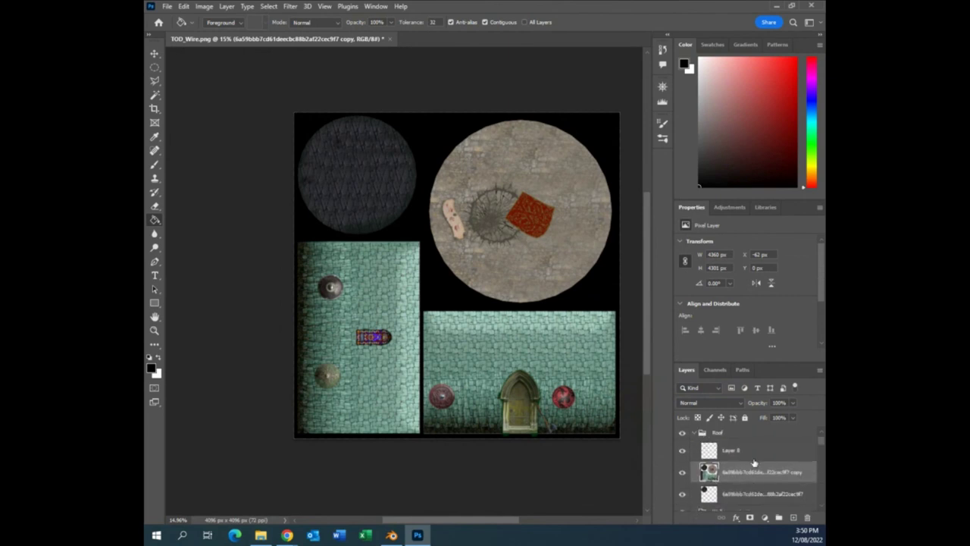
{"action": "scroll", "coordinate": [752, 477], "scroll_direction": "up", "scroll_amount": 1}
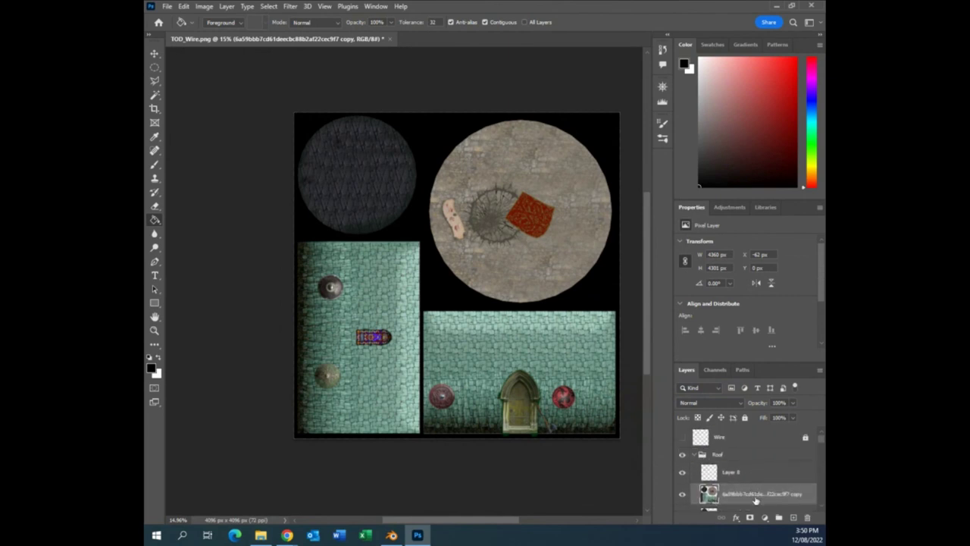
{"action": "left_click_drag", "start_coordinate": [755, 497], "coordinate": [754, 448]}
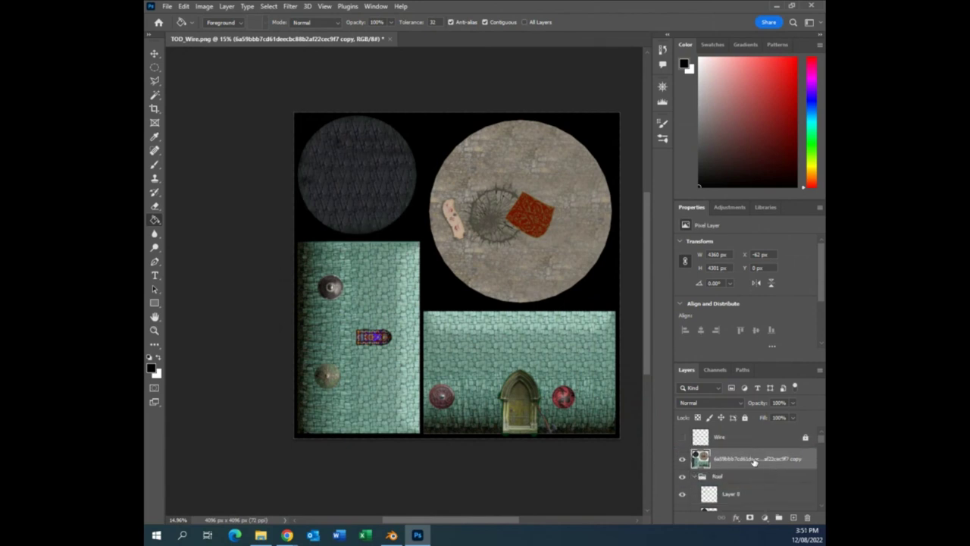
Duplicate the merged layer within TOD_Wire.png and hide the lower of the two merged layers.
{"action": "right_click", "coordinate": [756, 461]}
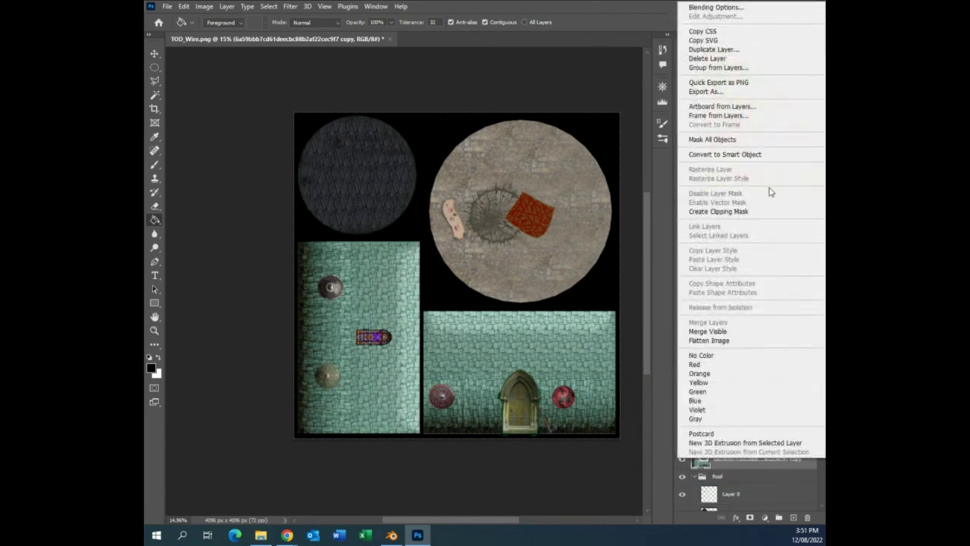
{"action": "left_click", "coordinate": [713, 49]}
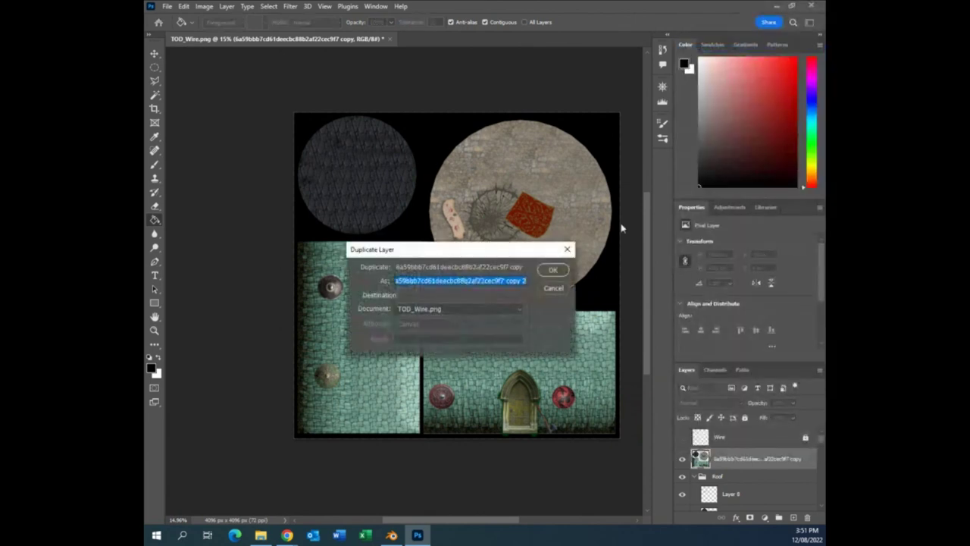
{"action": "left_click", "coordinate": [552, 270]}
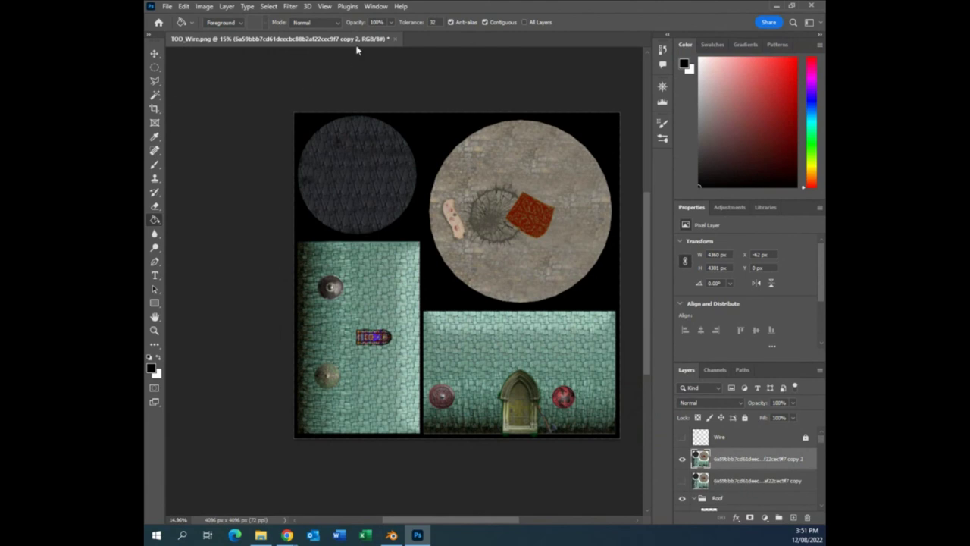
Generate a normal map from the upper merged layer with blur 0.5 and detail scale 80%, inspecting the relief on the sphere preview.
{"action": "left_click", "coordinate": [292, 10]}
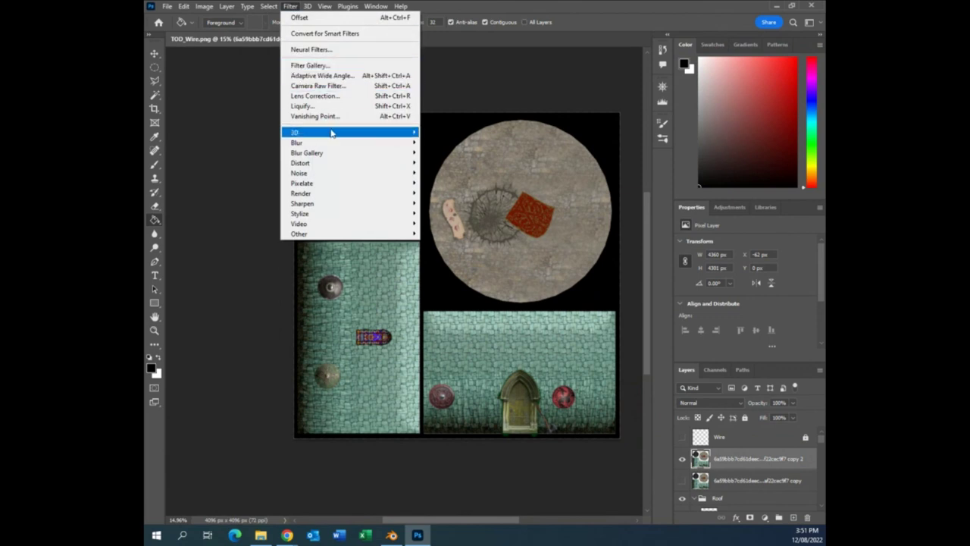
{"action": "mouse_move", "coordinate": [333, 134]}
{"action": "left_click", "coordinate": [455, 143]}
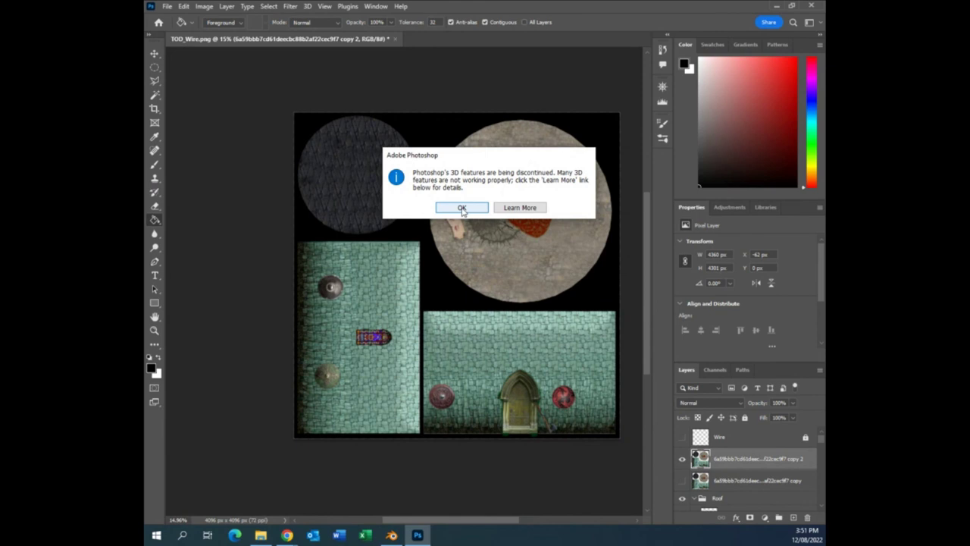
{"action": "left_click", "coordinate": [462, 207]}
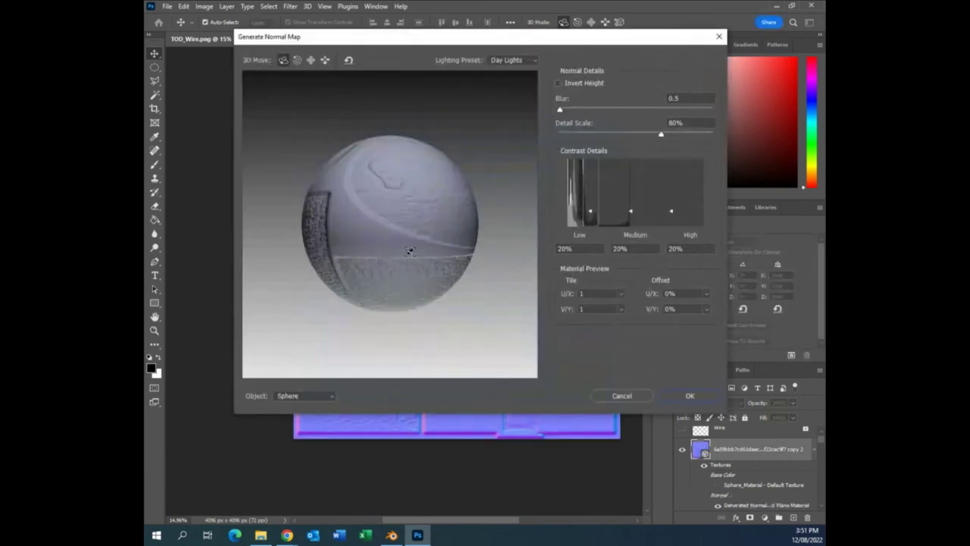
{"action": "left_click_drag", "start_coordinate": [444, 237], "coordinate": [436, 230]}
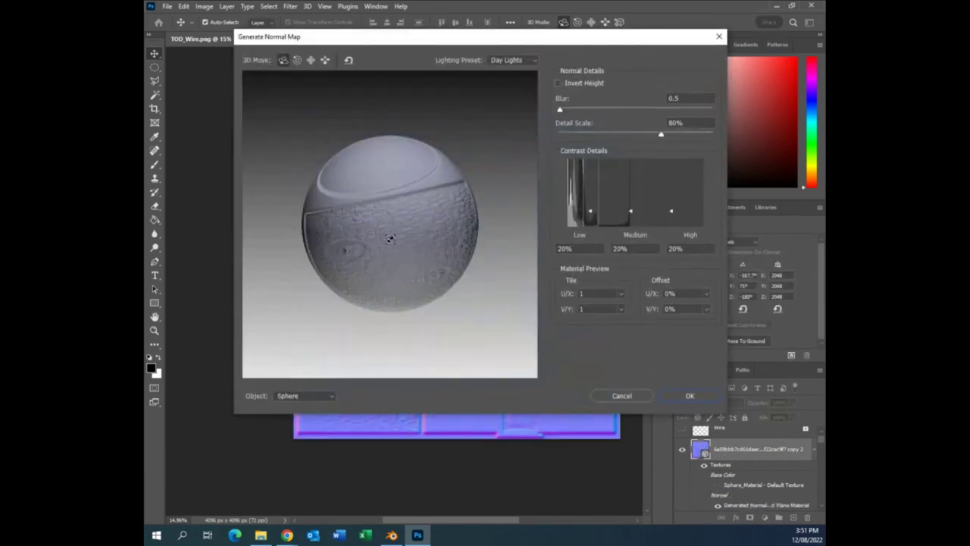
{"action": "left_click_drag", "start_coordinate": [389, 201], "coordinate": [390, 245]}
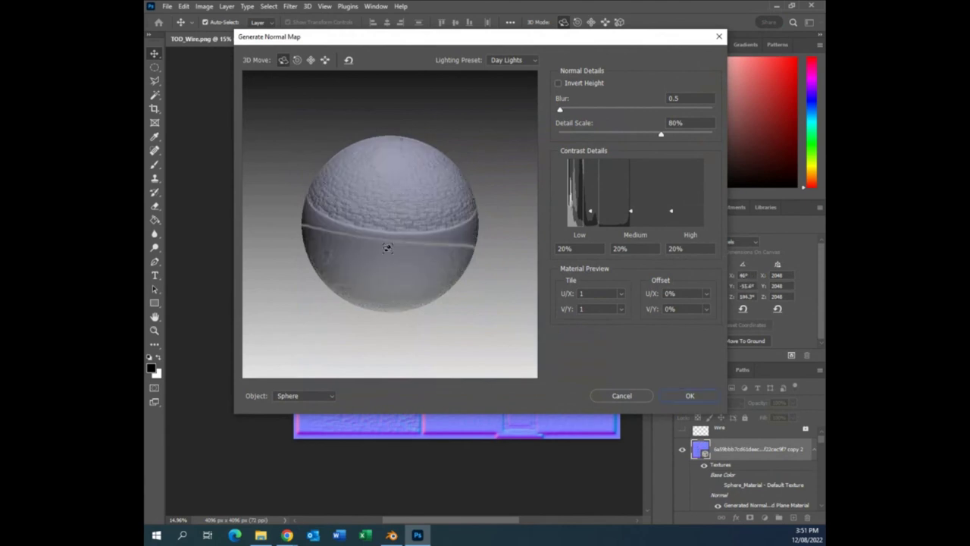
{"action": "mouse_move", "coordinate": [387, 203]}
{"action": "left_mouse_down"}
{"action": "mouse_move", "coordinate": [399, 219]}
{"action": "mouse_move", "coordinate": [400, 201]}
{"action": "left_mouse_up"}
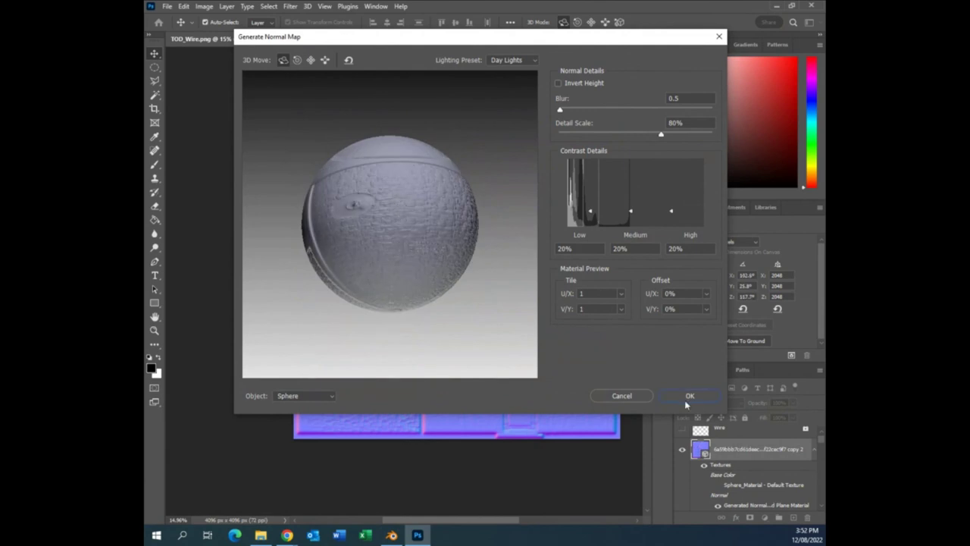
{"action": "left_click", "coordinate": [688, 397]}
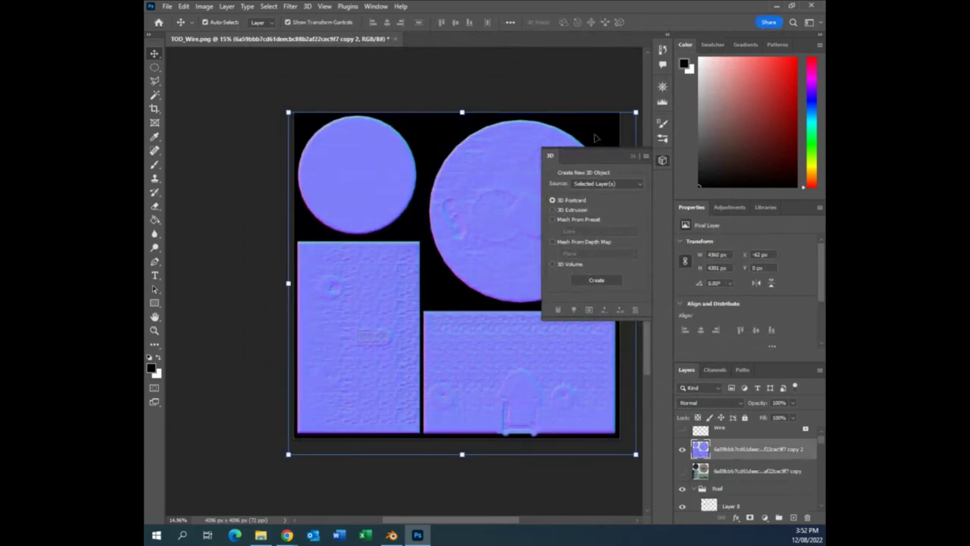
Close the 3D panel and set up a saved copy of the normal map in PNG format.
{"action": "left_click", "coordinate": [633, 158]}
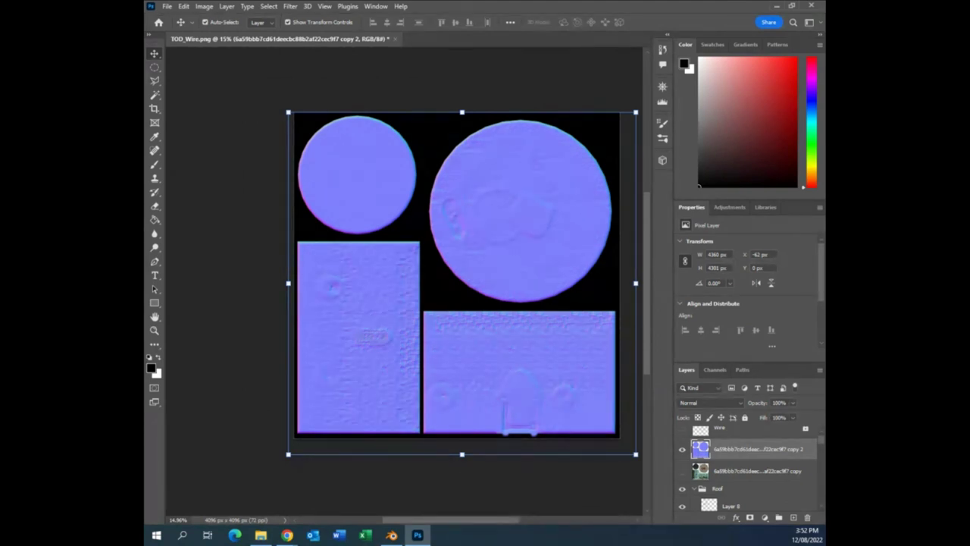
{"action": "left_click", "coordinate": [286, 535]}
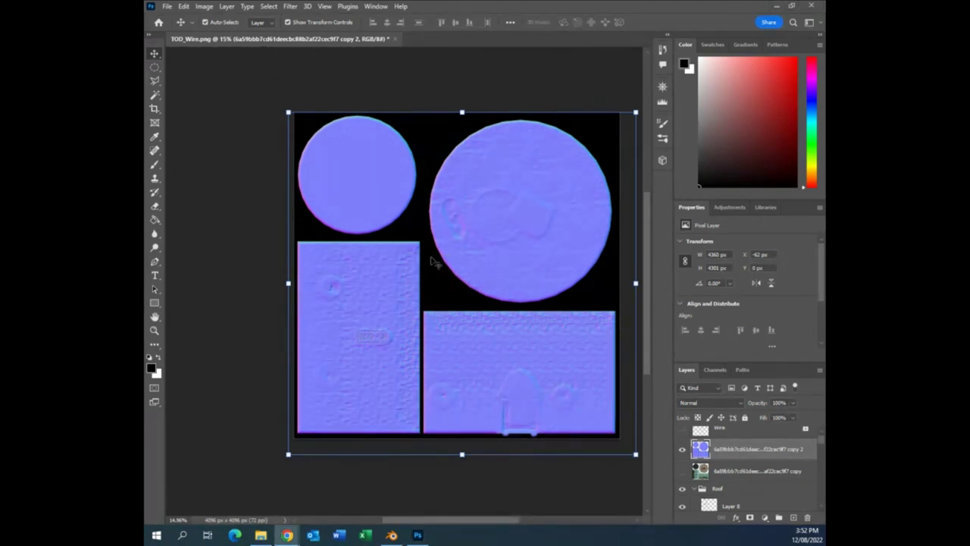
{"action": "left_click", "coordinate": [167, 6]}
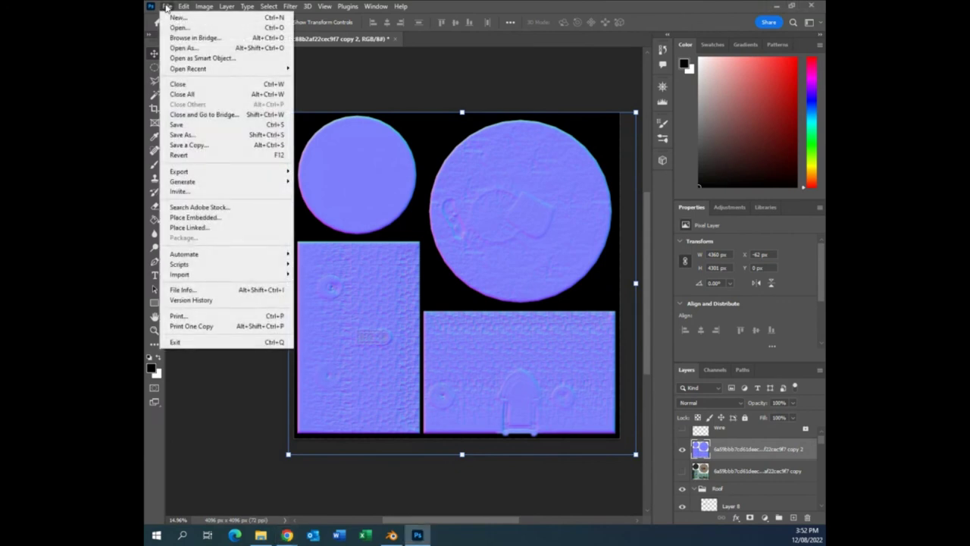
{"action": "left_click", "coordinate": [204, 138]}
{"action": "left_click", "coordinate": [501, 355]}
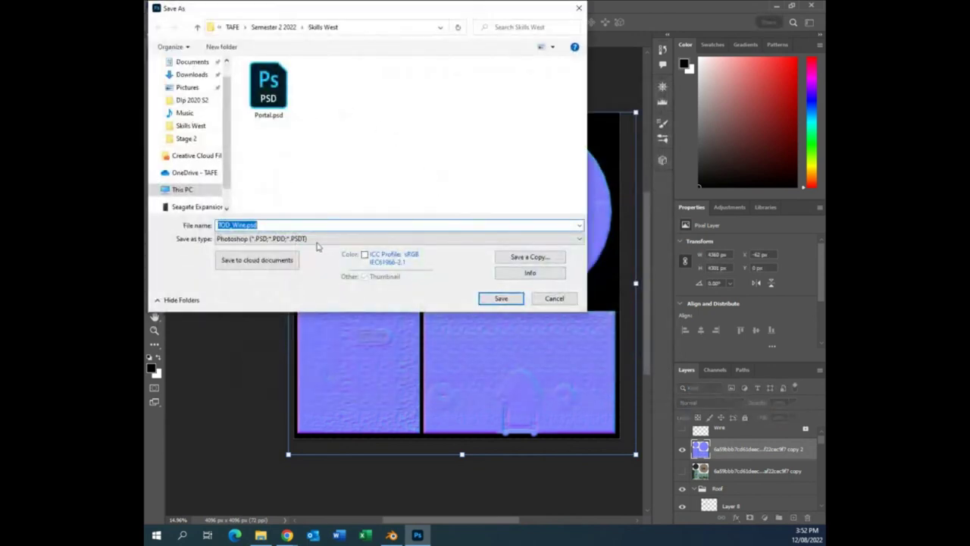
{"action": "left_click", "coordinate": [321, 239]}
{"action": "left_click", "coordinate": [323, 241]}
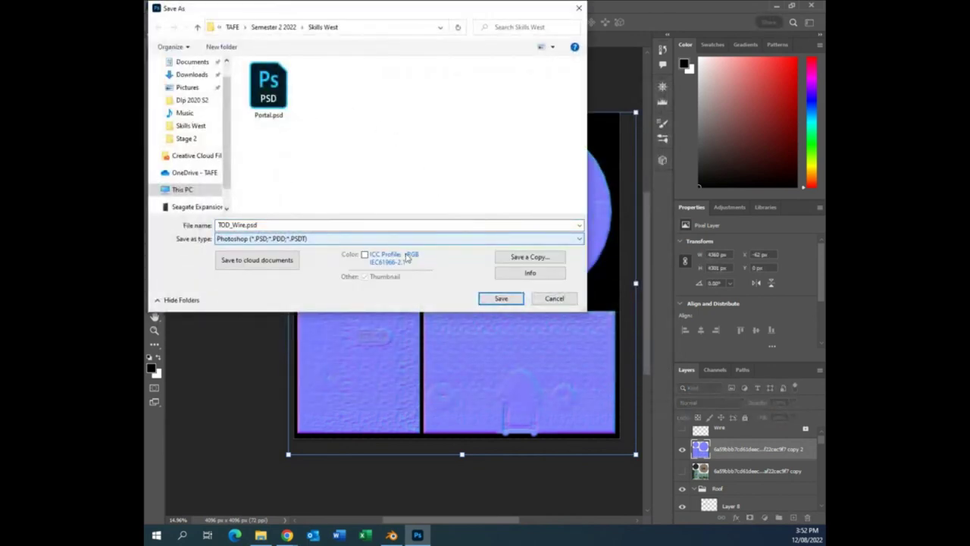
{"action": "left_click", "coordinate": [397, 239]}
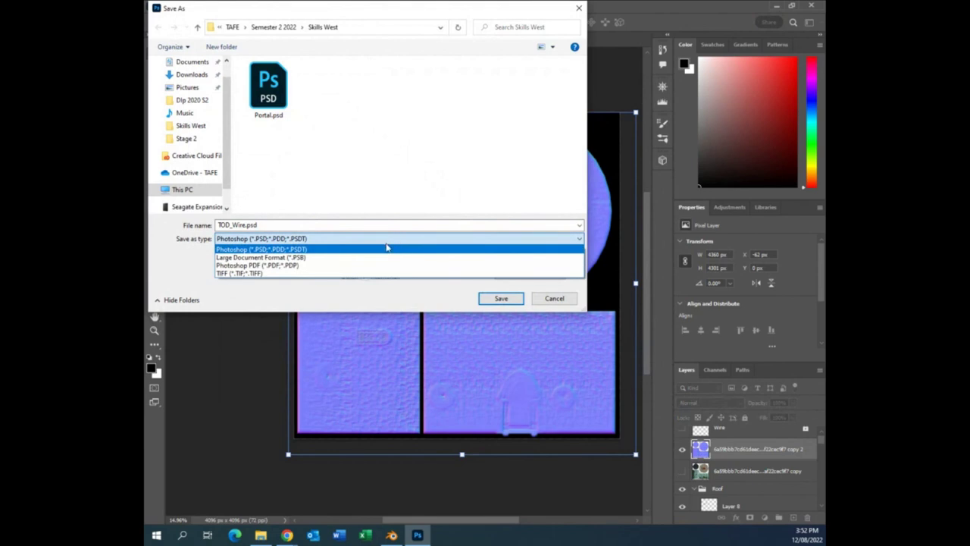
{"action": "left_click", "coordinate": [363, 247]}
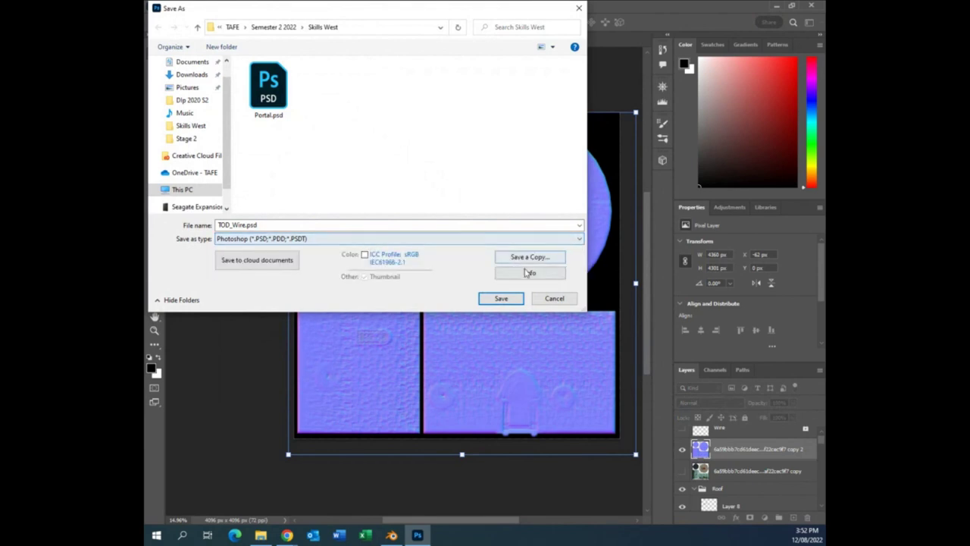
{"action": "left_click", "coordinate": [501, 298]}
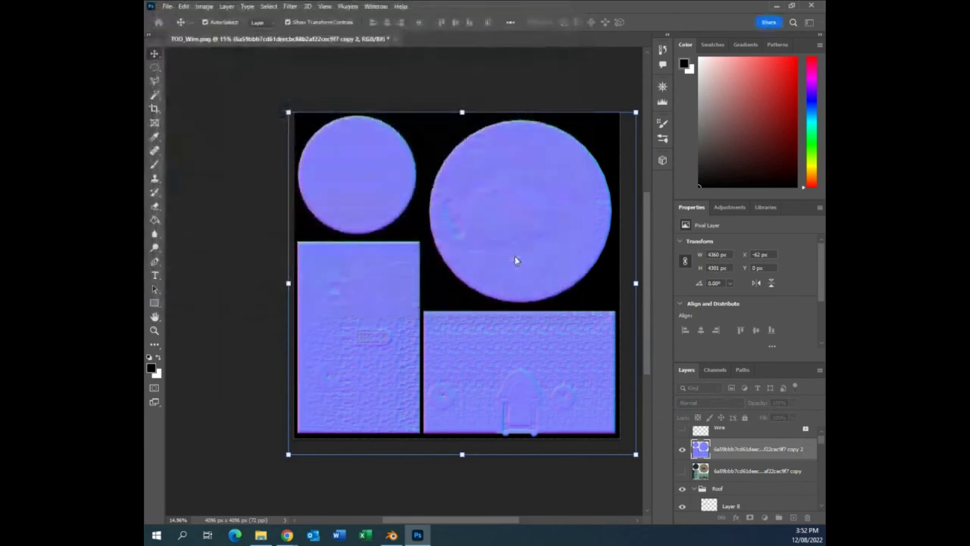
{"action": "left_click", "coordinate": [465, 239]}
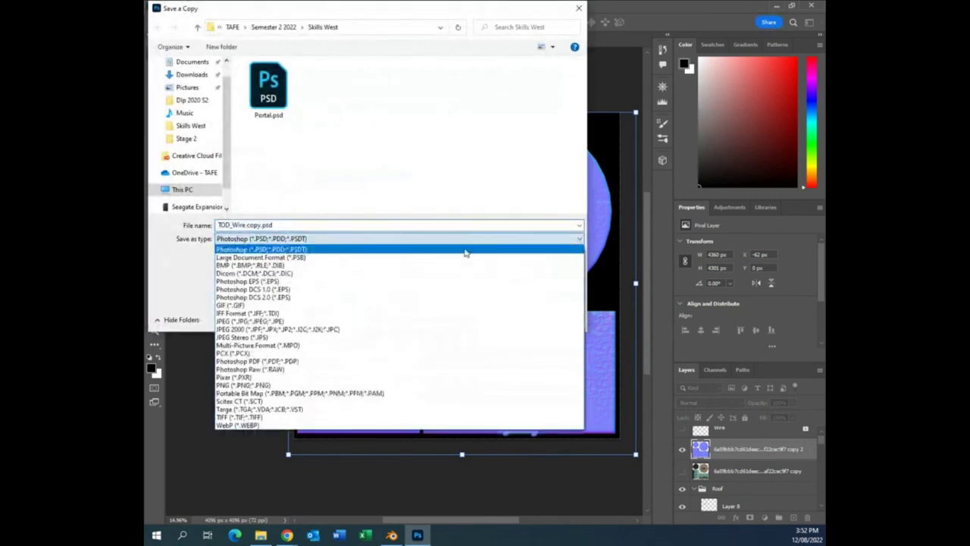
{"action": "left_click", "coordinate": [332, 385]}
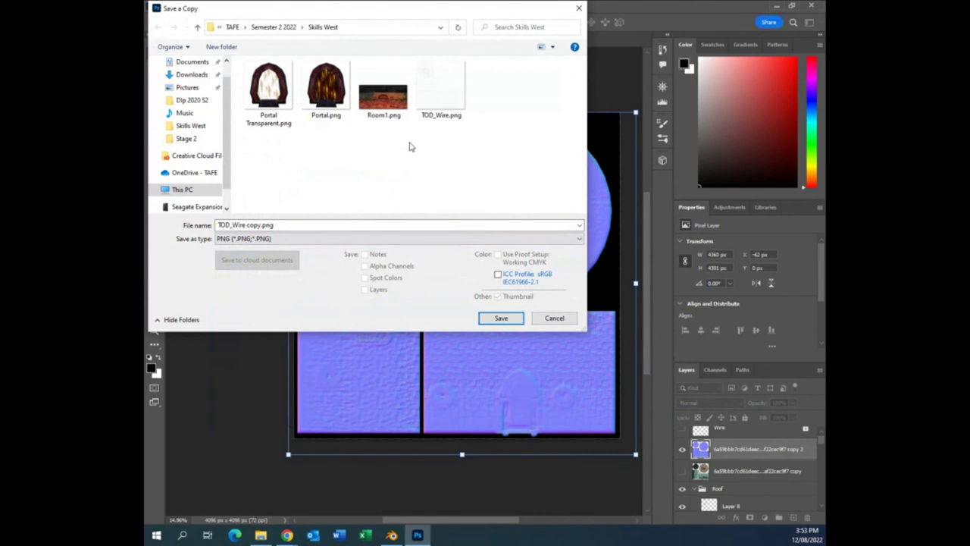
Save the PNG copy in the Semester 2 2022 Stage 2 folder under a file name ending in "Norm".
{"action": "left_click", "coordinate": [274, 28]}
{"action": "left_click", "coordinate": [276, 113]}
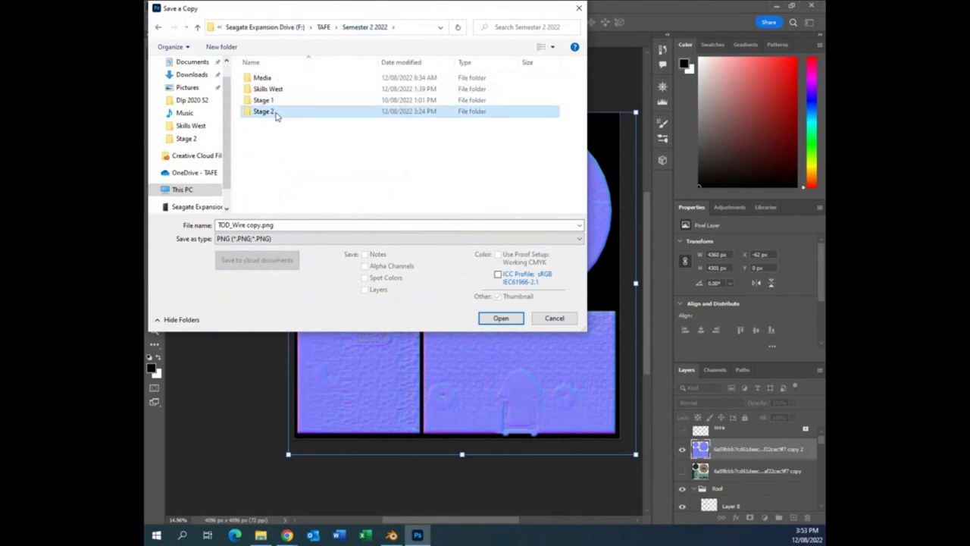
{"action": "double_click", "coordinate": [276, 114]}
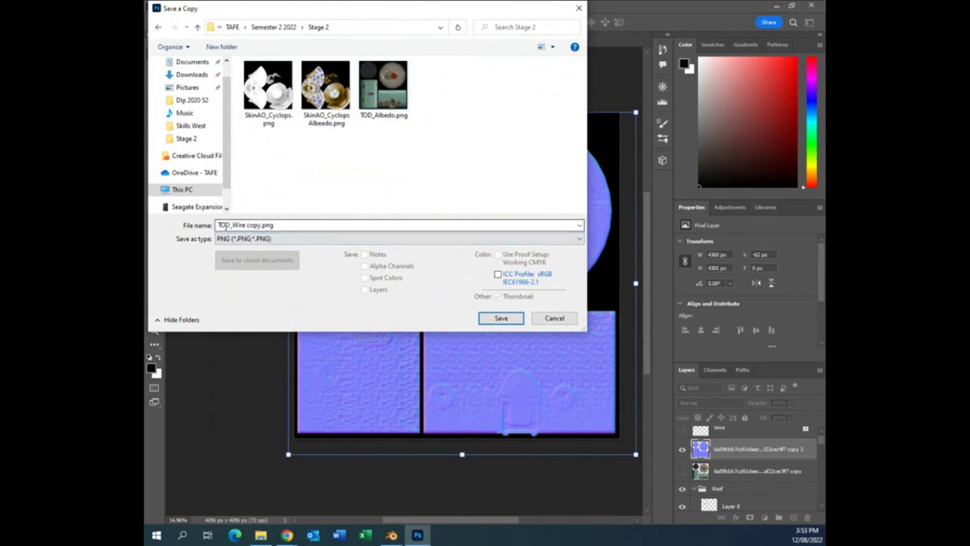
{"action": "triple_click", "coordinate": [260, 225]}
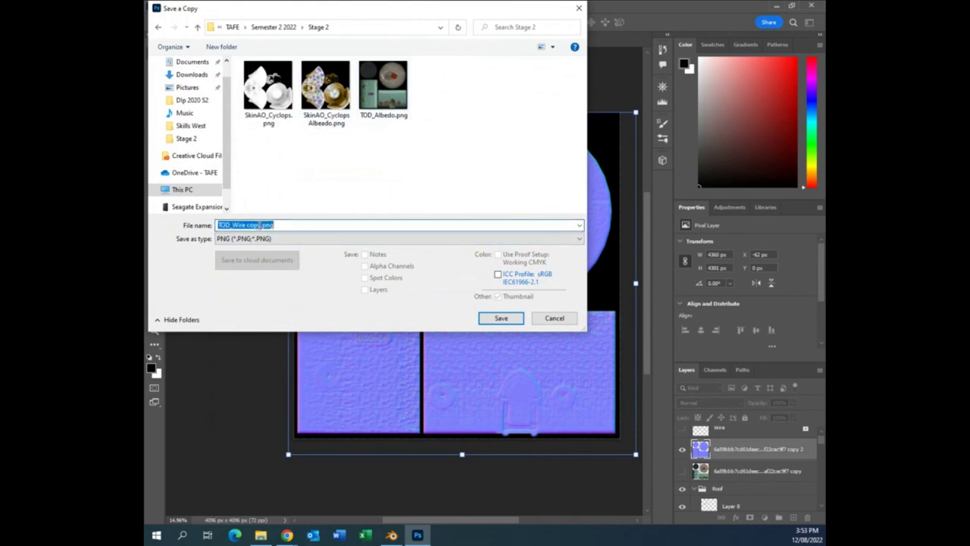
{"action": "left_click", "coordinate": [261, 225]}
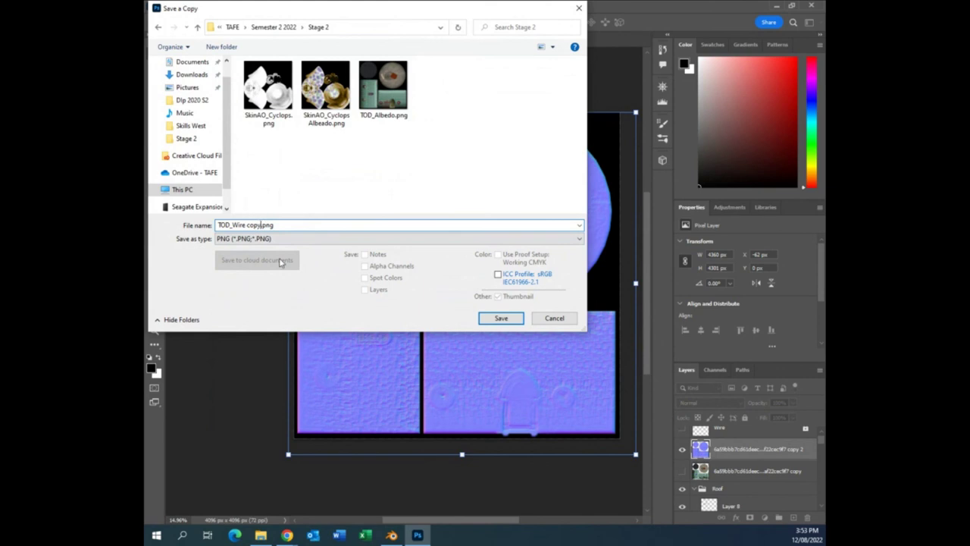
{"action": "key", "text": "BackSpace"}
{"action": "key", "text": "BackSpace"}
{"action": "key", "text": "BackSpace"}
{"action": "key", "text": "BackSpace"}
{"action": "key", "text": "BackSpace"}
{"action": "key", "text": "BackSpace"}
{"action": "type", "text": "nORM"}
{"action": "key", "text": "BackSpace"}
{"action": "key", "text": "BackSpace"}
{"action": "key", "text": "BackSpace"}
{"action": "key", "text": "BackSpace"}
{"action": "type", "text": "Norm"}
{"action": "left_click", "coordinate": [501, 318]}
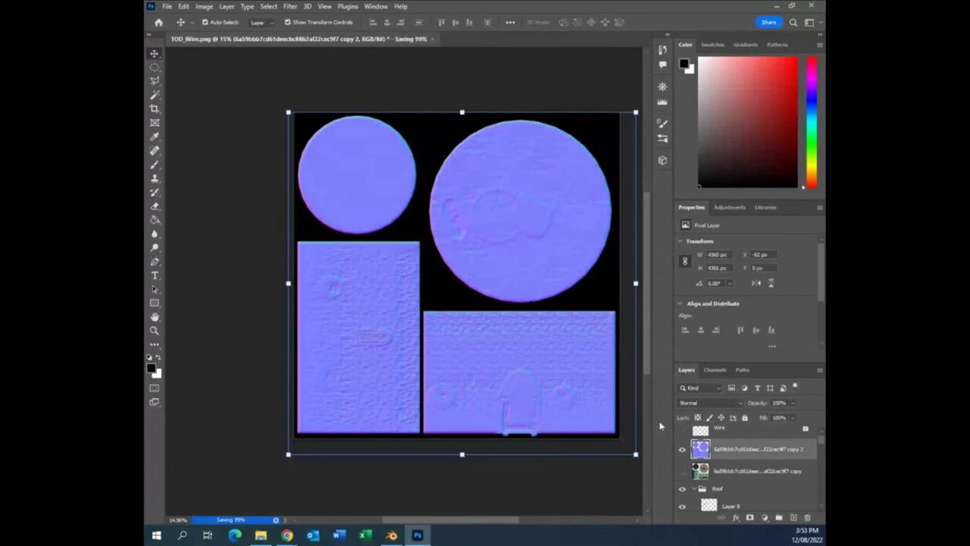
Hide the normal map layer and show Layer 1, the magic circle in the Ground group.
{"action": "left_click", "coordinate": [682, 449]}
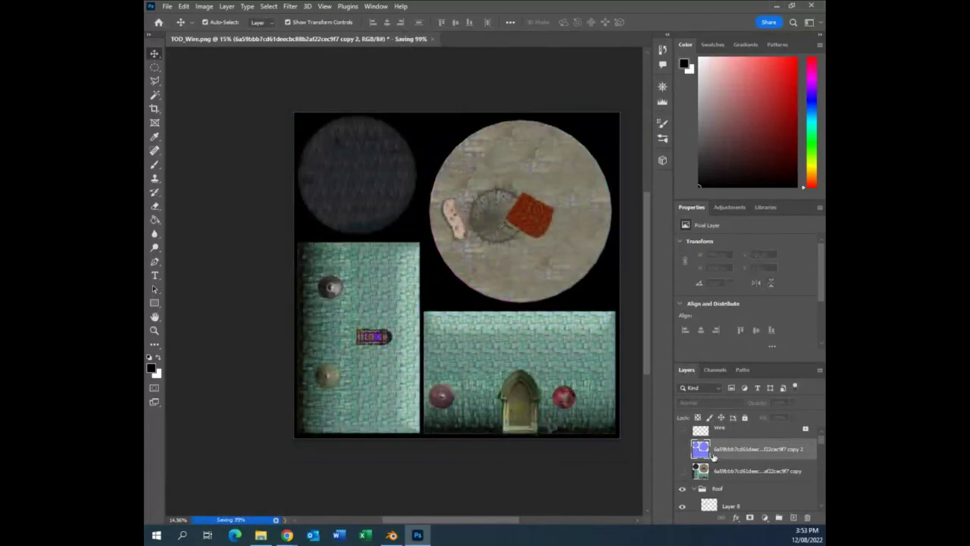
{"action": "scroll", "coordinate": [710, 448], "scroll_direction": "down", "scroll_amount": 1}
{"action": "scroll", "coordinate": [712, 454], "scroll_direction": "down", "scroll_amount": 5}
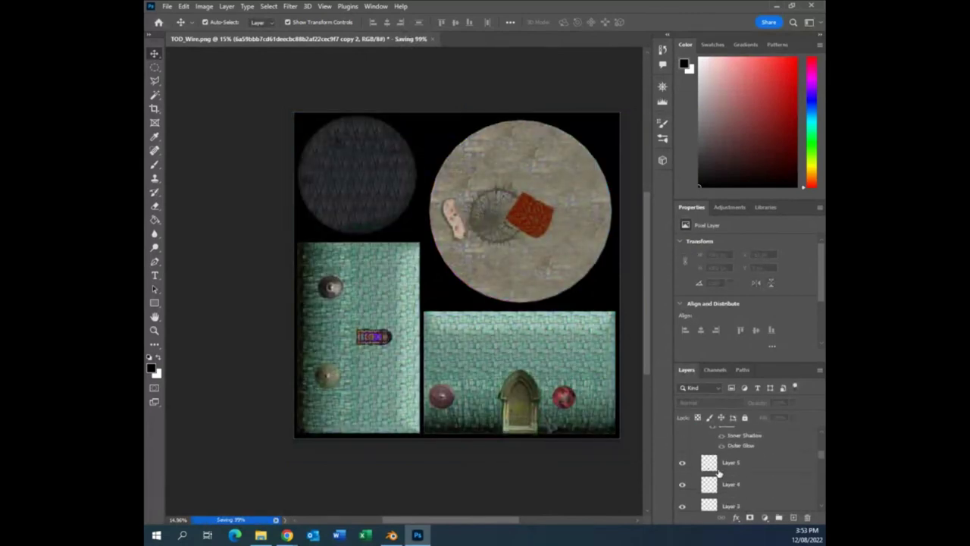
{"action": "scroll", "coordinate": [718, 473], "scroll_direction": "down", "scroll_amount": 3}
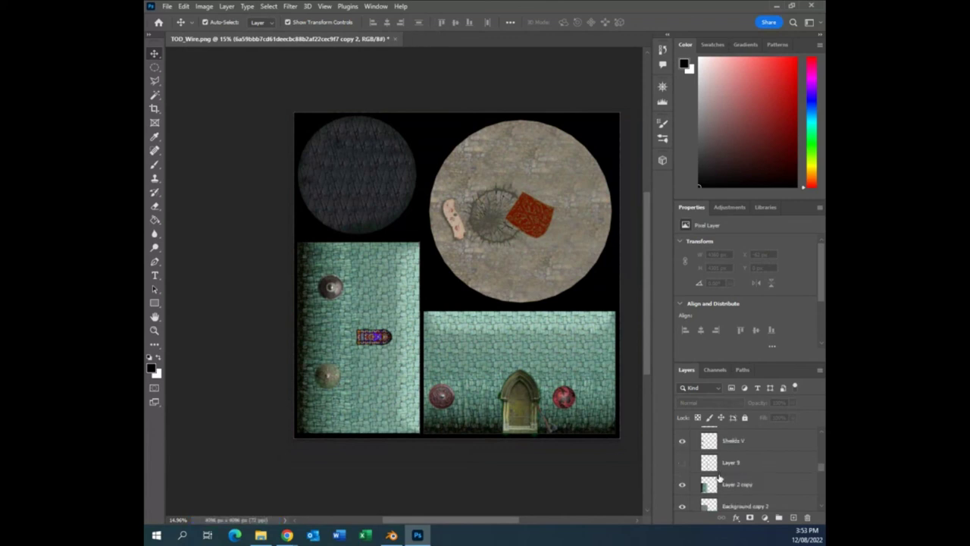
{"action": "scroll", "coordinate": [718, 479], "scroll_direction": "down", "scroll_amount": 5}
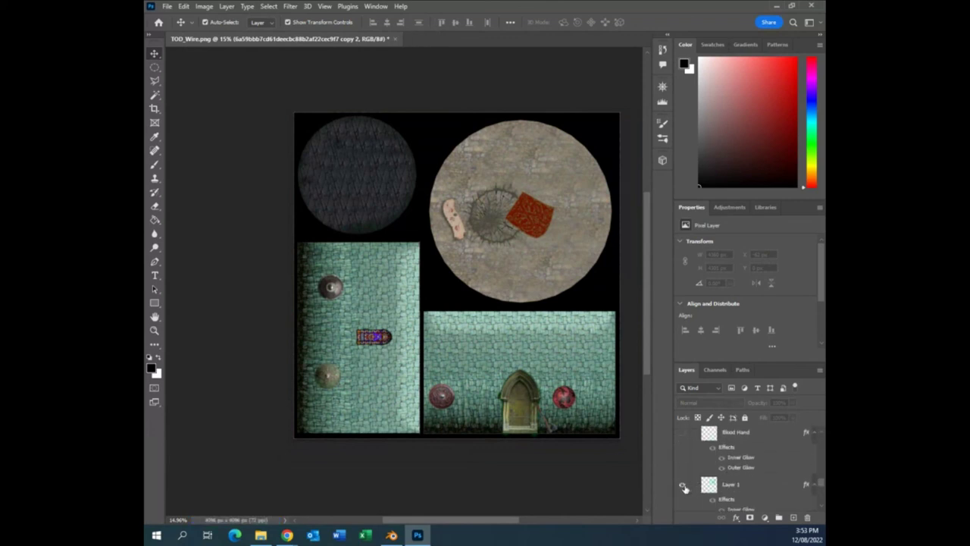
{"action": "left_click", "coordinate": [683, 486]}
{"action": "scroll", "coordinate": [698, 507], "scroll_direction": "down", "scroll_amount": 6}
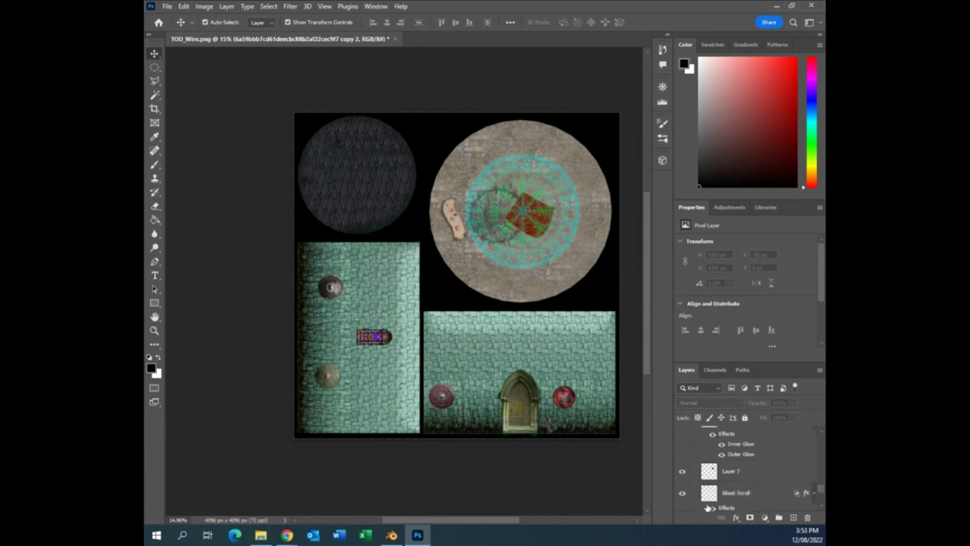
Hide the black Layer 10 and the floor layers Ground Floor, Background copy, Blood Scroll and Layer 7.
{"action": "left_click", "coordinate": [682, 500]}
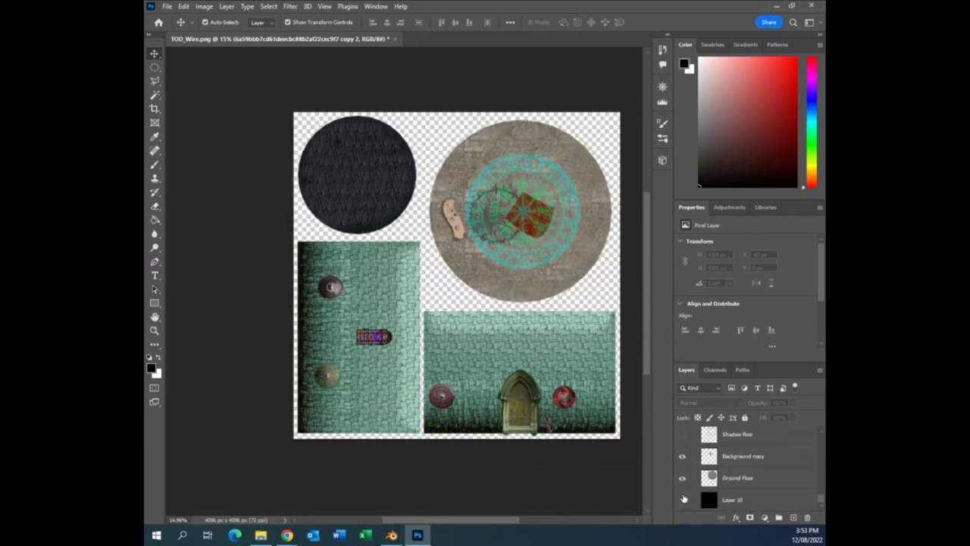
{"action": "left_click", "coordinate": [682, 477]}
{"action": "left_click", "coordinate": [682, 456]}
{"action": "scroll", "coordinate": [707, 483], "scroll_direction": "up", "scroll_amount": 3}
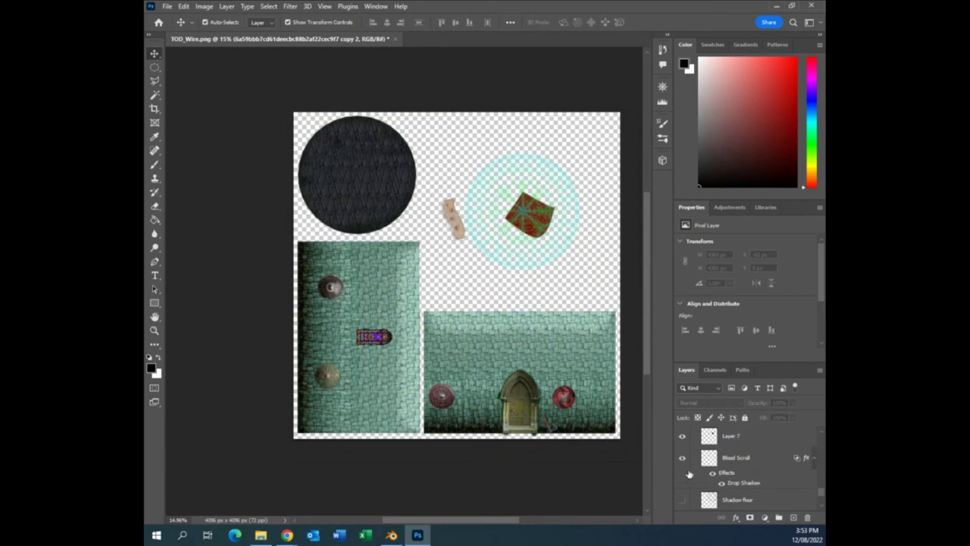
{"action": "left_click", "coordinate": [682, 458]}
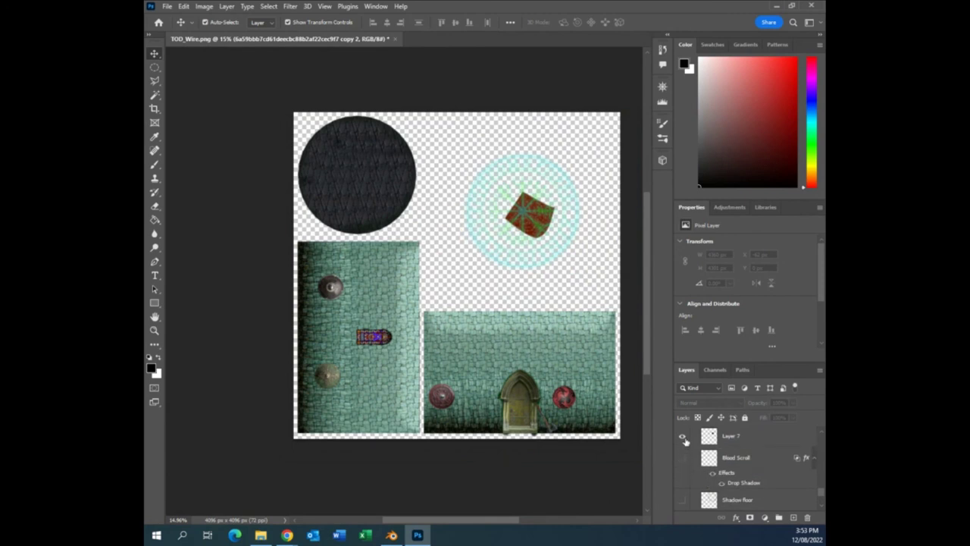
{"action": "left_click", "coordinate": [683, 438]}
Toggle Layer 7 and Blood Scroll on and off to check what each one contains.
{"action": "scroll", "coordinate": [685, 477], "scroll_direction": "up", "scroll_amount": 2}
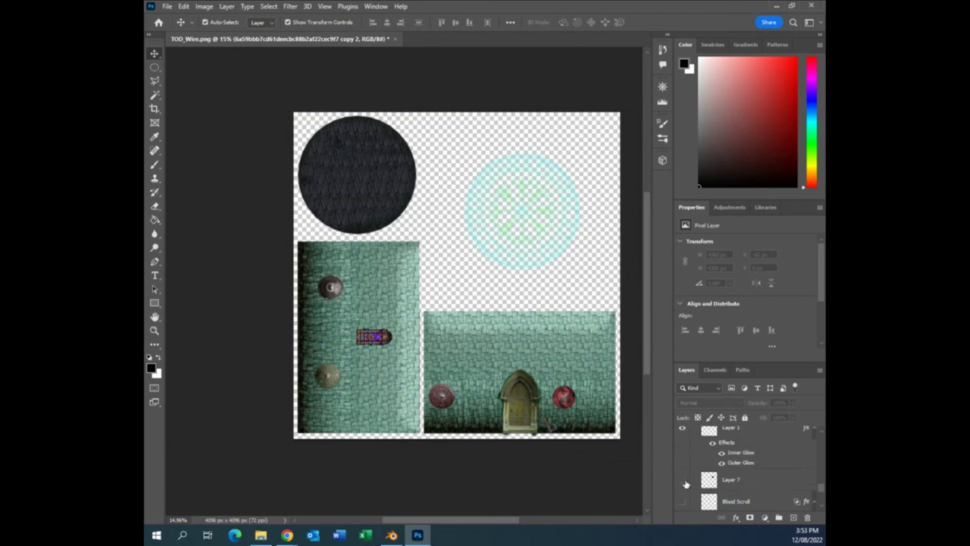
{"action": "left_click", "coordinate": [683, 479]}
{"action": "left_click", "coordinate": [682, 480]}
{"action": "left_click", "coordinate": [682, 502]}
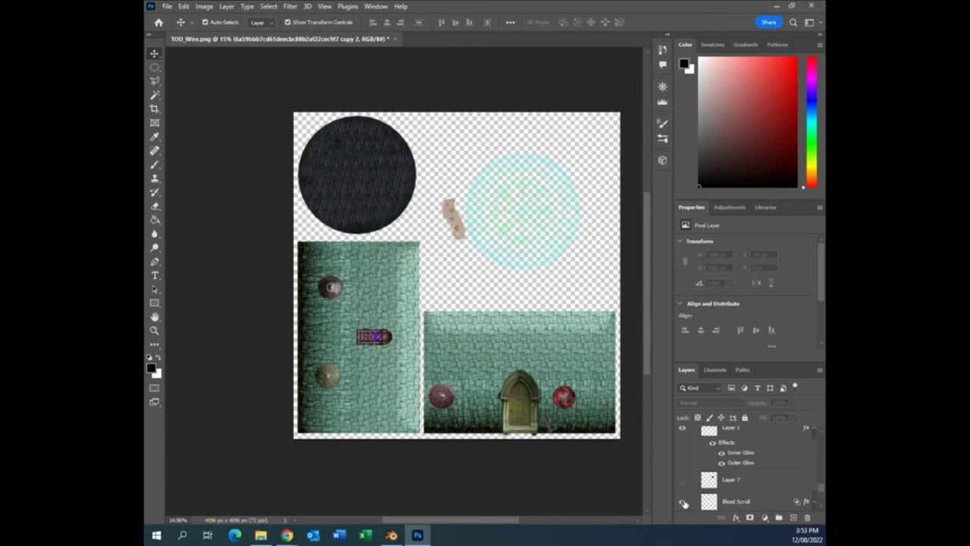
{"action": "left_click", "coordinate": [682, 501]}
Hide the wall texture layers Background, Layer 2, Background copy 2 and Layer 2 copy, keeping the Ground group shown.
{"action": "scroll", "coordinate": [733, 491], "scroll_direction": "up", "scroll_amount": 1}
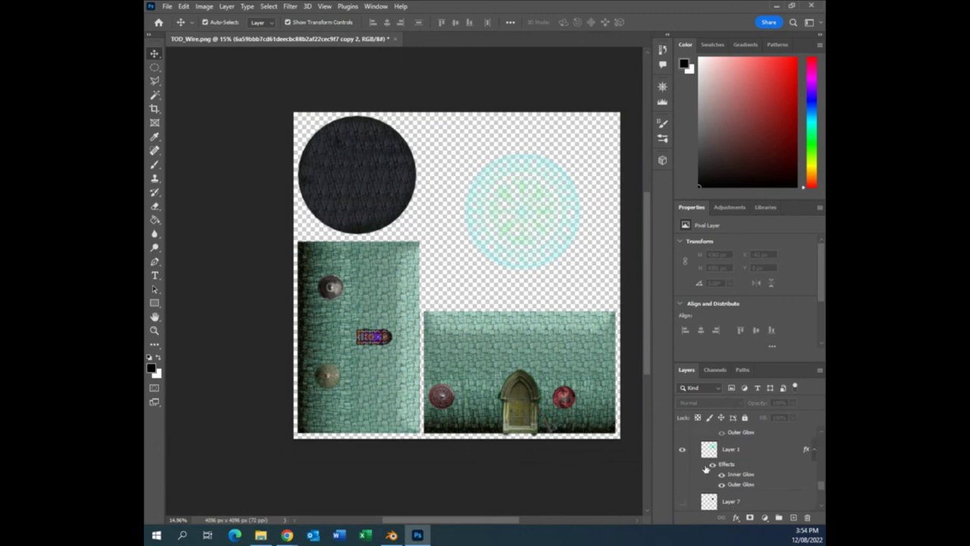
{"action": "scroll", "coordinate": [705, 470], "scroll_direction": "up", "scroll_amount": 2}
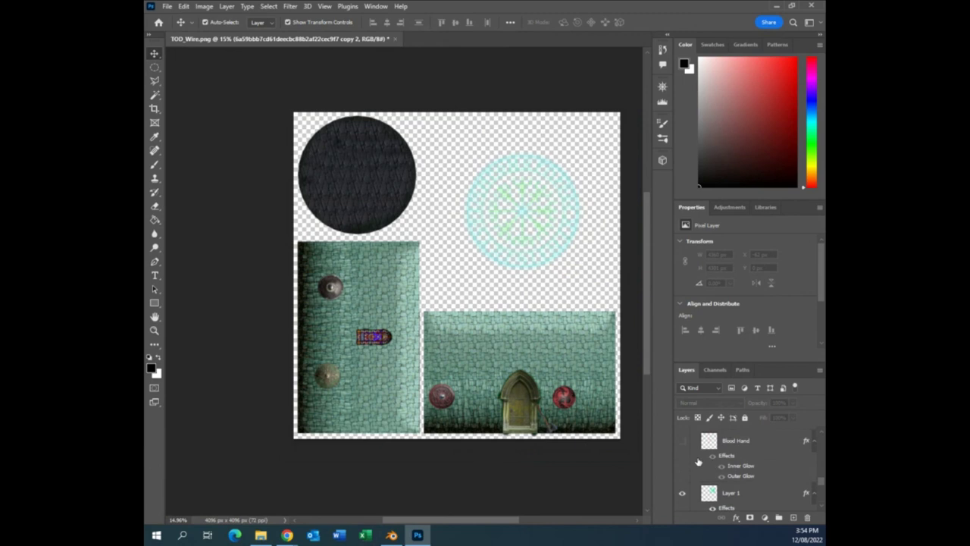
{"action": "scroll", "coordinate": [698, 461], "scroll_direction": "up", "scroll_amount": 2}
{"action": "left_click", "coordinate": [683, 469]}
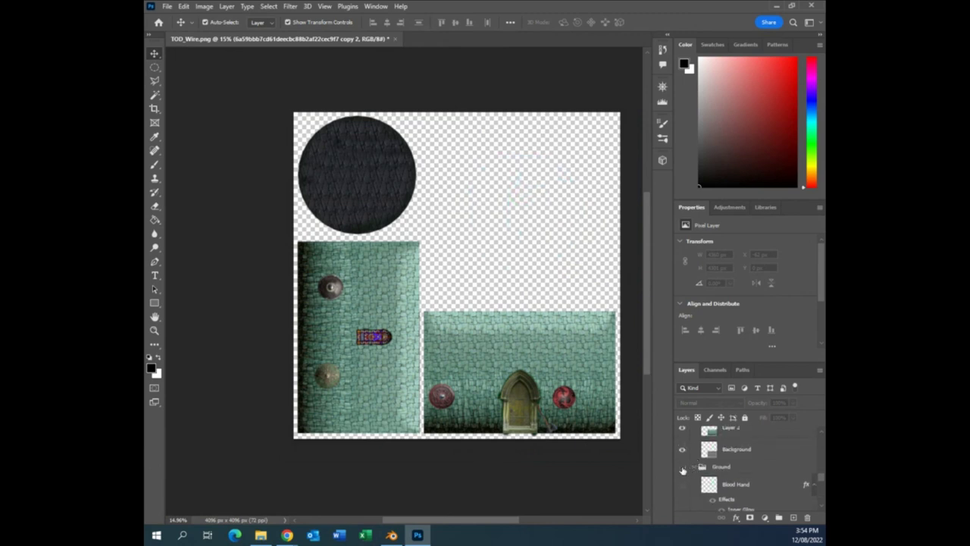
{"action": "left_click", "coordinate": [683, 467]}
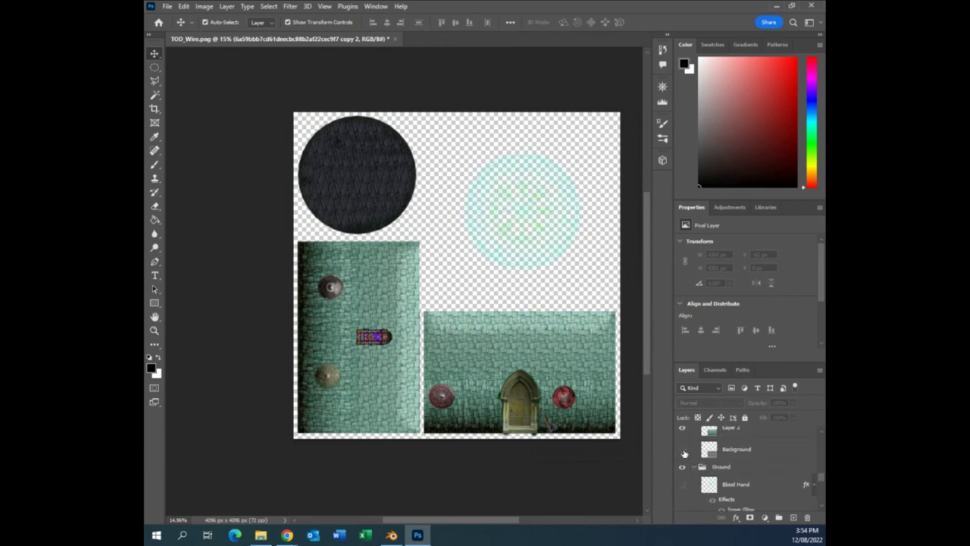
{"action": "left_click", "coordinate": [682, 429]}
{"action": "scroll", "coordinate": [696, 454], "scroll_direction": "up", "scroll_amount": 2}
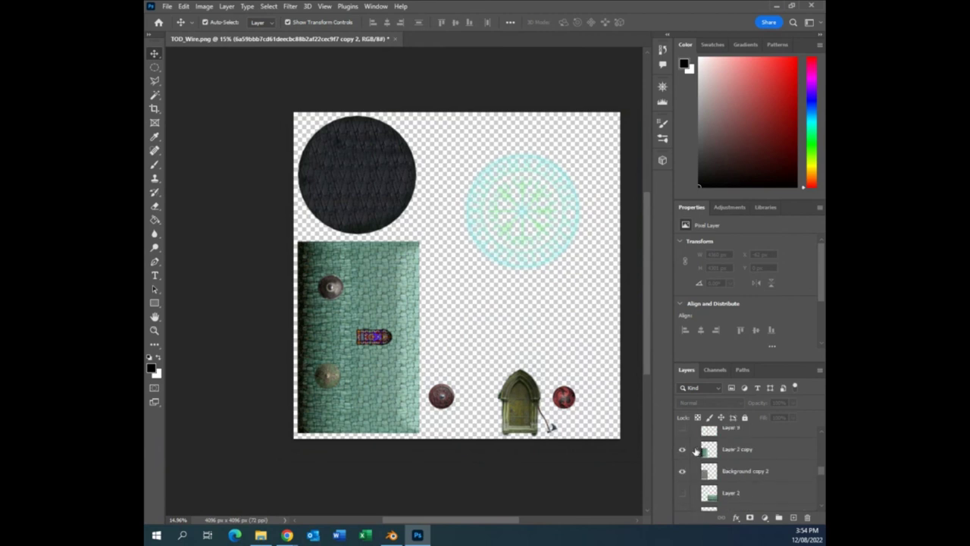
{"action": "left_click", "coordinate": [683, 470]}
{"action": "left_click", "coordinate": [682, 450]}
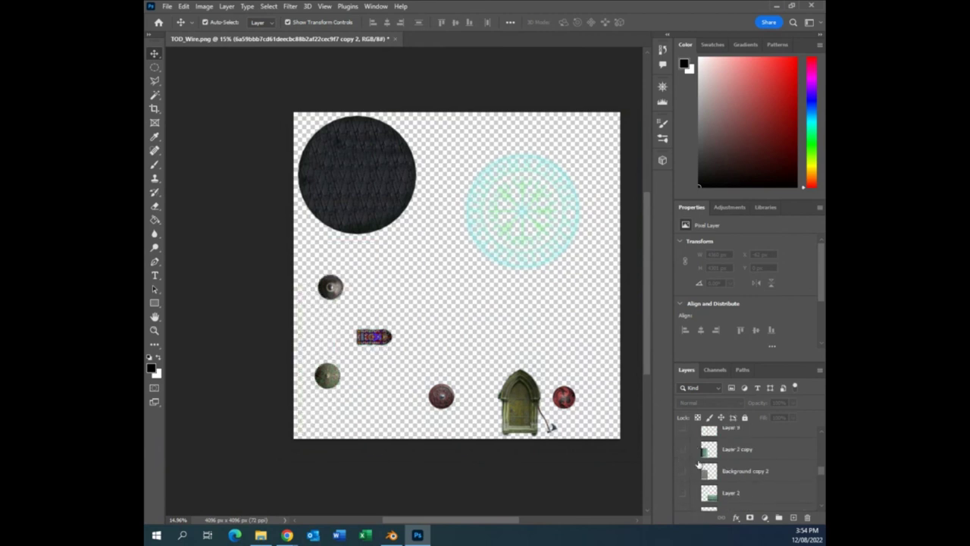
Hide the wall decoration layers Sheilds V, Layer 8, Background copy, Layer 3, Layer 4 and Layer 5.
{"action": "scroll", "coordinate": [705, 470], "scroll_direction": "up", "scroll_amount": 2}
{"action": "left_click", "coordinate": [683, 451]}
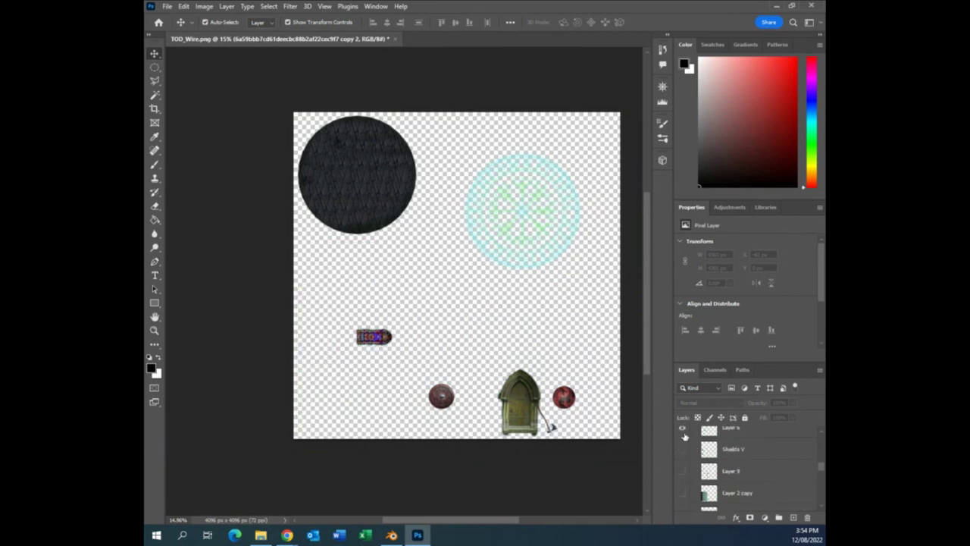
{"action": "left_click", "coordinate": [683, 433]}
{"action": "scroll", "coordinate": [697, 454], "scroll_direction": "up", "scroll_amount": 2}
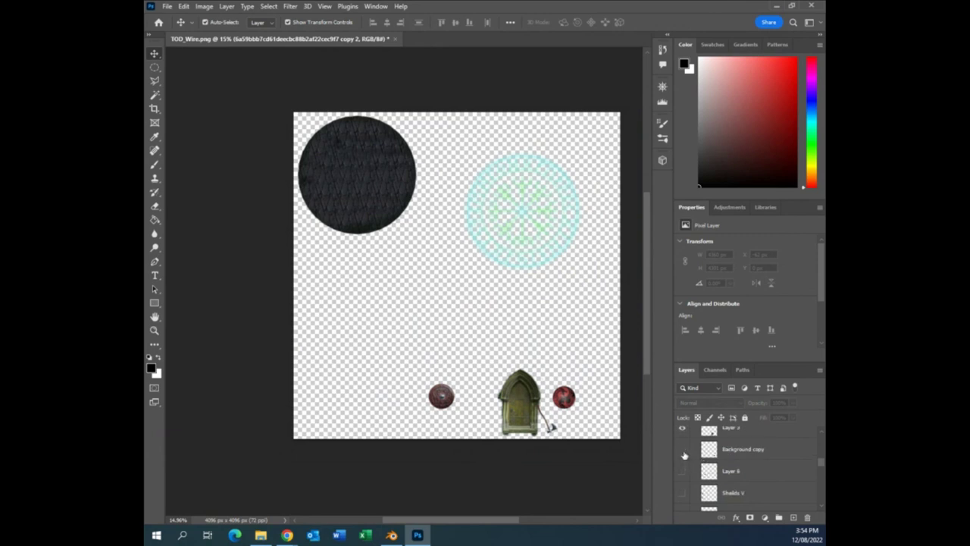
{"action": "left_click", "coordinate": [684, 451]}
{"action": "left_click", "coordinate": [682, 428]}
{"action": "scroll", "coordinate": [703, 463], "scroll_direction": "up", "scroll_amount": 4}
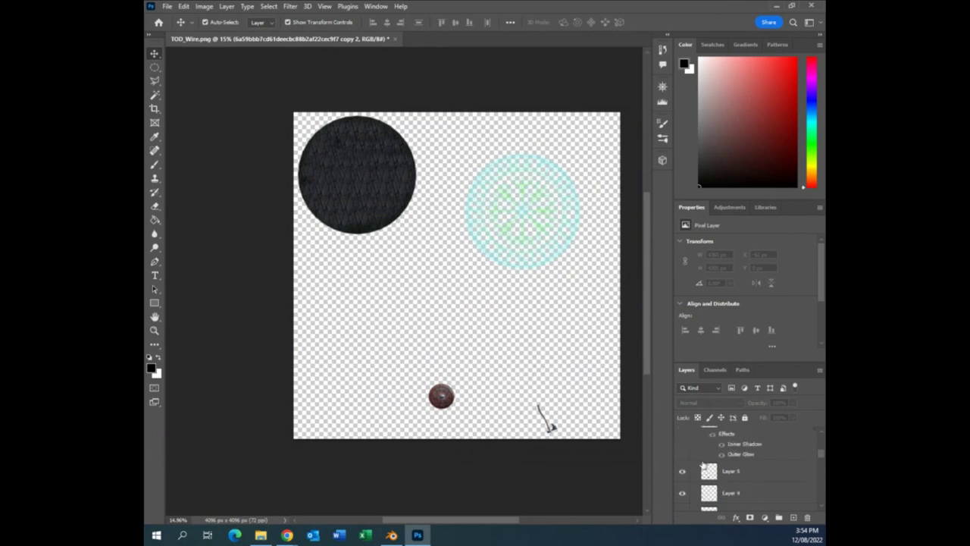
{"action": "left_click", "coordinate": [684, 493]}
{"action": "left_click", "coordinate": [682, 470]}
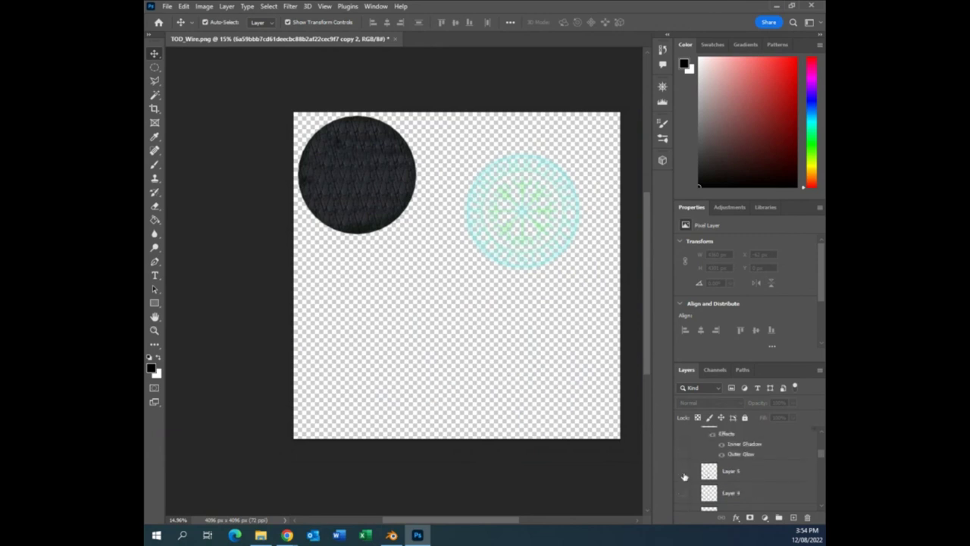
Hide the Walls group, then collapse the Walls and Ground groups.
{"action": "scroll", "coordinate": [698, 476], "scroll_direction": "up", "scroll_amount": 2}
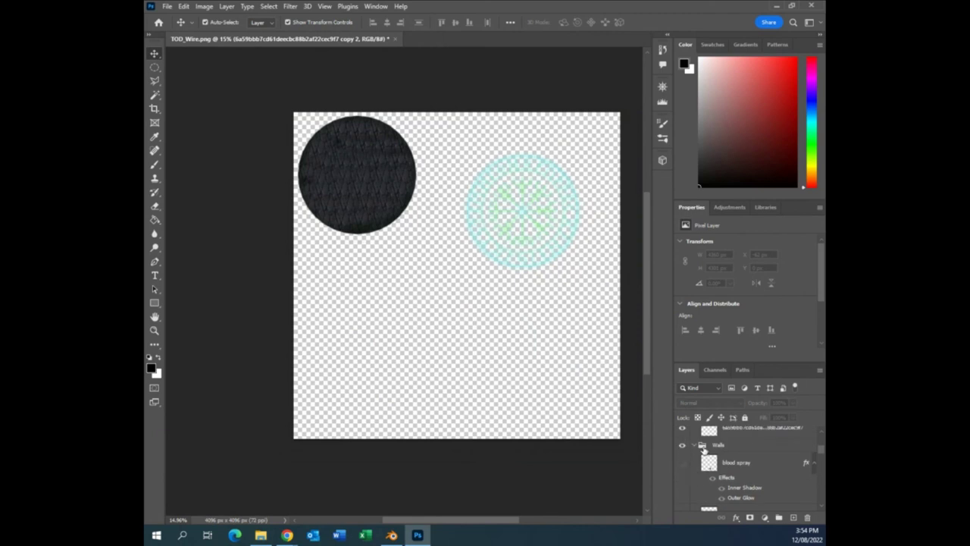
{"action": "left_click", "coordinate": [695, 445]}
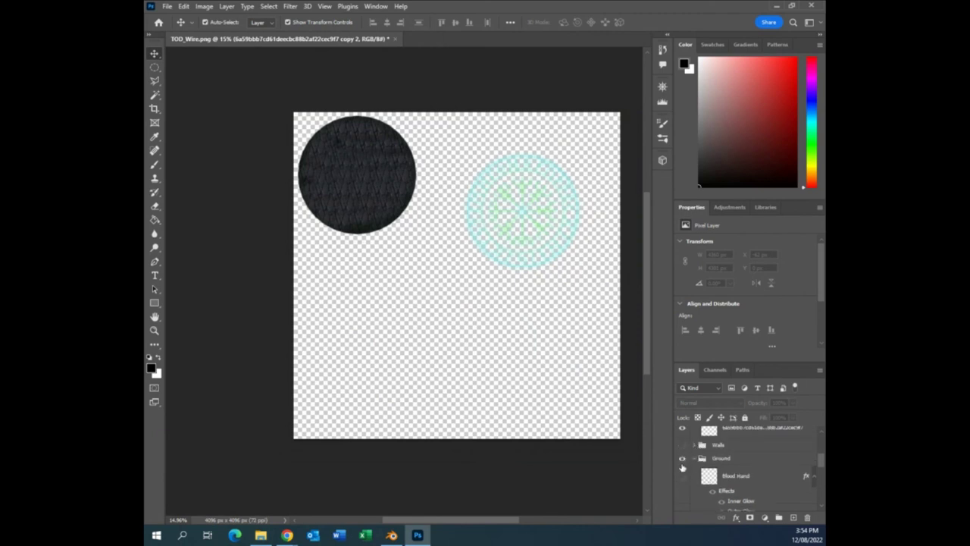
{"action": "left_click", "coordinate": [696, 459]}
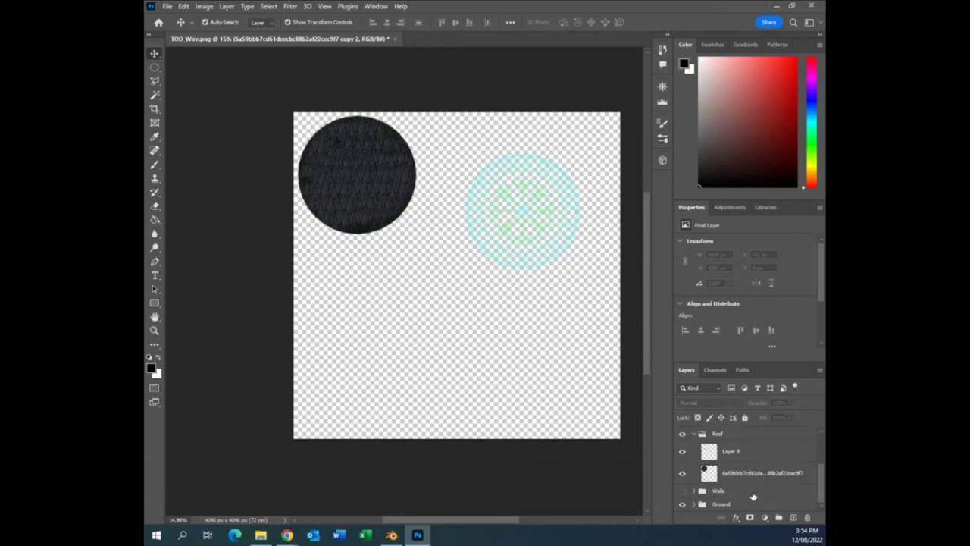
Hide the dark circular roof texture layer and Layer 8 inside the Roof group.
{"action": "left_click", "coordinate": [682, 472]}
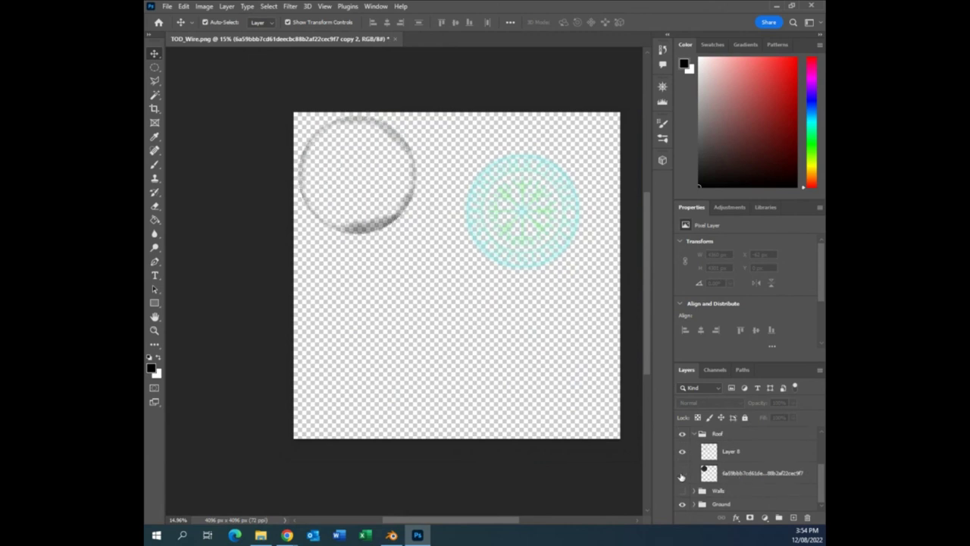
{"action": "left_click_drag", "start_coordinate": [703, 469], "coordinate": [700, 431], "text": "alt"}
{"action": "left_click", "coordinate": [682, 474]}
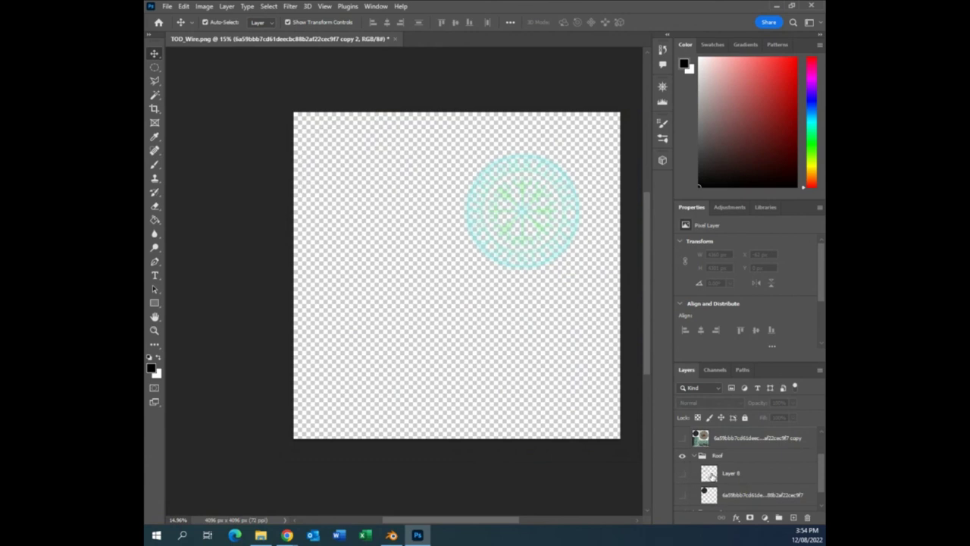
{"action": "scroll", "coordinate": [712, 475], "scroll_direction": "up", "scroll_amount": 2}
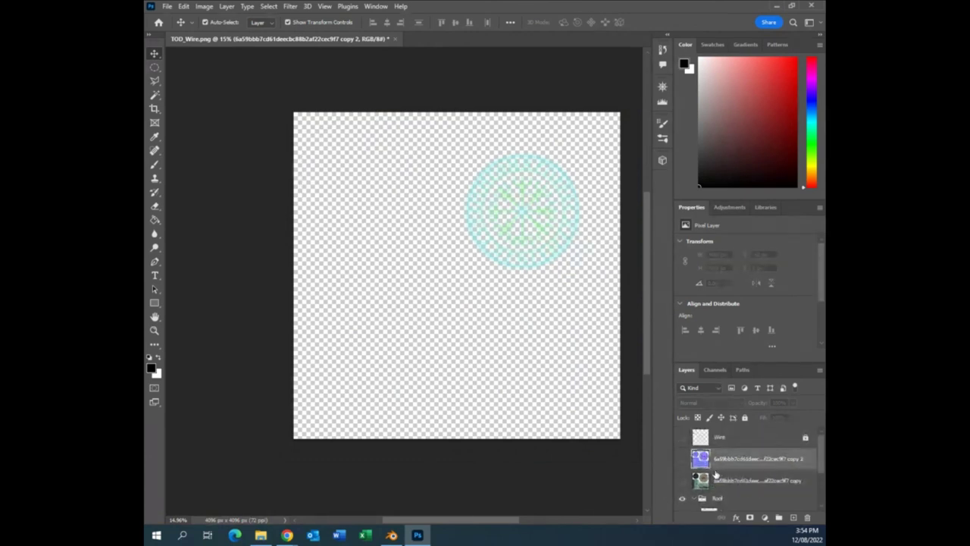
Toggle the Ground group off and on to check that it holds the magic circle.
{"action": "scroll", "coordinate": [728, 482], "scroll_direction": "down", "scroll_amount": 3}
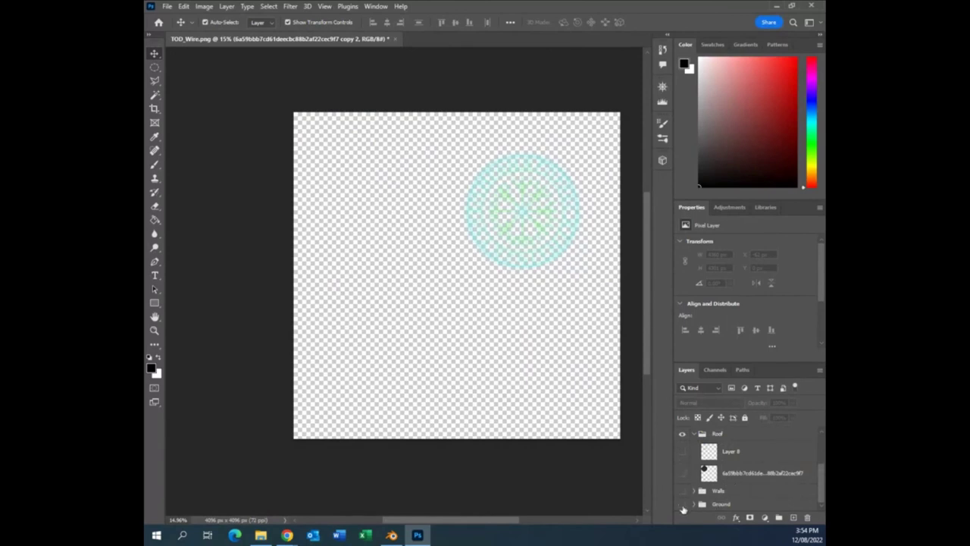
{"action": "left_click", "coordinate": [682, 505]}
{"action": "left_click", "coordinate": [682, 504]}
{"action": "scroll", "coordinate": [767, 489], "scroll_direction": "up", "scroll_amount": 2}
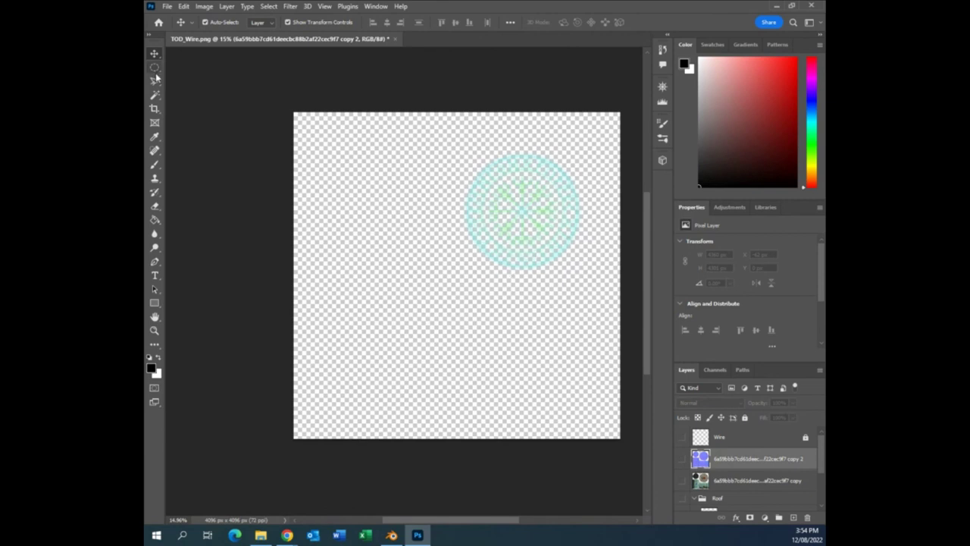
Save a PNG copy of the isolated magic circle as TOD_Emit in the Stage 2 folder on the computer, and show the merged colour layer again.
{"action": "left_click", "coordinate": [167, 6]}
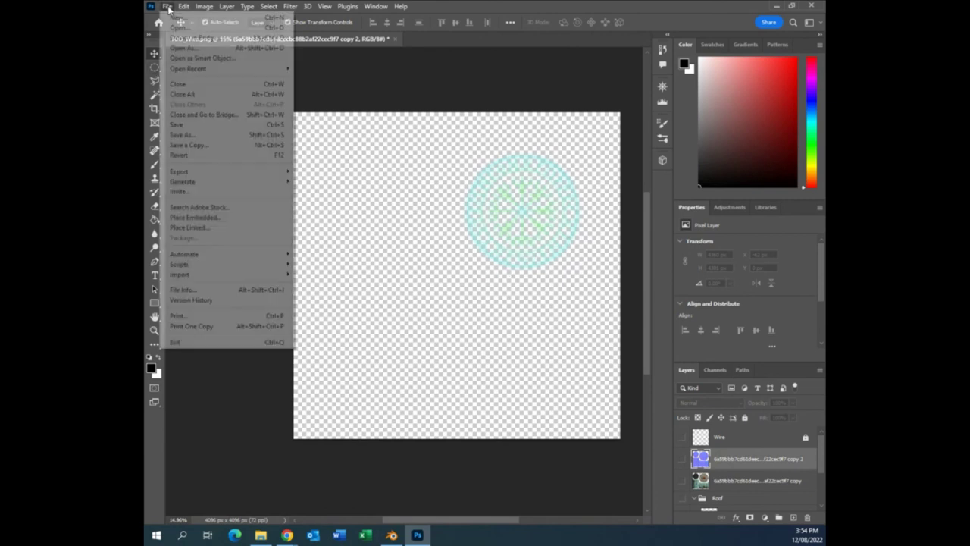
{"action": "left_click", "coordinate": [196, 145]}
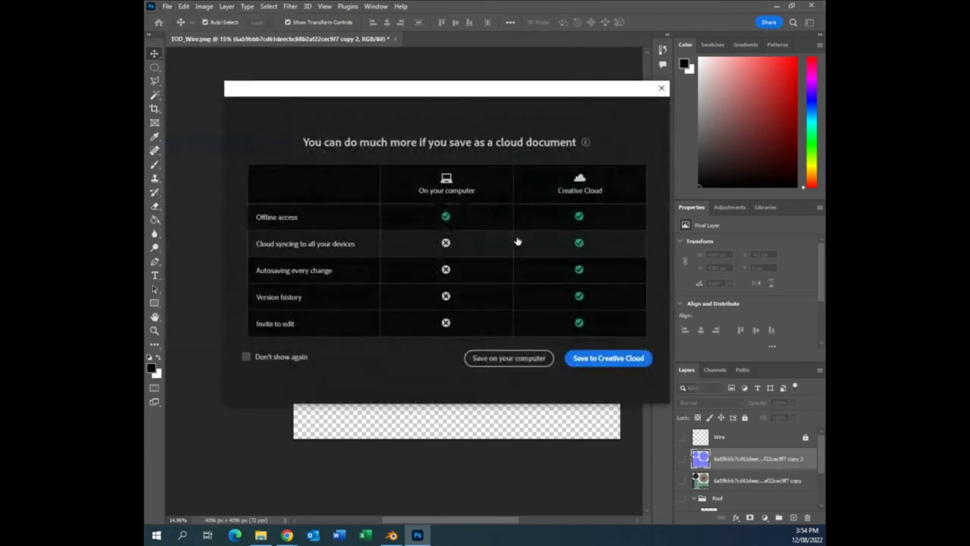
{"action": "left_click", "coordinate": [508, 358]}
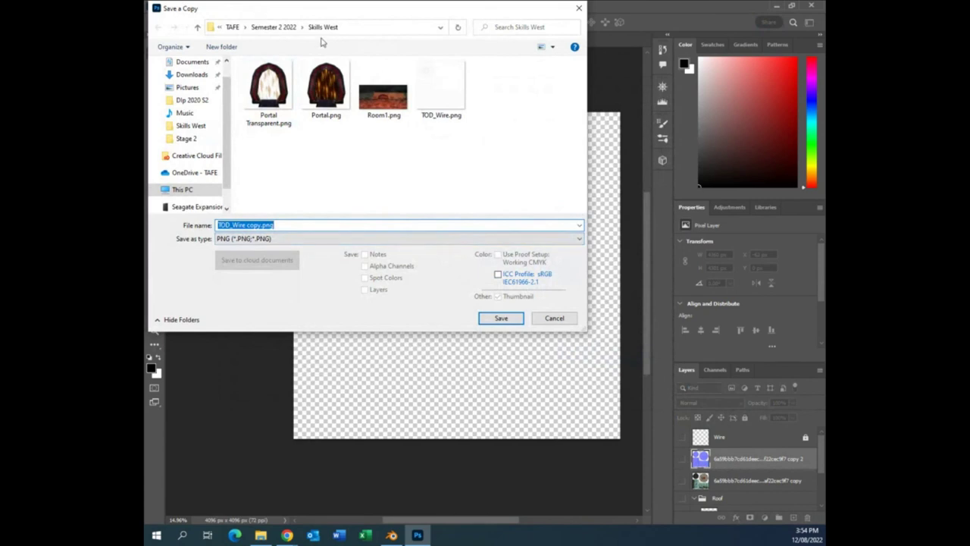
{"action": "left_click", "coordinate": [274, 26]}
{"action": "double_click", "coordinate": [264, 111]}
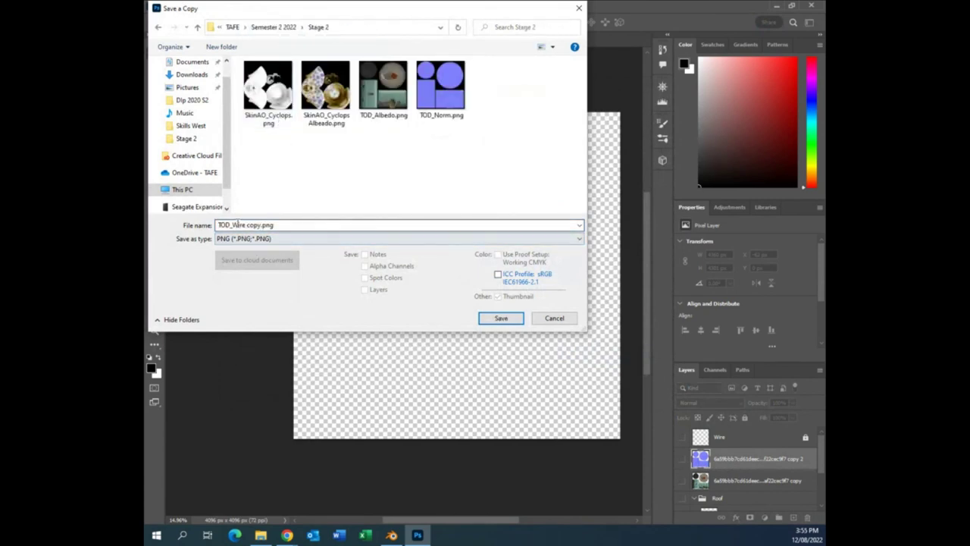
{"action": "left_click", "coordinate": [264, 225]}
{"action": "left_click", "coordinate": [263, 225]}
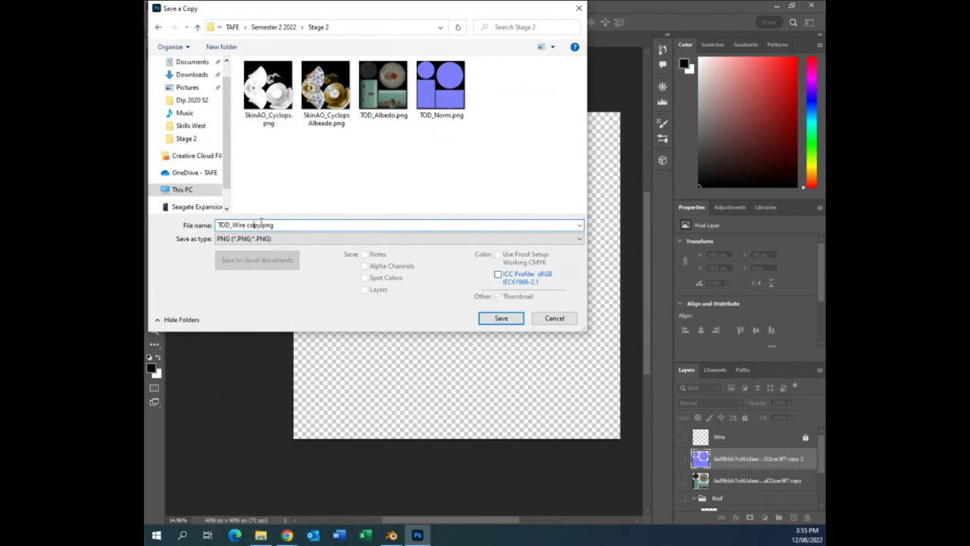
{"action": "left_click_drag", "start_coordinate": [261, 225], "coordinate": [232, 225]}
{"action": "type", "text": "Emis"}
{"action": "left_click", "coordinate": [504, 319]}
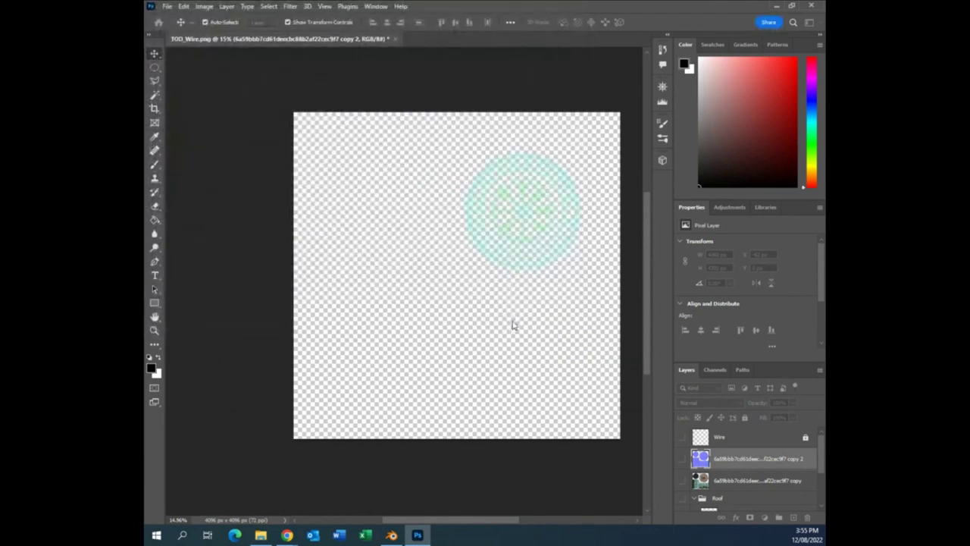
{"action": "left_click", "coordinate": [683, 481]}
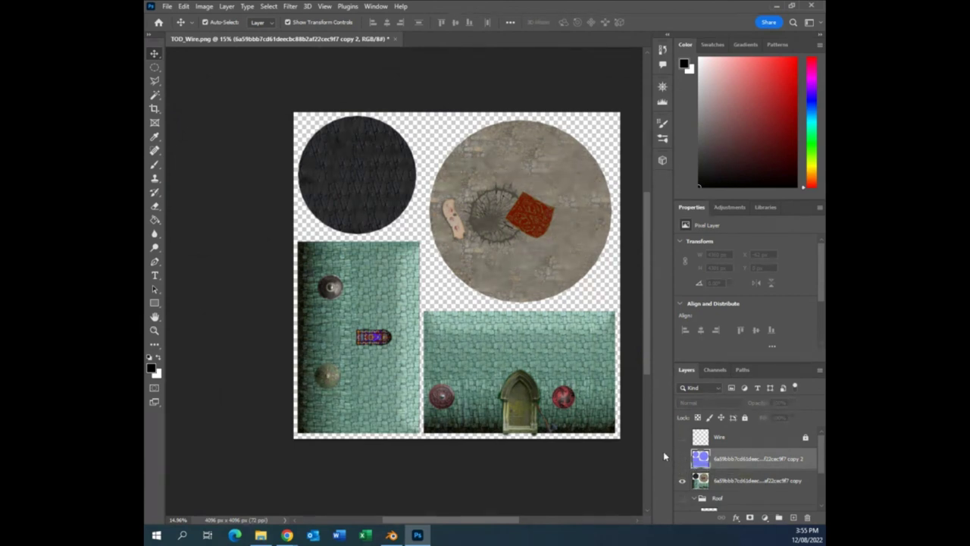
Switch to Blender and display the stone room with rendered viewport shading.
{"action": "left_click", "coordinate": [392, 536]}
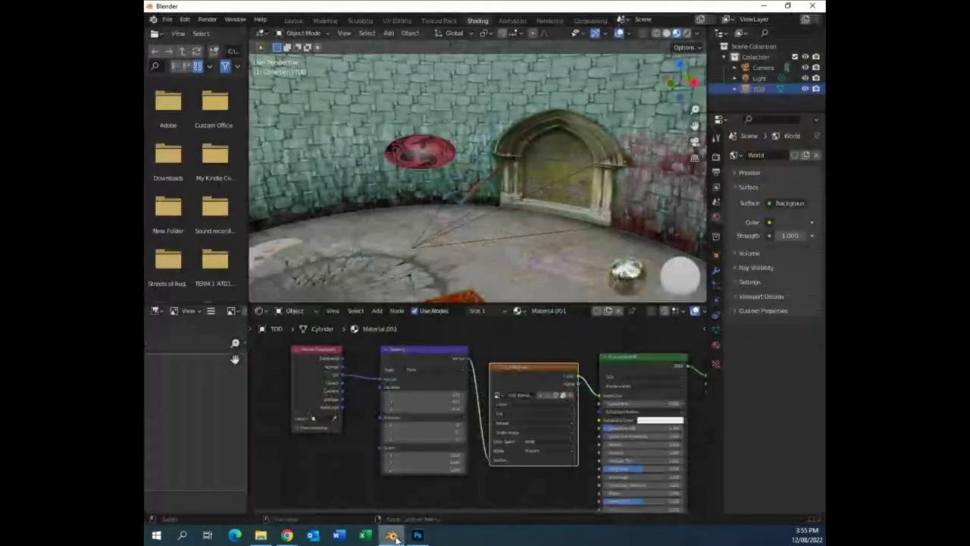
{"action": "left_click_drag", "start_coordinate": [525, 383], "coordinate": [520, 376]}
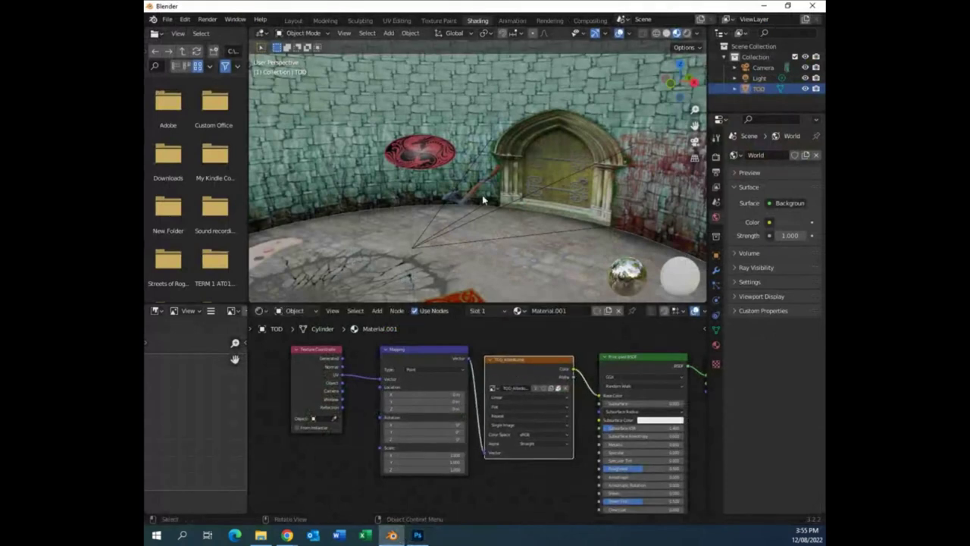
{"action": "middle_click_drag", "start_coordinate": [483, 199], "coordinate": [482, 154]}
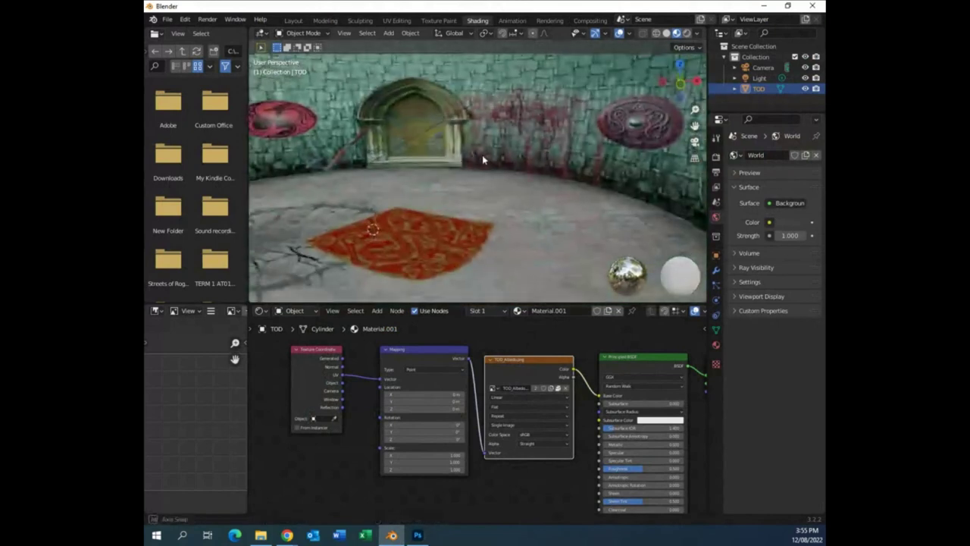
{"action": "left_click", "coordinate": [687, 34]}
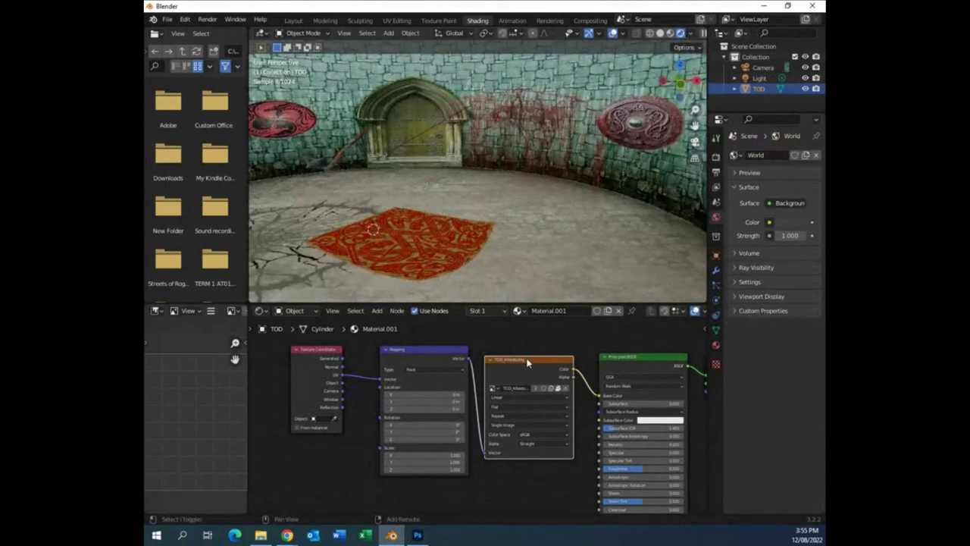
Duplicate the albedo image texture node below the original and load TOD_Norm.png from the Stage 2 folder into the copy.
{"action": "key", "text": "shift+d"}
{"action": "left_click", "coordinate": [528, 468]}
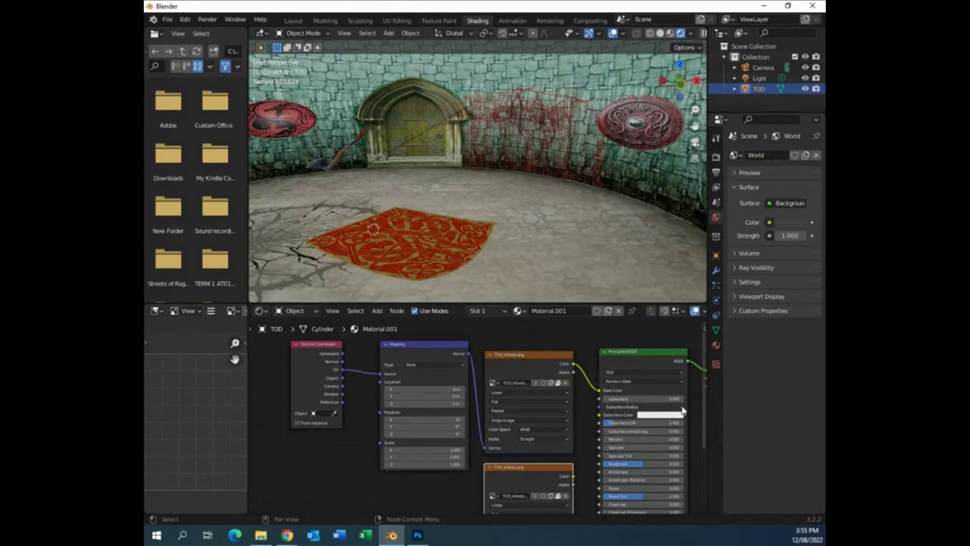
{"action": "scroll", "coordinate": [563, 335], "scroll_direction": "down", "scroll_amount": 1}
{"action": "middle_click_drag", "start_coordinate": [571, 352], "coordinate": [550, 316]}
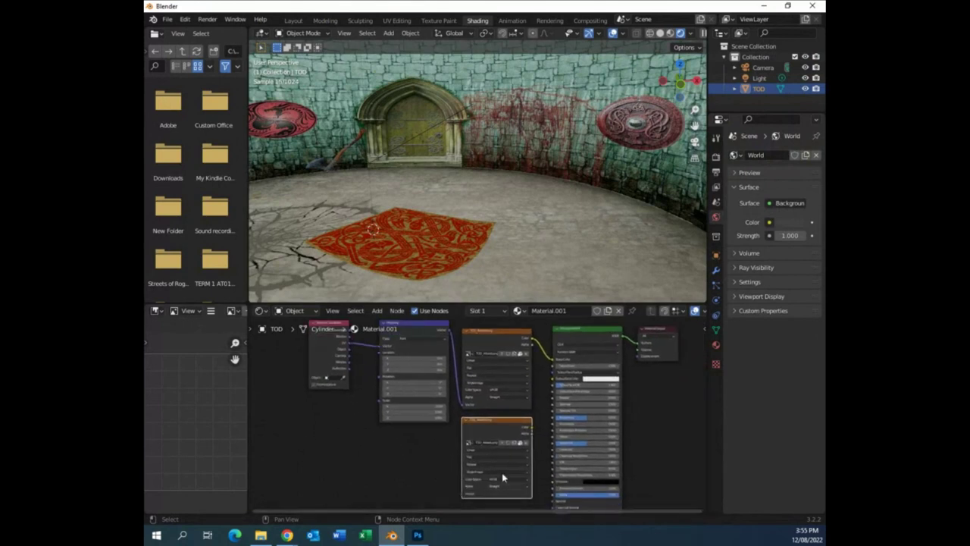
{"action": "left_click", "coordinate": [526, 443]}
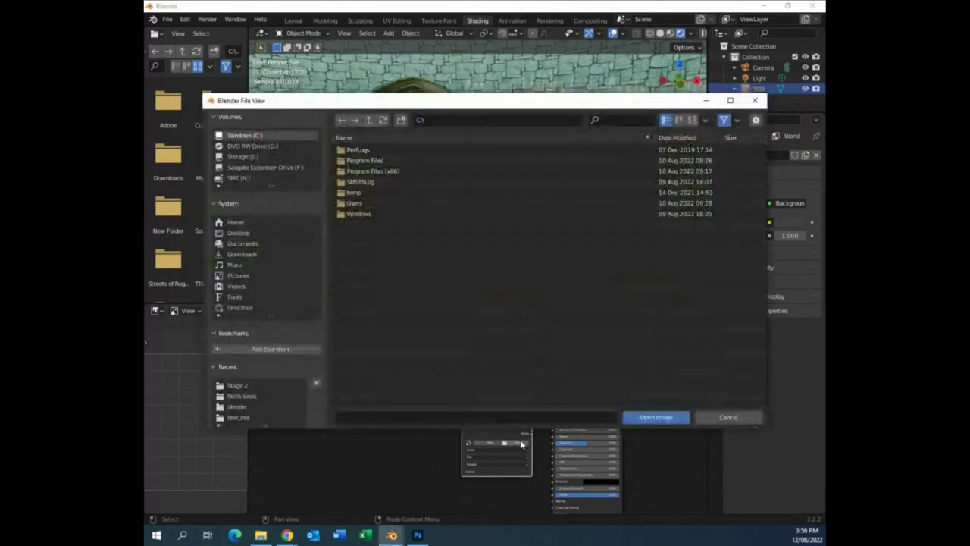
{"action": "left_click", "coordinate": [234, 386]}
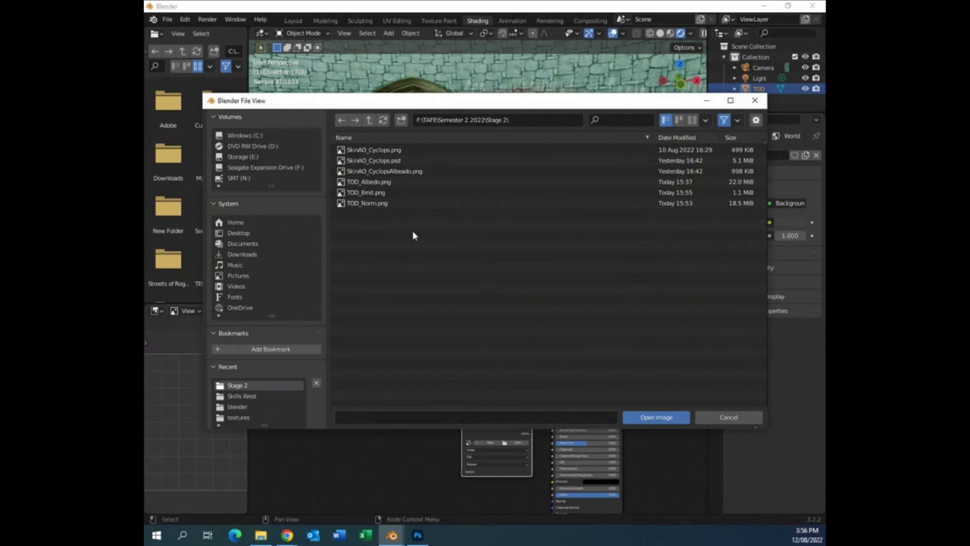
{"action": "left_click", "coordinate": [373, 206]}
{"action": "left_click", "coordinate": [653, 418]}
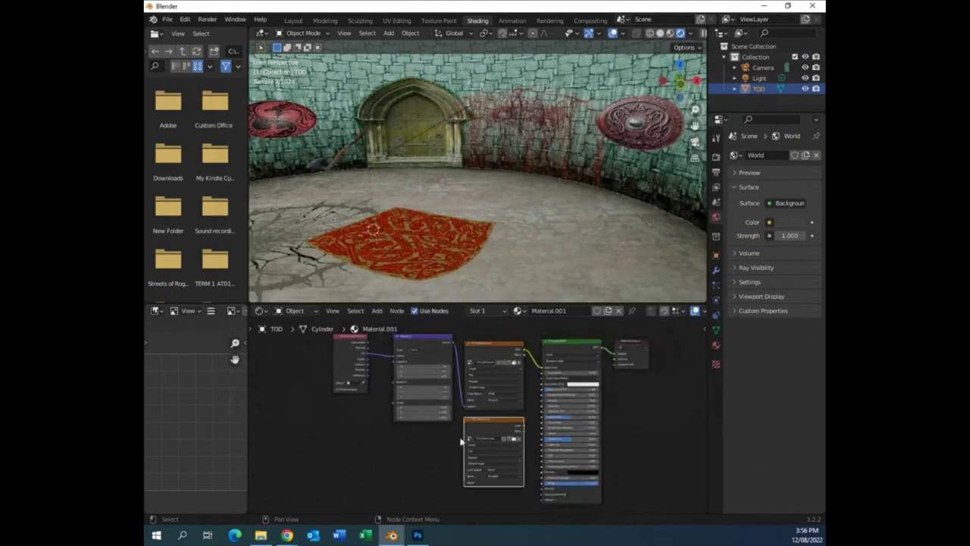
Move the TOD_Norm texture node lower and link its Color output to the Principled BSDF's Normal input.
{"action": "left_click_drag", "start_coordinate": [482, 428], "coordinate": [478, 475]}
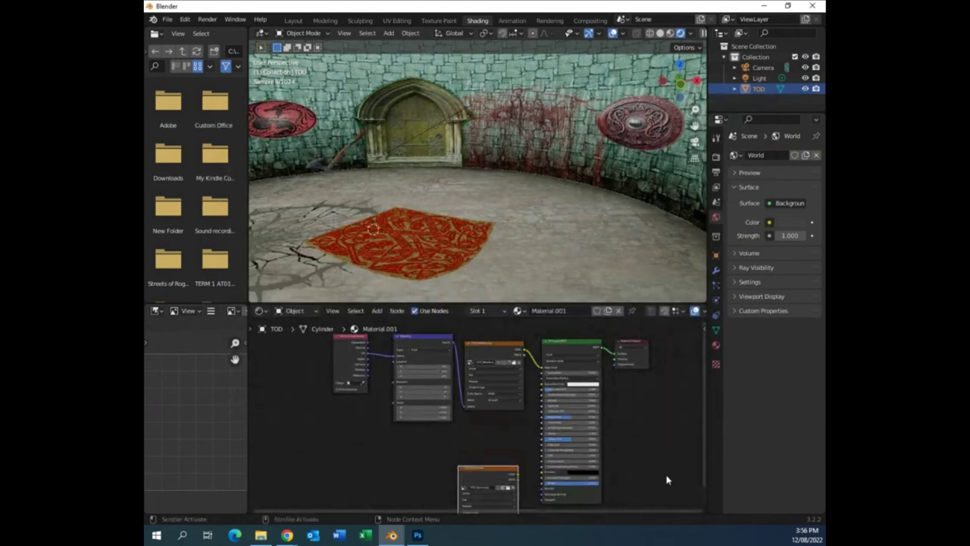
{"action": "middle_click_drag", "start_coordinate": [666, 479], "coordinate": [629, 438]}
{"action": "scroll", "coordinate": [630, 438], "scroll_direction": "up", "scroll_amount": 4}
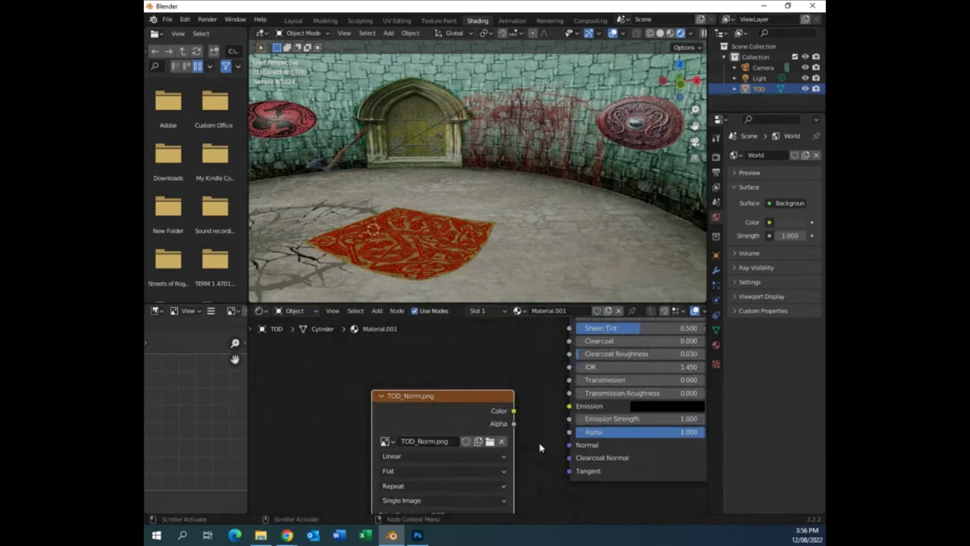
{"action": "middle_click_drag", "start_coordinate": [537, 436], "coordinate": [505, 422]}
{"action": "left_click_drag", "start_coordinate": [438, 390], "coordinate": [537, 431]}
{"action": "middle_click_drag", "start_coordinate": [410, 362], "coordinate": [580, 405]}
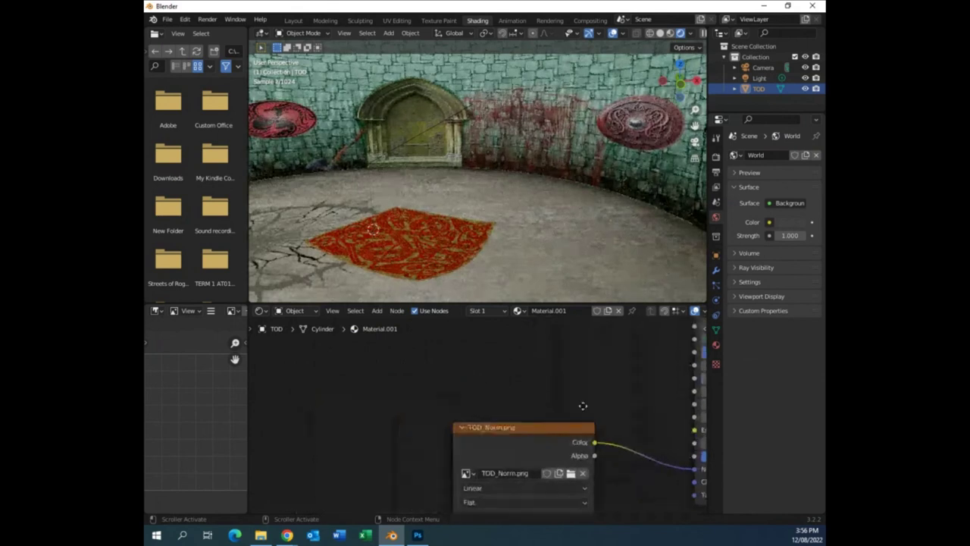
Move the Texture Coordinate node away from the Mapping node and link Mapping's Vector output to the TOD_Norm texture's Vector input.
{"action": "scroll", "coordinate": [565, 418], "scroll_direction": "down", "scroll_amount": 6}
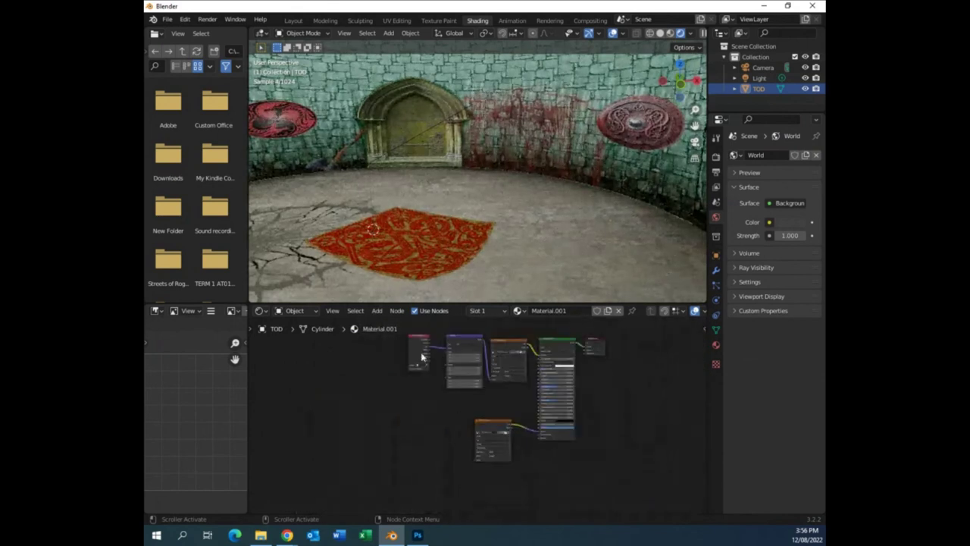
{"action": "left_click_drag", "start_coordinate": [419, 354], "coordinate": [341, 355]}
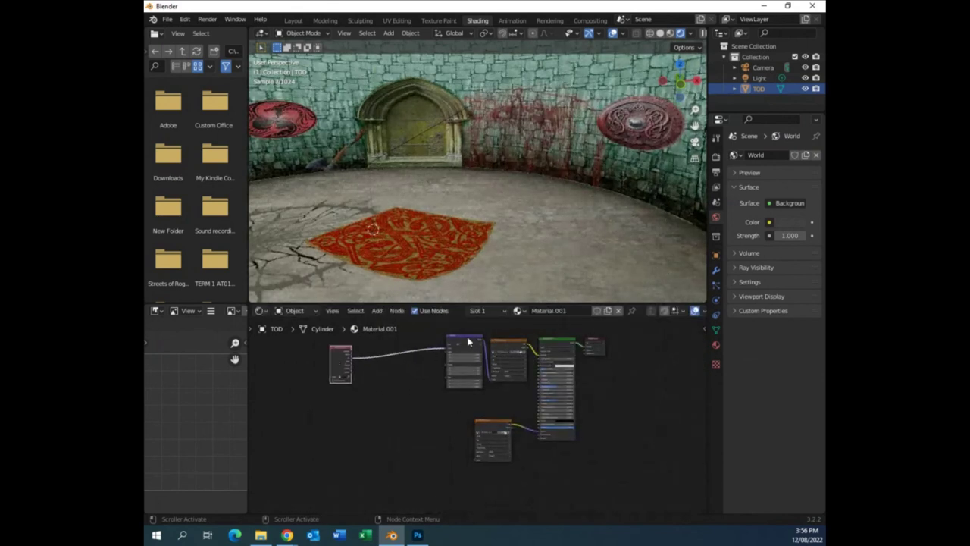
{"action": "left_click_drag", "start_coordinate": [467, 342], "coordinate": [476, 460]}
{"action": "scroll", "coordinate": [541, 460], "scroll_direction": "up", "scroll_amount": 3}
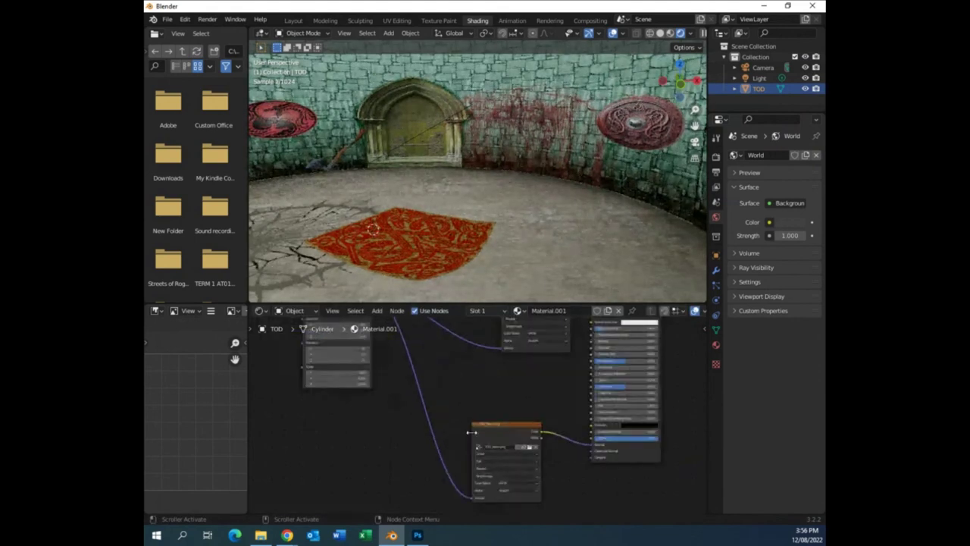
Move the TOD_Norm texture node lower, duplicate it above, and load TOD_Emit.png from the Stage 2 folder into the copy.
{"action": "left_click_drag", "start_coordinate": [508, 434], "coordinate": [505, 469]}
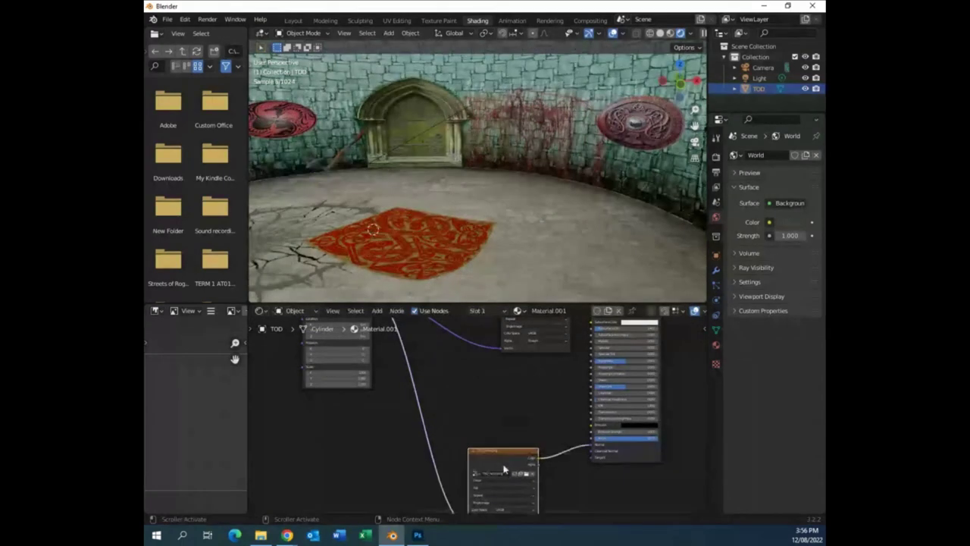
{"action": "key", "text": "shift+d"}
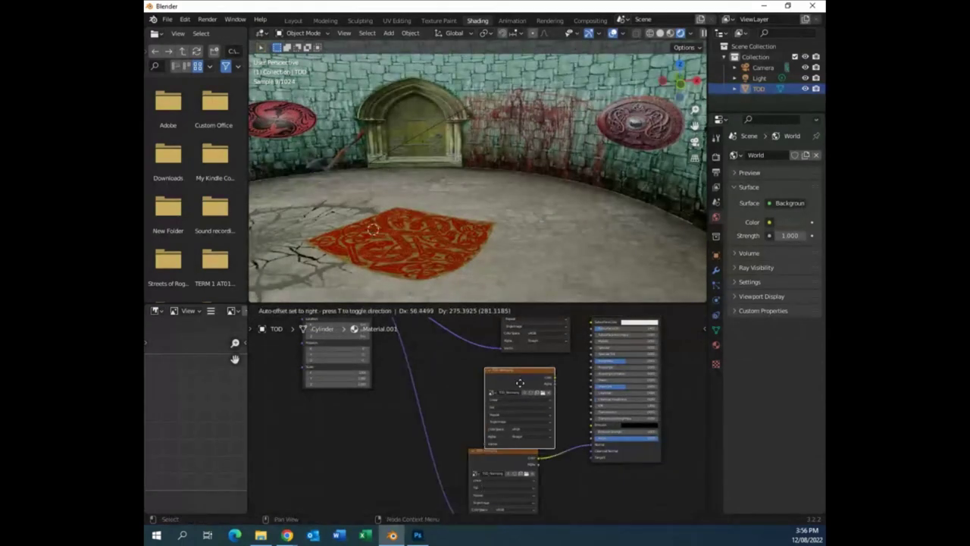
{"action": "left_click", "coordinate": [520, 377]}
{"action": "left_click", "coordinate": [551, 387]}
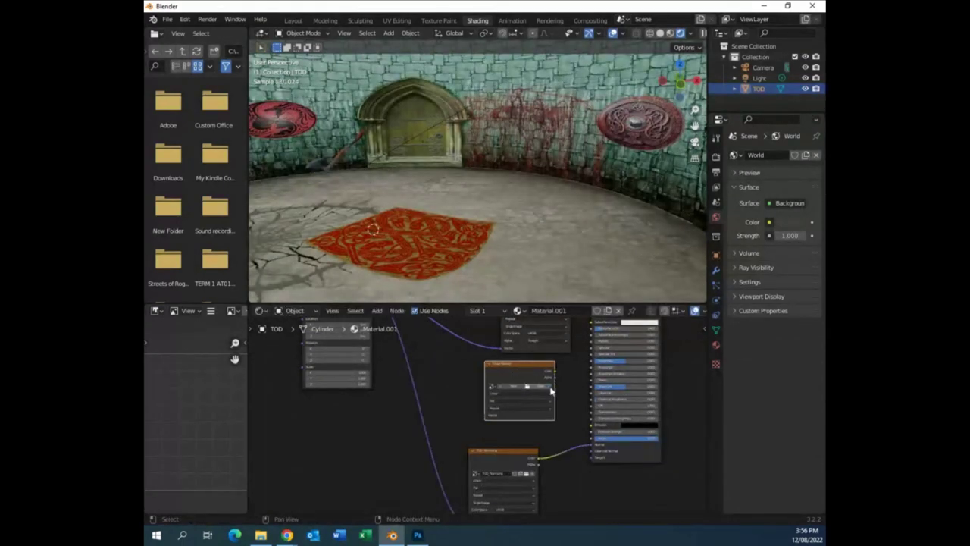
{"action": "left_click", "coordinate": [543, 389]}
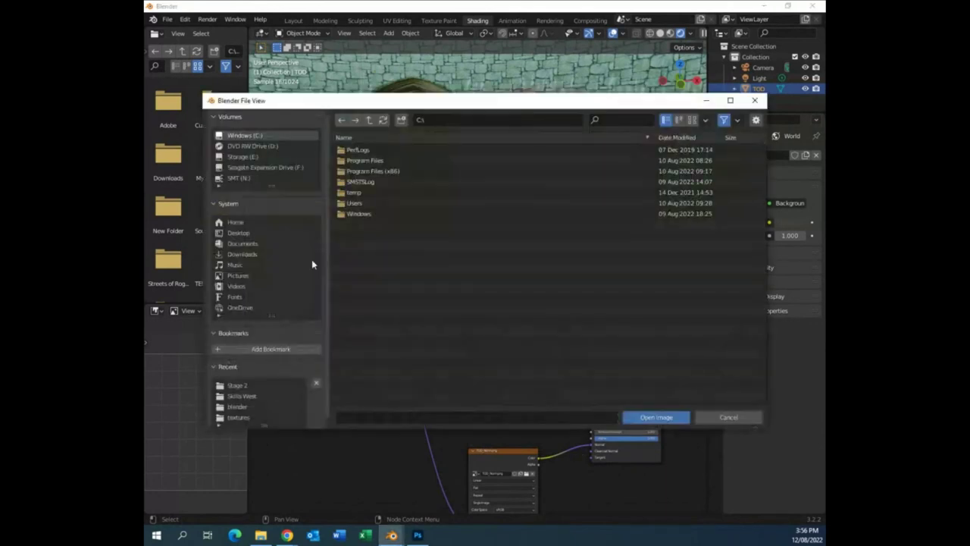
{"action": "left_click", "coordinate": [239, 385]}
{"action": "left_click", "coordinate": [372, 192]}
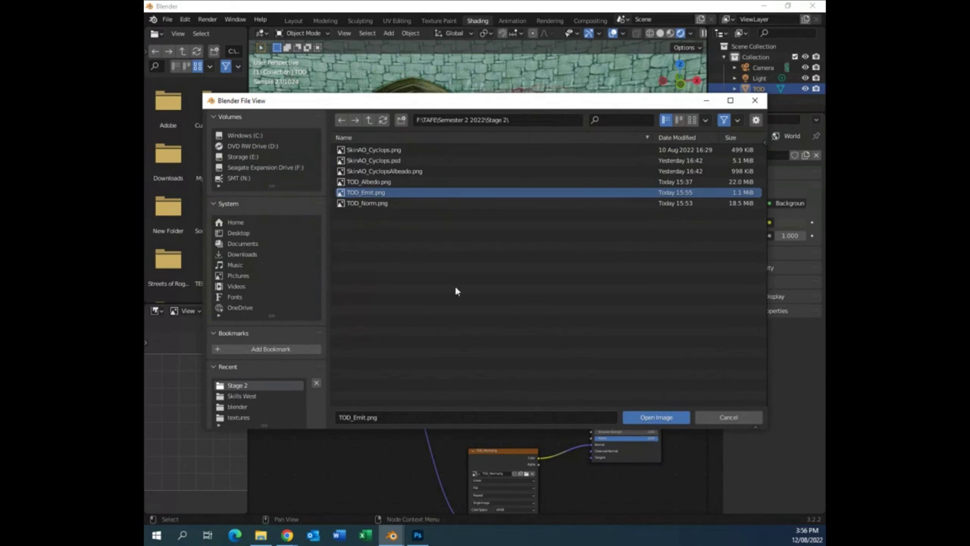
{"action": "left_click", "coordinate": [645, 422]}
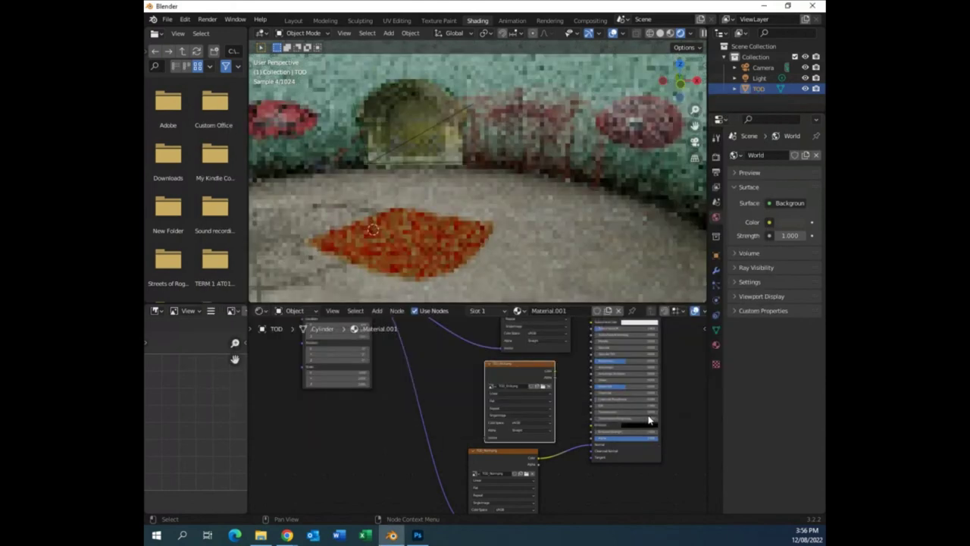
Link the TOD_Emit texture's Color output to the Principled BSDF's Emission input and try an Emission Strength of 10 on the magic circle.
{"action": "scroll", "coordinate": [485, 421], "scroll_direction": "up", "scroll_amount": 2}
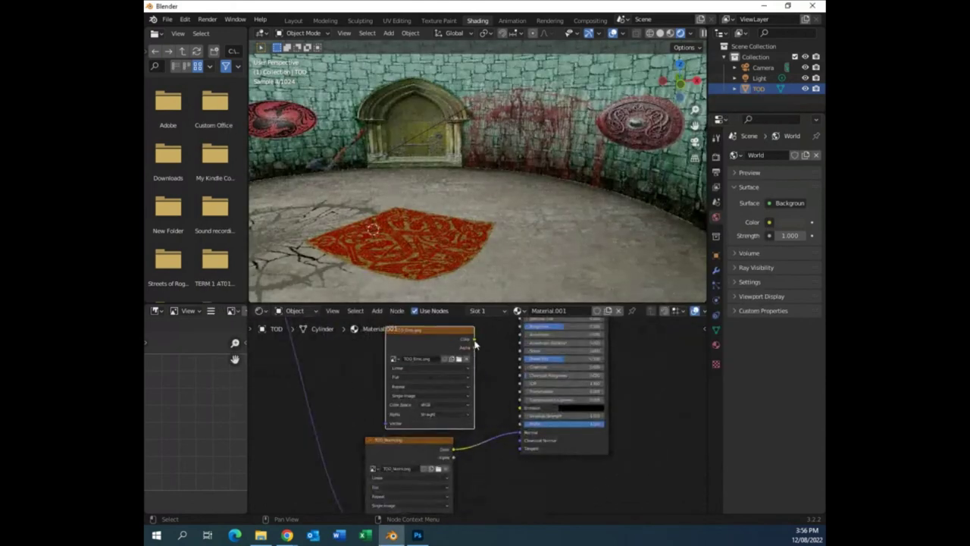
{"action": "left_click_drag", "start_coordinate": [474, 338], "coordinate": [522, 409]}
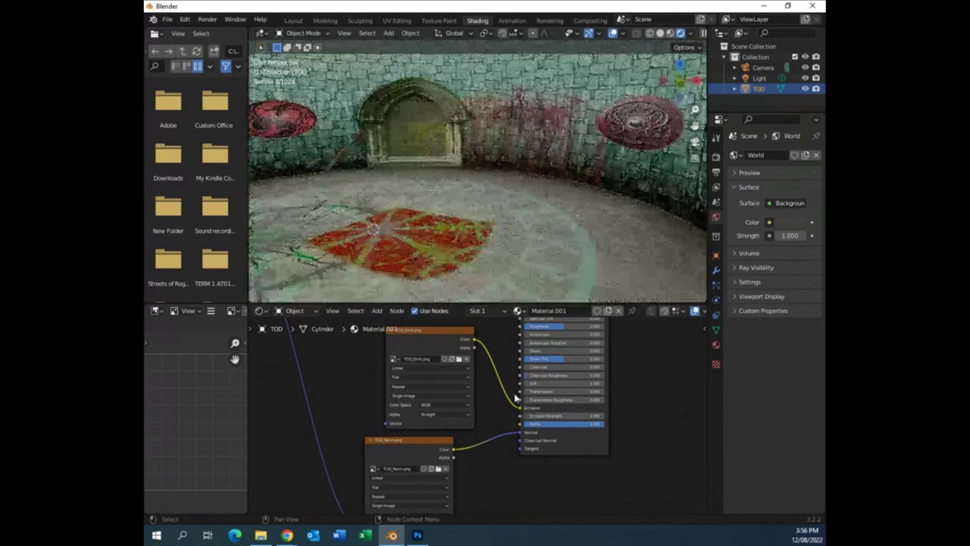
{"action": "left_click", "coordinate": [595, 417]}
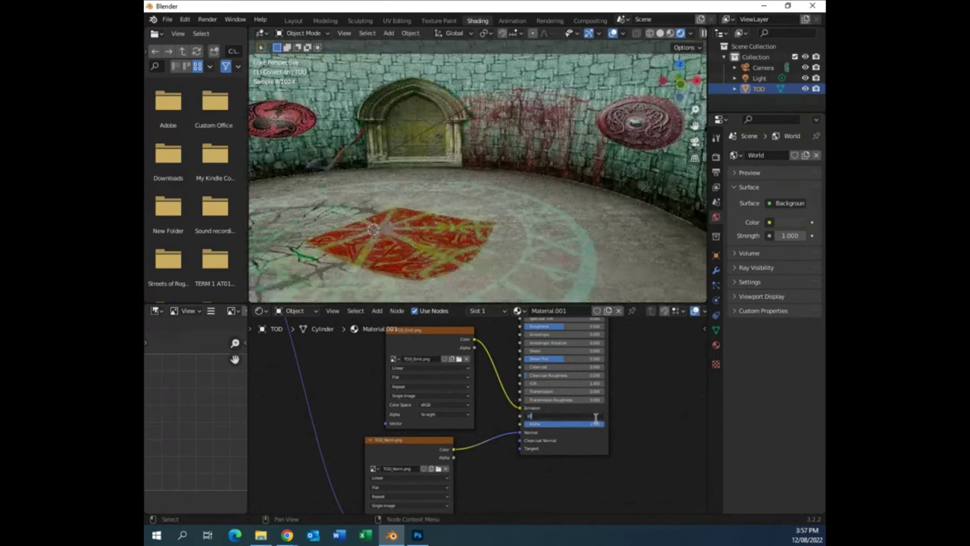
{"action": "key", "text": "Return"}
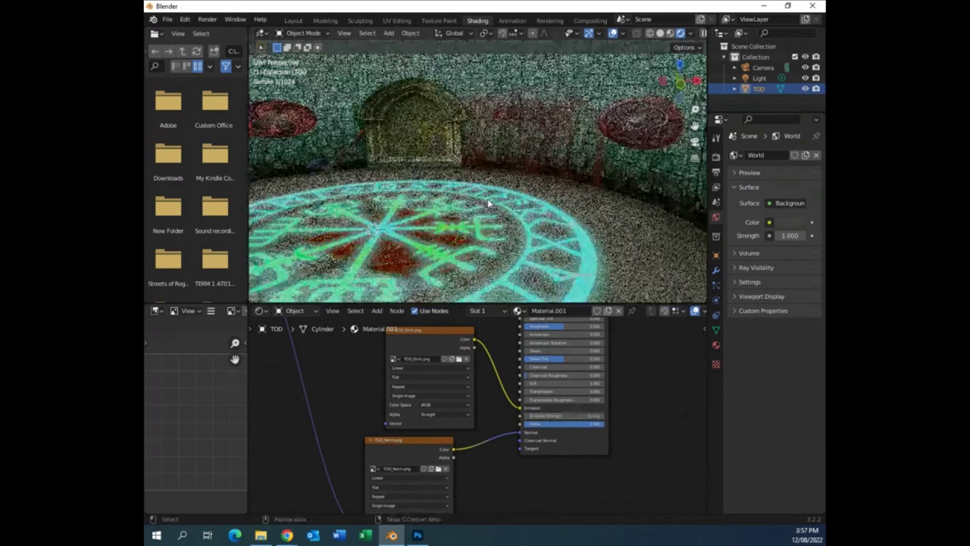
{"action": "scroll", "coordinate": [488, 203], "scroll_direction": "up", "scroll_amount": 3}
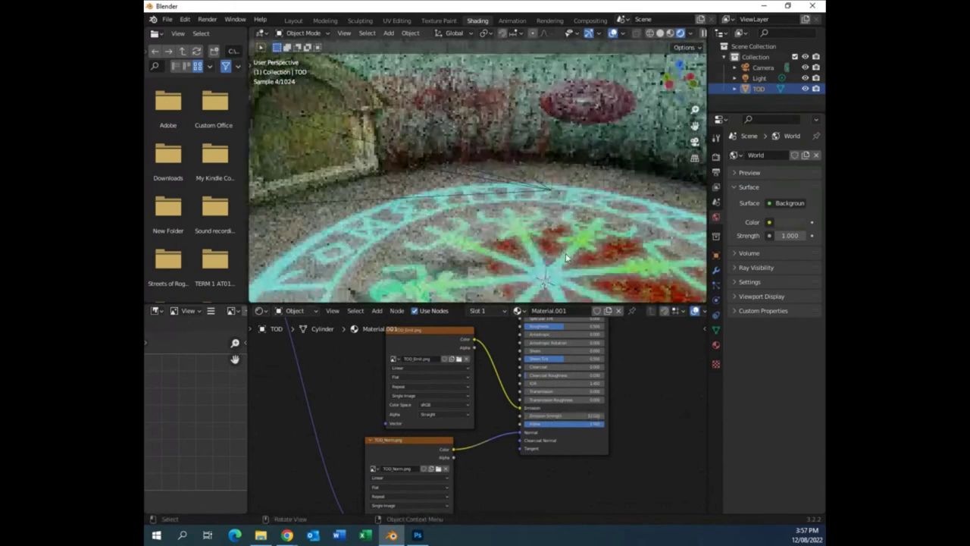
{"action": "middle_click_drag", "start_coordinate": [510, 220], "coordinate": [486, 310]}
{"action": "scroll", "coordinate": [567, 462], "scroll_direction": "up", "scroll_amount": 1}
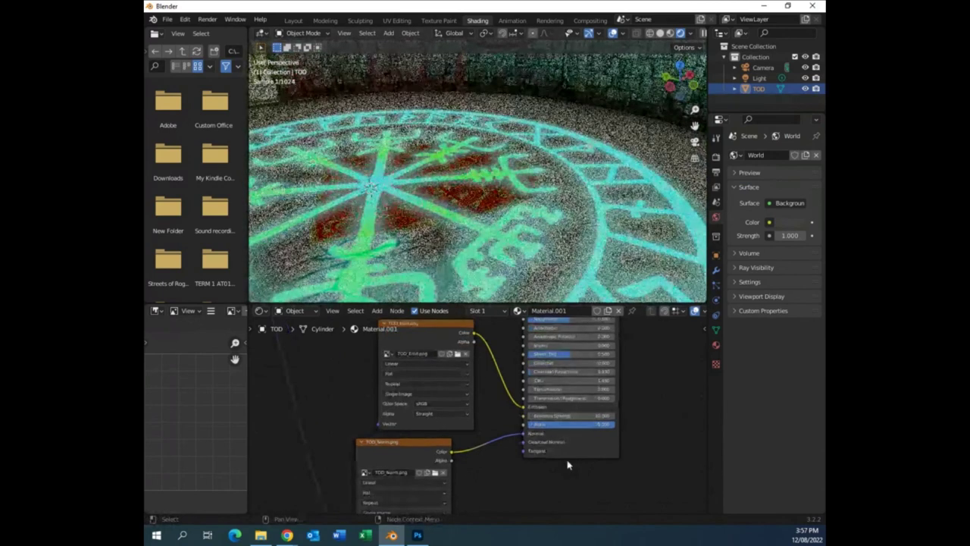
Set the Principled BSDF's Emission Strength to 2 and check the magic circle's glow on the room floor.
{"action": "scroll", "coordinate": [567, 461], "scroll_direction": "up", "scroll_amount": 1}
{"action": "left_click", "coordinate": [629, 416]}
{"action": "type", "text": "2"}
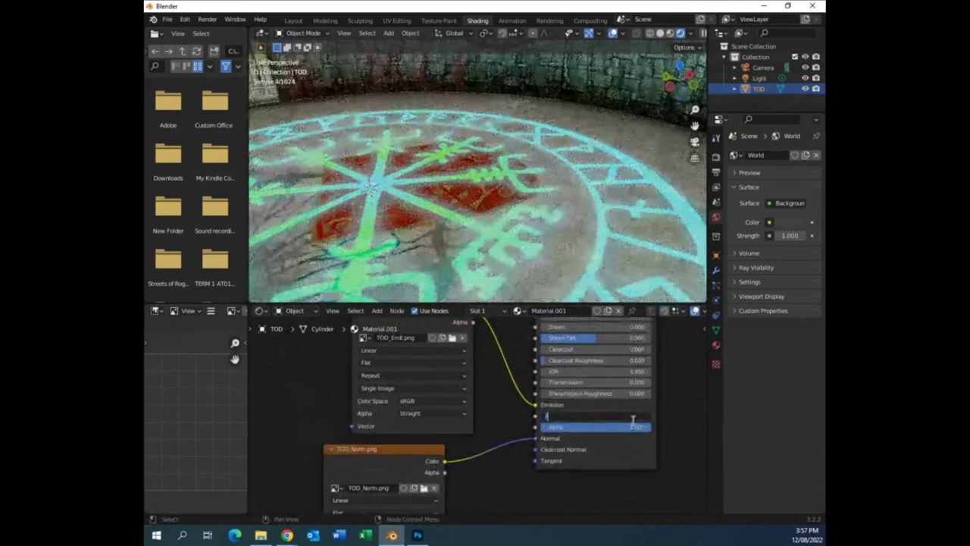
{"action": "key", "text": "Return"}
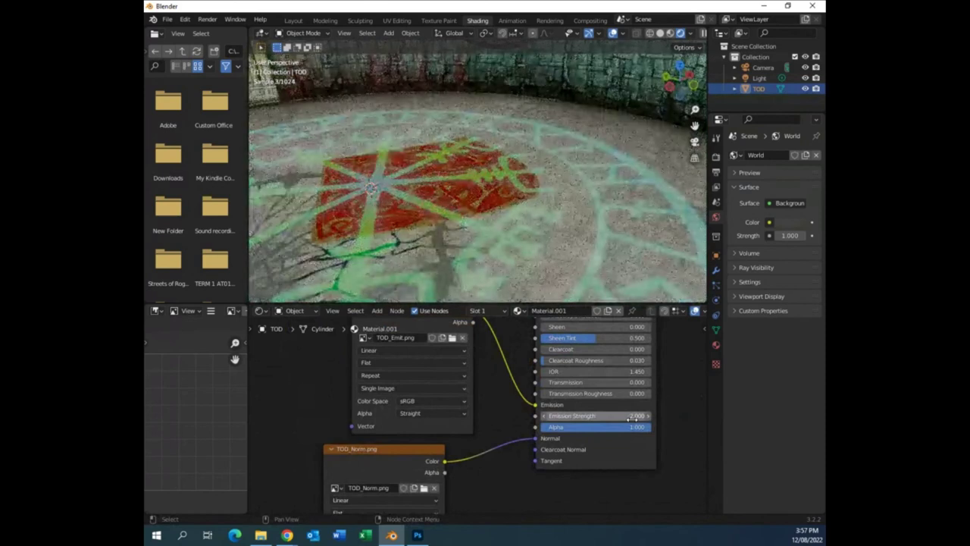
{"action": "middle_click_drag", "start_coordinate": [481, 256], "coordinate": [501, 261]}
{"action": "scroll", "coordinate": [500, 280], "scroll_direction": "down", "scroll_amount": 2}
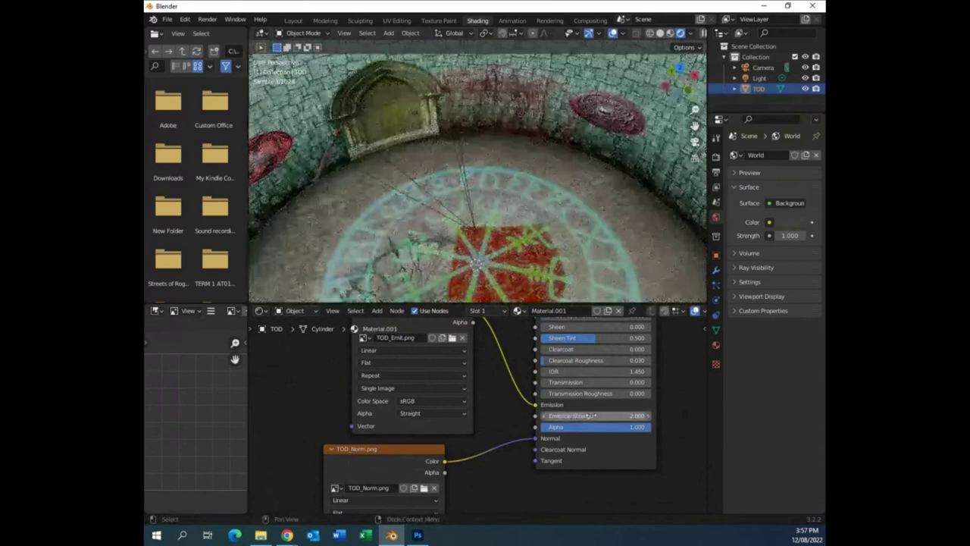
{"action": "left_click", "coordinate": [648, 416]}
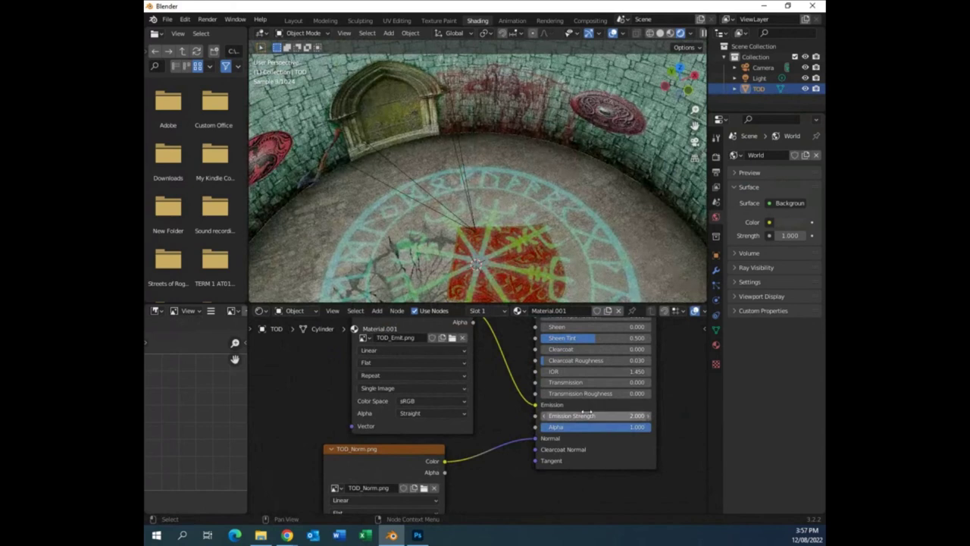
{"action": "left_click_drag", "start_coordinate": [580, 415], "coordinate": [623, 415]}
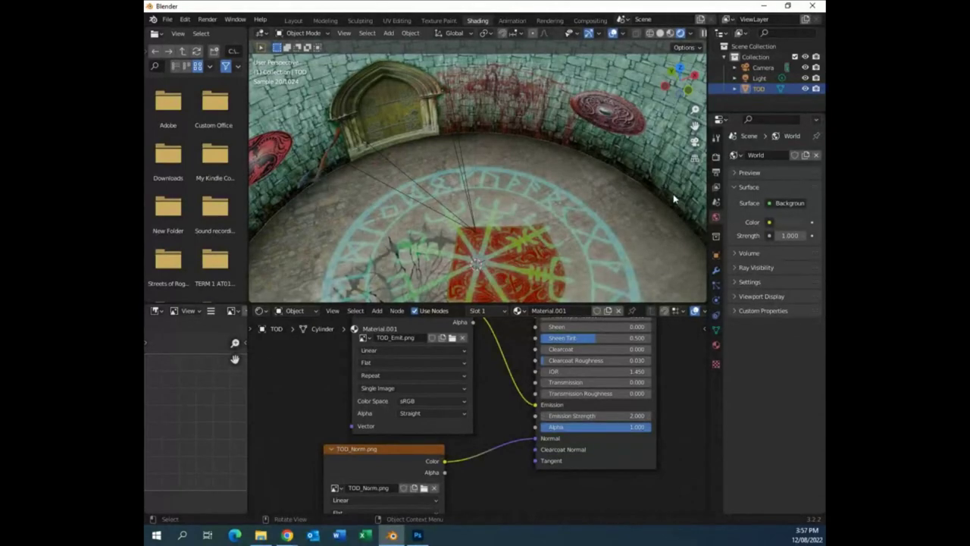
Display the scene's Cycles render settings, render the still image, and view the whole panoramic frame.
{"action": "left_click", "coordinate": [716, 157]}
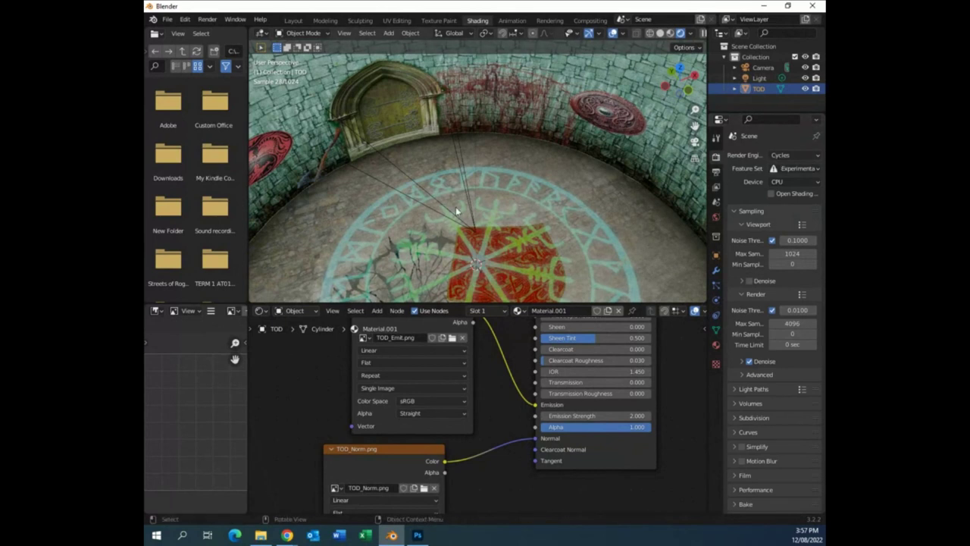
{"action": "scroll", "coordinate": [455, 214], "scroll_direction": "down", "scroll_amount": 3}
{"action": "middle_click_drag", "start_coordinate": [455, 214], "coordinate": [567, 208]}
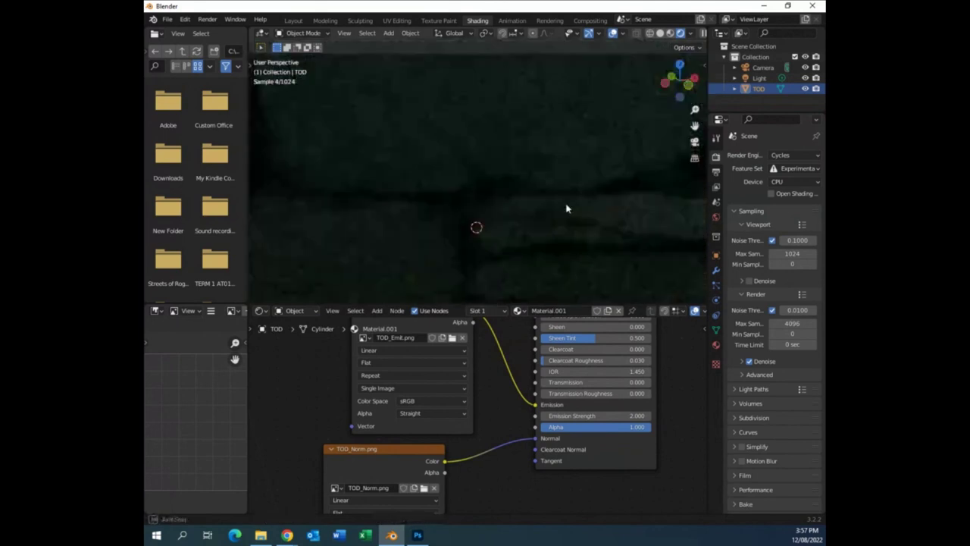
{"action": "scroll", "coordinate": [568, 209], "scroll_direction": "up", "scroll_amount": 5}
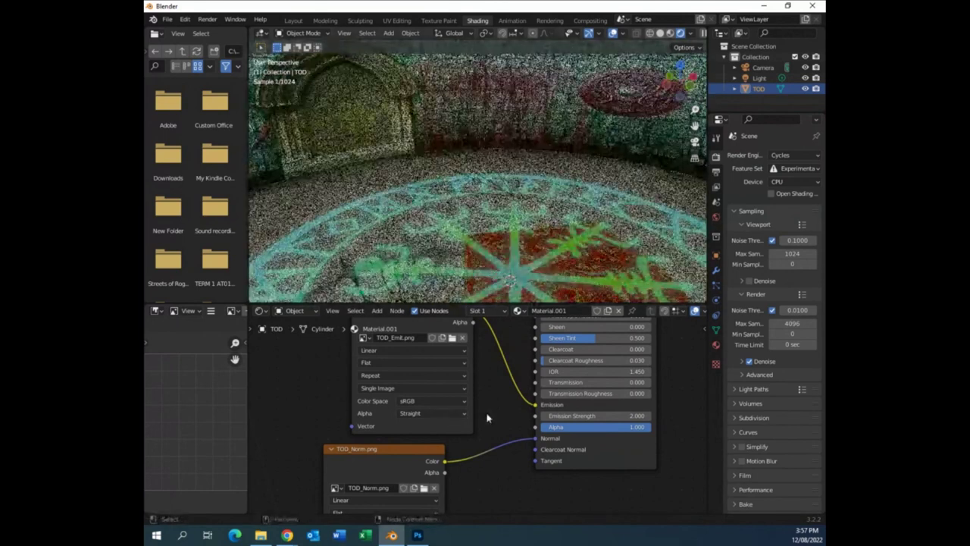
{"action": "left_click", "coordinate": [207, 19]}
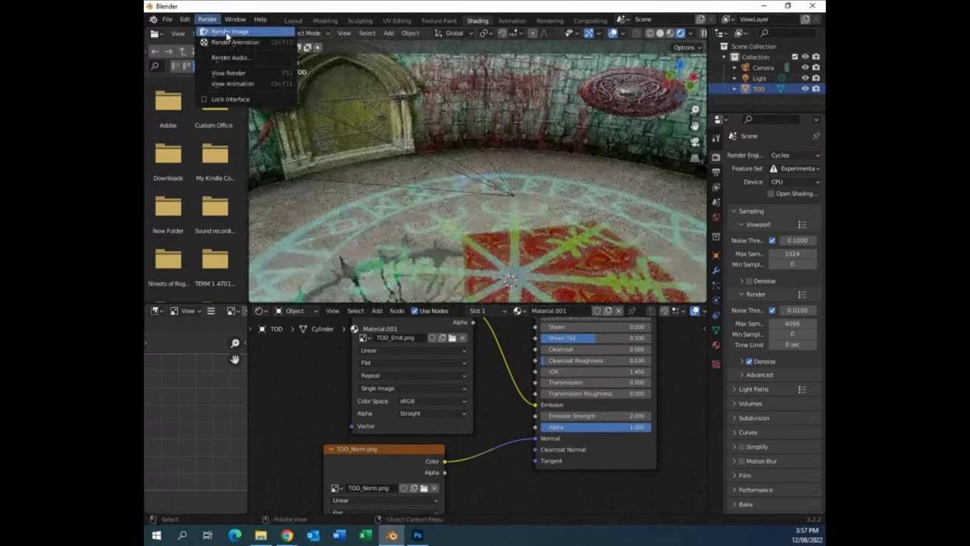
{"action": "left_click", "coordinate": [227, 32]}
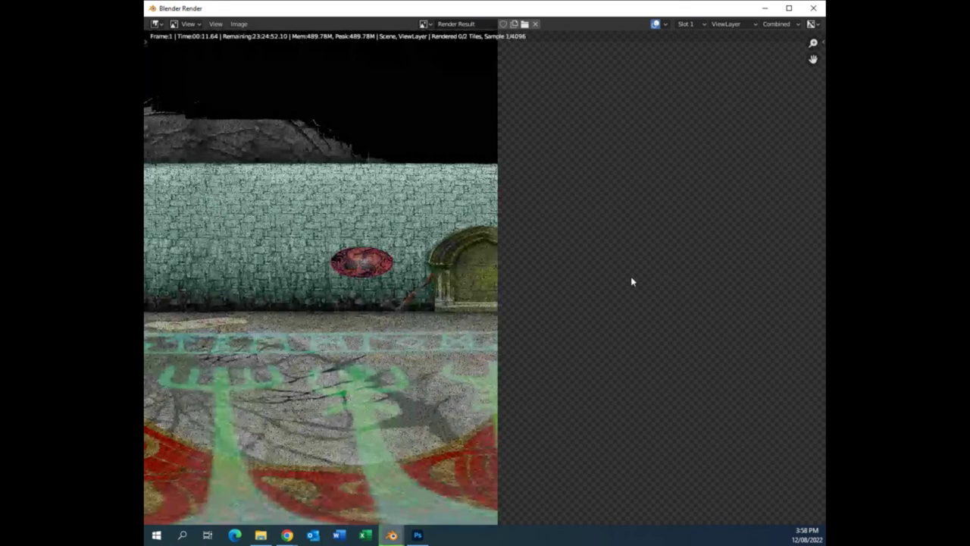
{"action": "scroll", "coordinate": [632, 281], "scroll_direction": "down", "scroll_amount": 3}
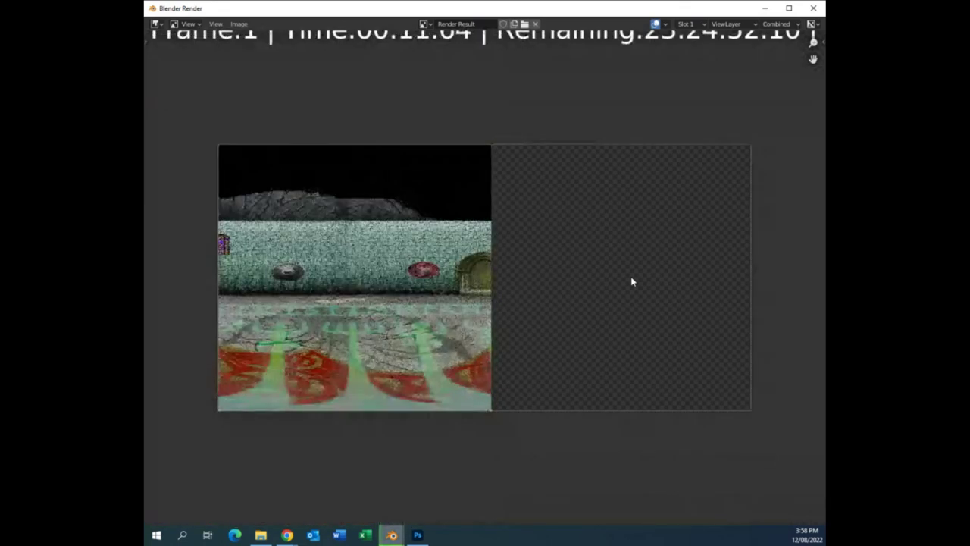
{"action": "scroll", "coordinate": [632, 281], "scroll_direction": "down", "scroll_amount": 2}
{"action": "scroll", "coordinate": [632, 281], "scroll_direction": "up", "scroll_amount": 1}
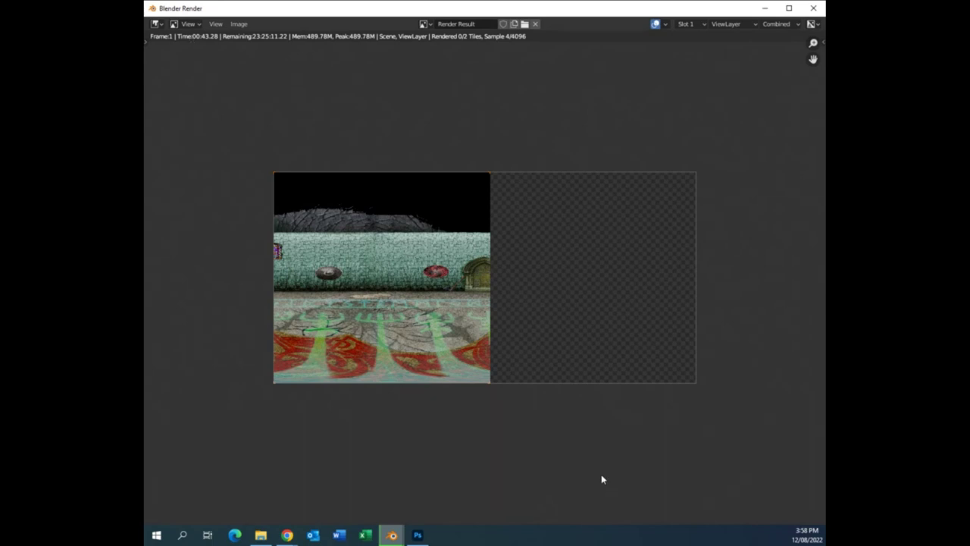
Switch to Photoshop and examine the TOD_Wire.png texture layout with its layers.
{"action": "left_click", "coordinate": [418, 535]}
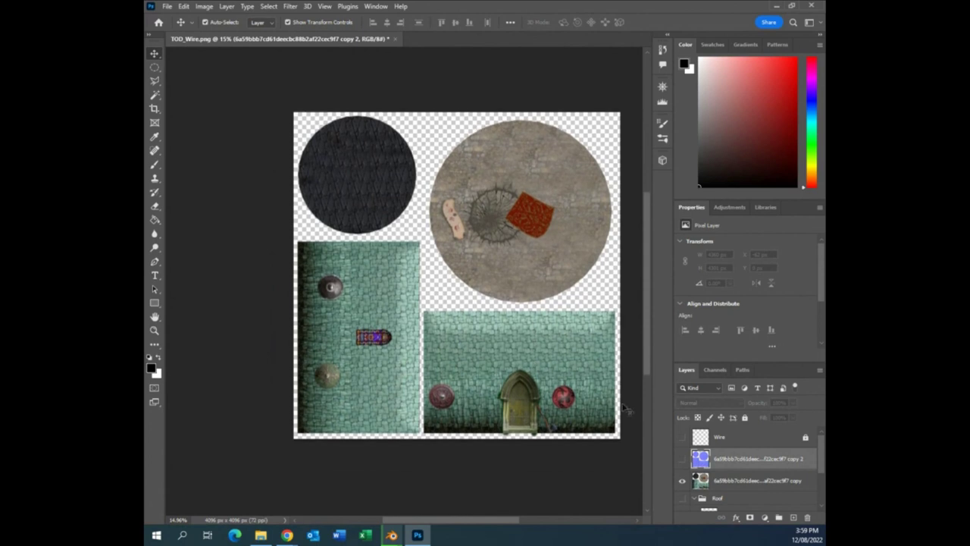
{"action": "scroll", "coordinate": [457, 272], "scroll_direction": "down", "scroll_amount": 1}
{"action": "scroll", "coordinate": [822, 297], "scroll_direction": "down", "scroll_amount": 2}
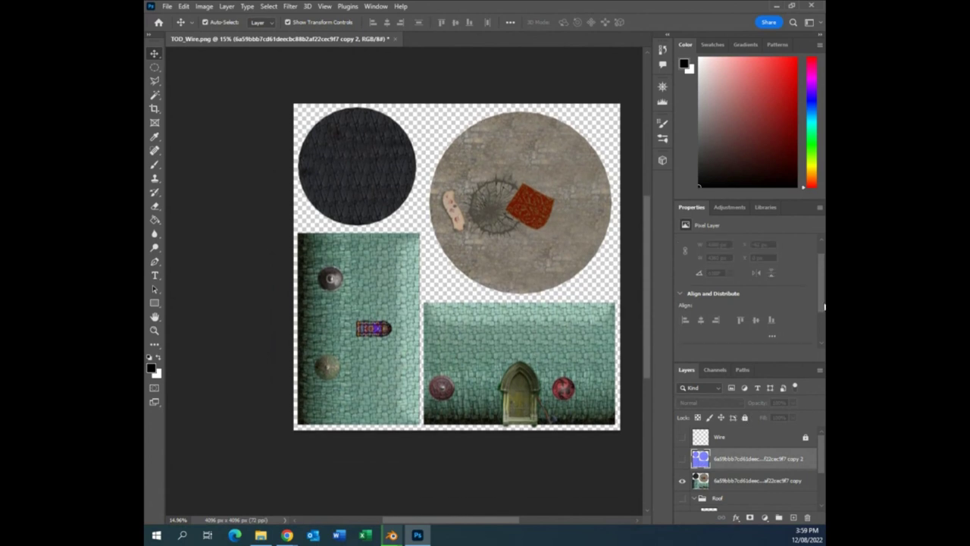
{"action": "scroll", "coordinate": [823, 303], "scroll_direction": "up", "scroll_amount": 2}
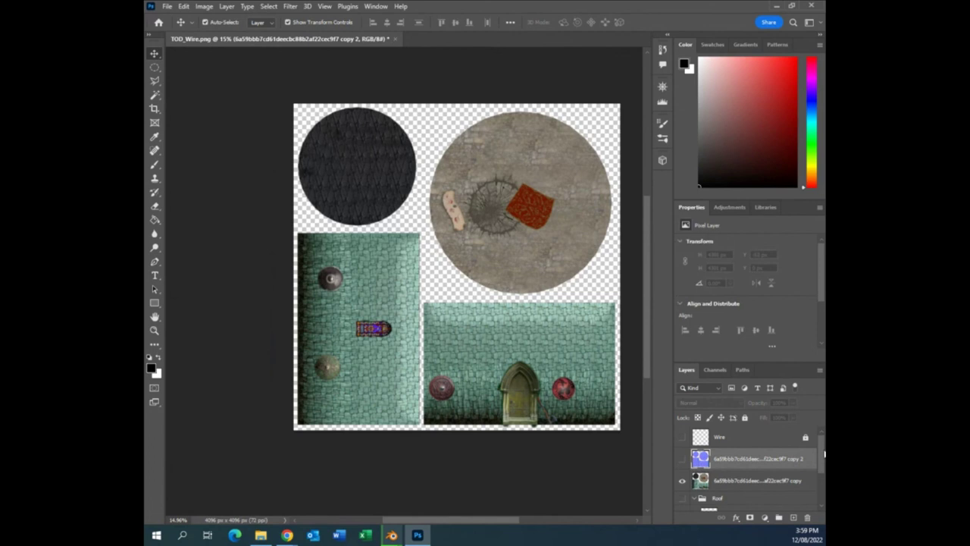
{"action": "scroll", "coordinate": [758, 469], "scroll_direction": "down", "scroll_amount": 2}
{"action": "scroll", "coordinate": [757, 470], "scroll_direction": "up", "scroll_amount": 2}
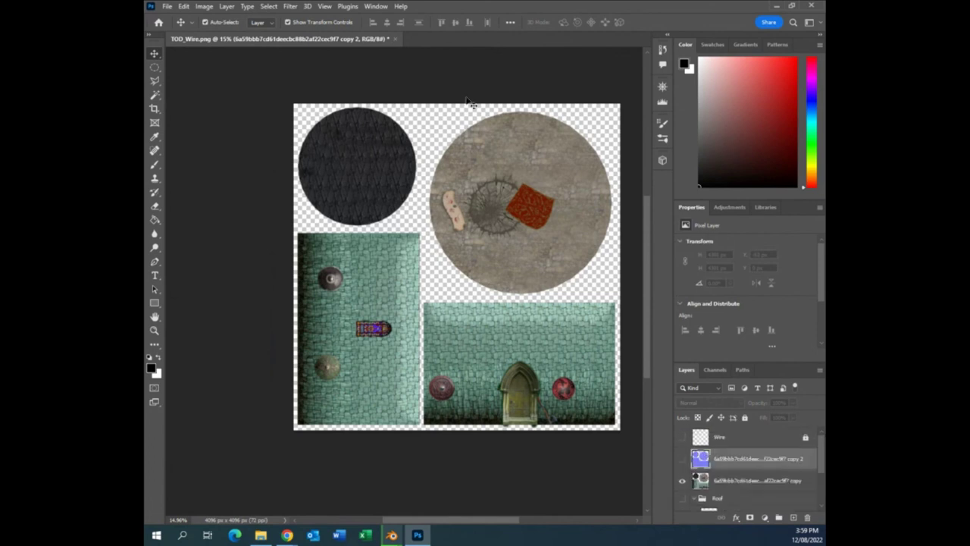